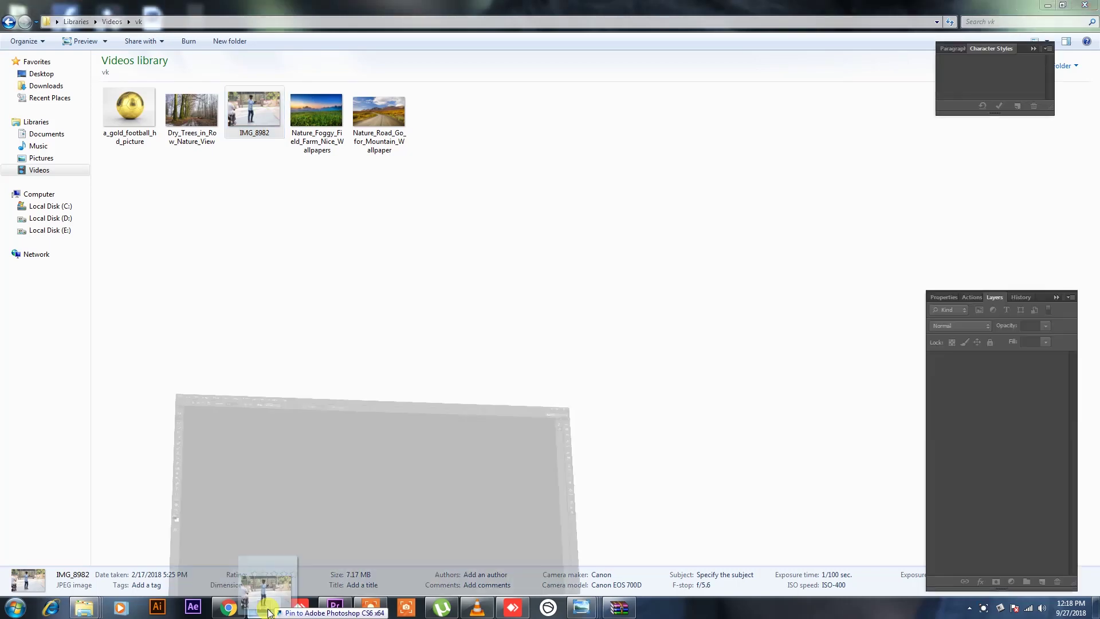
Step: Drag the IMG_8982 photo from Explorer onto Photoshop so it opens in Camera Raw
left_click_drag(267, 594, 405, 316)
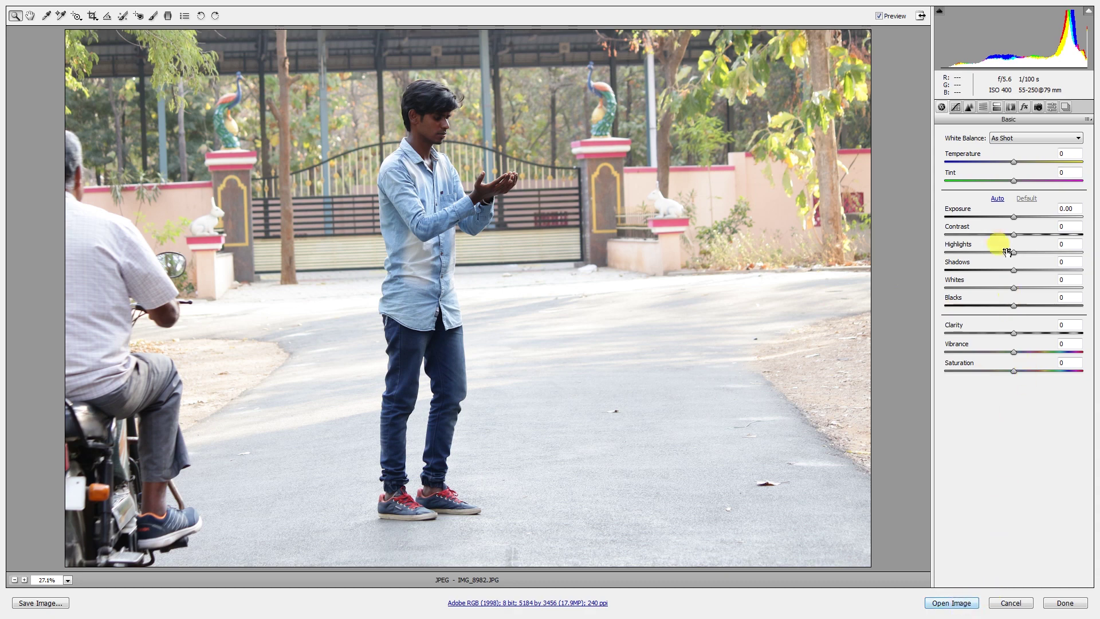
Step: In Camera Raw set Highlights +19, Shadows -24 and Blues luminance -50, then open the image
mouse_move(1007, 252)
left_mouse_down()
mouse_move(1027, 252)
mouse_move(1002, 271)
mouse_move(1039, 272)
left_mouse_up()
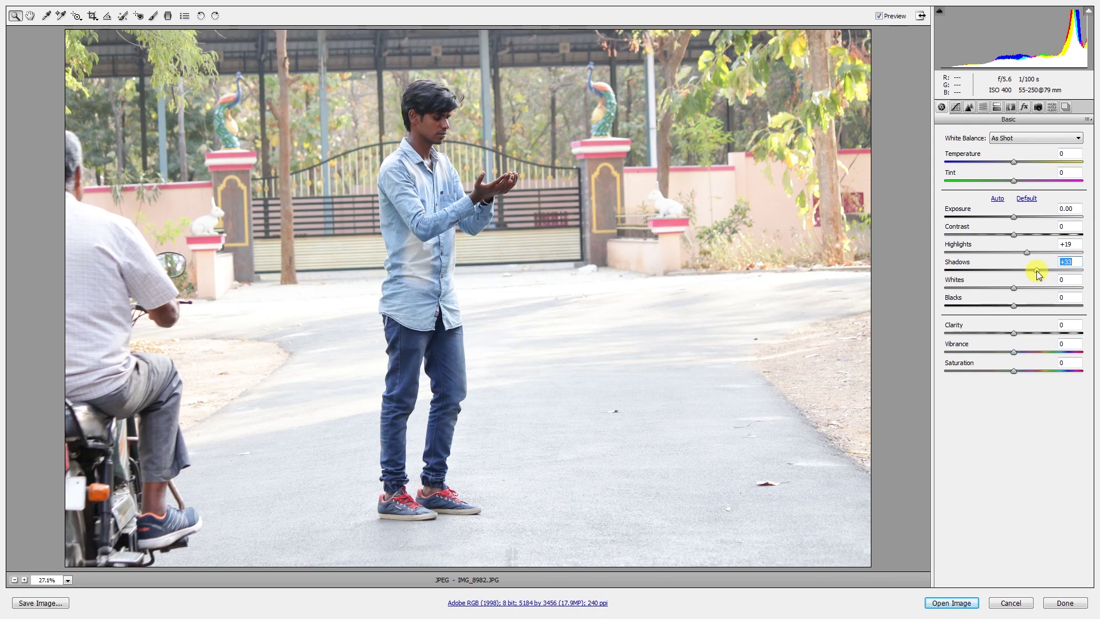
left_click(969, 108)
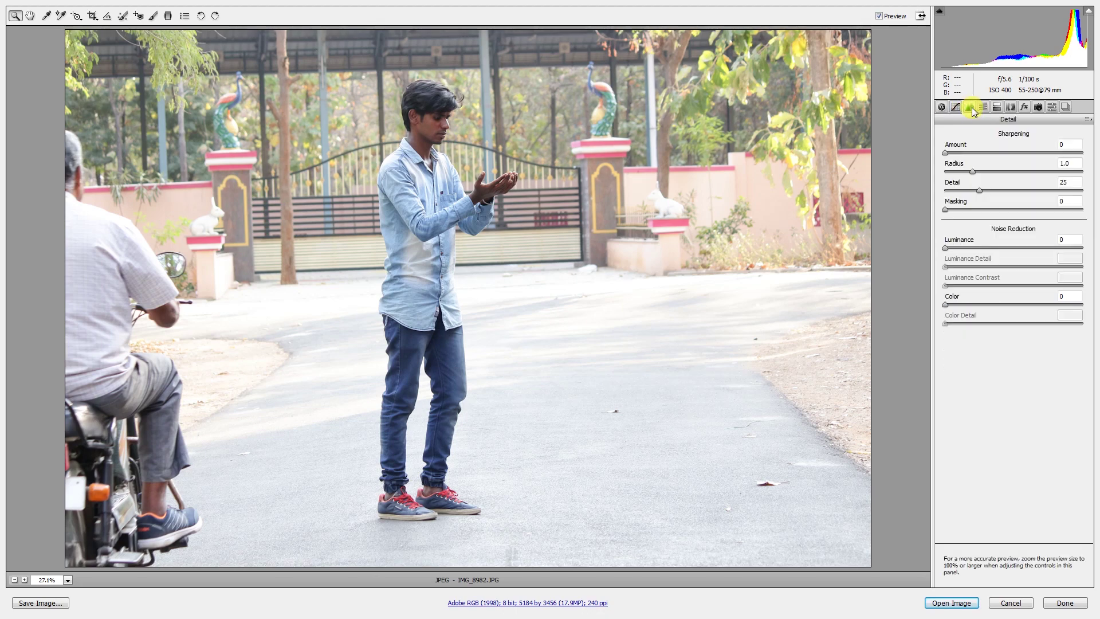
mouse_move(1036, 285)
left_mouse_down()
mouse_move(977, 293)
mouse_move(992, 293)
left_mouse_up()
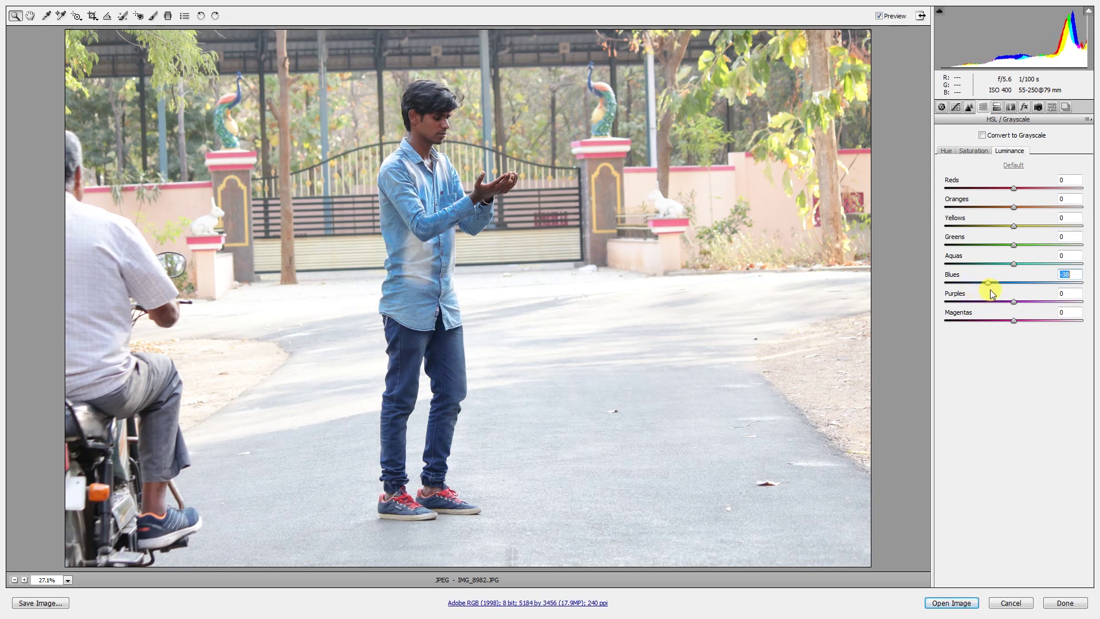
left_click(963, 601)
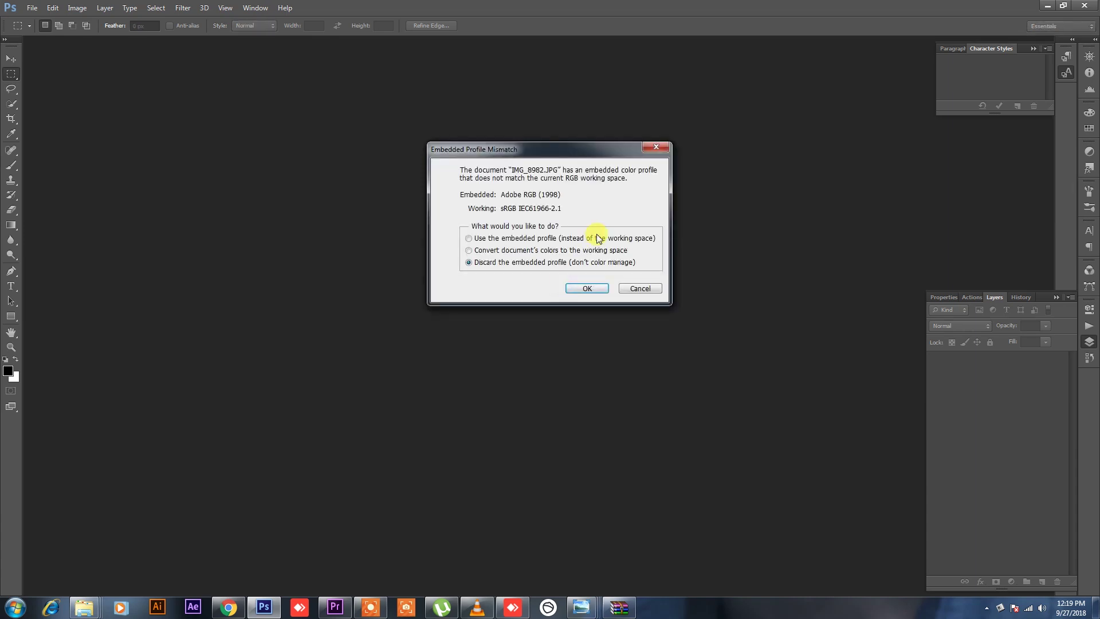
Step: Discard the embedded profile, duplicate the Background layer and hide the original Background
left_click(584, 289)
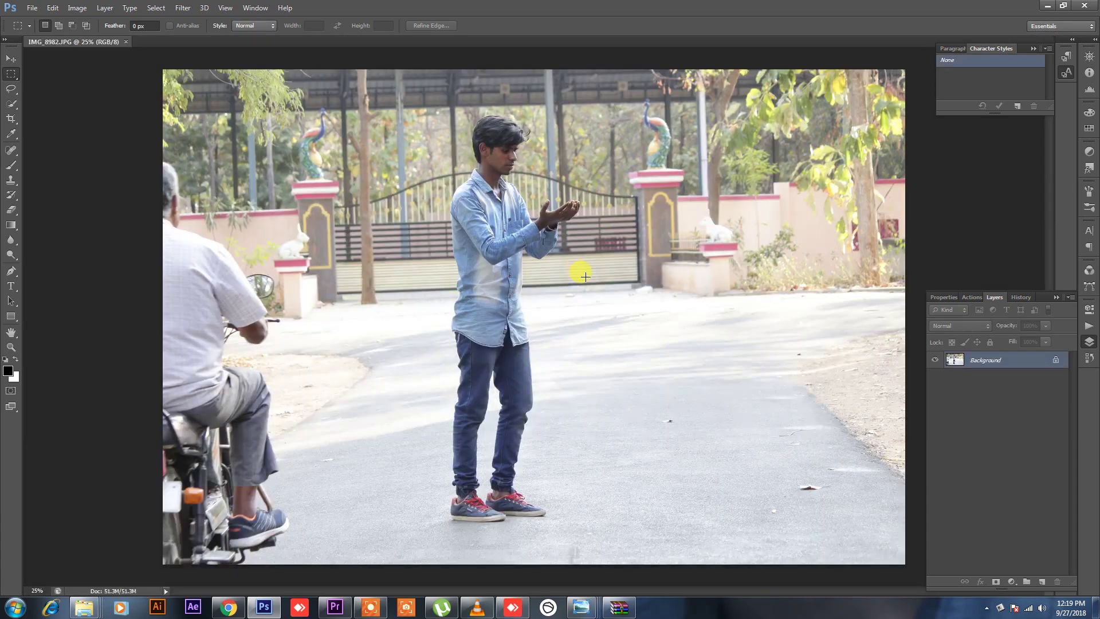
left_click_drag(982, 360, 1042, 582)
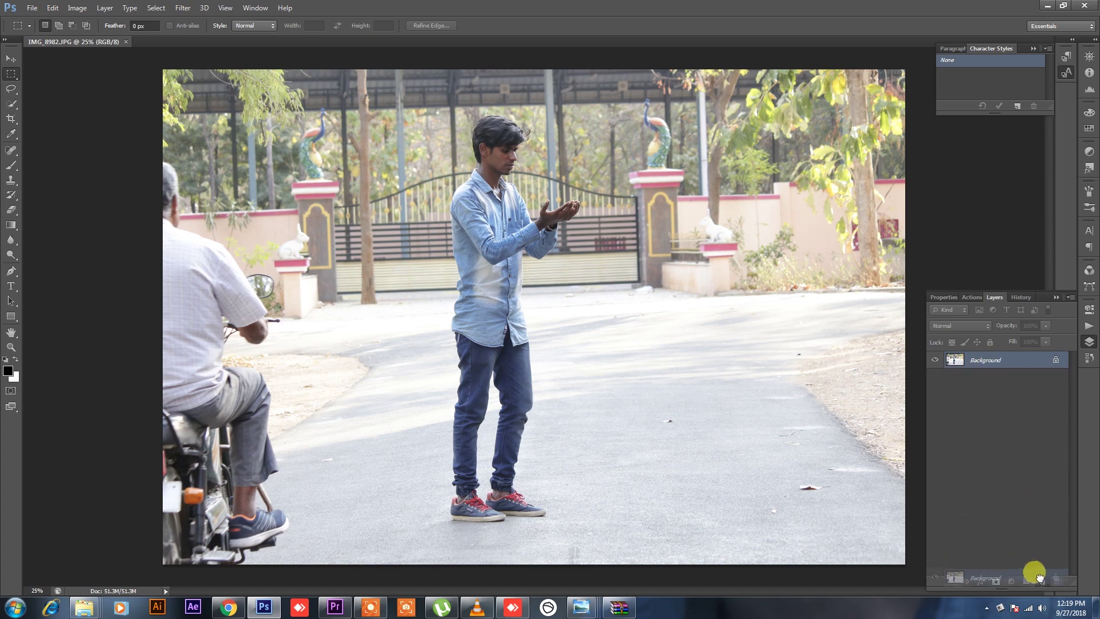
left_click(935, 376)
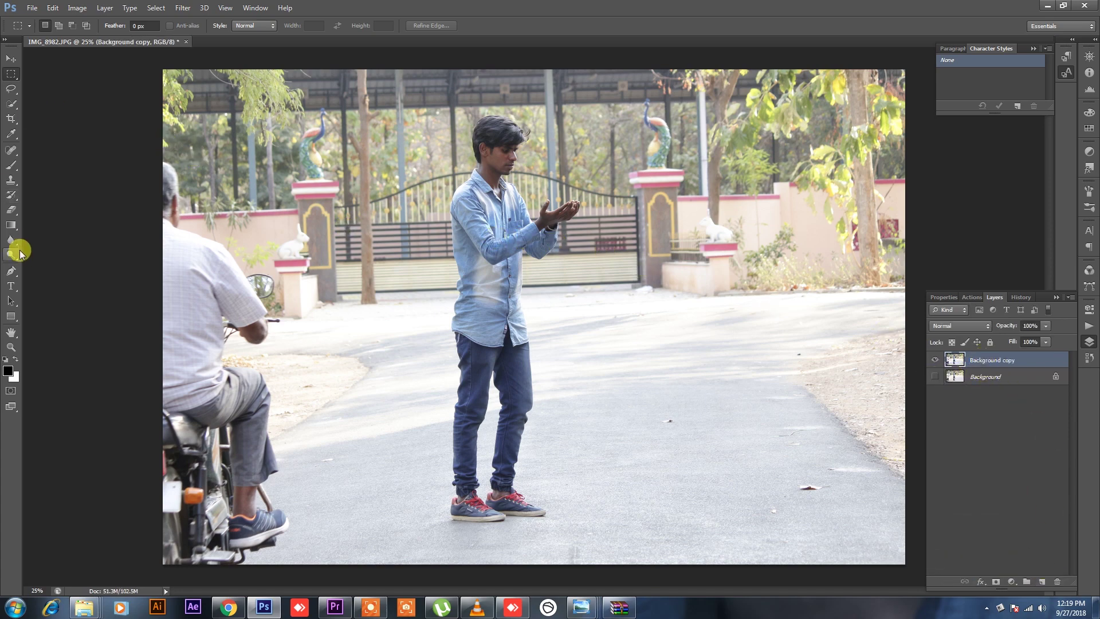
Step: Choose the Quick Selection tool from the toolbar
left_click(8, 272)
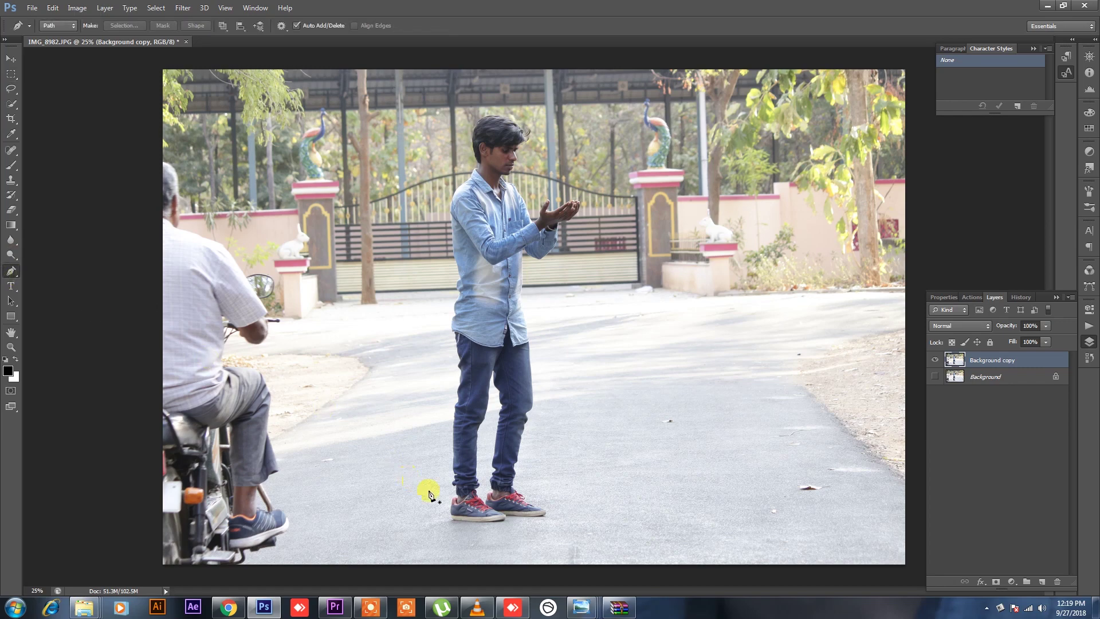
scroll(456, 506, "up", 1)
scroll(456, 506, "up", 1)
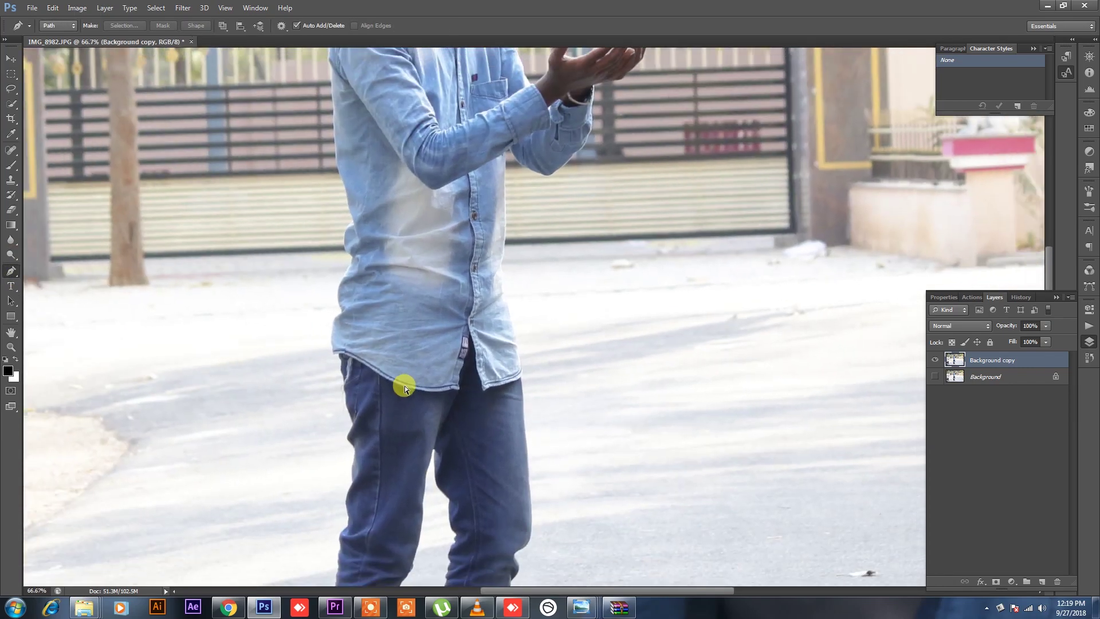
scroll(405, 386, "down", 2)
left_click(11, 89)
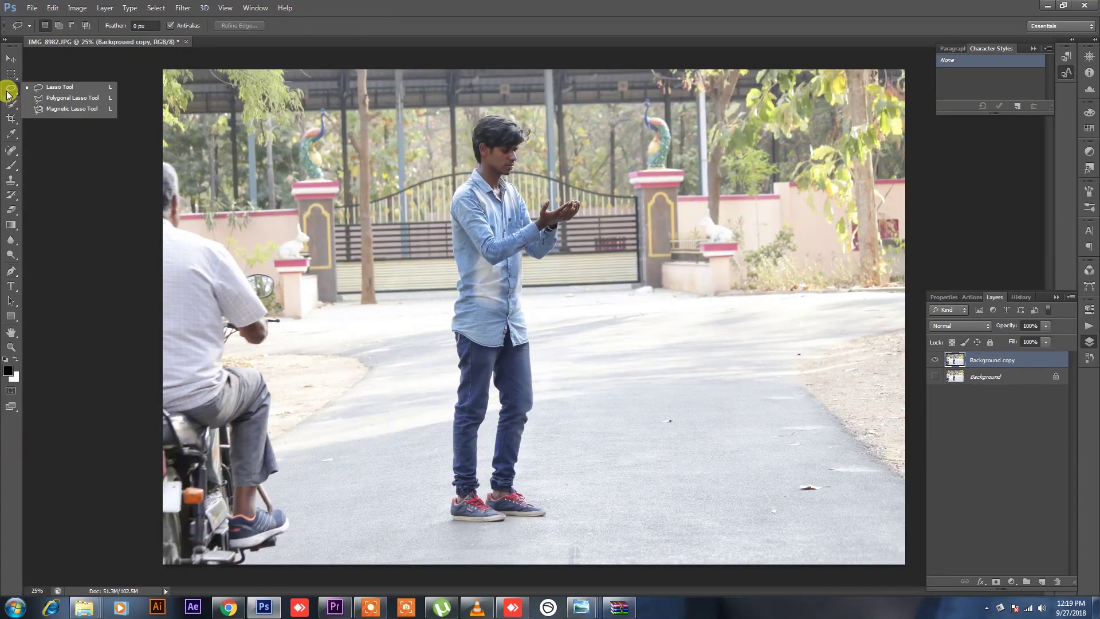
left_click(40, 90)
left_click(13, 105)
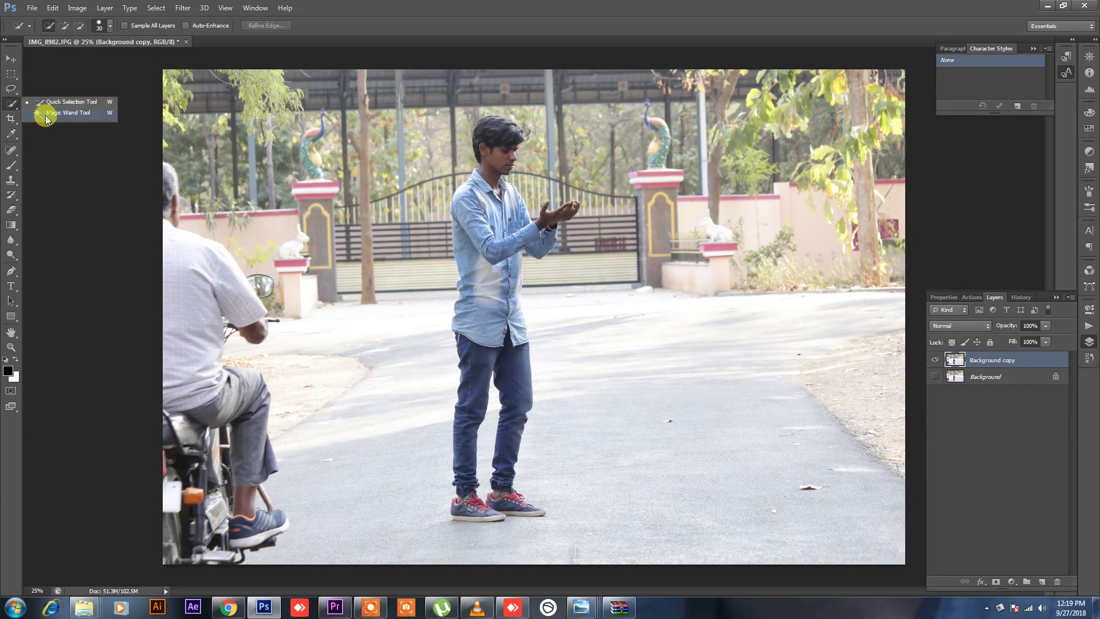
Step: Quick-select the man's shoes and both jeans legs
left_click(56, 103)
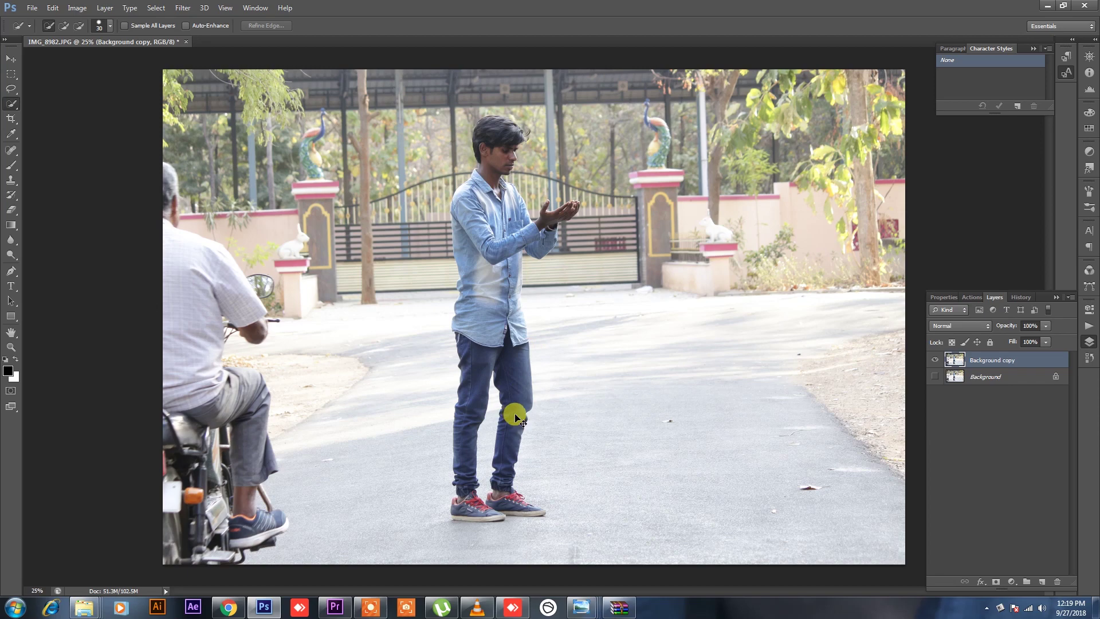
scroll(514, 417, "up", 1)
scroll(512, 413, "up", 2)
scroll(450, 364, "up", 2)
scroll(430, 364, "up", 2)
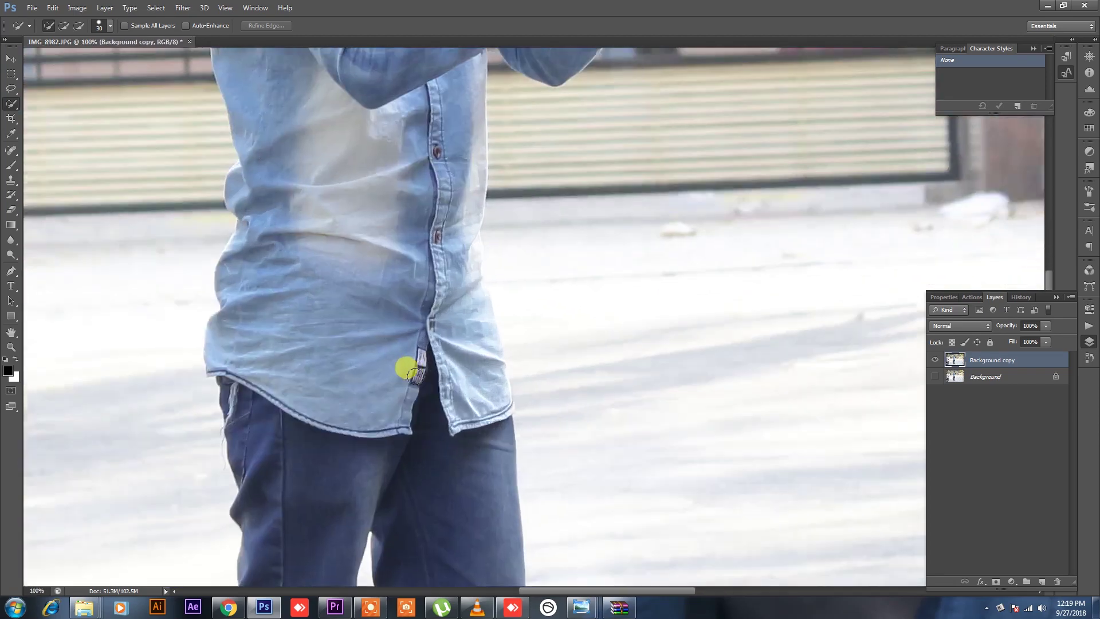
scroll(414, 376, "down", 2)
scroll(573, 226, "down", 4)
scroll(610, 349, "down", 3)
scroll(464, 140, "down", 2)
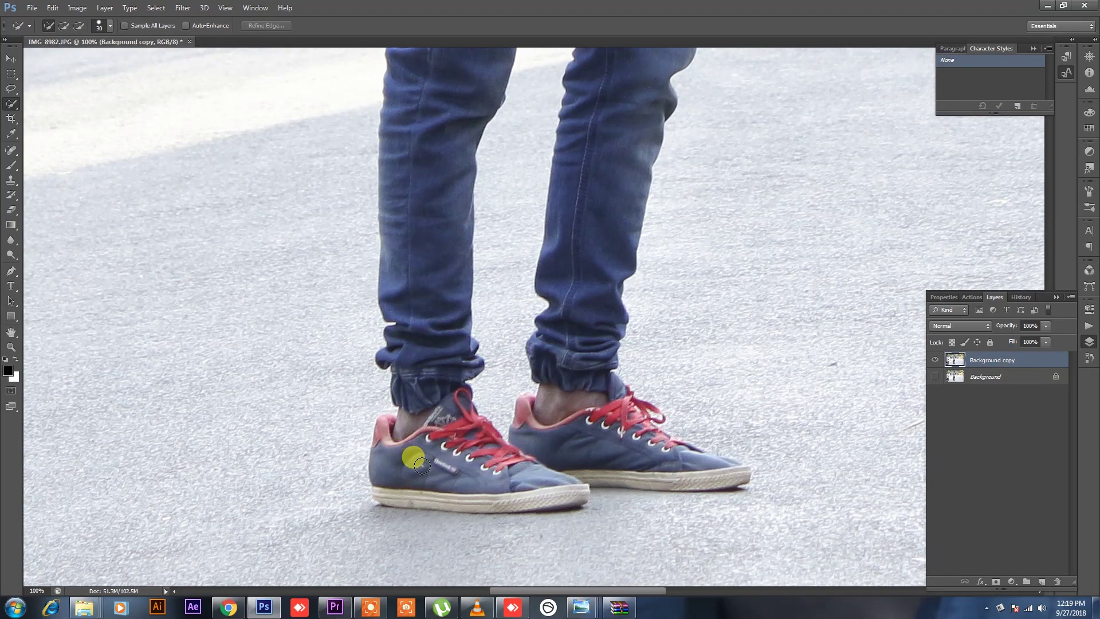
mouse_move(422, 465)
left_mouse_down()
mouse_move(570, 490)
mouse_move(408, 494)
mouse_move(463, 424)
mouse_move(427, 294)
mouse_move(410, 148)
mouse_move(440, 258)
left_mouse_up()
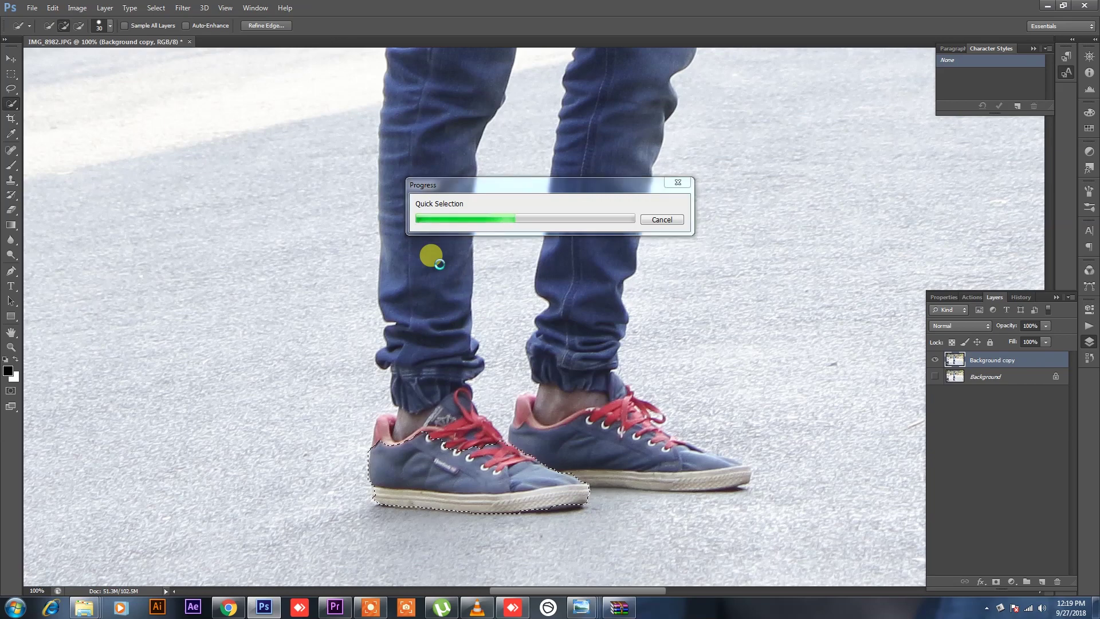
mouse_move(439, 265)
left_mouse_down()
mouse_move(428, 115)
mouse_move(428, 264)
mouse_move(463, 335)
left_mouse_up()
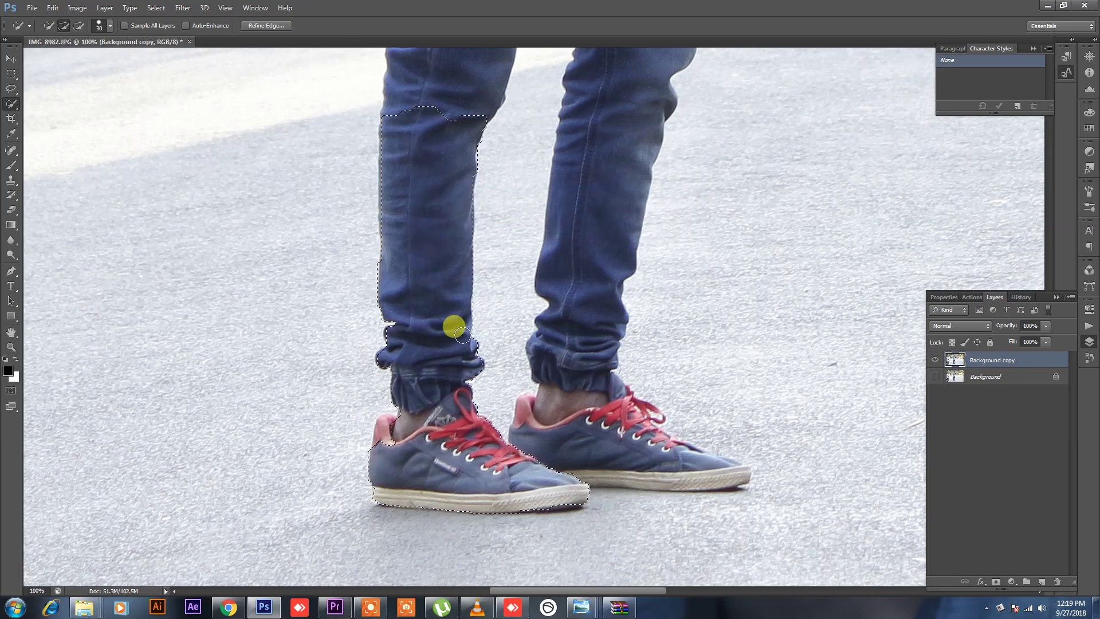
mouse_move(609, 201)
left_mouse_down()
mouse_move(570, 319)
mouse_move(556, 424)
mouse_move(668, 456)
mouse_move(631, 469)
mouse_move(716, 478)
left_mouse_up()
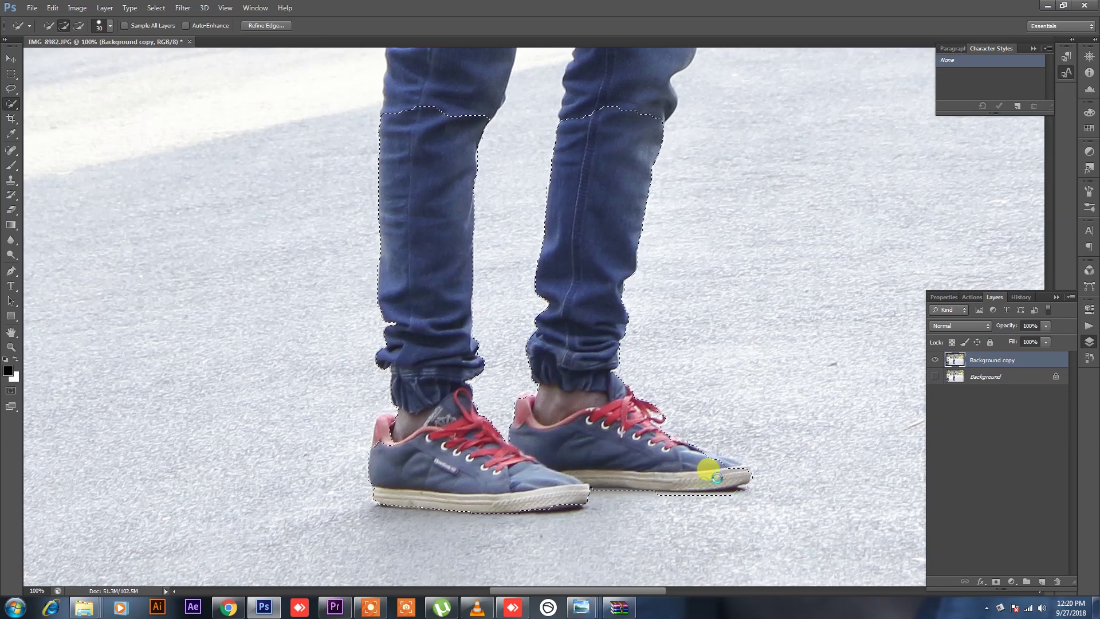
Step: Extend the selection over the shirt, arms and hand
scroll(429, 249, "up", 3)
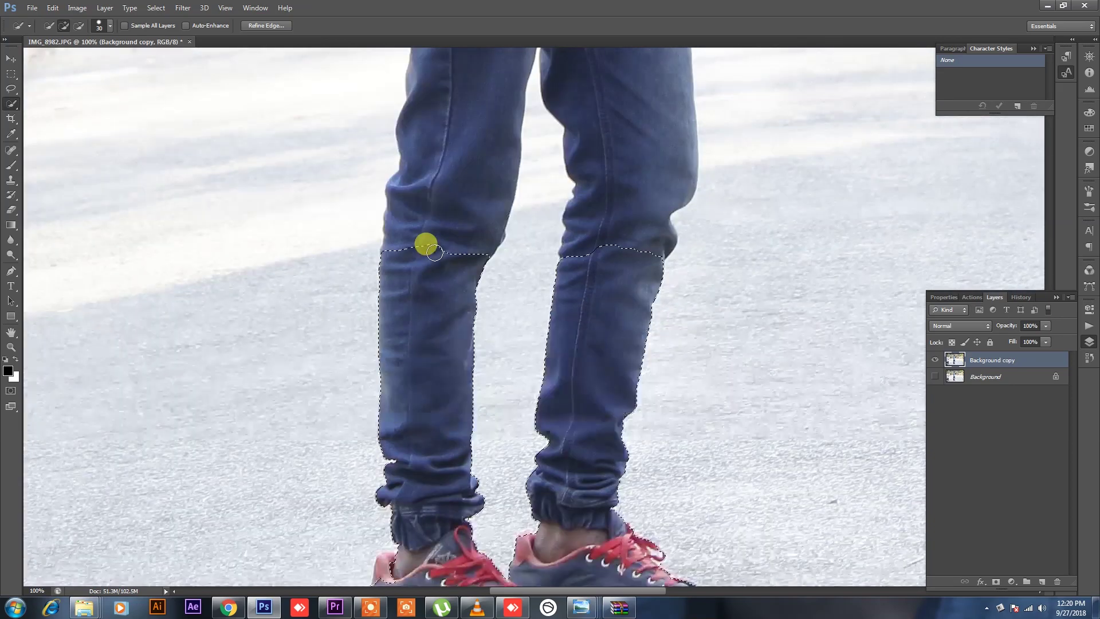
scroll(427, 243, "up", 3)
mouse_move(427, 243)
left_mouse_down()
mouse_move(469, 211)
mouse_move(493, 225)
left_mouse_up()
scroll(493, 226, "up", 3)
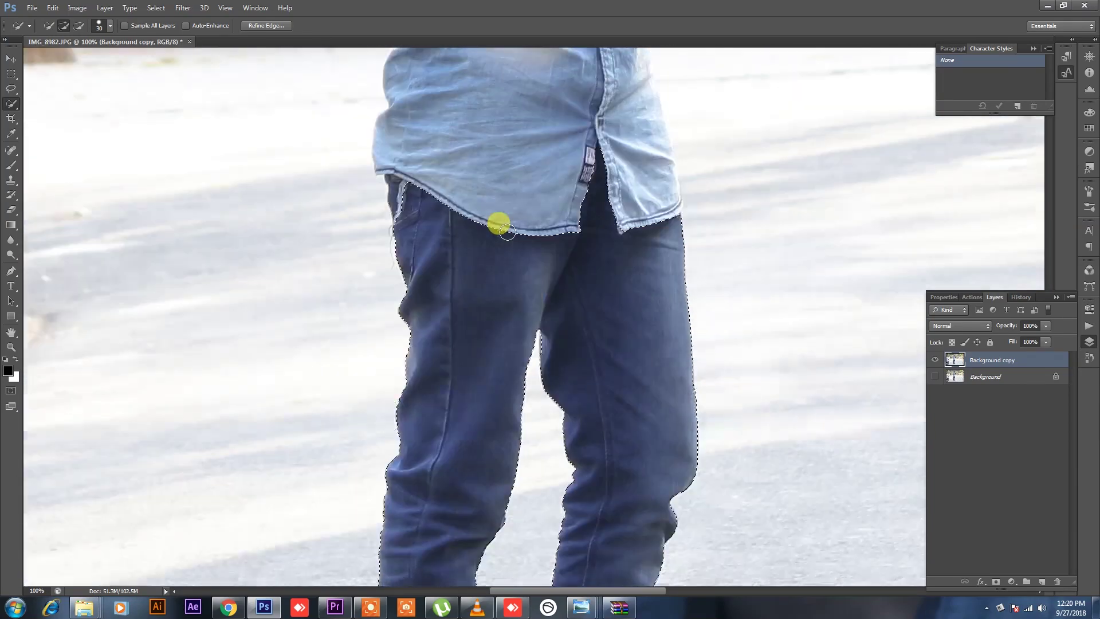
scroll(507, 232, "up", 3)
left_click_drag(393, 312, 397, 286)
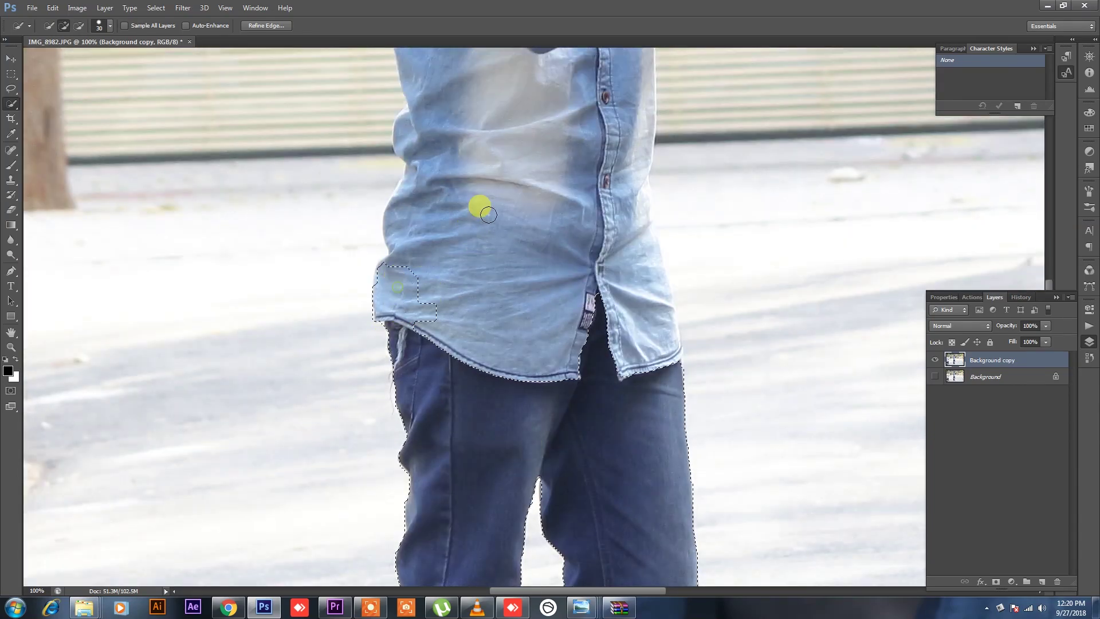
mouse_move(488, 214)
left_mouse_down()
mouse_move(634, 229)
mouse_move(628, 314)
mouse_move(658, 333)
mouse_move(653, 277)
mouse_move(659, 298)
mouse_move(646, 312)
mouse_move(630, 281)
mouse_move(634, 165)
mouse_move(628, 325)
mouse_move(635, 320)
mouse_move(560, 215)
mouse_move(450, 173)
mouse_move(467, 155)
left_mouse_up()
scroll(637, 285, "up", 1)
scroll(637, 285, "up", 1)
scroll(467, 155, "up", 1)
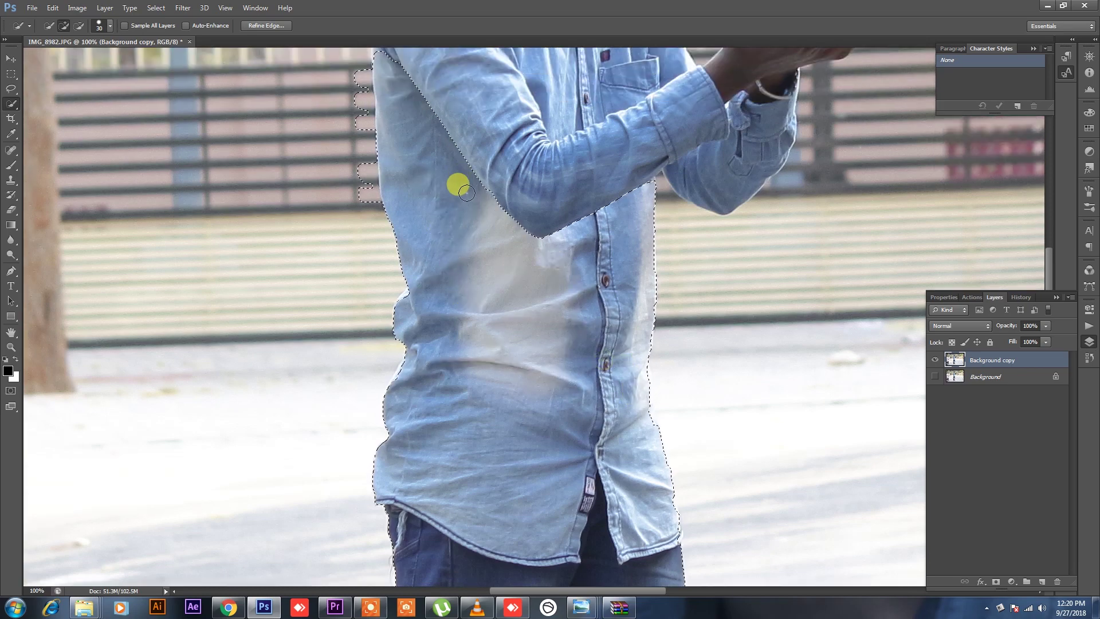
scroll(466, 191, "up", 1)
scroll(465, 205, "up", 1)
mouse_move(465, 205)
left_mouse_down()
mouse_move(476, 331)
mouse_move(559, 205)
mouse_move(532, 375)
mouse_move(614, 228)
mouse_move(616, 297)
mouse_move(685, 328)
mouse_move(777, 278)
mouse_move(736, 233)
left_mouse_up()
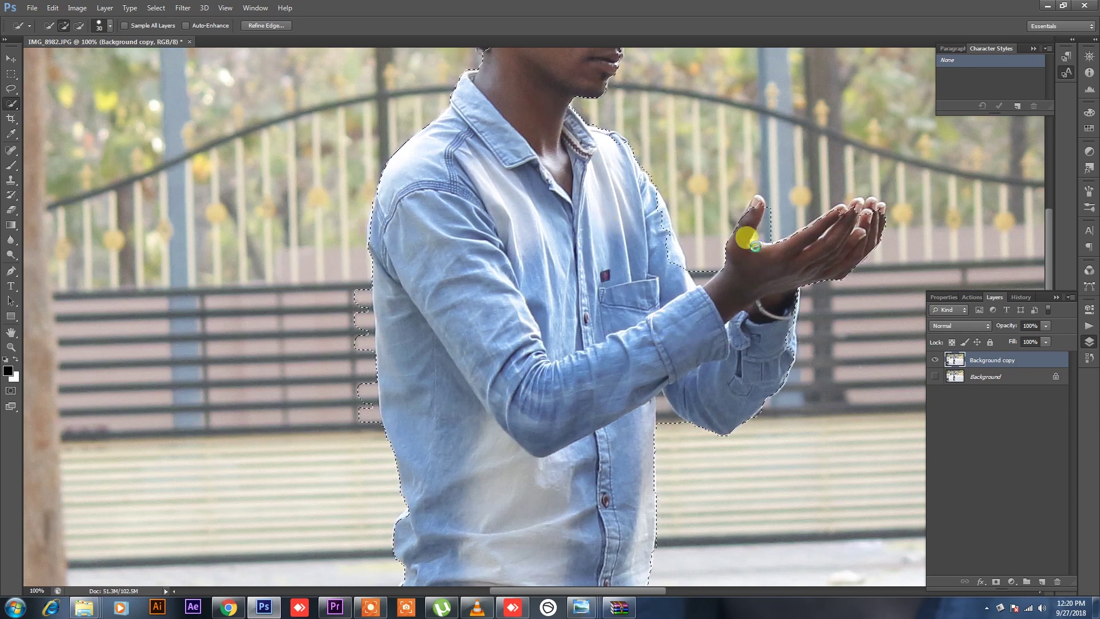
mouse_move(749, 196)
left_mouse_down()
mouse_move(761, 208)
mouse_move(652, 235)
left_mouse_up()
Step: Add the remaining hand and hair areas, then subtract background near the chin
scroll(648, 232, "up", 2)
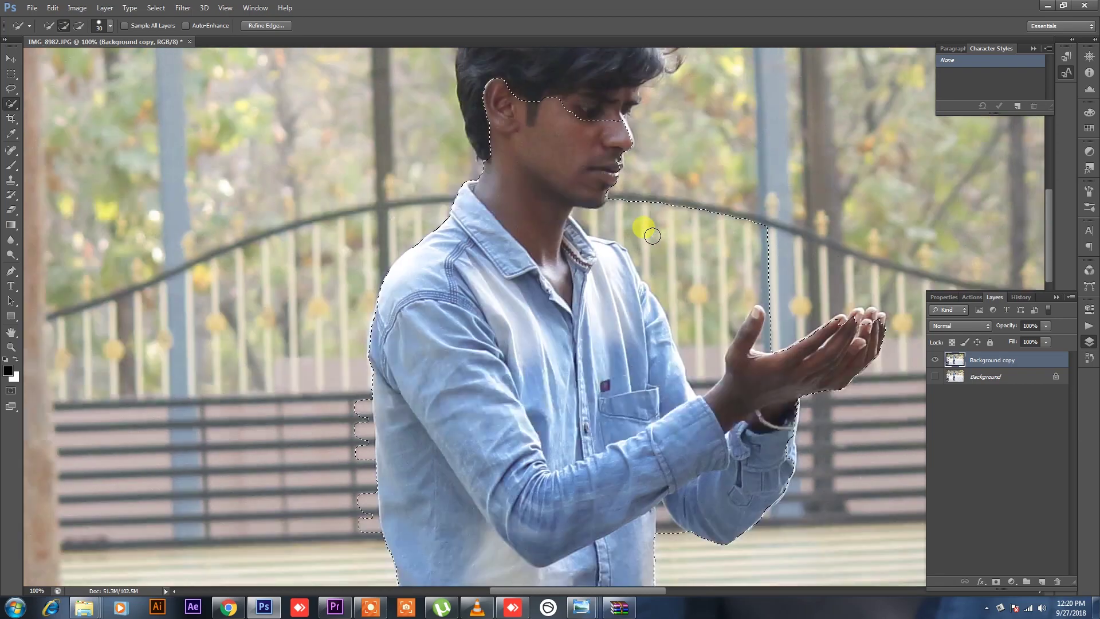
scroll(641, 228, "up", 1)
scroll(601, 212, "up", 2)
mouse_move(577, 201)
left_mouse_down()
mouse_move(579, 225)
mouse_move(560, 147)
mouse_move(658, 209)
mouse_move(627, 271)
left_mouse_up()
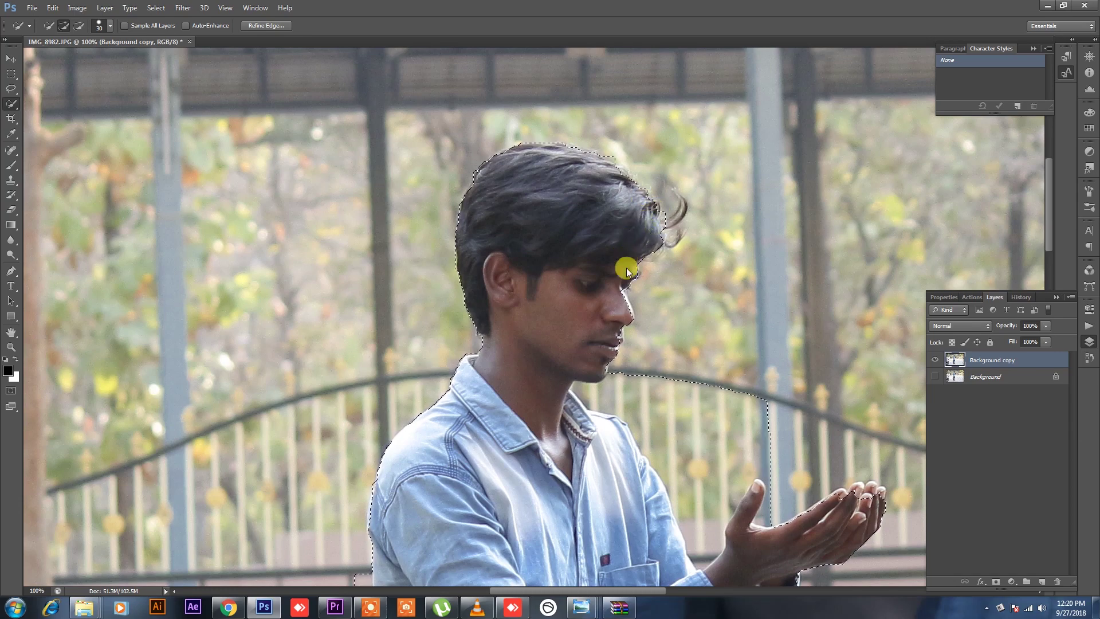
scroll(627, 271, "down", 1)
scroll(619, 261, "down", 2)
scroll(619, 263, "down", 1)
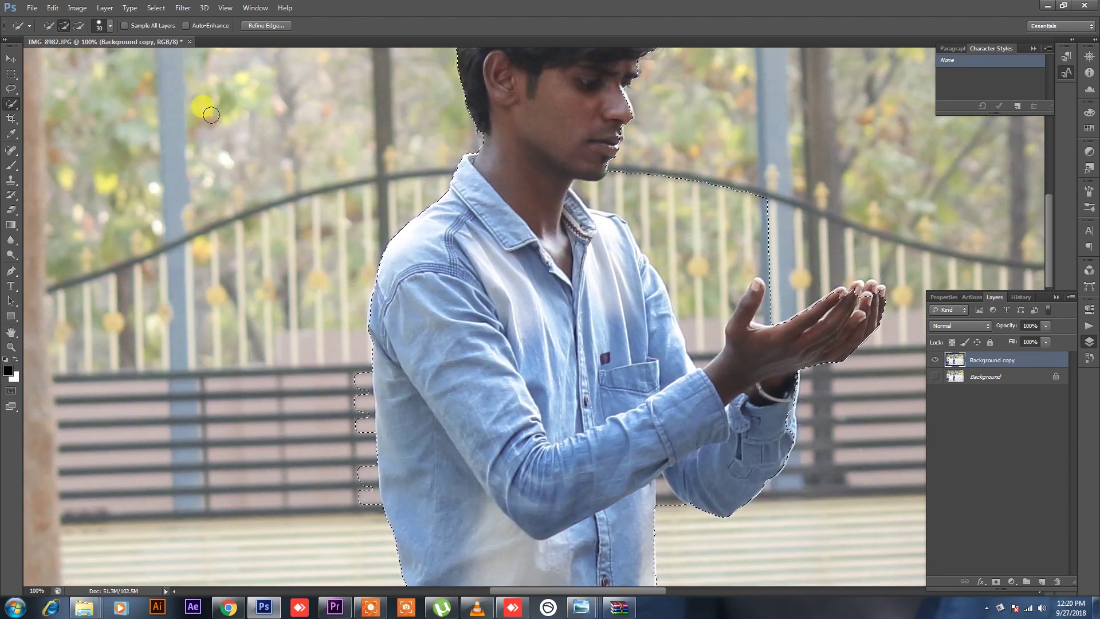
left_click(79, 25)
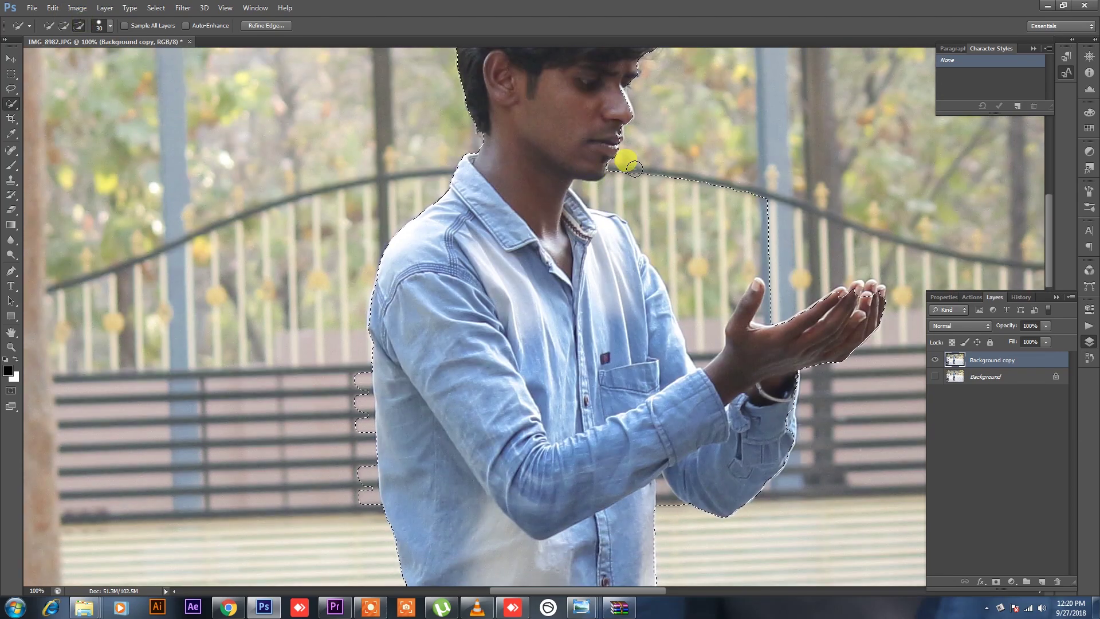
mouse_move(634, 169)
left_mouse_down()
mouse_move(627, 185)
mouse_move(643, 181)
mouse_move(705, 356)
mouse_move(753, 280)
mouse_move(749, 240)
mouse_move(774, 213)
mouse_move(717, 285)
mouse_move(753, 198)
left_mouse_up()
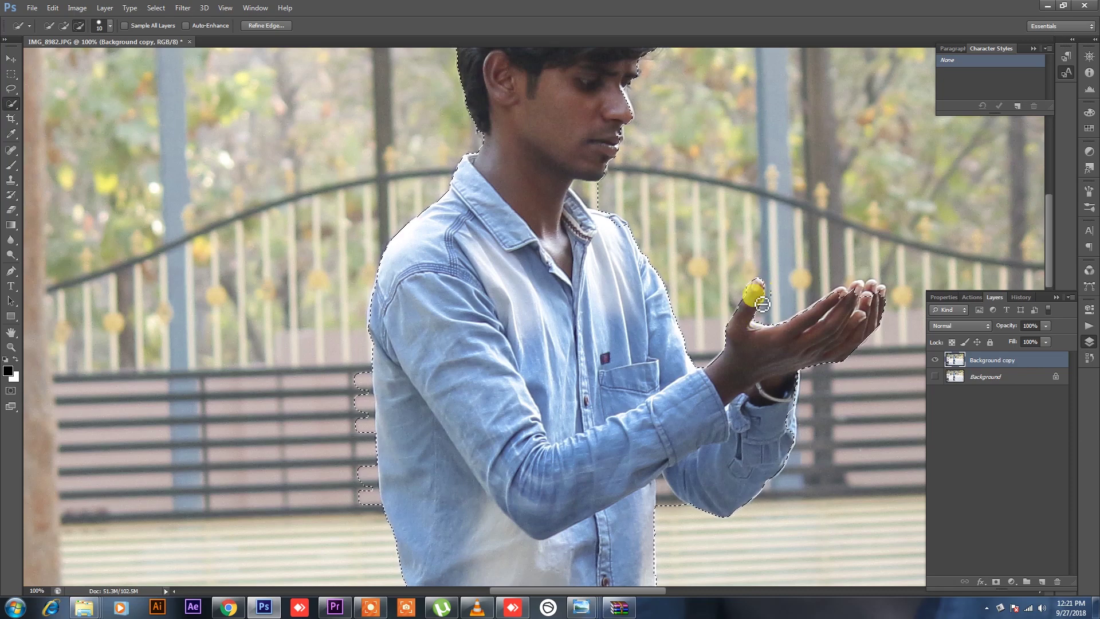
Step: Subtract the background beside the man's neck and collar from the selection
left_click(42, 73)
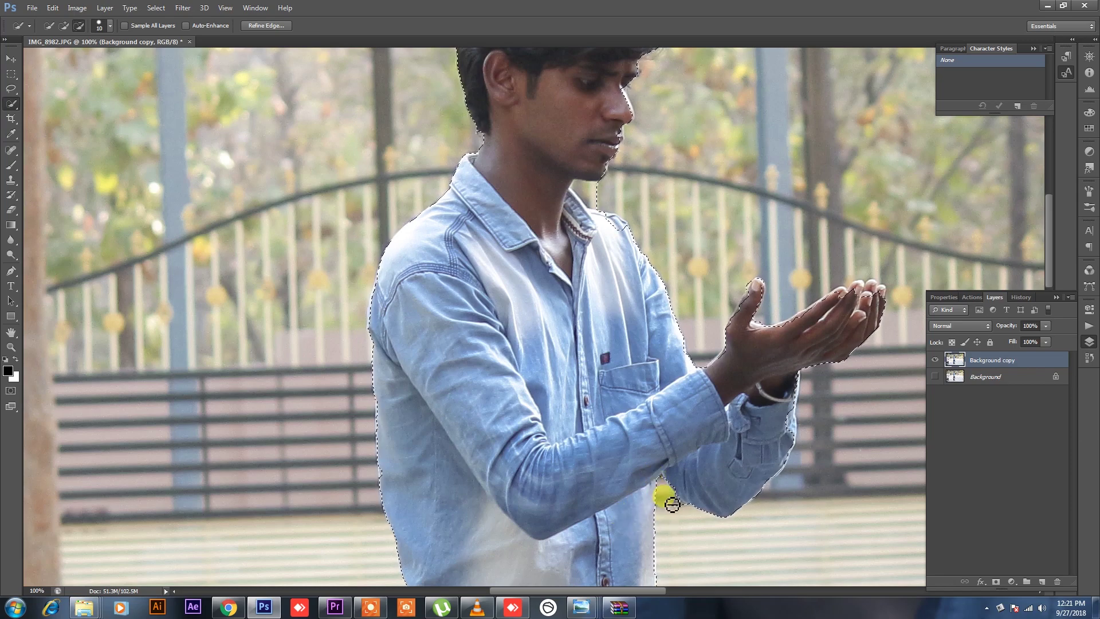
scroll(678, 505, "down", 1)
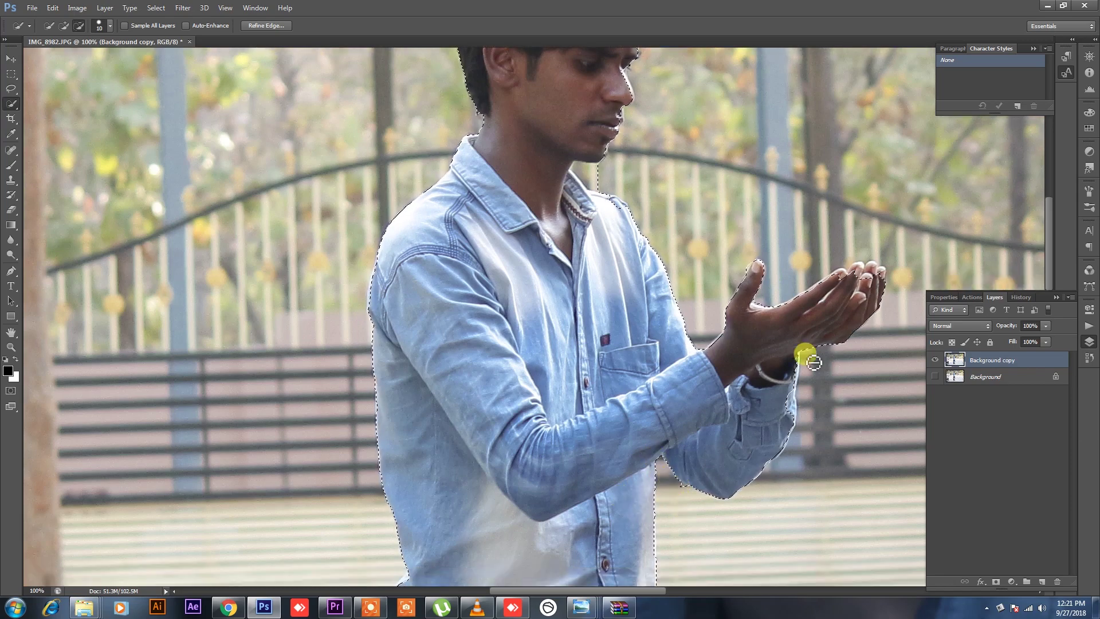
scroll(764, 381, "down", 4)
scroll(764, 381, "down", 4)
scroll(599, 440, "down", 4)
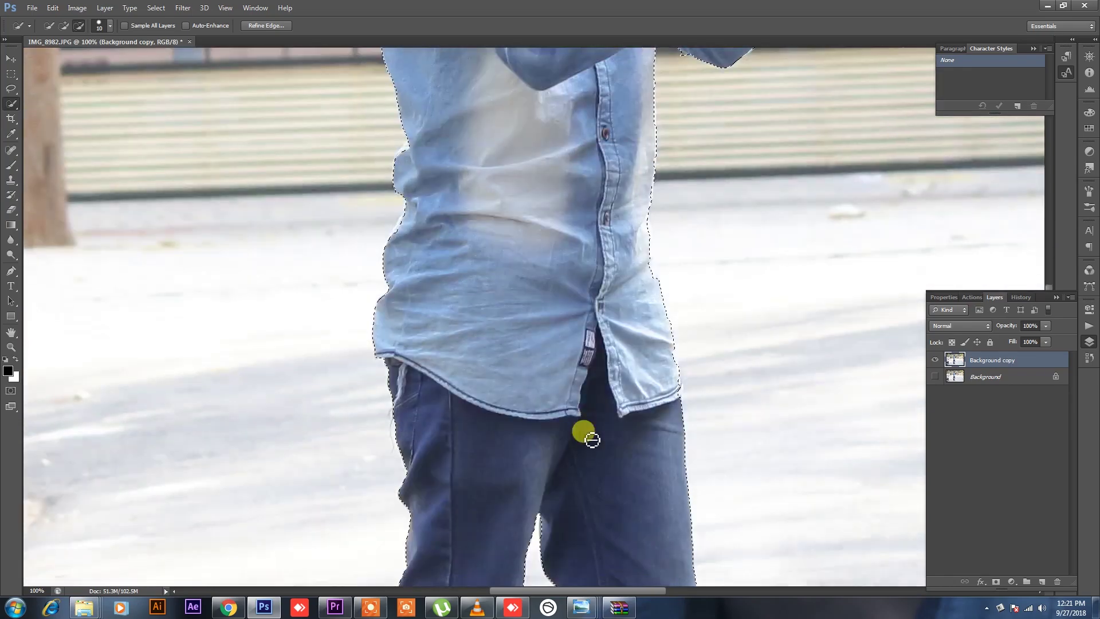
scroll(596, 440, "down", 3)
scroll(594, 440, "down", 3)
scroll(592, 440, "down", 3)
scroll(592, 440, "down", 2)
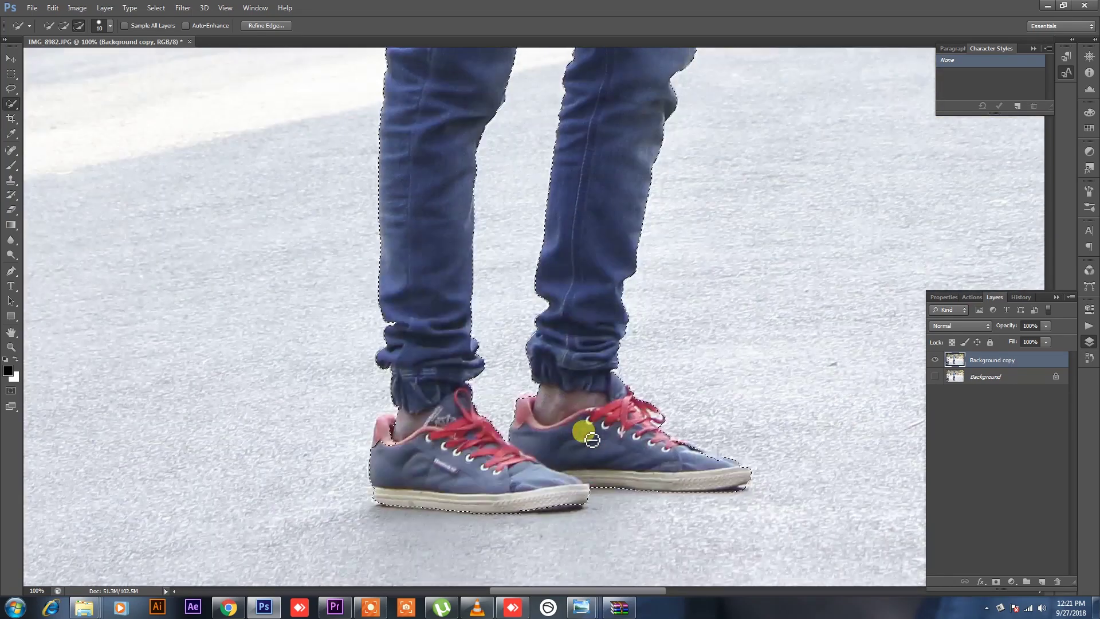
scroll(583, 436, "up", 4)
scroll(583, 411, "up", 5)
scroll(573, 386, "up", 6)
scroll(583, 390, "up", 4)
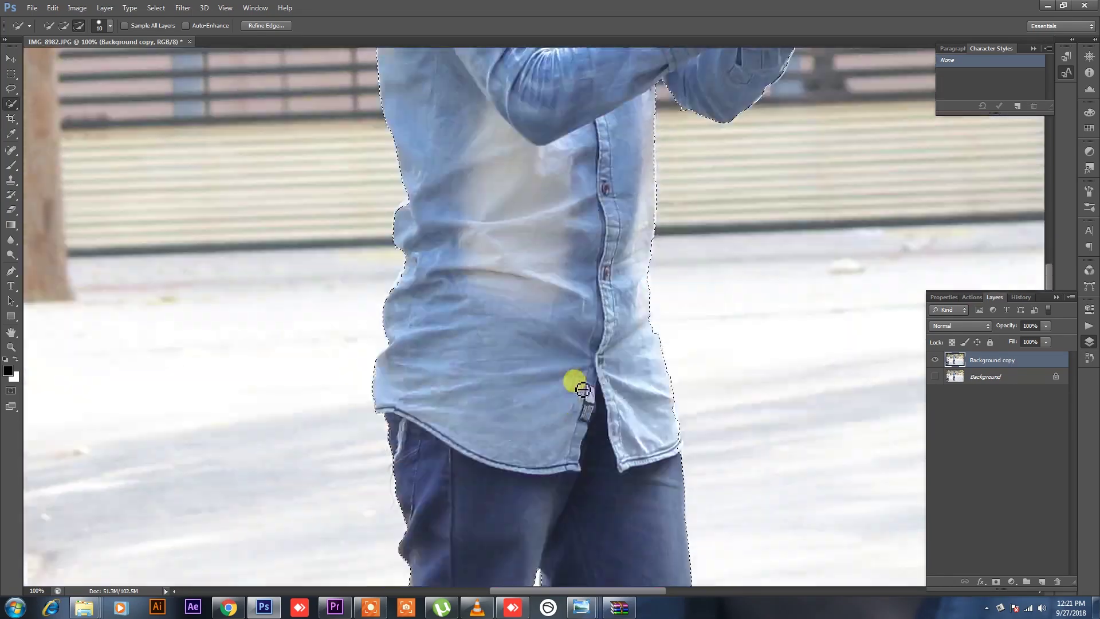
scroll(582, 390, "up", 5)
scroll(583, 390, "up", 5)
scroll(582, 390, "up", 3)
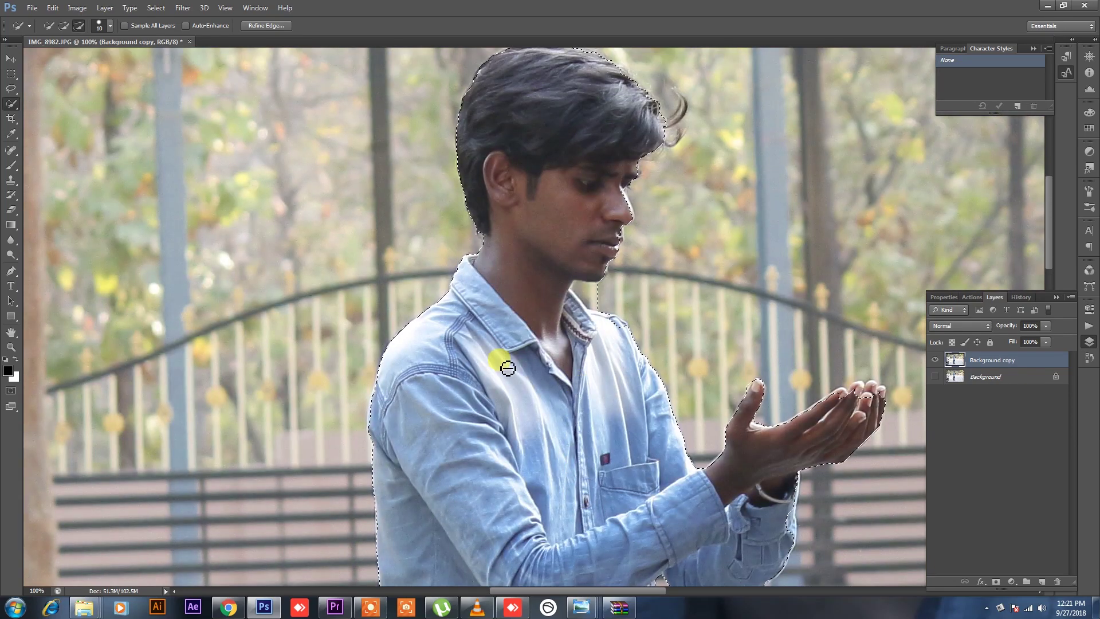
scroll(539, 286, "up", 1, "alt")
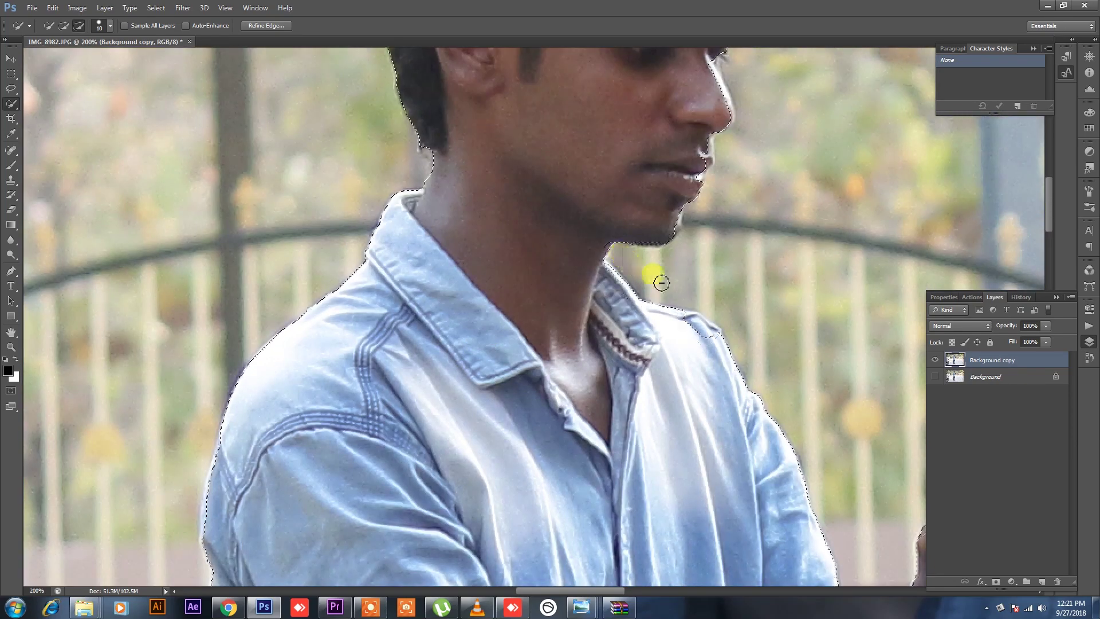
mouse_move(631, 264)
left_mouse_down()
mouse_move(700, 312)
mouse_move(708, 330)
left_mouse_up()
Step: Tighten the selection around the cupped fingertips and thumb, then zoom out
left_click(49, 27)
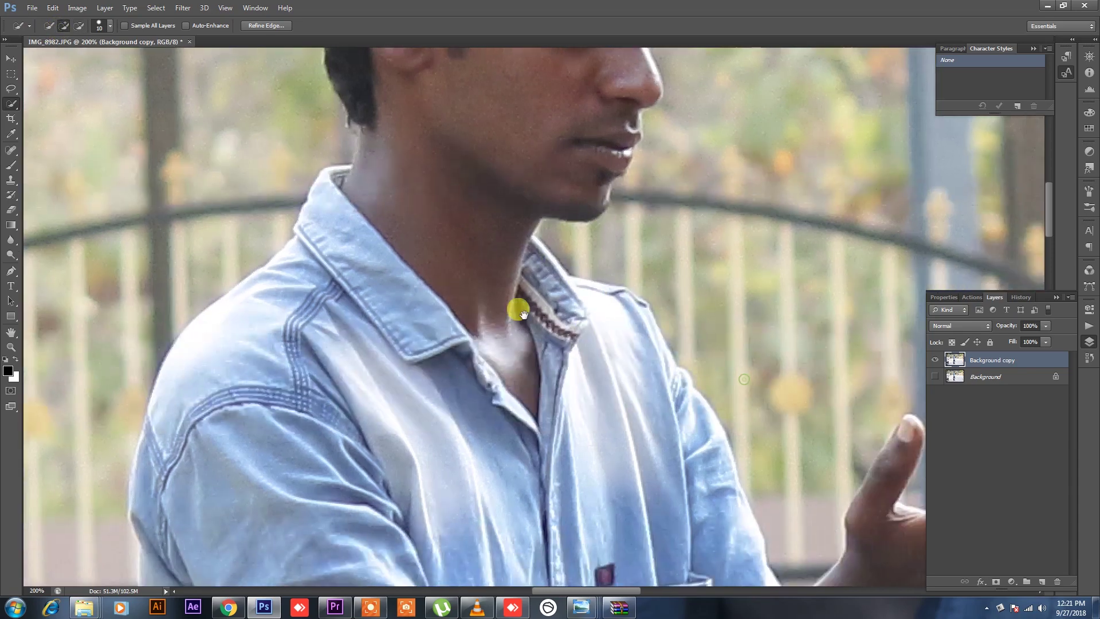
left_click_drag(744, 376, 363, 216)
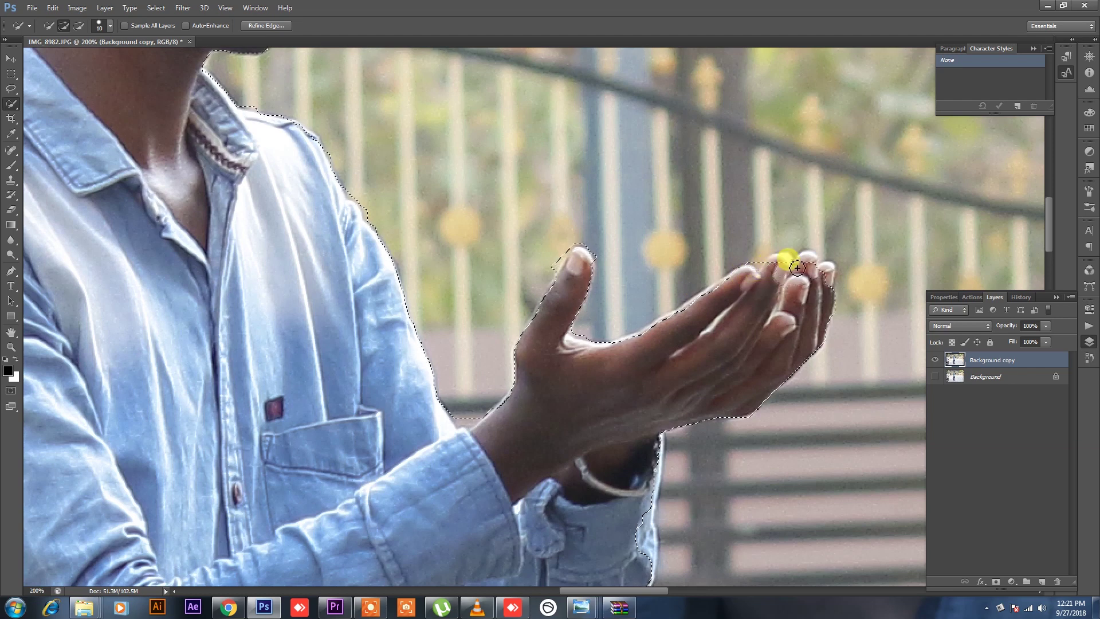
mouse_move(797, 267)
left_mouse_down()
mouse_move(662, 316)
mouse_move(731, 287)
mouse_move(671, 294)
left_mouse_up()
left_click_drag(175, 92, 183, 102)
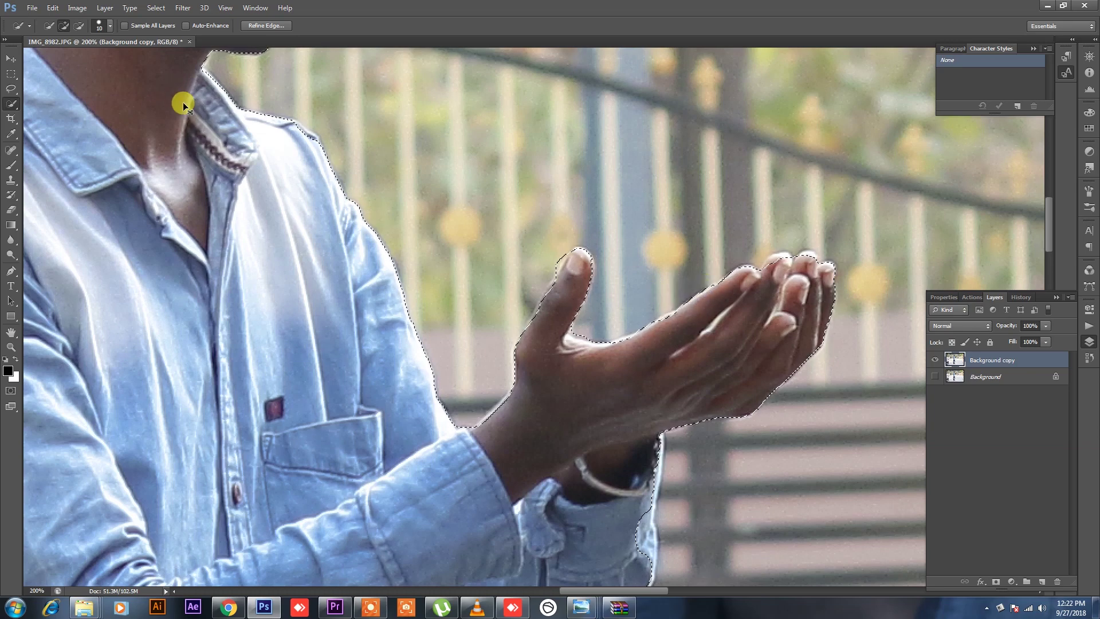
key("ctrl+minus")
key("ctrl+minus")
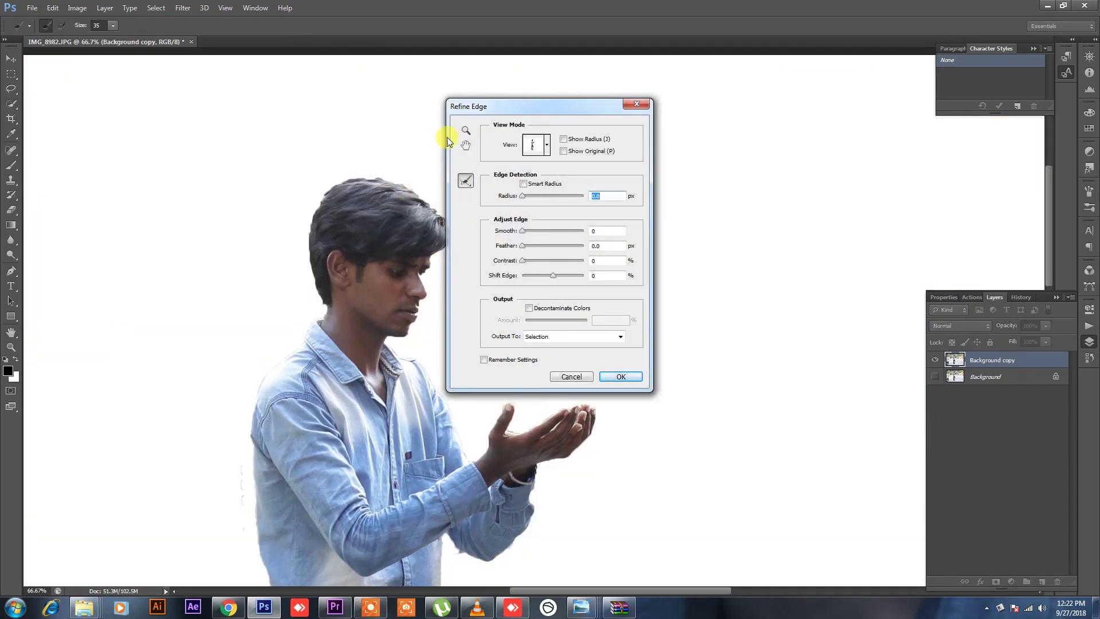
Step: In Refine Edge, paint the refine radius over the hair and set Smooth to 14
left_click_drag(519, 108, 635, 126)
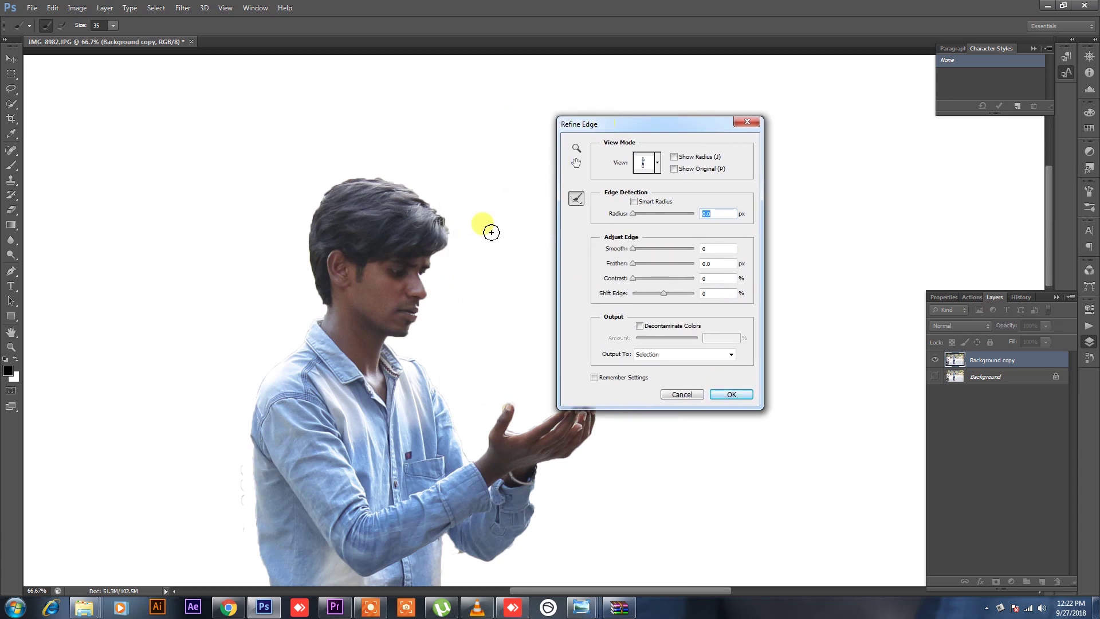
mouse_move(443, 214)
left_mouse_down()
mouse_move(348, 178)
mouse_move(268, 311)
mouse_move(278, 301)
left_mouse_up()
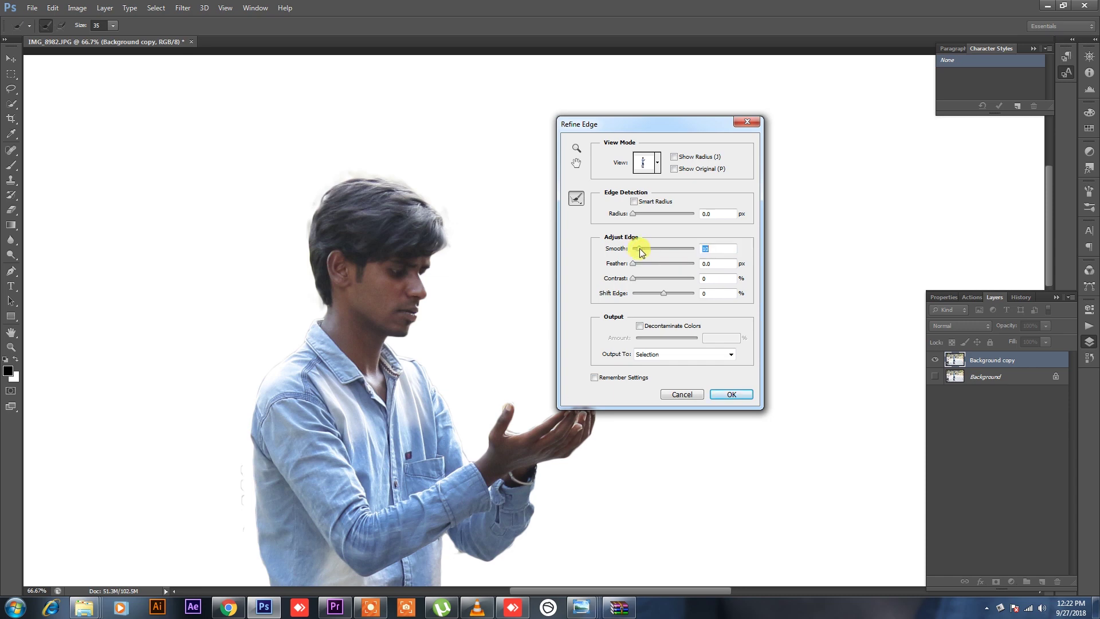
left_click_drag(639, 249, 642, 250)
left_click(719, 394)
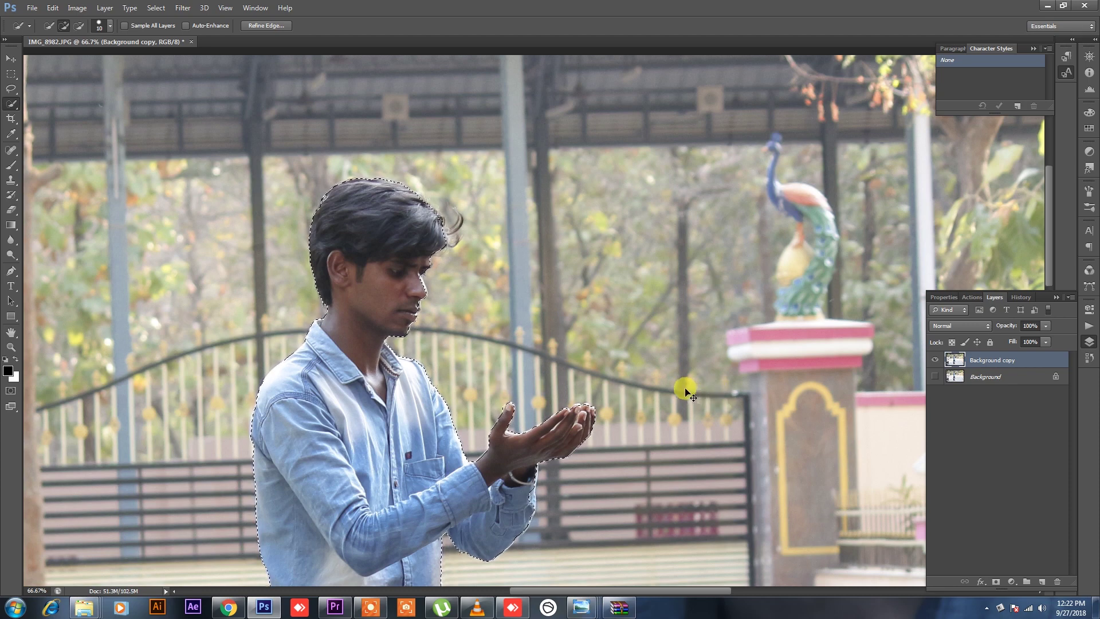
Step: Copy the man to Layer 1 and mask Background copy with the selection
scroll(690, 392, "down", 2)
scroll(643, 381, "down", 1)
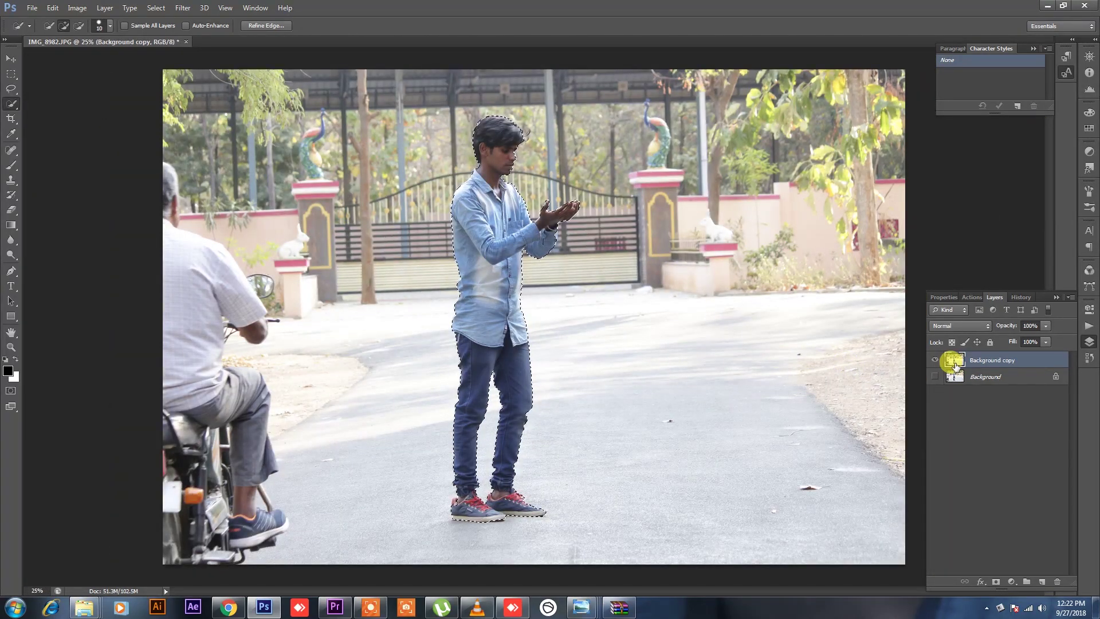
key("ctrl+j")
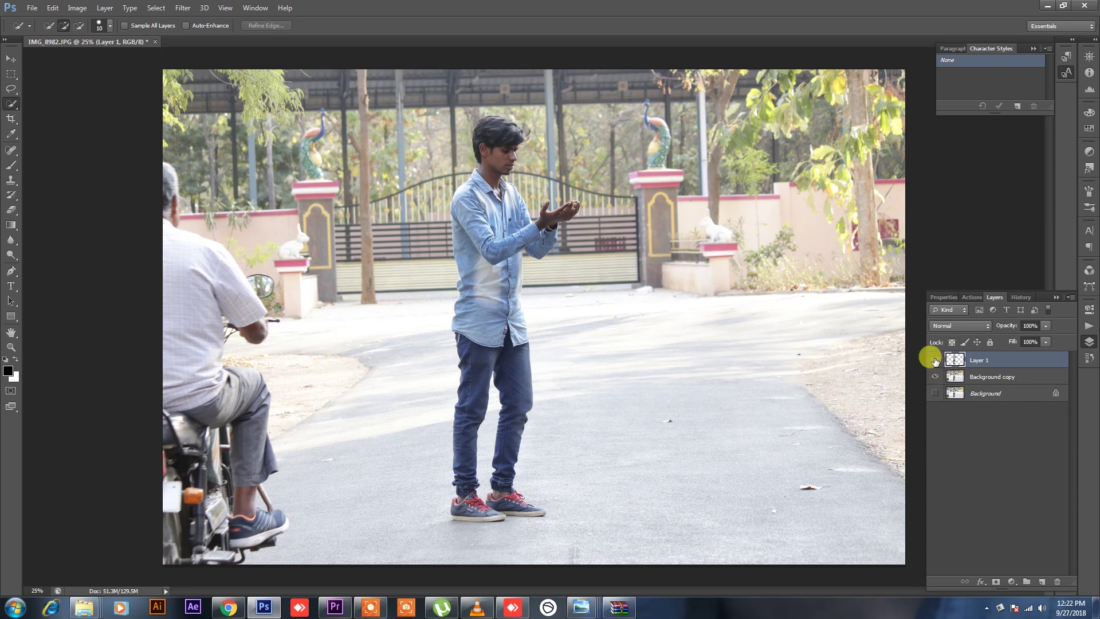
left_click(935, 360)
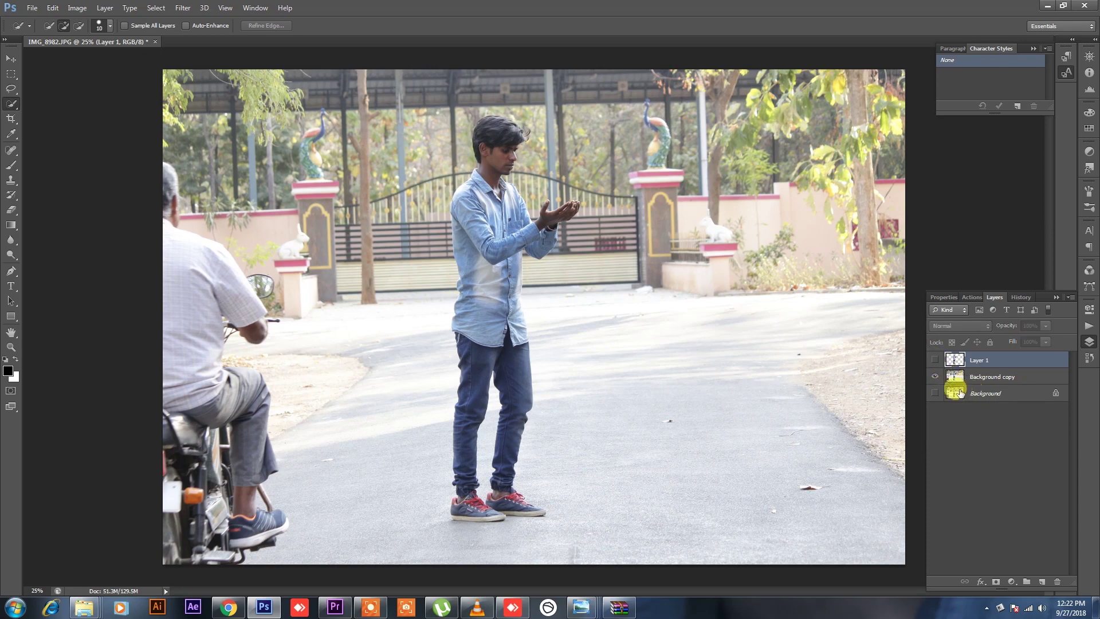
left_click(969, 378)
left_click(995, 581)
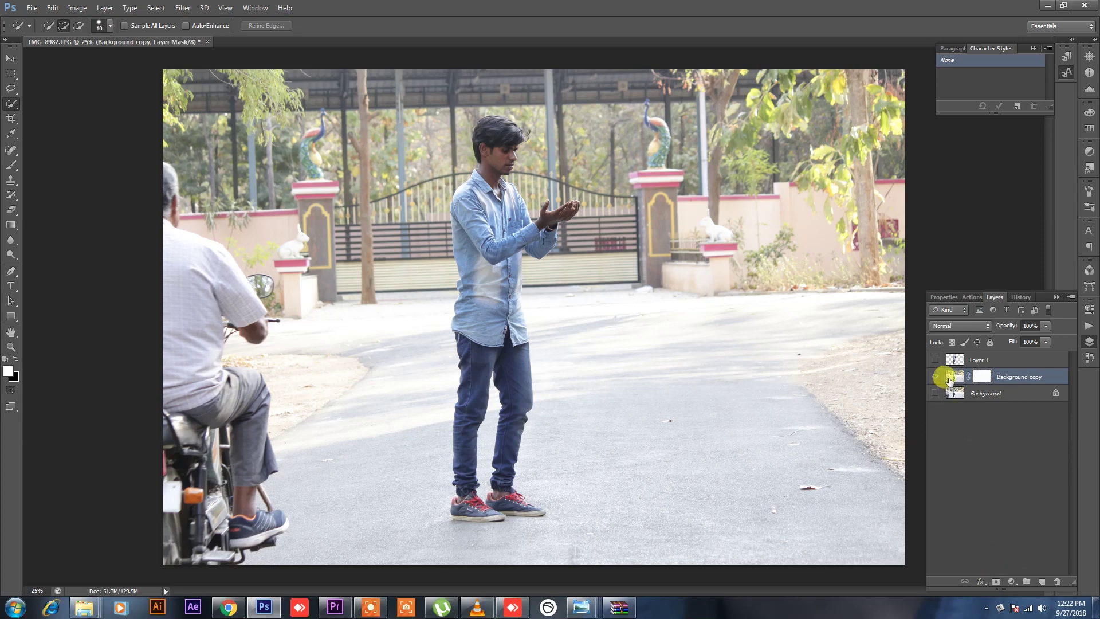
key("ctrl+z")
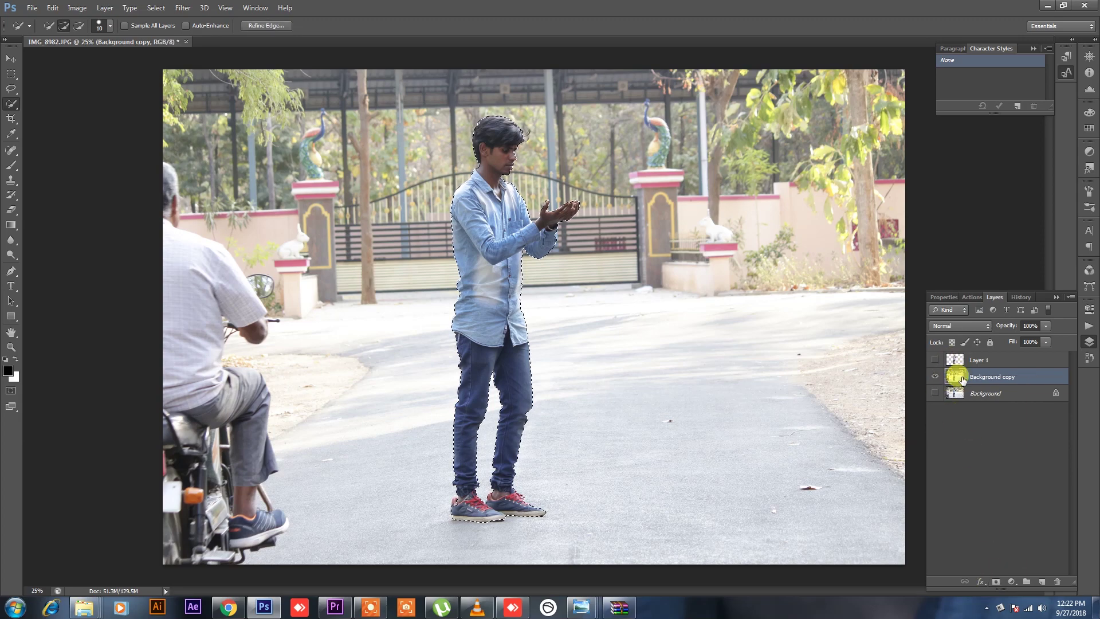
left_click(995, 581)
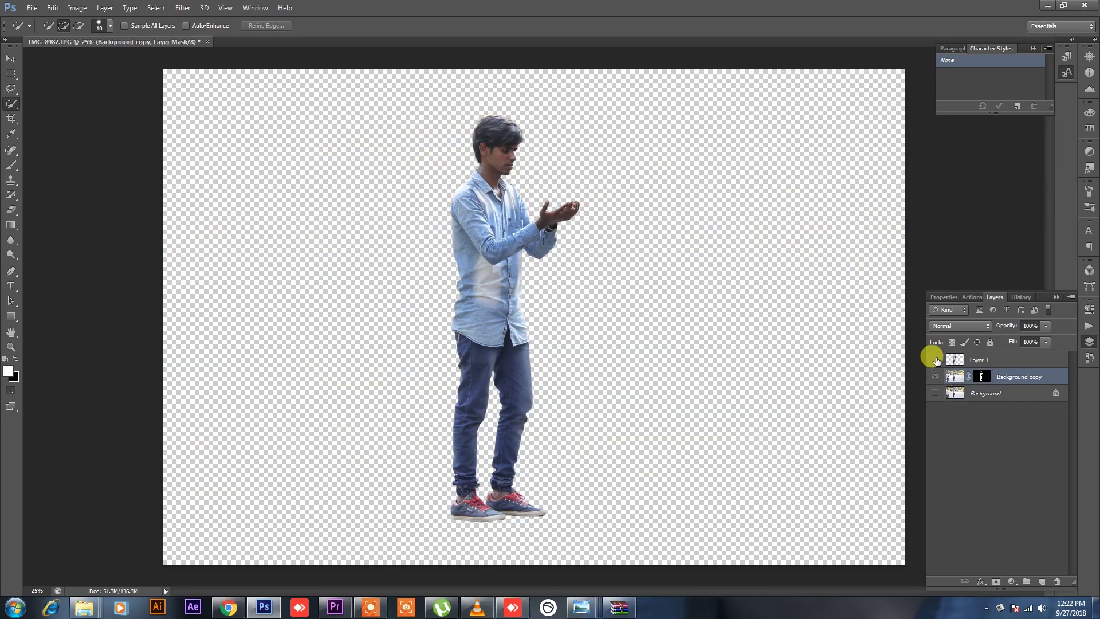
Step: Show Layer 1, hide Background copy, and make Background copy the working layer
left_click(935, 360)
left_click(977, 360)
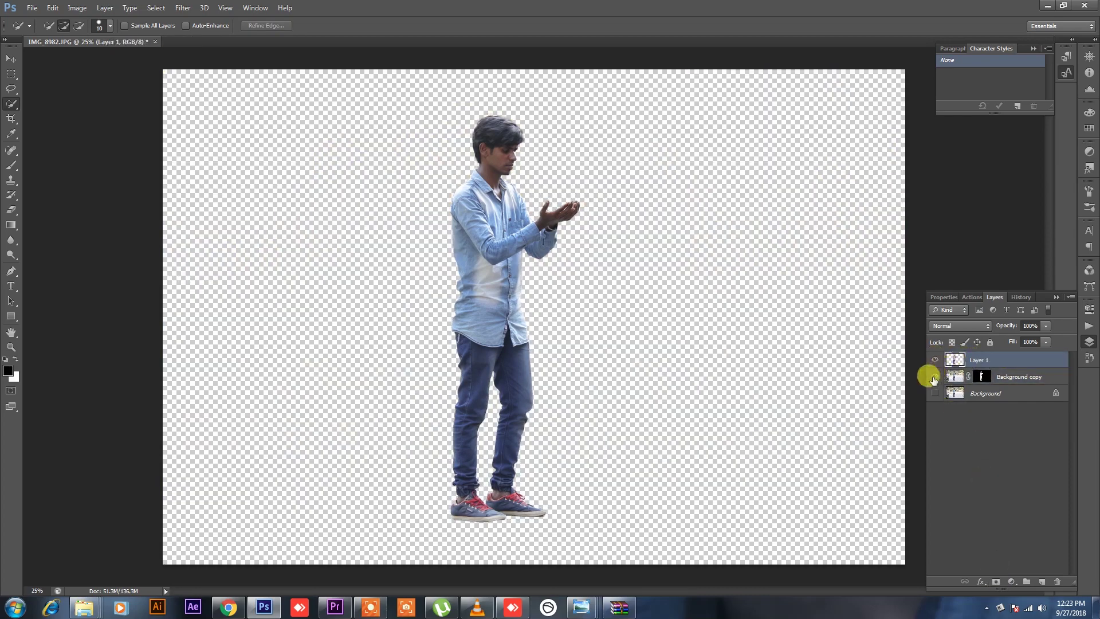
left_click(935, 377)
left_click(1015, 377)
Step: Add a pink Solid Color fill layer as the backdrop
left_click(1012, 581)
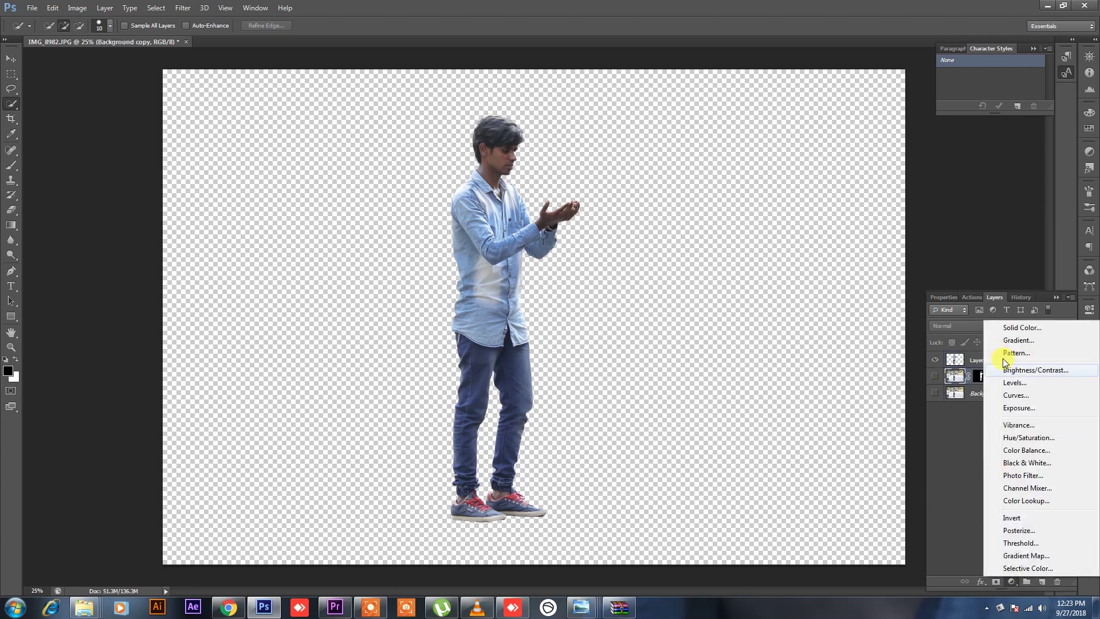
left_click(1028, 330)
left_click(438, 196)
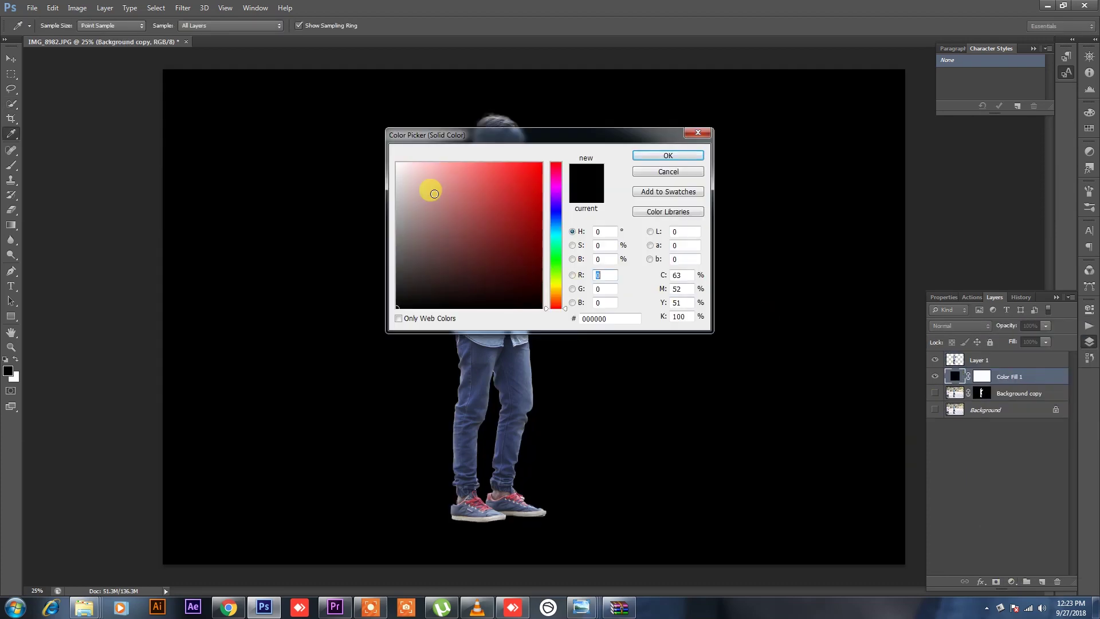
left_click(662, 159)
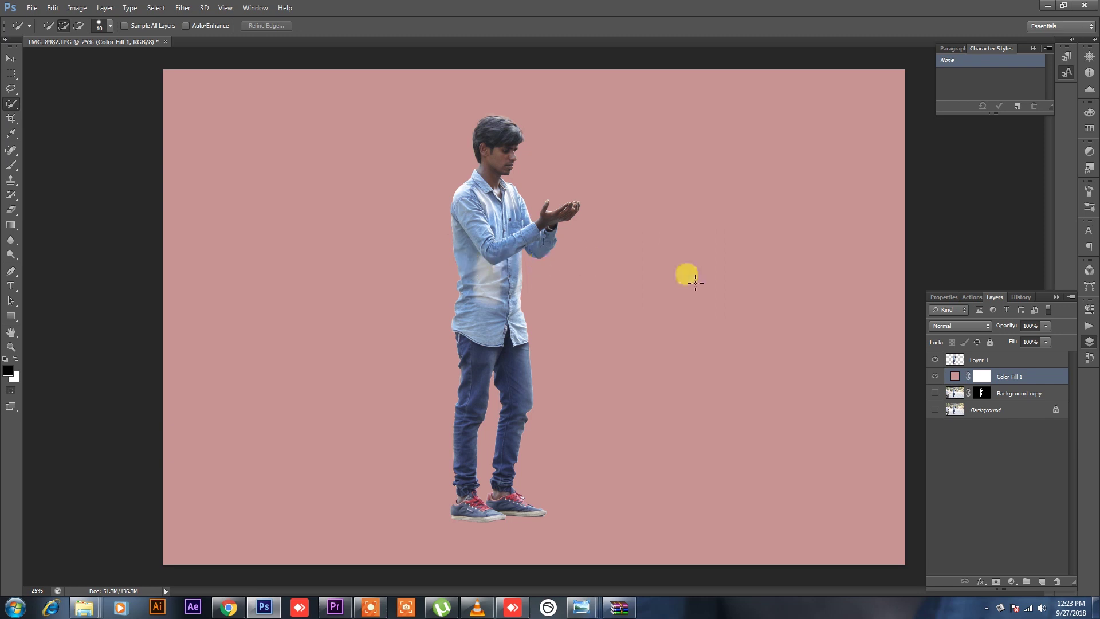
Step: Scale the man on Layer 1 to about 62%, nudge him right and down, then exit Photoshop
left_click(969, 361)
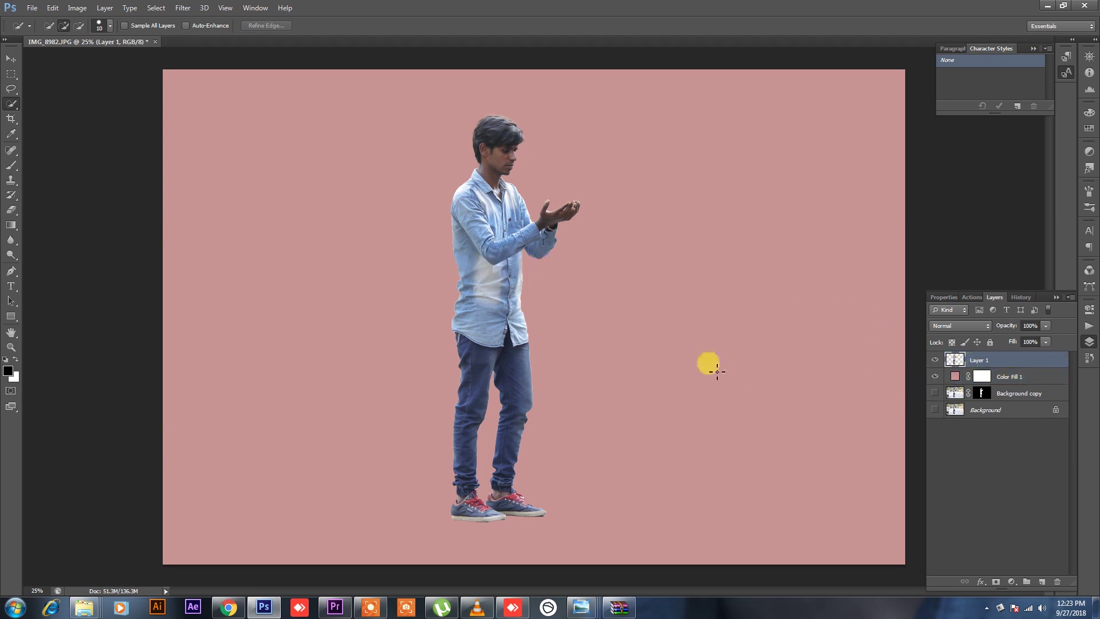
key("ctrl+t")
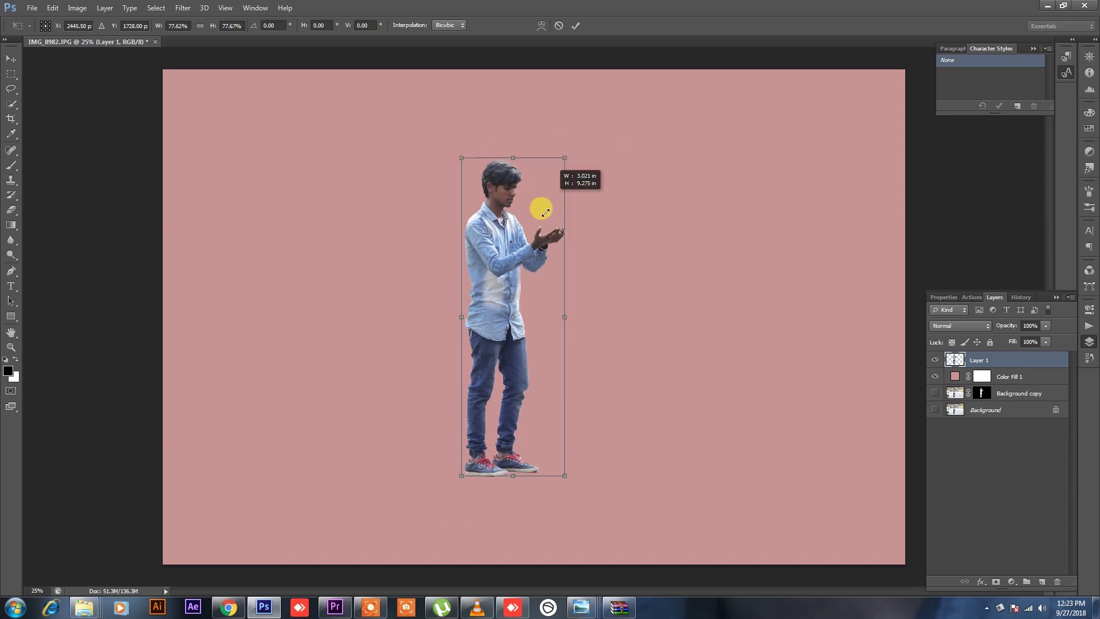
left_click_drag(579, 114, 546, 191)
left_click_drag(517, 269, 530, 282)
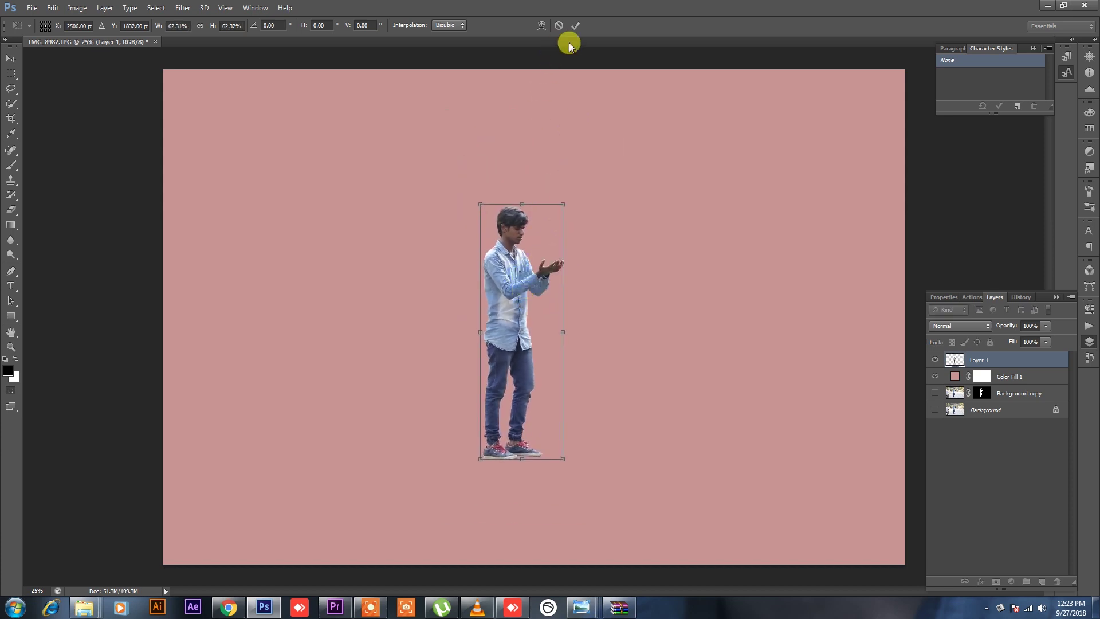
left_click(573, 27)
left_click(1085, 6)
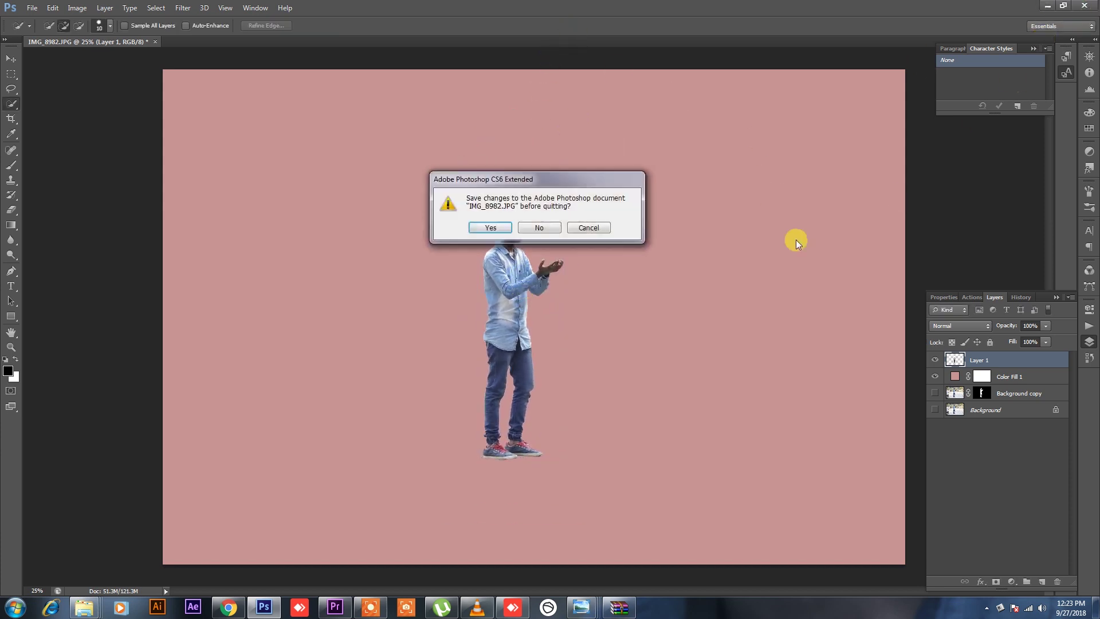
Step: Dismiss the save prompt and refresh the Explorer folder contents
left_click(599, 235)
left_click(1048, 5)
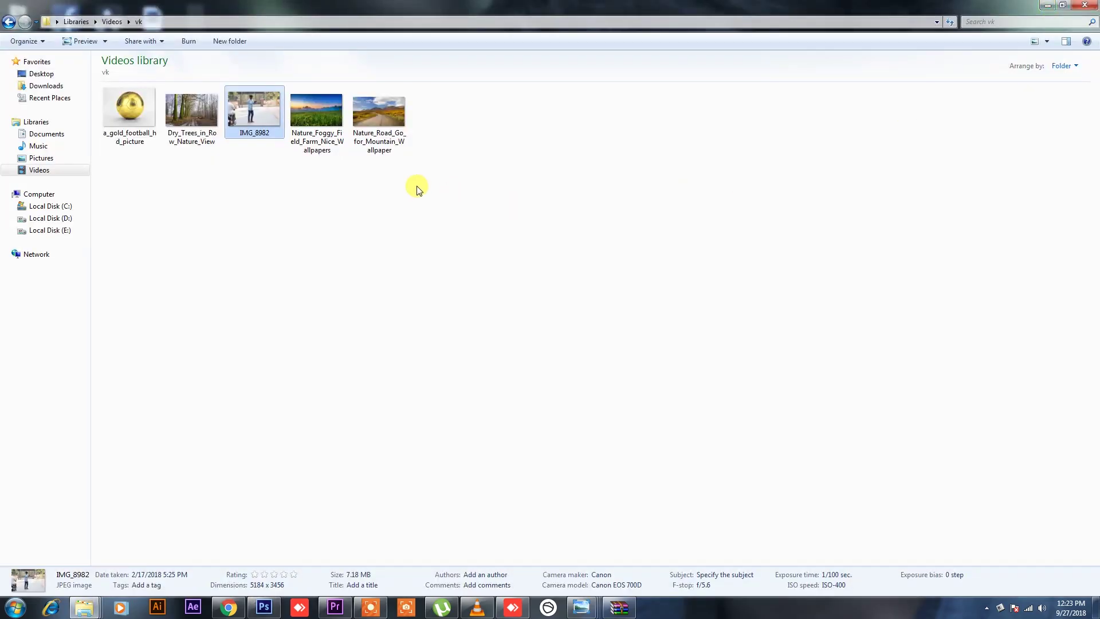
right_click(369, 188)
left_click(406, 248)
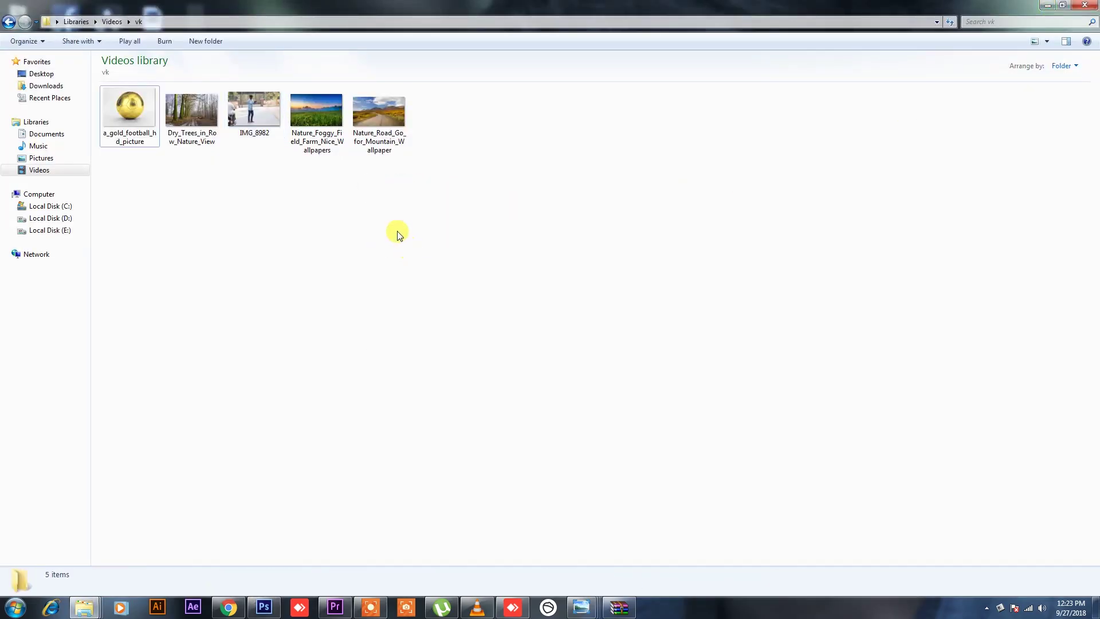
Step: Preview the Nature_Road_Go_for_Mountain_Wallpaper image, then drag it into the Photoshop composition
double_click(379, 115)
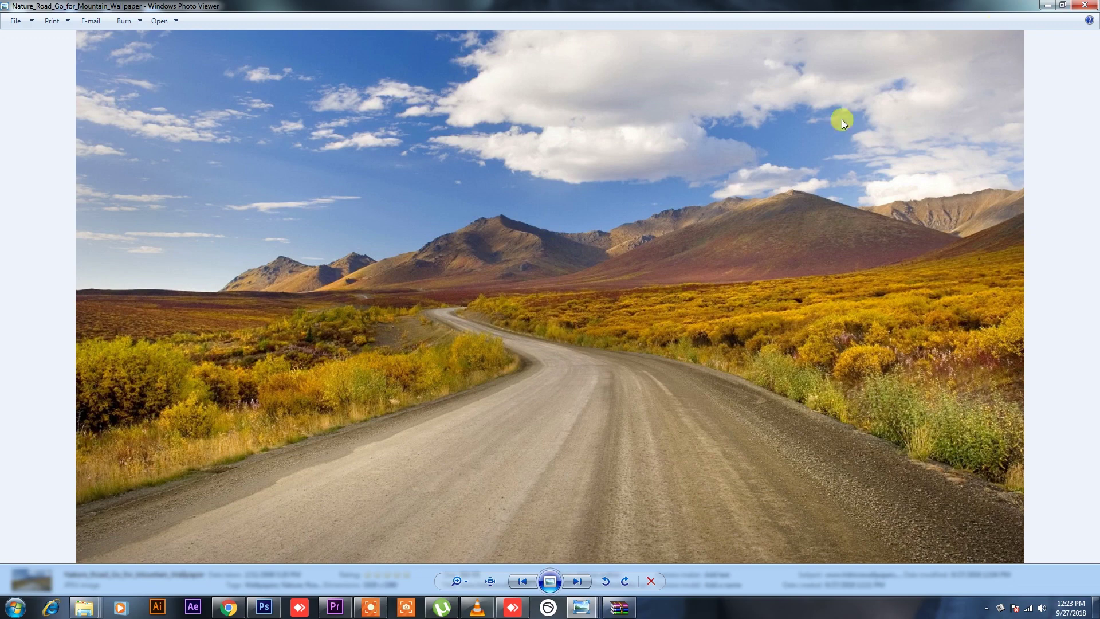
left_click(1075, 5)
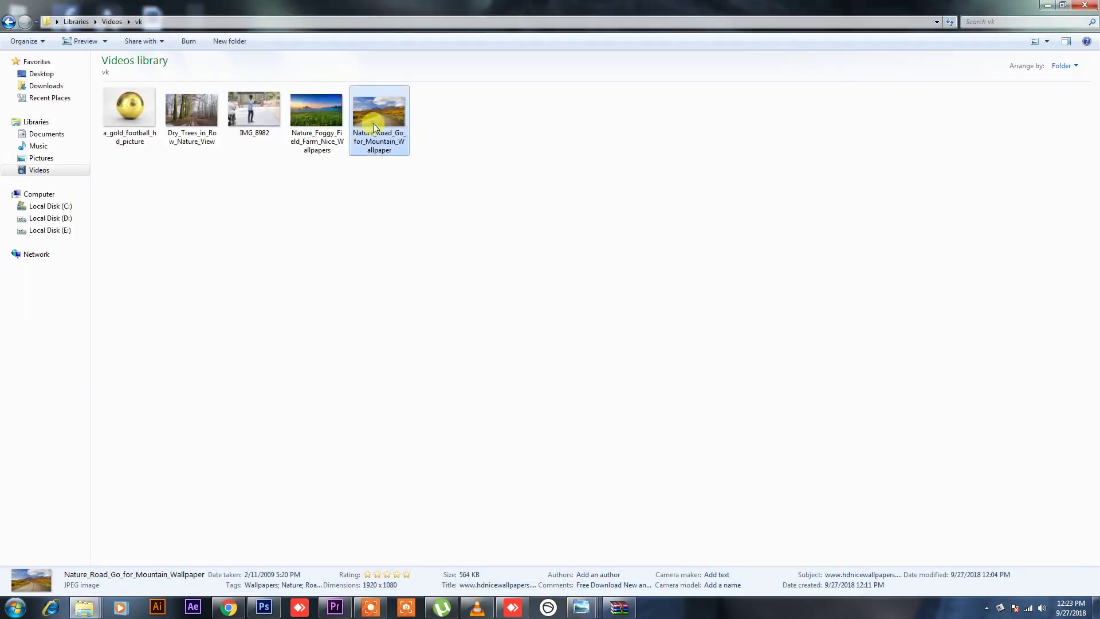
left_click_drag(373, 123, 302, 590)
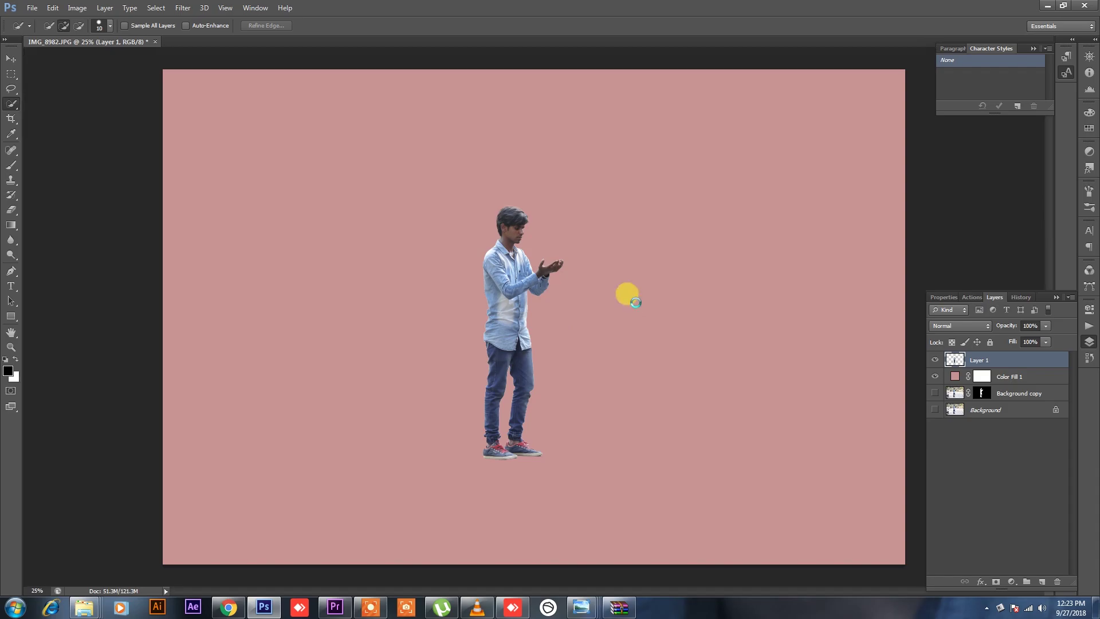
left_click_drag(302, 590, 636, 303)
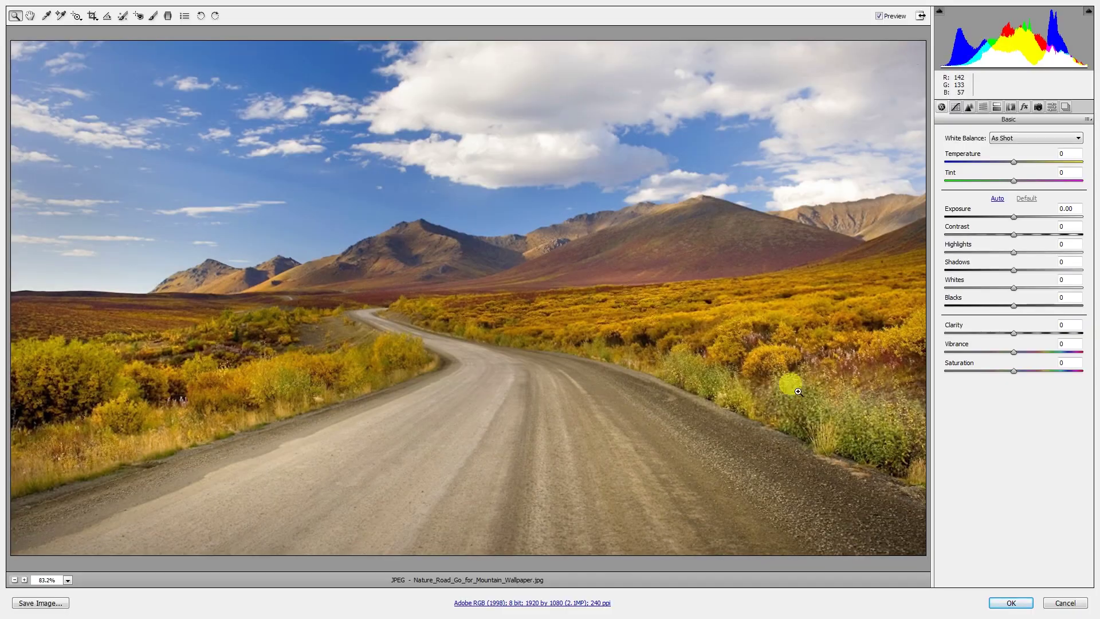
Step: Accept the road wallpaper unadjusted and enlarge it to cover the whole canvas
left_click(1002, 598)
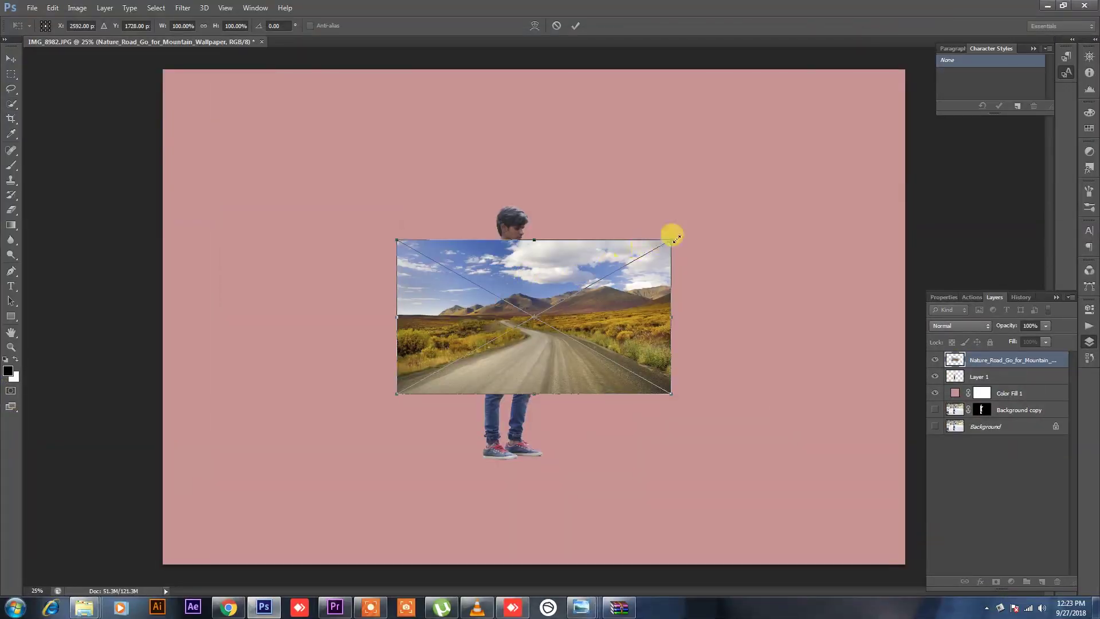
left_click_drag(675, 238, 924, 98)
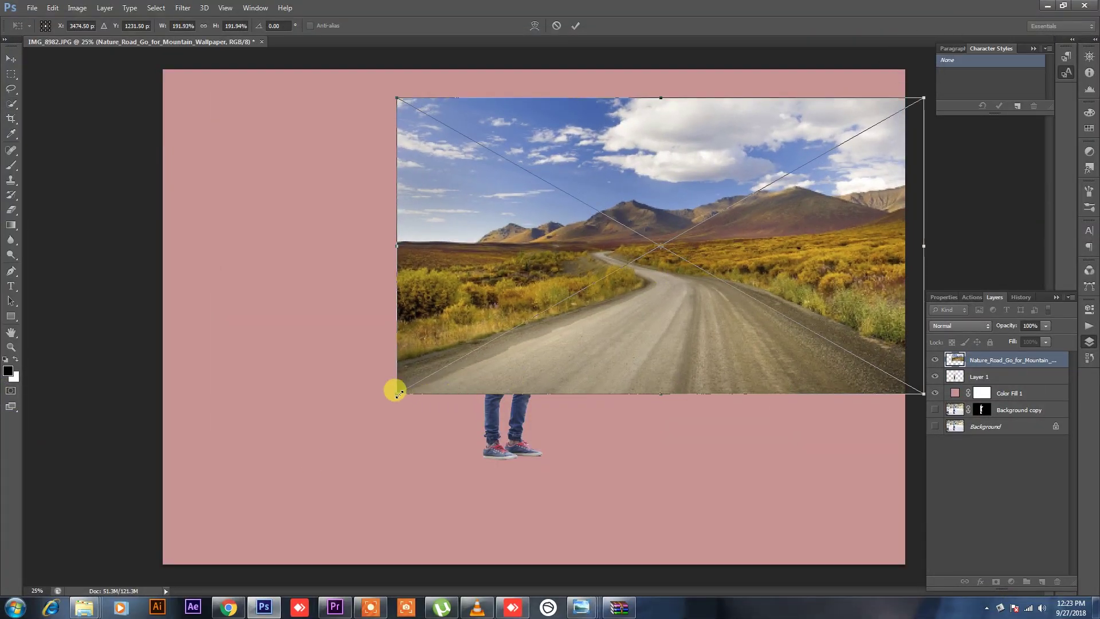
left_click_drag(399, 394, 74, 575)
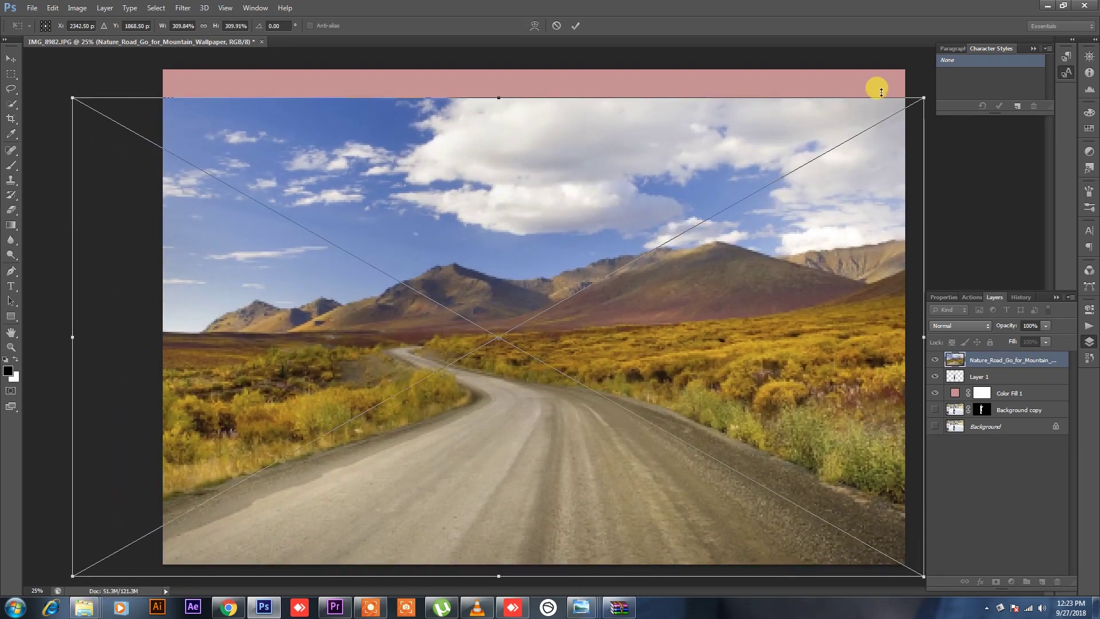
left_click_drag(923, 98, 981, 66)
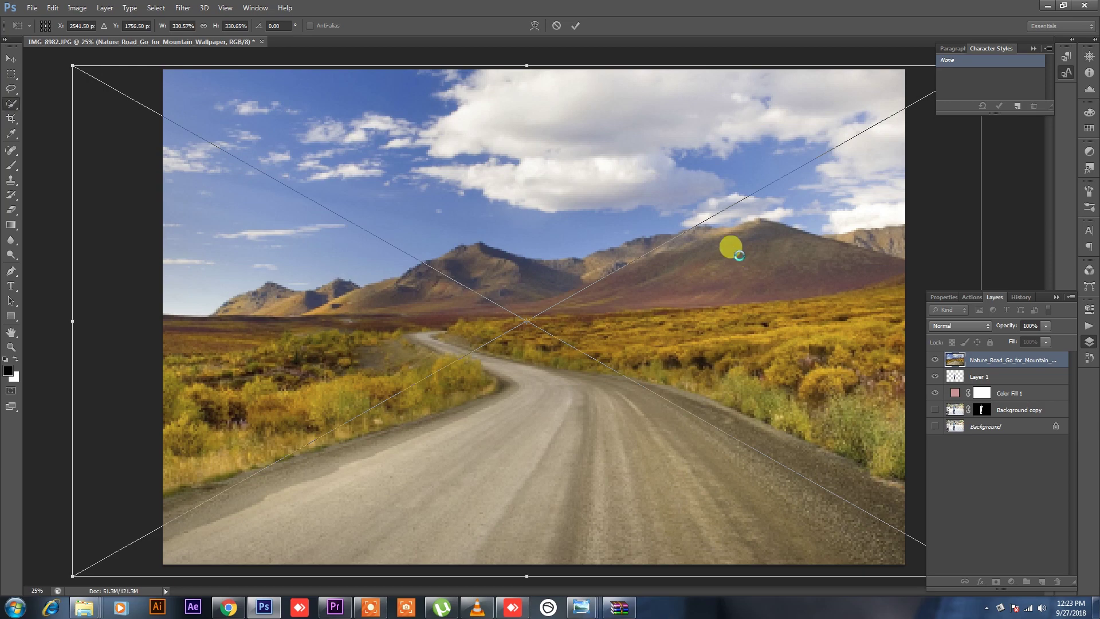
key("Return")
Step: Move the person cutout (Layer 1) left and down onto the winding road and commit
left_click_drag(996, 378, 997, 383)
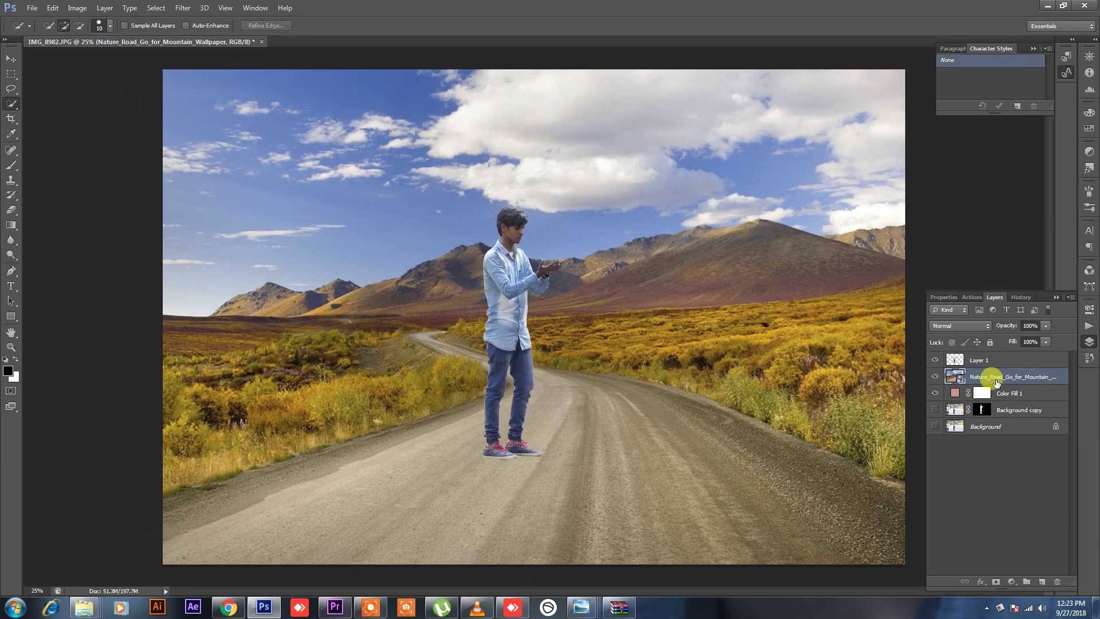
left_click(993, 361)
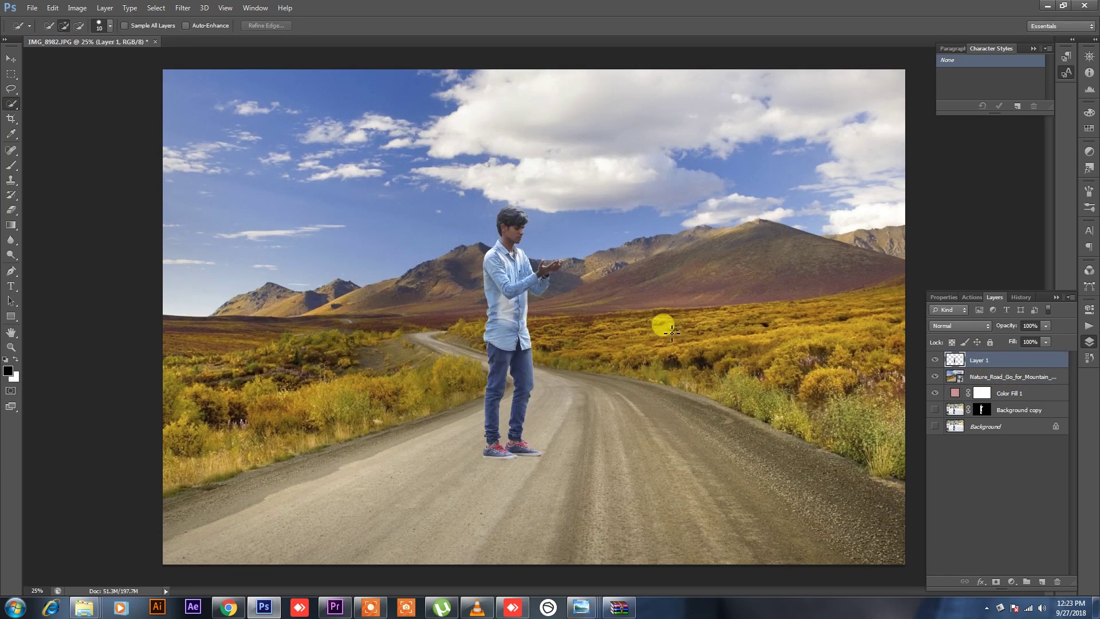
key("ctrl+t")
left_click_drag(546, 250, 452, 296)
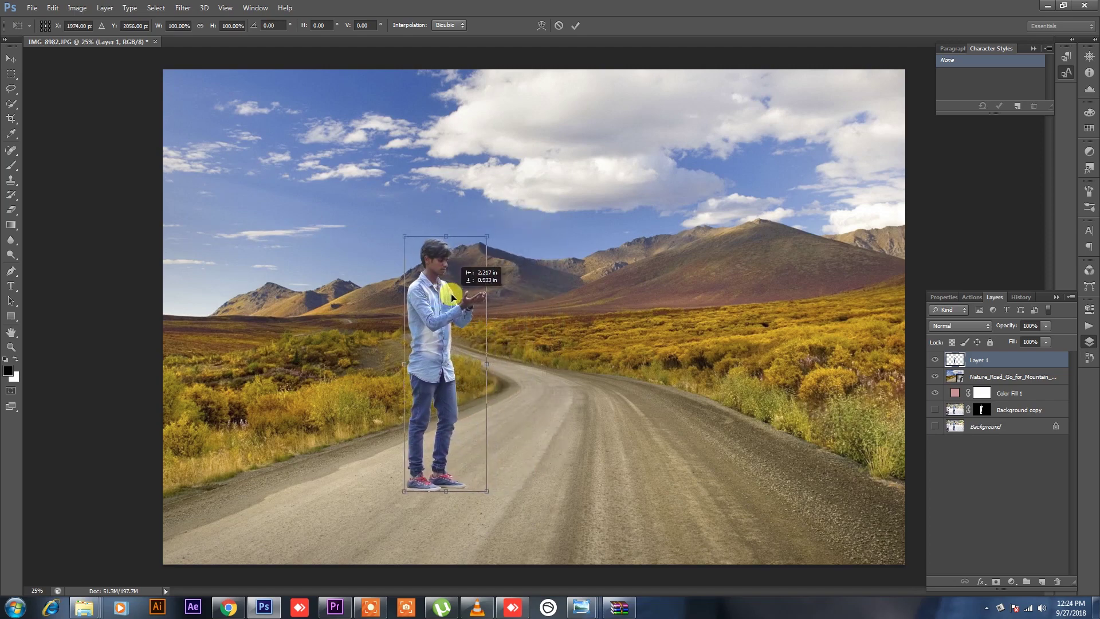
left_click(576, 26)
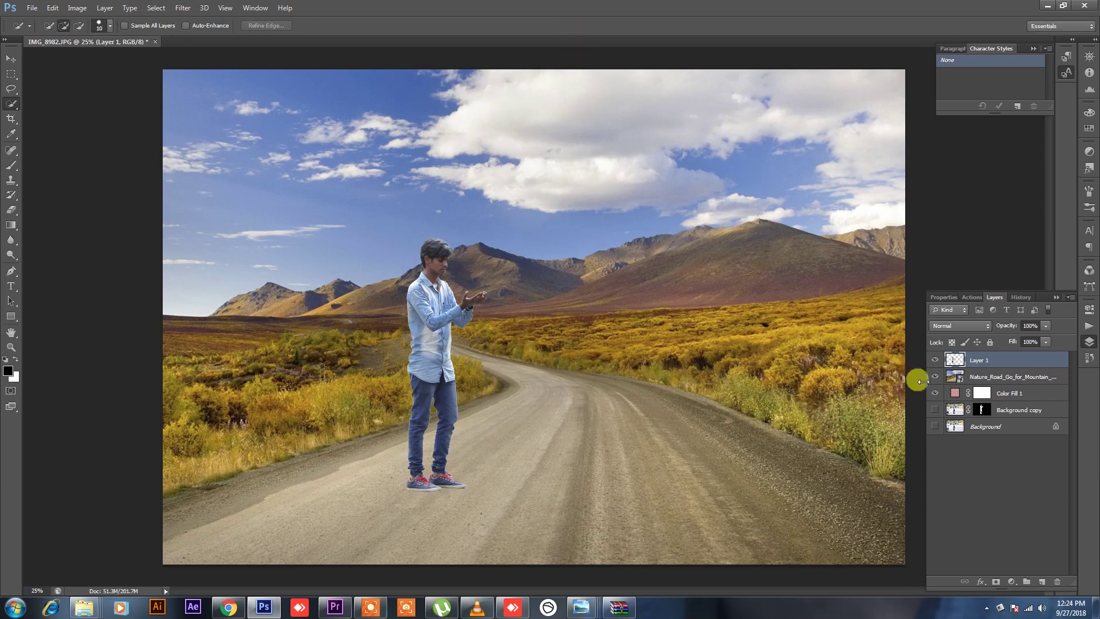
left_click(976, 383)
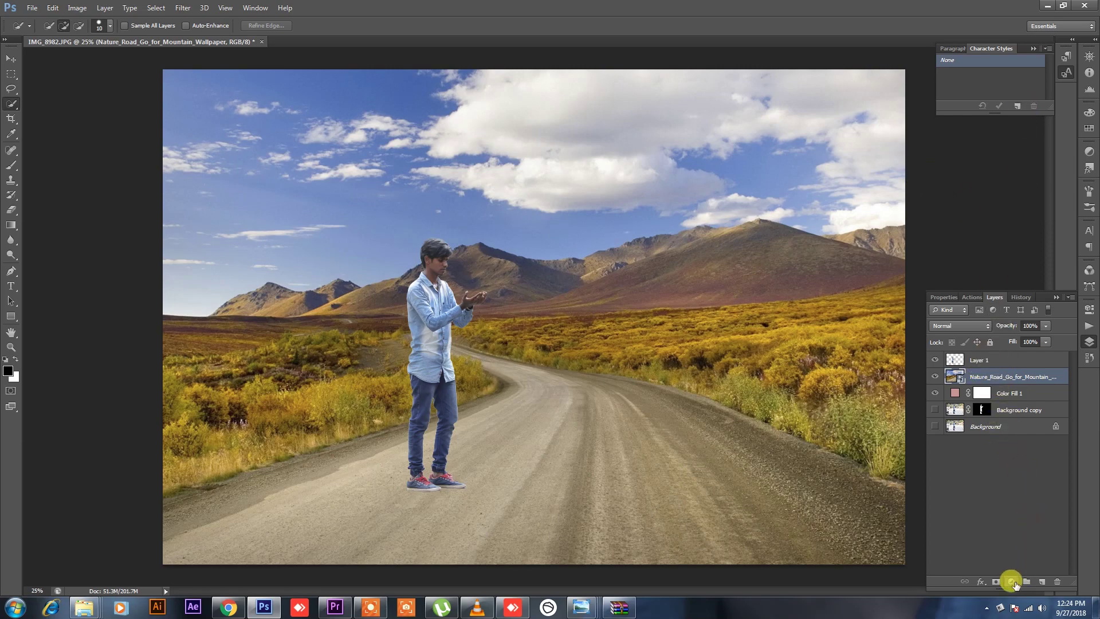
Step: Add new empty Layer 2 and choose a Foreground to Transparent gradient
left_click(1041, 582)
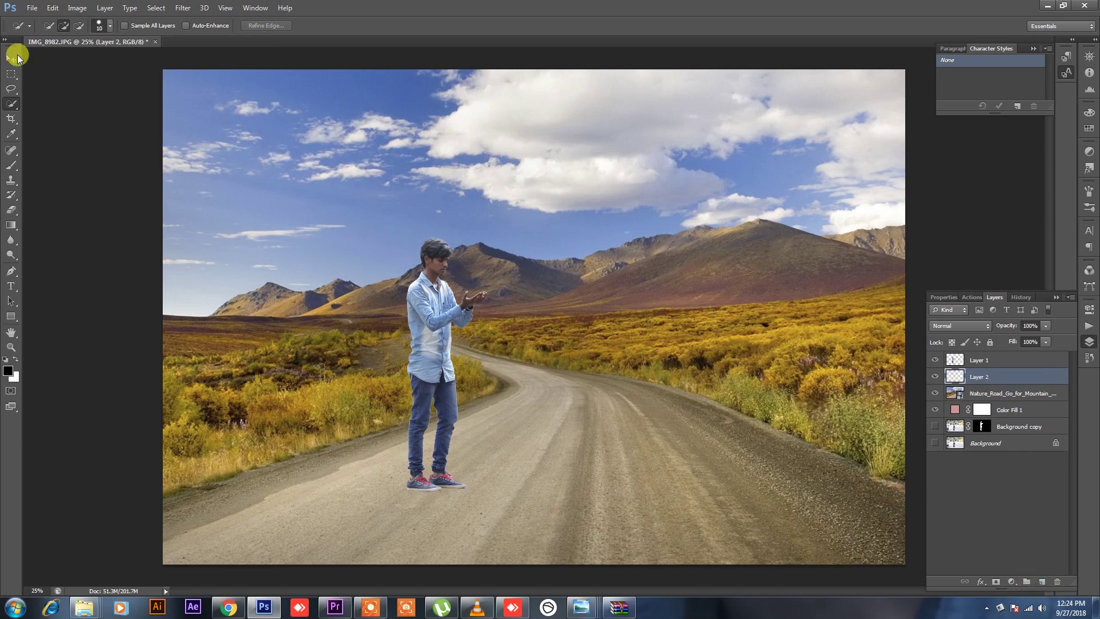
left_click(11, 224)
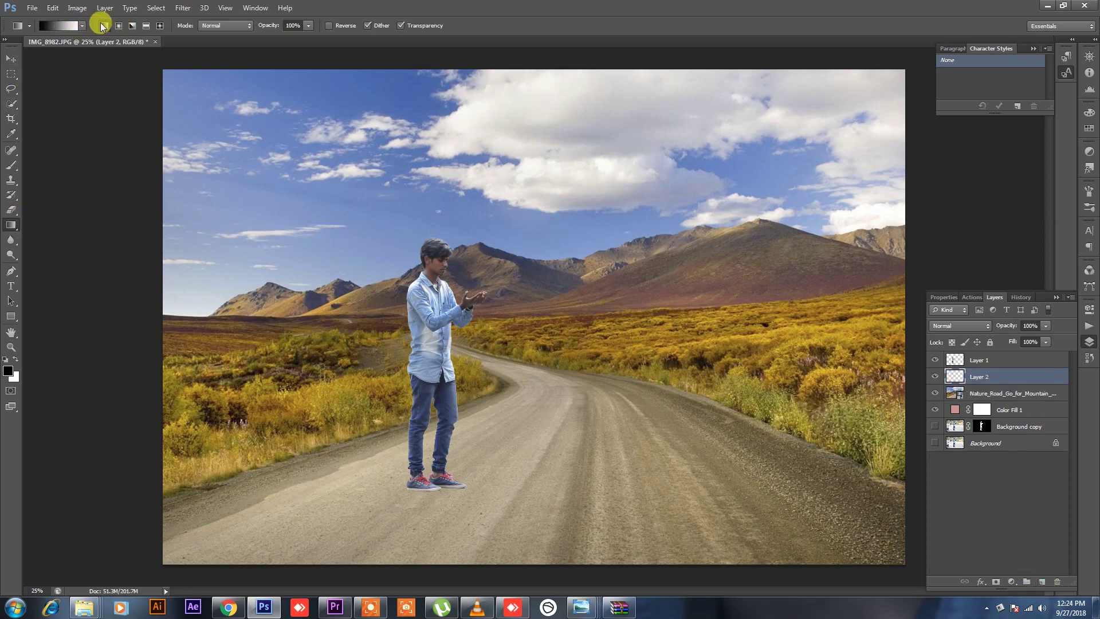
left_click(61, 25)
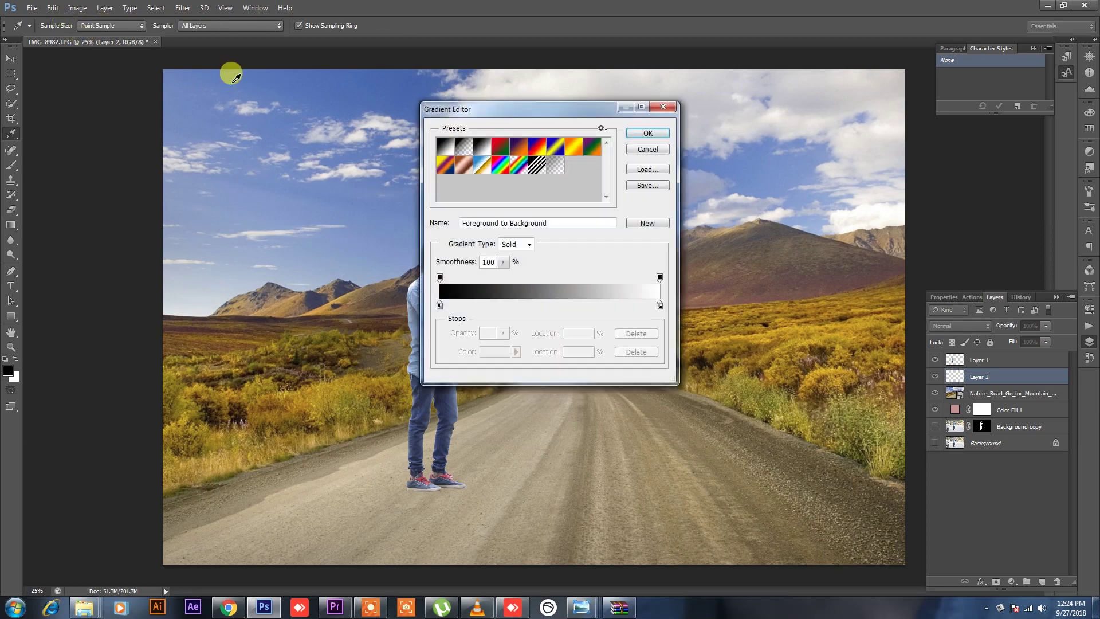
left_click(464, 164)
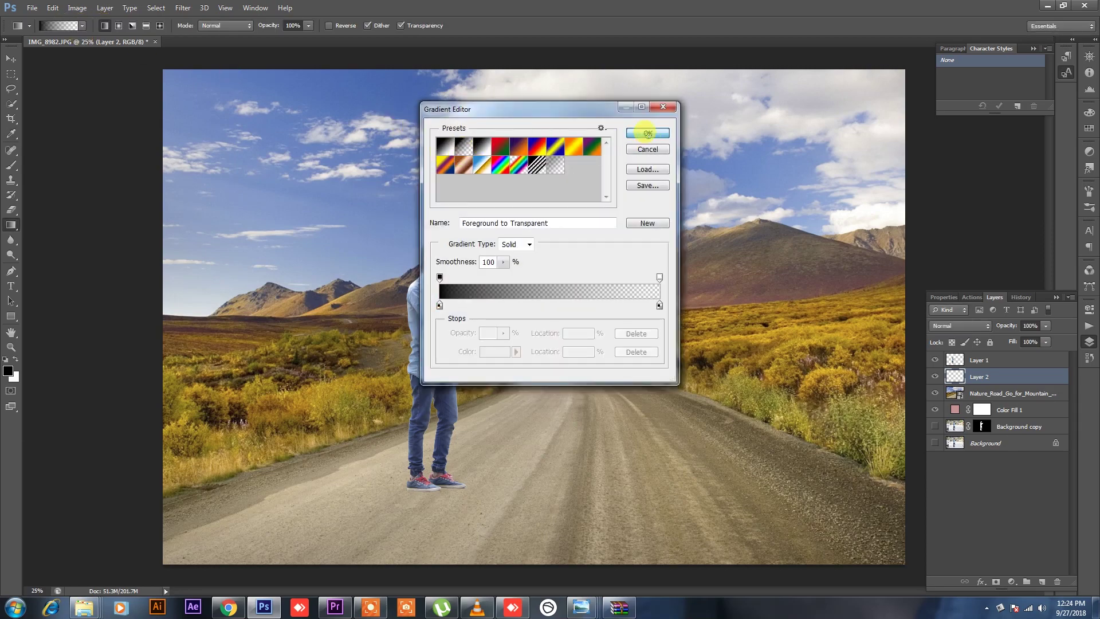
left_click(647, 133)
left_click_drag(599, 73, 595, 194)
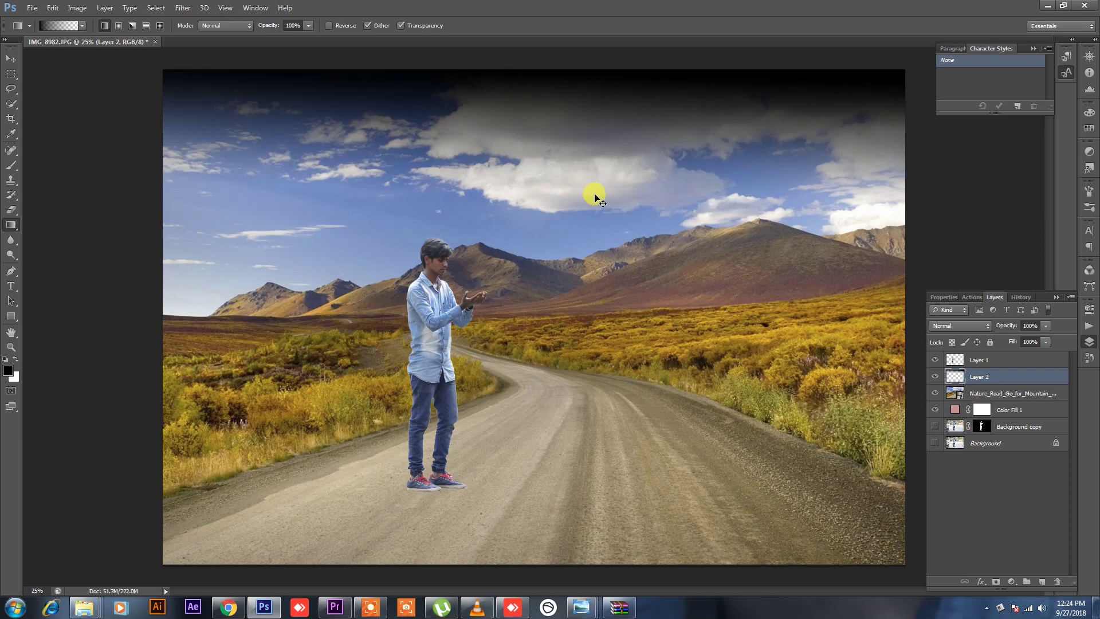
key("ctrl+z")
Step: Set the gradient's starting colour stop to dark teal
left_click(60, 26)
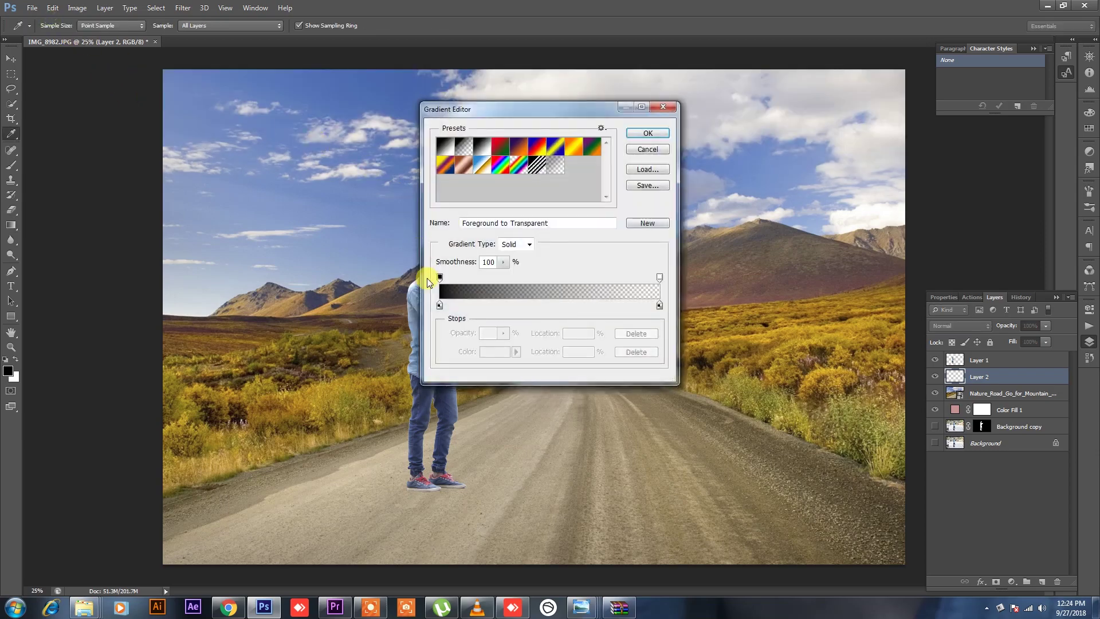
double_click(440, 305)
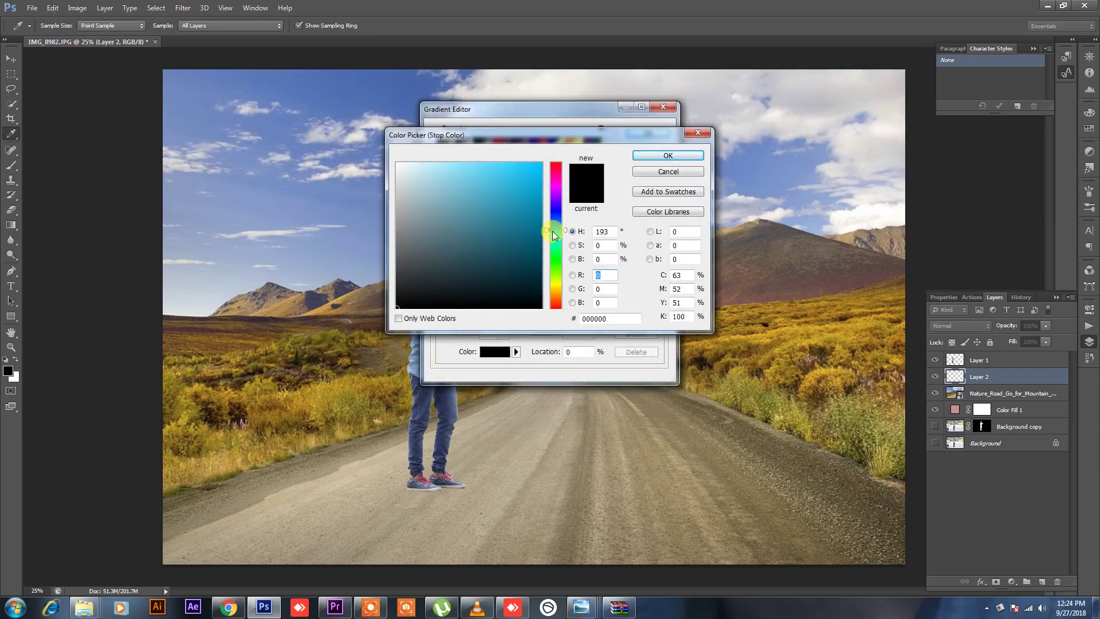
left_click(528, 247)
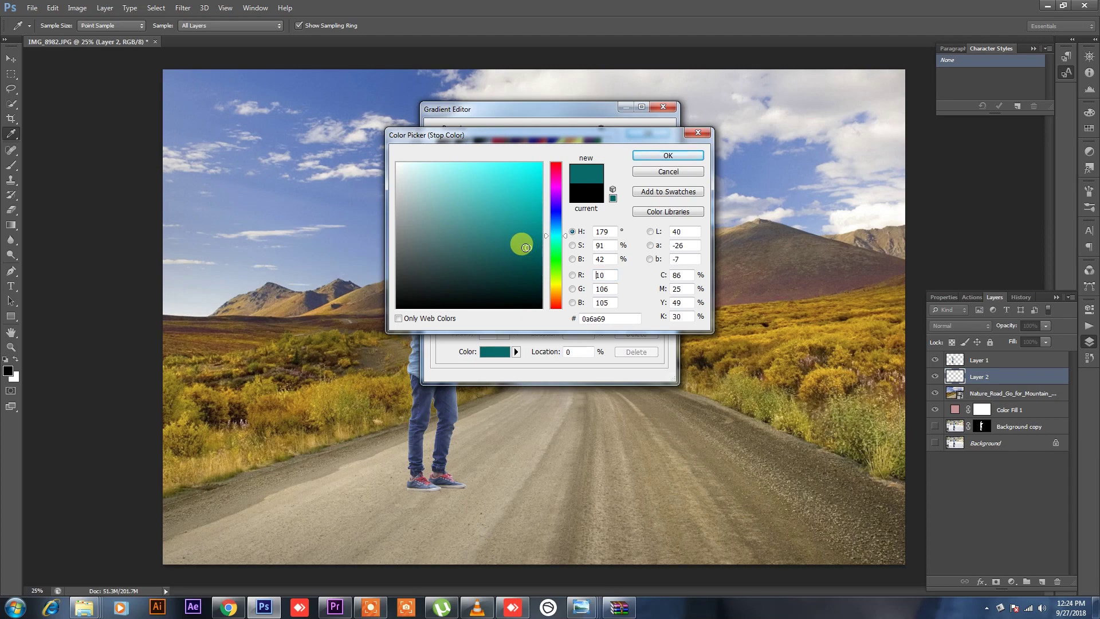
left_click(693, 157)
Step: Set the gradient's end colour stop to dark green and confirm the gradient
double_click(659, 307)
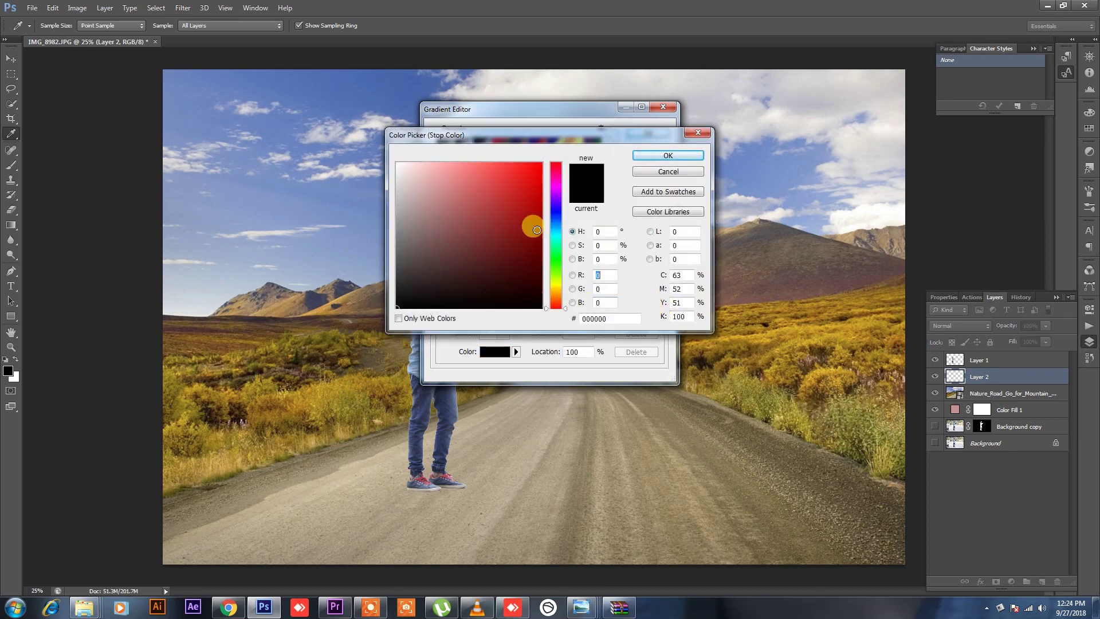
left_click(555, 238)
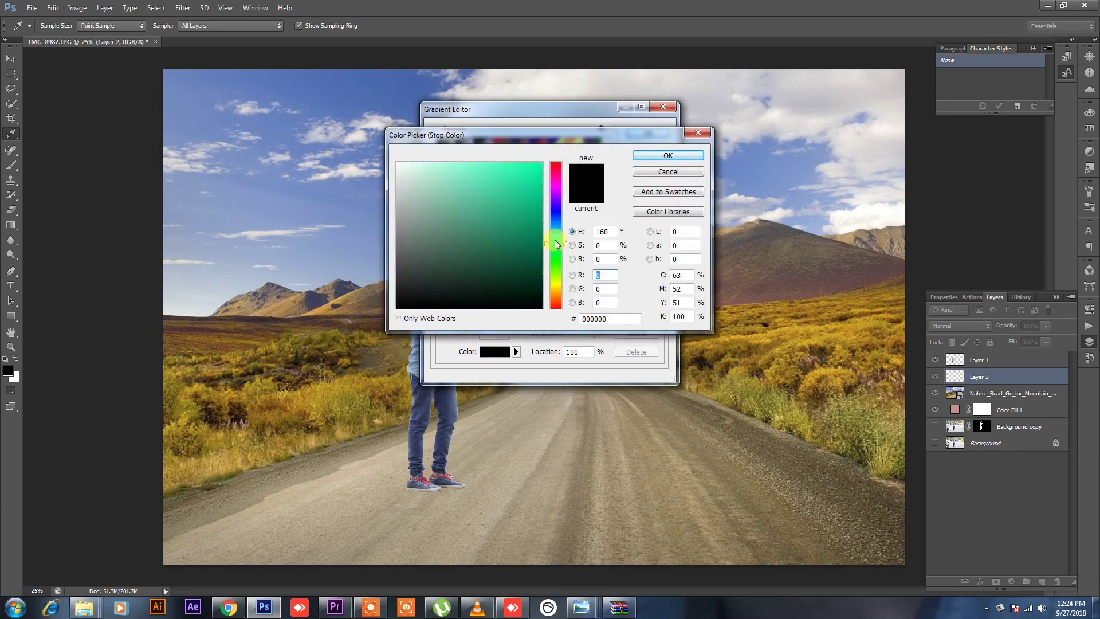
left_click_drag(556, 244, 556, 217)
left_click_drag(567, 134, 761, 104)
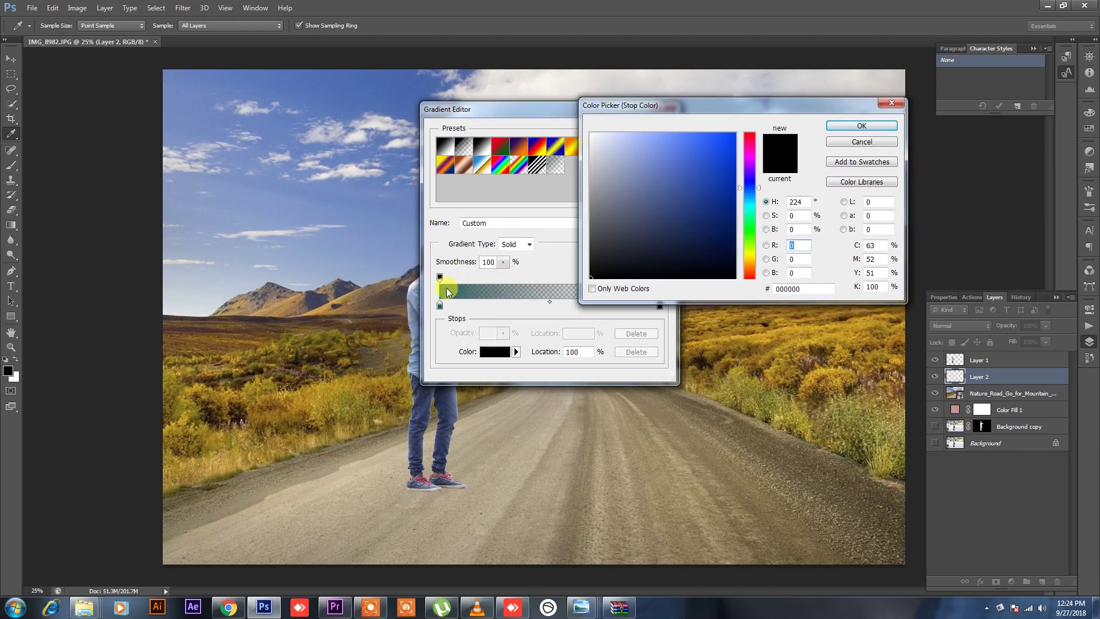
mouse_move(749, 188)
left_mouse_down()
mouse_move(750, 219)
mouse_move(708, 235)
left_mouse_up()
left_click(713, 201)
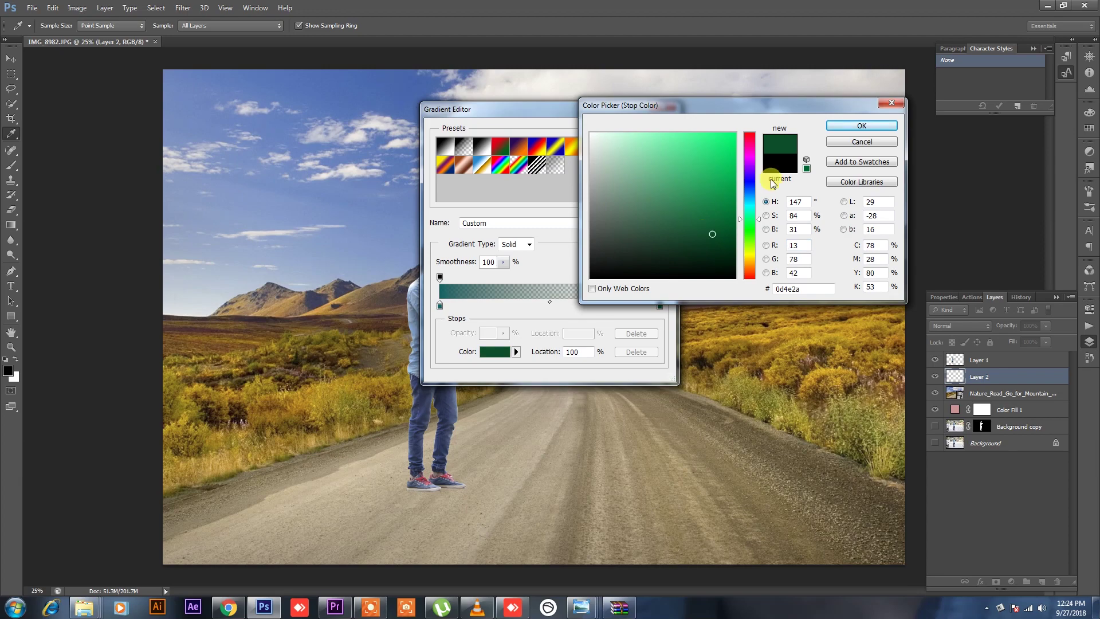
left_click(846, 127)
left_click(647, 129)
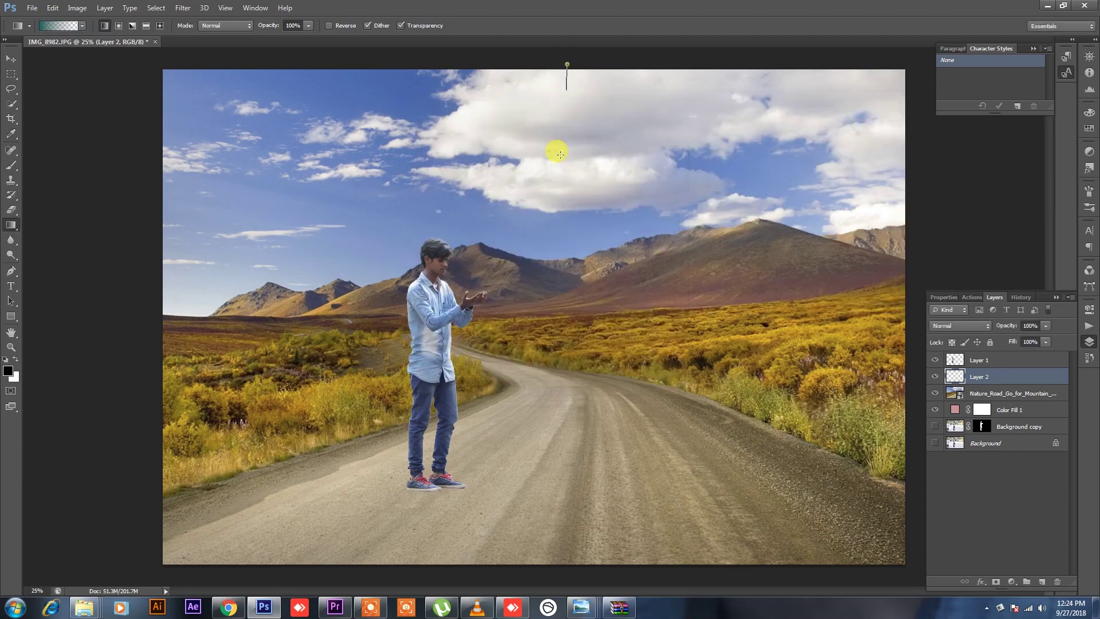
Step: Drag vertical teal gradients on Layer 2 from the sky down, fading softly at the horizon
left_click_drag(560, 154, 551, 324)
left_click_drag(560, 146, 555, 328)
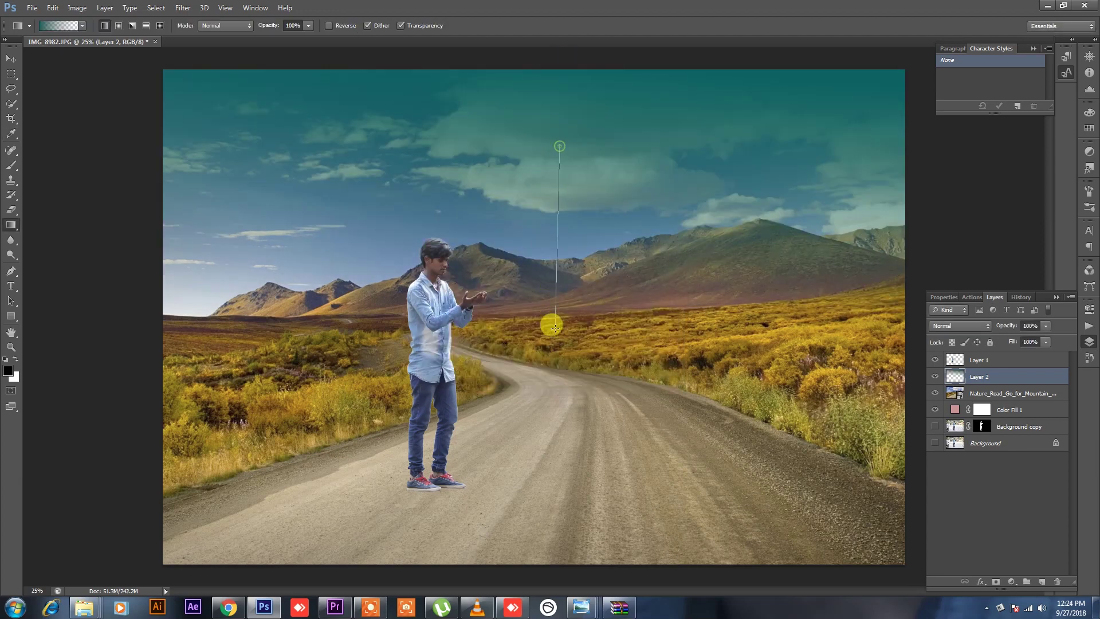
left_click_drag(545, 245, 545, 351)
left_click_drag(548, 272, 548, 358)
left_click_drag(547, 312, 570, 287)
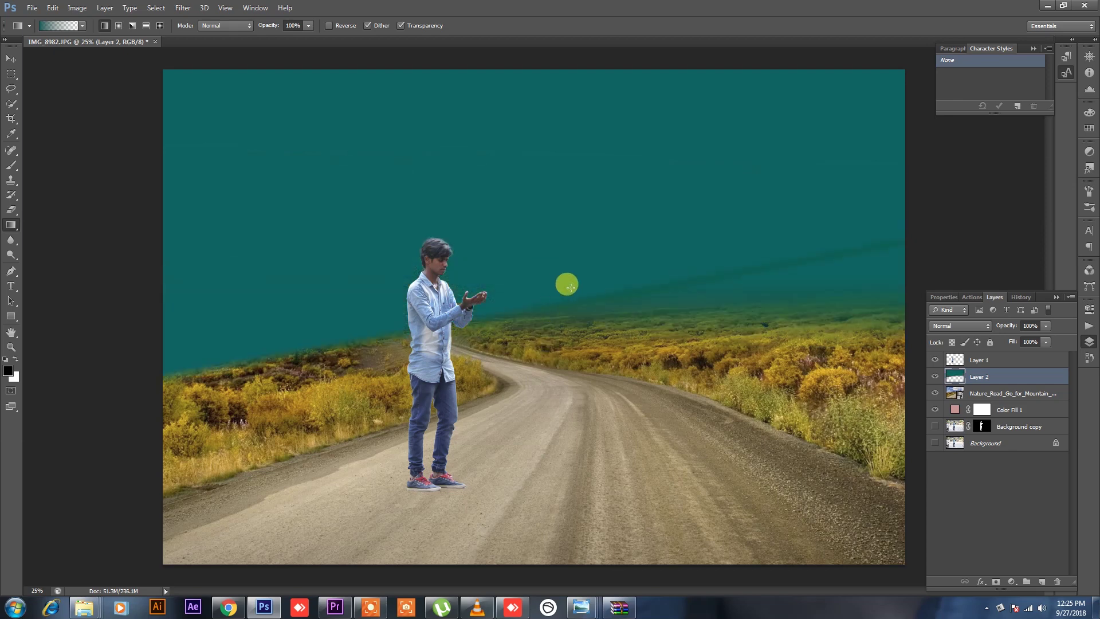
left_click_drag(570, 226, 575, 352)
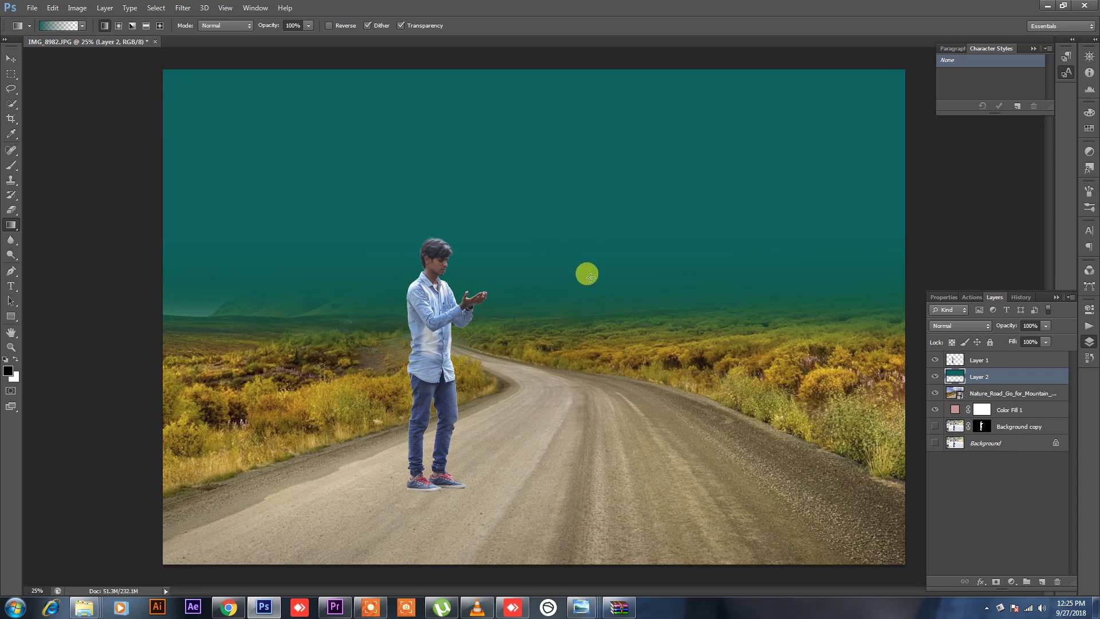
left_click(976, 360)
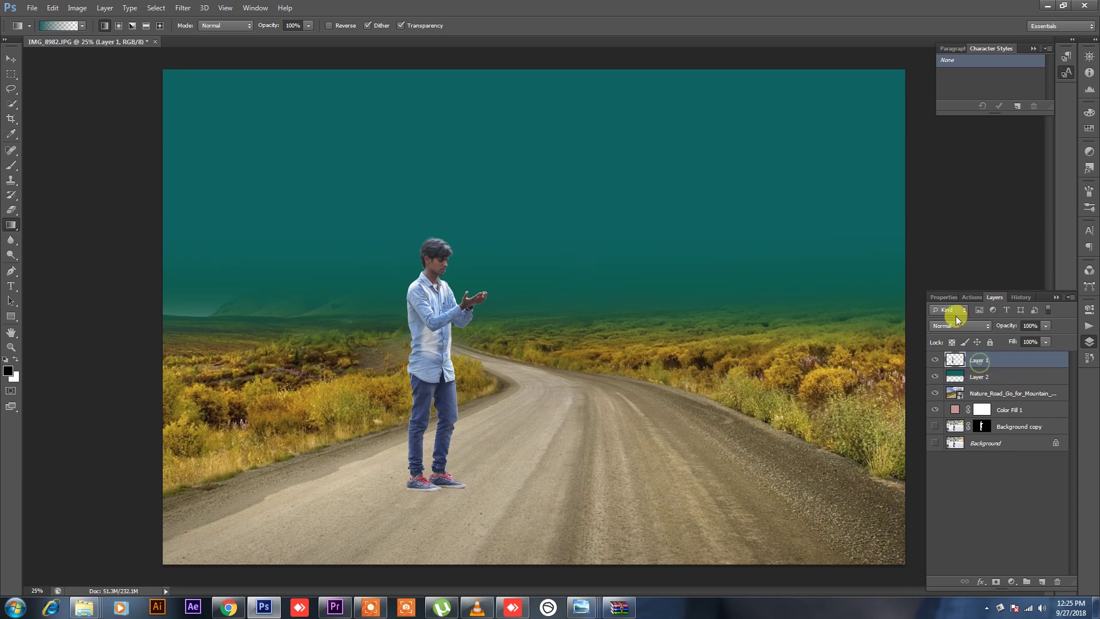
Step: Preview the dry trees photo, then drag Nature_Foggy_Field_Farm_Nice_Wallpapers into the Photoshop document
left_click(1042, 7)
left_click(570, 207)
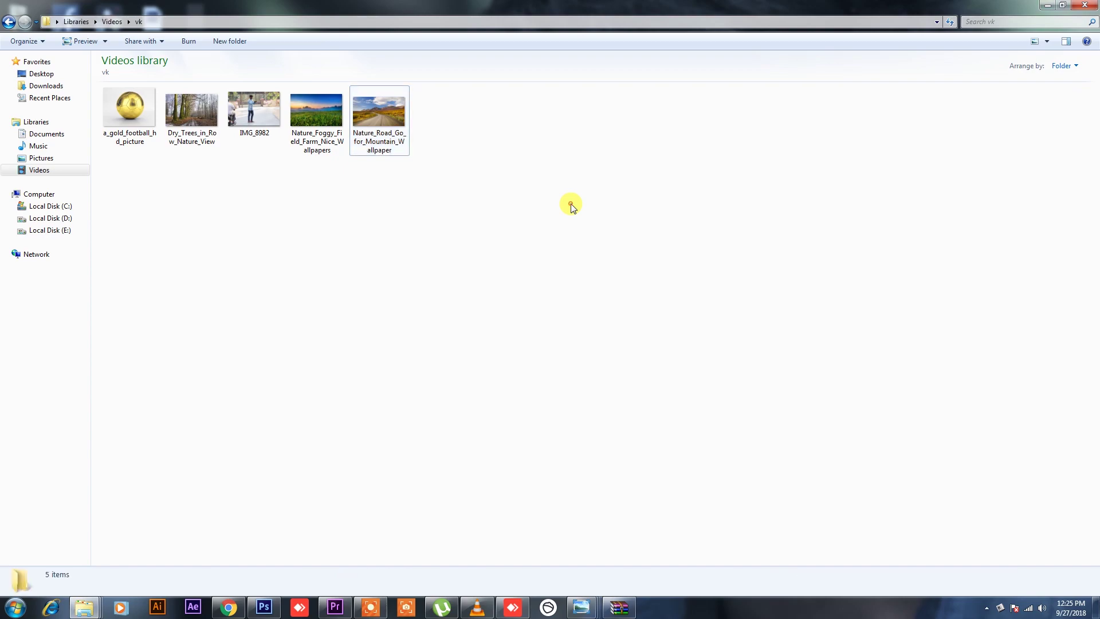
right_click(571, 208)
left_click(601, 263)
double_click(213, 122)
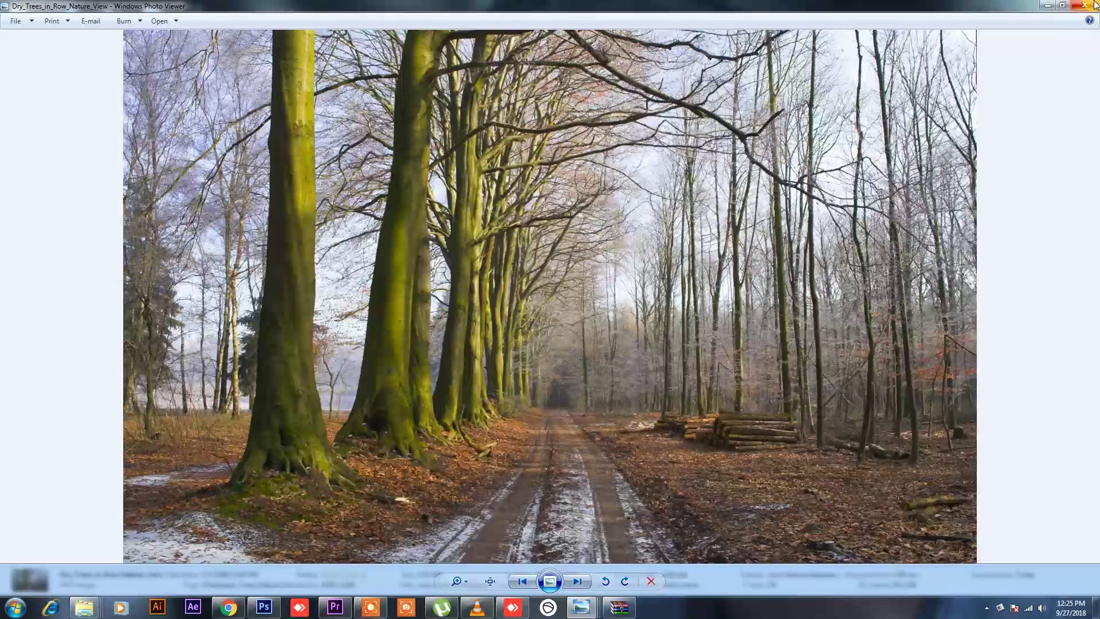
left_click(1095, 5)
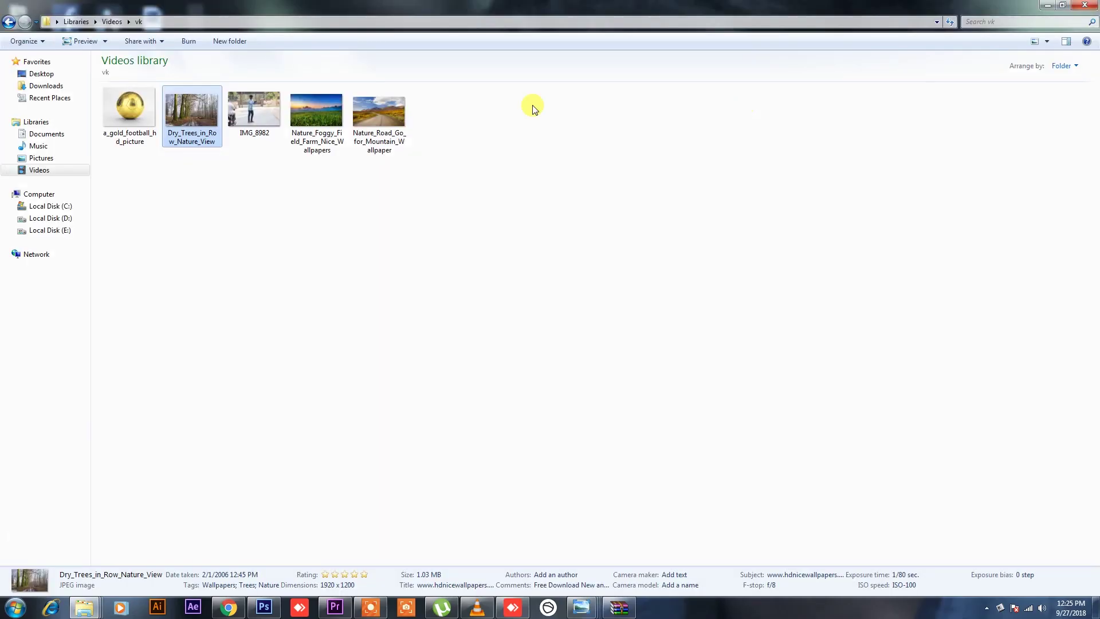
mouse_move(341, 112)
left_mouse_down()
mouse_move(456, 250)
mouse_move(416, 438)
mouse_move(530, 319)
left_mouse_up()
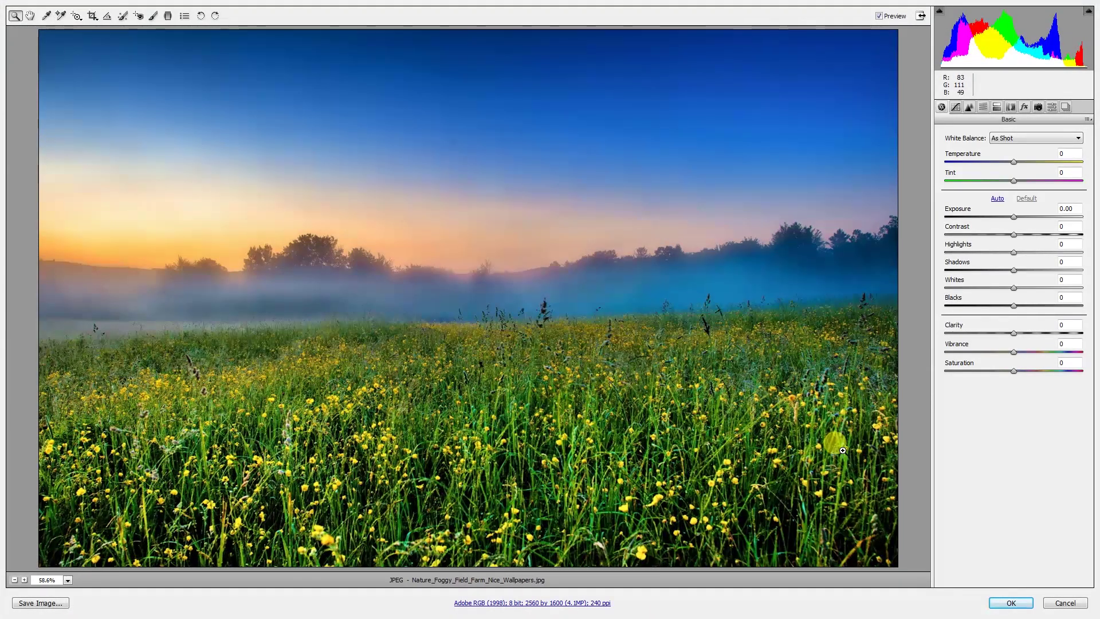
Step: Accept Camera Raw defaults and scale the foggy field photo to fill the canvas
left_click(999, 602)
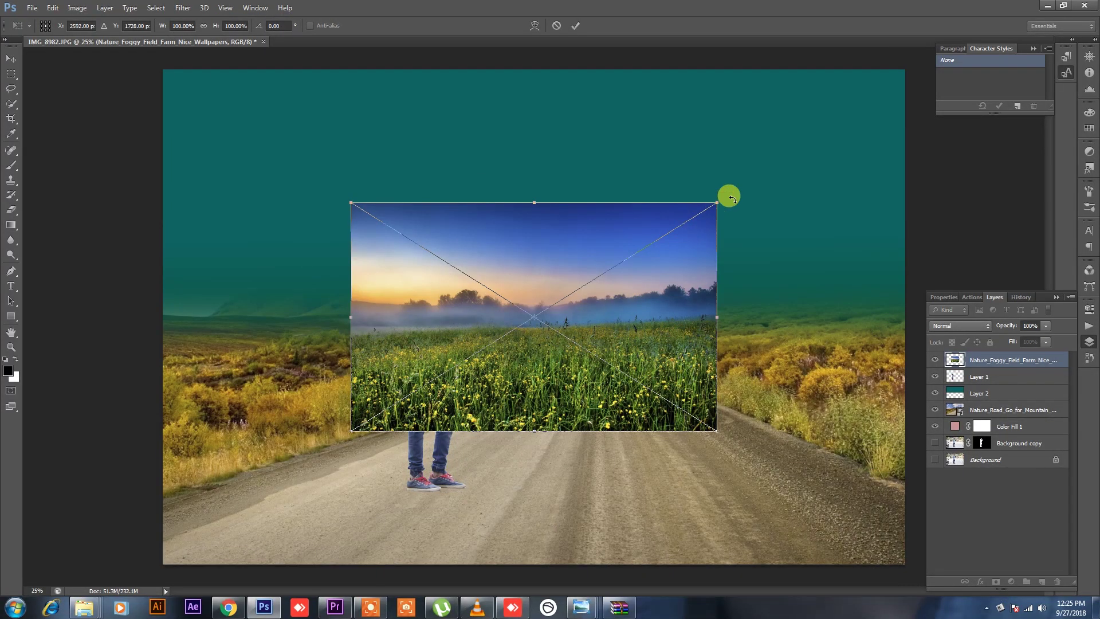
left_click_drag(714, 202, 925, 66)
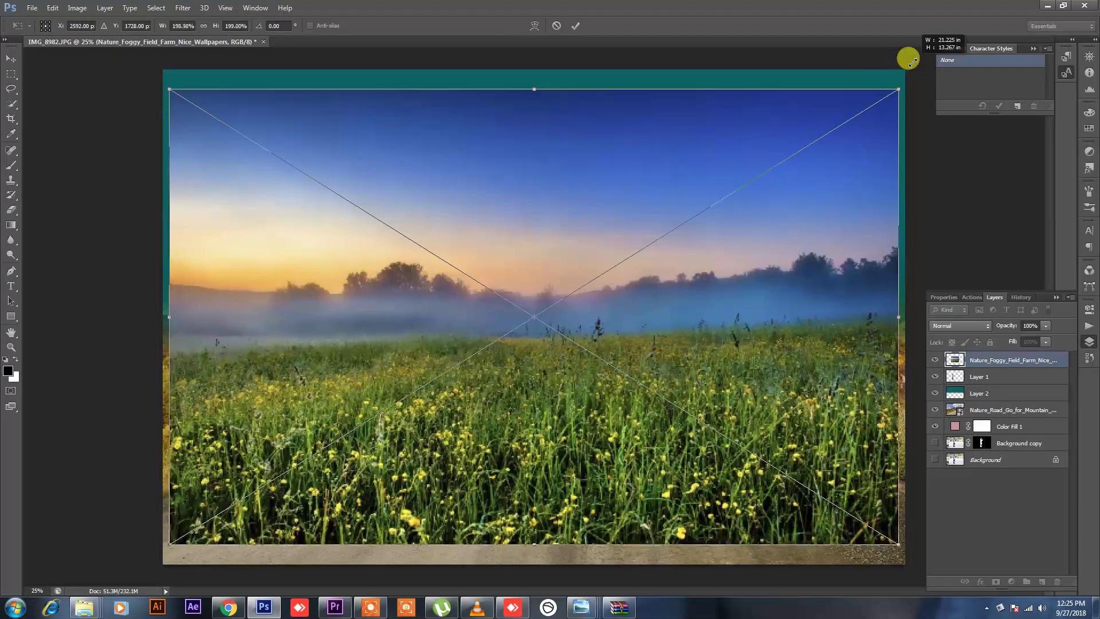
left_click_drag(743, 308, 743, 301)
key("g")
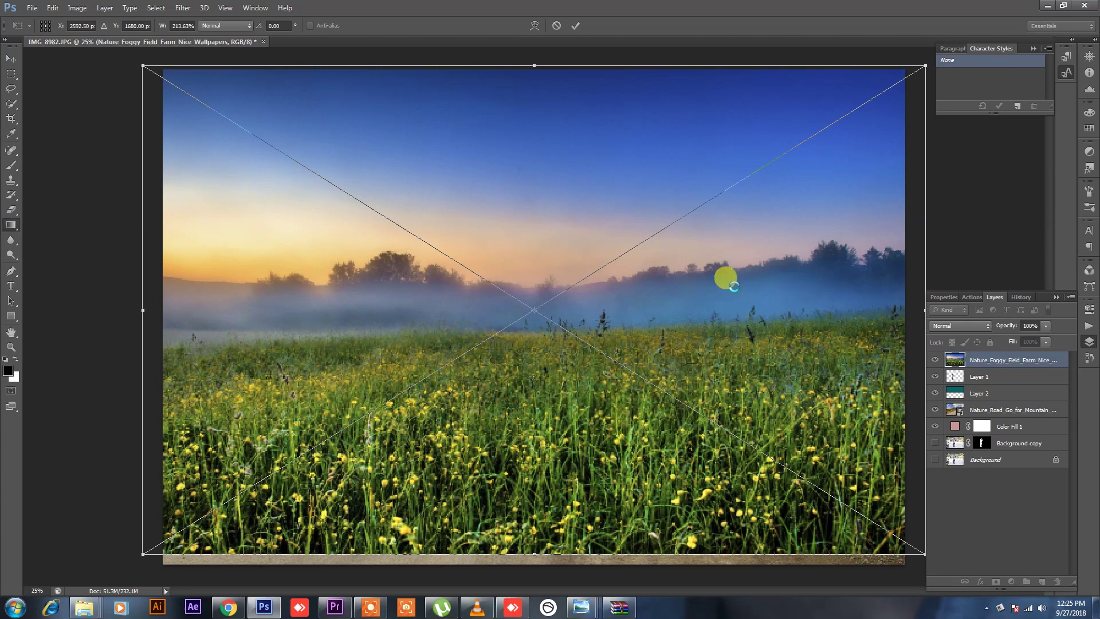
key("Return")
Step: Move the foggy field layer below Layer 1, clip it to Layer 2, and gradient-blend the sky
left_click_drag(971, 369, 983, 380)
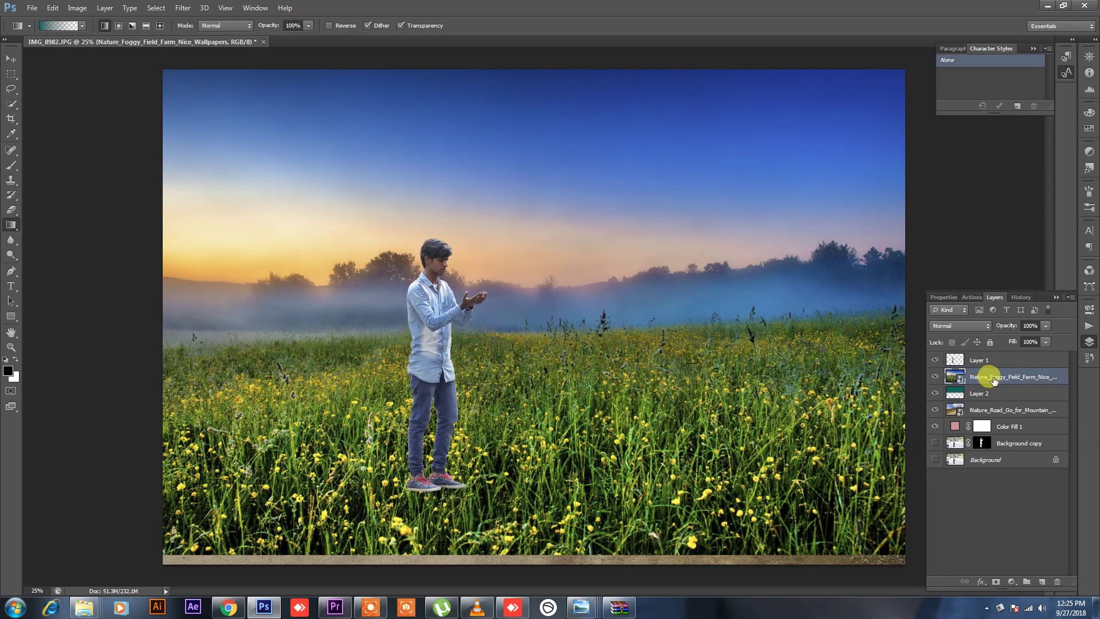
right_click(983, 376)
left_click(936, 326)
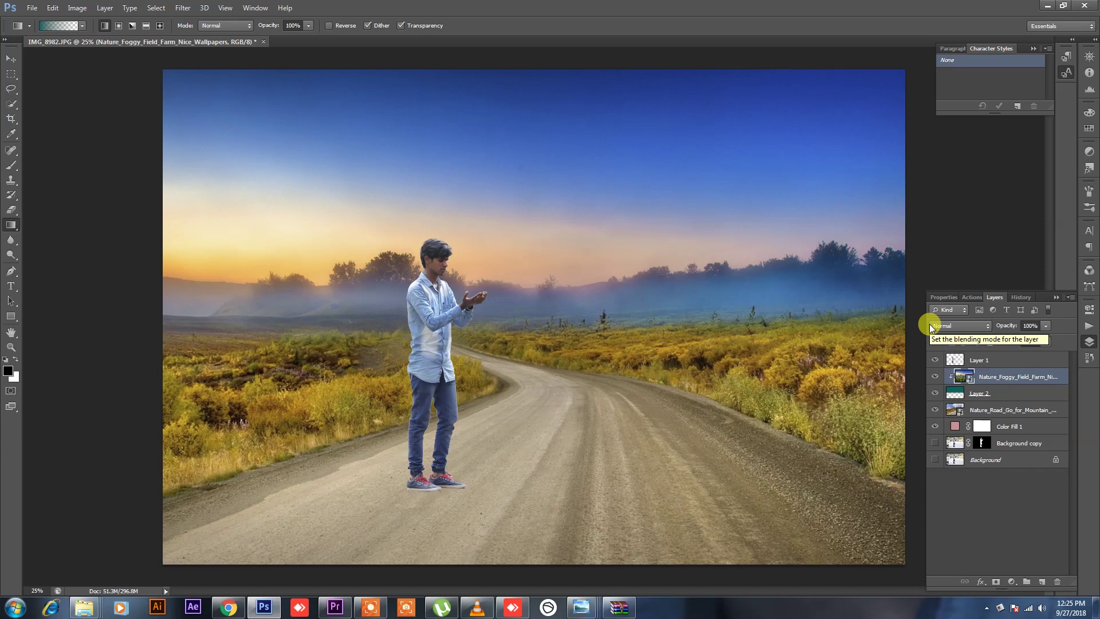
left_click(987, 395)
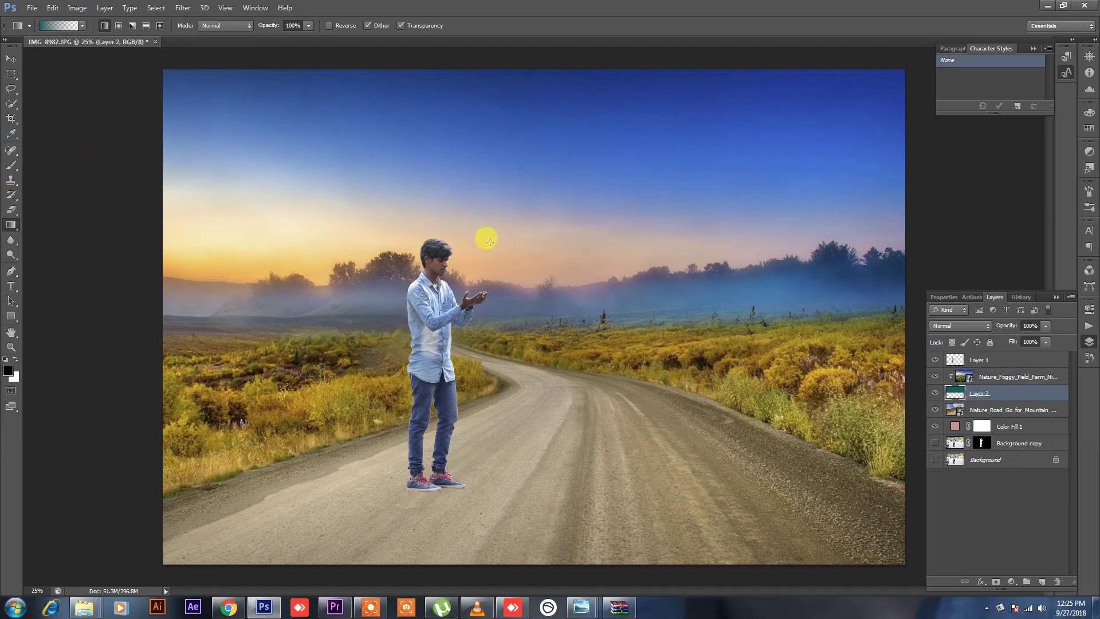
left_click_drag(532, 295, 533, 377)
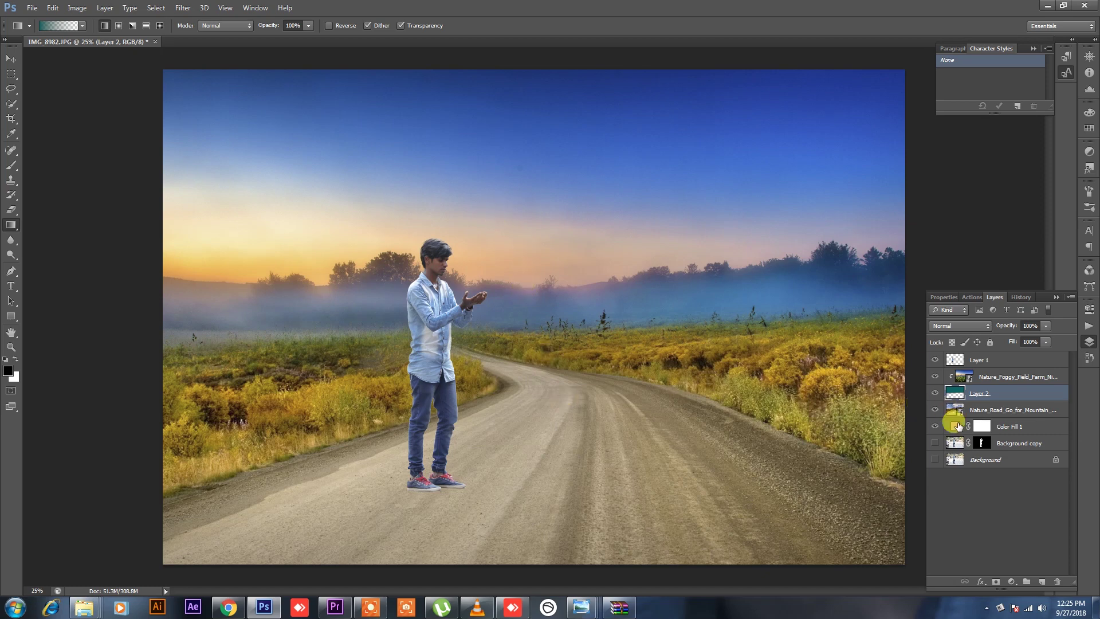
left_click(1012, 410)
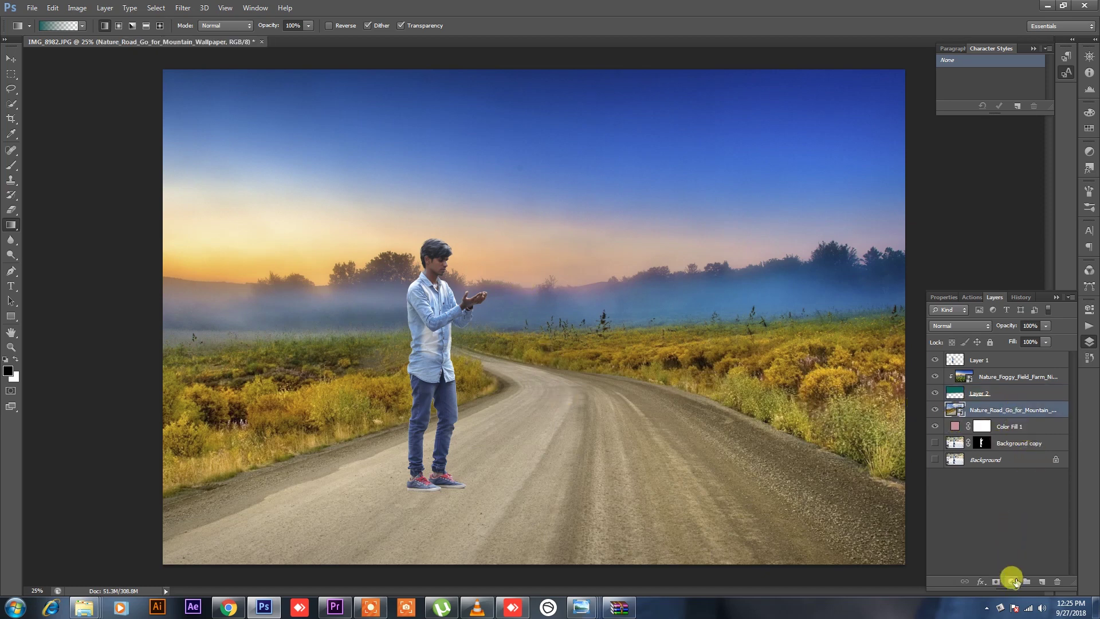
Step: Add a Color Balance adjustment shifting the road photo toward cyan, magenta and blue
left_click(1012, 582)
left_click(1016, 451)
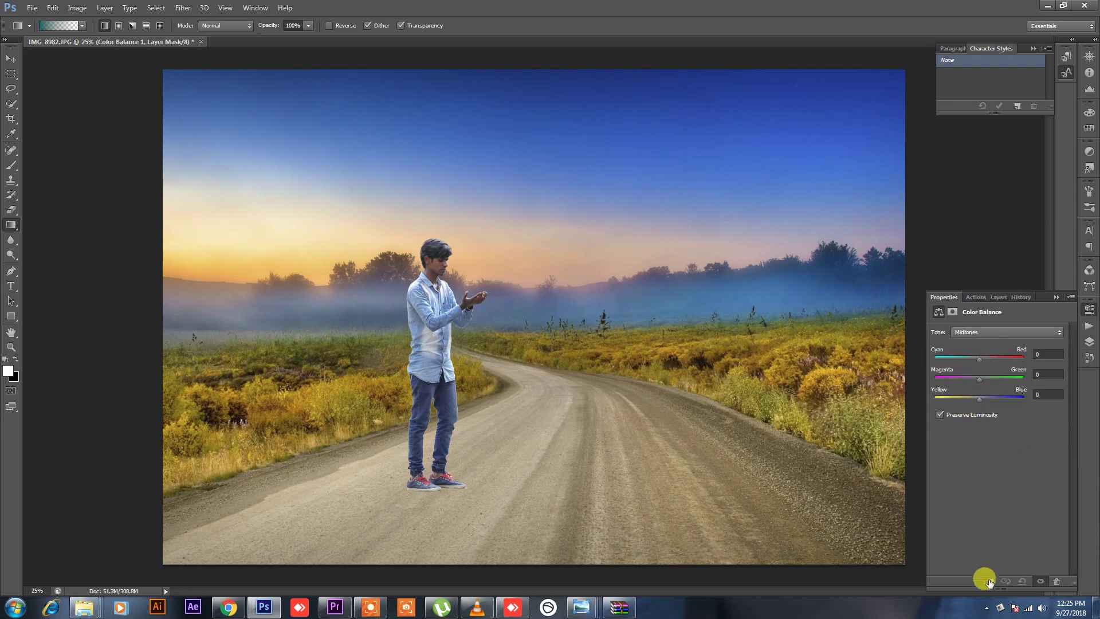
left_click_drag(978, 362, 988, 363)
left_click_drag(977, 375, 988, 399)
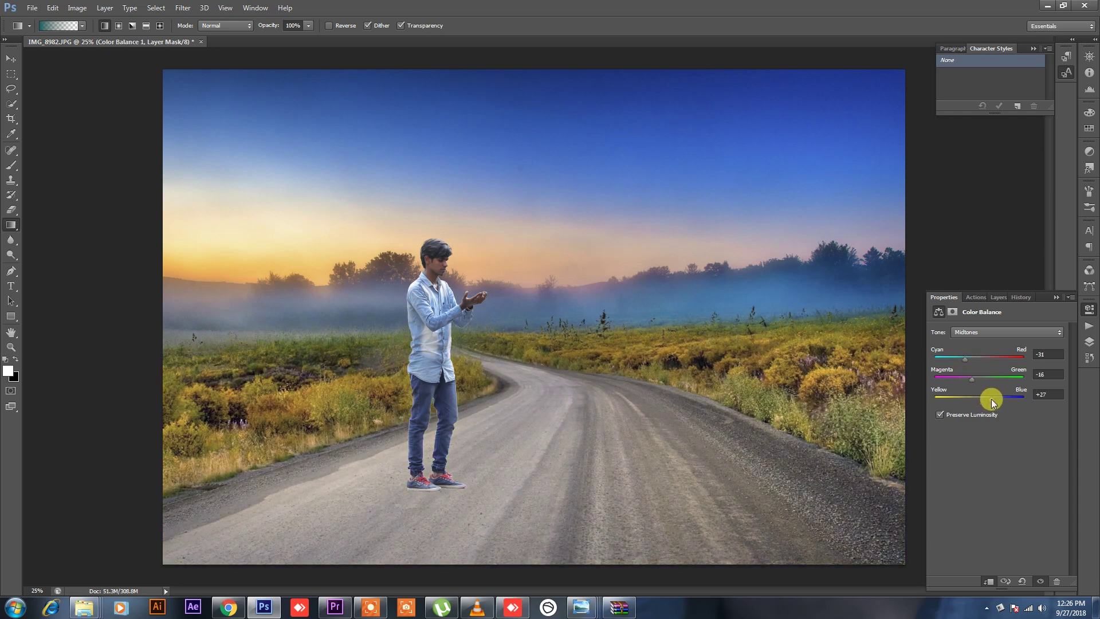
left_click(996, 298)
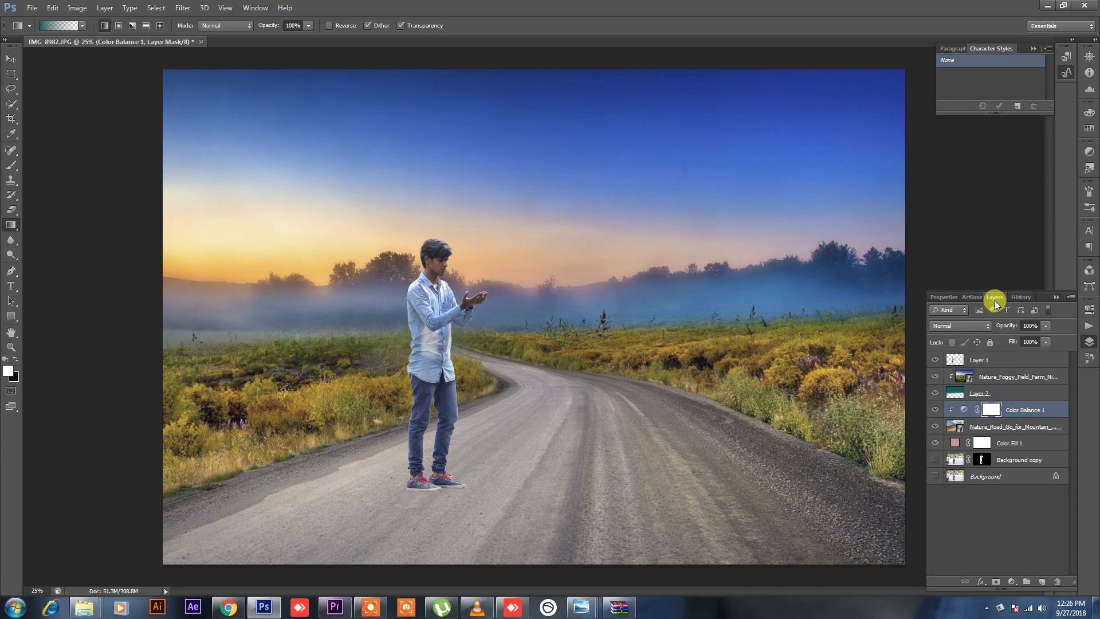
left_click(1002, 376)
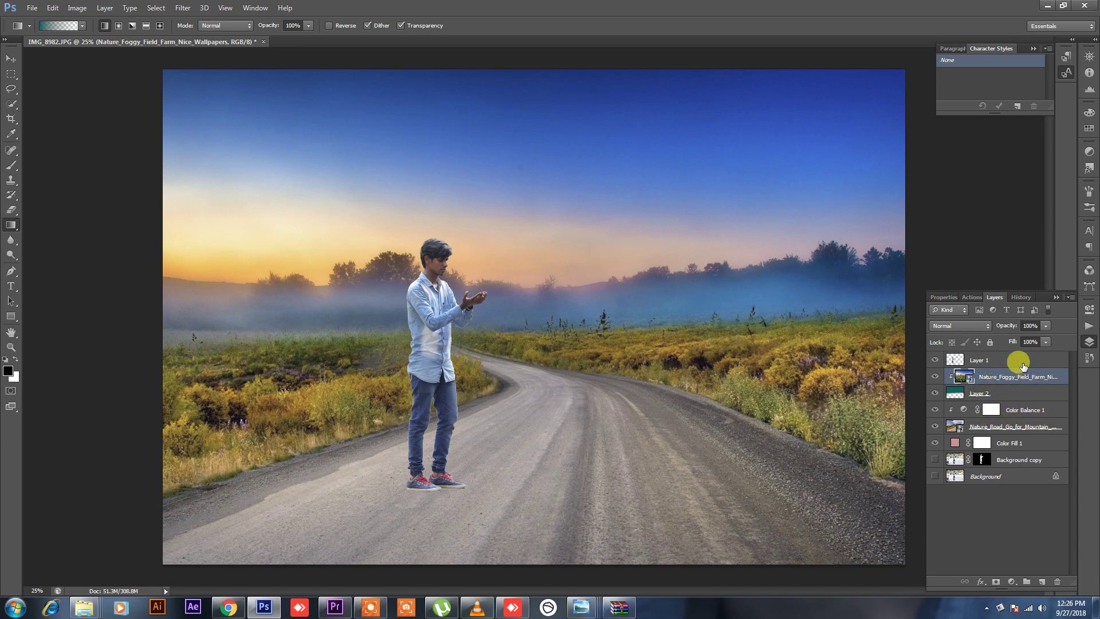
Step: Add a Brightness/Contrast adjustment above Layer 1 with lowered brightness
left_click(1024, 364)
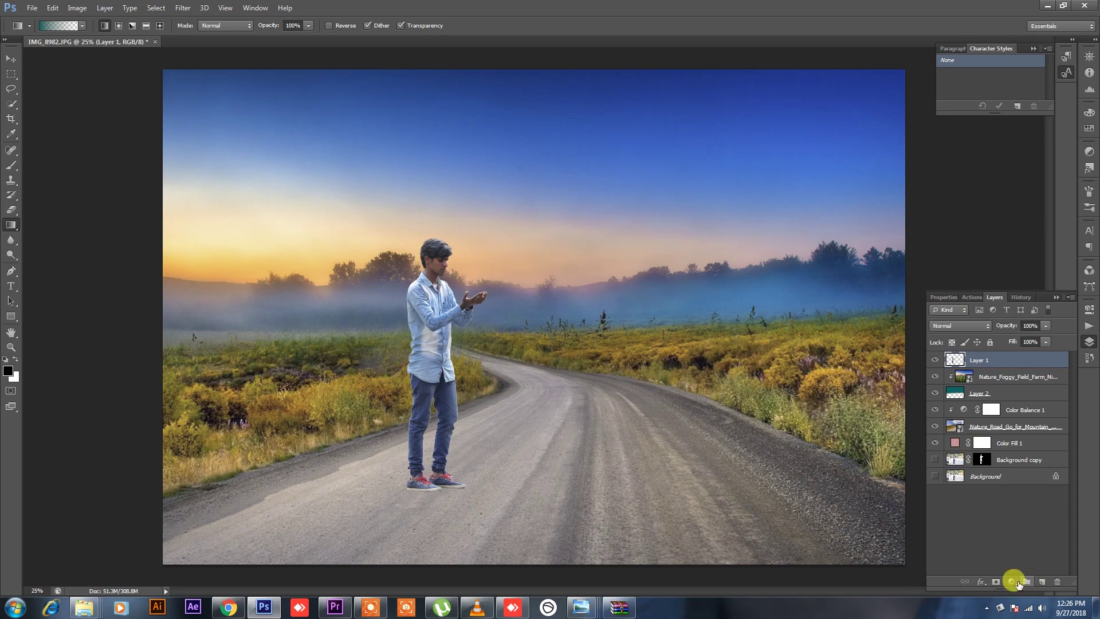
left_click(1010, 581)
left_click(1030, 375)
mouse_move(998, 360)
left_mouse_down()
mouse_move(921, 373)
mouse_move(993, 358)
left_mouse_up()
left_click(1000, 297)
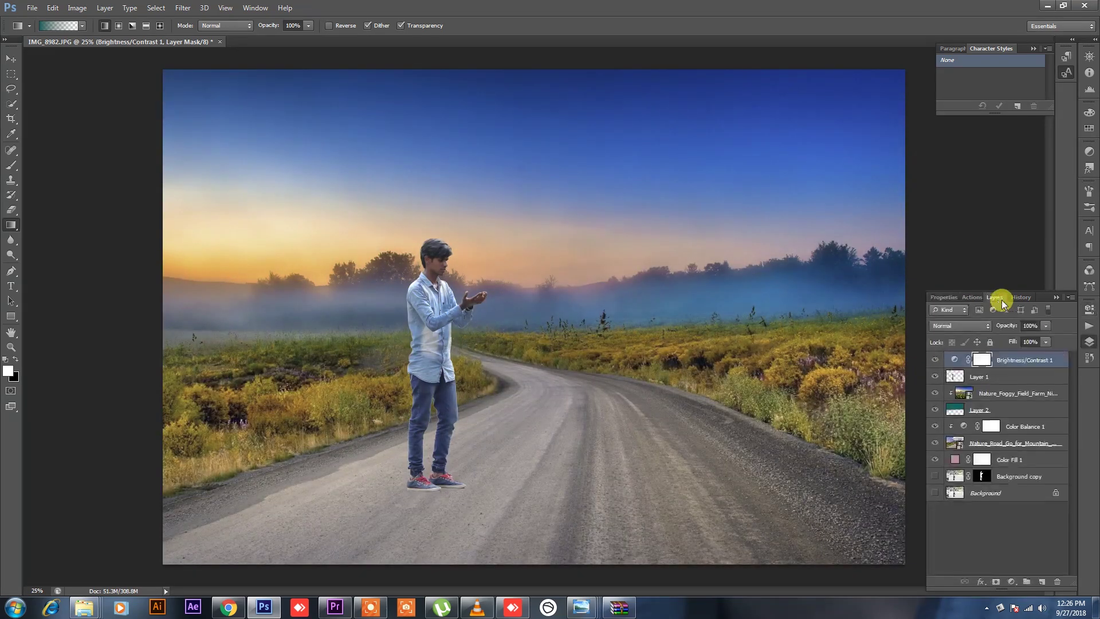
Step: Add a black solid colour fill layer at reduced opacity to dim the scene
left_click(1012, 582)
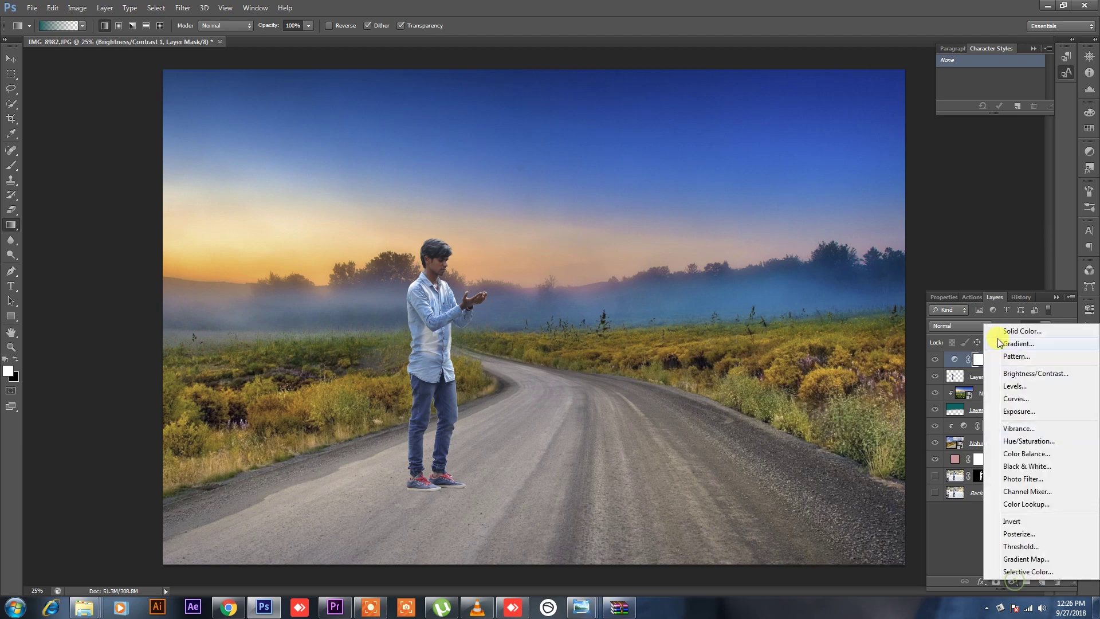
left_click(999, 335)
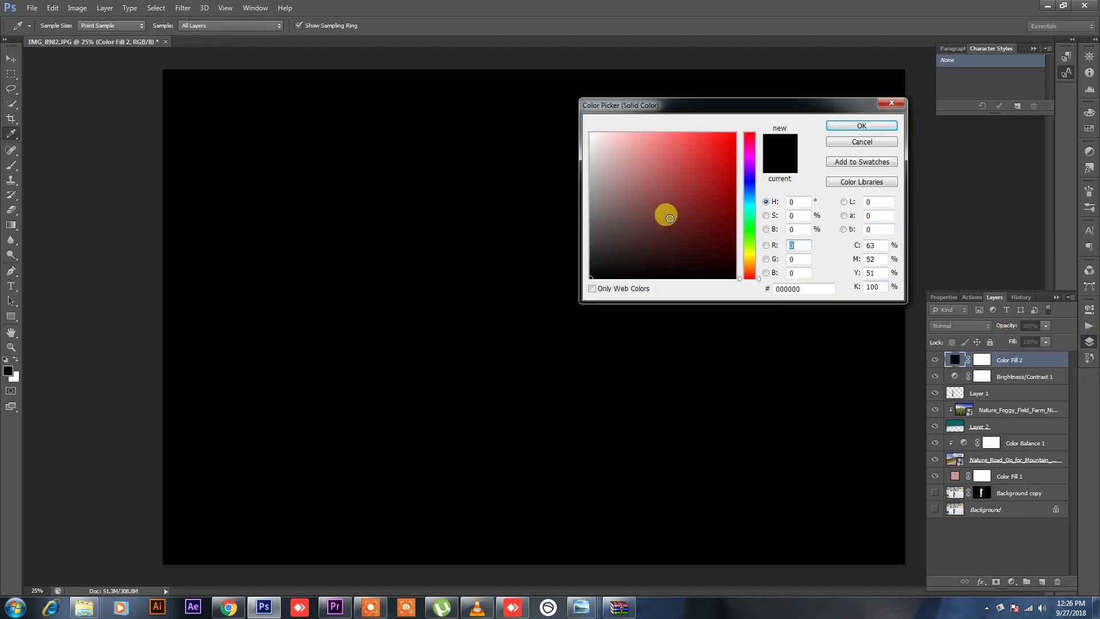
left_click(837, 126)
left_click(1046, 325)
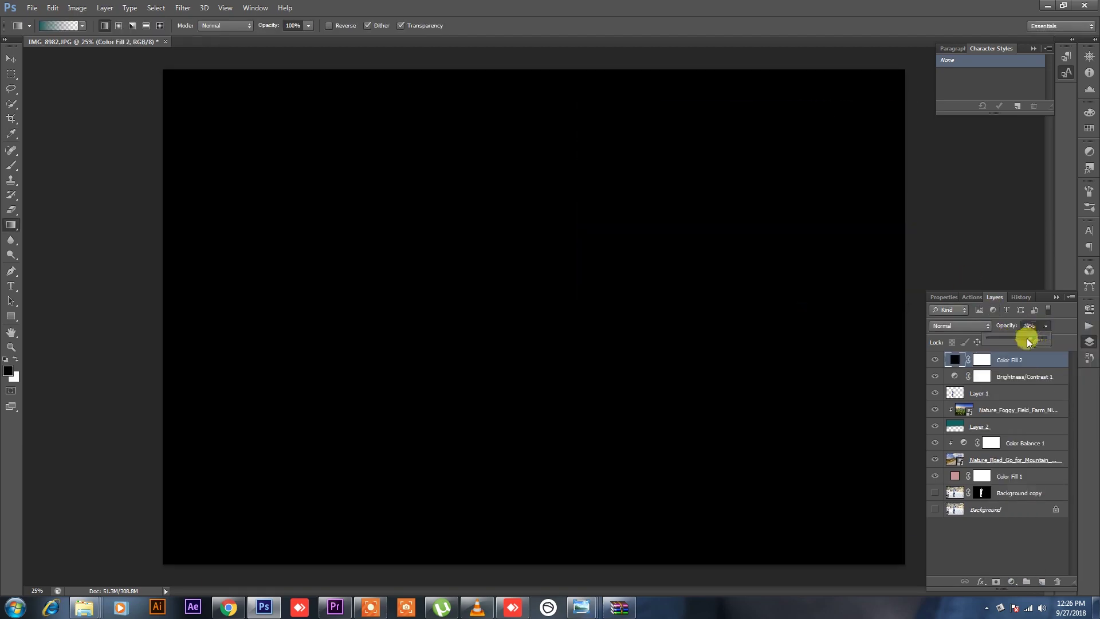
left_click_drag(1026, 336, 1024, 343)
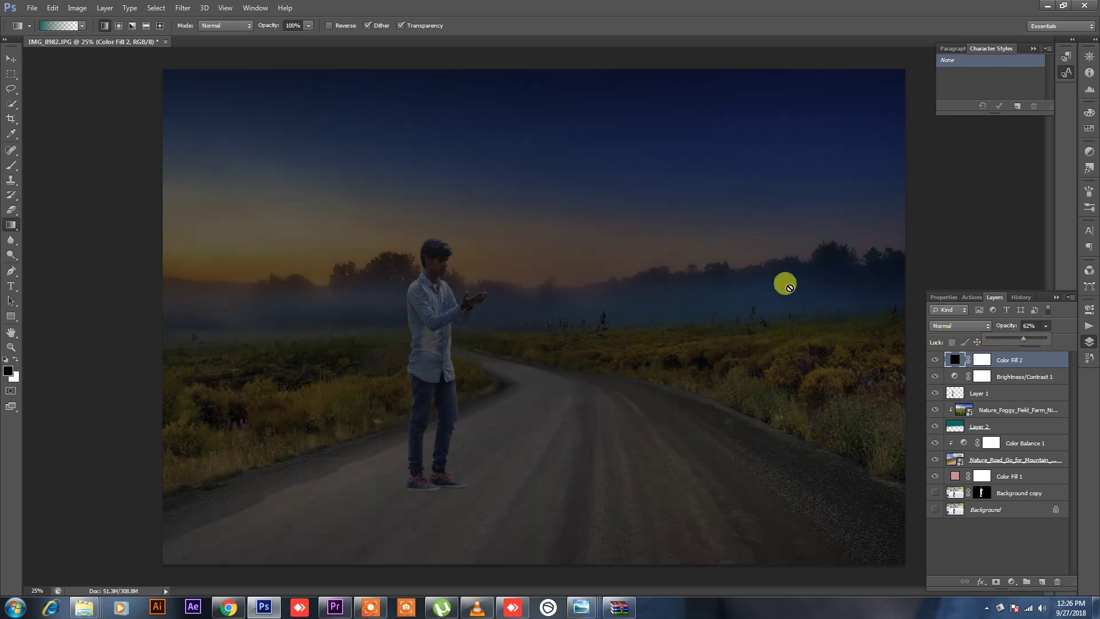
Step: Rasterize the fill and erase a soft glow of light around the man with a larger eraser
left_click(14, 206)
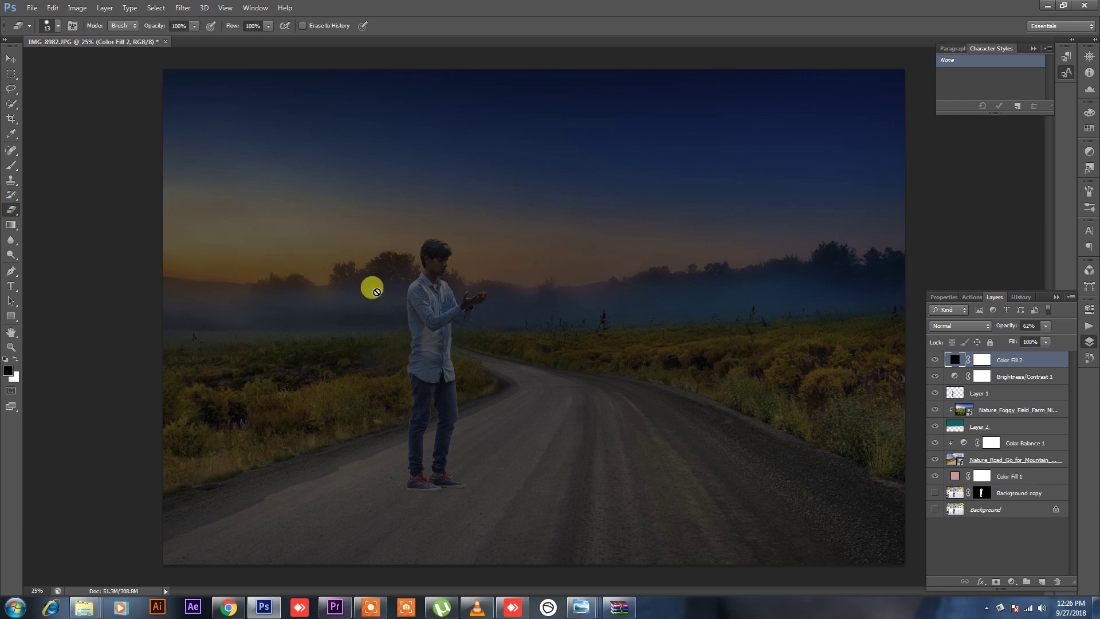
left_click(378, 289)
left_click(510, 234)
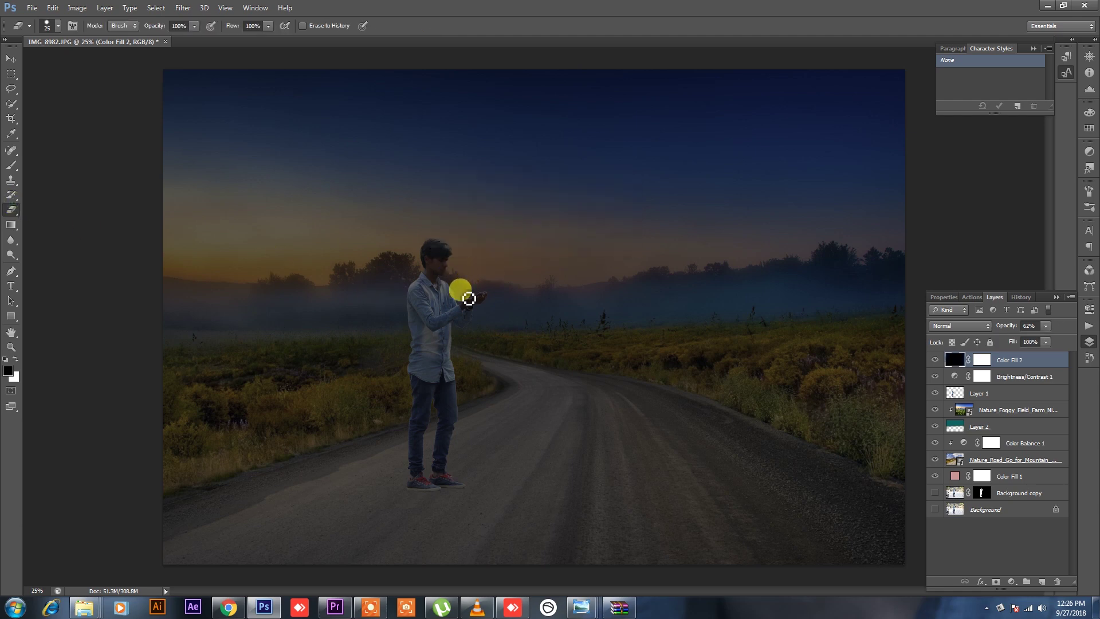
left_click(387, 226)
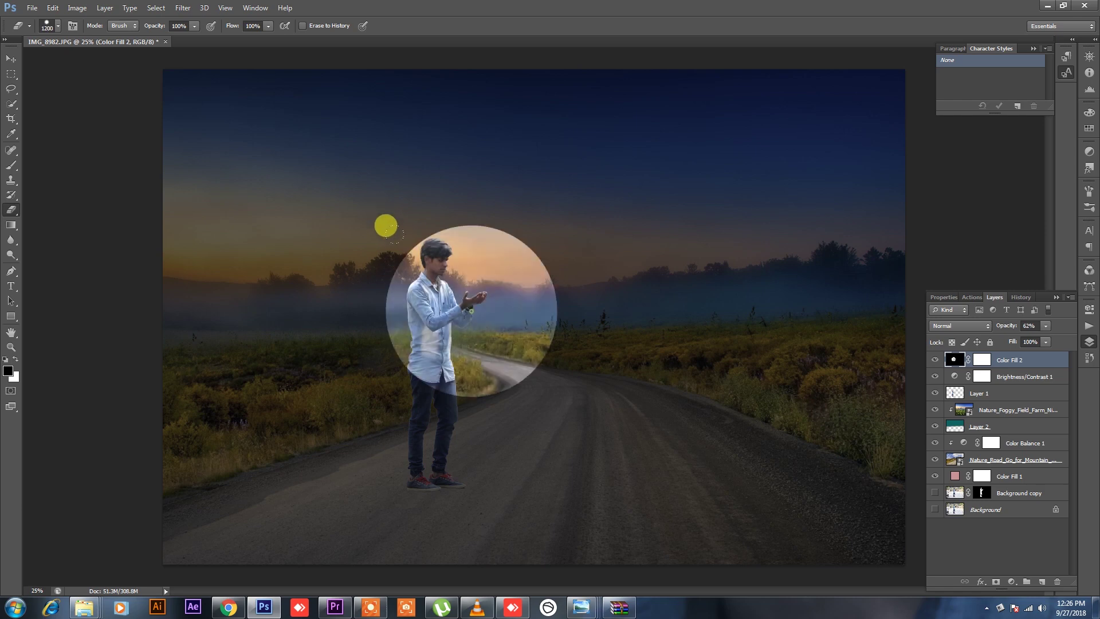
key("ctrl+z")
right_click(478, 290)
key("Escape")
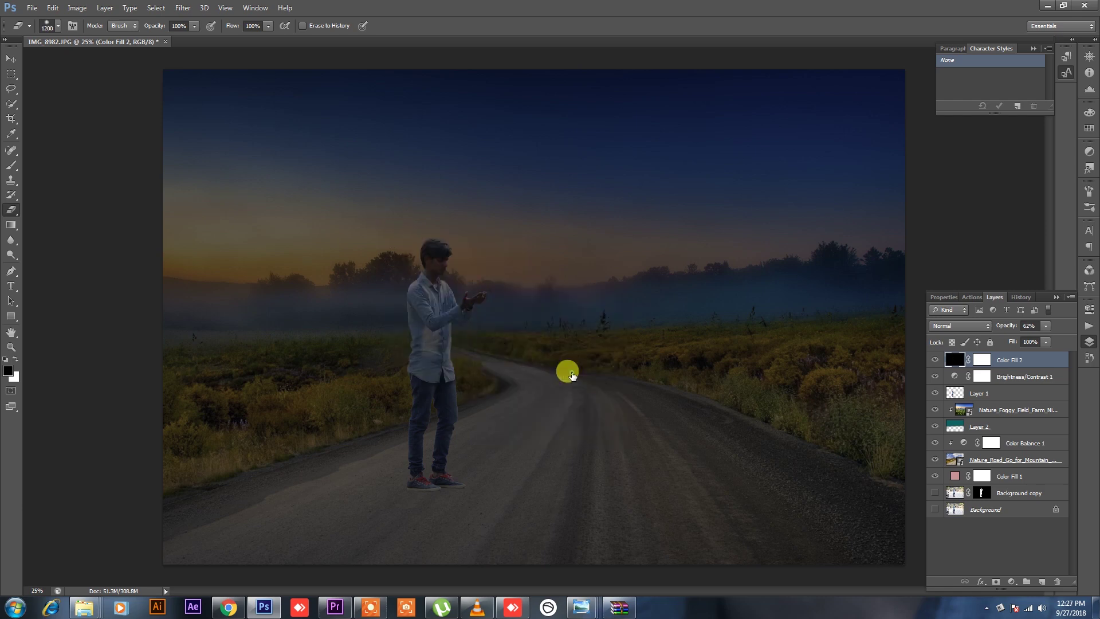
key("bracketright")
key("bracketright")
left_click(475, 309)
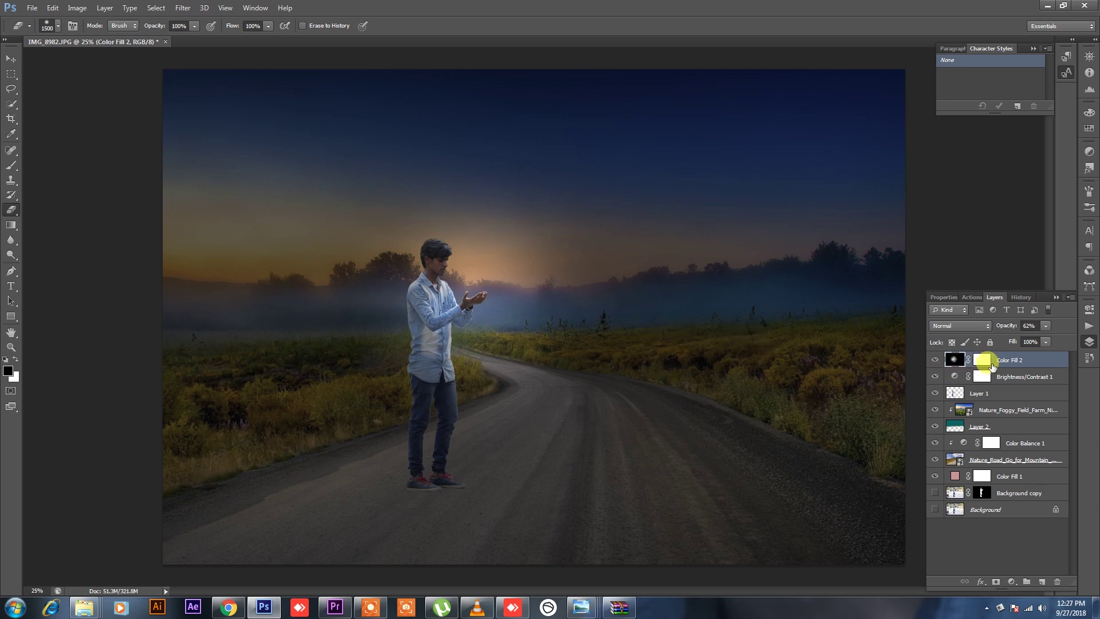
Step: Move the dark fill beneath Layer 1, compare its and Brightness/Contrast 1's visibility, then minimize Photoshop
mouse_move(1036, 341)
left_mouse_down()
mouse_move(1026, 341)
mouse_move(1013, 401)
left_mouse_up()
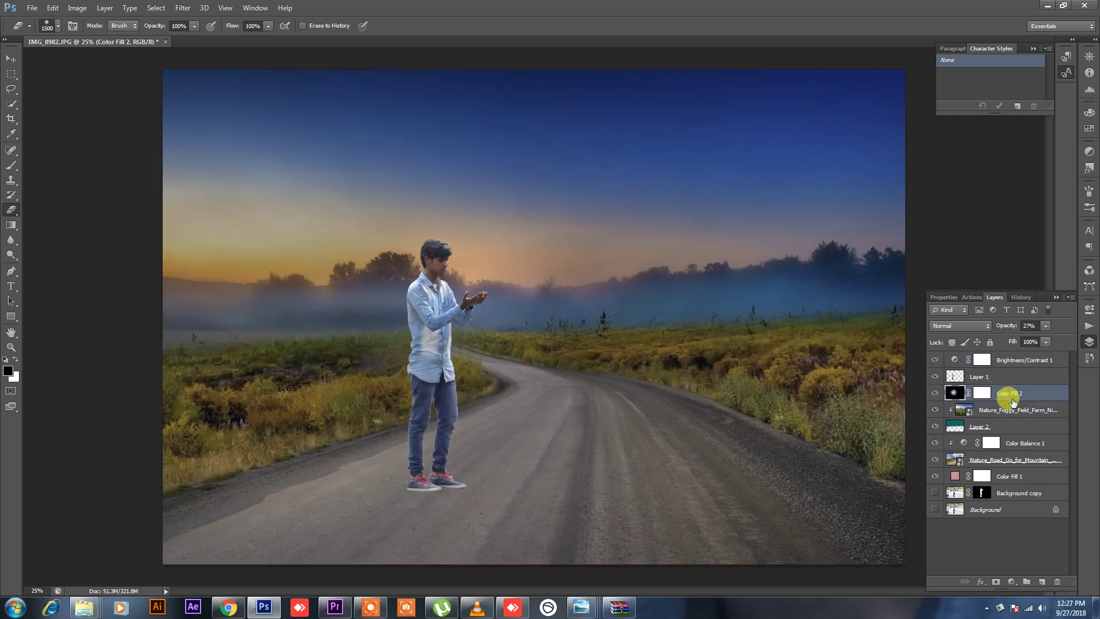
left_click(934, 393)
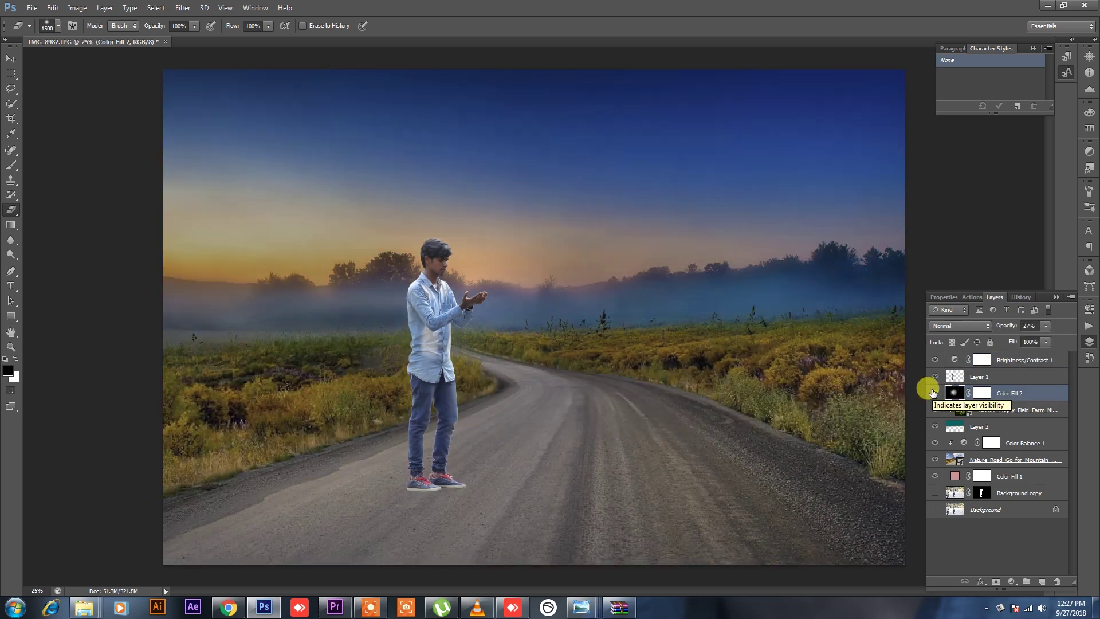
left_click(934, 393)
left_click(934, 393)
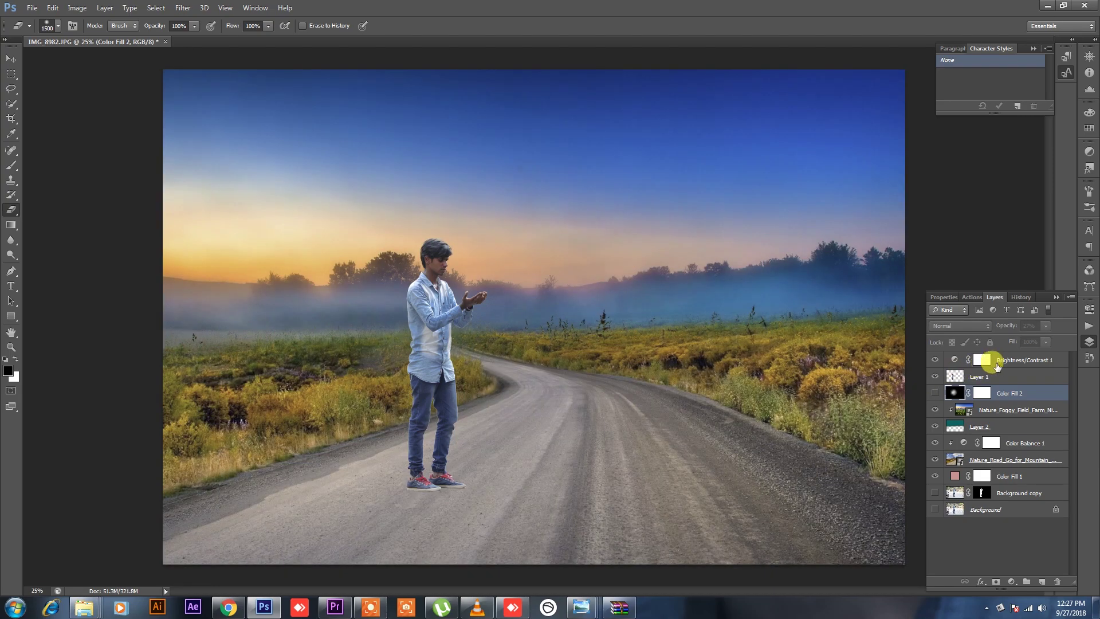
left_click(1003, 364)
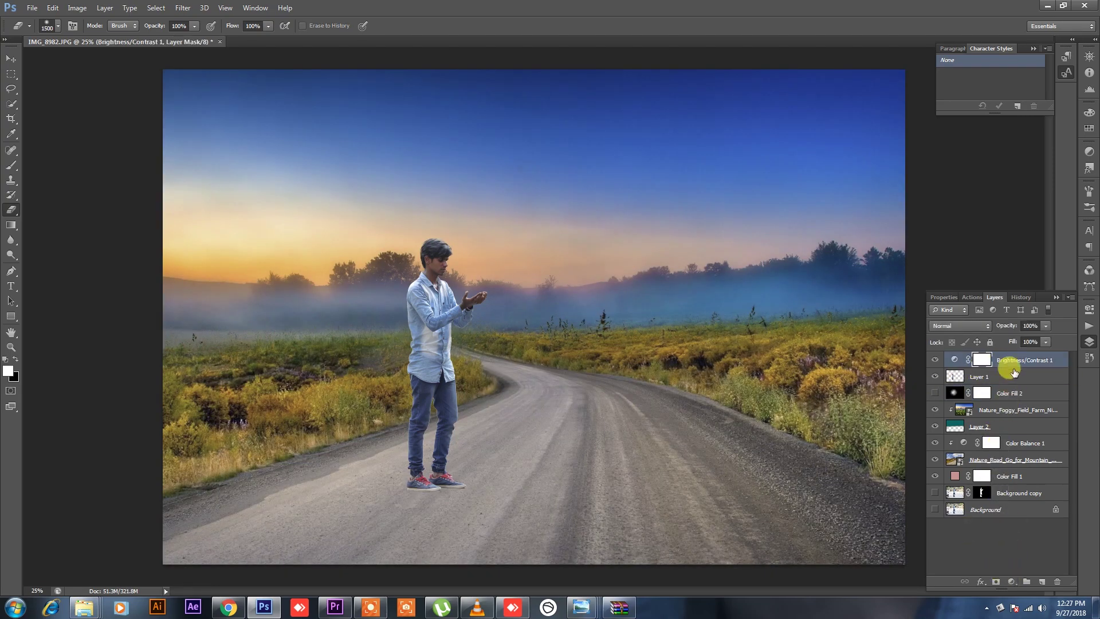
left_click(936, 360)
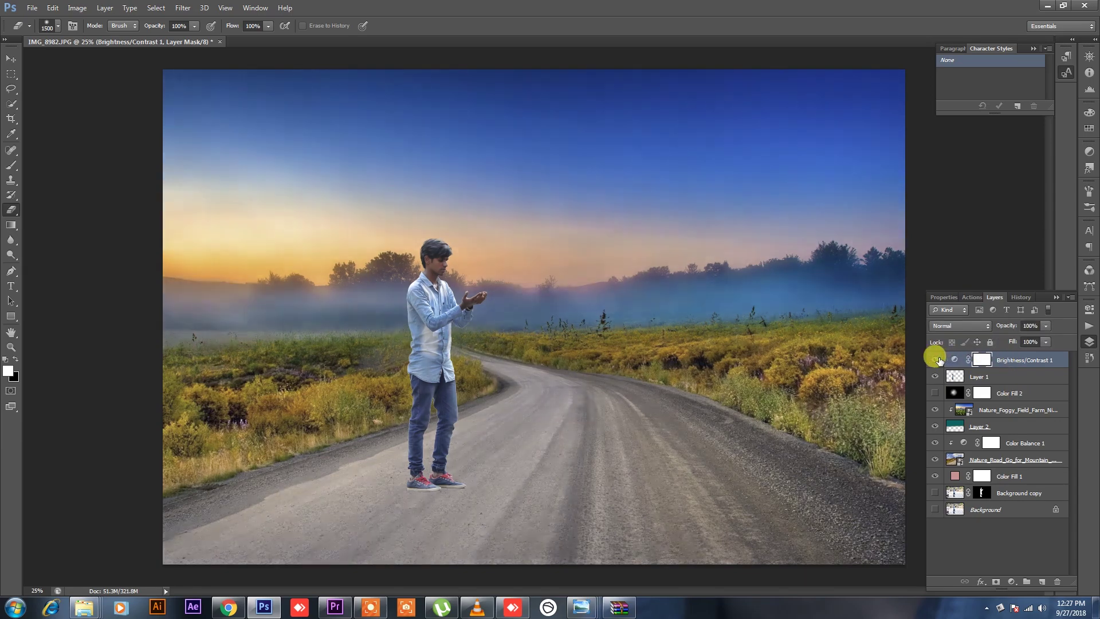
left_click(1048, 6)
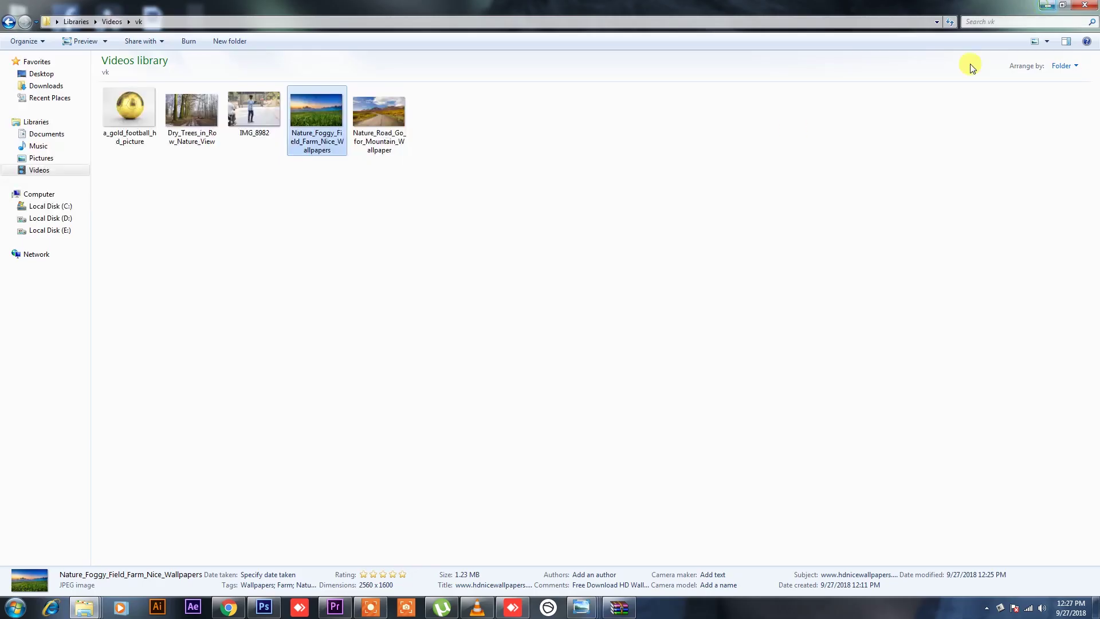
Step: Refresh the folder, preview the gold football picture, and drag it into the Photoshop composite
right_click(284, 208)
left_click(315, 268)
double_click(136, 115)
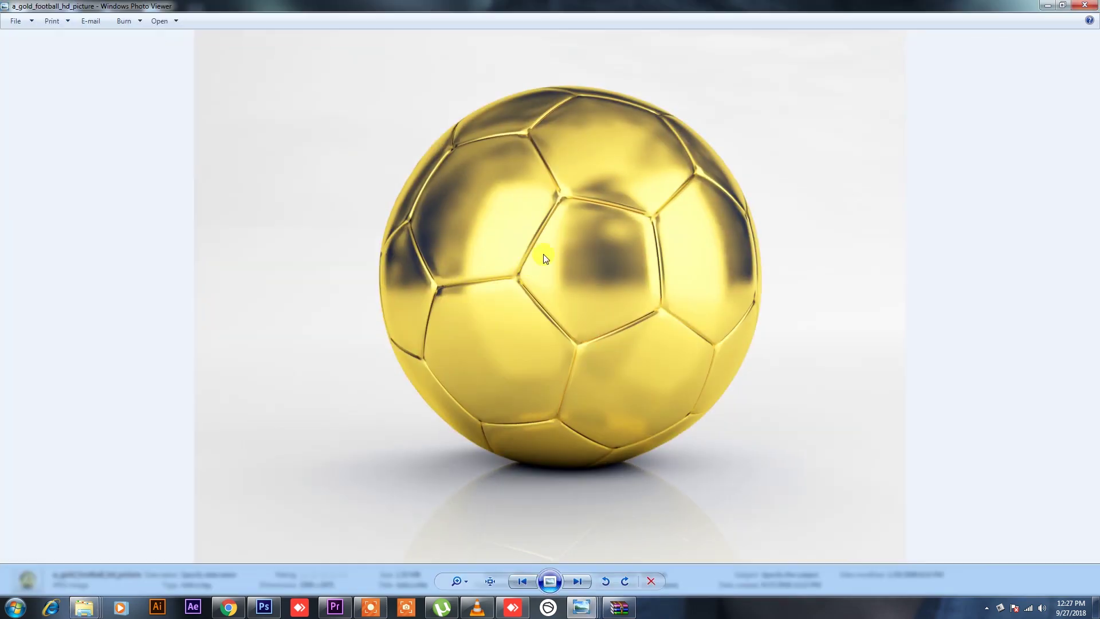
key("Escape")
mouse_move(144, 101)
left_mouse_down()
mouse_move(520, 288)
mouse_move(514, 301)
left_mouse_up()
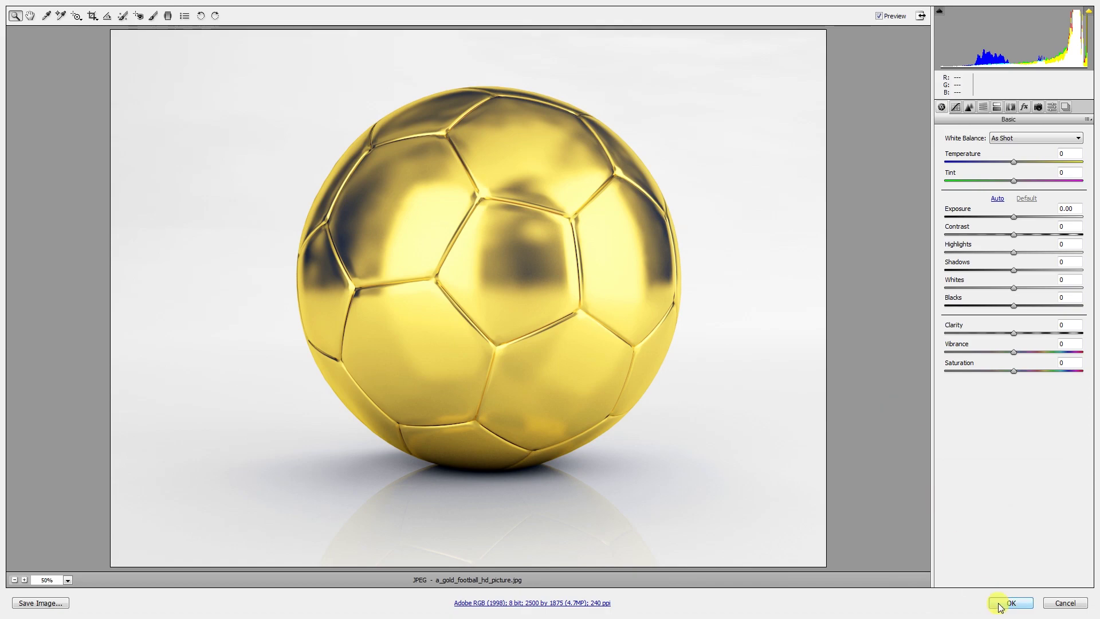
Step: Place the gold football as a new layer, trying Divide blend before returning to Normal
left_click(1000, 605)
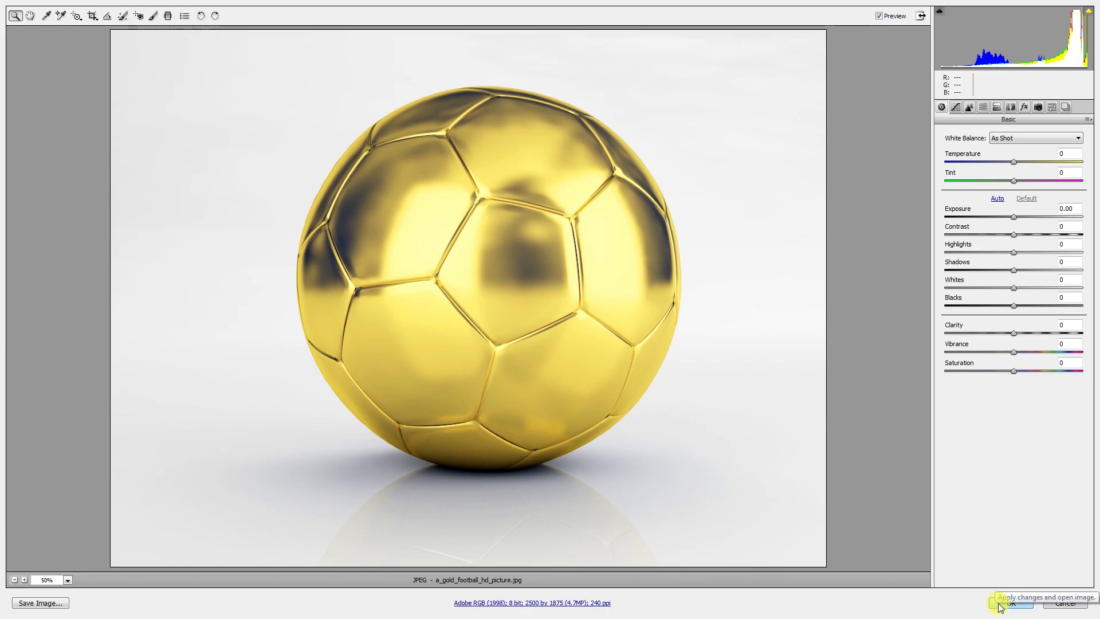
left_click(575, 25)
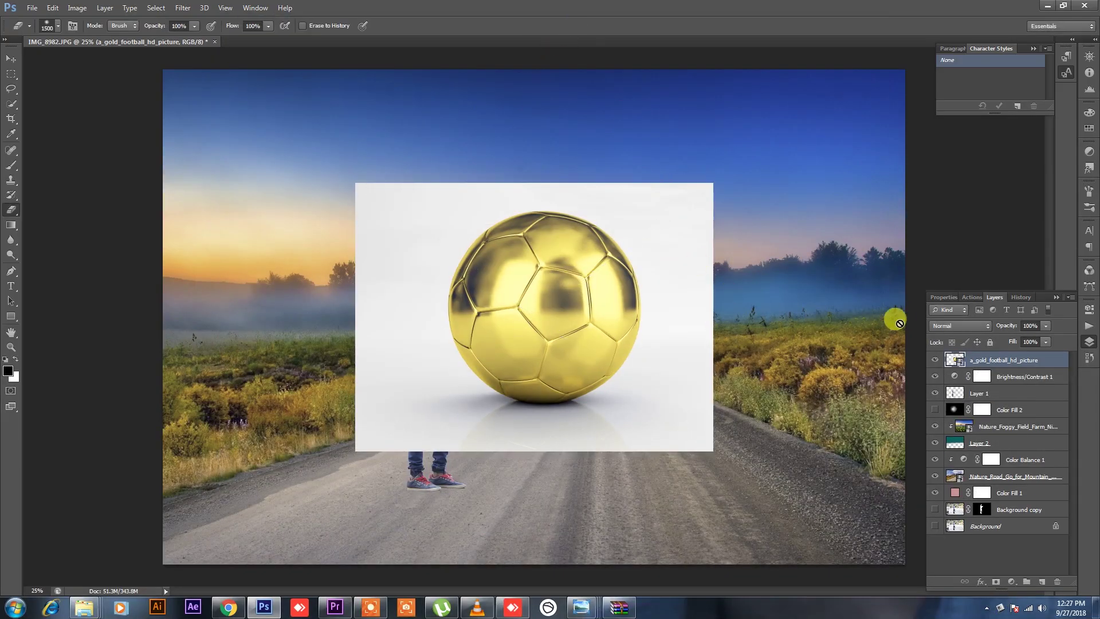
left_click(948, 325)
left_click(946, 312)
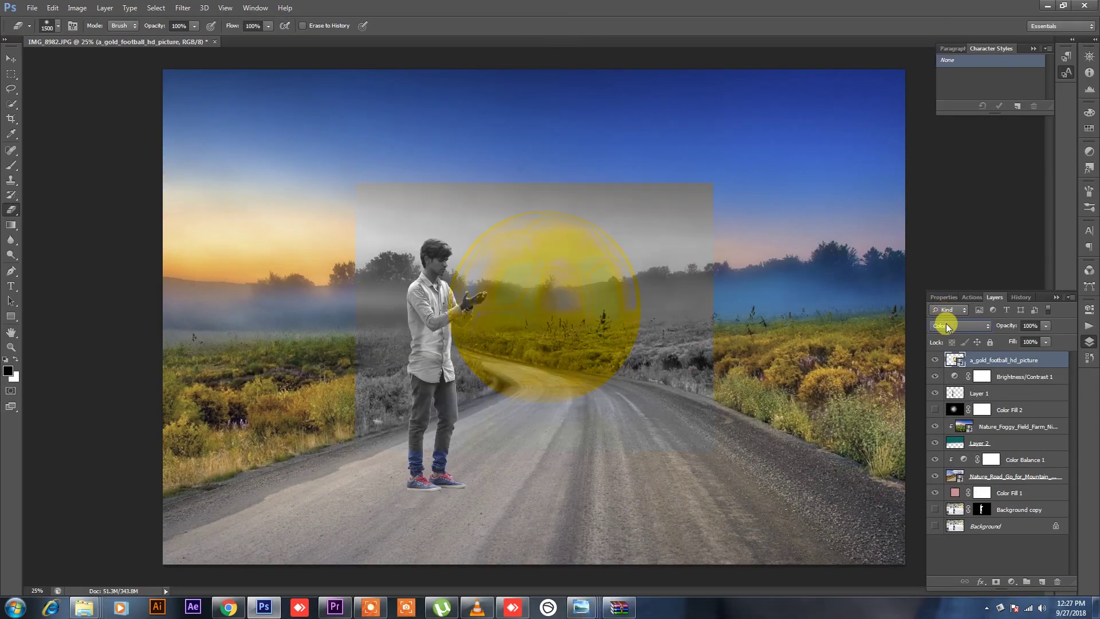
scroll(946, 326, "up", 3)
scroll(946, 326, "up", 9)
scroll(947, 325, "up", 3)
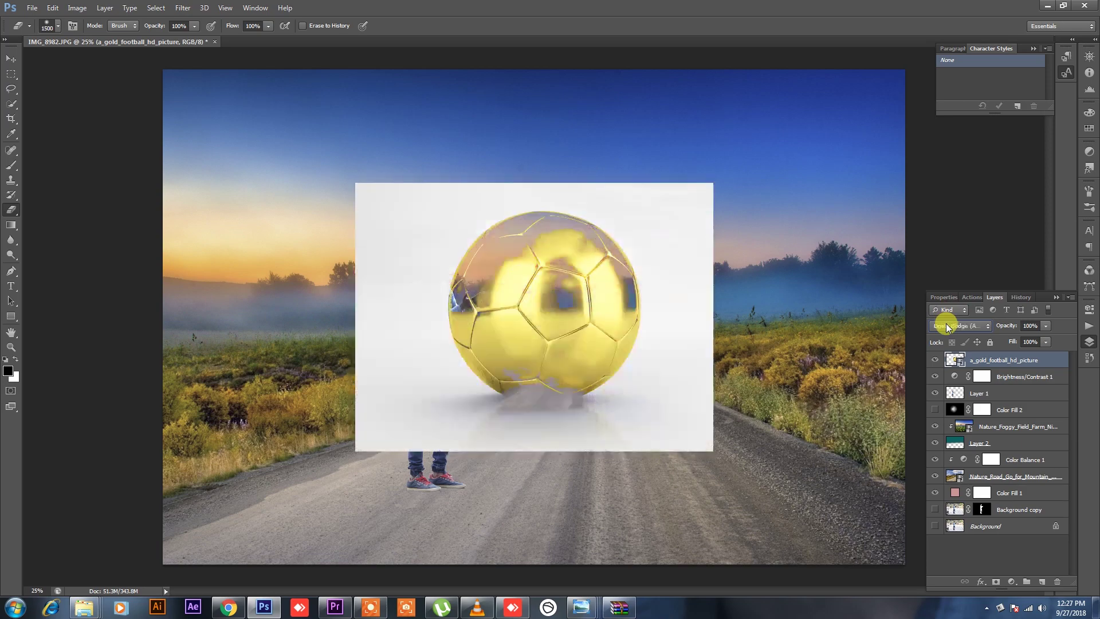
scroll(947, 325, "up", 2)
scroll(946, 326, "up", 5)
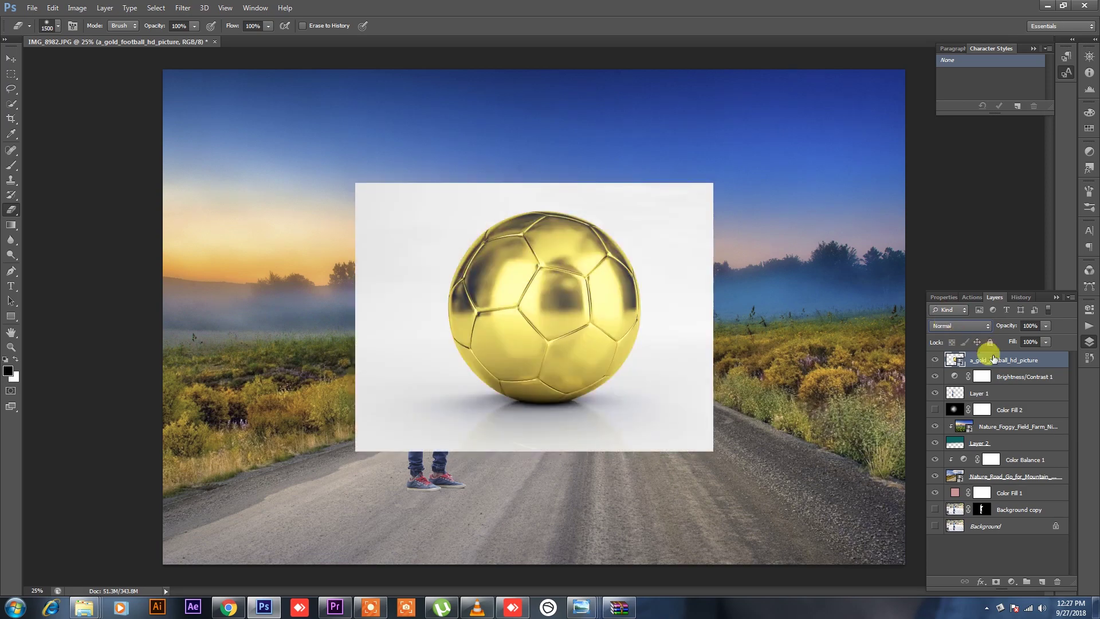
Step: Try a Quick Selection on the football's panels, then deselect and switch the layer to Dissolve
left_click(10, 90)
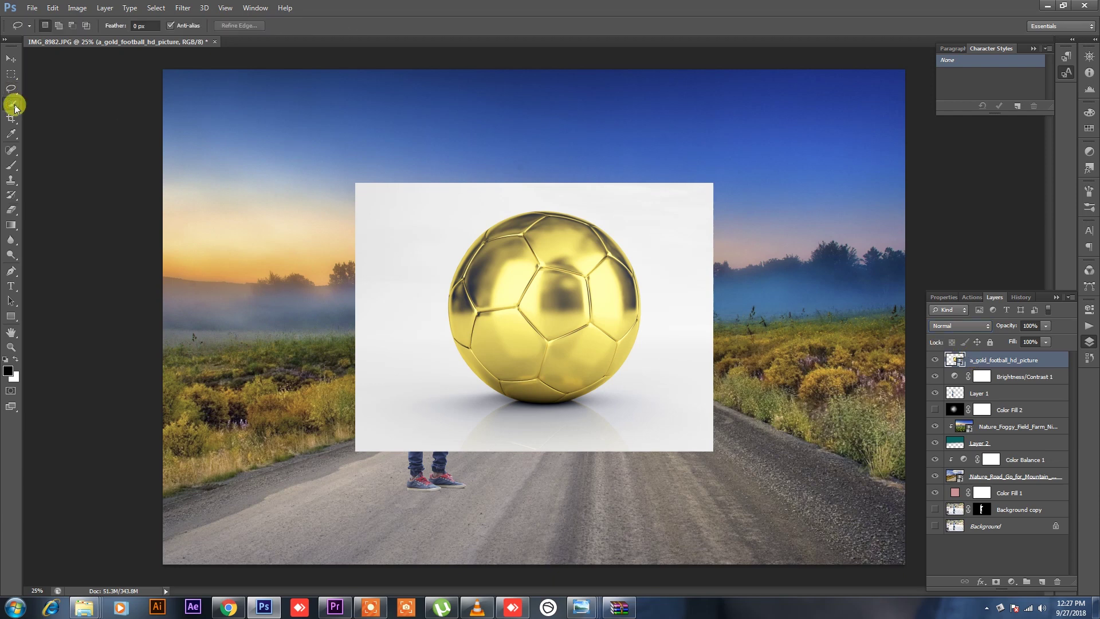
left_click_drag(11, 104, 80, 108)
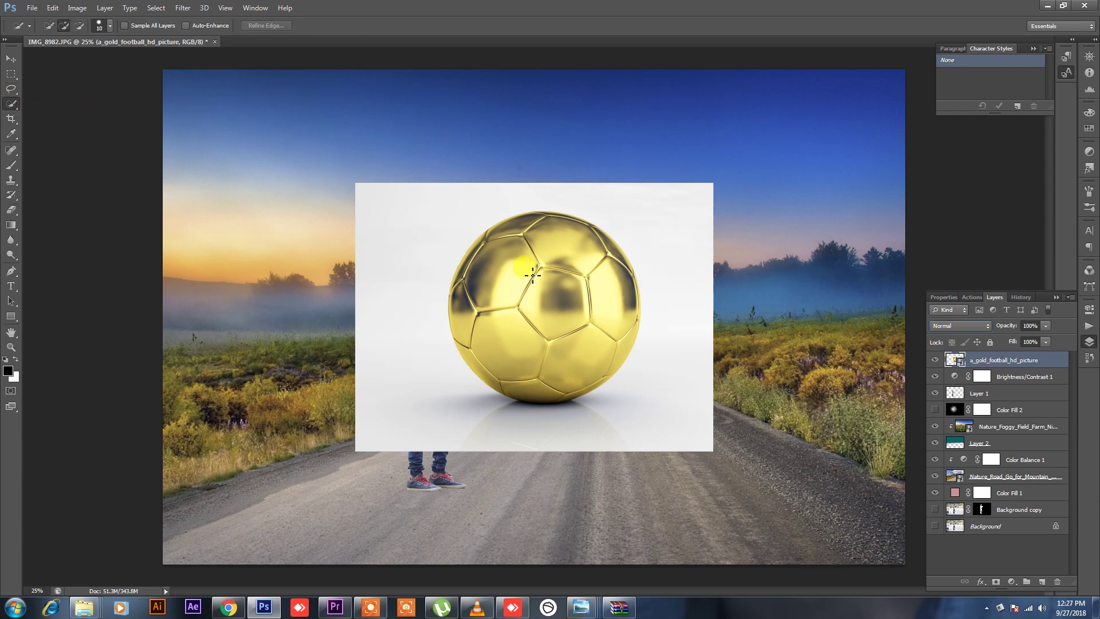
left_click_drag(524, 266, 479, 250)
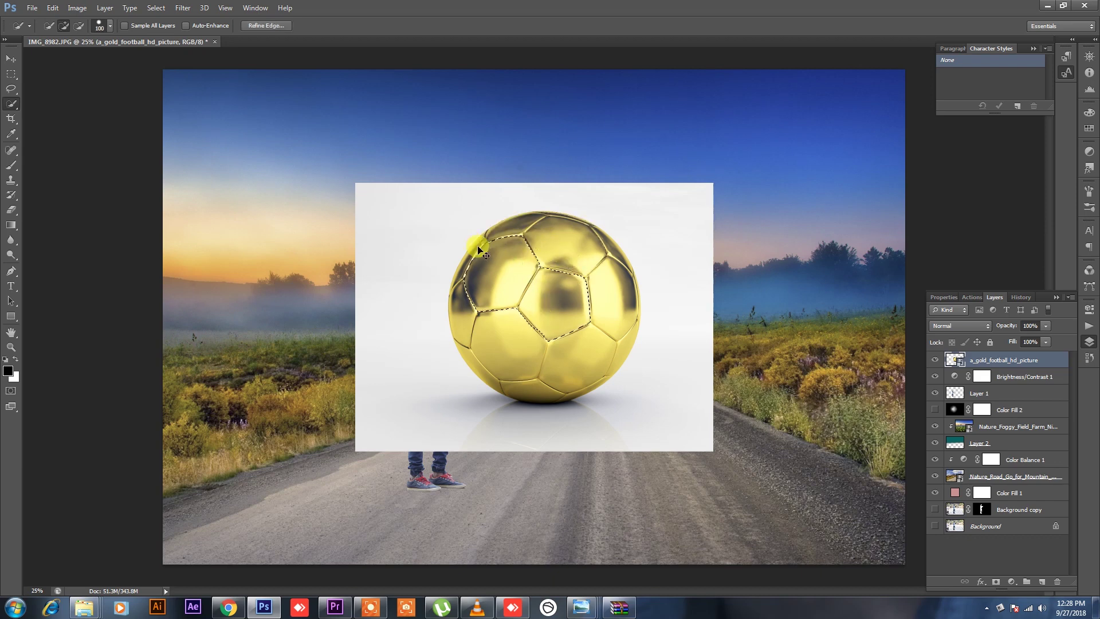
key("ctrl+d")
key("shift+plus")
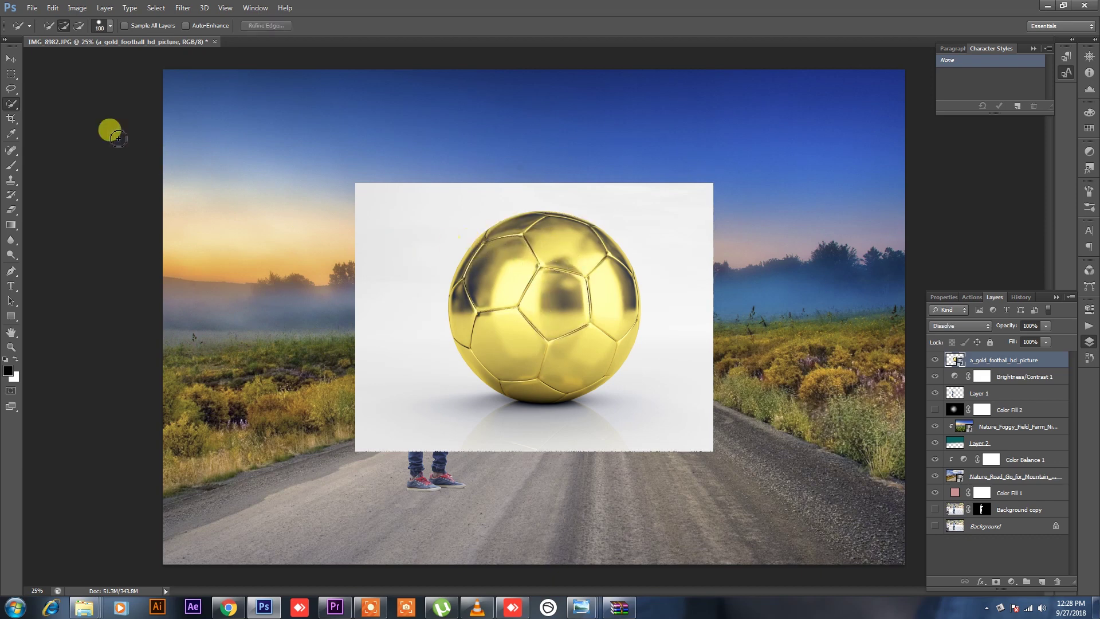
Step: Magic Wand select the white backdrop and the ball's shadow area
left_click(11, 89)
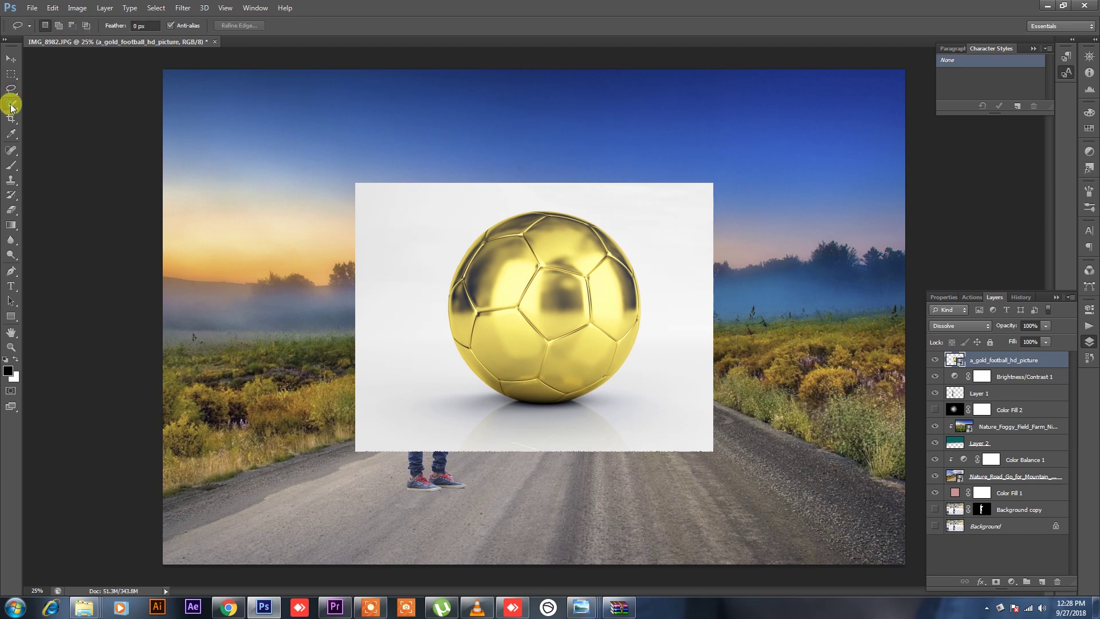
right_click(11, 105)
left_click(41, 115)
left_click(380, 238)
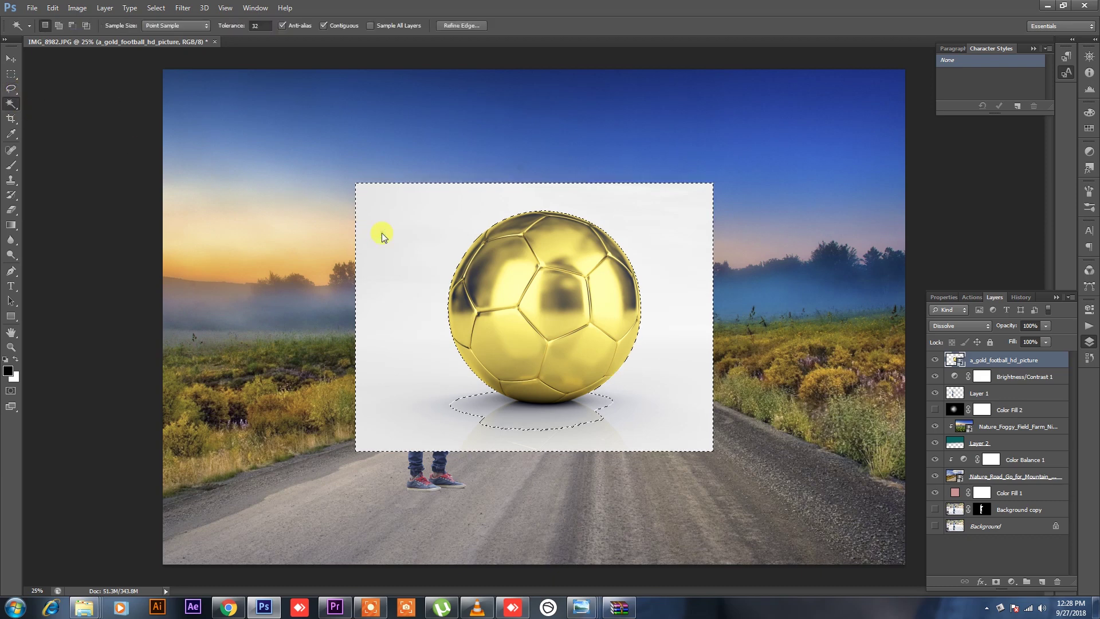
left_click(491, 411)
left_click(510, 408)
Step: Attempt an intersecting selection, dismiss the warnings, and reselect the white backdrop around the ball
left_click(86, 26)
left_click(484, 408)
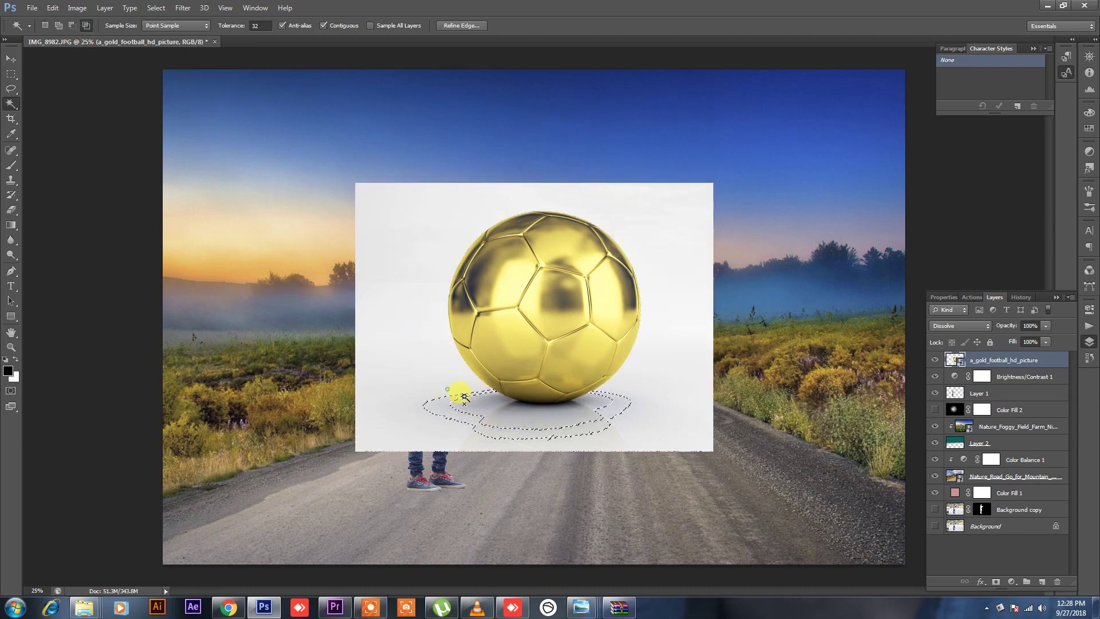
left_click(410, 362)
left_click(523, 227)
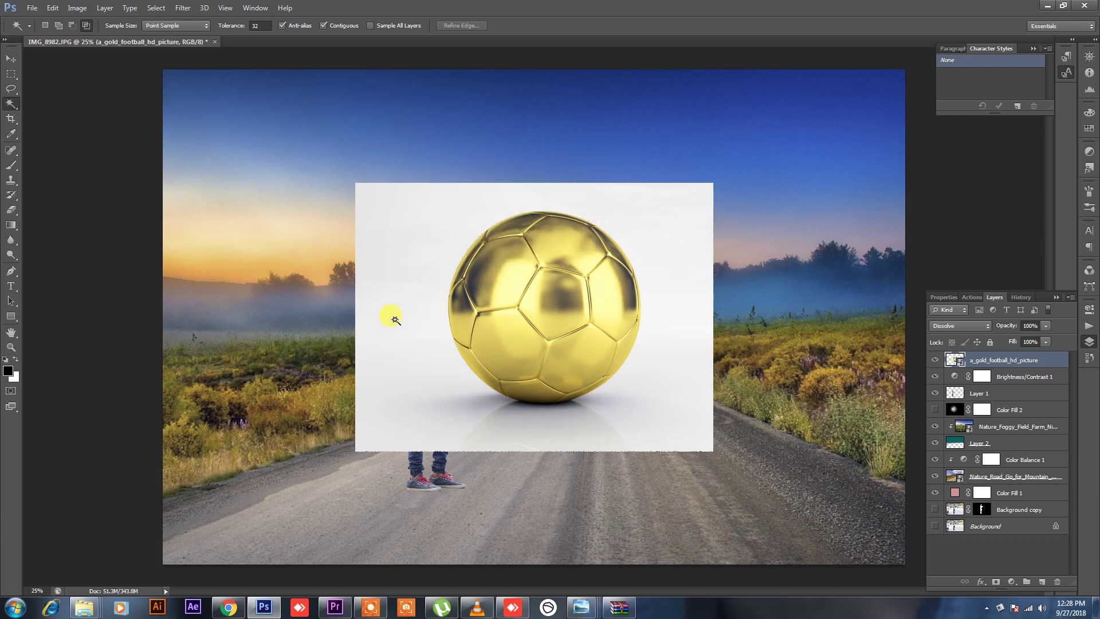
left_click(388, 310)
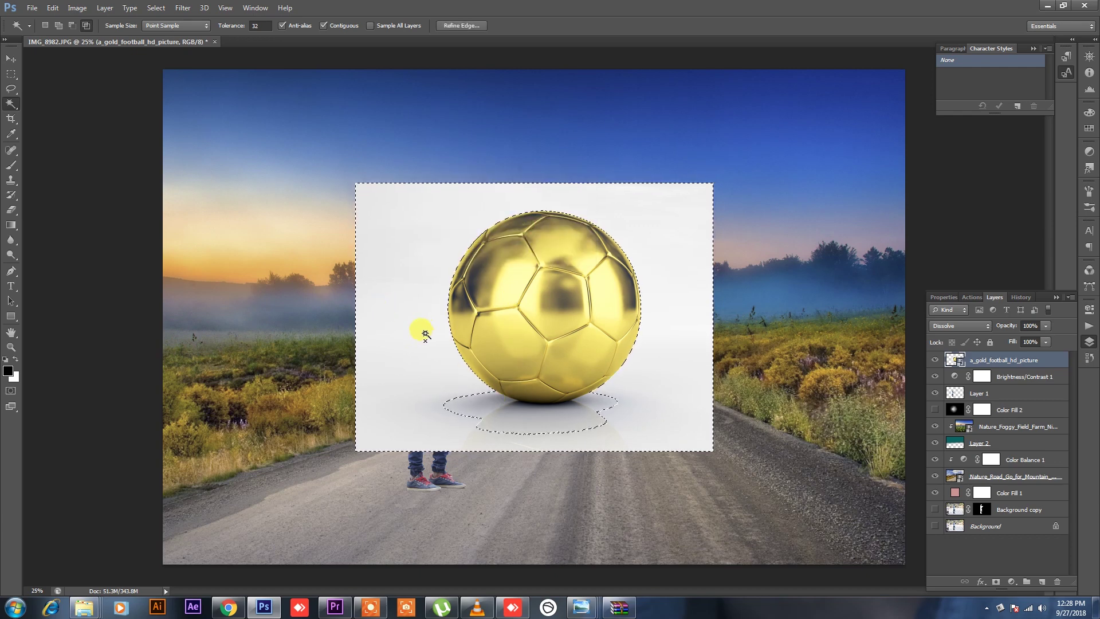
left_click(424, 329)
left_click(524, 227)
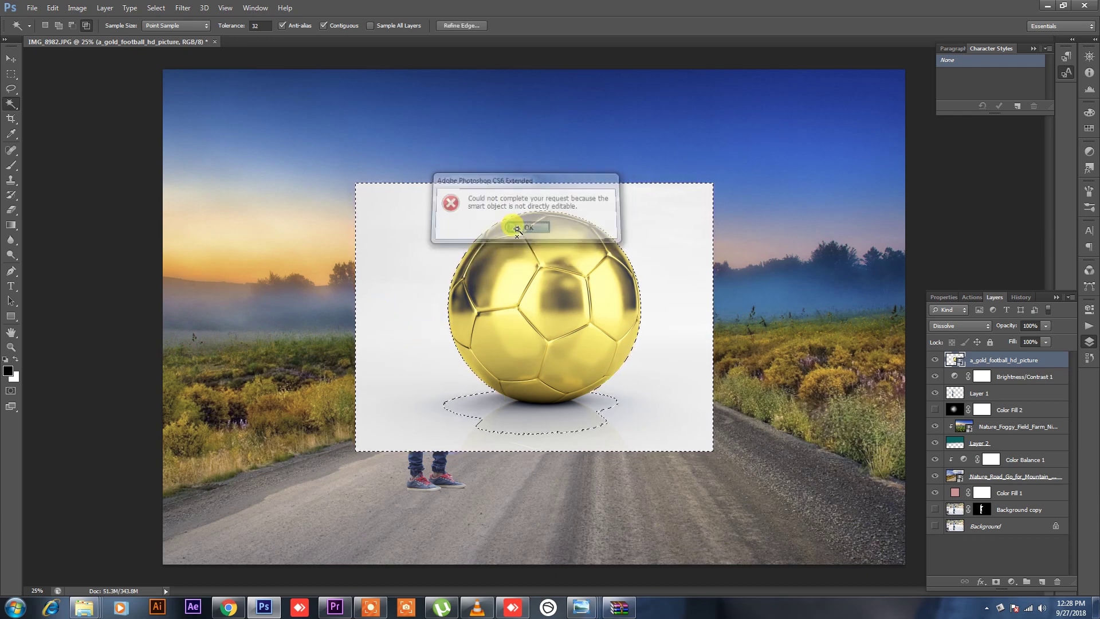
Step: Rasterize the football layer and erase the white backdrop around the ball
left_click(11, 209)
left_click(386, 248)
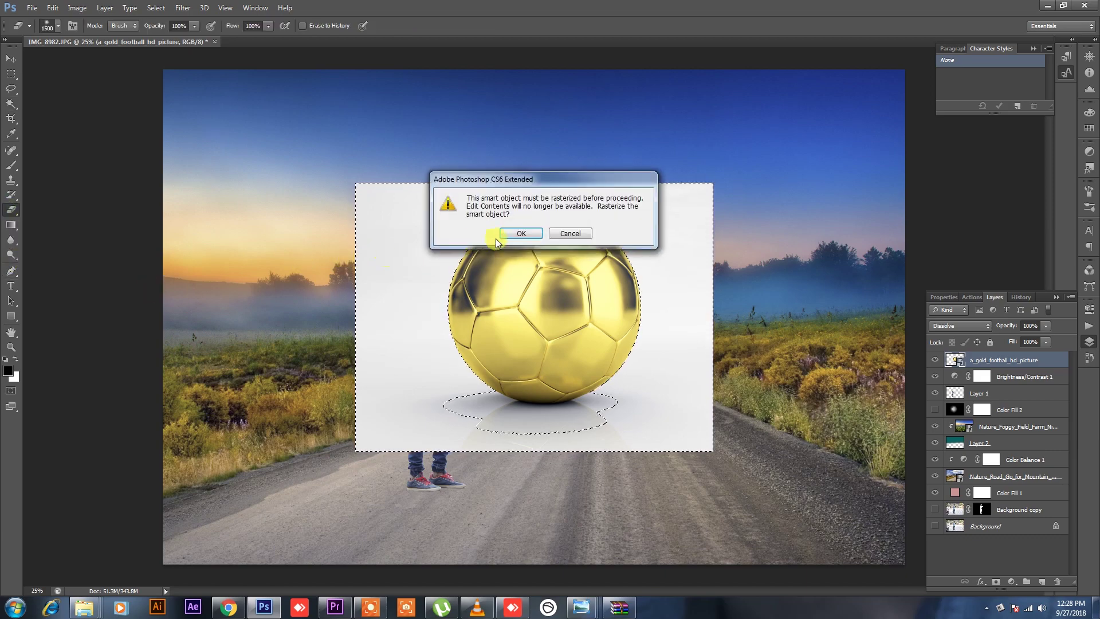
left_click(504, 233)
left_click_drag(395, 157, 279, 279)
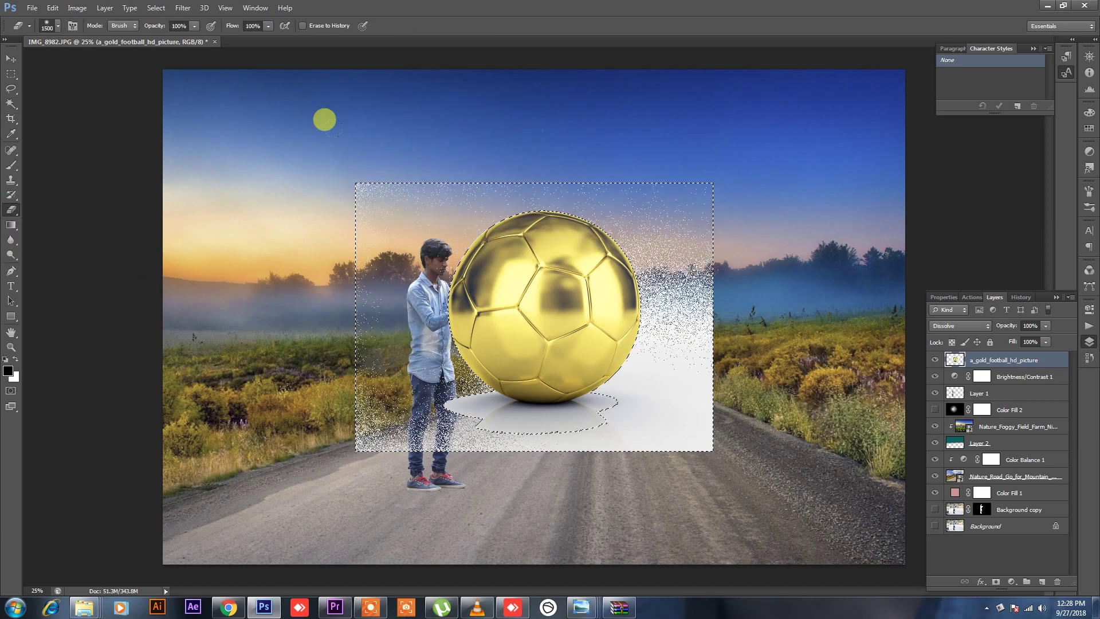
left_click_drag(278, 279, 260, 297)
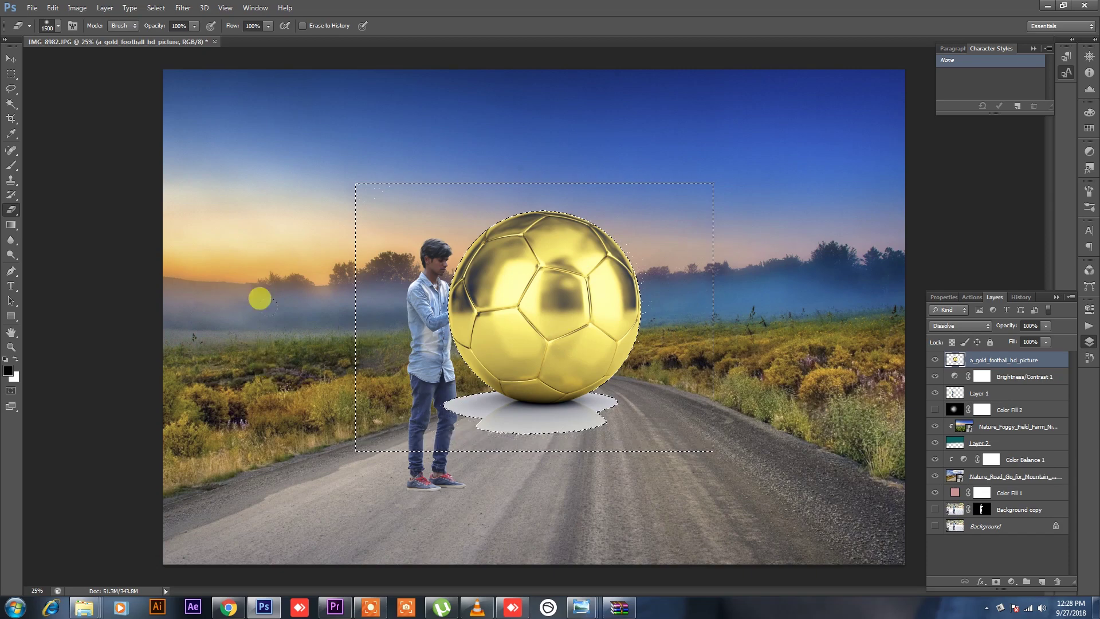
Step: Deselect and set the football layer's blend mode back to Normal
key("m")
right_click(465, 274)
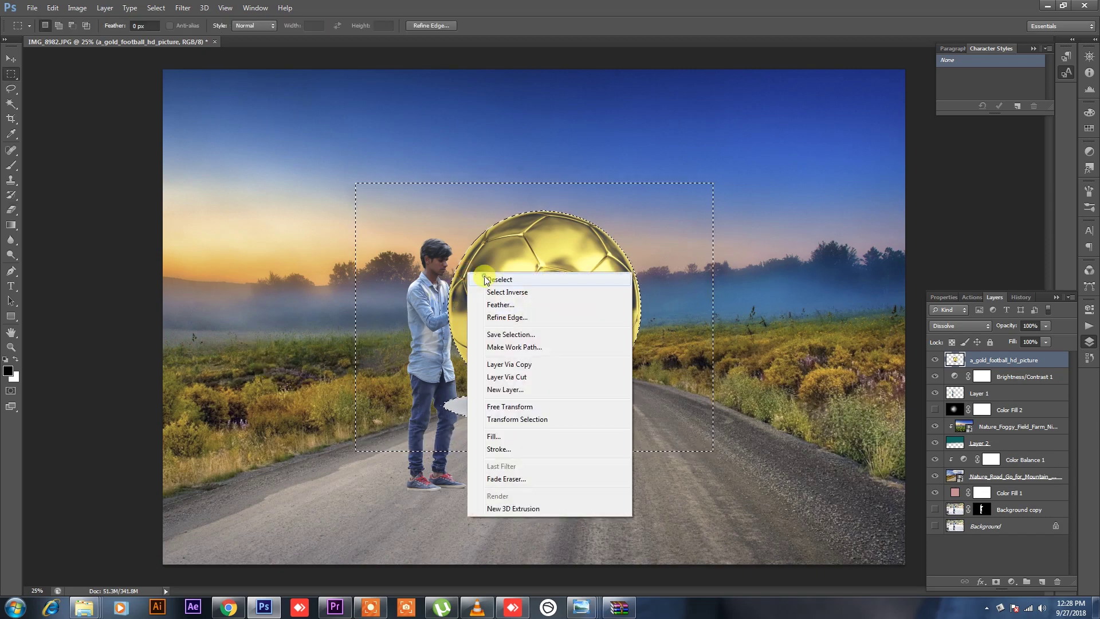
left_click(487, 282)
left_click(972, 325)
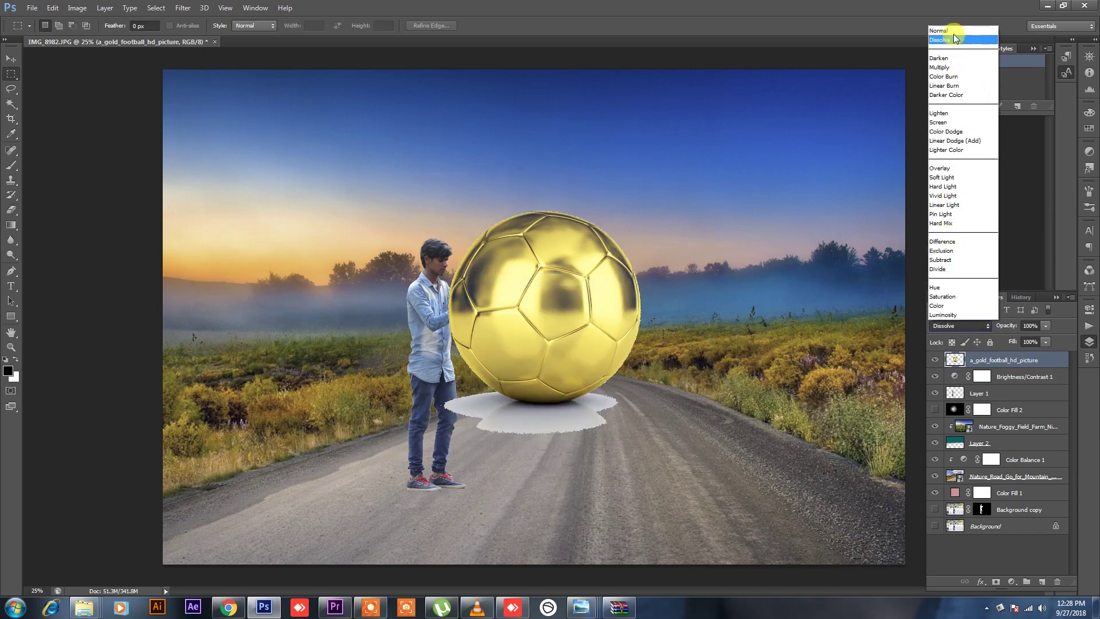
left_click(951, 30)
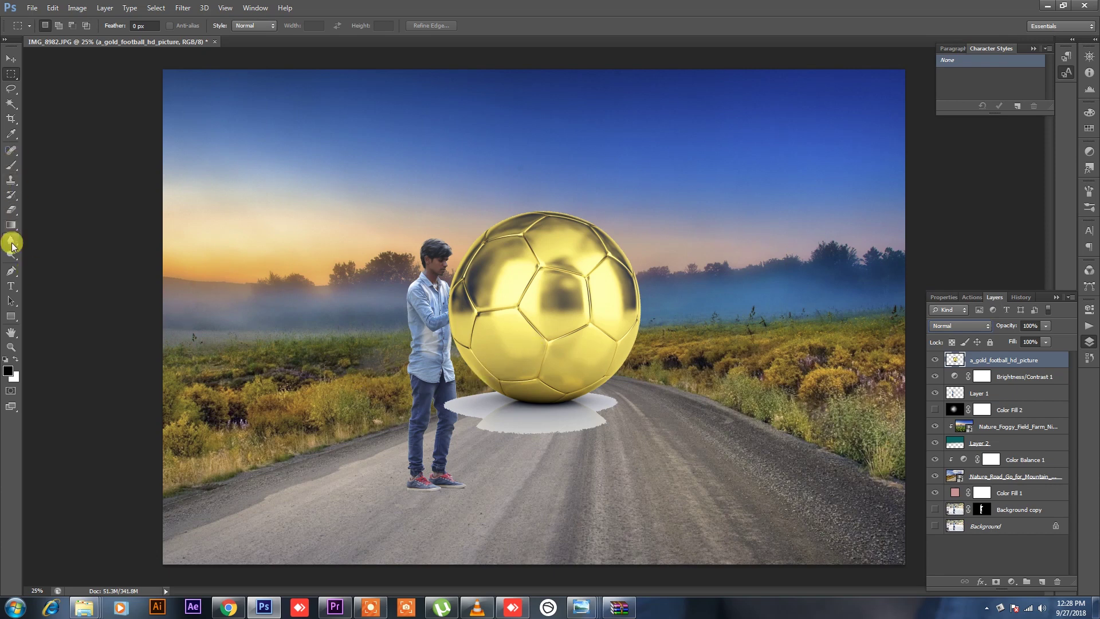
Step: Draw a Pen path curving under the ball from its lower-left to lower-right edge
left_click(11, 270)
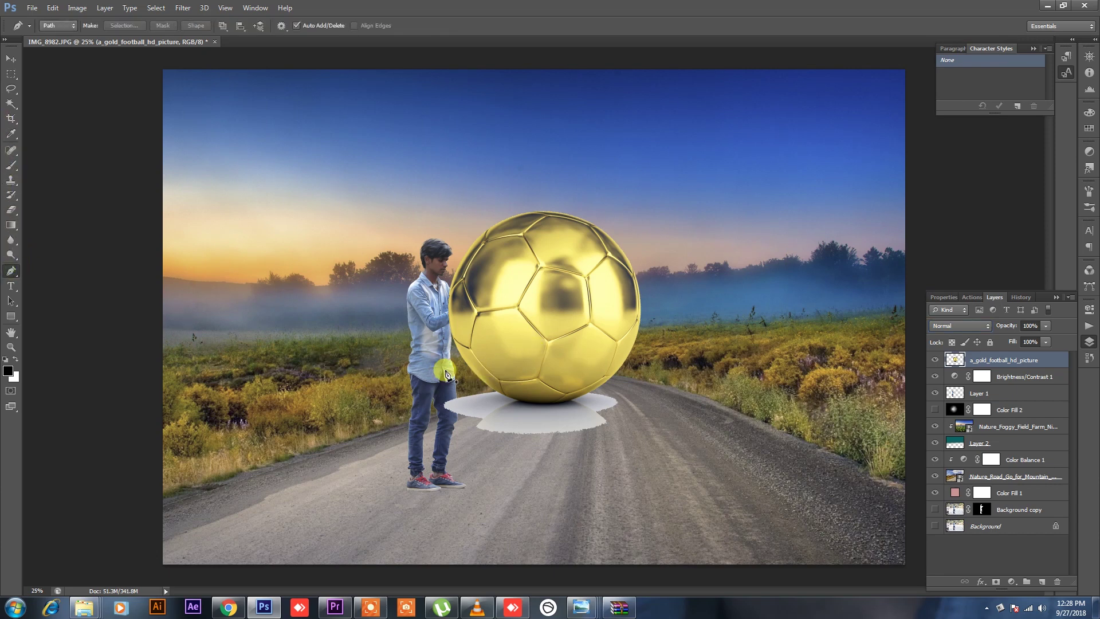
scroll(503, 407, "up", 3)
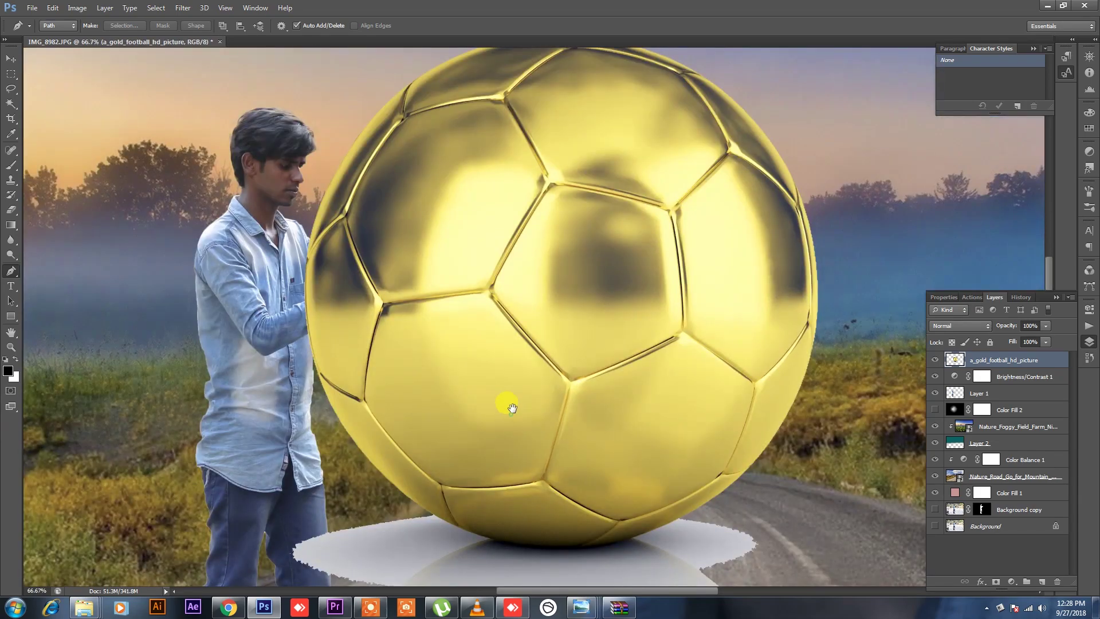
scroll(511, 407, "down", 2)
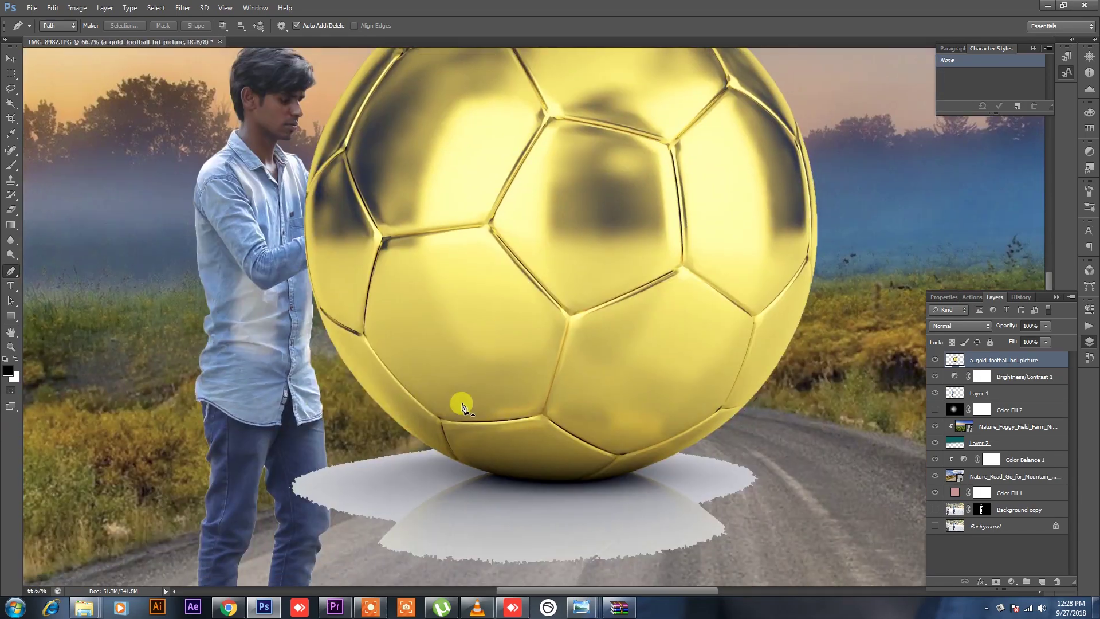
left_click(395, 421)
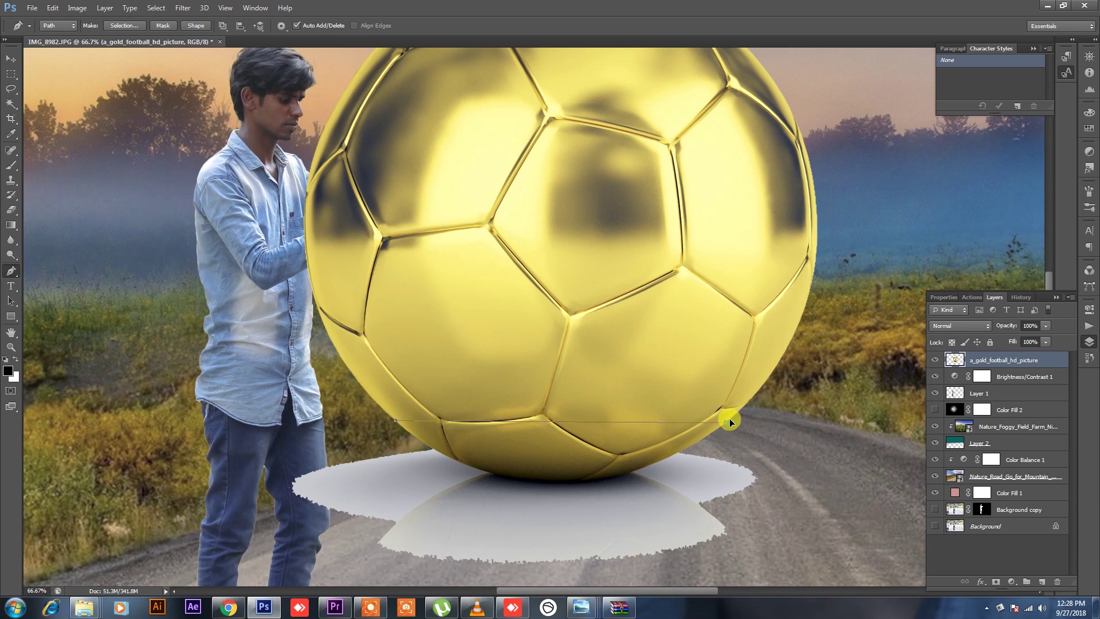
left_click_drag(727, 423, 908, 290)
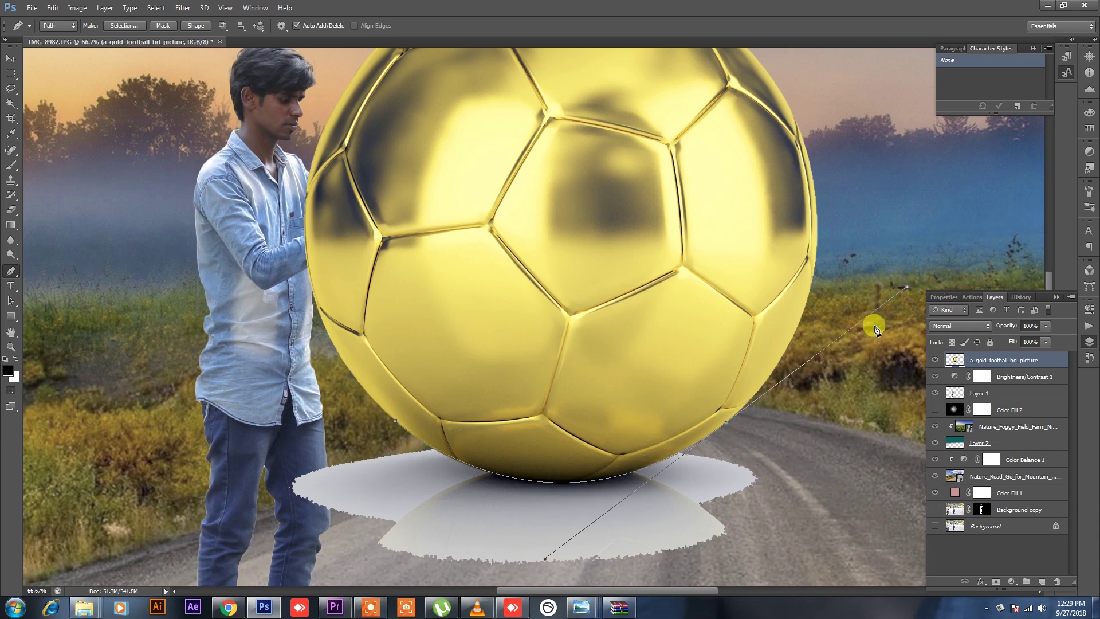
Step: Extend the path around the white shadow and close the outline
left_click(870, 455)
left_click(790, 576)
left_click(571, 574)
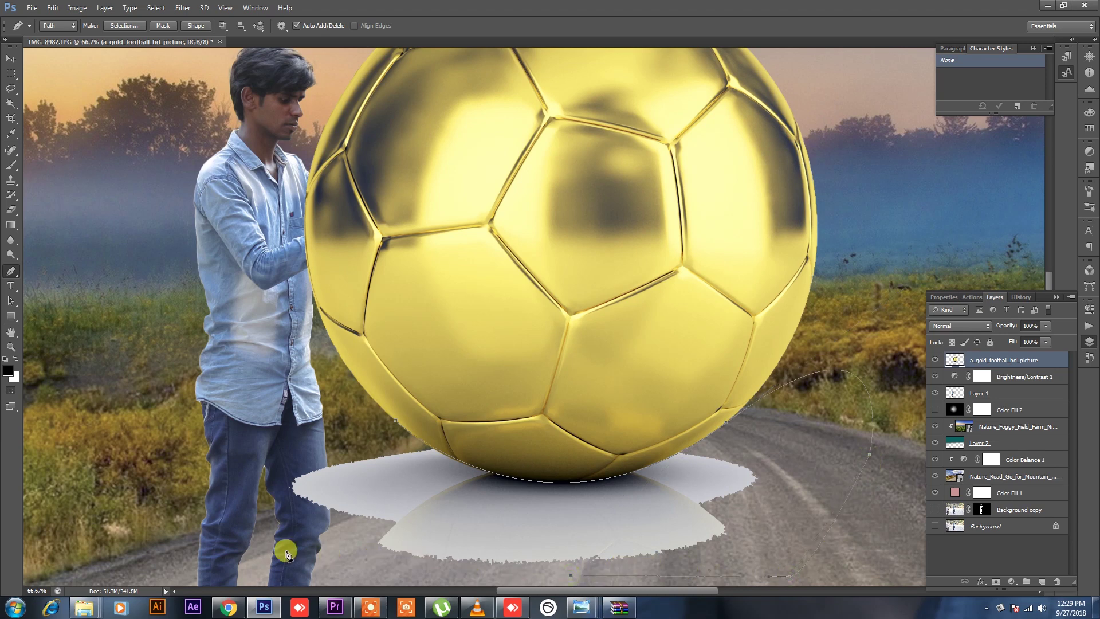
left_click(256, 551)
left_click(220, 481)
left_click(307, 435)
left_click(396, 424)
Step: Turn the outline into a selection and delete the white shadow
right_click(441, 467)
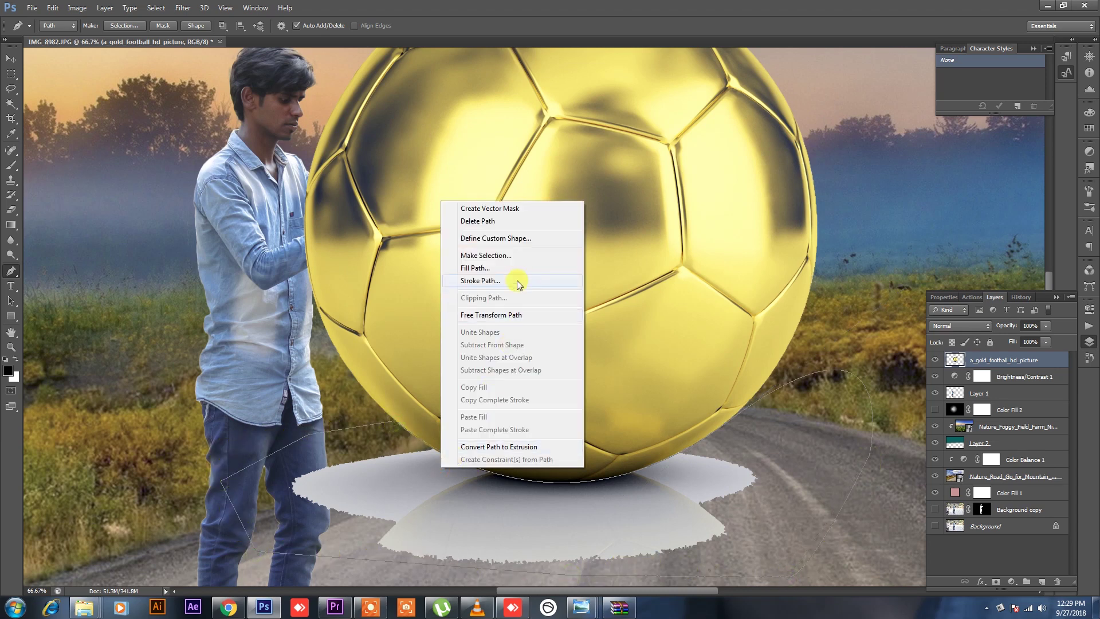
left_click(510, 261)
left_click(595, 183)
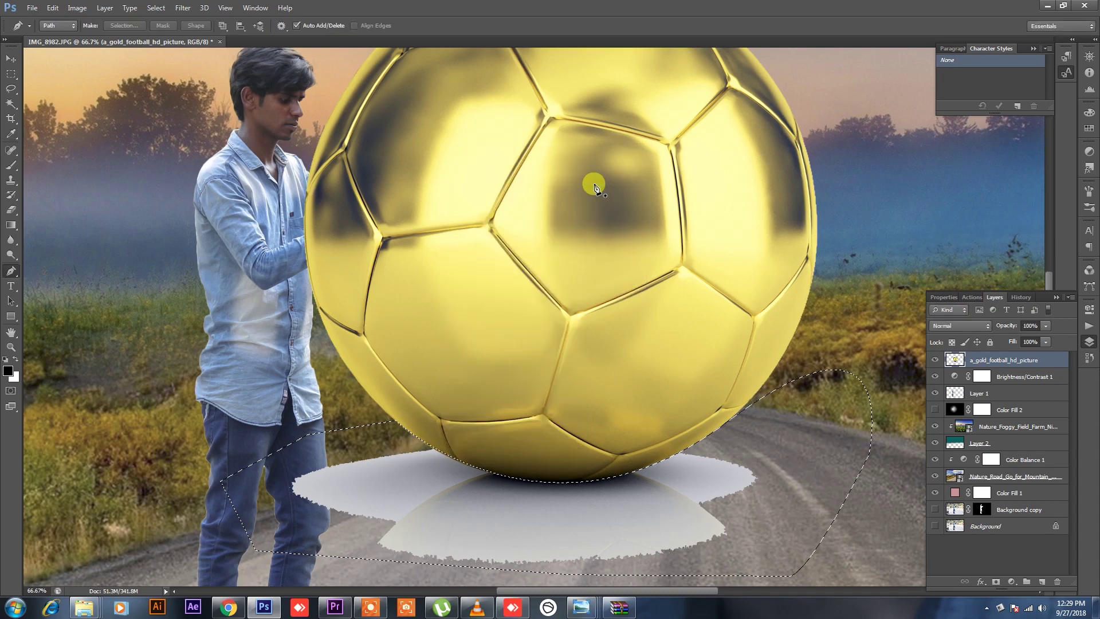
key("Delete")
Step: Deselect and zoom out to view the whole composition
right_click(398, 470)
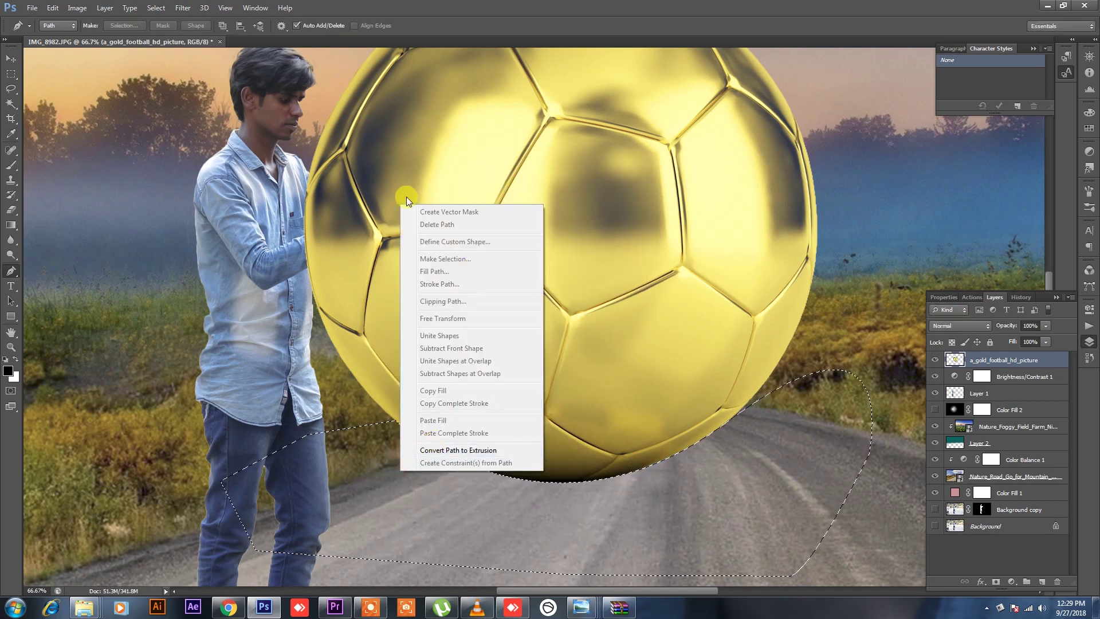
left_click(337, 279)
left_click(11, 73)
right_click(313, 64)
left_click(298, 84)
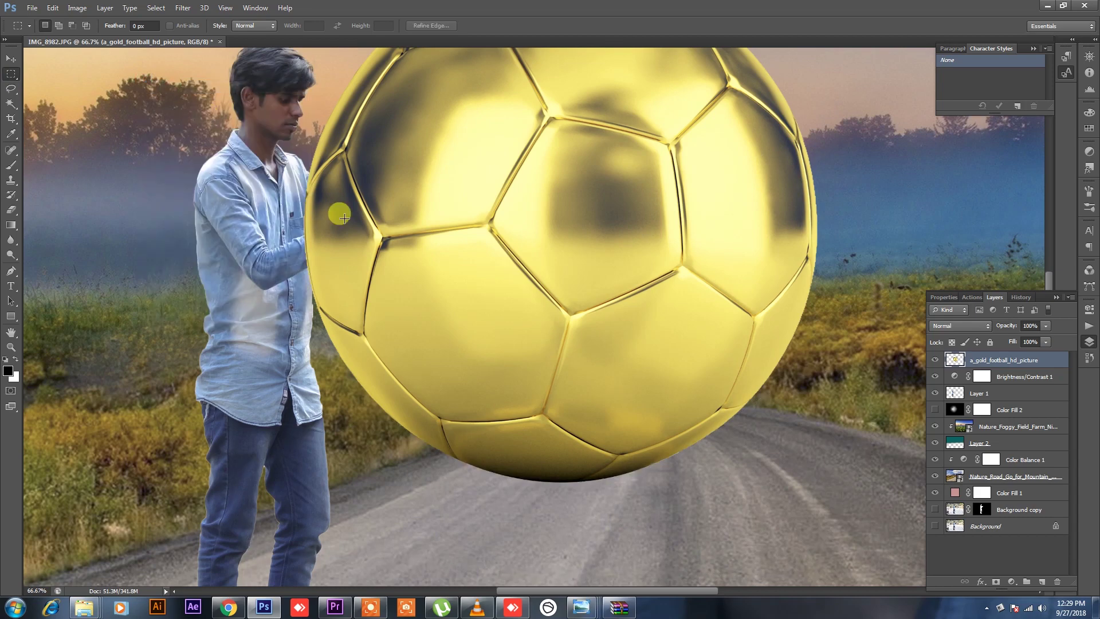
key("ctrl+minus")
key("ctrl+minus")
key("ctrl+minus")
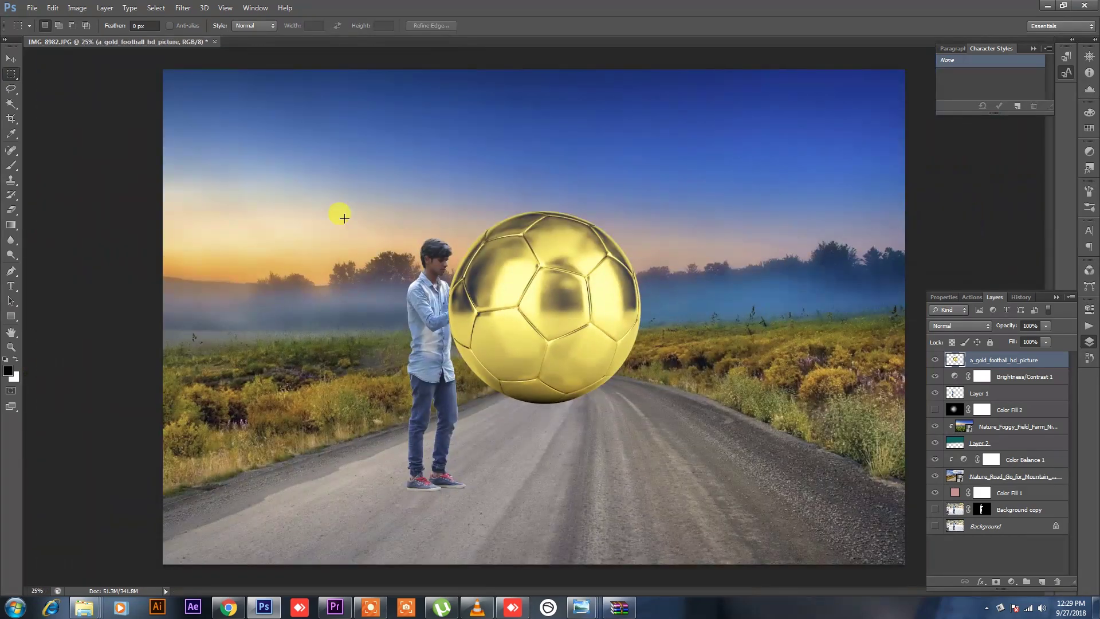
Step: Rotate the football about -45° and scale it to about 14%, placing it above the man's hands
key("ctrl+t")
left_click_drag(504, 298, 535, 324)
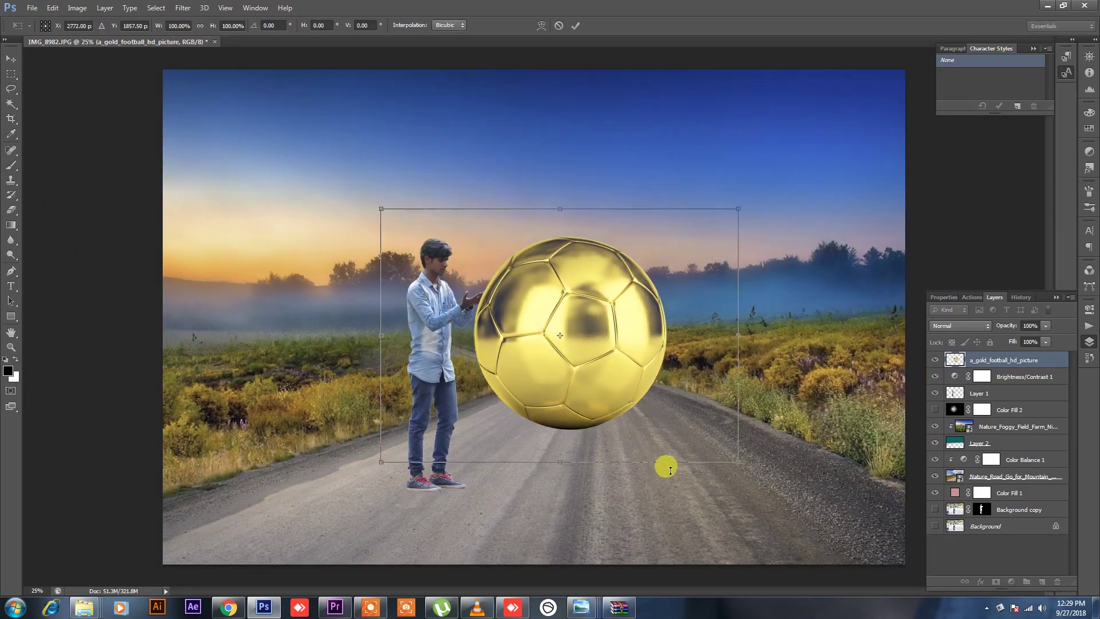
left_click_drag(688, 480, 731, 366)
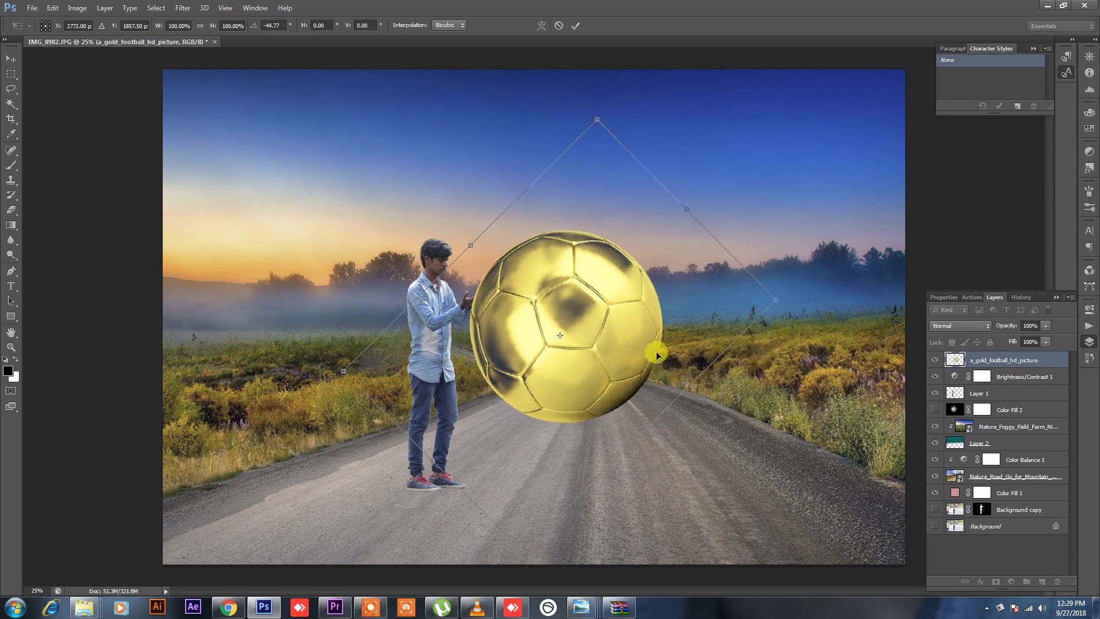
left_click_drag(656, 351, 671, 297)
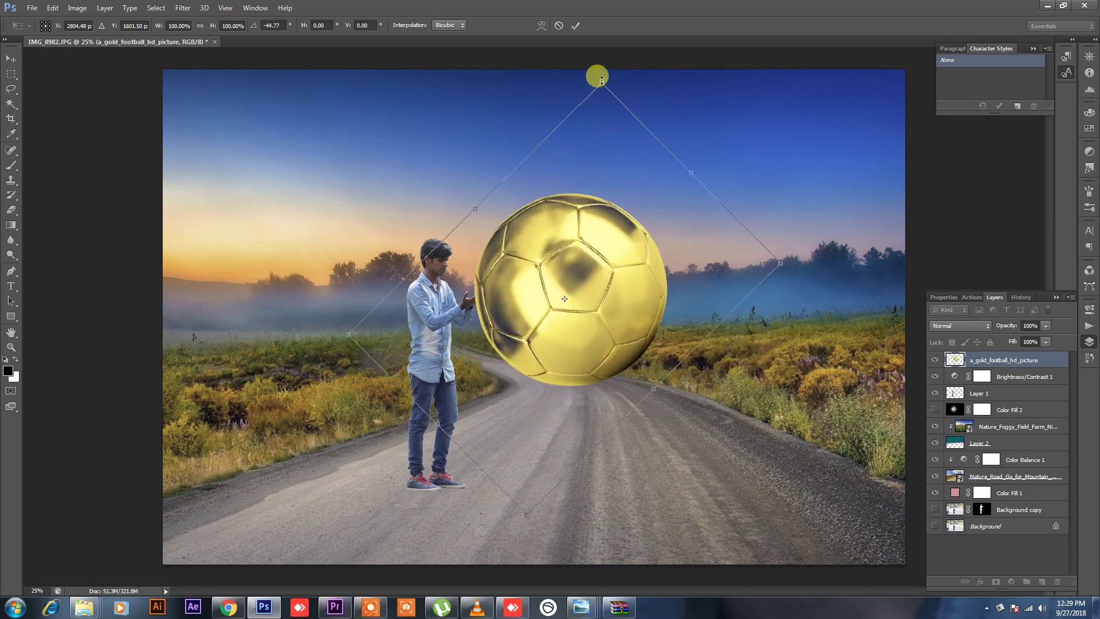
mouse_move(601, 83)
left_mouse_down()
mouse_move(555, 207)
mouse_move(566, 271)
mouse_move(553, 367)
left_mouse_up()
mouse_move(541, 312)
left_mouse_down()
mouse_move(493, 207)
mouse_move(482, 268)
left_mouse_up()
key("ctrl+z")
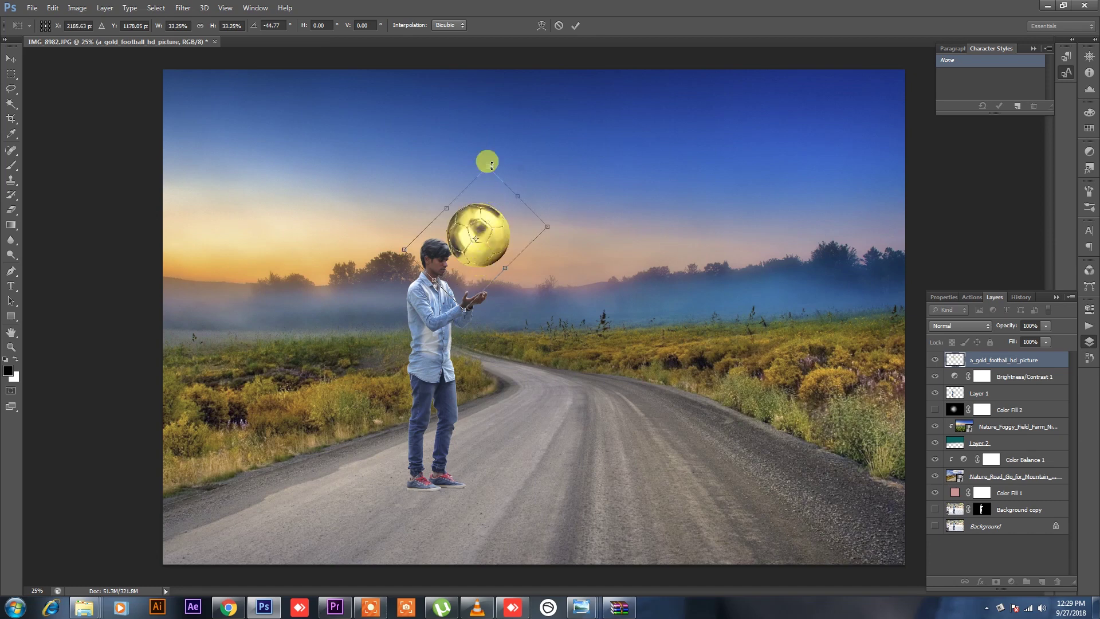
left_click_drag(492, 166, 474, 248)
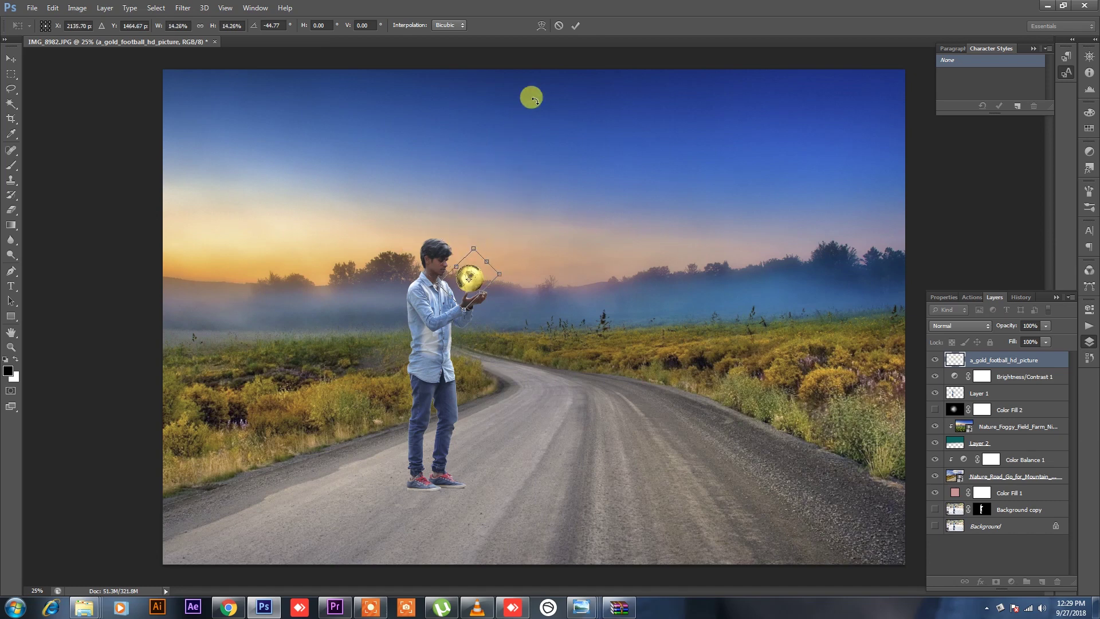
left_click(575, 25)
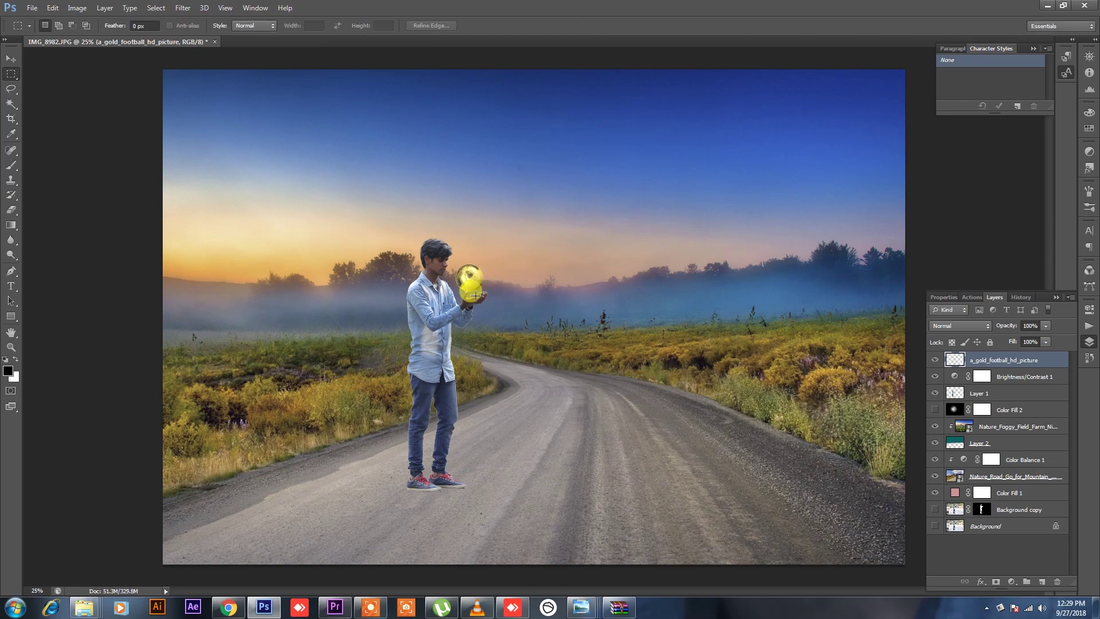
left_click(474, 295, "ctrl")
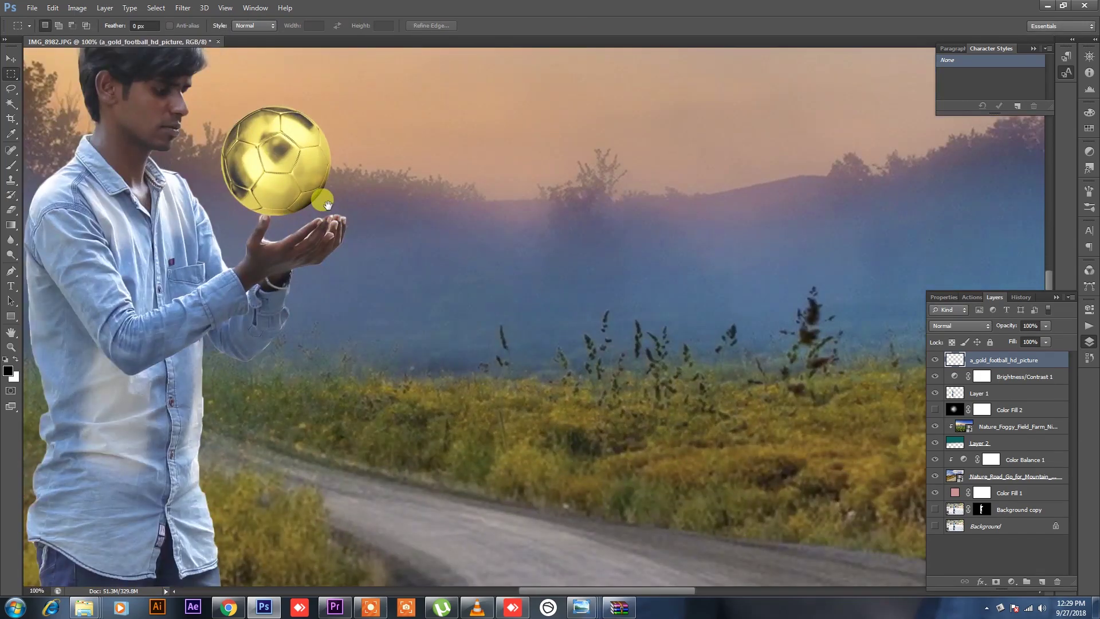
Step: Move the football layer beneath Layer 1 and nudge the ball slightly down-right into his palm
left_click_drag(328, 204, 440, 284)
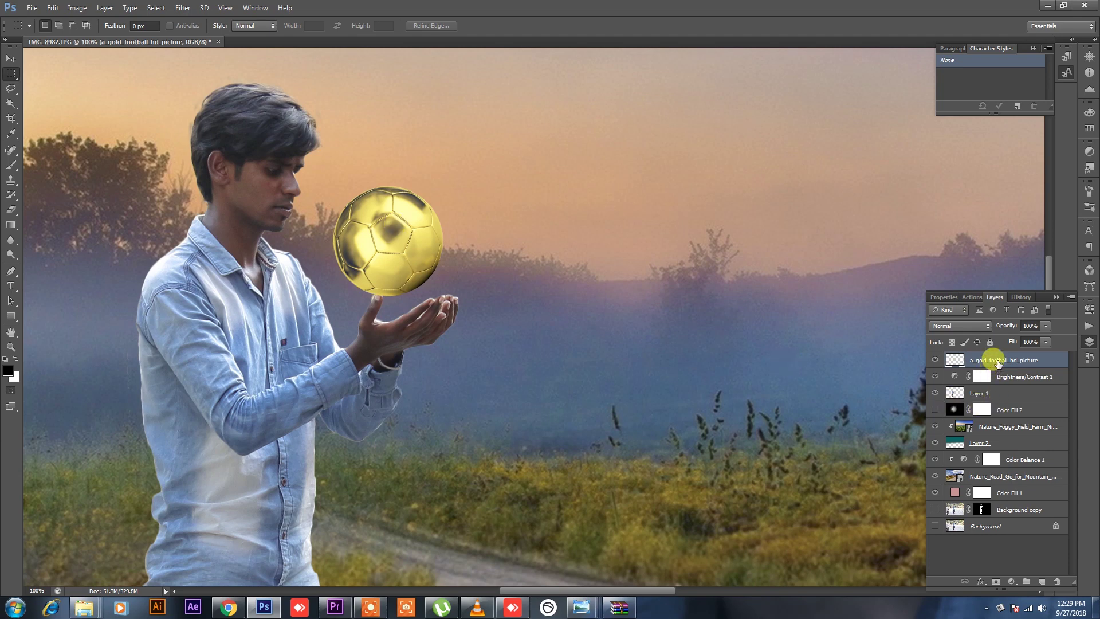
left_click_drag(997, 363, 1000, 406)
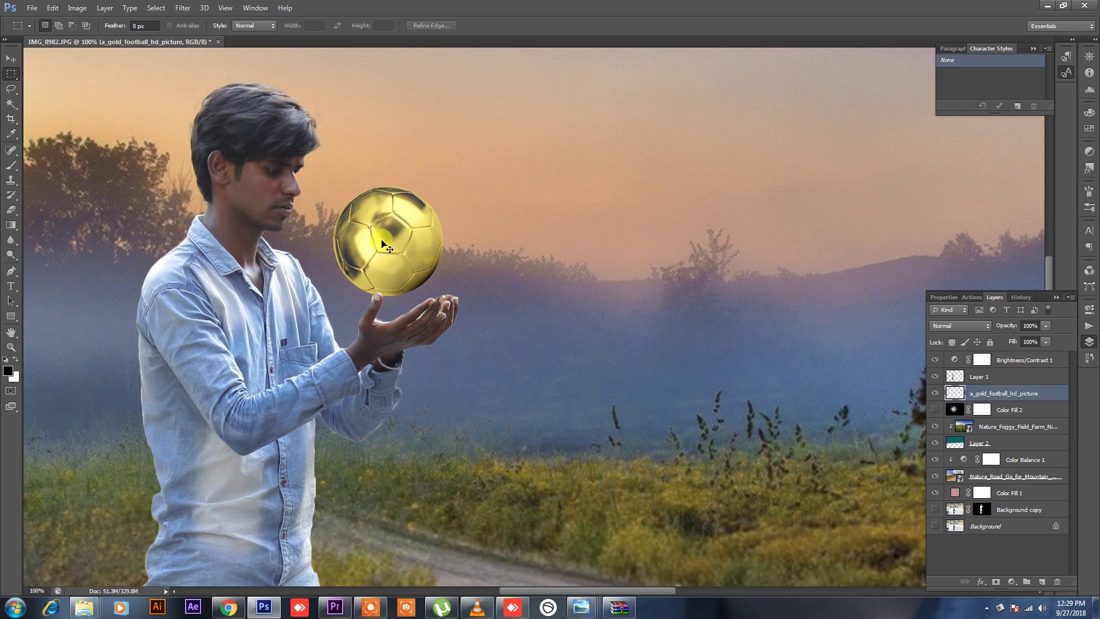
key("ctrl+t")
left_click_drag(385, 236, 387, 238)
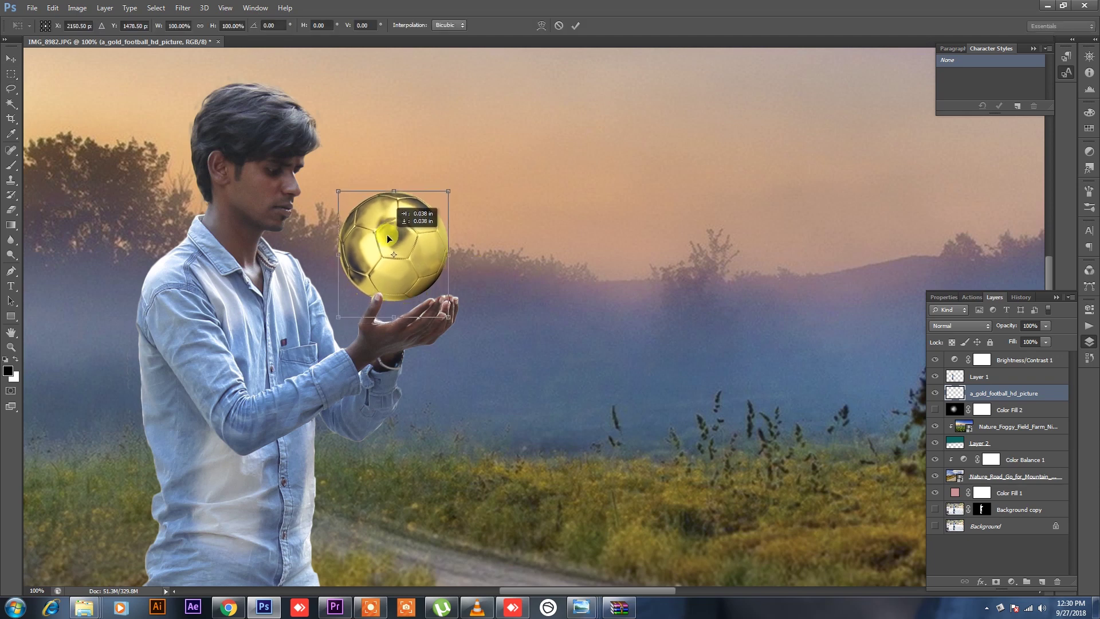
left_click(576, 26)
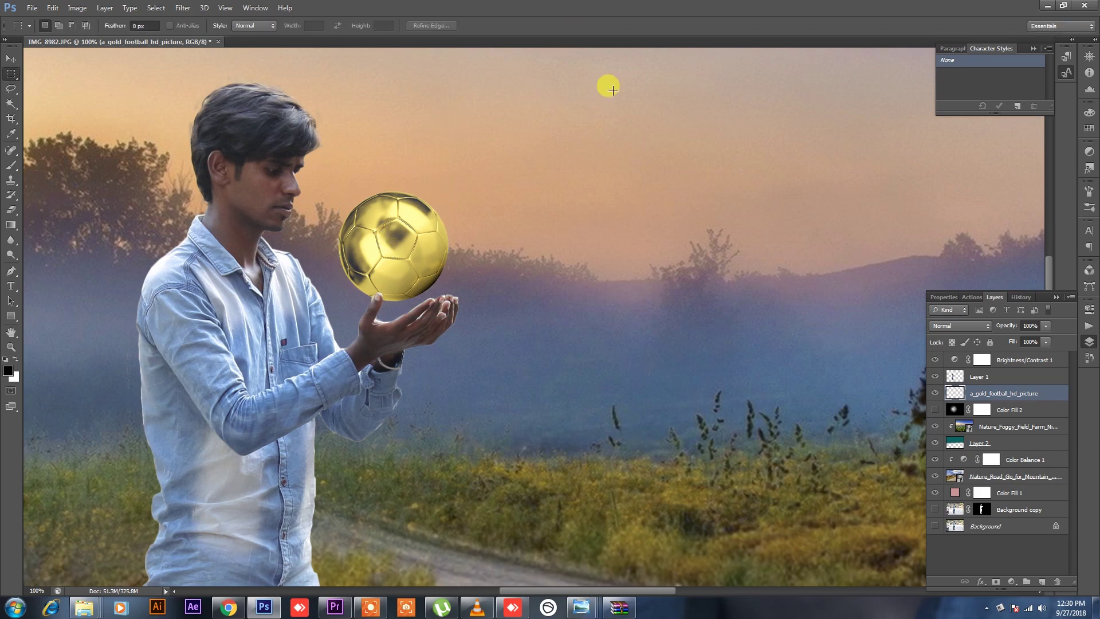
key("ctrl+minus")
key("ctrl+minus")
key("ctrl+minus")
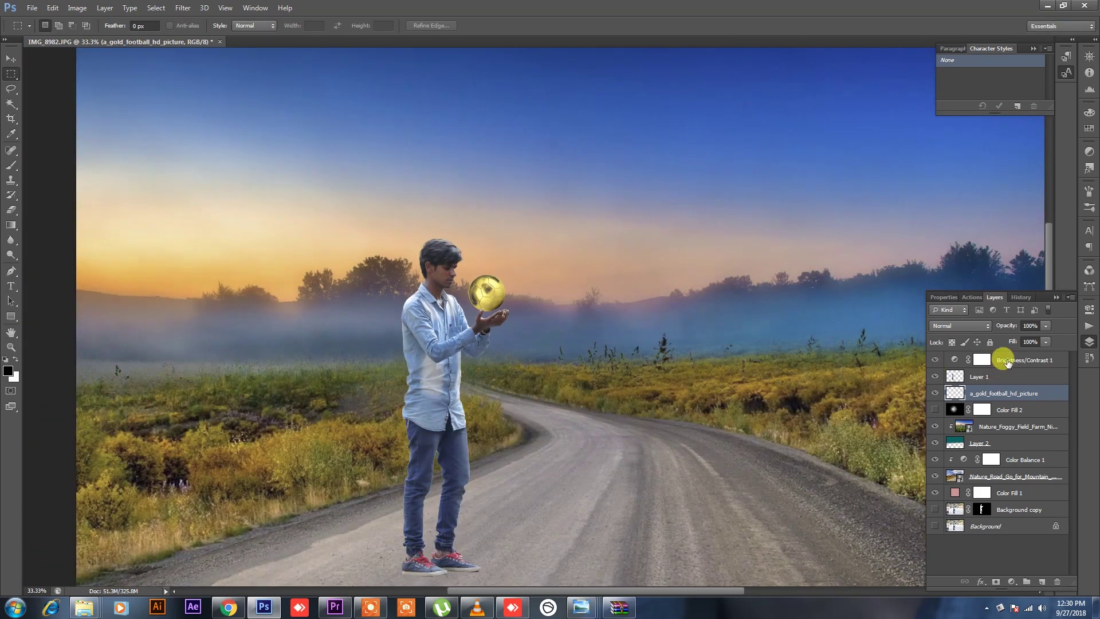
Step: Add a second Brightness/Contrast layer with brightness lowered to about -108
left_click(1007, 361)
left_click(1012, 580)
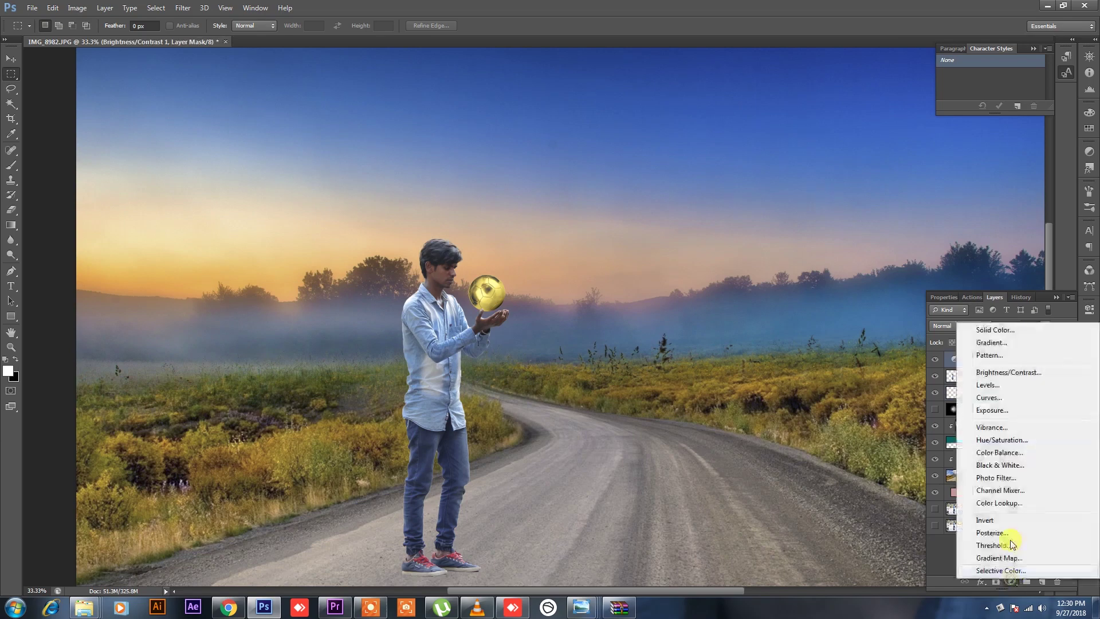
left_click(1007, 374)
mouse_move(974, 361)
left_mouse_down()
mouse_move(946, 362)
mouse_move(1050, 391)
left_mouse_up()
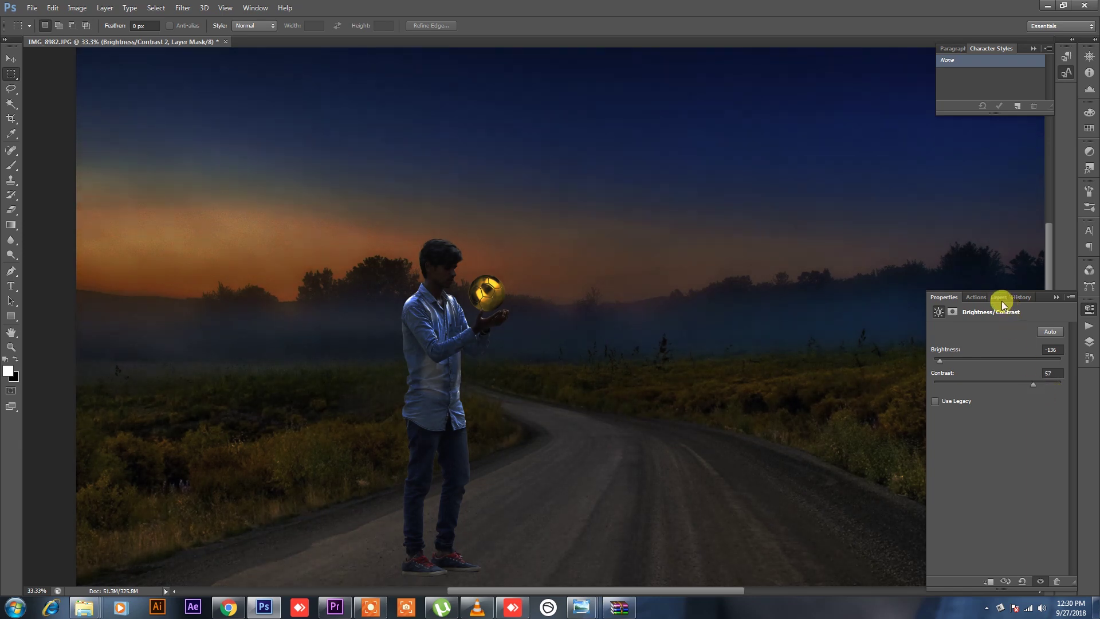
left_click_drag(950, 360, 962, 382)
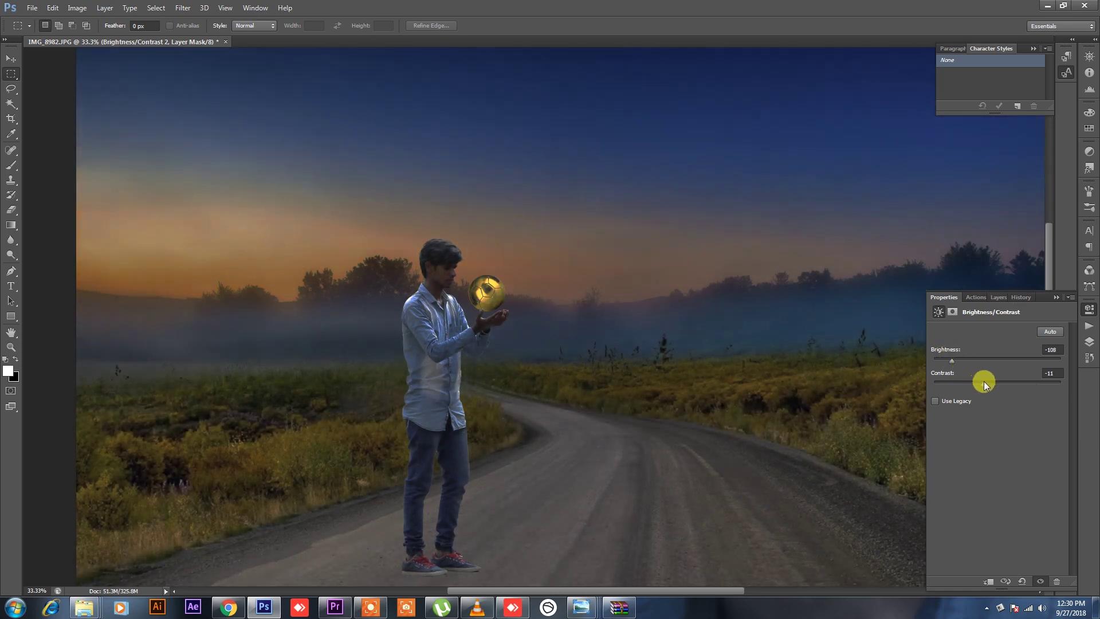
left_click(998, 297)
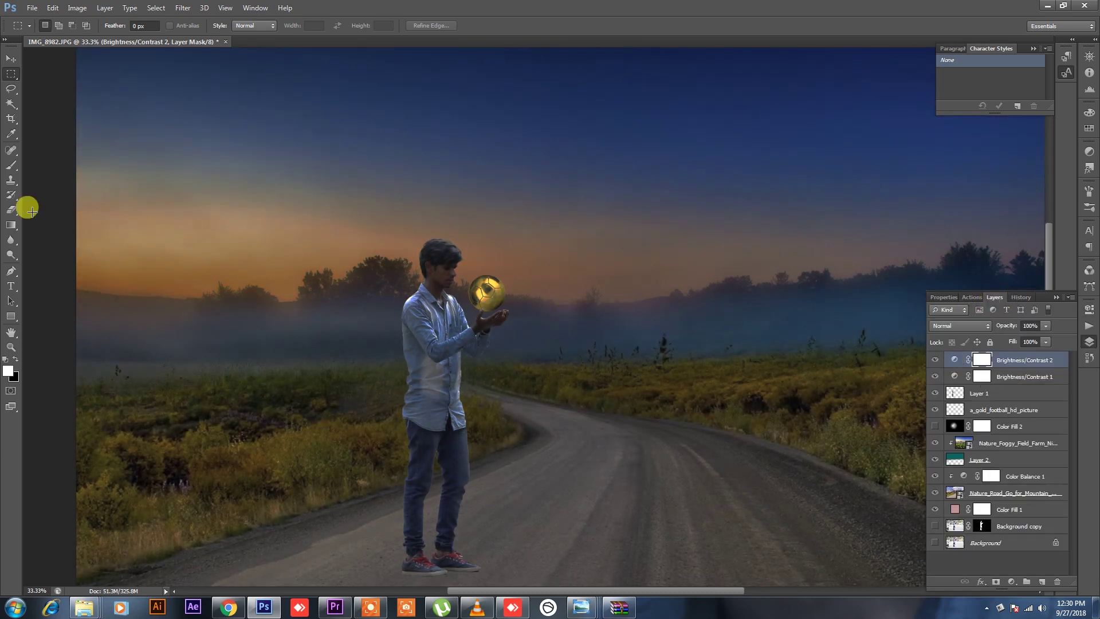
Step: Erase its mask around the ball with a smaller eraser to leave a glow
left_click(11, 209)
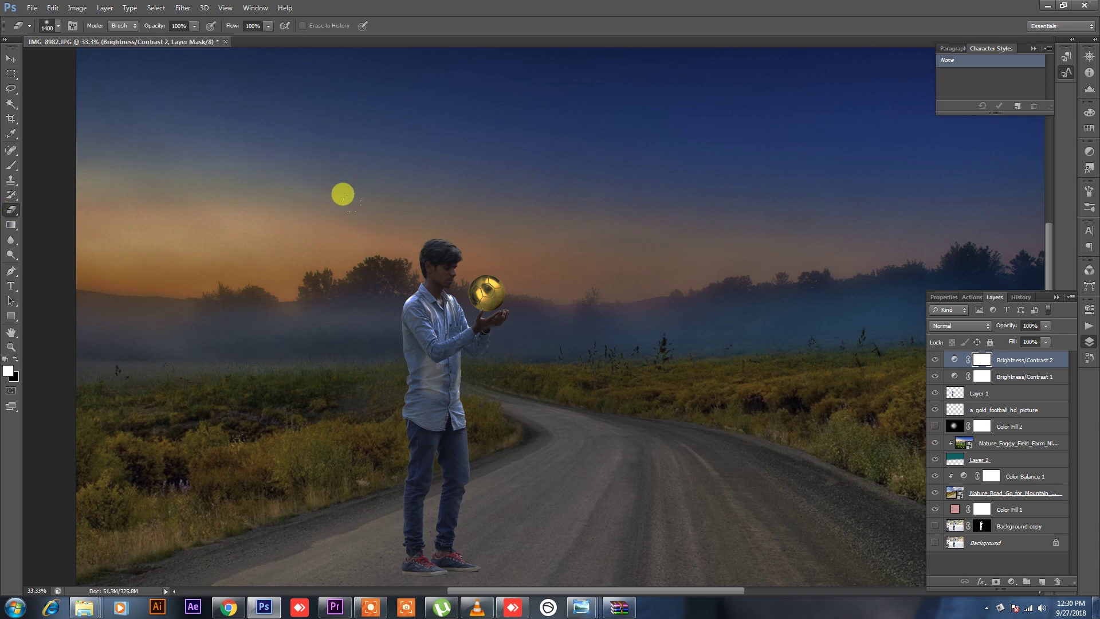
key("bracketleft")
key("bracketleft")
key("bracketleft")
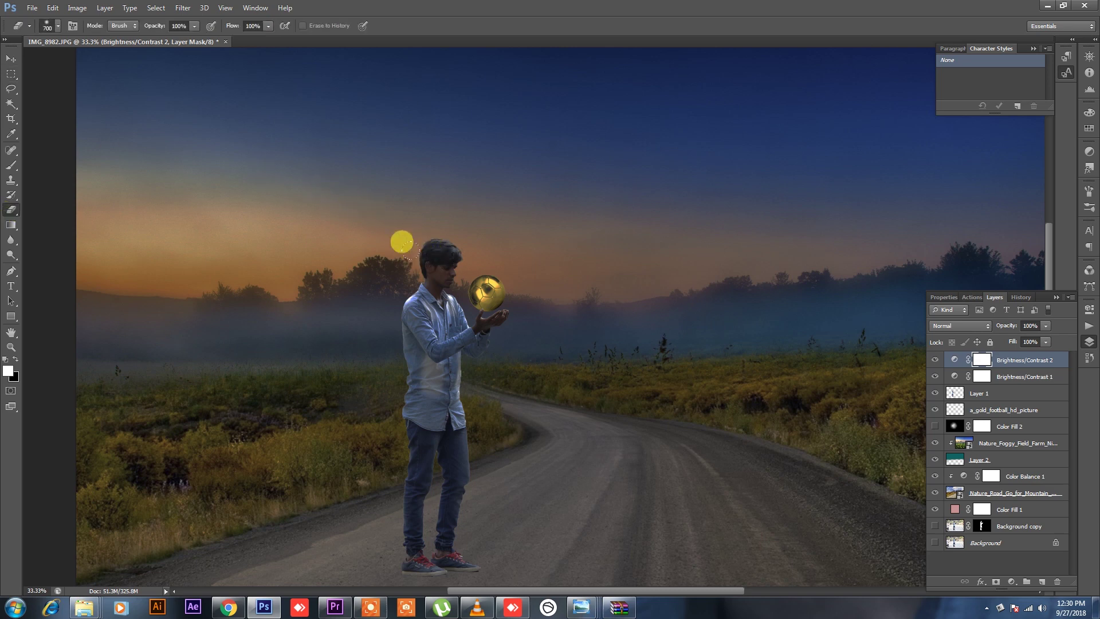
left_click_drag(394, 234, 400, 255)
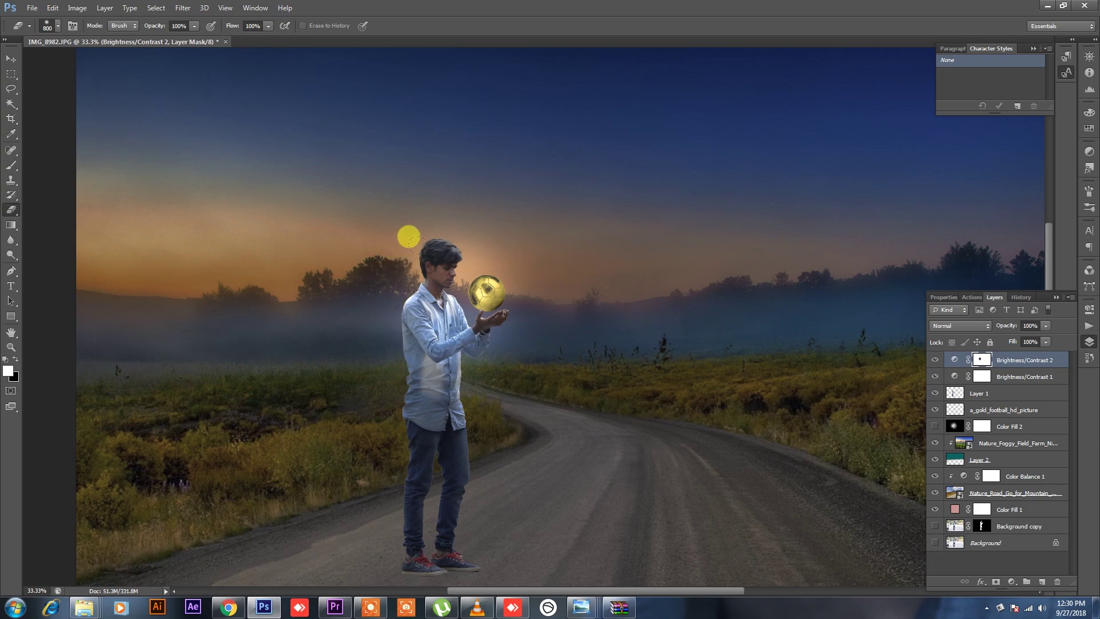
key("ctrl+plus")
key("ctrl+plus")
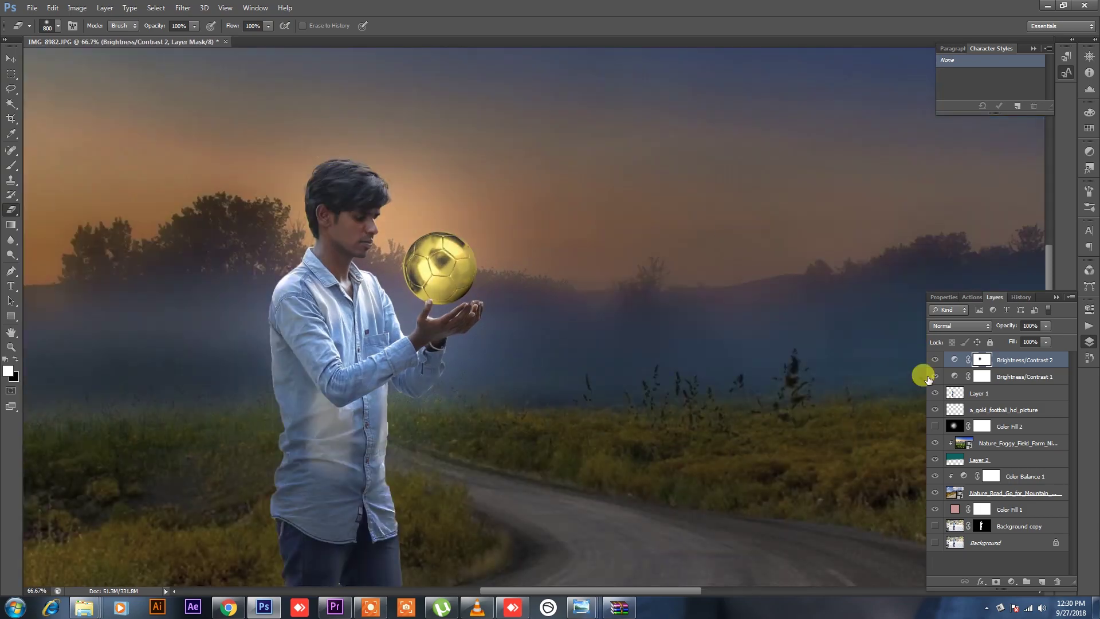
Step: Add a black Solid Color fill layer above Color Fill 2
left_click(1008, 377)
left_click(935, 360)
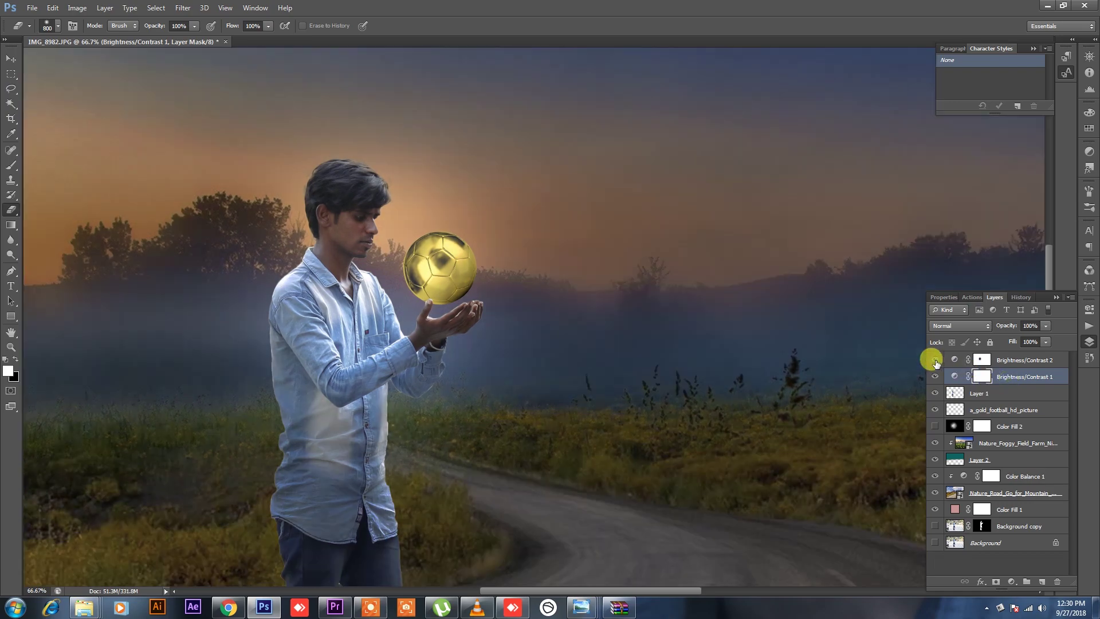
left_click(1010, 395)
left_click(1003, 375)
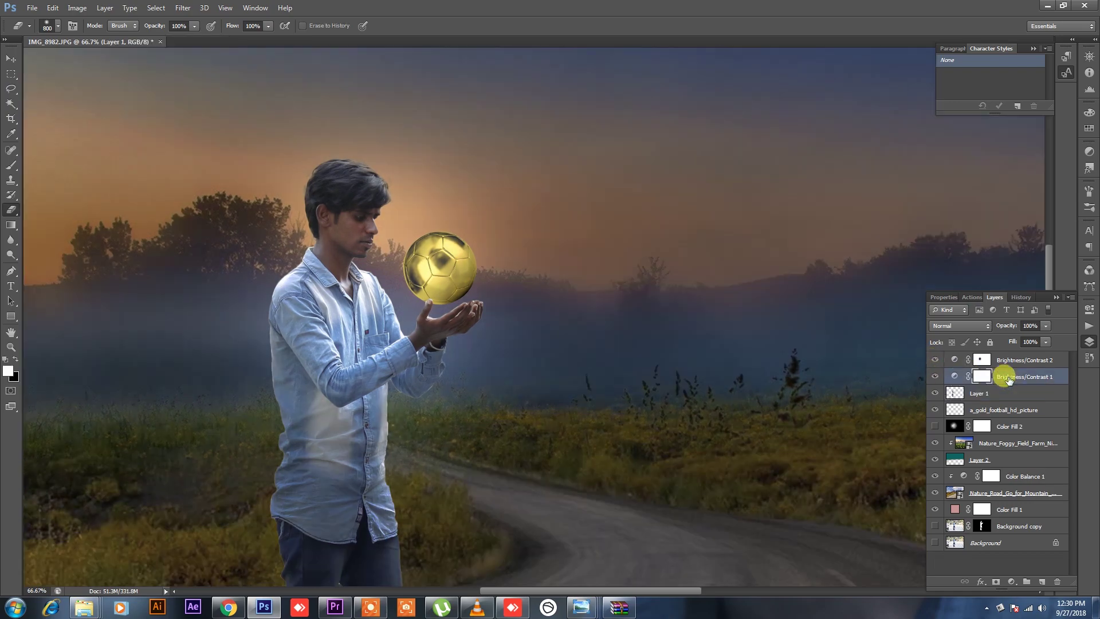
left_click(1004, 443)
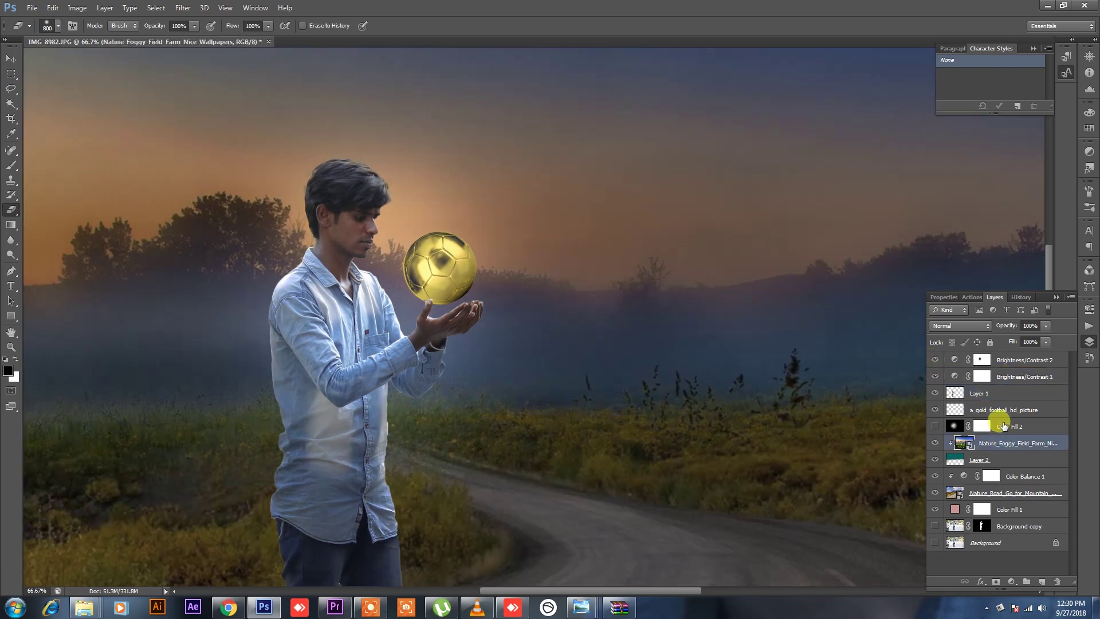
left_click(1003, 426)
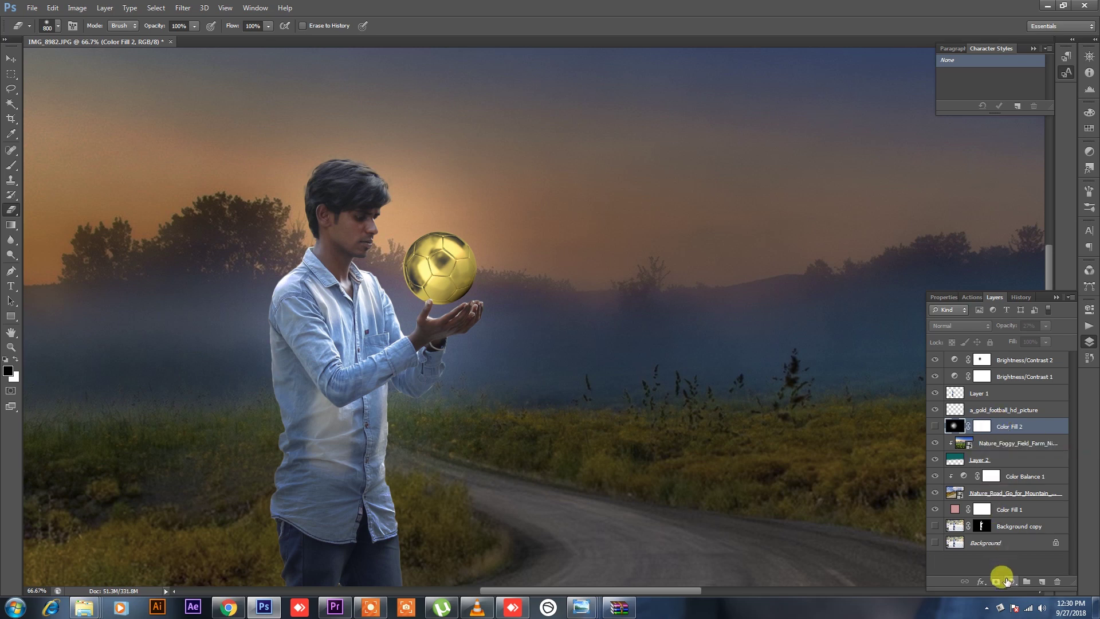
left_click(1011, 581)
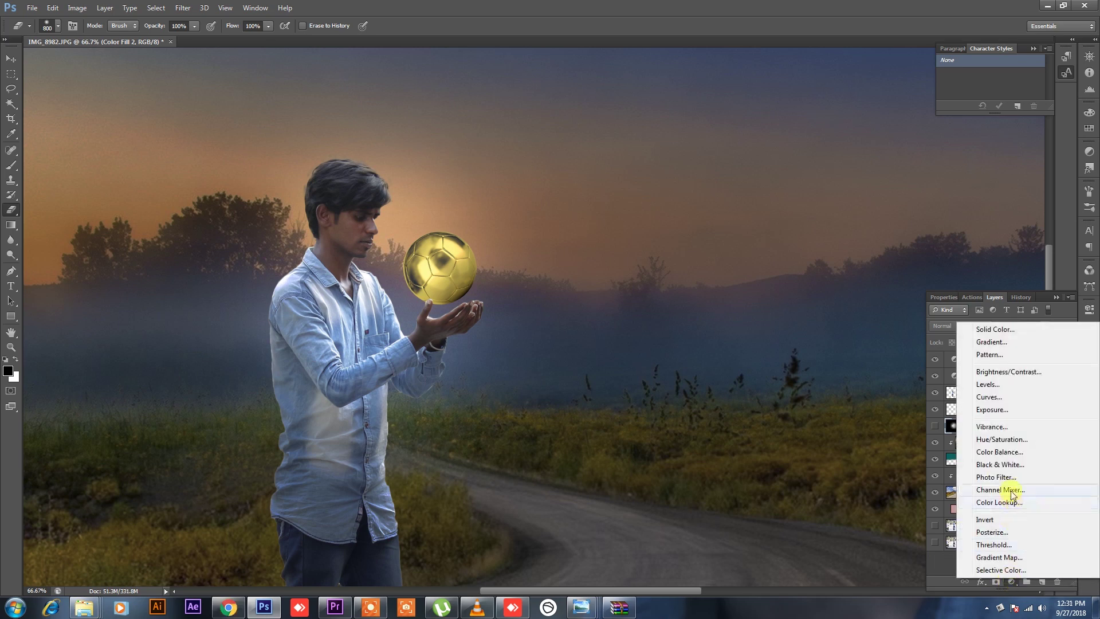
left_click(995, 329)
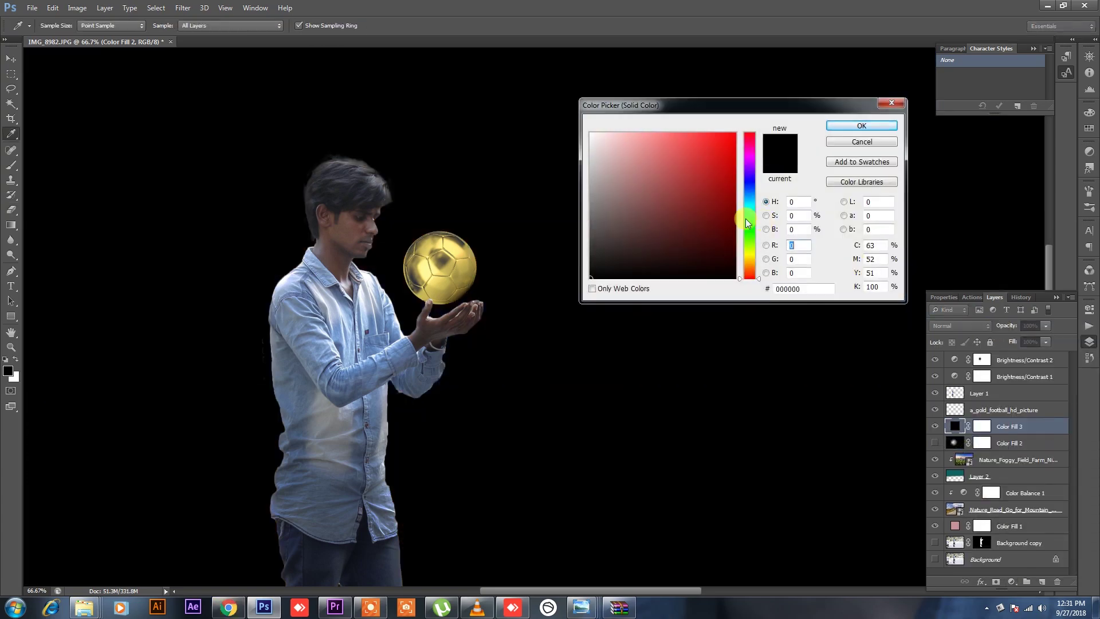
left_click(840, 125)
Step: Rasterize the black fill and erase a soft opening around the figure with a large eraser
key("e")
key("ctrl+minus")
key("ctrl+minus")
key("ctrl+minus")
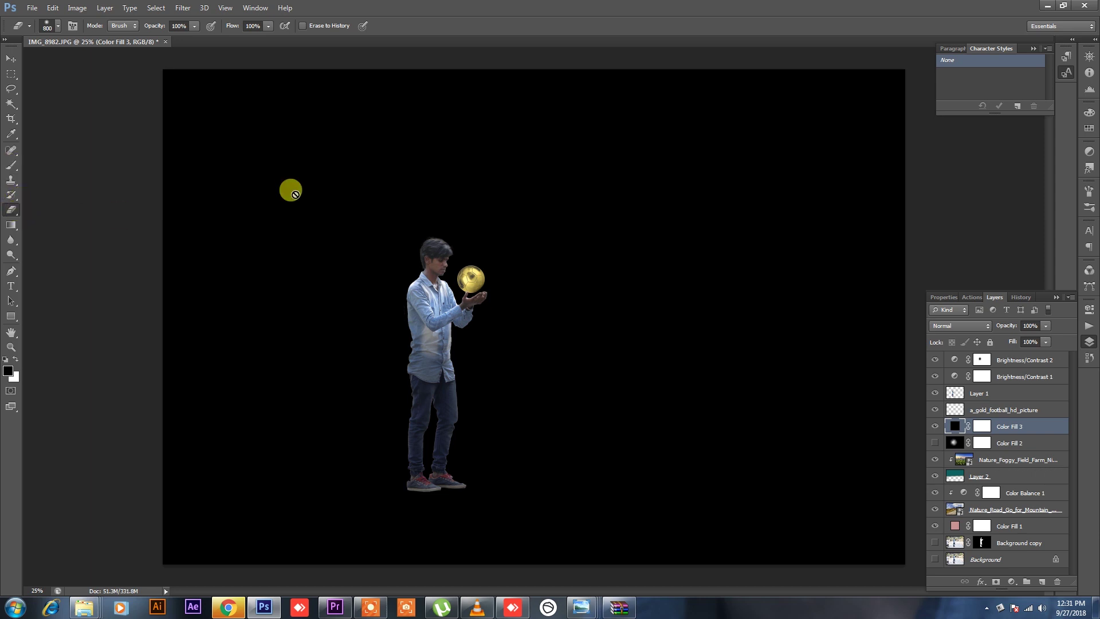
left_click(333, 216)
left_click(509, 234)
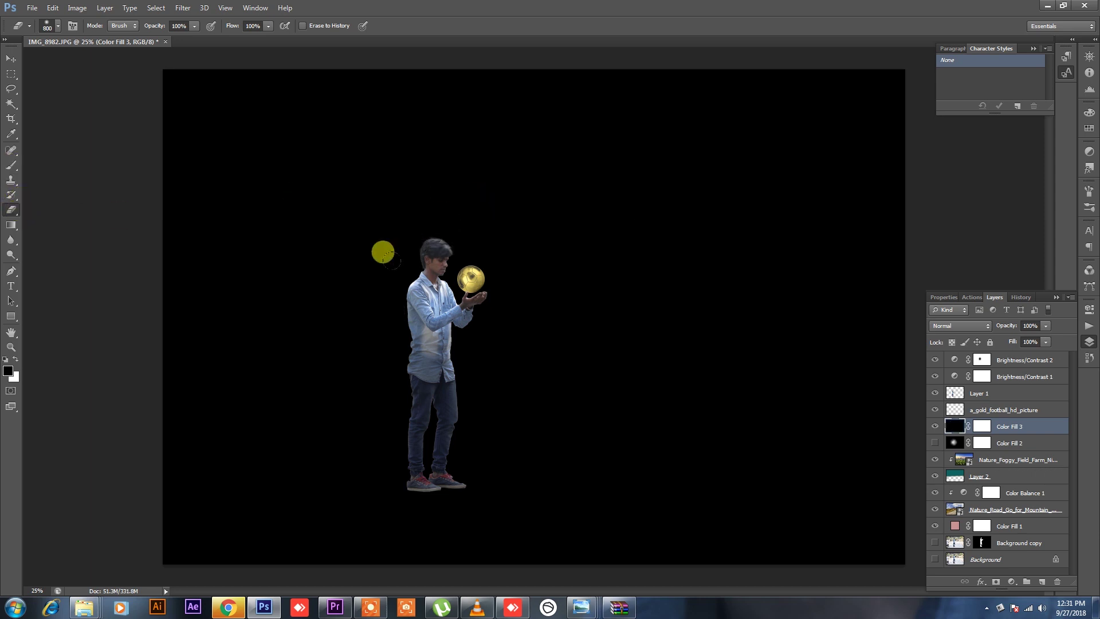
key("bracketright")
key("bracketright")
key("bracketright")
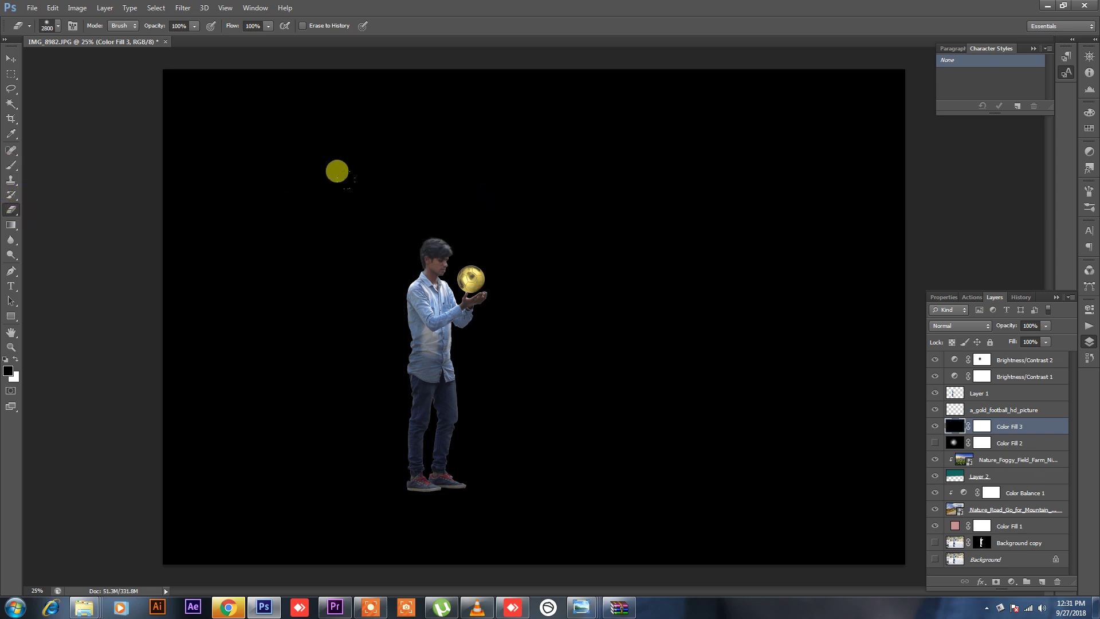
key("bracketright")
key("bracketright")
key("bracketright")
left_click(512, 325)
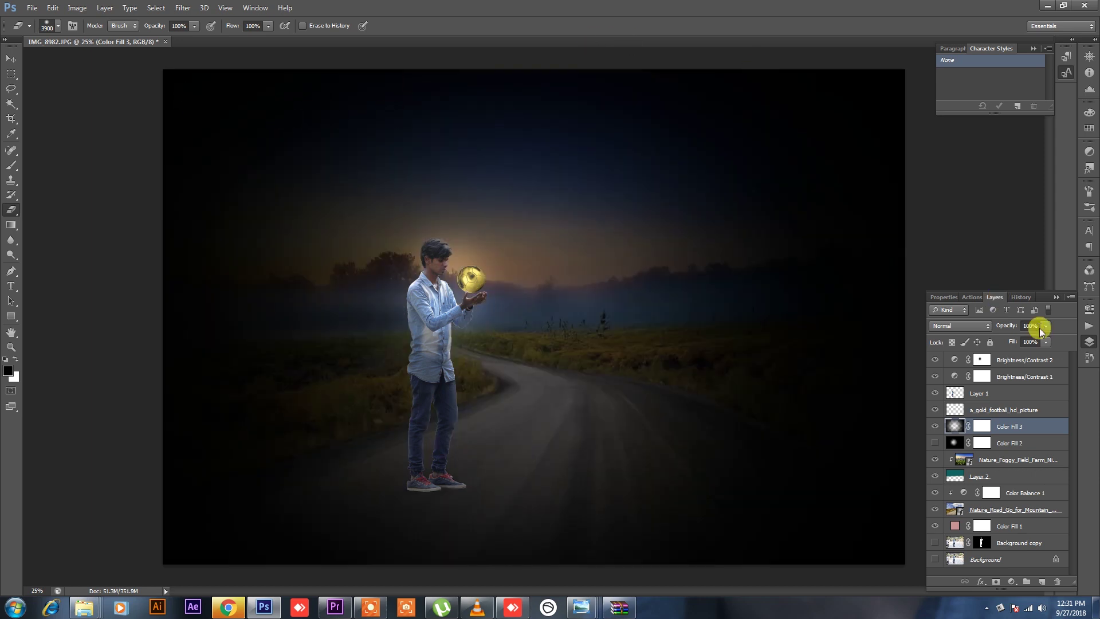
Step: Set the black fill to 75% opacity and hide Brightness/Contrast 2
left_click_drag(1040, 340, 1025, 342)
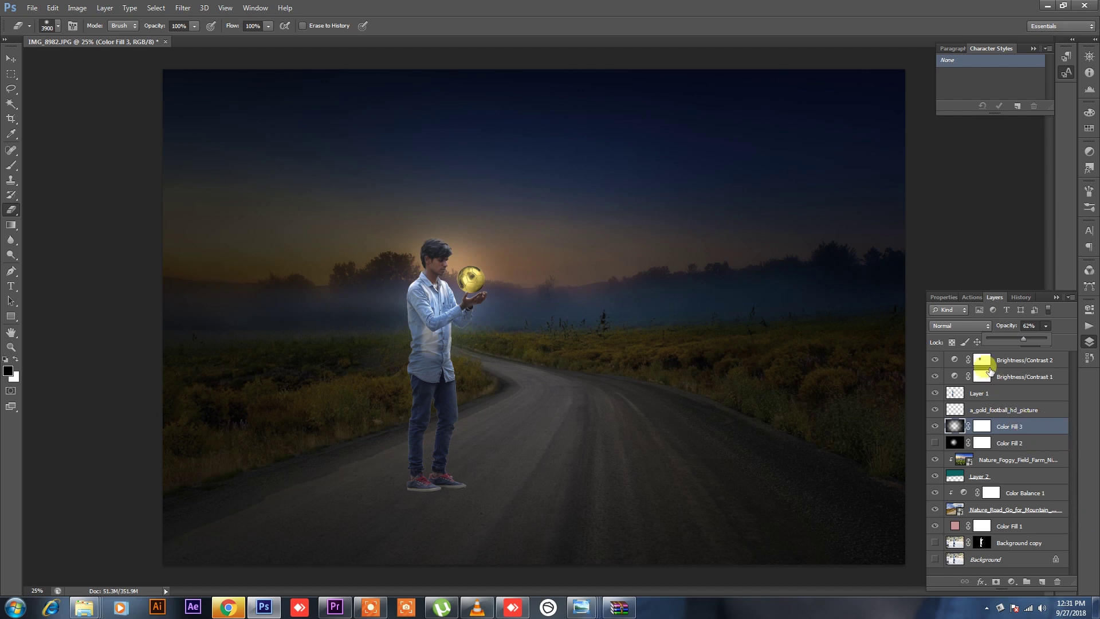
left_click(941, 361)
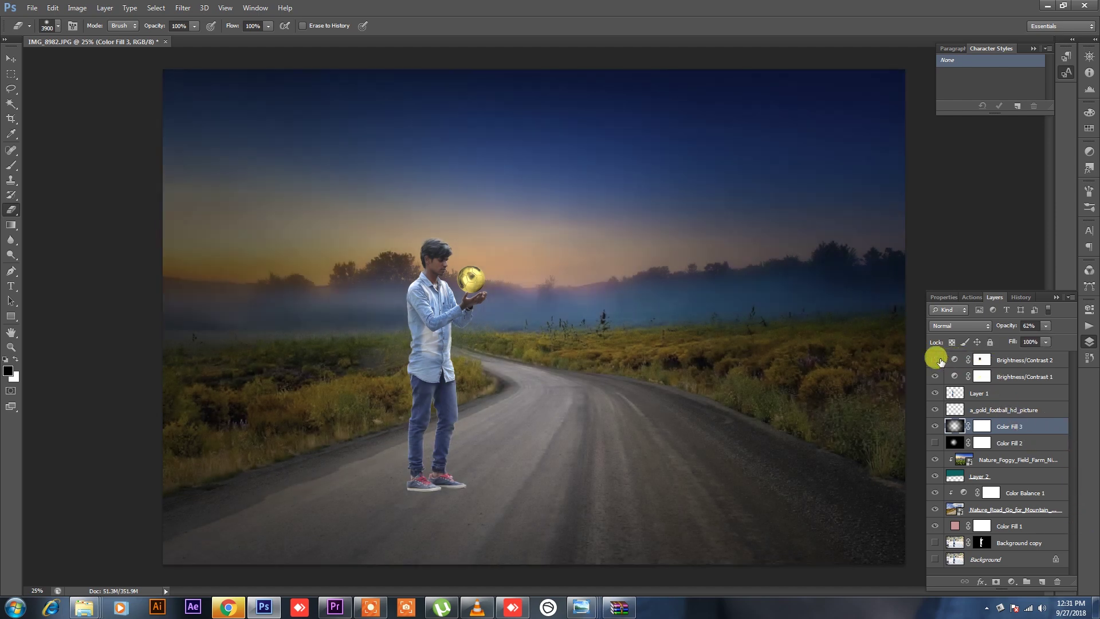
left_click(935, 360)
left_click(935, 360)
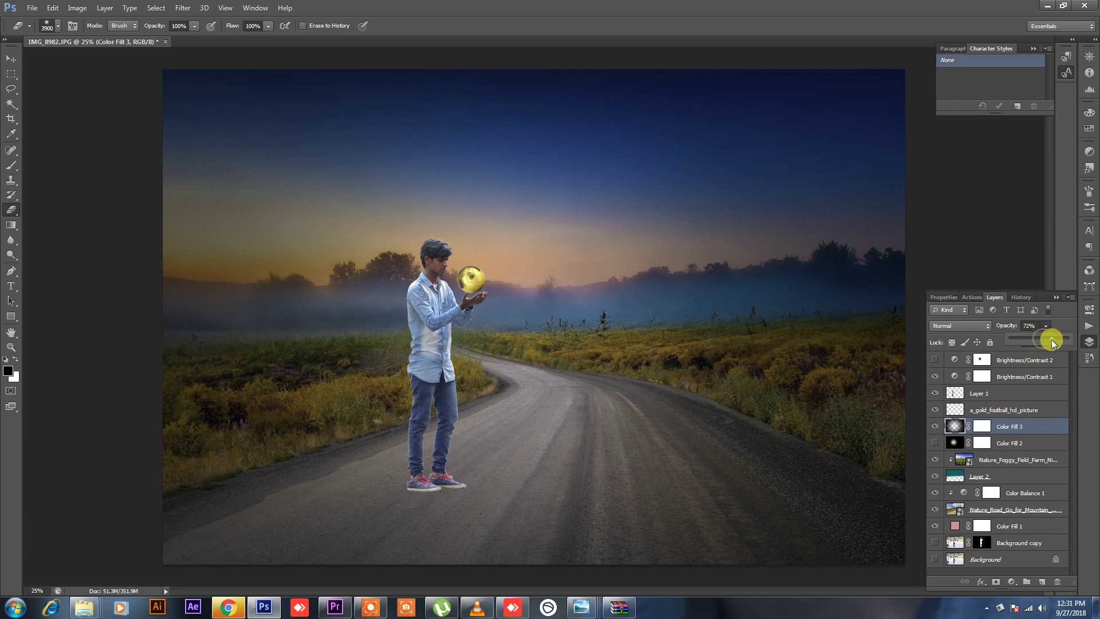
left_click_drag(1052, 341, 1057, 342)
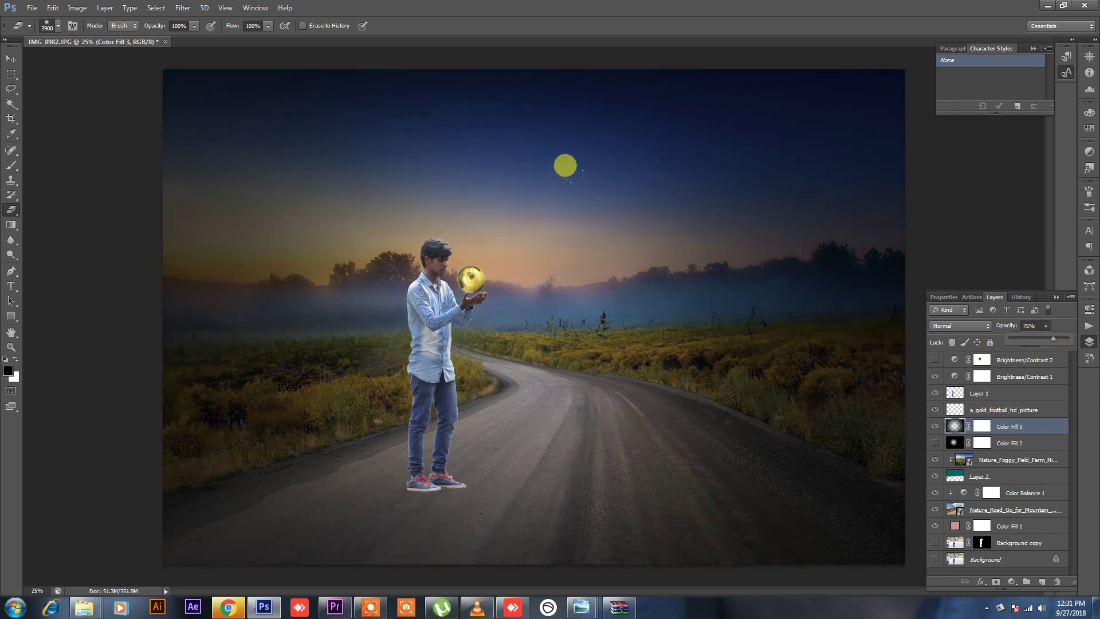
left_click(1008, 383)
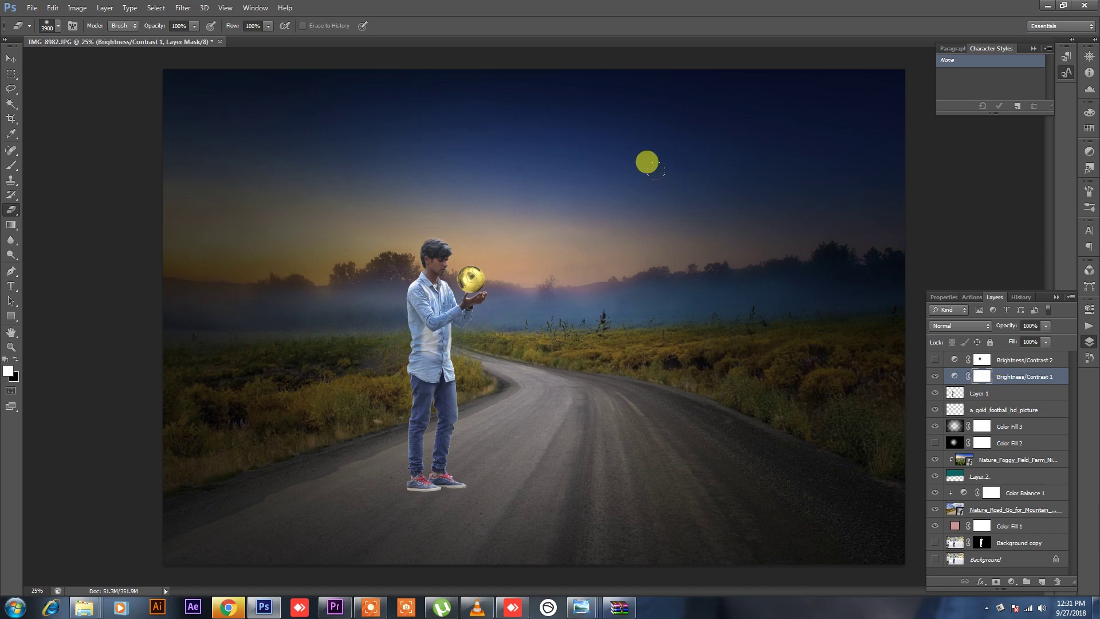
key("ctrl+plus")
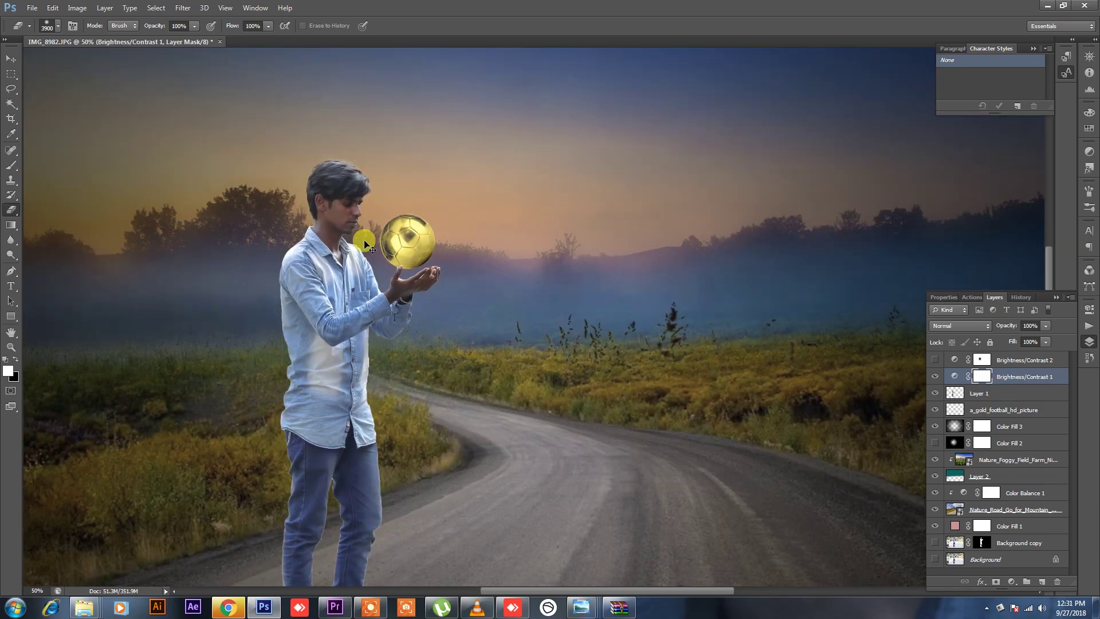
Step: Add a new Layer 3 above Layer 1 and load the man's outline as a selection
key("ctrl+plus")
left_click_drag(375, 244, 447, 290)
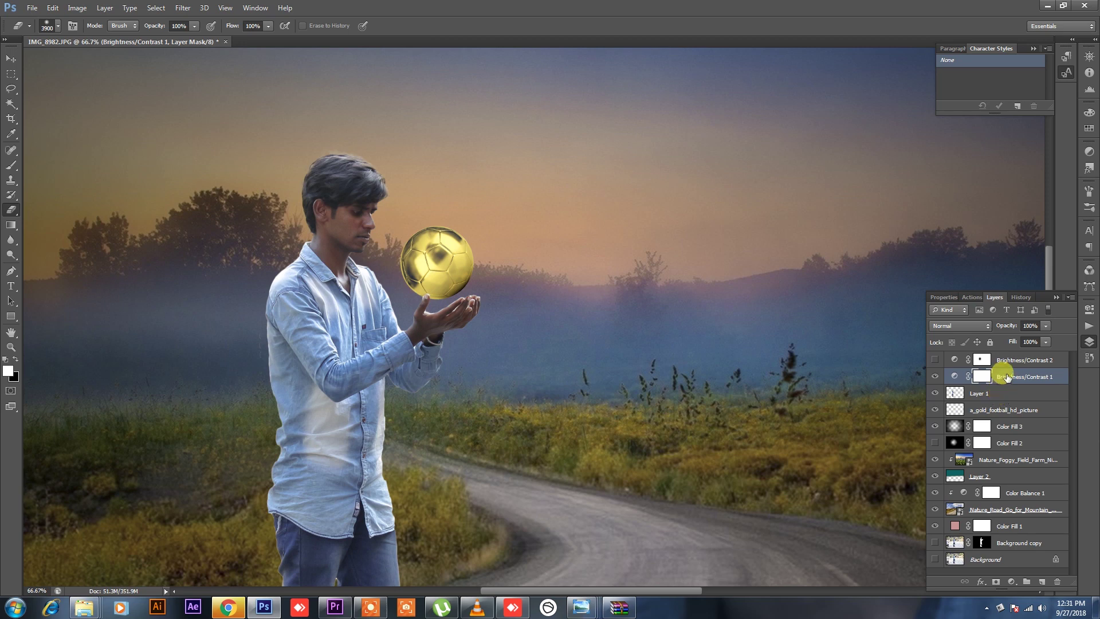
left_click(1007, 378)
left_click(1010, 397)
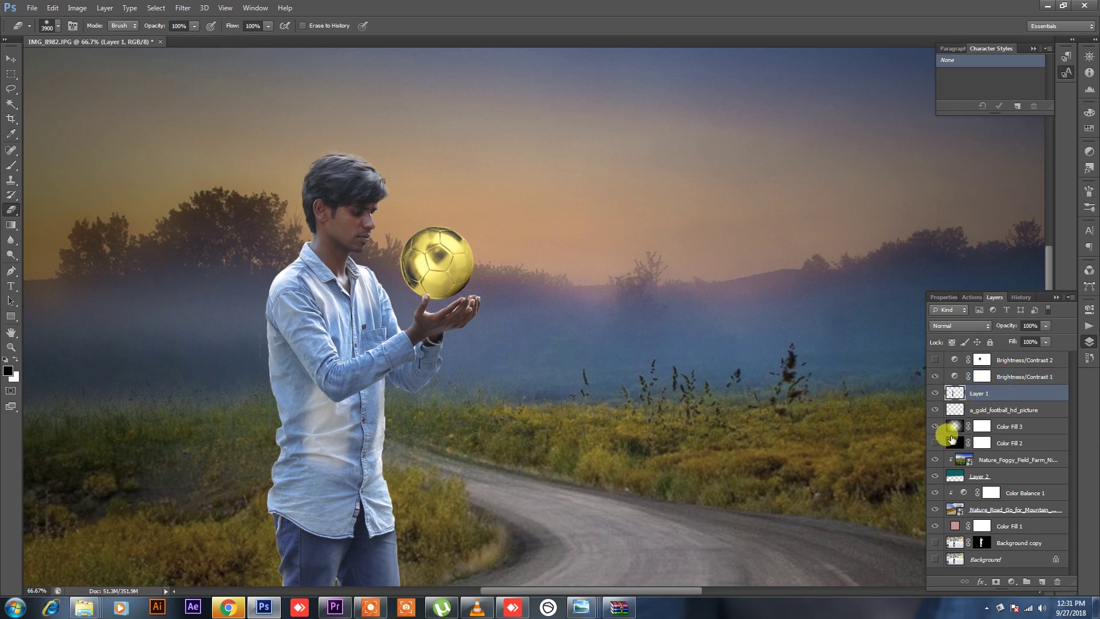
left_click(1042, 581)
left_click_drag(969, 446, 960, 416)
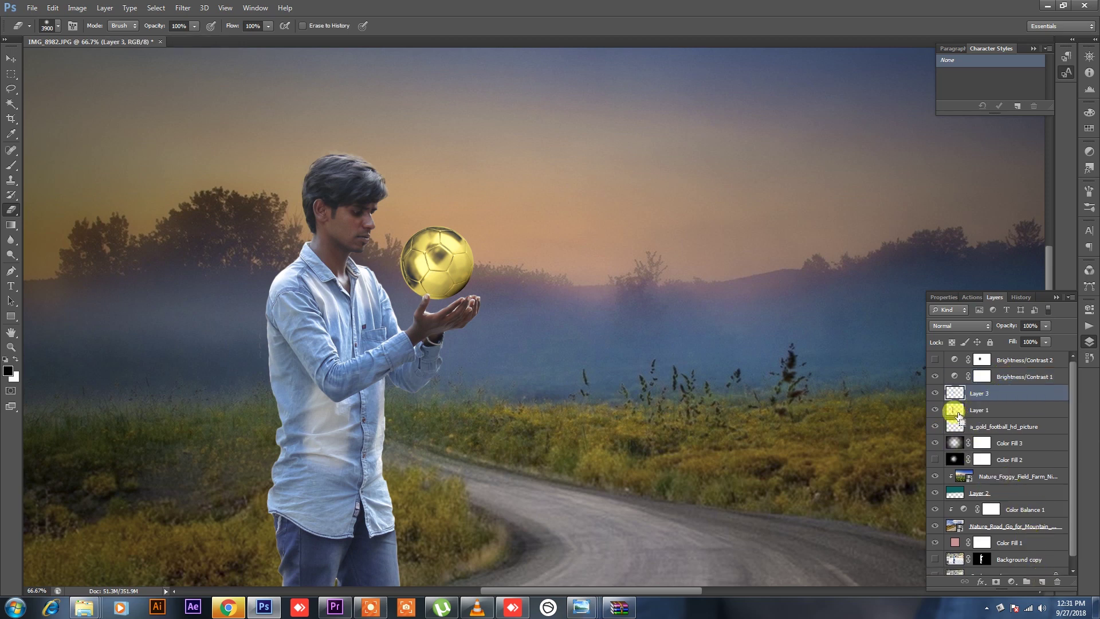
left_click(955, 410, "ctrl")
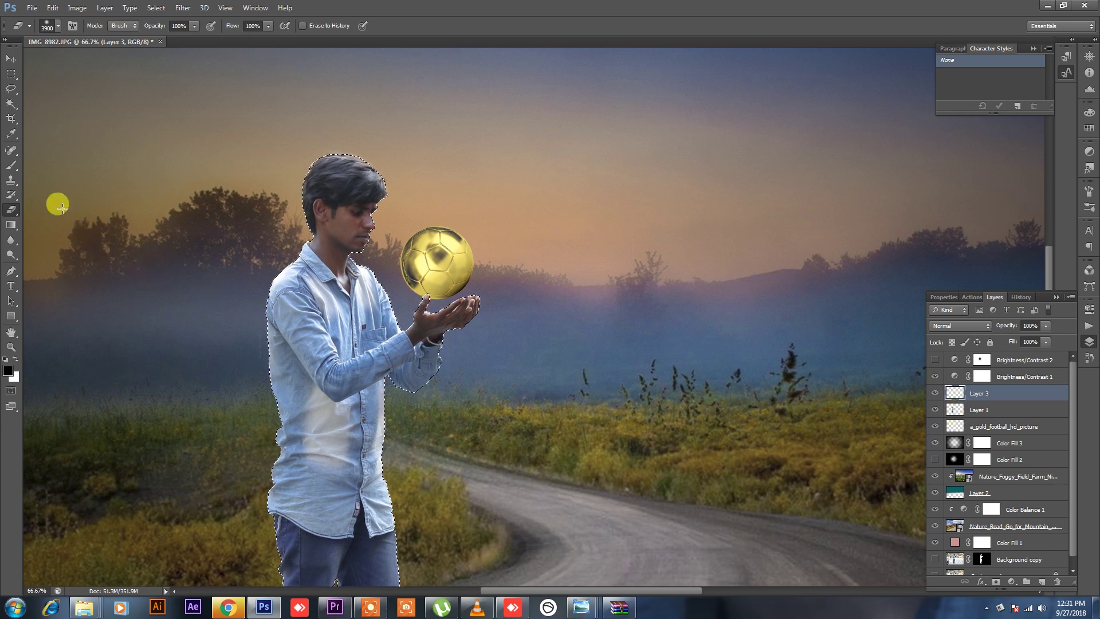
Step: Brush shading down the shirt's left edge with a large half-flow brush
left_click(10, 165)
left_click(312, 26)
left_click_drag(313, 38, 282, 39)
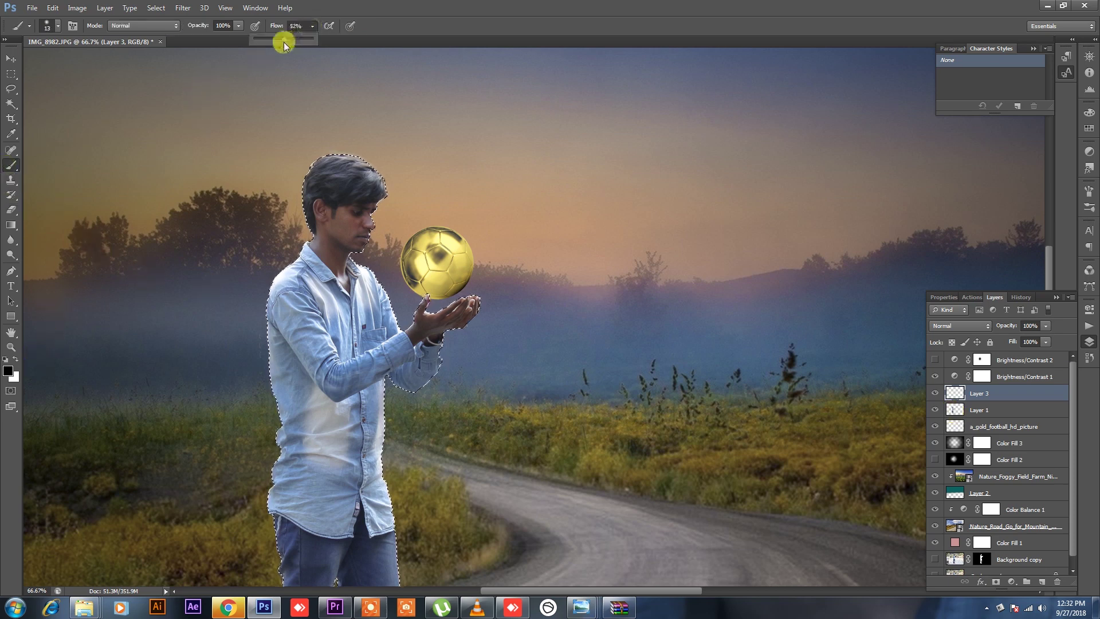
key("bracketright")
key("bracketright")
key("bracketright")
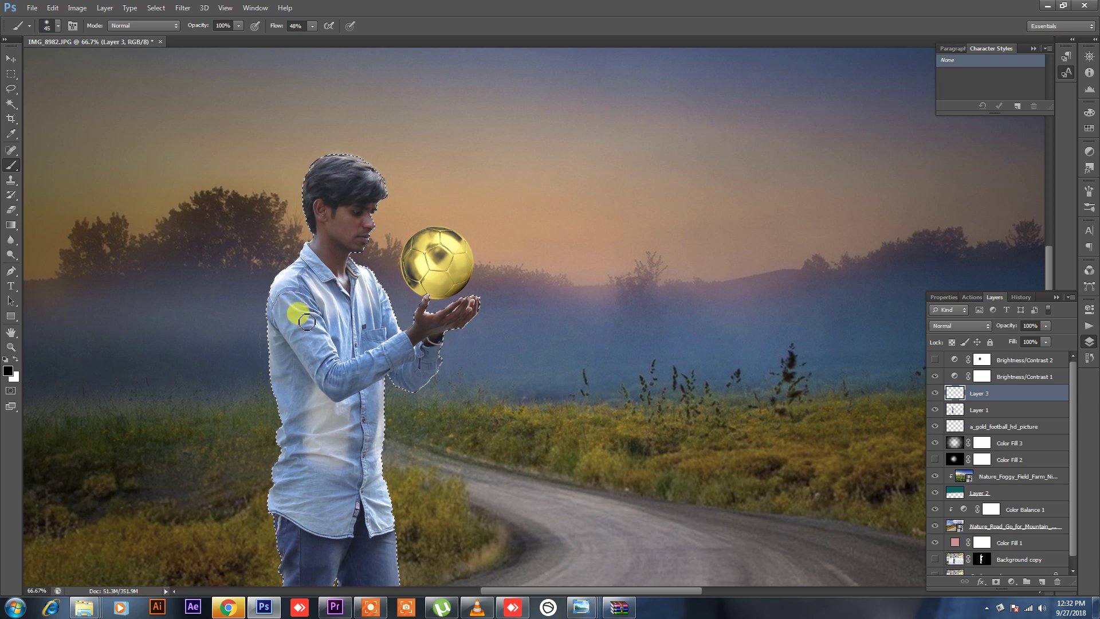
left_click_drag(273, 248, 241, 503)
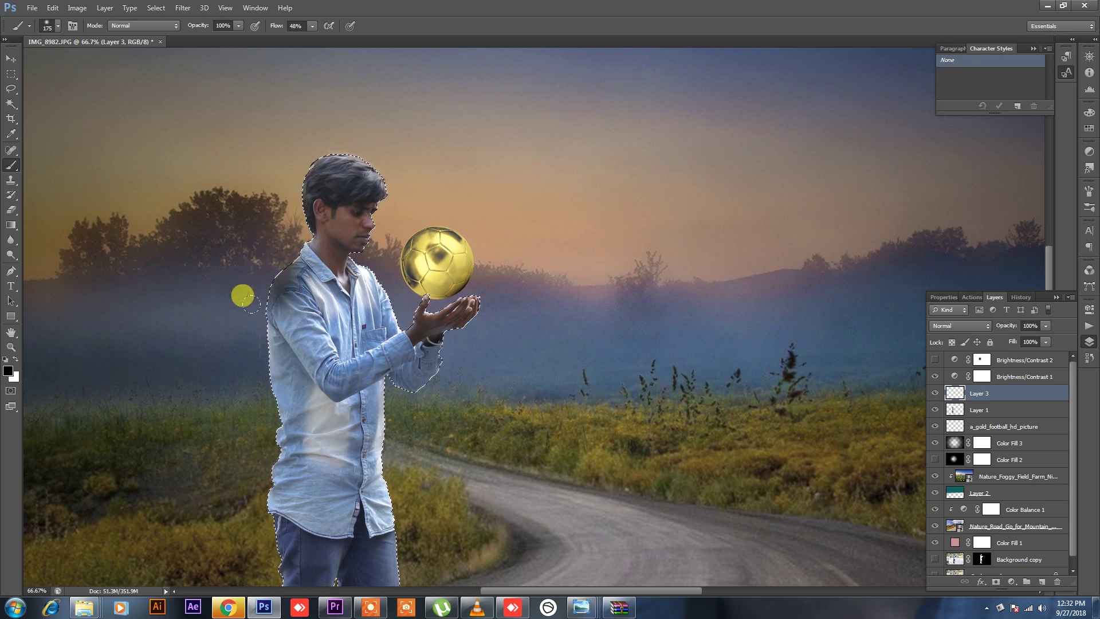
scroll(263, 388, "down", 1)
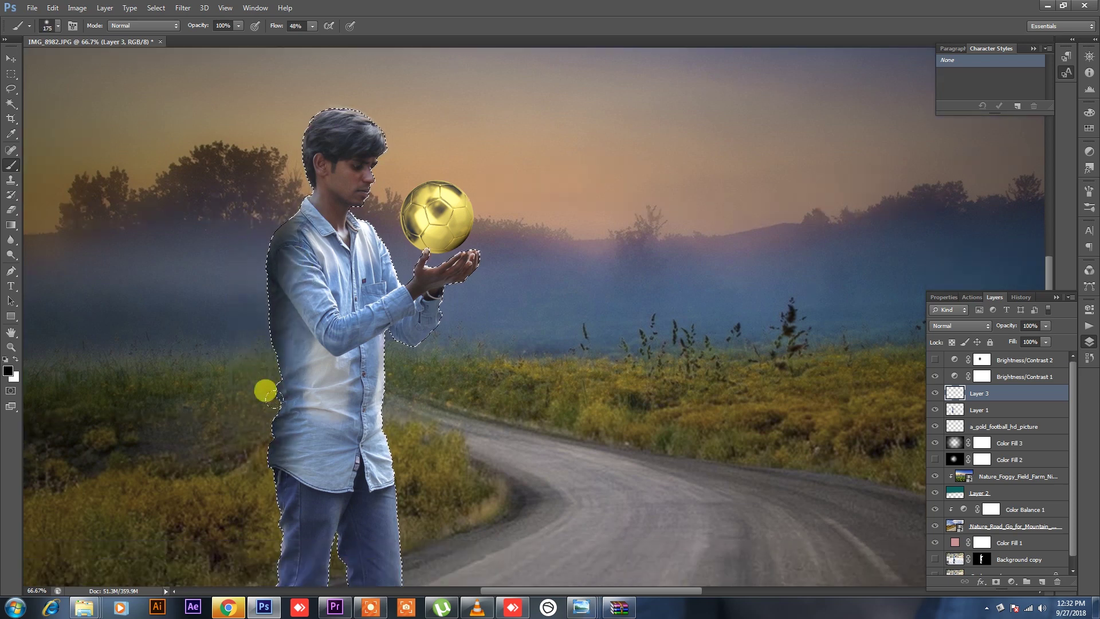
key("ctrl+z")
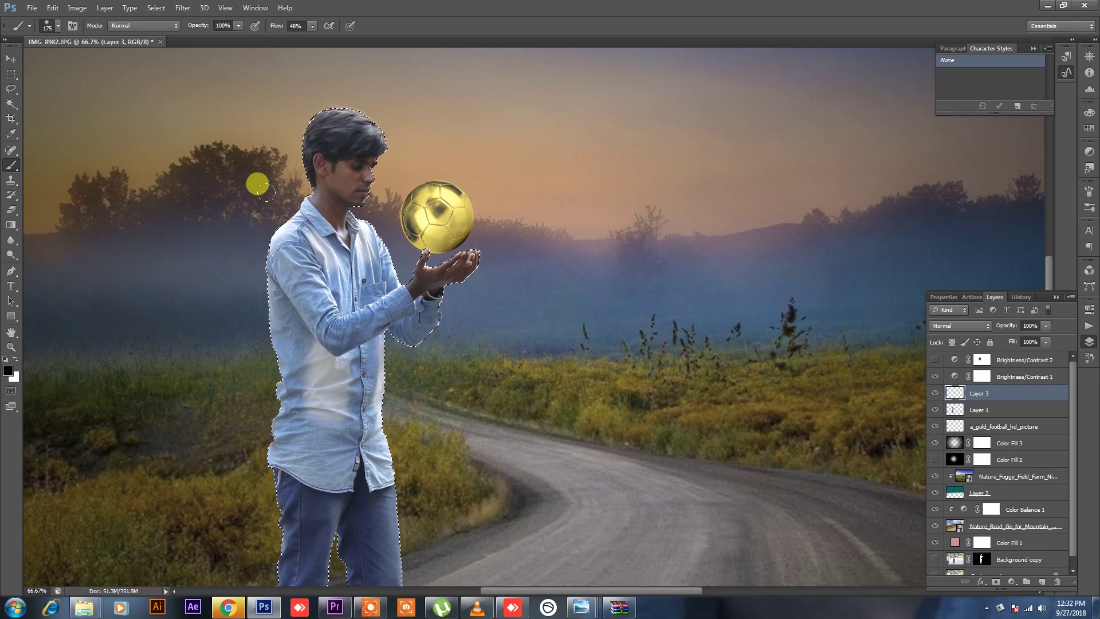
left_click_drag(259, 186, 240, 492)
scroll(264, 376, "down", 2)
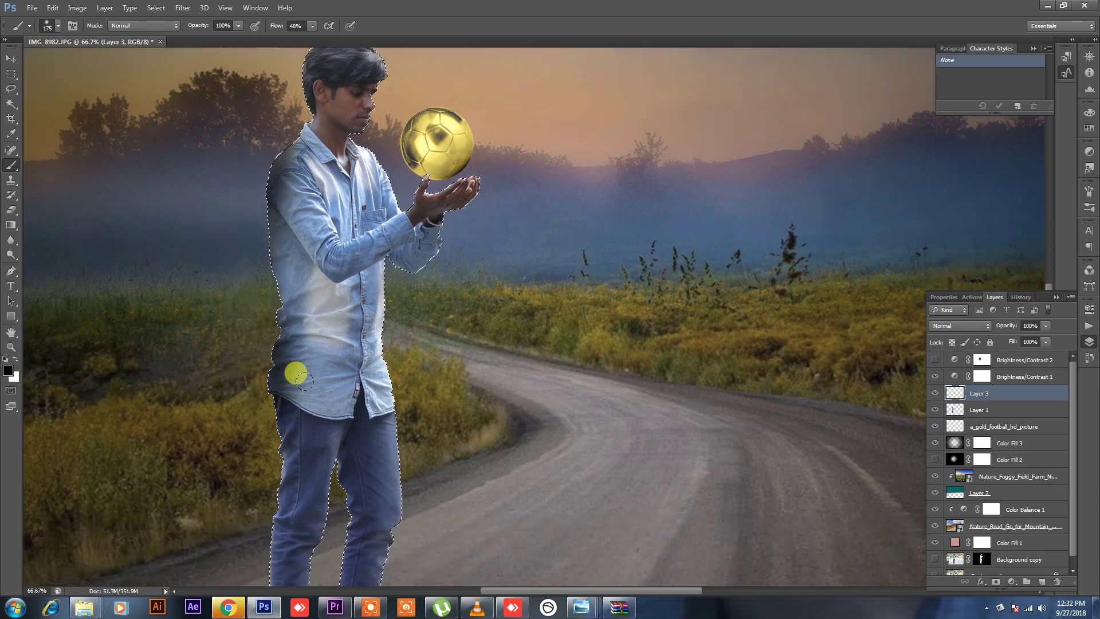
scroll(296, 373, "down", 2)
left_click_drag(258, 267, 235, 536)
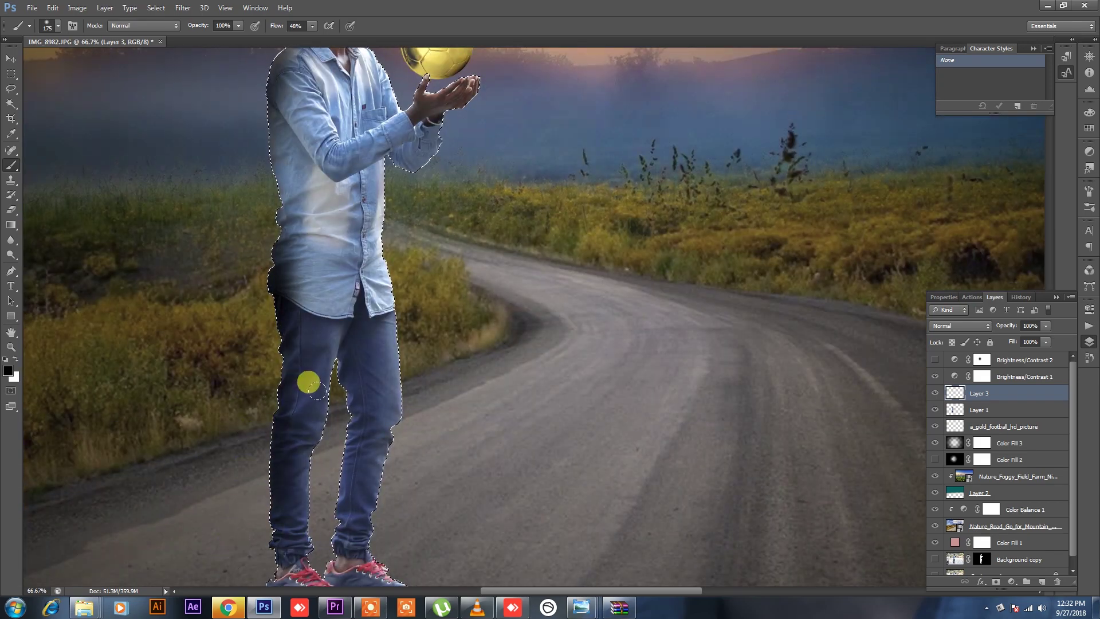
Step: Shade the inner jeans legs, shirt edge and forearm with lower flow
left_click_drag(308, 382, 315, 515)
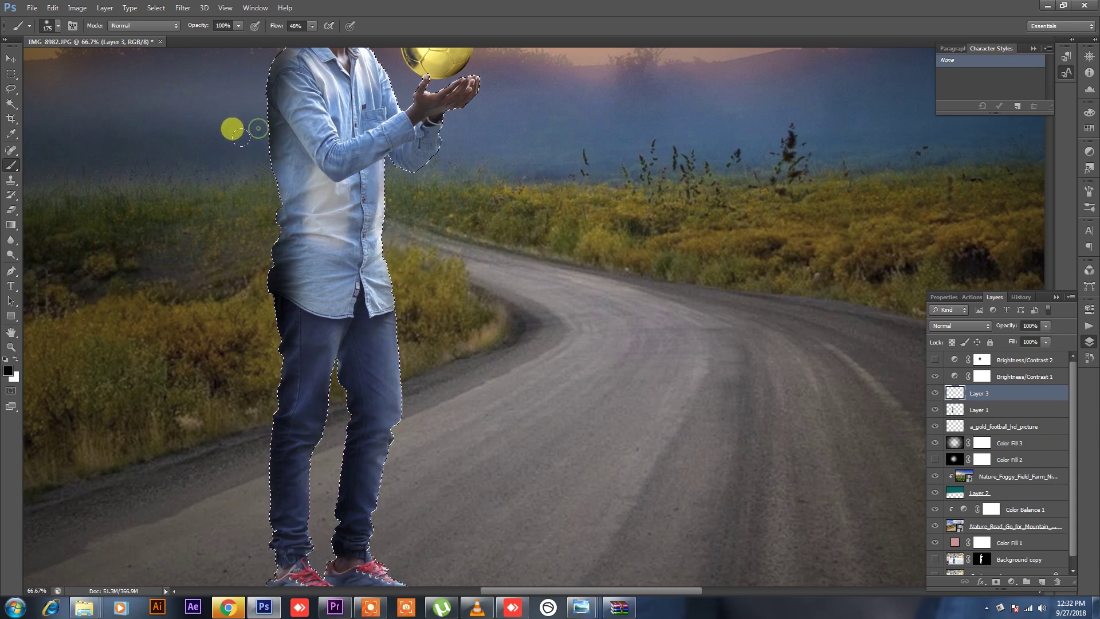
left_click_drag(232, 129, 209, 205)
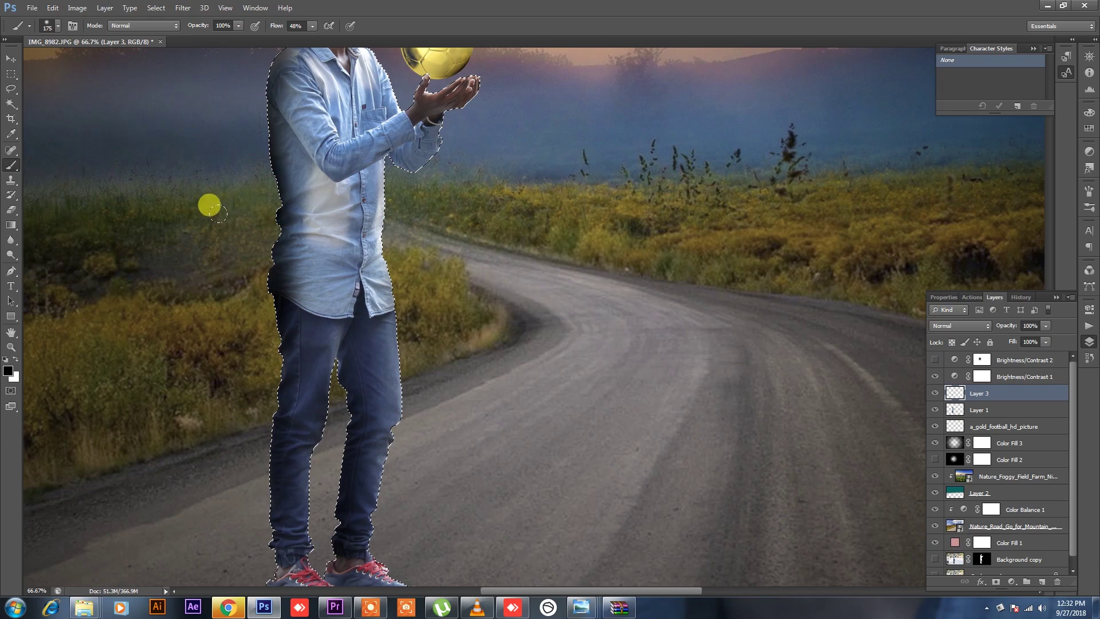
scroll(209, 205, "up", 3)
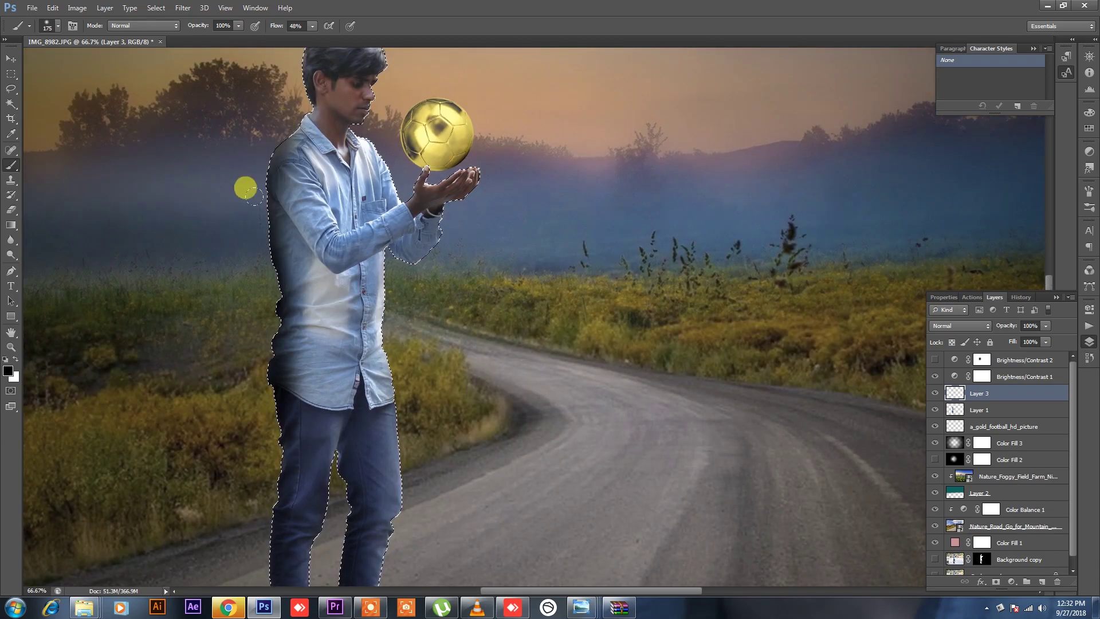
left_click(312, 25)
left_click_drag(313, 39, 298, 38)
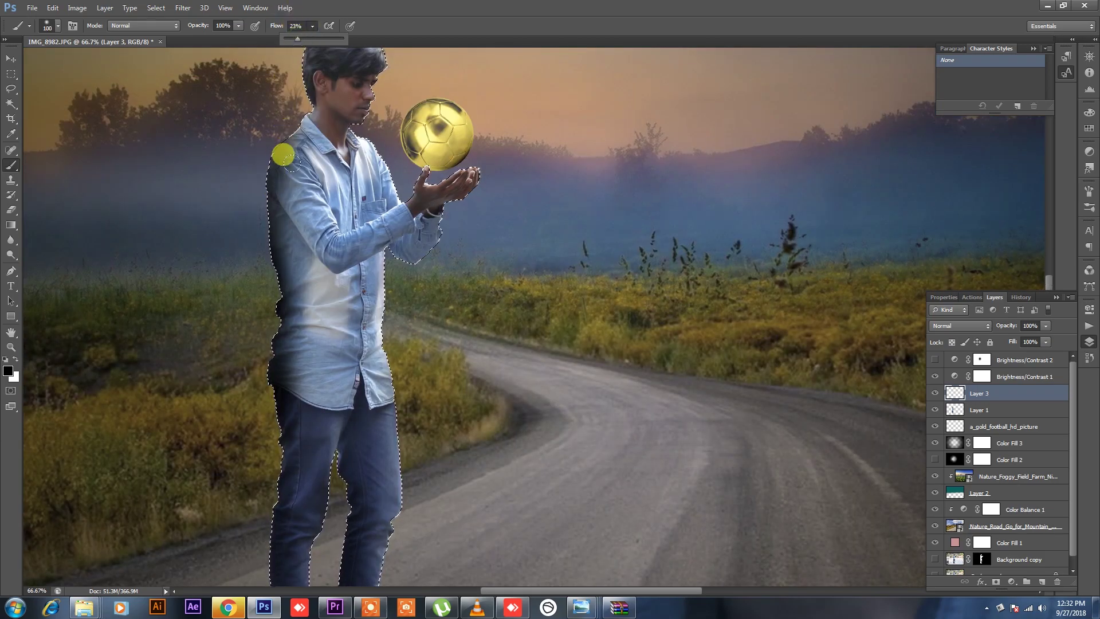
key("bracketleft")
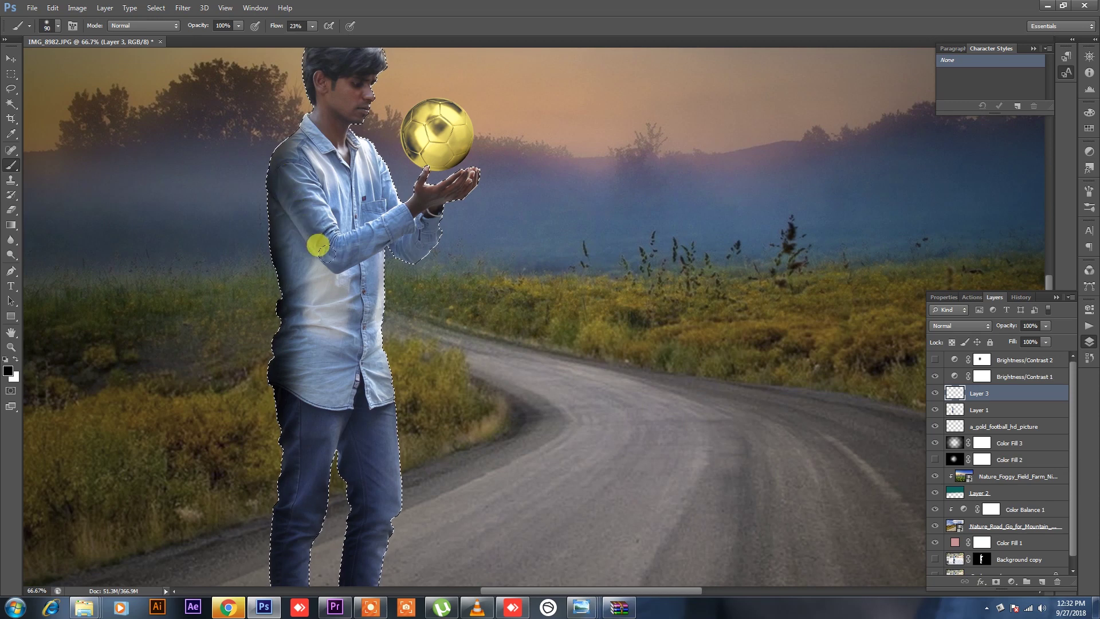
mouse_move(381, 226)
left_mouse_down()
mouse_move(423, 221)
mouse_move(404, 244)
left_mouse_up()
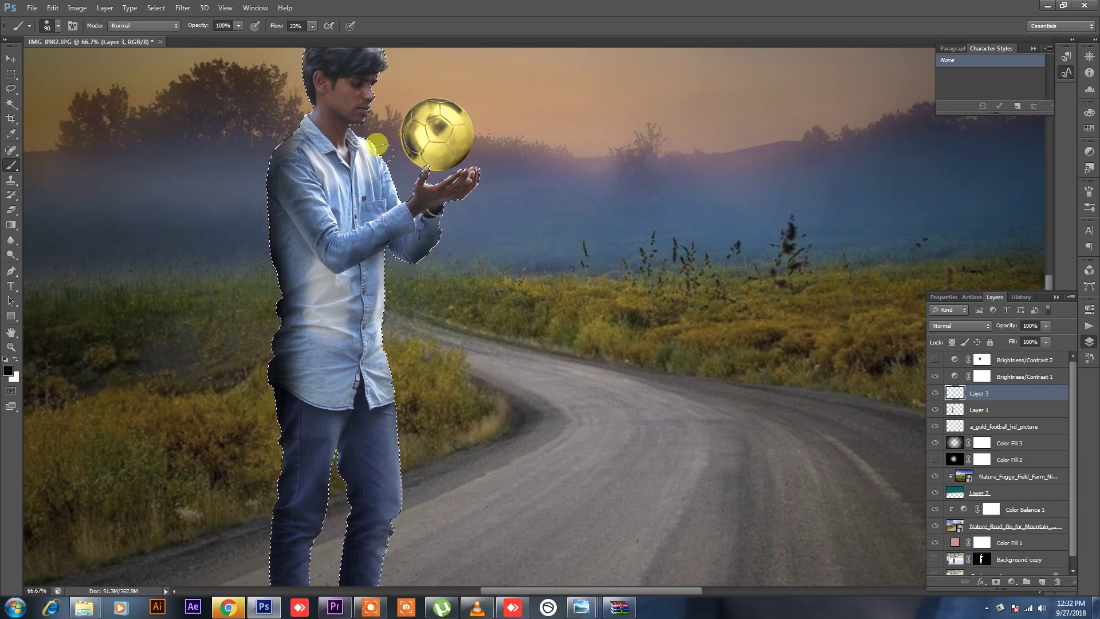
Step: Darken both shoes with an enlarged brush
scroll(315, 148, "up", 2)
scroll(307, 86, "up", 2)
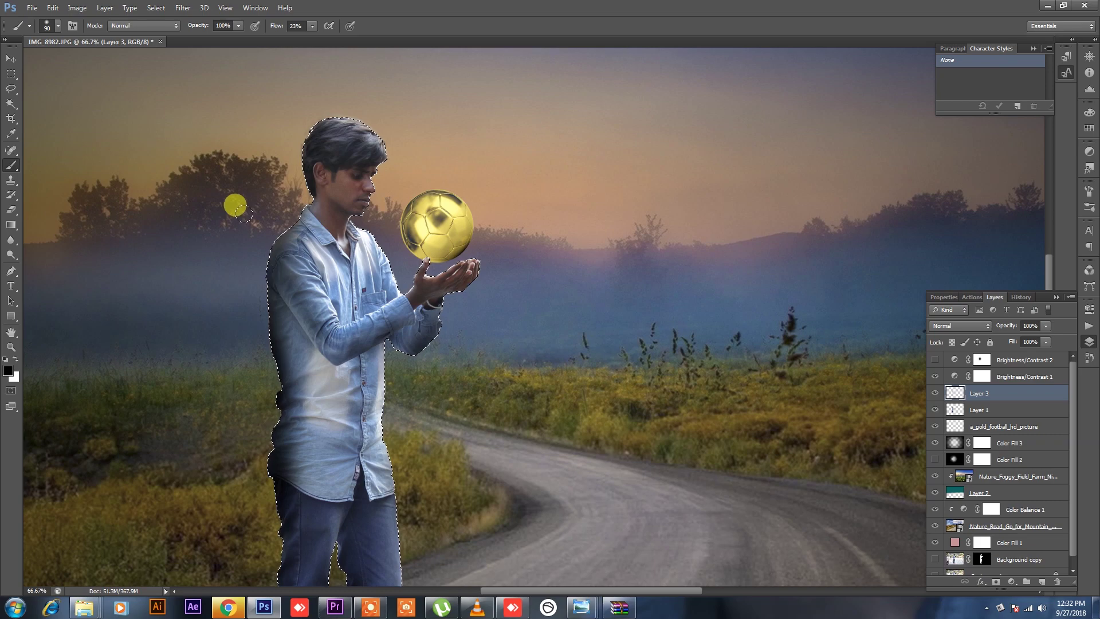
scroll(254, 212, "down", 2)
scroll(254, 212, "down", 5)
scroll(254, 212, "down", 3)
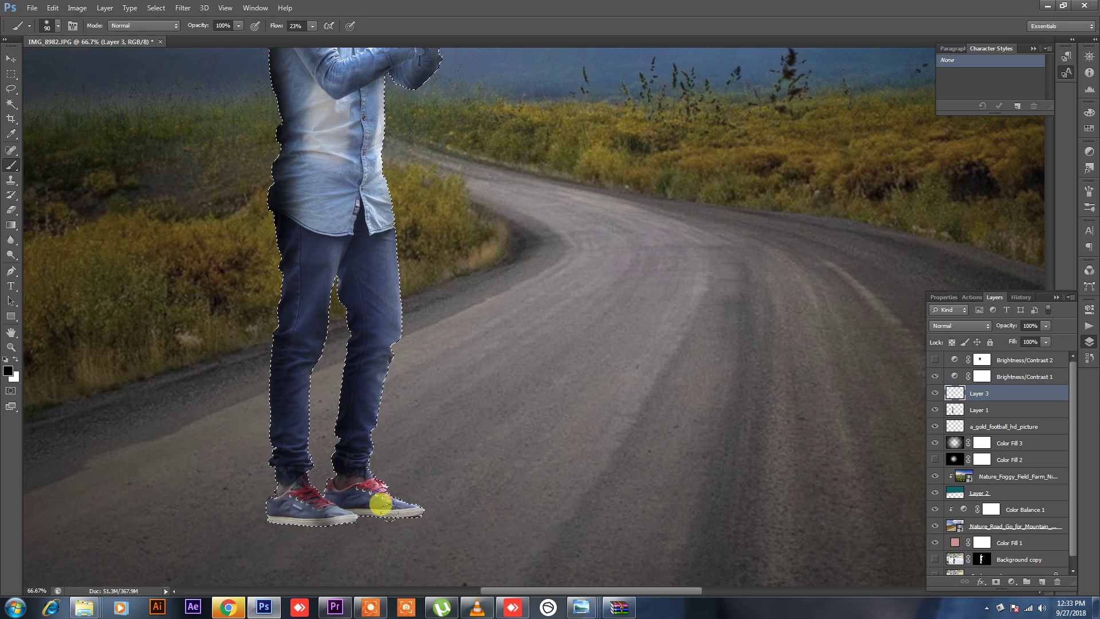
key("bracketright")
key("bracketright")
key("bracketright")
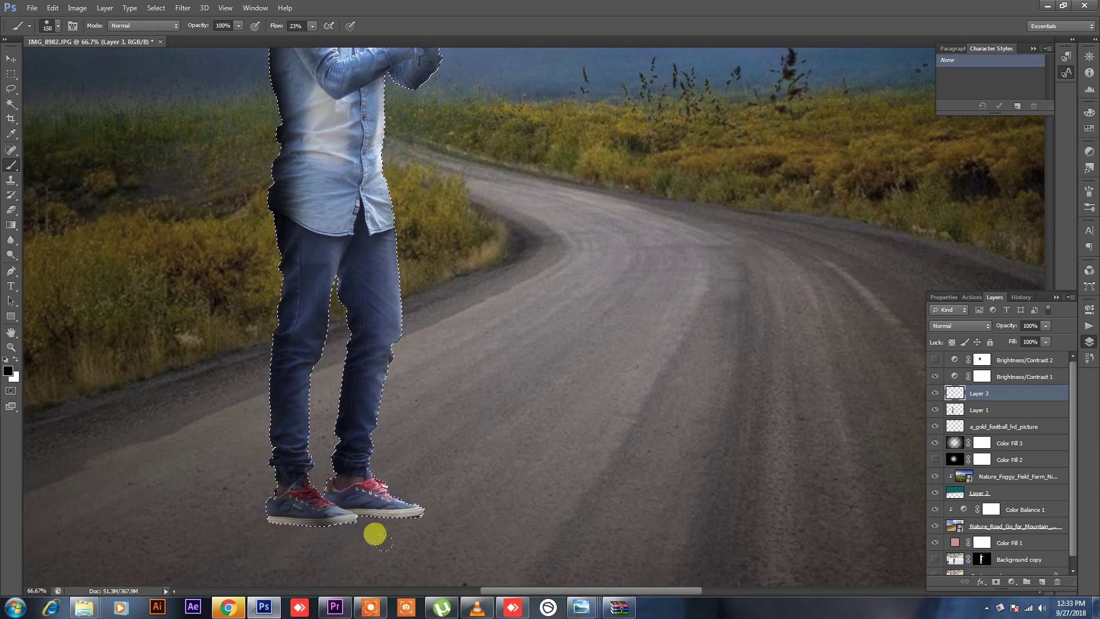
left_click_drag(374, 534, 269, 505)
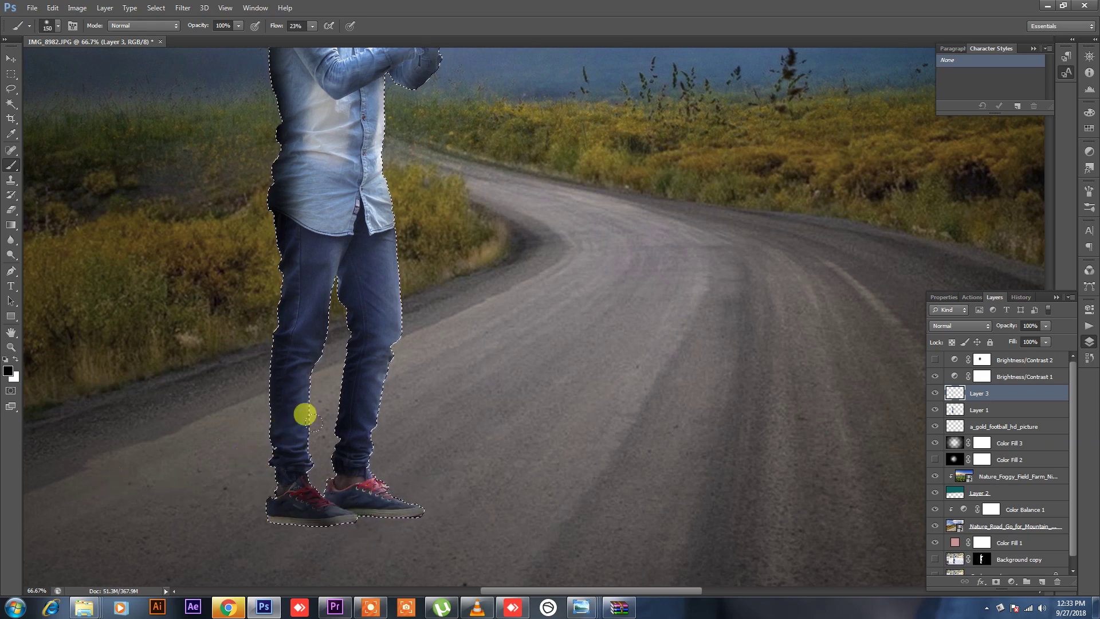
scroll(321, 361, "up", 10)
Step: Deselect the man and lower Layer 3 to 69% opacity
key("m")
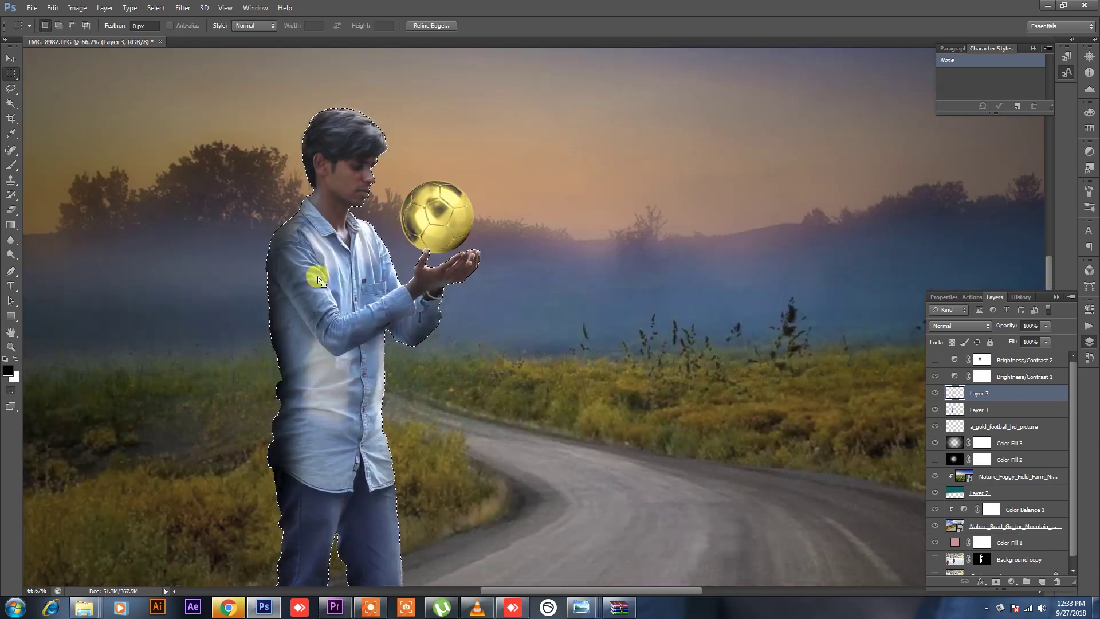
right_click(319, 281)
left_click(330, 278)
key("ctrl+minus")
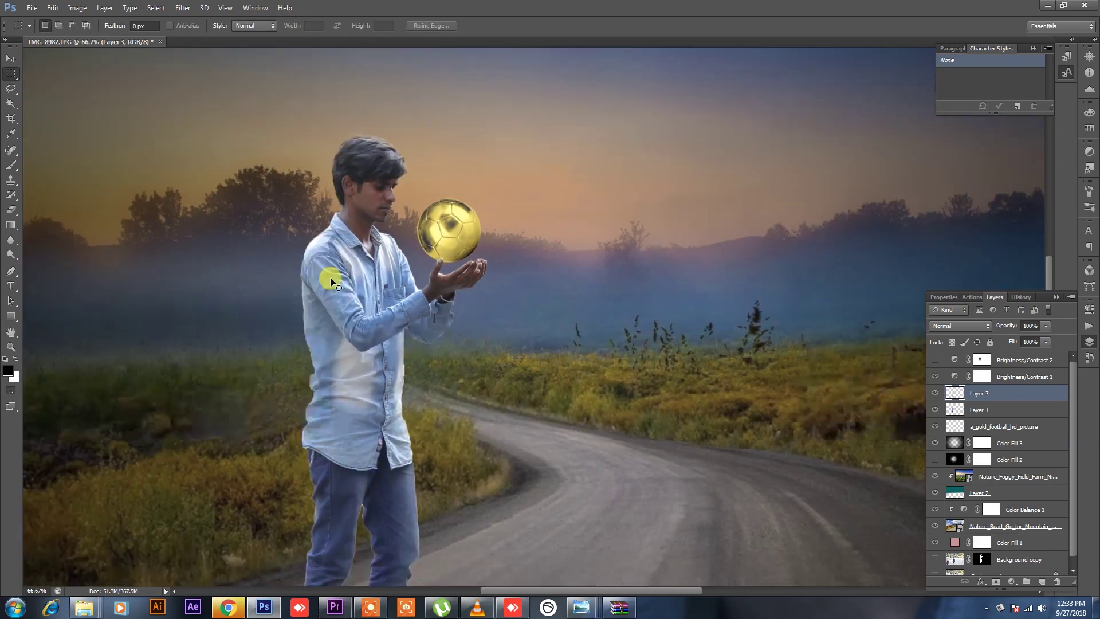
key("ctrl+minus")
key("ctrl+plus")
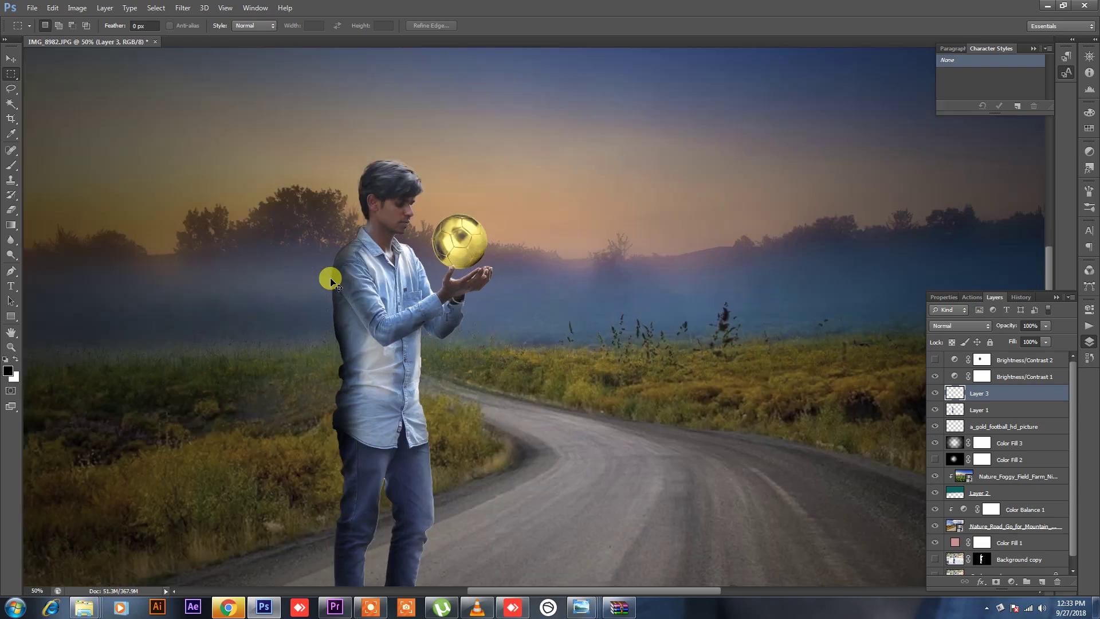
left_click(1045, 326)
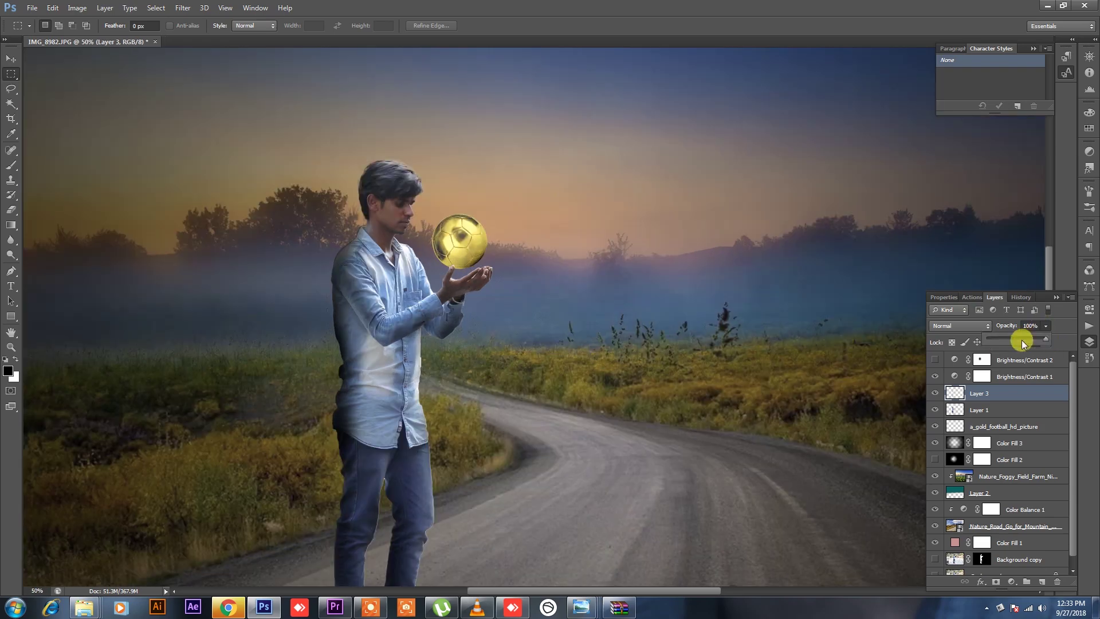
left_click_drag(1046, 339, 1027, 340)
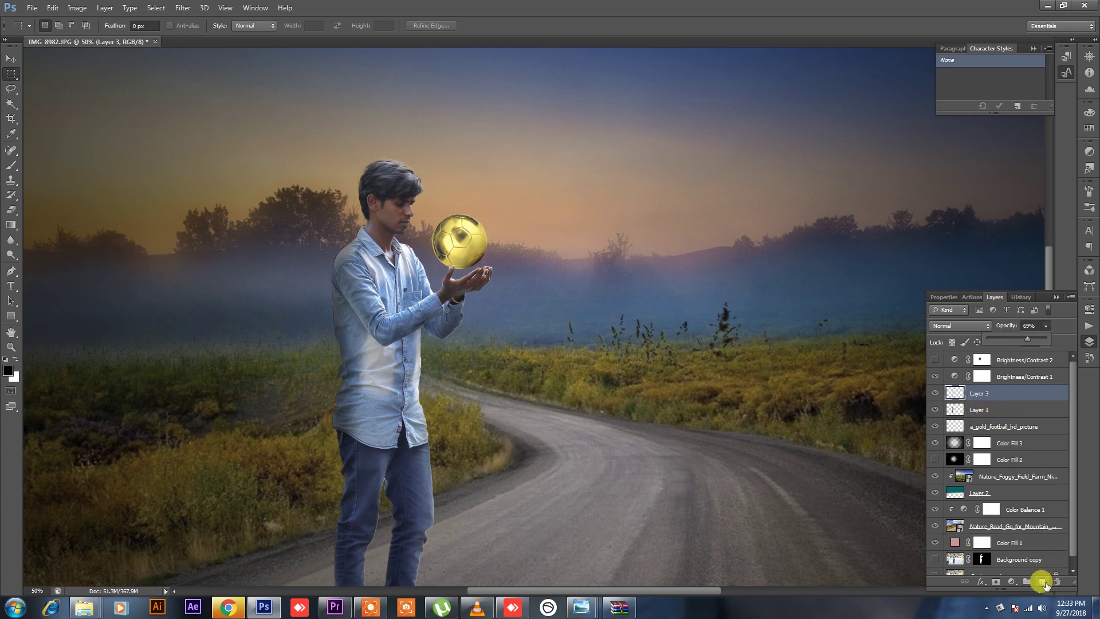
Step: Add a new Layer 4 and sample the gold football's yellow as the brush colour
left_click(1042, 582)
left_click(11, 165)
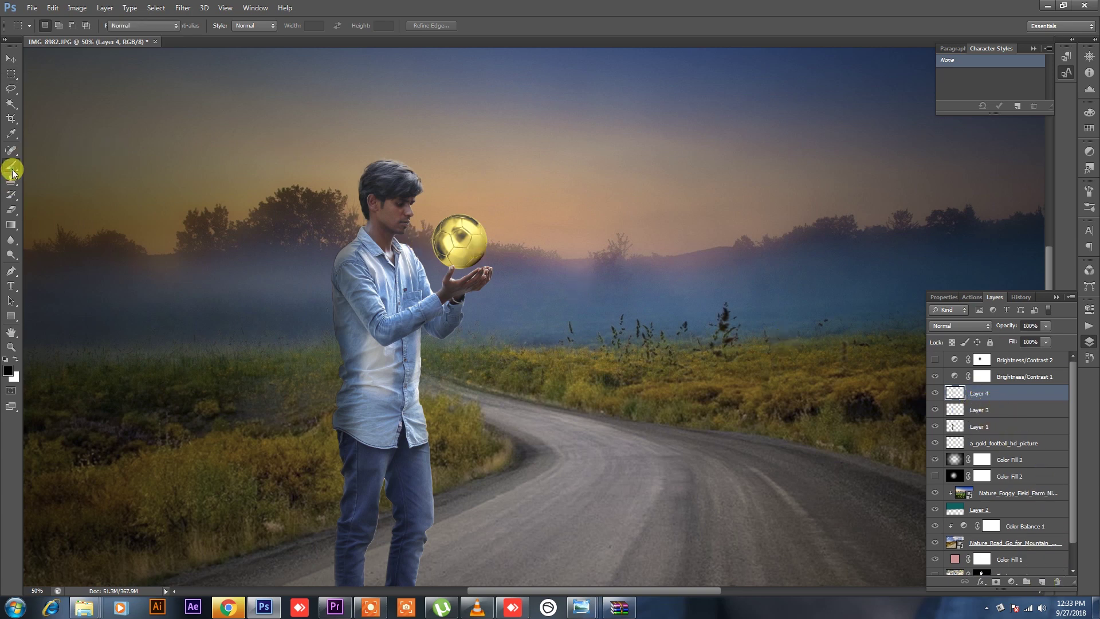
left_click(9, 371)
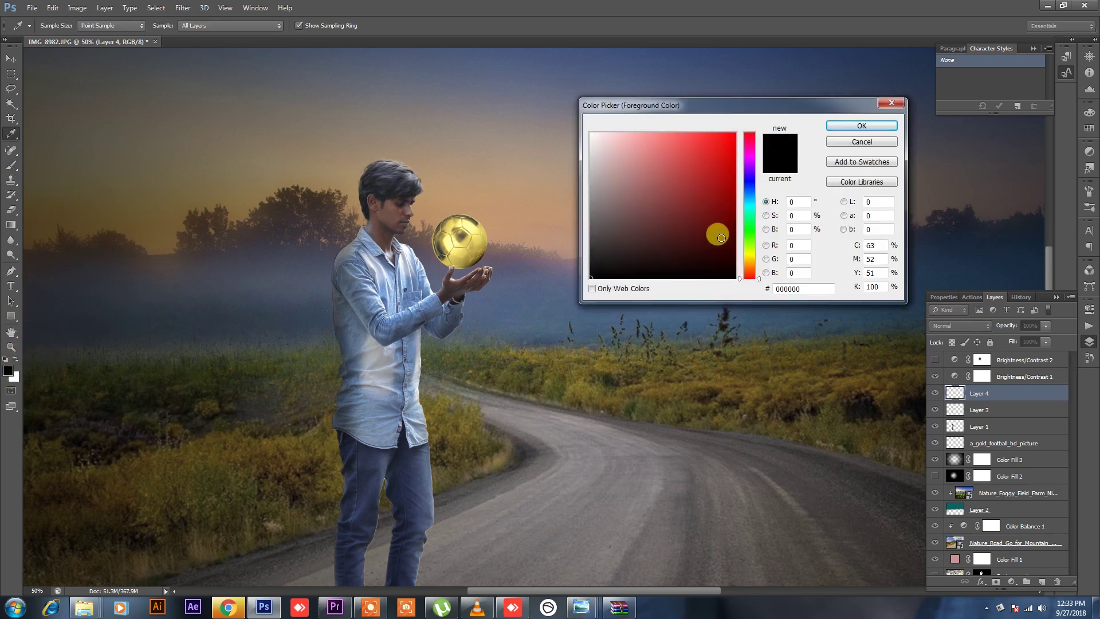
left_click(749, 242)
left_click(478, 240)
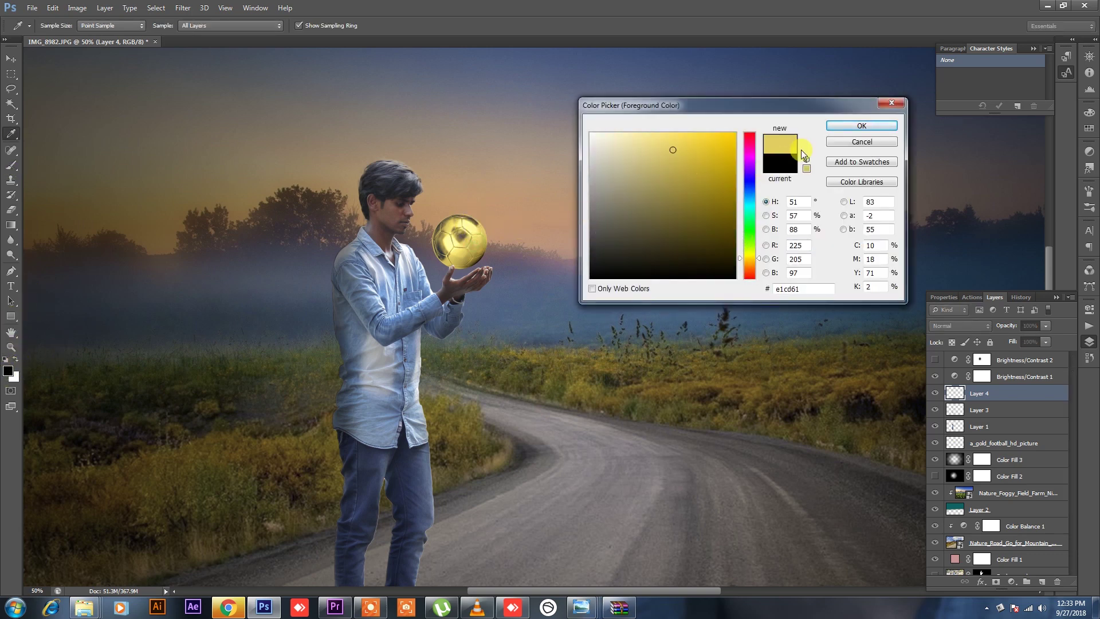
key("Return")
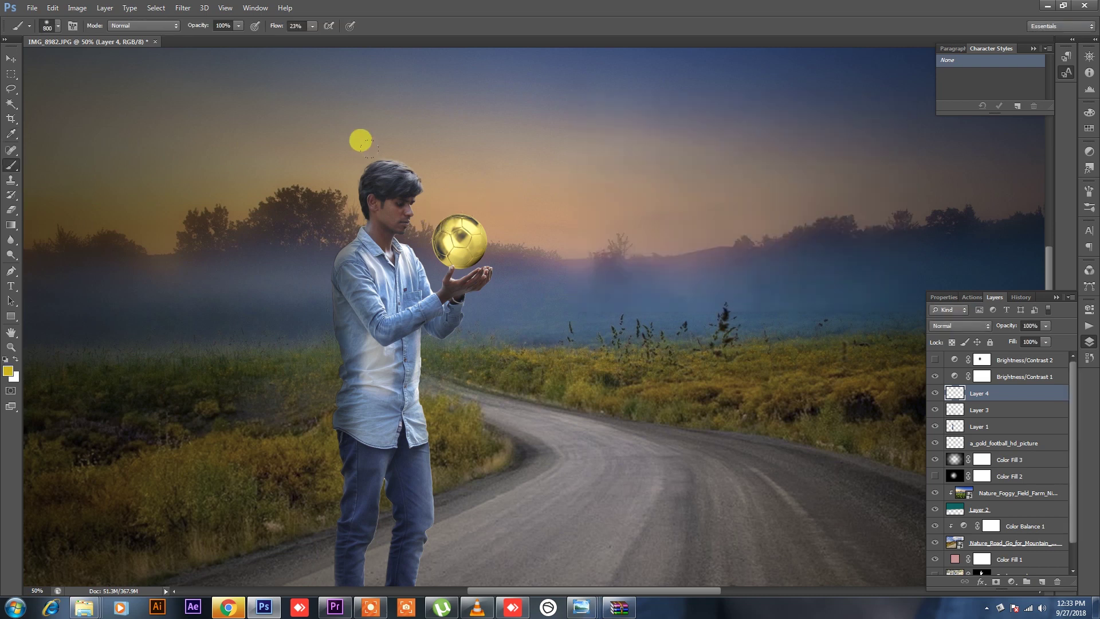
Step: Paint a soft yellow glow over the ball and hands with a large brush at 100% flow
key("bracketright")
key("bracketright")
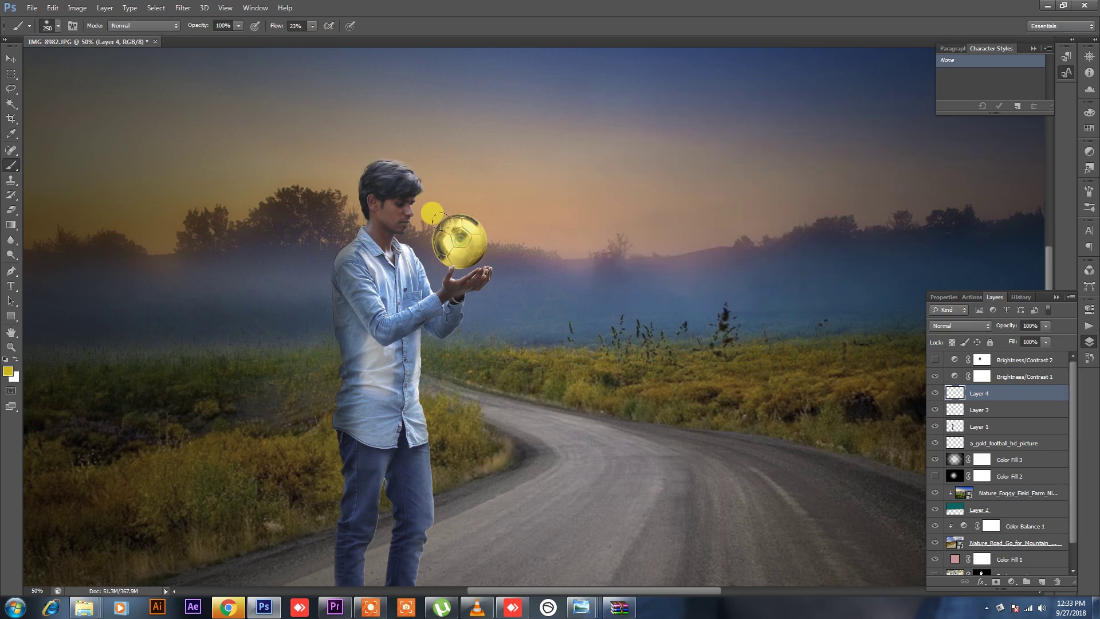
key("bracketright")
key("bracketright")
left_click(450, 265)
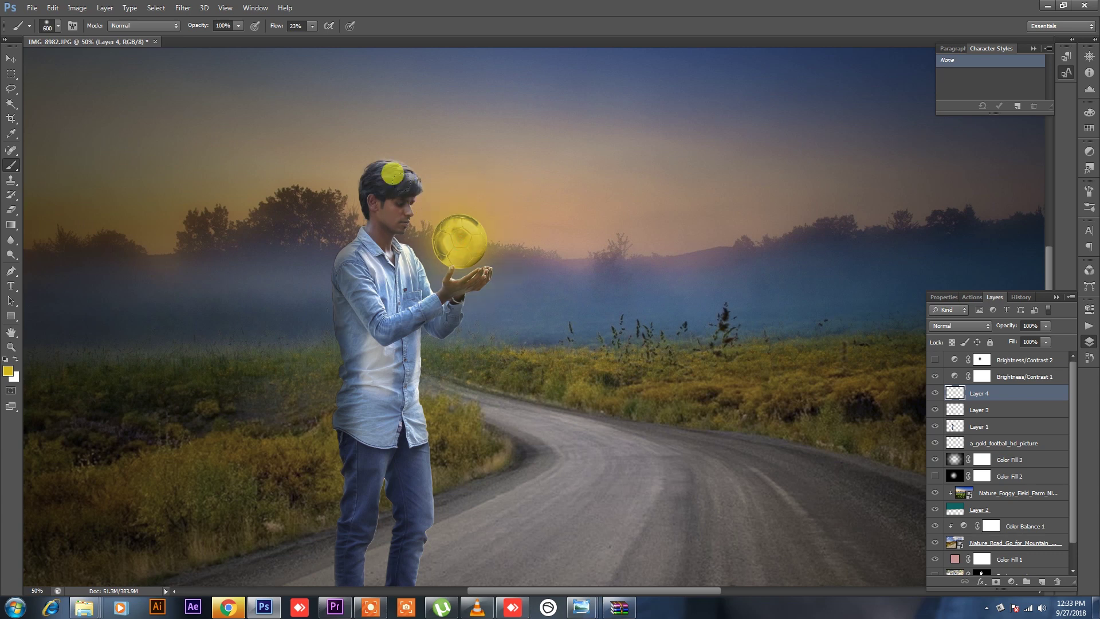
left_click(313, 25)
left_click_drag(311, 37, 396, 43)
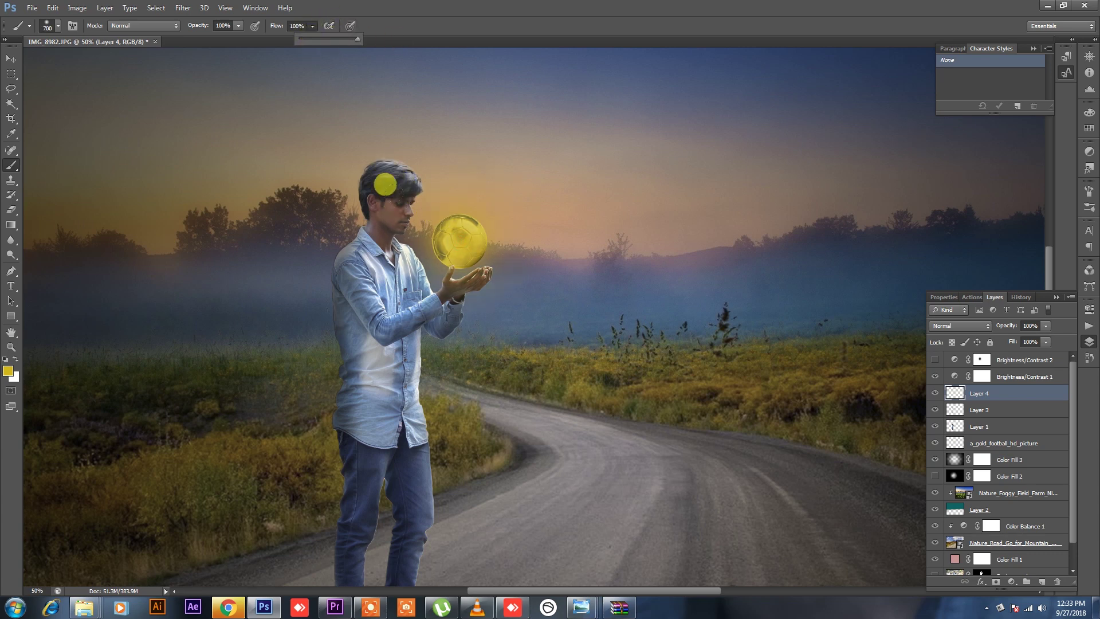
key("bracketleft")
key("bracketleft")
key("bracketleft")
left_click(439, 220)
key("bracketright")
key("bracketright")
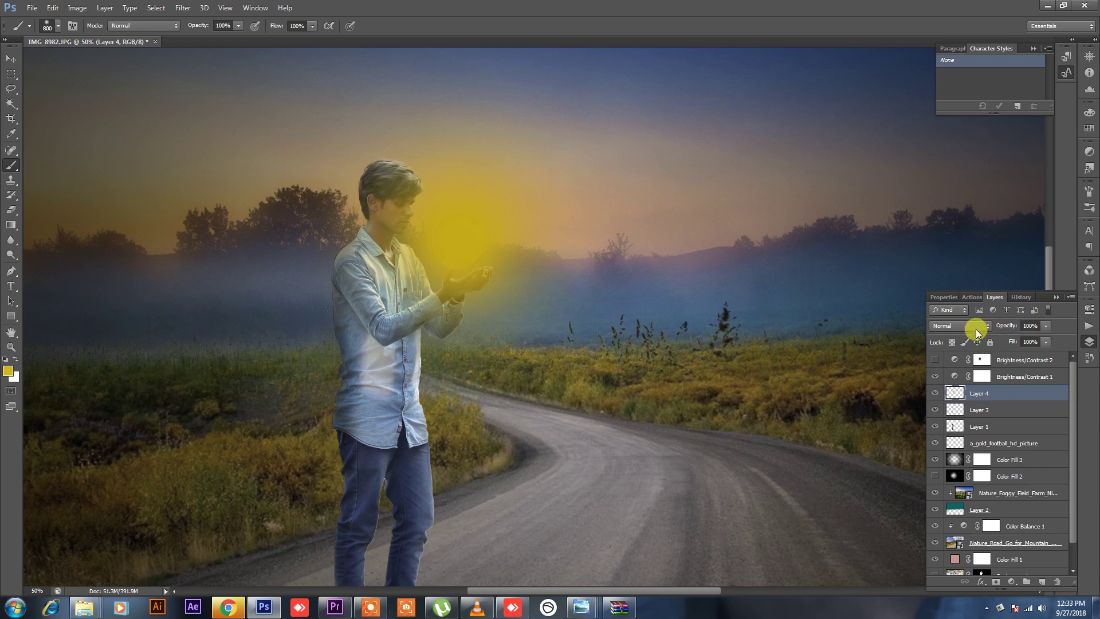
Step: Blend Layer 4 as Screen at about 76% opacity and undo the stray yellow dab
left_click(974, 326)
left_click(947, 178)
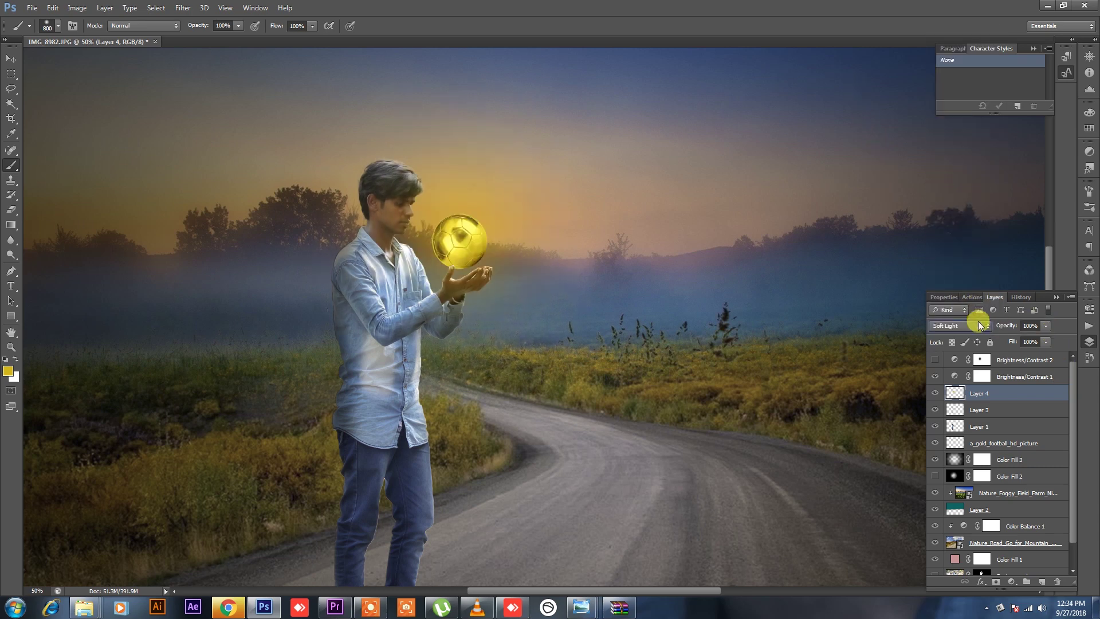
scroll(979, 327, "up", 1)
scroll(978, 327, "up", 1)
scroll(978, 327, "up", 2)
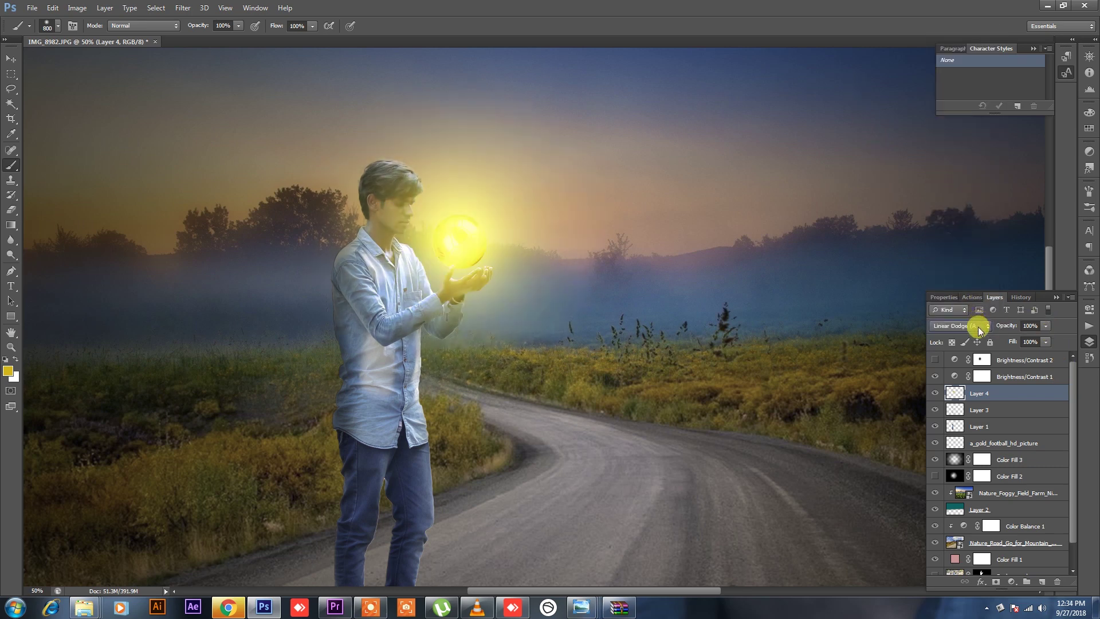
scroll(978, 327, "up", 1)
left_click(1046, 325)
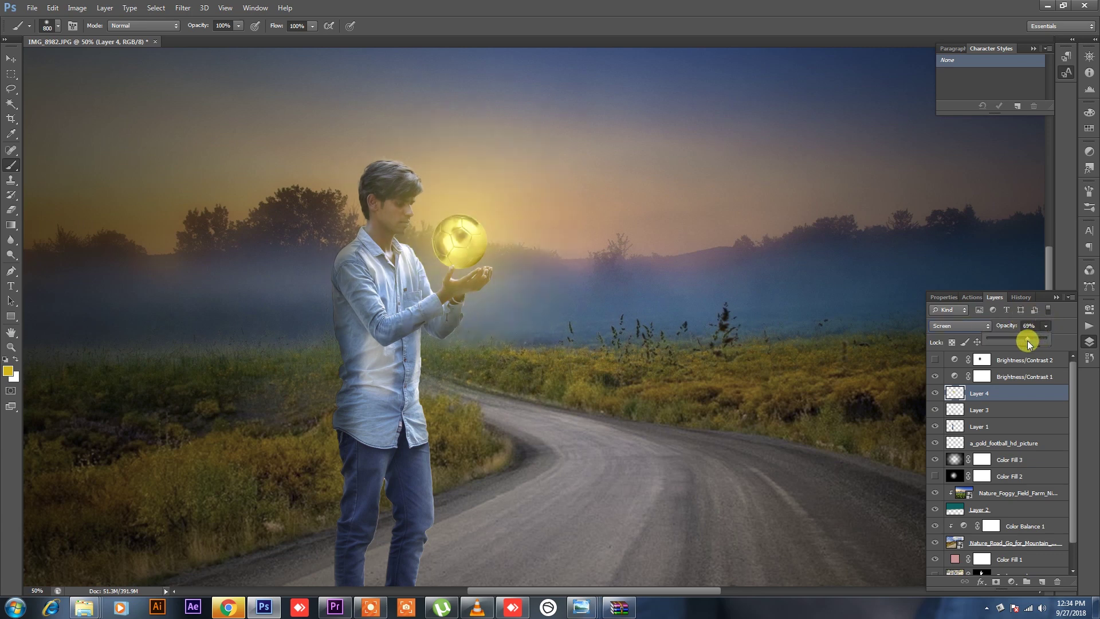
left_click_drag(1027, 340, 1030, 341)
key("bracketleft")
key("bracketleft")
key("bracketleft")
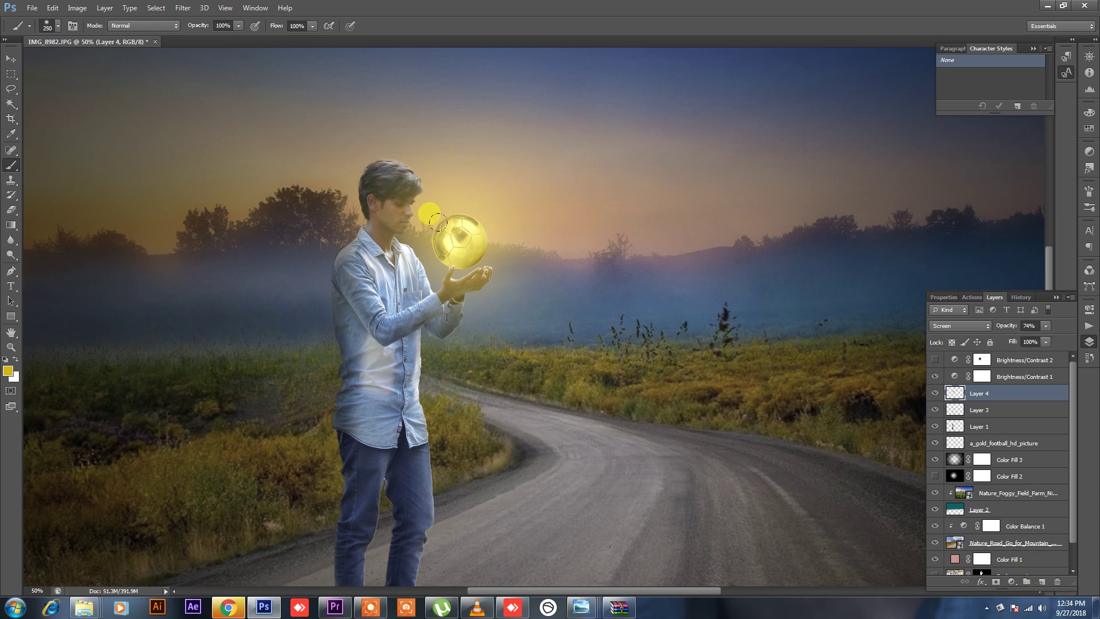
key("ctrl+z")
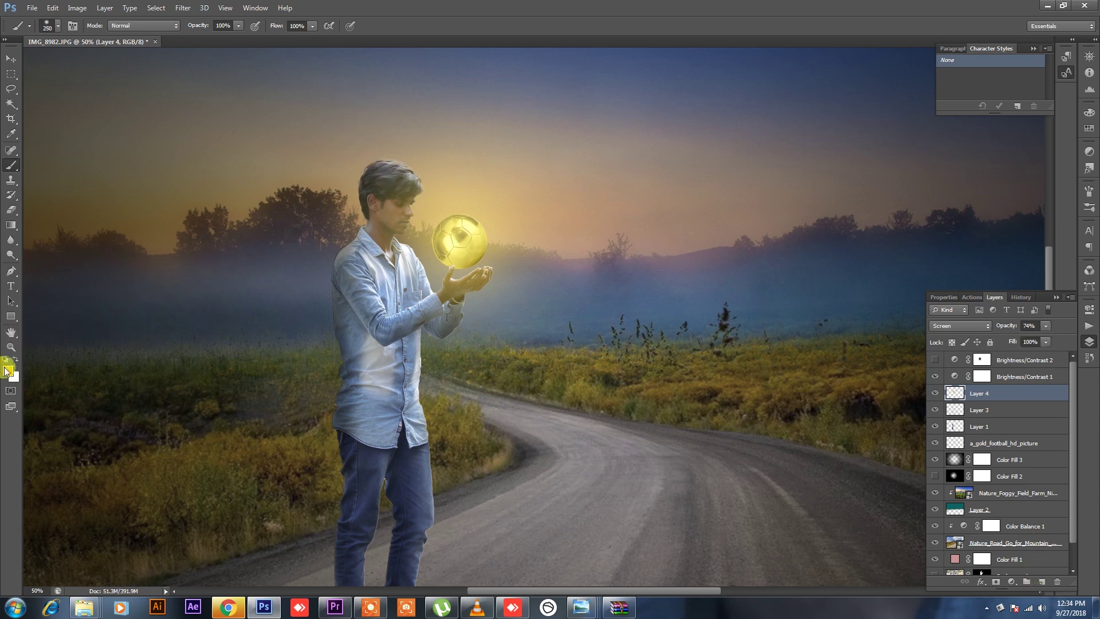
Step: Choose a dark orange-gold foreground colour for the brush
left_click(6, 371)
left_click(300, 216)
left_click_drag(749, 195, 748, 267)
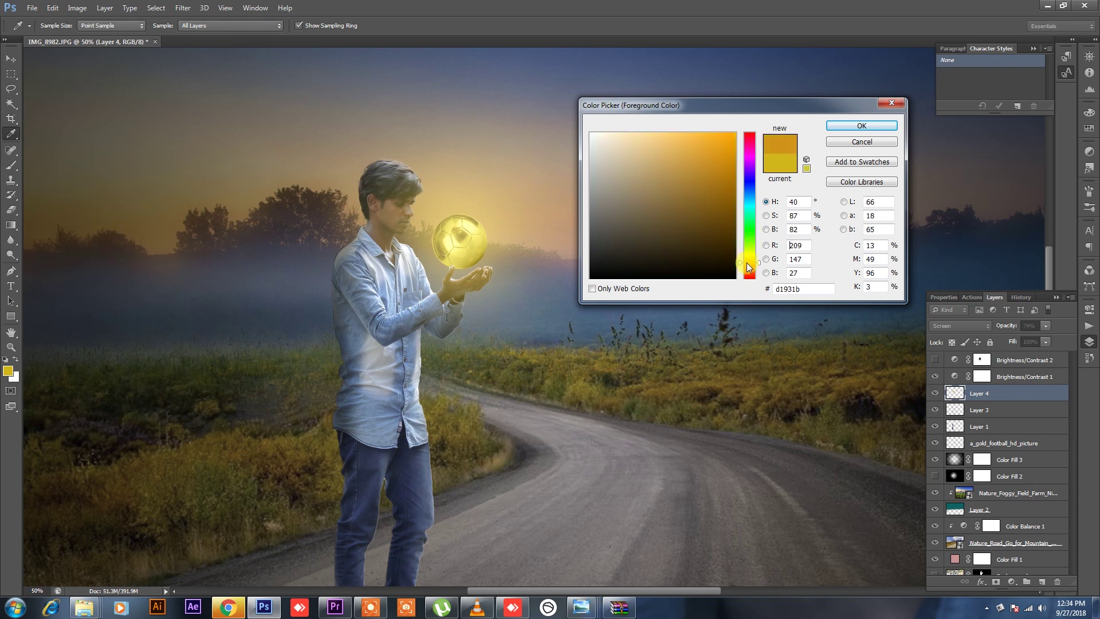
left_click(724, 226)
left_click(725, 195)
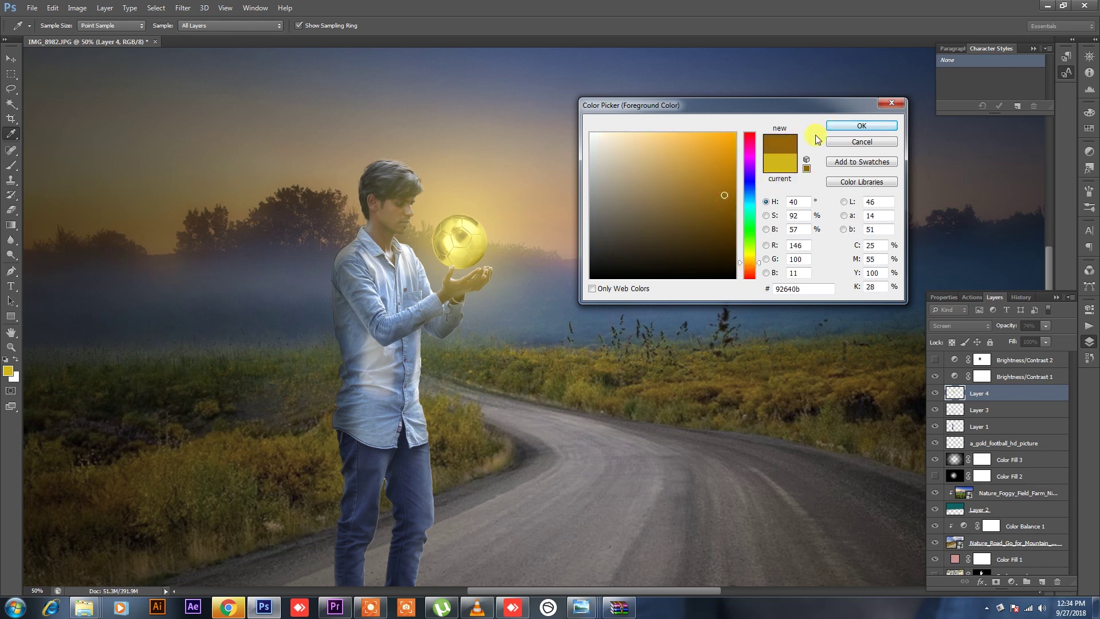
left_click(862, 126)
key("b")
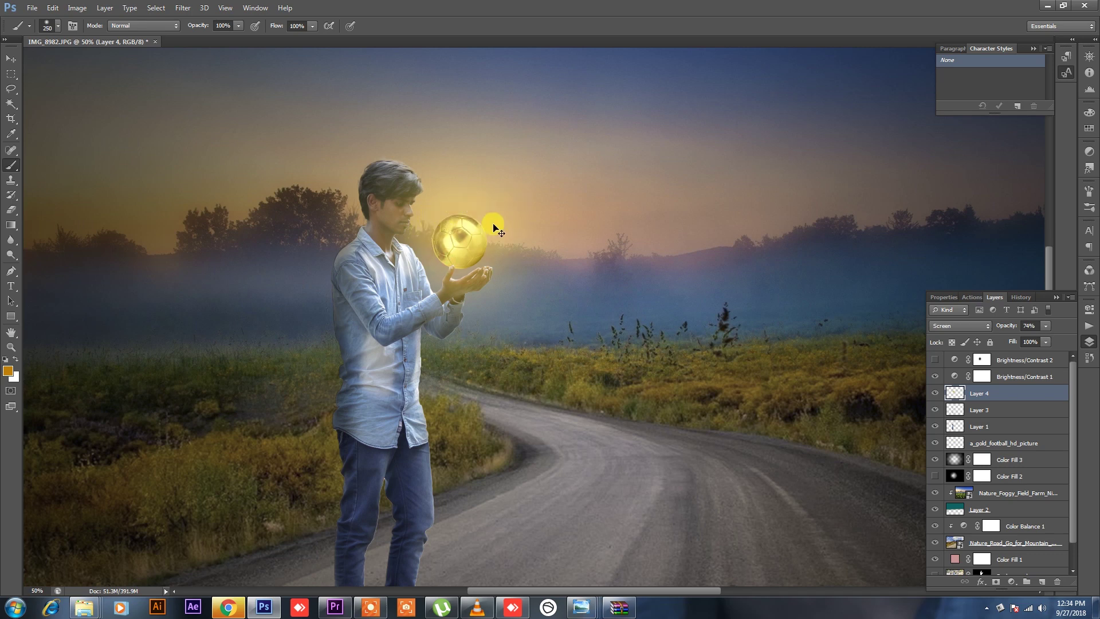
Step: Hide Brightness/Contrast 2, paint orange-gold over the football on new Layer 5, and blend it as Overlay
left_click(935, 359)
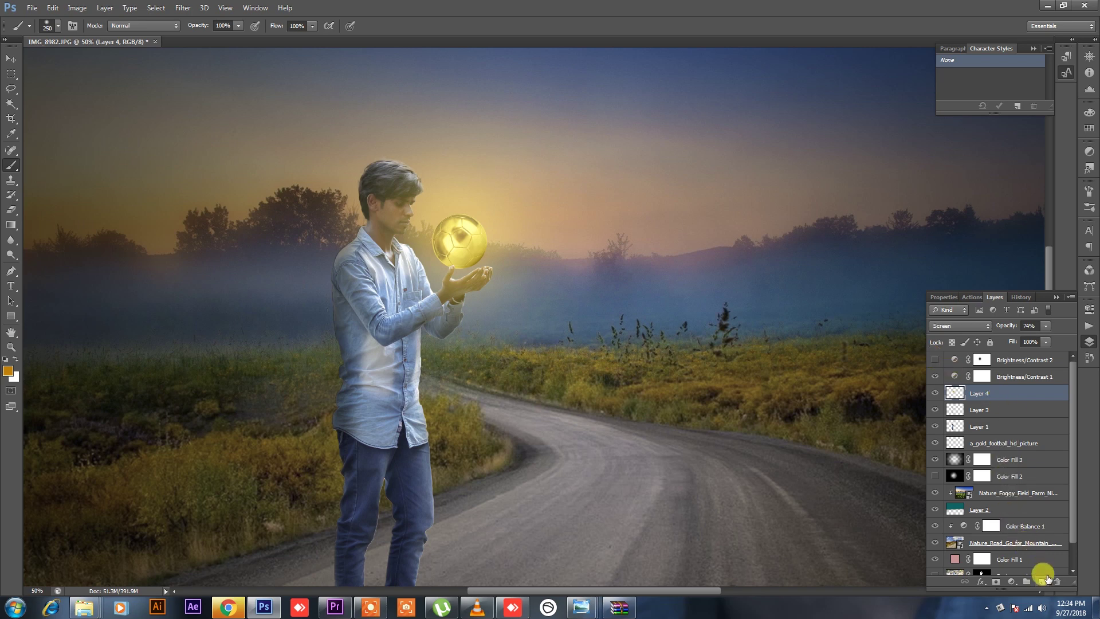
left_click(1042, 582)
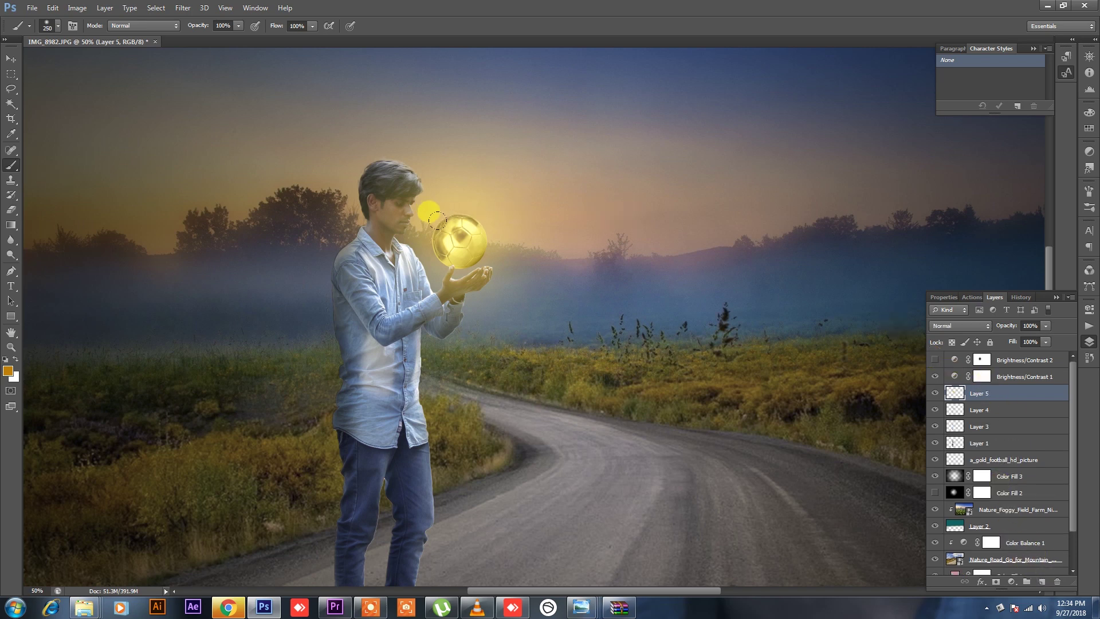
left_click_drag(437, 220, 464, 246)
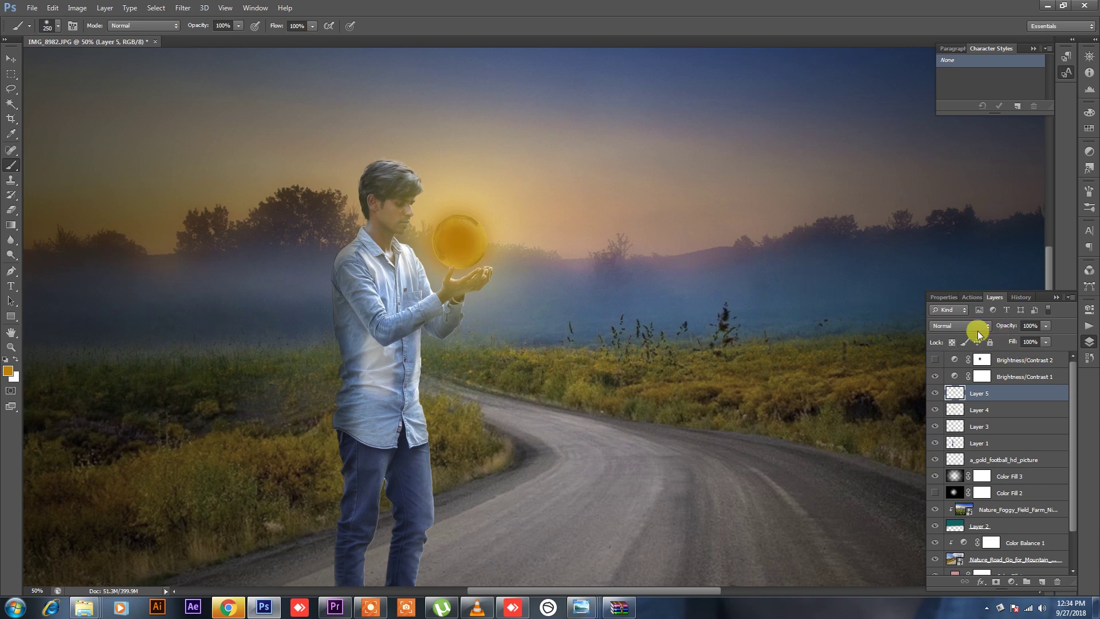
left_click(956, 325)
left_click(962, 180)
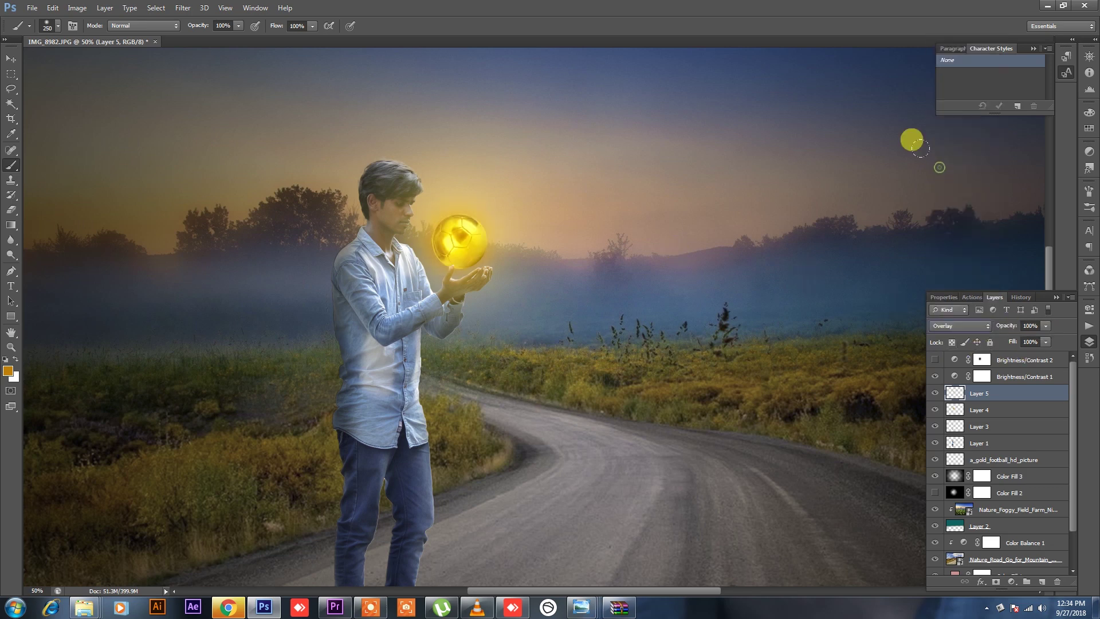
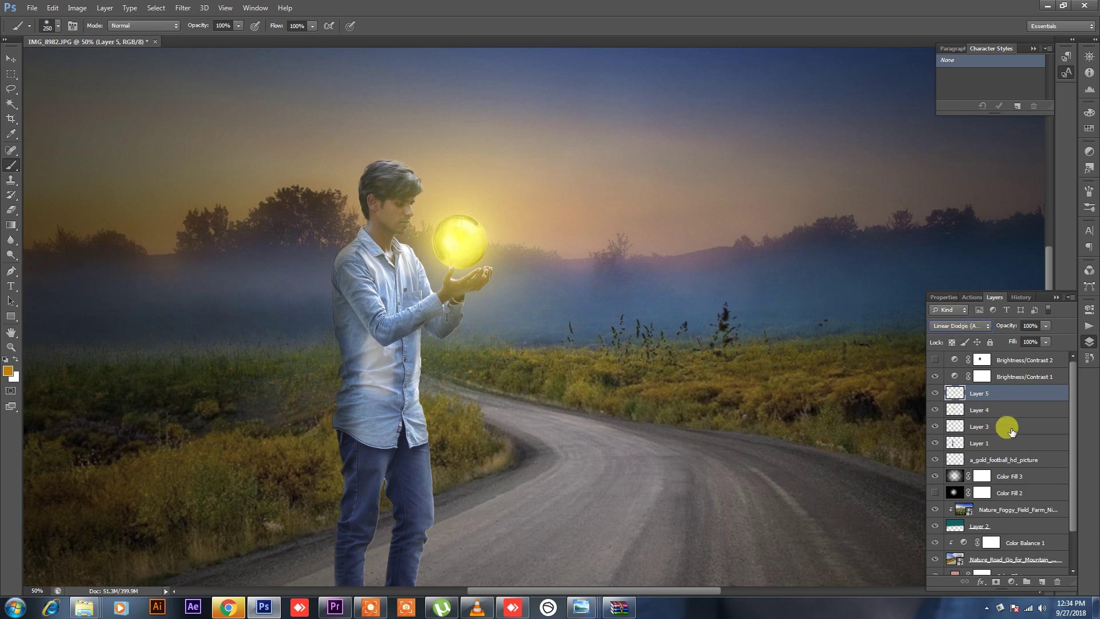
Step: Add two new empty layers, Layer 6 and Layer 7, on either side of Layer 1
left_click(1006, 441)
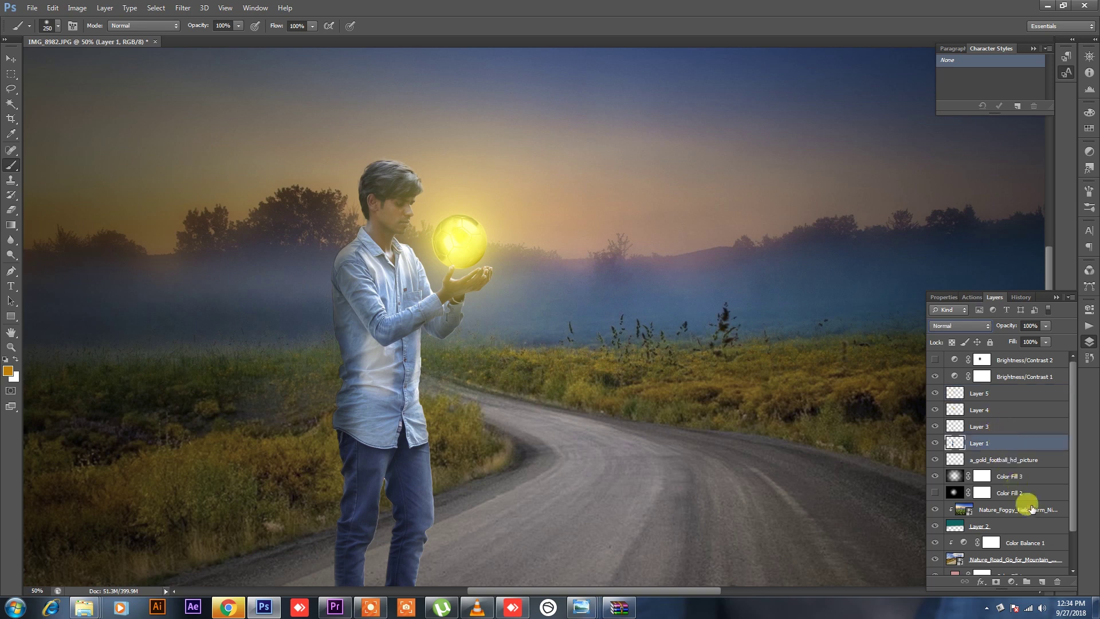
left_click(1042, 580, "ctrl")
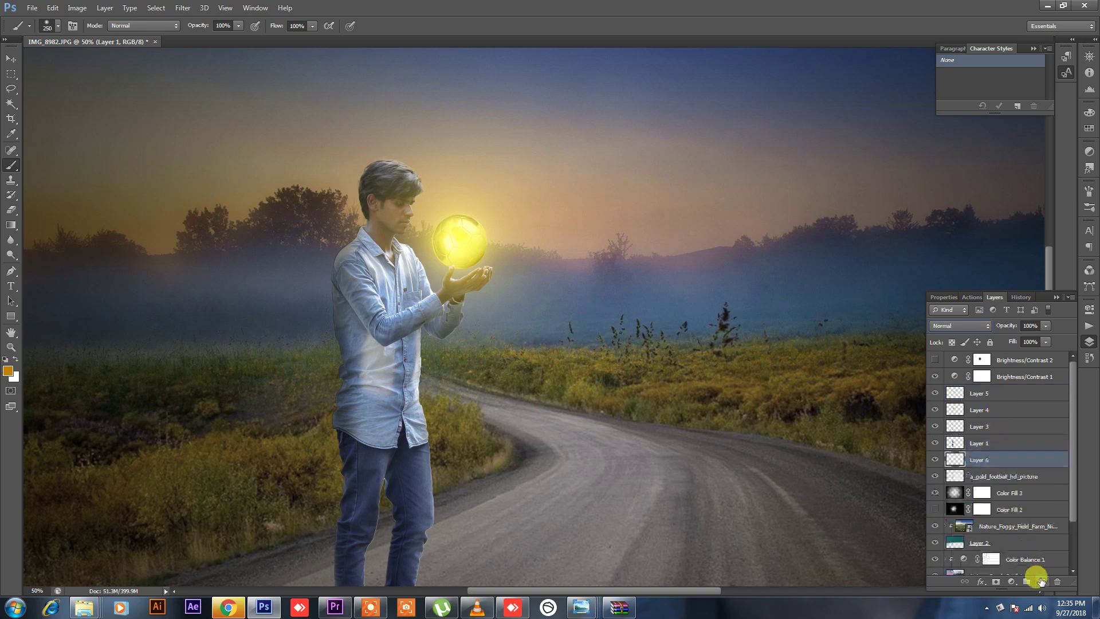
left_click(996, 447)
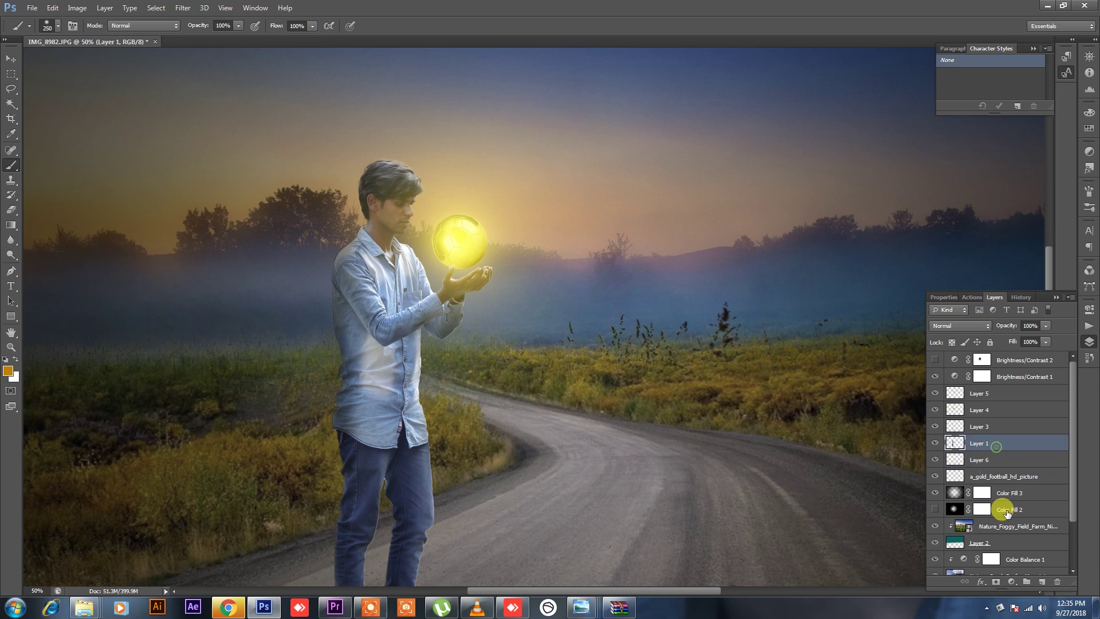
left_click(1042, 581)
Step: Load the boy's outline from Layer 1 as a selection, then zoom in with a smaller brush
left_click(951, 460, "ctrl")
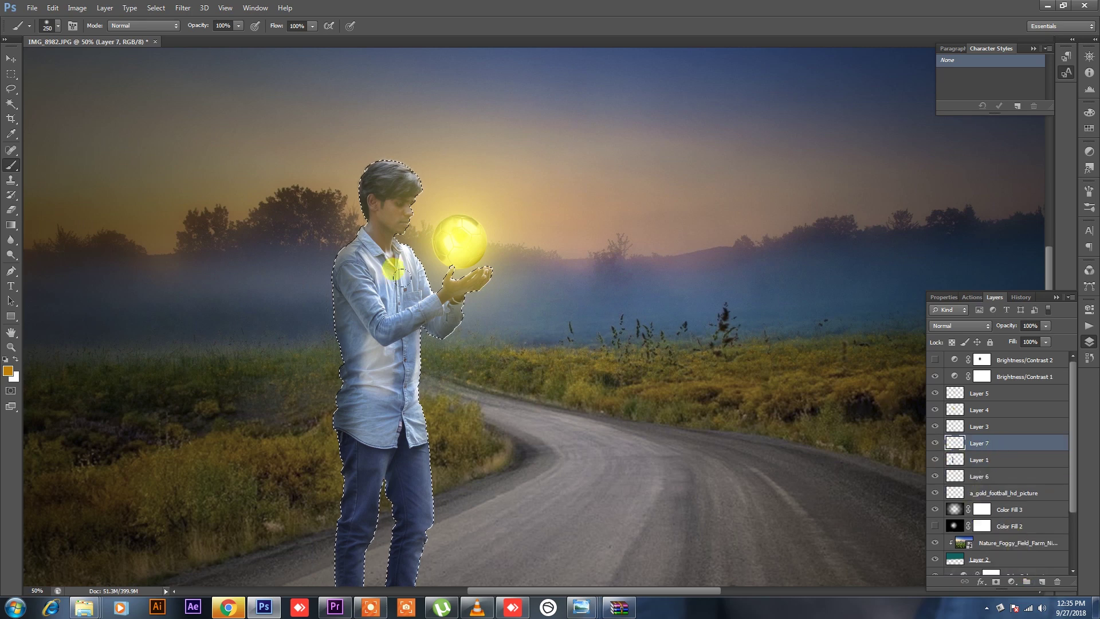
key("bracketleft")
key("bracketleft")
key("bracketleft")
key("bracketleft")
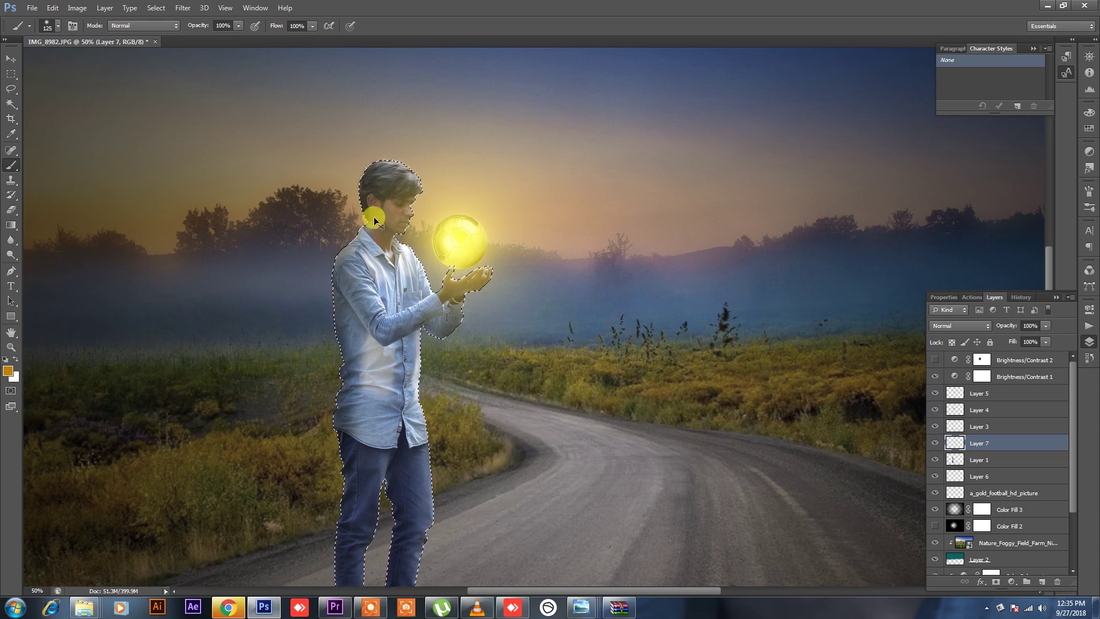
key("ctrl+plus")
key("ctrl+plus")
key("ctrl+plus")
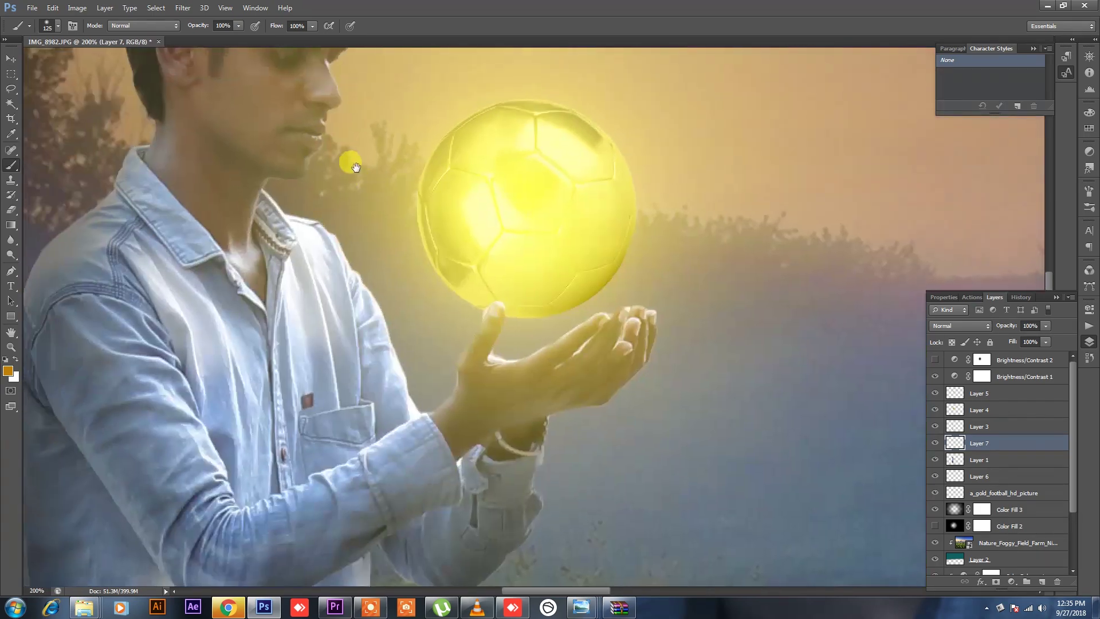
key("bracketleft")
key("bracketleft")
key("bracketleft")
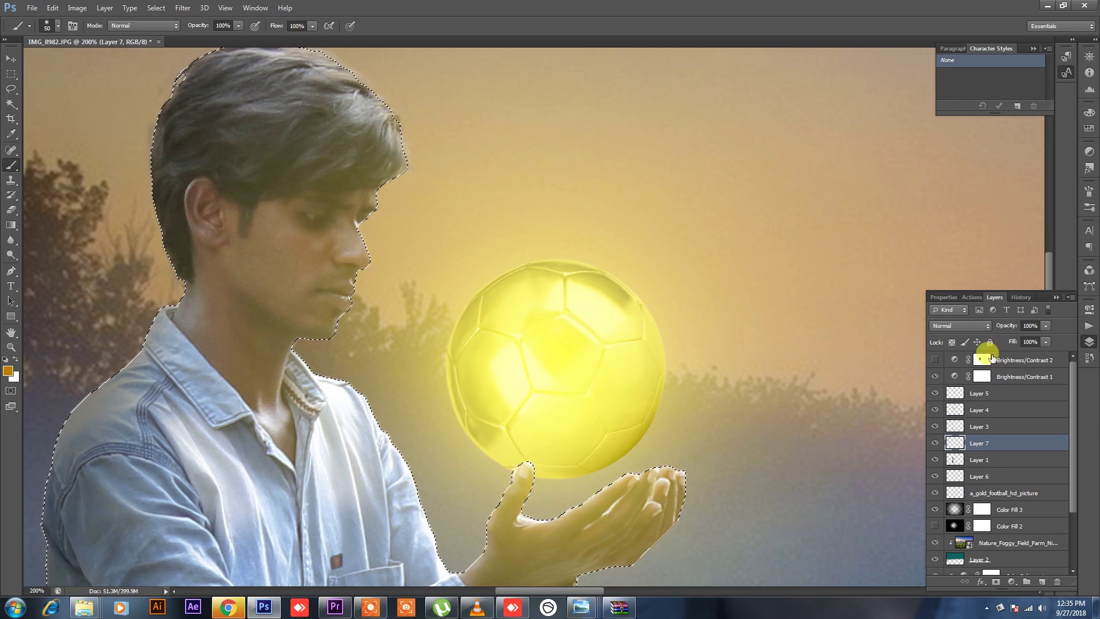
Step: Set Layer 7's blend mode to Screen after briefly trying Hard Light
left_click(969, 326)
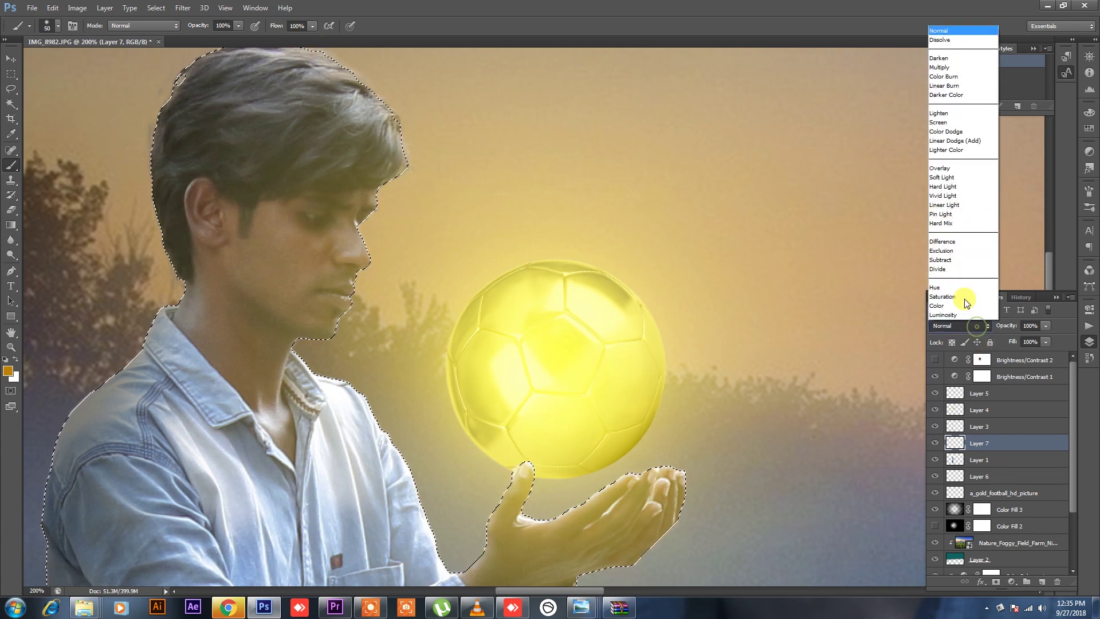
left_click(960, 185)
left_click_drag(340, 237, 327, 265)
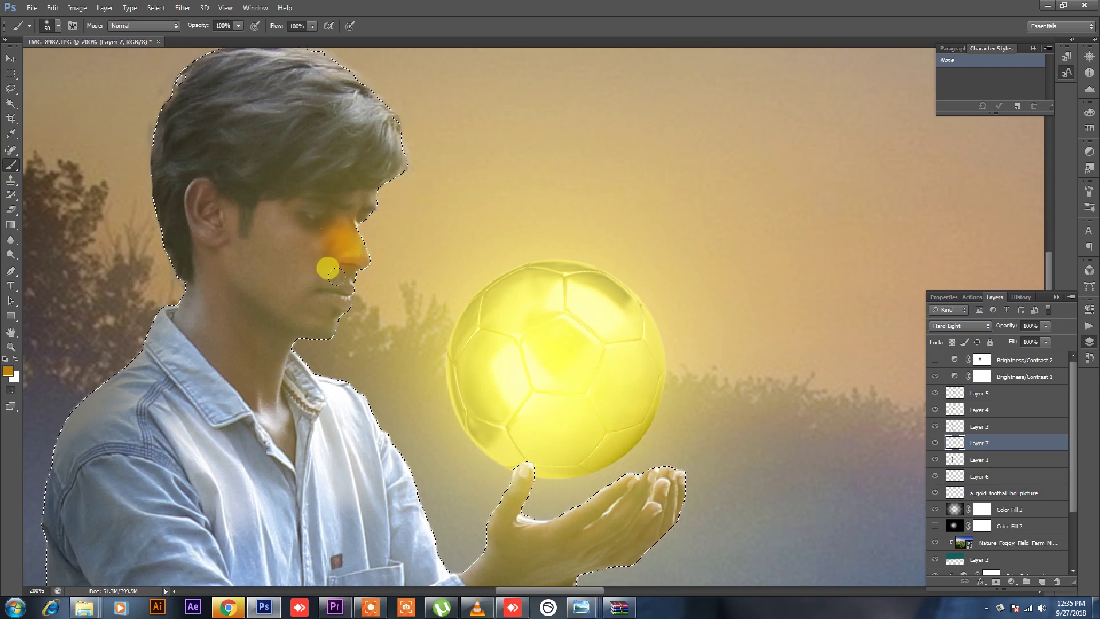
left_click(935, 325)
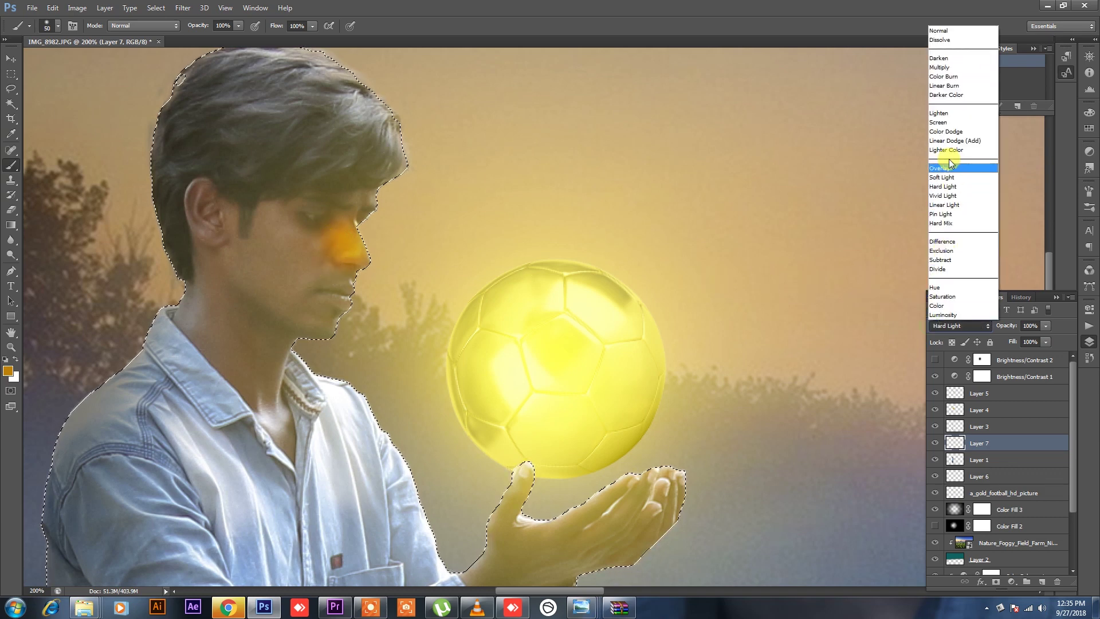
left_click(938, 122)
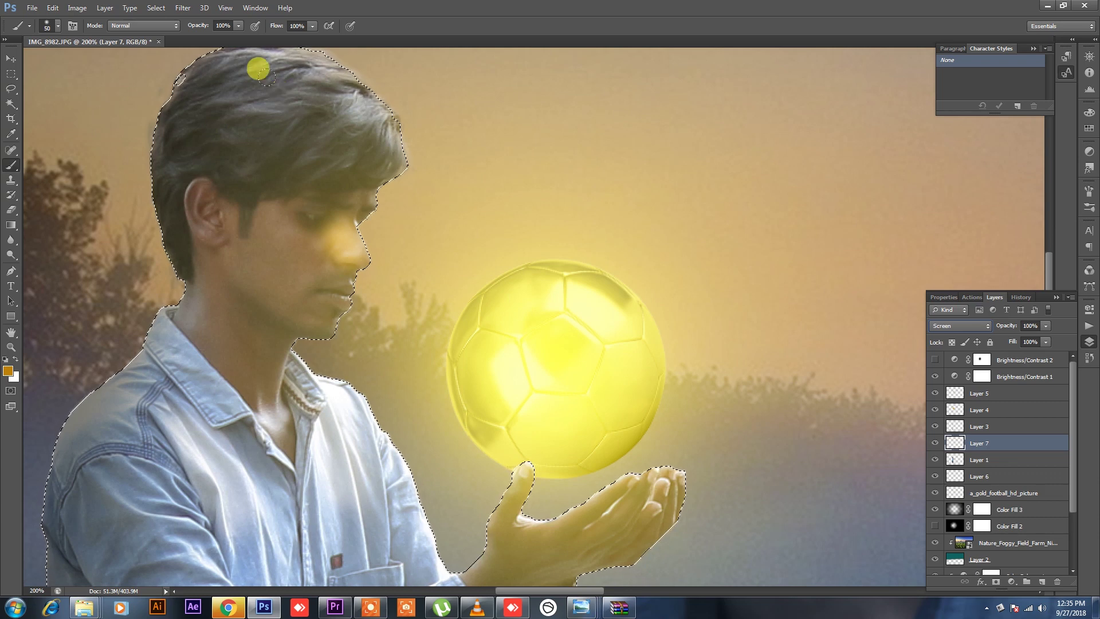
key("Down")
key("Down")
key("Down")
key("Down")
key("Down")
key("Down")
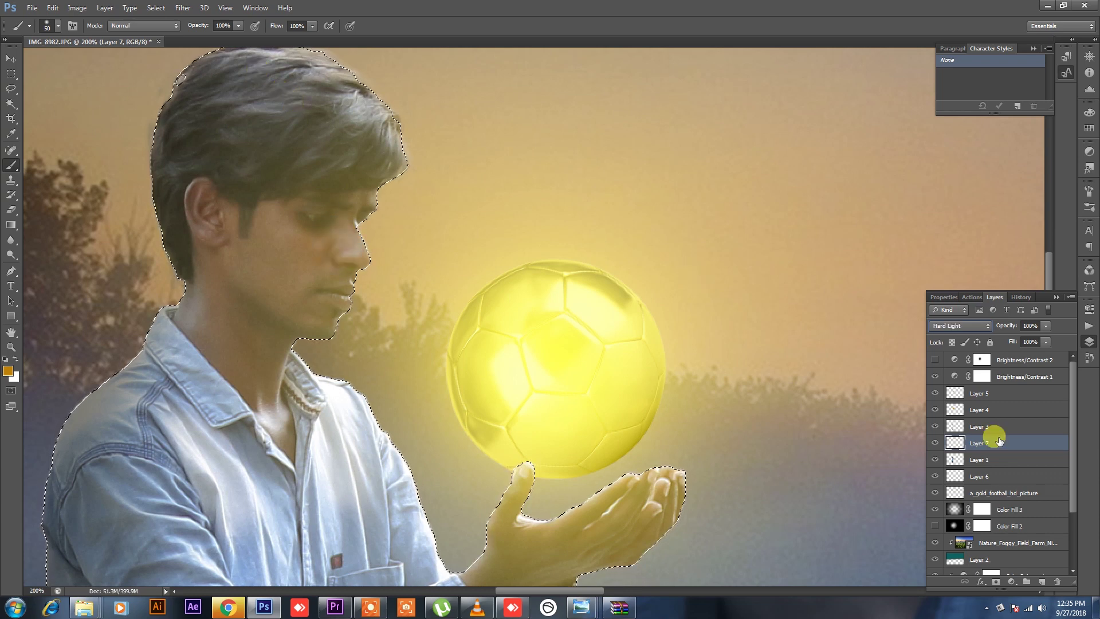
left_click(974, 326)
left_click(940, 122)
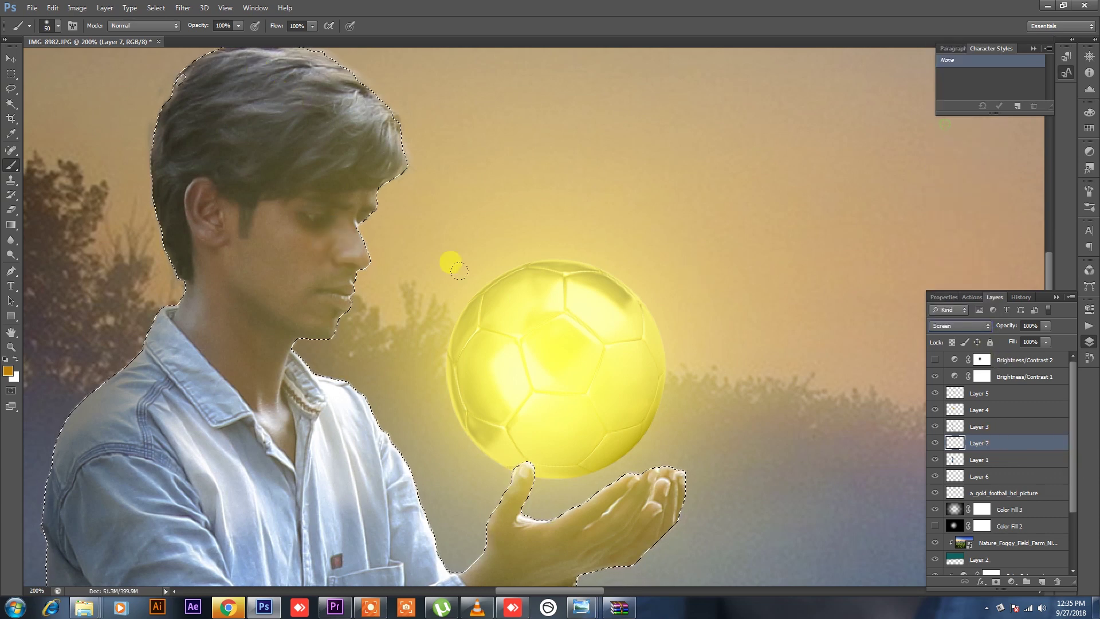
Step: Lower the brush flow for softer paint, undoing two test strokes on the nose and forehead
left_click_drag(313, 31, 294, 36)
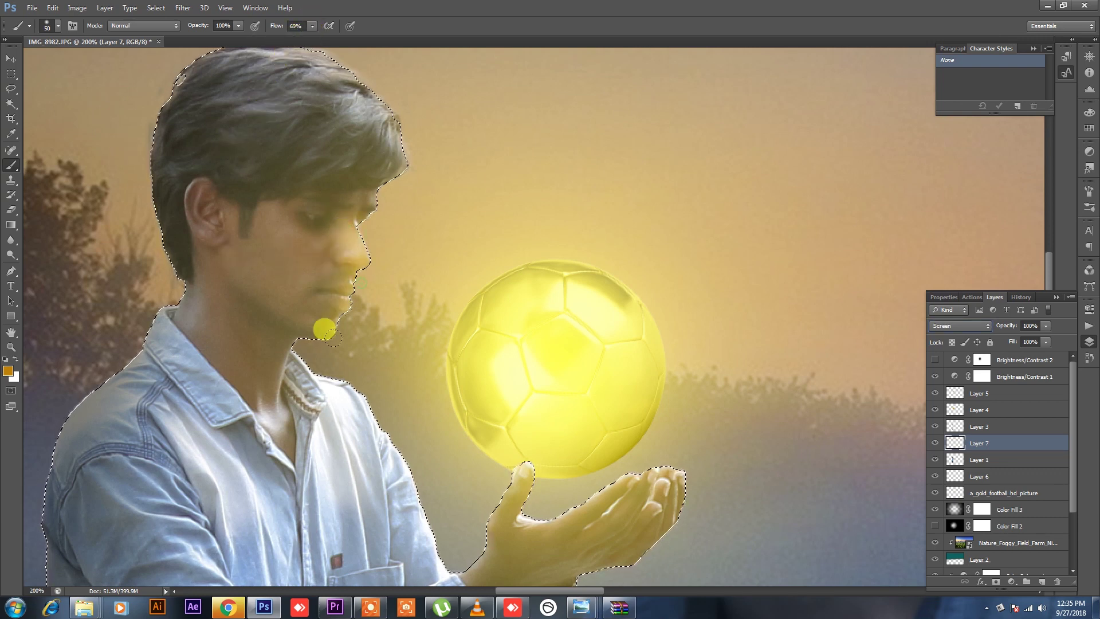
left_click_drag(324, 258, 346, 271)
key("ctrl+z")
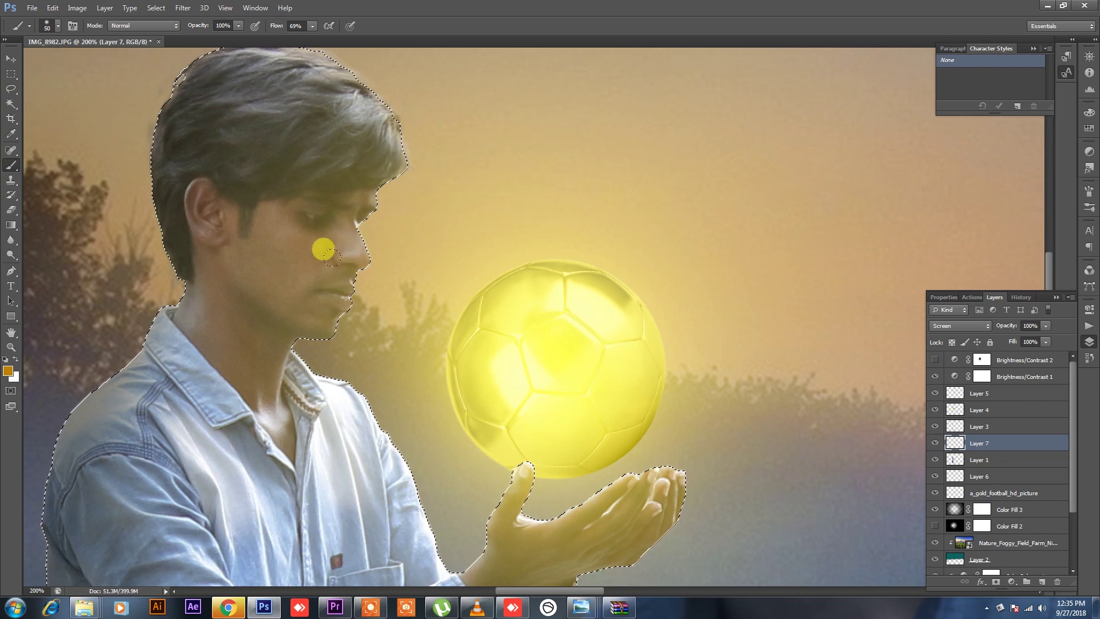
left_click(294, 37)
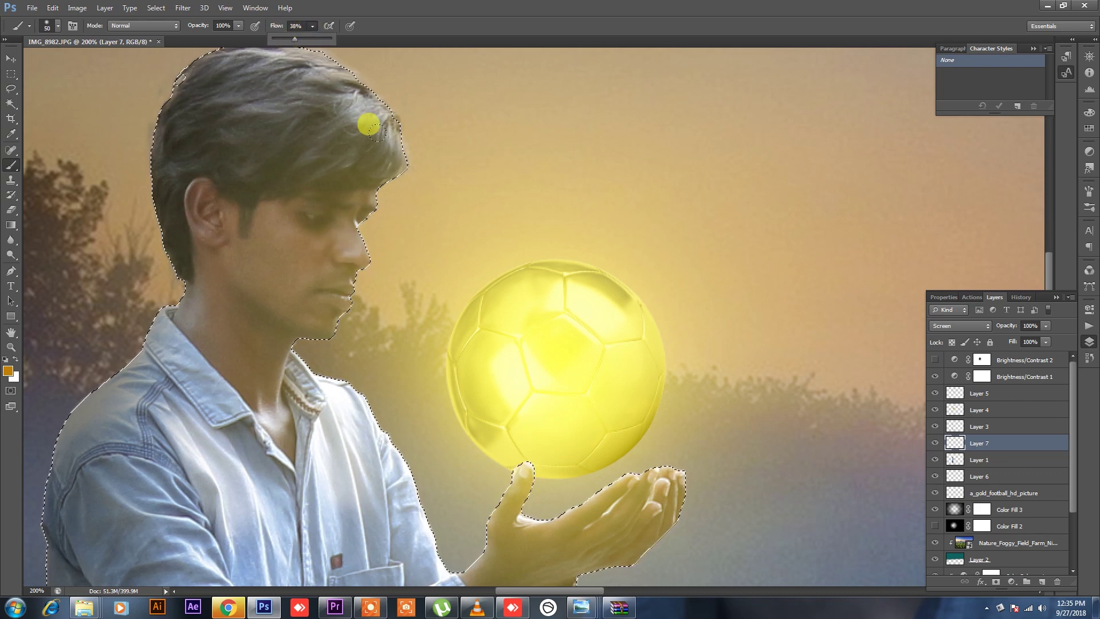
left_click_drag(384, 161, 345, 200)
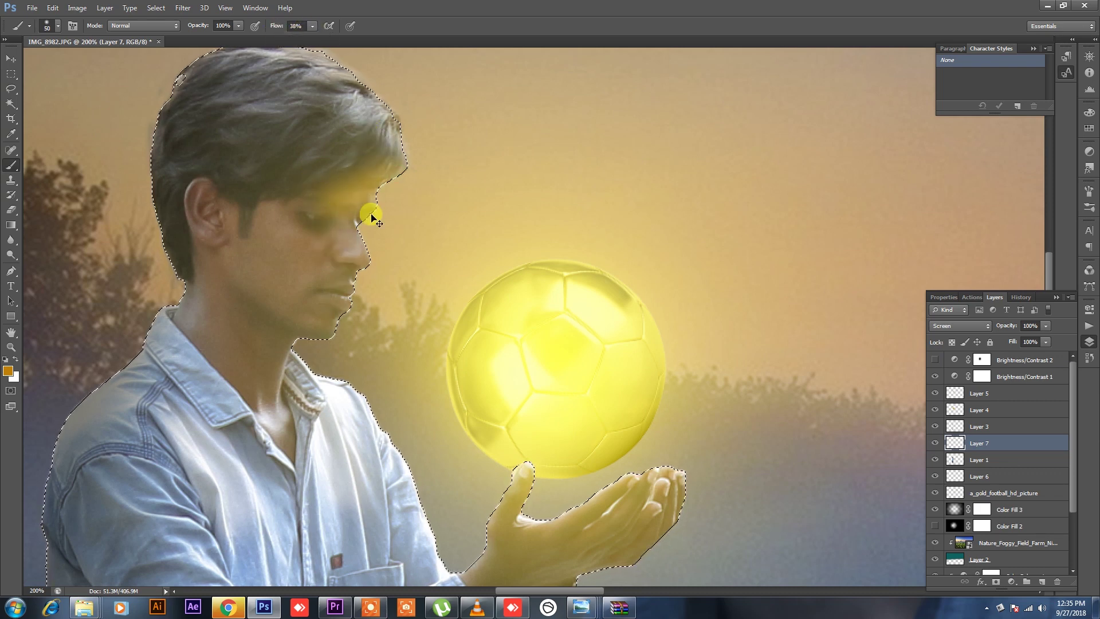
key("ctrl+z")
key("bracketright")
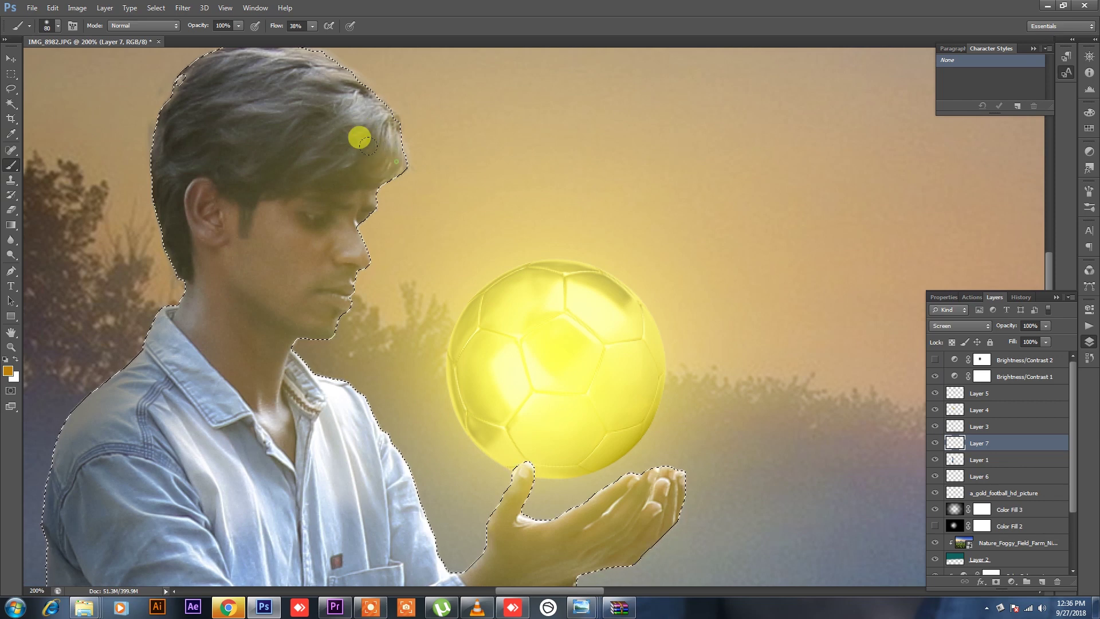
Step: Paint warm yellow light over the chin, neck, collar and hand
left_click_drag(327, 238, 264, 409)
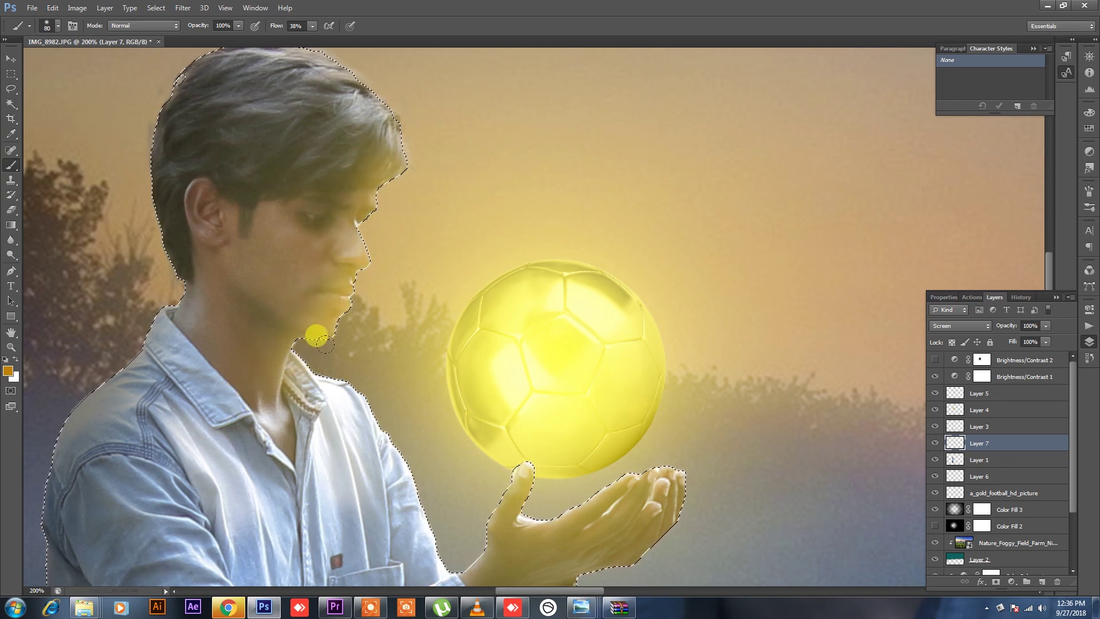
left_click_drag(319, 339, 303, 374)
left_click_drag(339, 422, 237, 315)
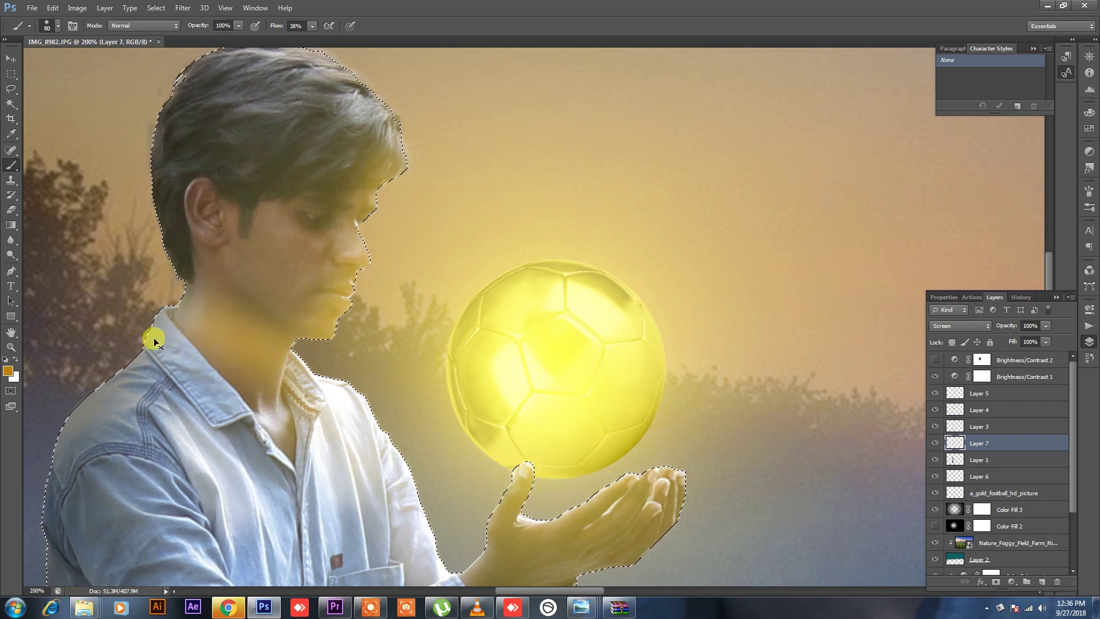
left_click(273, 359)
left_click_drag(216, 322, 245, 332)
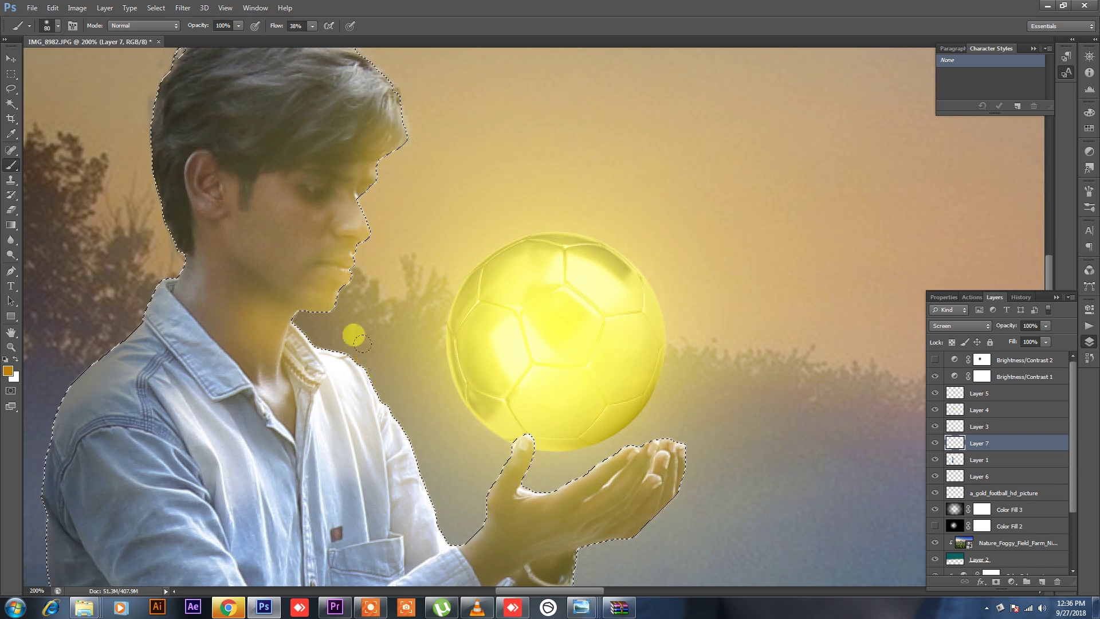
Step: With a smaller brush at faint flow, add a thin glow along and around the ear
key("bracketleft")
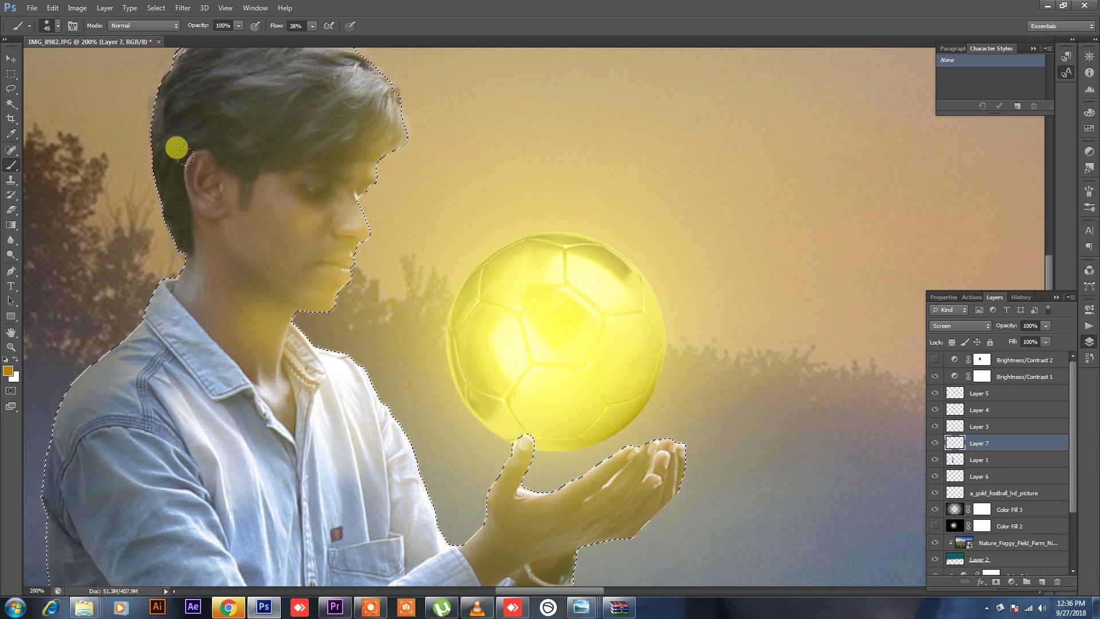
key("bracketleft")
left_click_drag(211, 225, 198, 184)
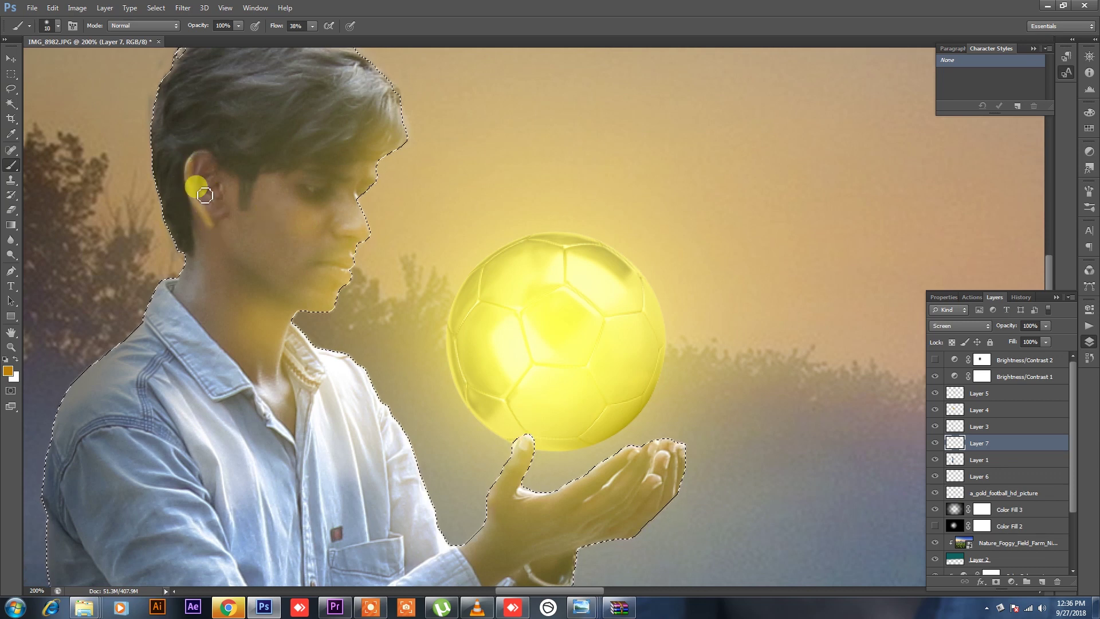
key("bracketright")
key("bracketright")
key("bracketright")
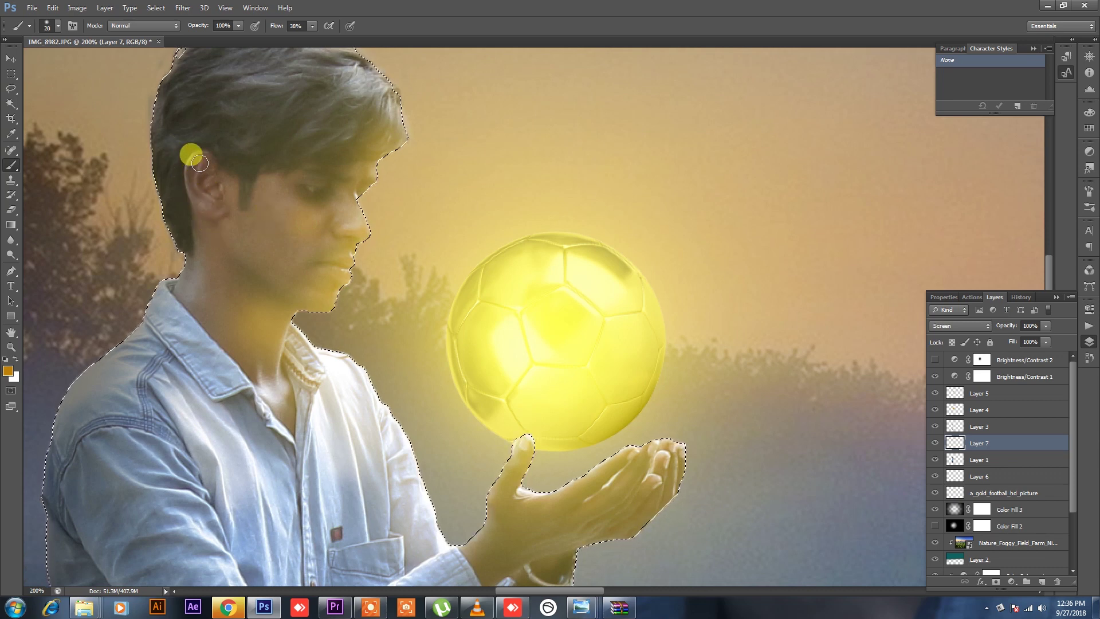
left_click(298, 37)
key("bracketright")
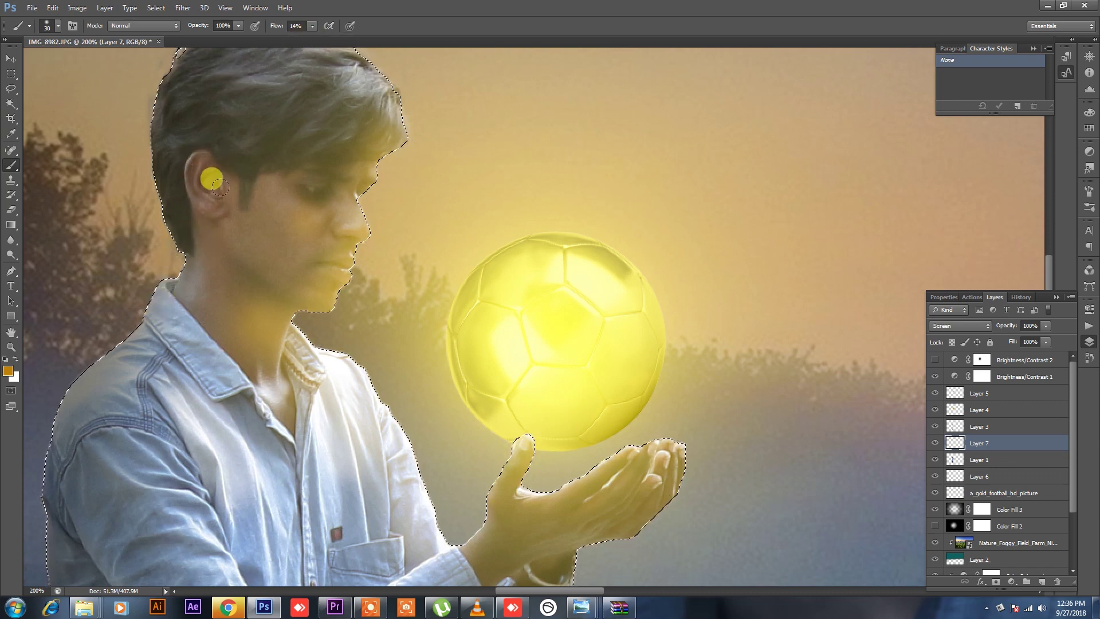
left_click_drag(211, 177, 192, 183)
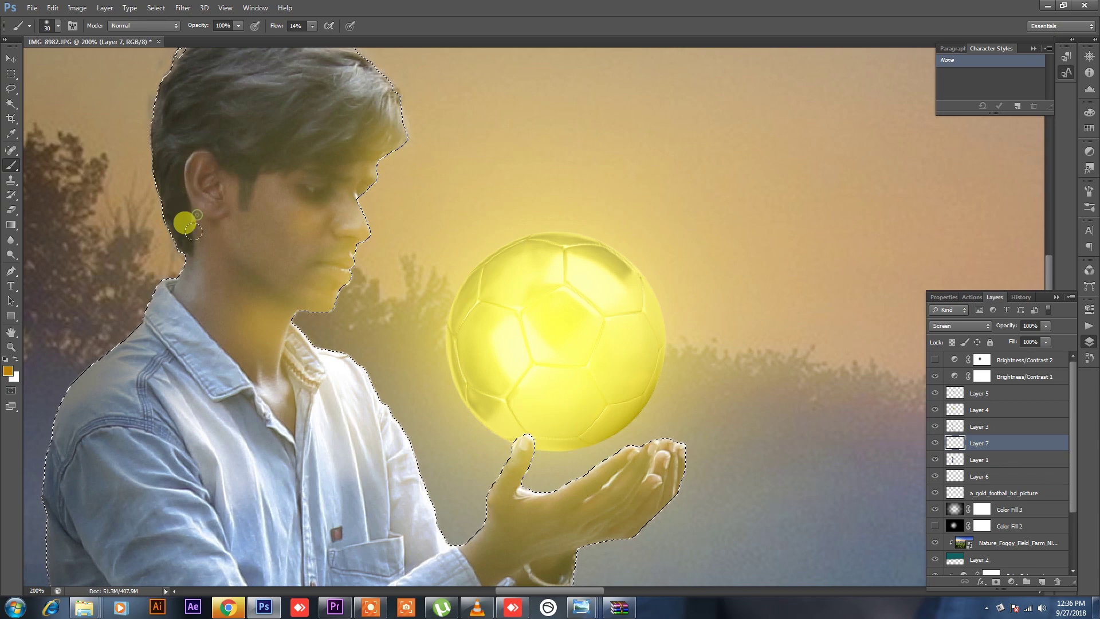
scroll(184, 252, "down", 1)
scroll(184, 282, "down", 4)
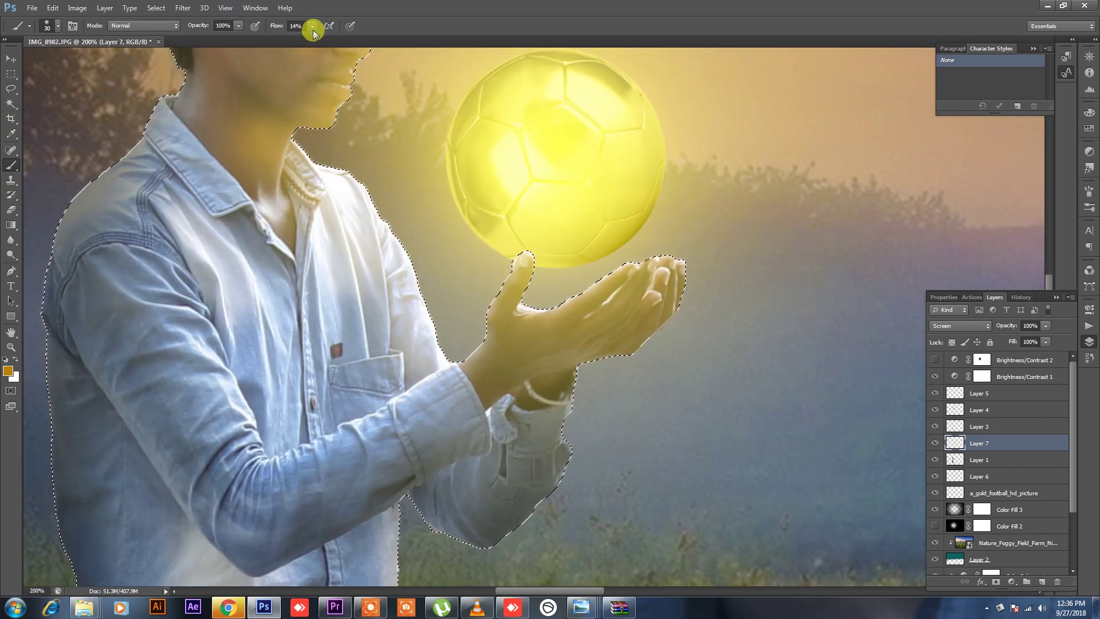
Step: With slightly higher flow and a larger brush, brighten the upper arm, sleeve, elbow and shirt chest
left_click_drag(328, 40, 331, 39)
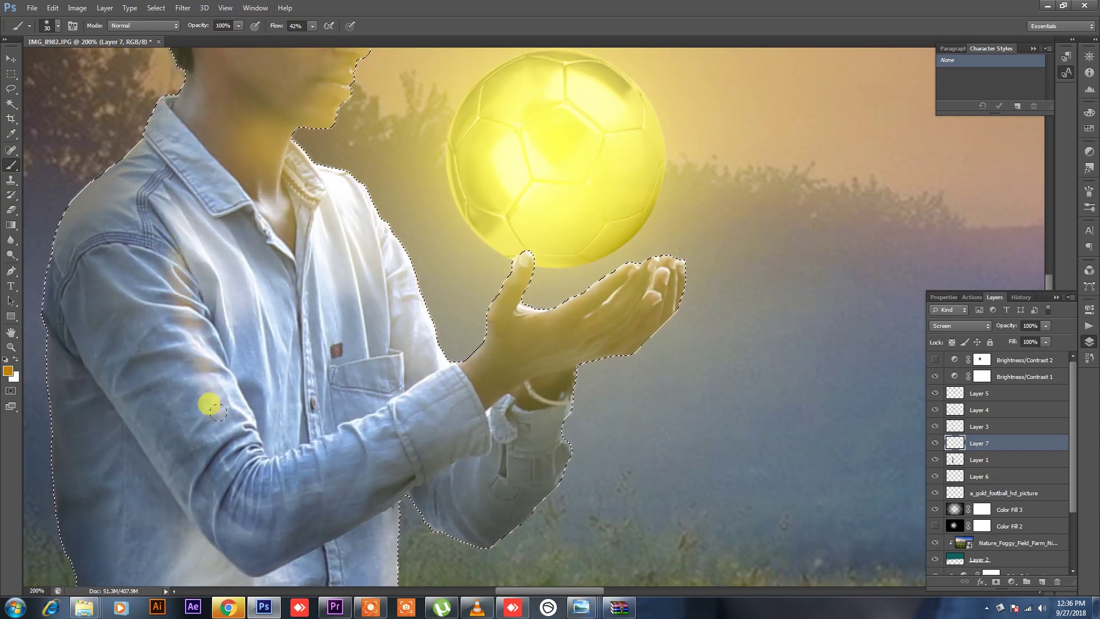
mouse_move(218, 404)
left_mouse_down()
mouse_move(162, 270)
mouse_move(229, 430)
mouse_move(194, 315)
mouse_move(147, 258)
mouse_move(205, 390)
mouse_move(252, 453)
mouse_move(432, 351)
mouse_move(304, 429)
left_mouse_up()
key("bracketright")
key("bracketright")
key("bracketright")
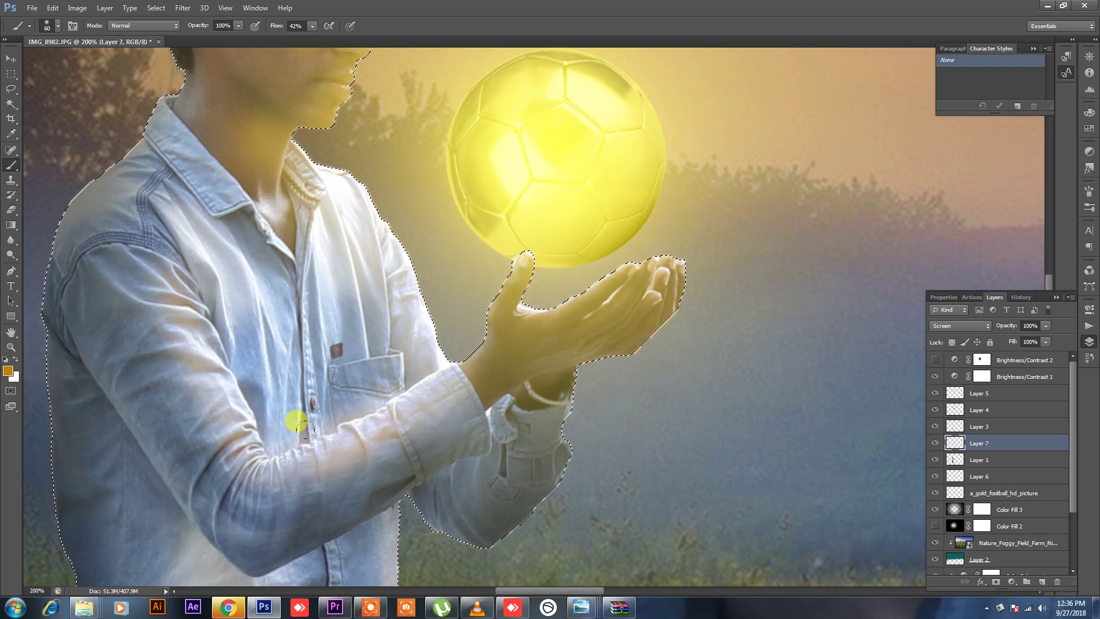
mouse_move(147, 283)
left_mouse_down()
mouse_move(177, 400)
mouse_move(252, 385)
left_mouse_up()
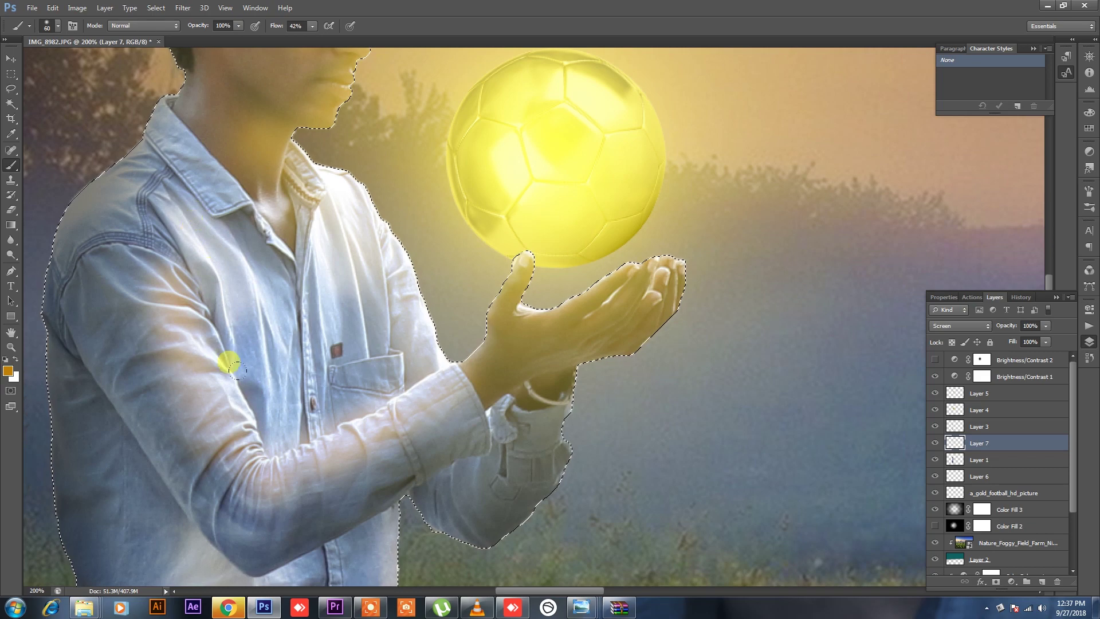
mouse_move(263, 410)
left_mouse_down()
mouse_move(238, 238)
mouse_move(287, 349)
mouse_move(287, 265)
mouse_move(338, 340)
mouse_move(282, 232)
mouse_move(282, 367)
left_mouse_up()
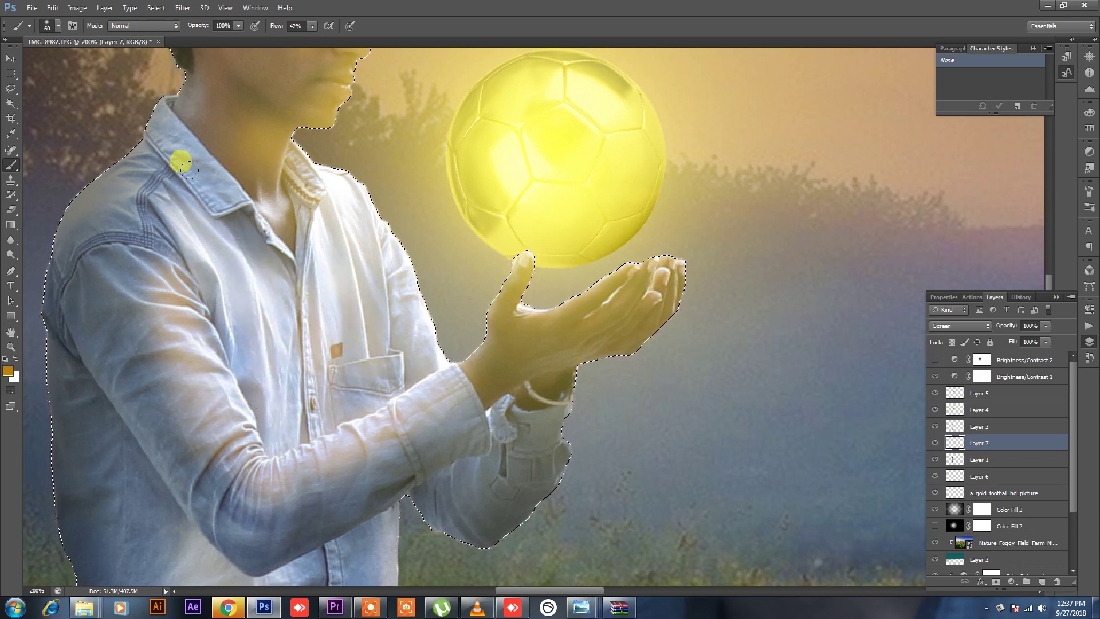
Step: Shrink the brush and brighten the shirt below the forearm, then zoom out
scroll(304, 294, "down", 5)
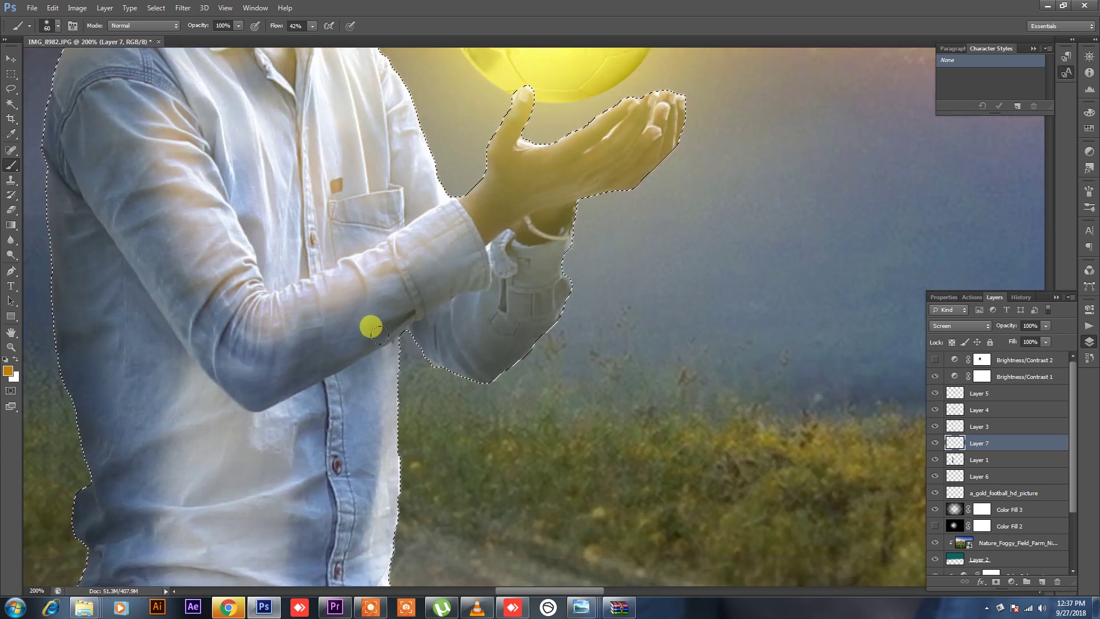
key("bracketleft")
key("bracketleft")
key("bracketleft")
mouse_move(285, 401)
left_mouse_down()
mouse_move(370, 378)
mouse_move(223, 449)
mouse_move(363, 332)
mouse_move(249, 515)
mouse_move(54, 582)
left_mouse_up()
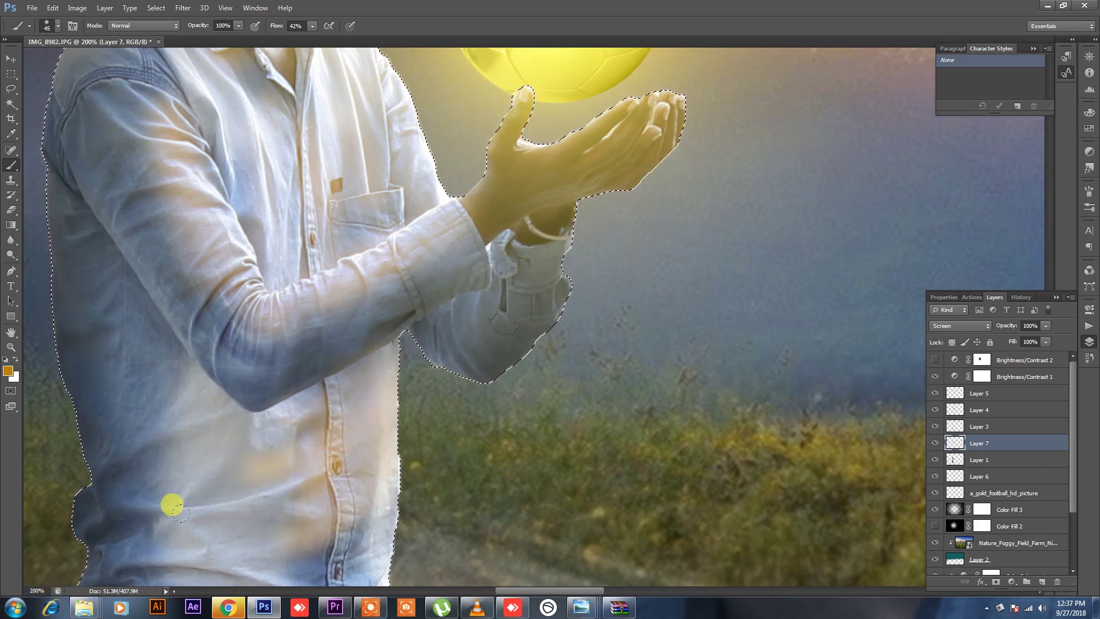
key("ctrl+minus")
key("ctrl+minus")
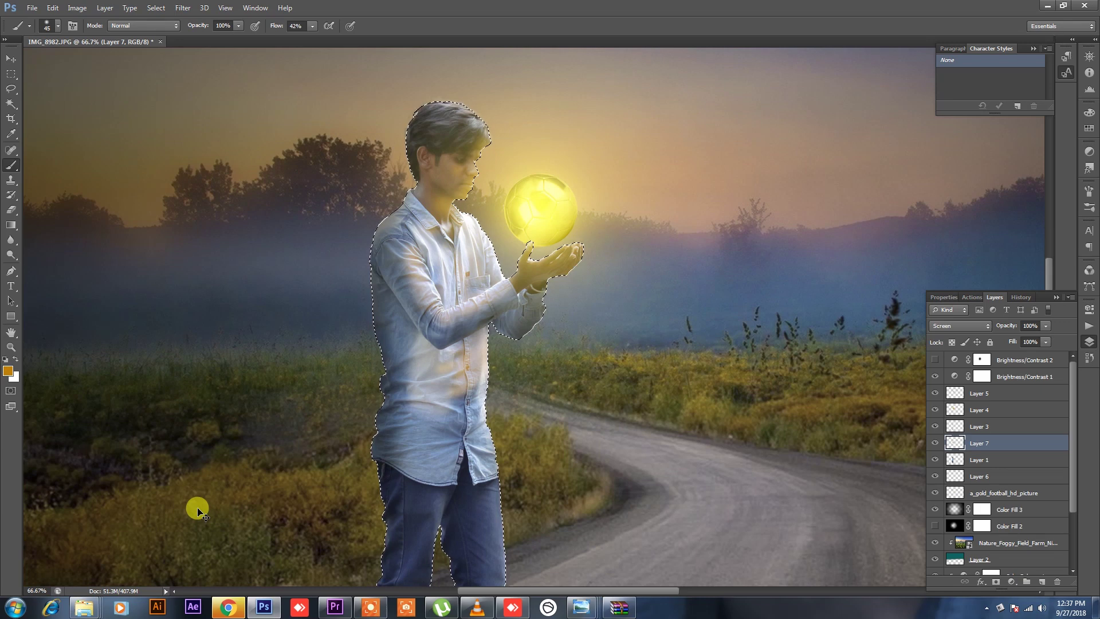
Step: At 50% zoom with a 200 brush, paint a vertical glow down the right side of the jeans
key("ctrl+minus")
scroll(361, 474, "down", 1)
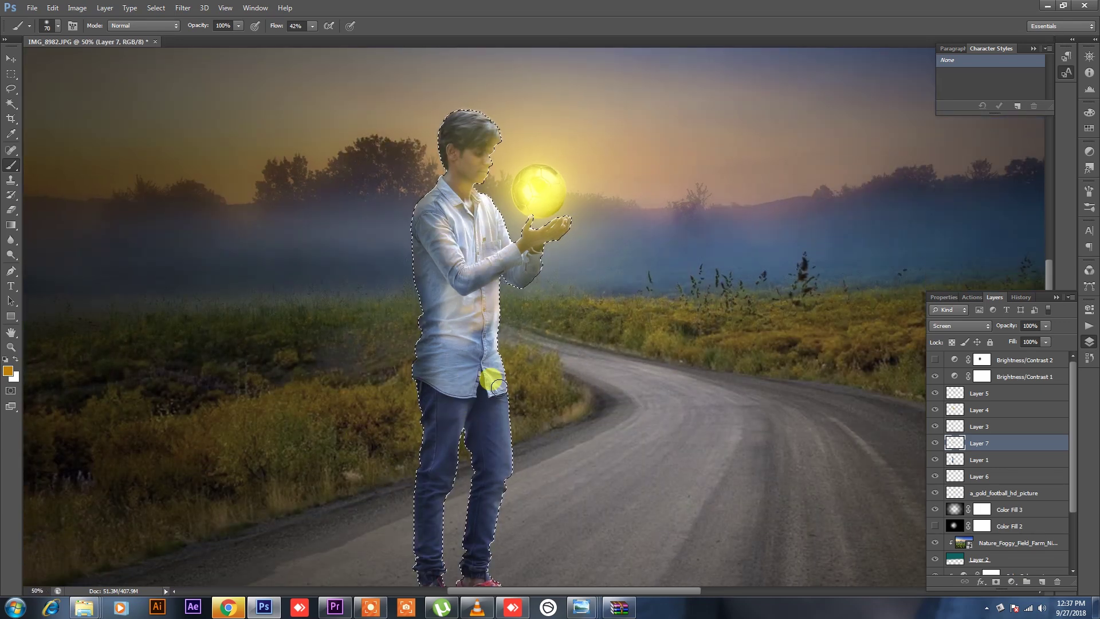
key("bracketright")
key("bracketright")
key("bracketright")
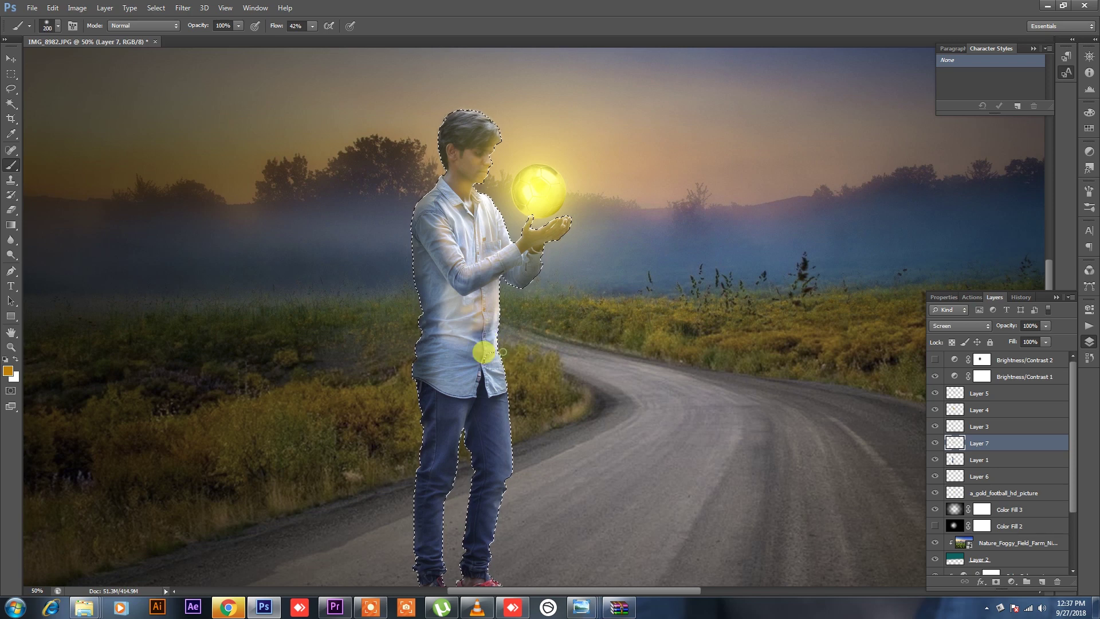
left_click_drag(485, 352, 494, 504)
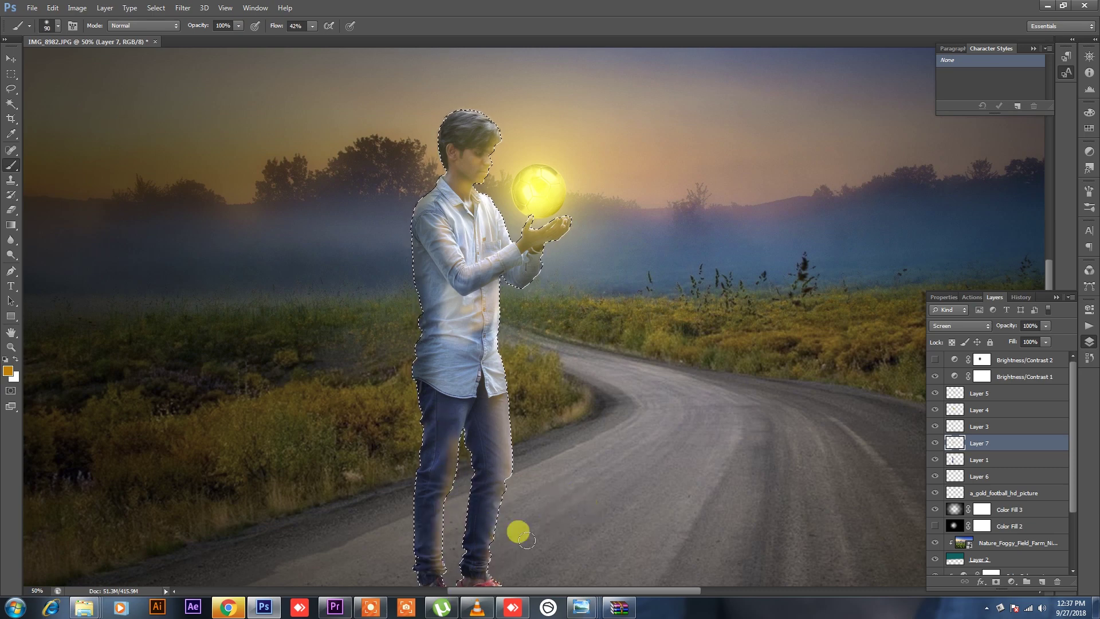
scroll(510, 504, "down", 2)
Step: Deselect the boy using the Marquee tool's right-click Deselect
key("m")
right_click(432, 295)
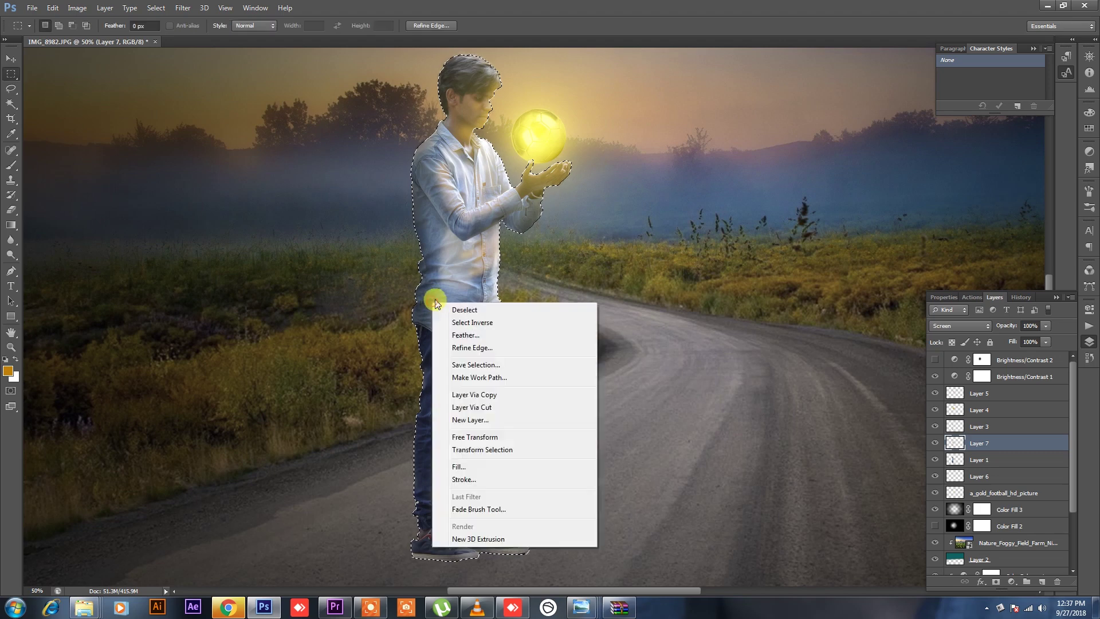
left_click(452, 302)
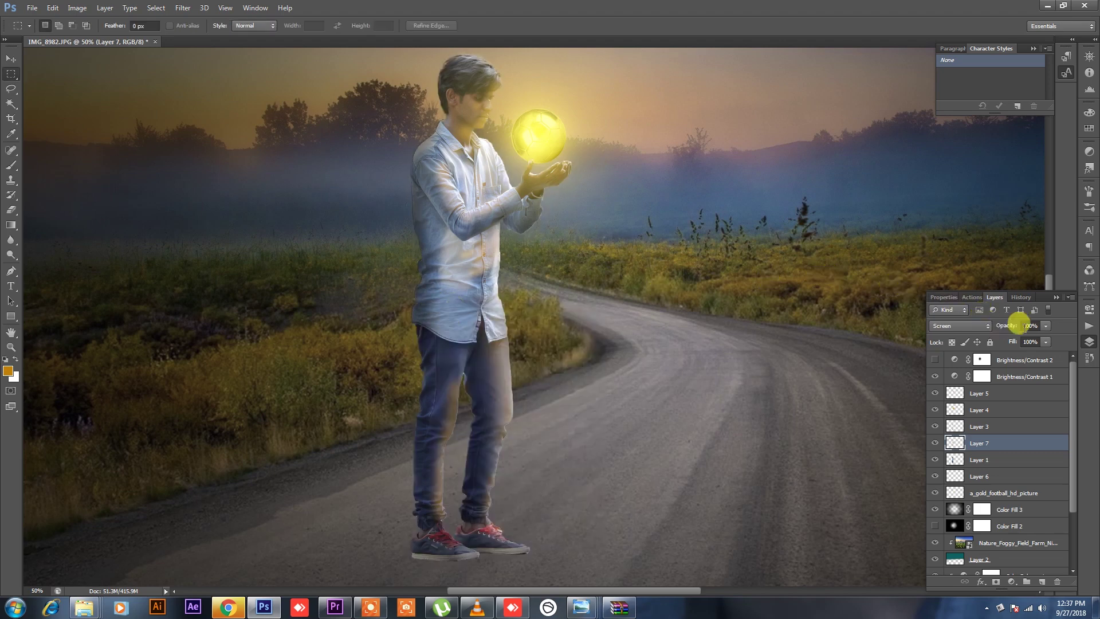
Step: Cycle Layer 7 through Darker Color, Darken and Screen, landing on Linear Dodge (Add)
left_click(955, 327)
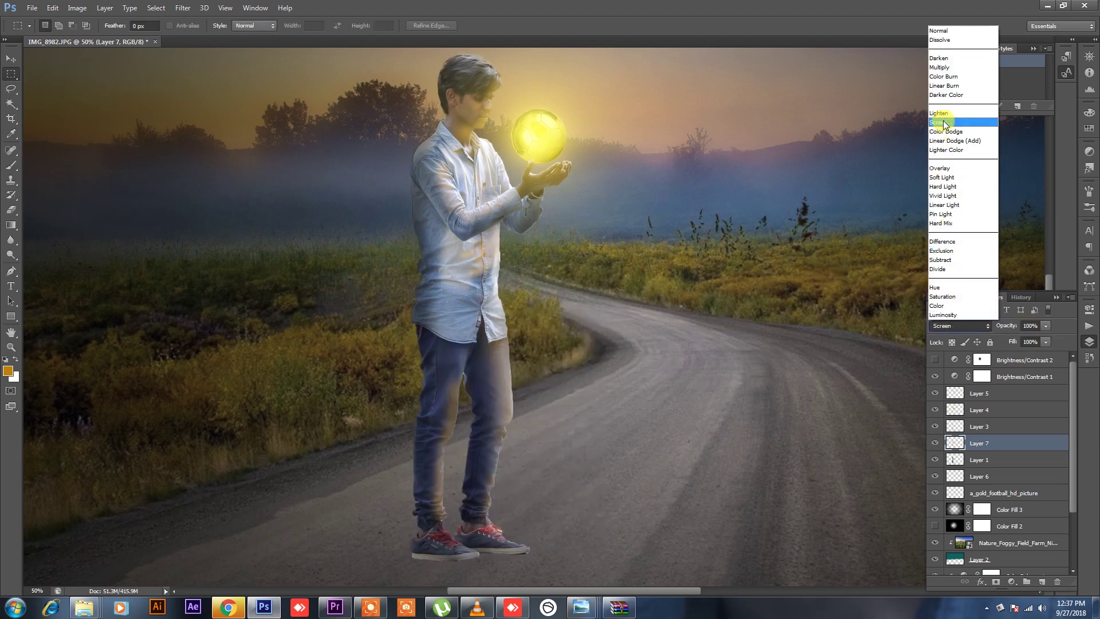
left_click(944, 95)
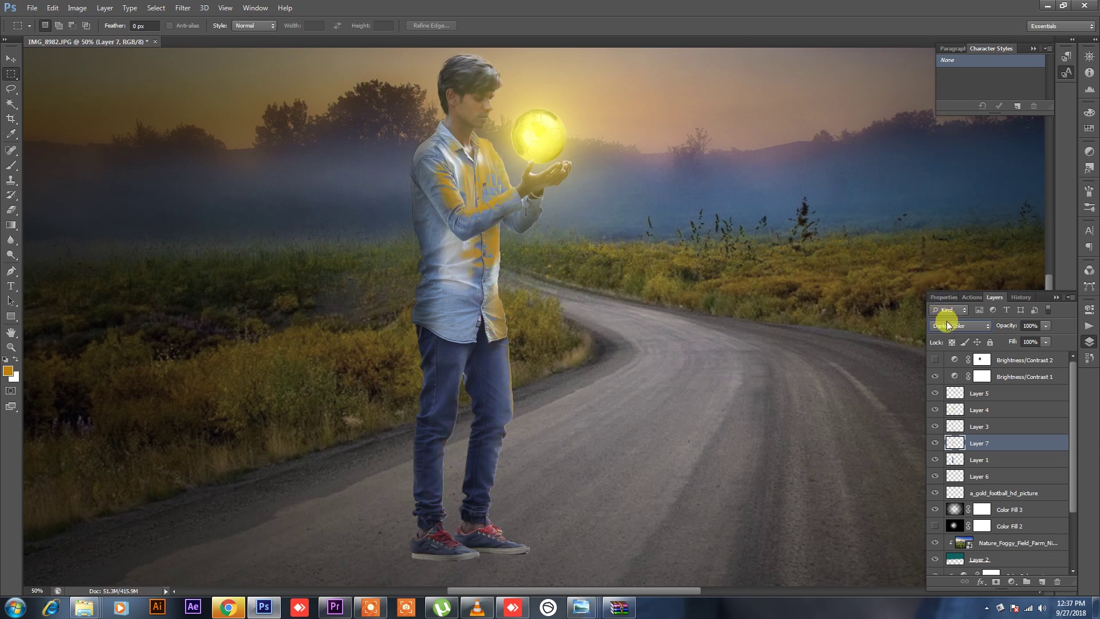
key("Up")
key("Up")
key("Up")
key("Up")
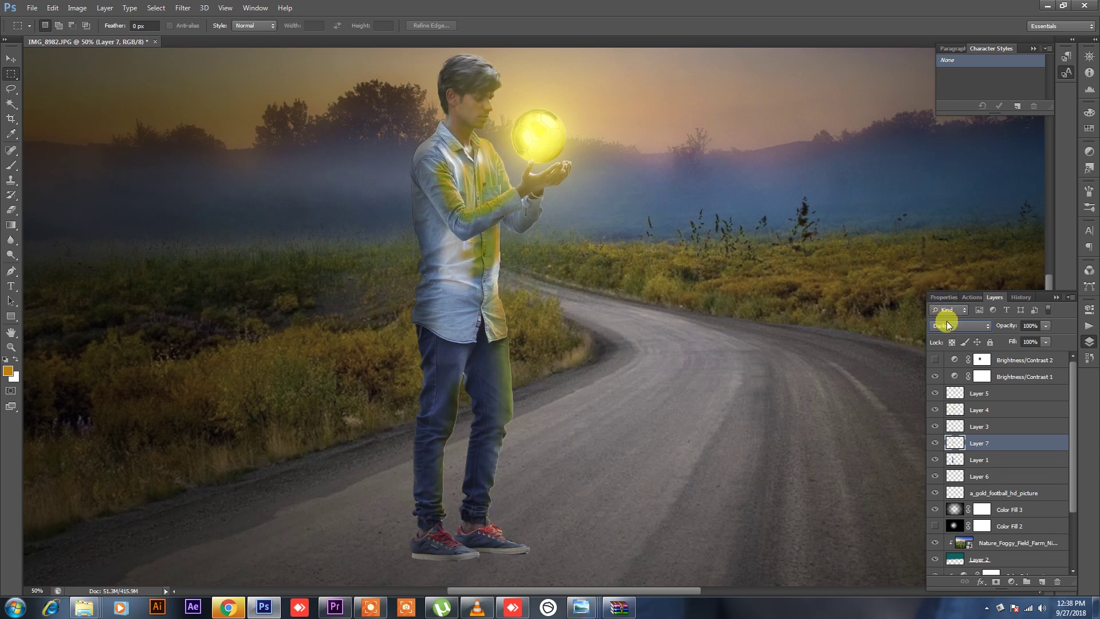
key("Down")
key("Down")
key("Down")
key("Down")
key("Down")
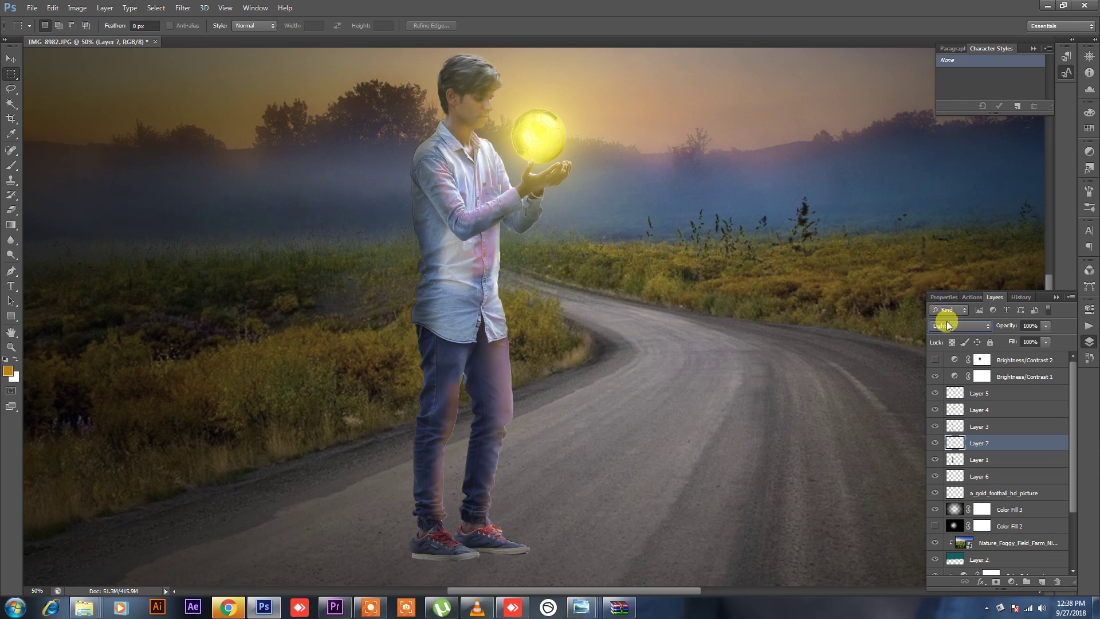
key("Down")
key("Down")
key("Down")
key("Down")
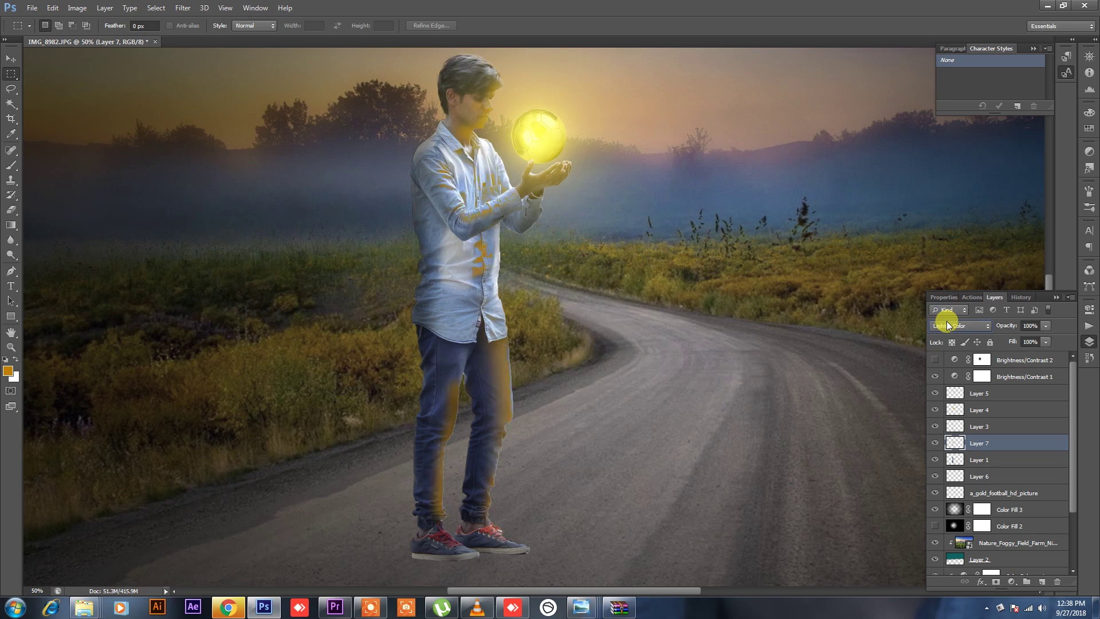
key("Up")
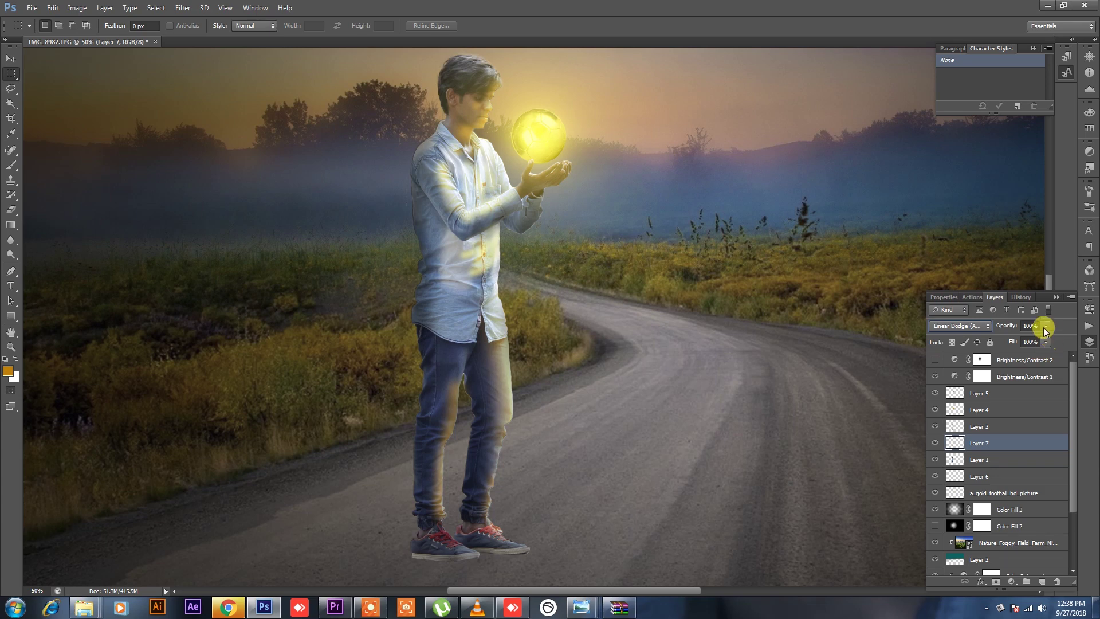
Step: Keep Layer 7 on Linear Dodge (Add) at 58% opacity and hide Brightness/Contrast 2
left_click_drag(1030, 339, 1016, 346)
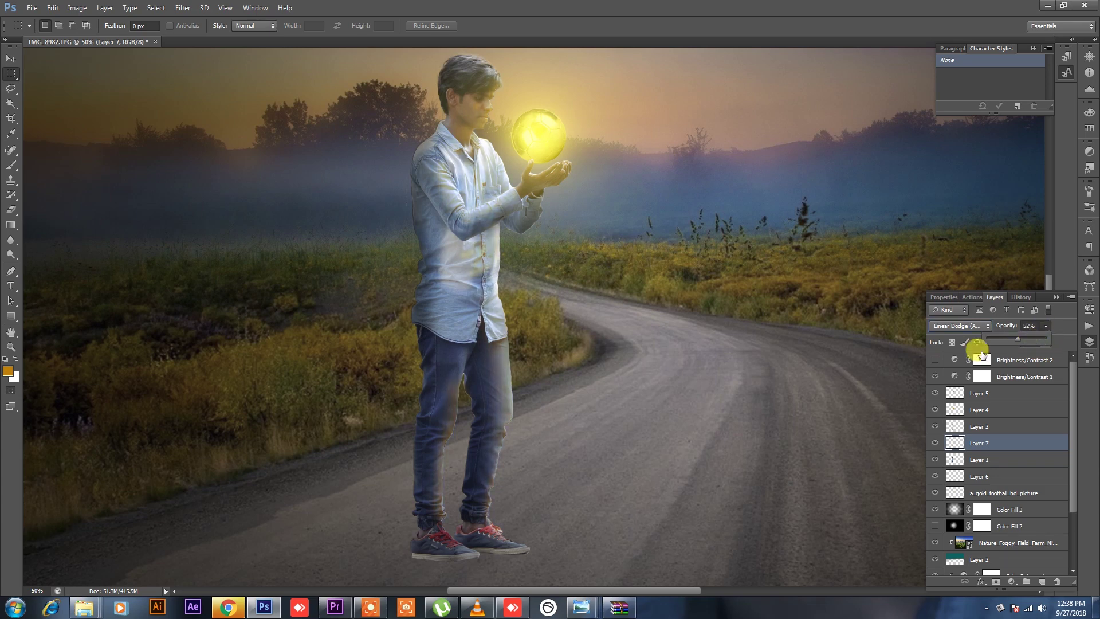
left_click(959, 326)
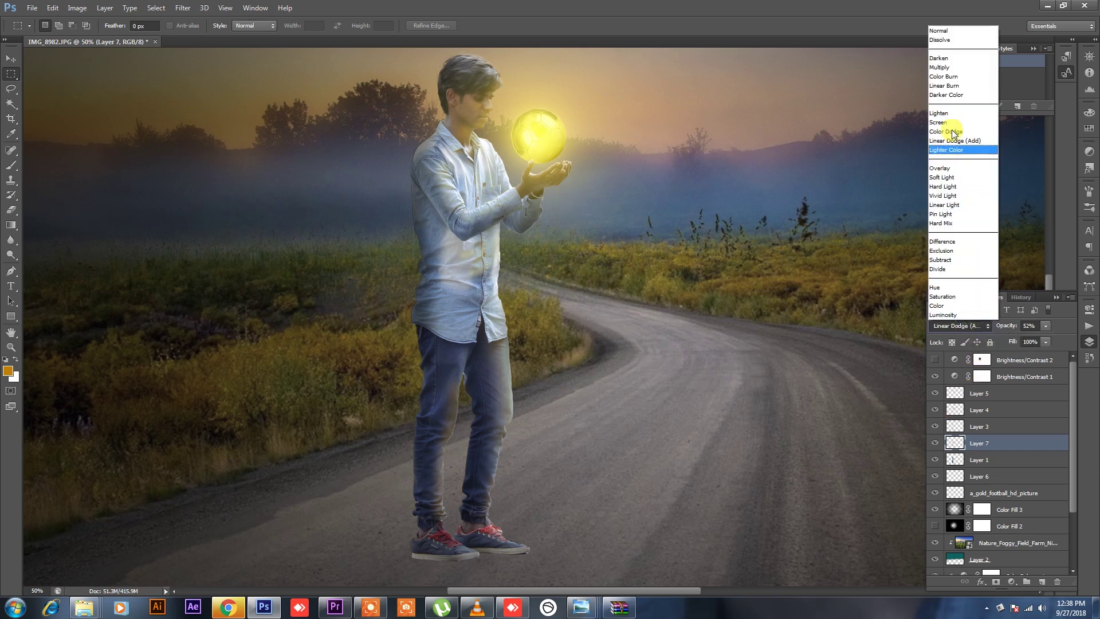
left_click(943, 122)
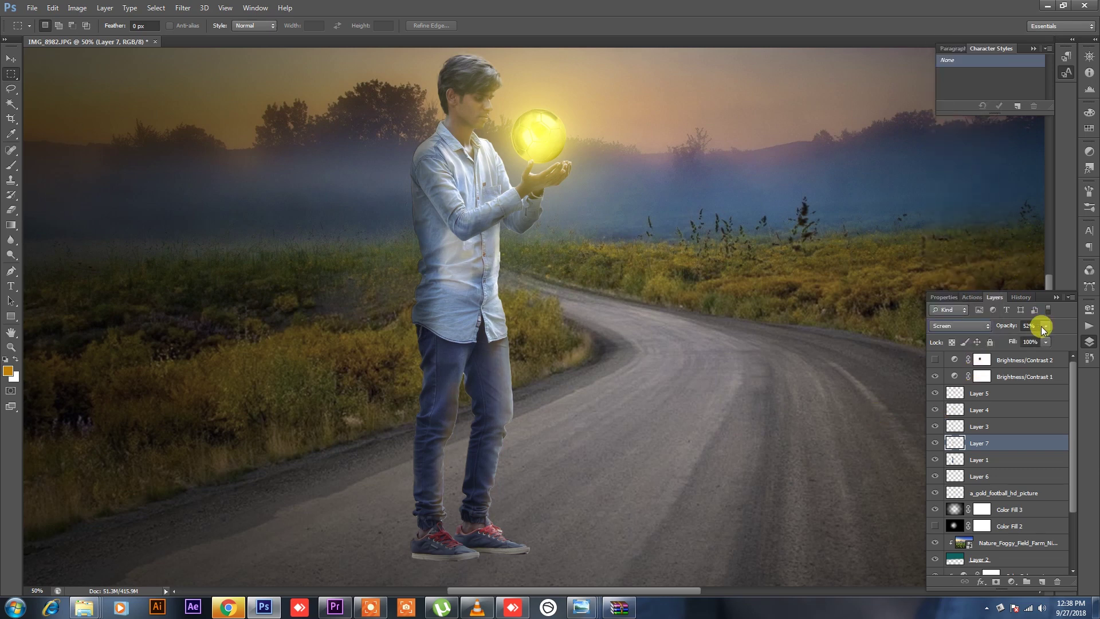
left_click(977, 325)
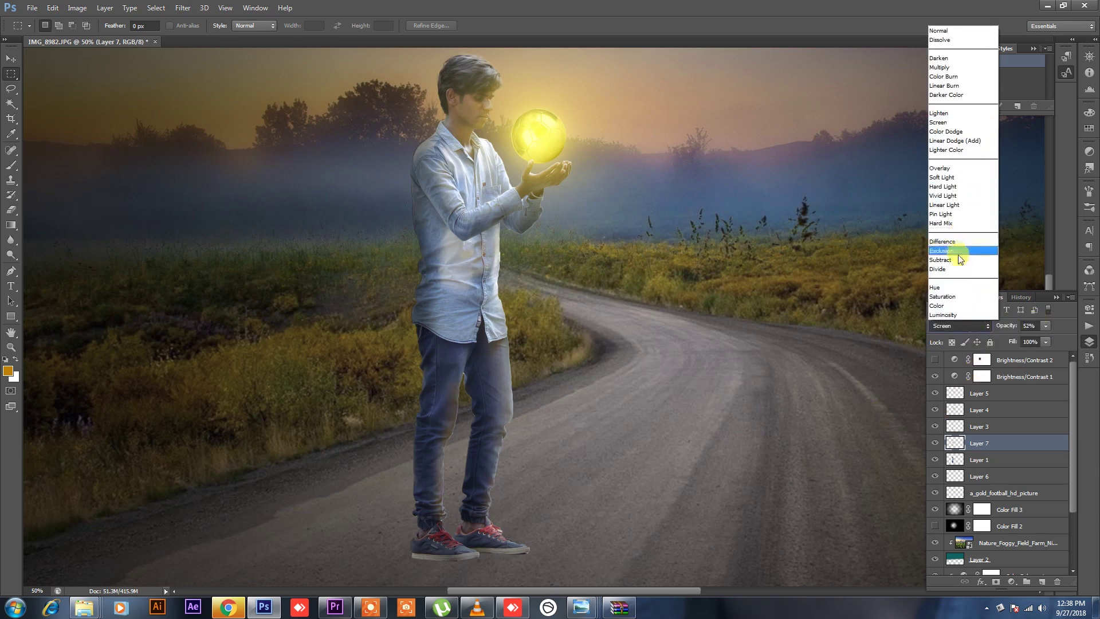
left_click(955, 149)
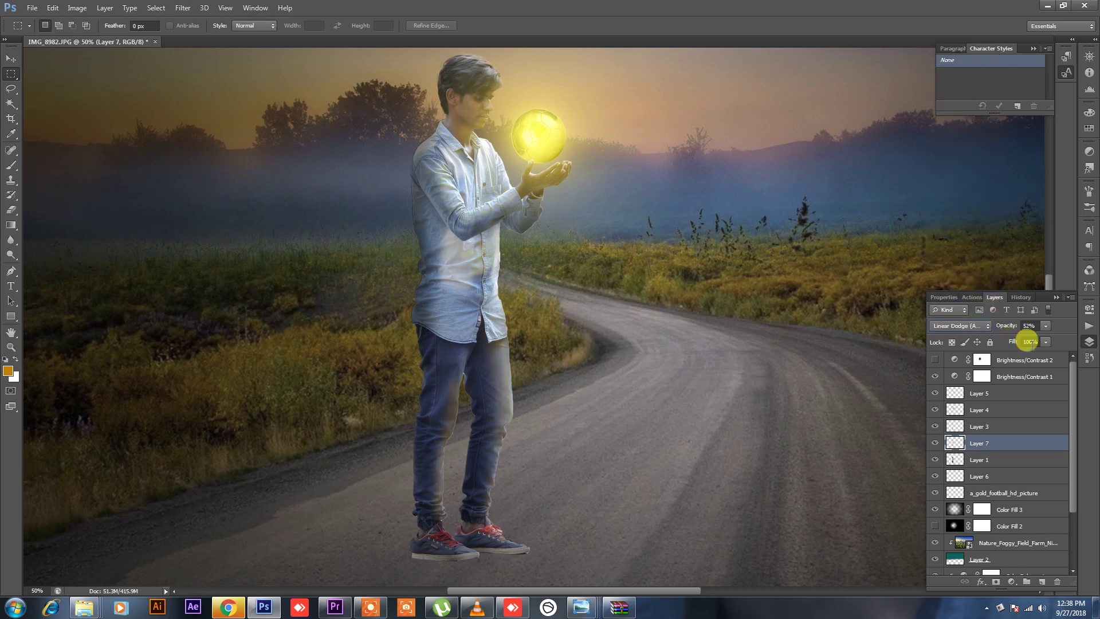
left_click(1044, 326)
left_click_drag(1056, 339, 1052, 339)
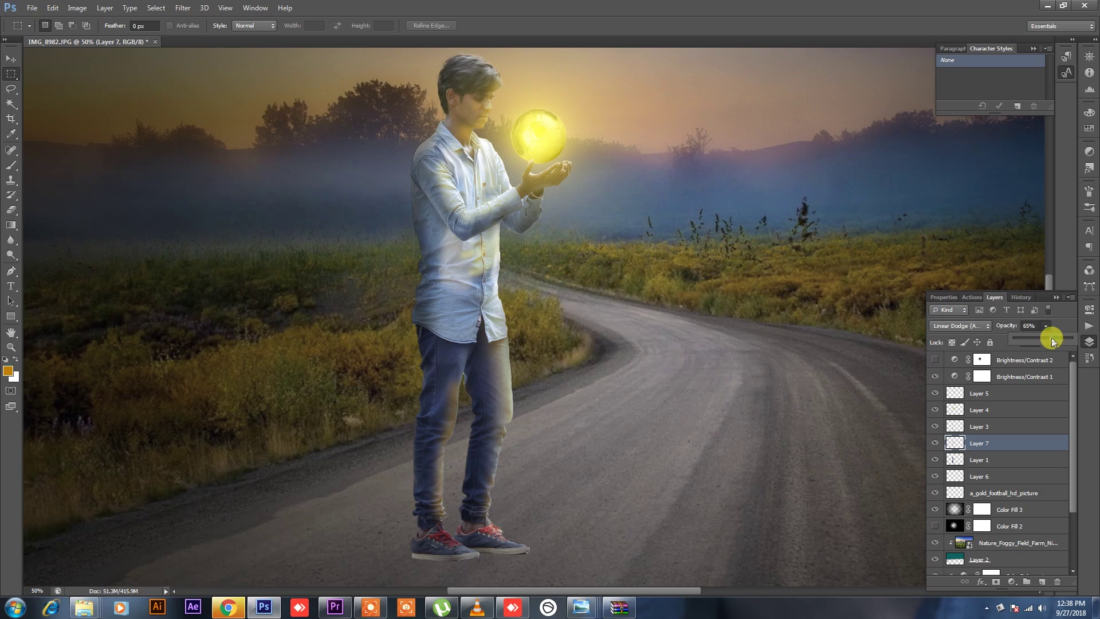
left_click(936, 359)
key("ctrl+minus")
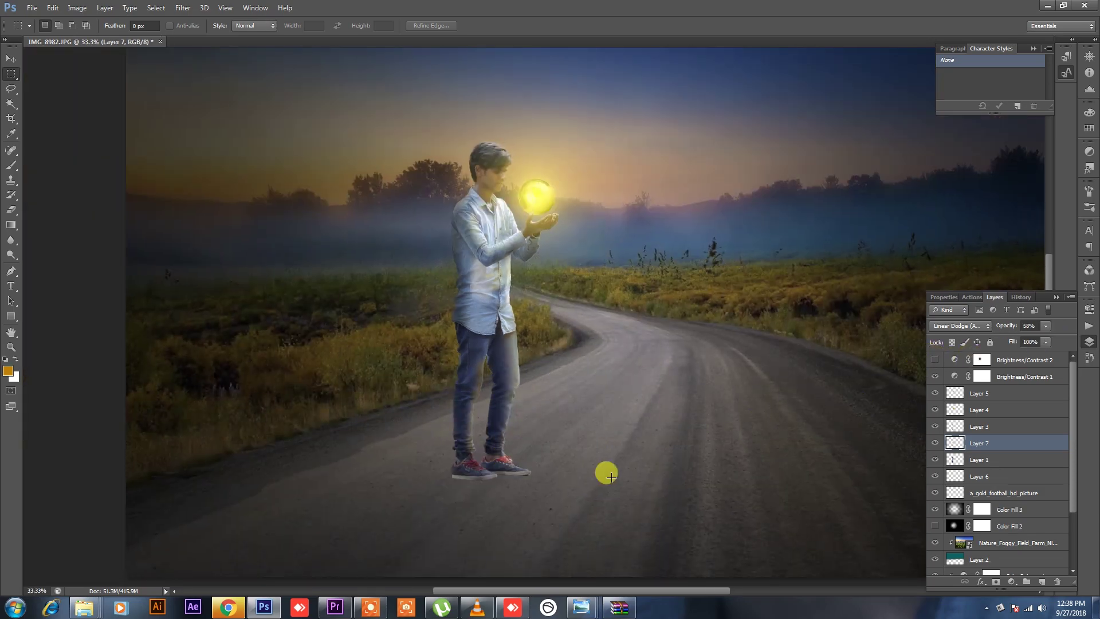
Step: Erase the Color Fill 3 vignette over the road by the boy's feet with a larger eraser
left_click(1011, 512)
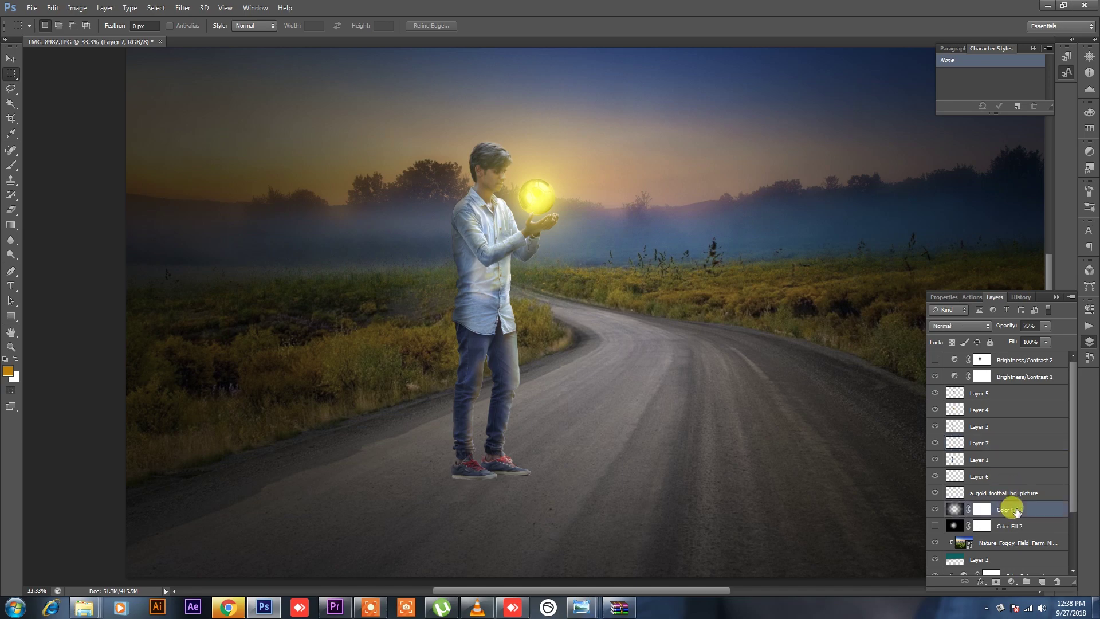
left_click(935, 508)
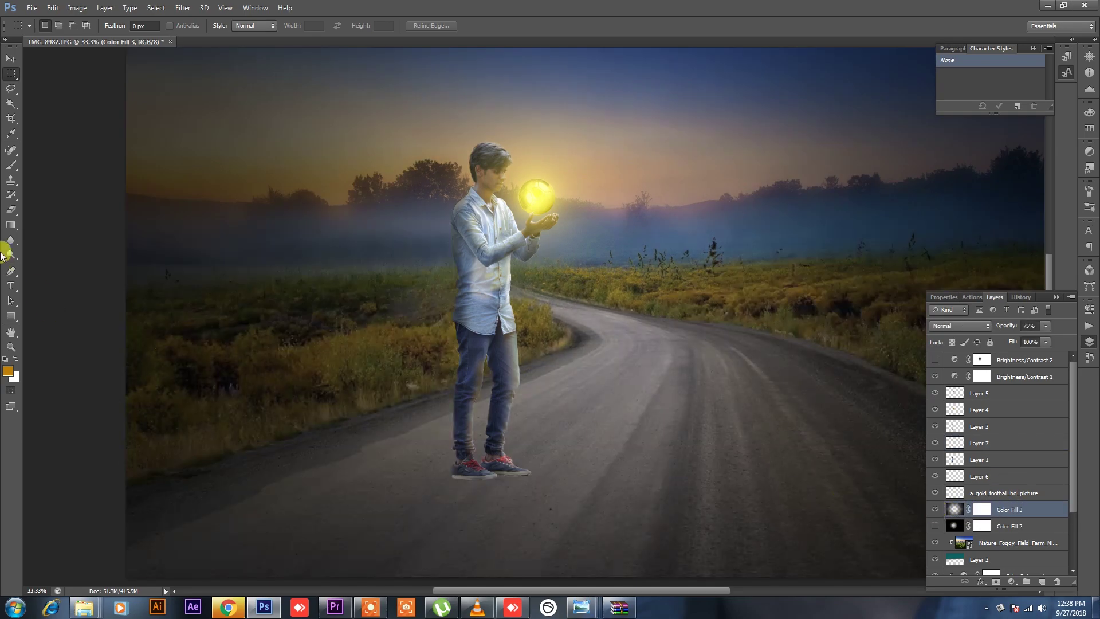
left_click(11, 209)
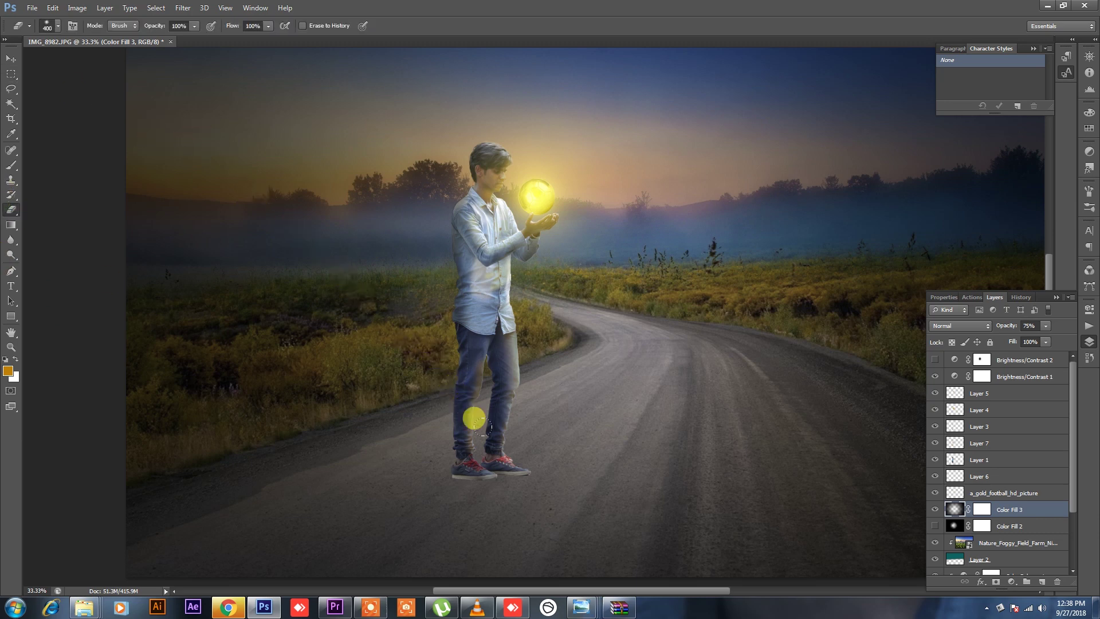
key("bracketright")
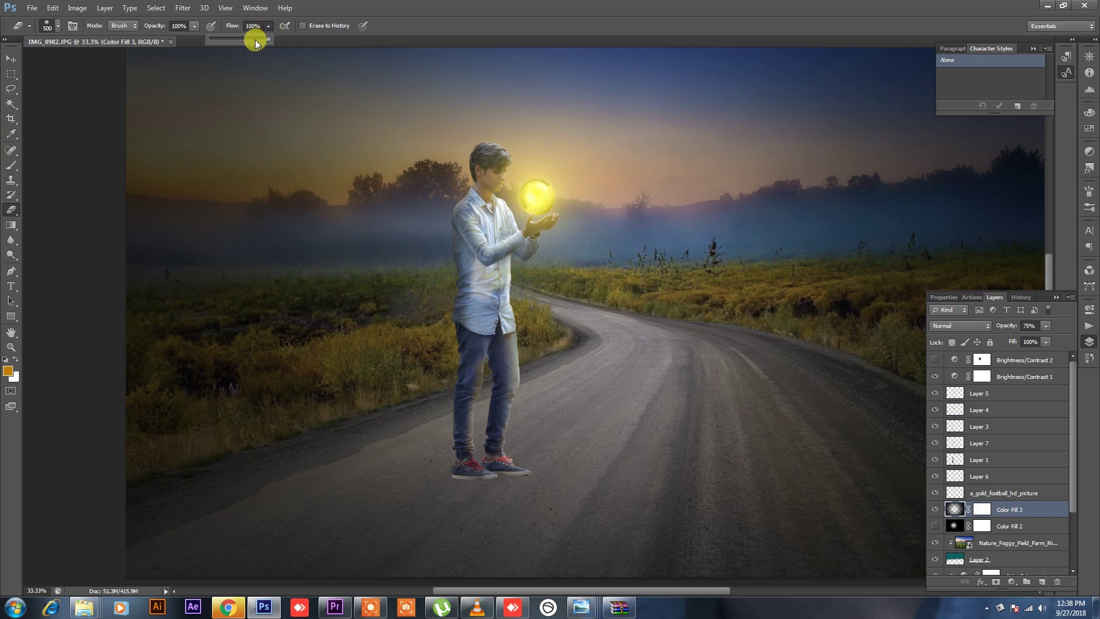
left_click_drag(457, 434, 570, 430)
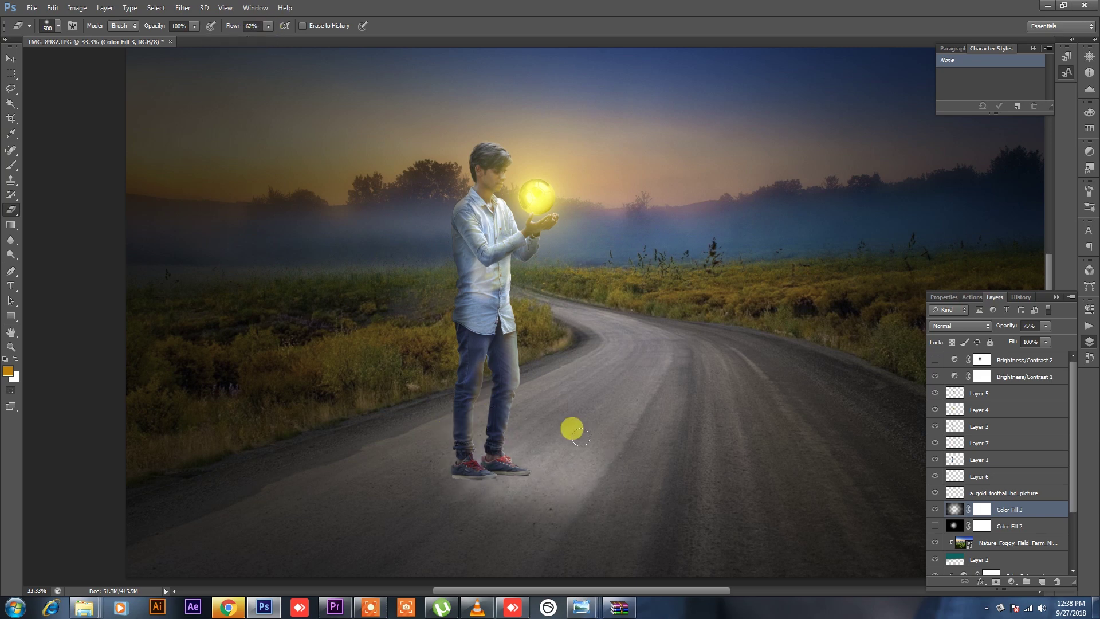
Step: Lower the eraser flow for gentler softening of the vignette
left_click(268, 26)
left_click(247, 39)
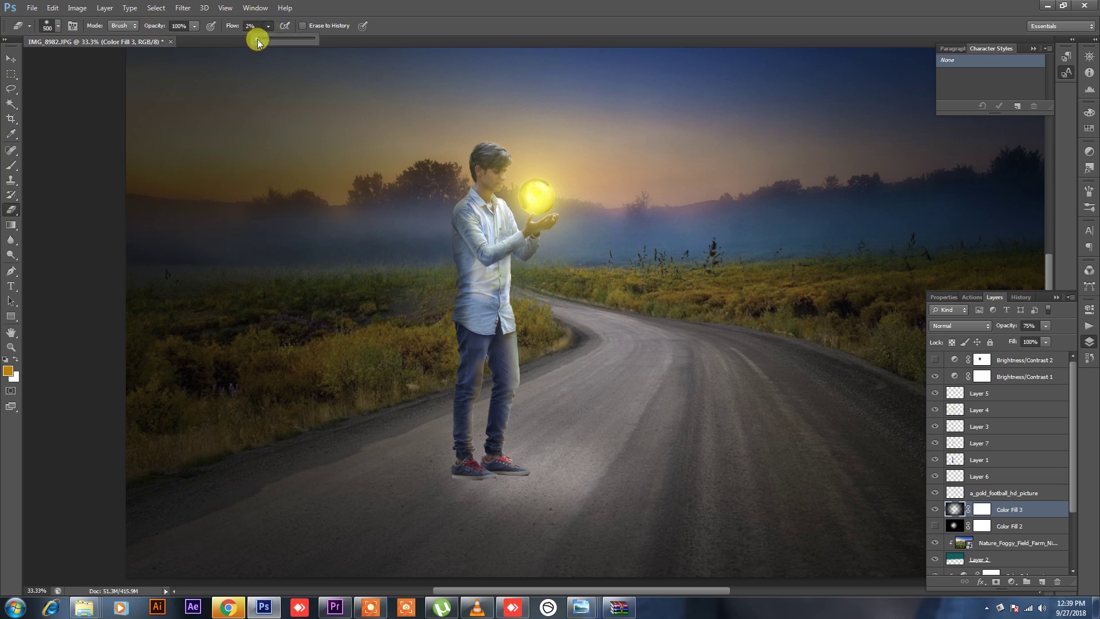
left_click_drag(258, 39, 260, 40)
left_click(651, 447)
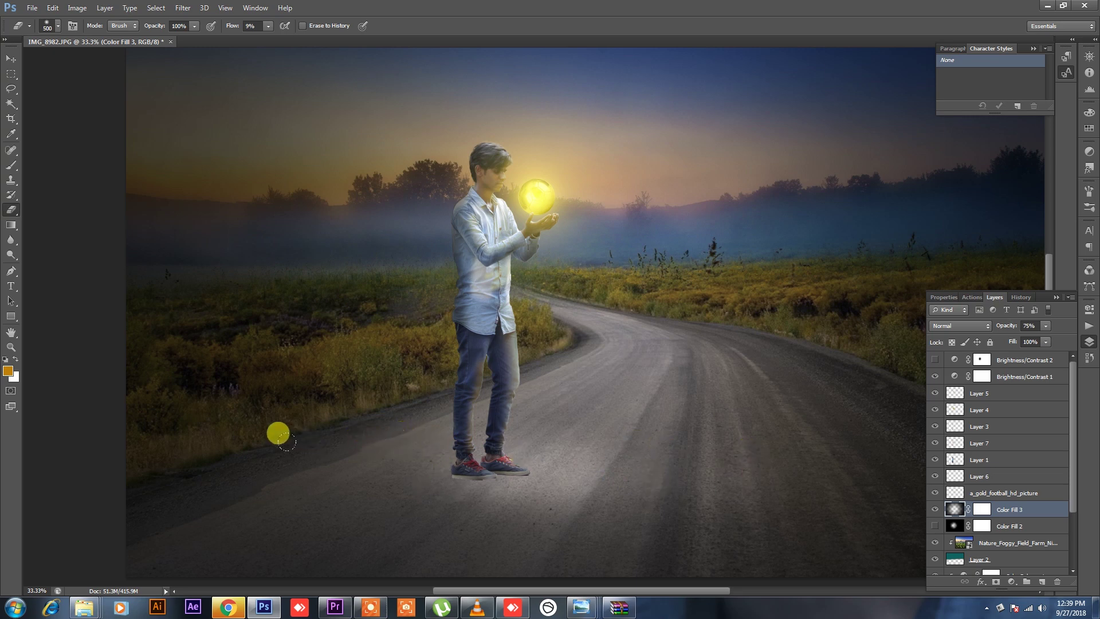
scroll(1011, 524, "down", 3)
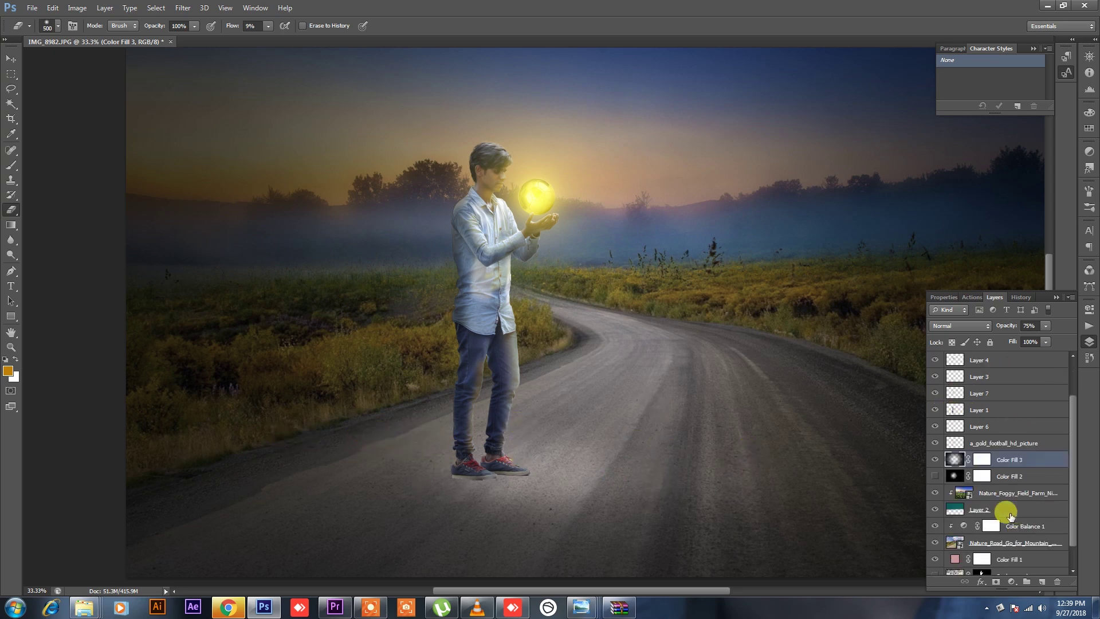
left_click(999, 444)
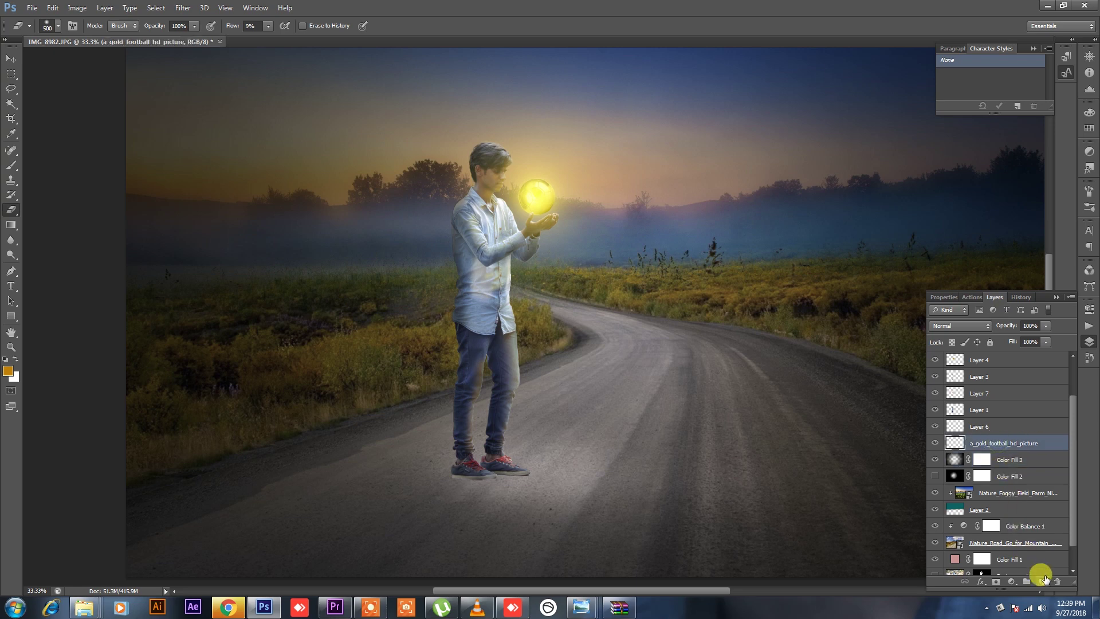
Step: Add a new layer above the football and set the brush foreground colour to dark grey
left_click(1042, 581)
left_click(11, 165)
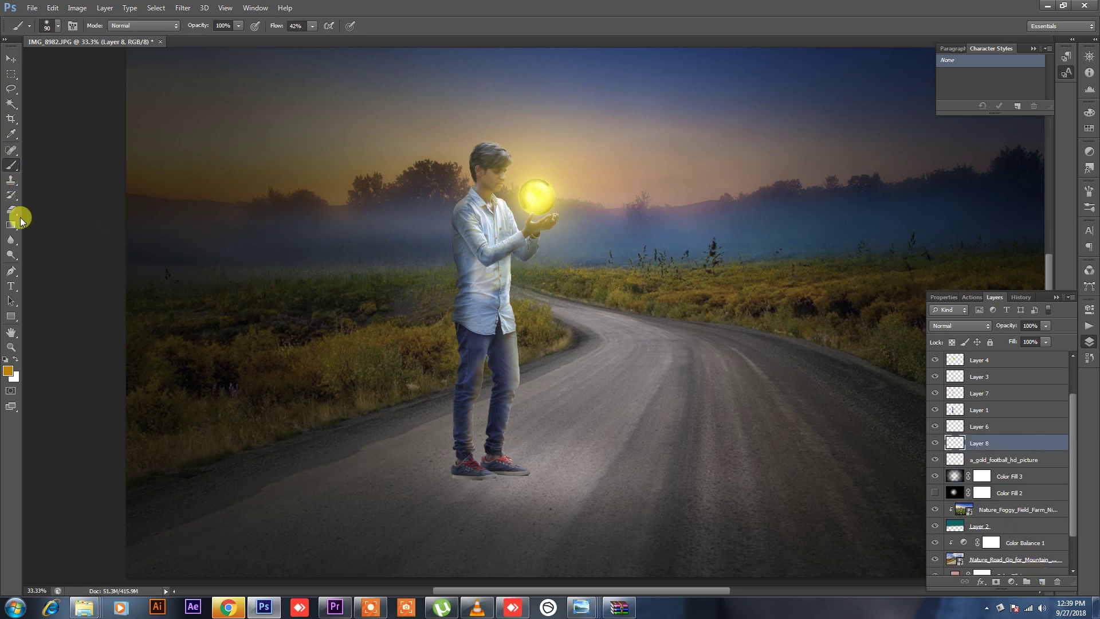
left_click(8, 371)
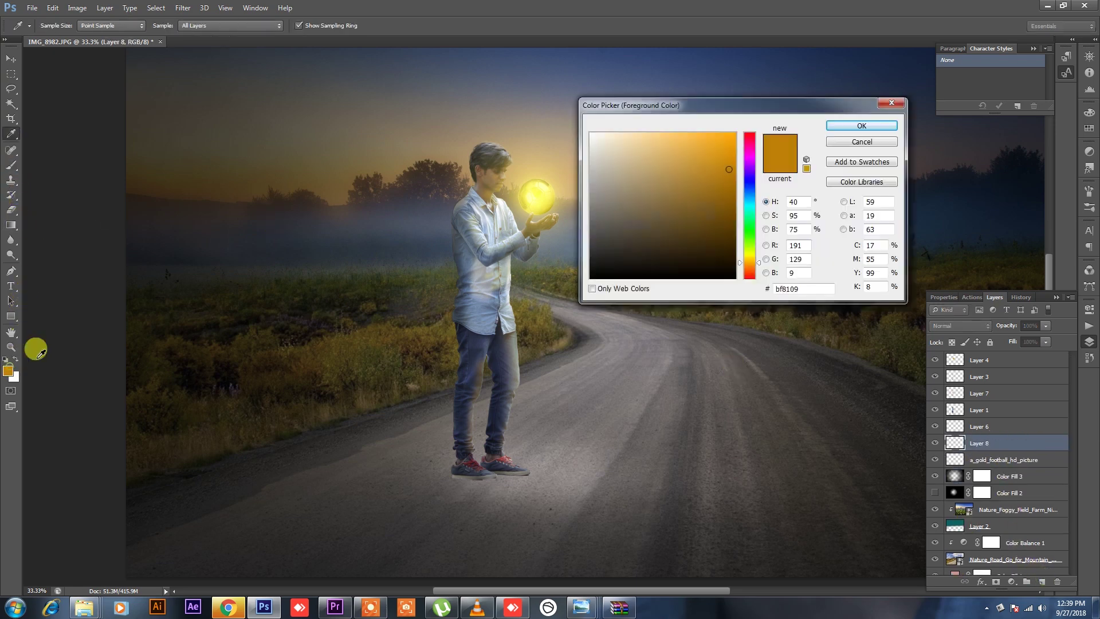
left_click(584, 260)
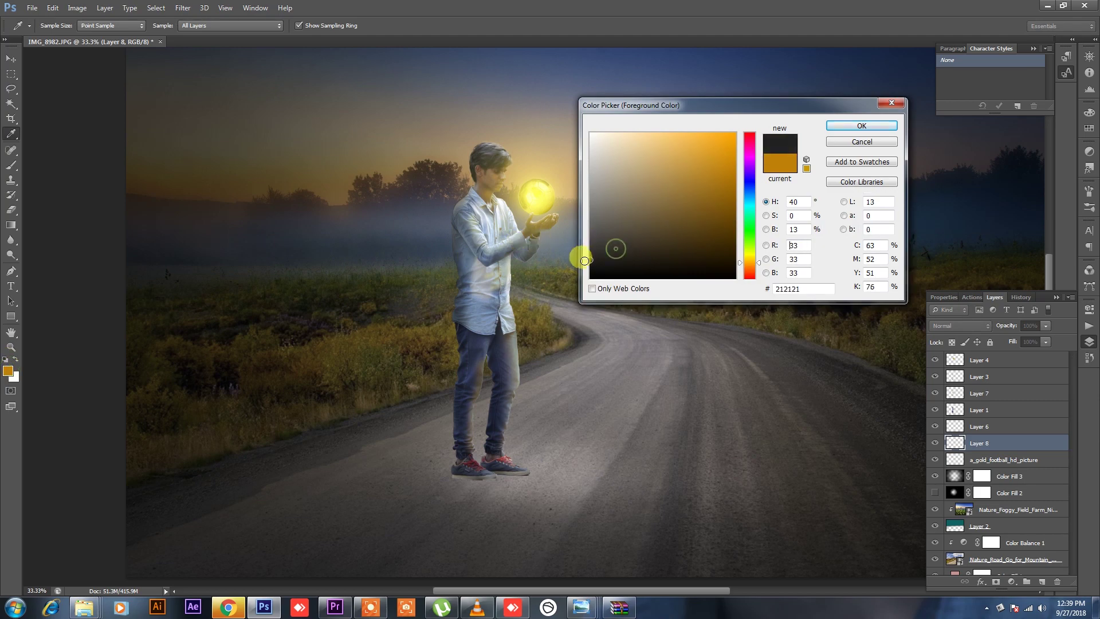
left_click(842, 126)
scroll(494, 461, "up", 3)
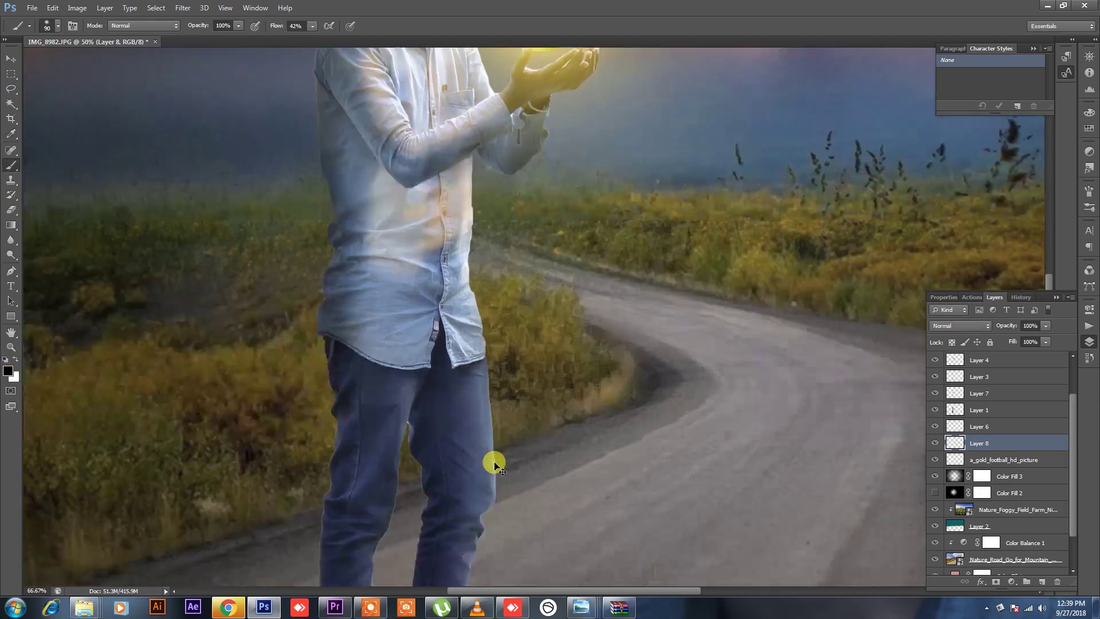
scroll(499, 344, "down", 5)
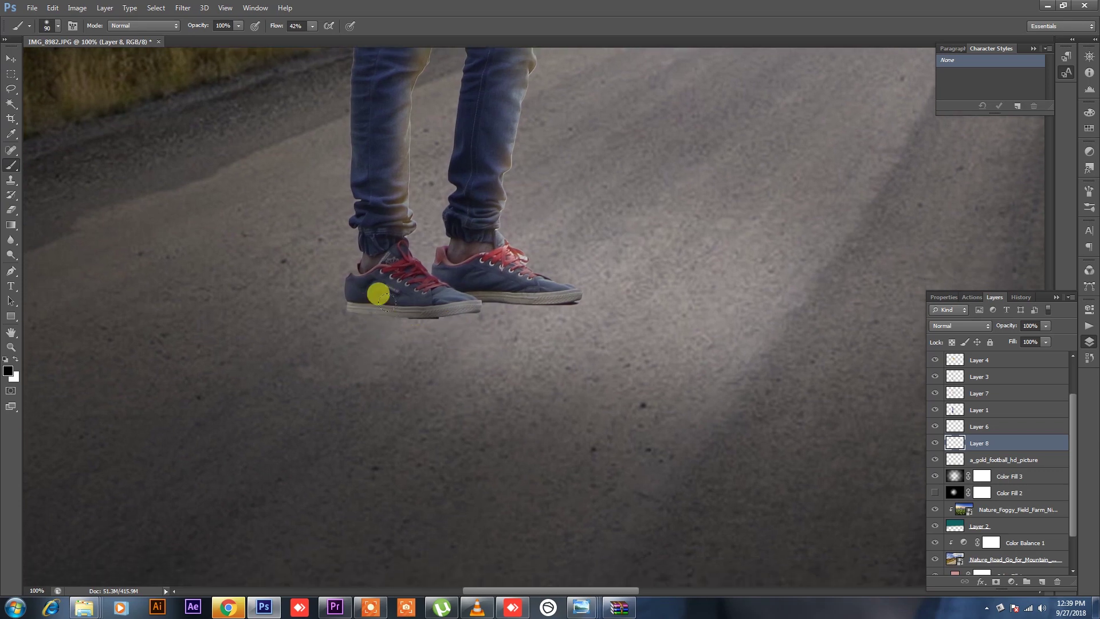
Step: Paint a soft dark shadow along the shoe heel, extending it left of the shoes
mouse_move(379, 299)
left_mouse_down()
mouse_move(357, 299)
mouse_move(548, 292)
mouse_move(380, 307)
mouse_move(551, 292)
mouse_move(381, 297)
mouse_move(195, 323)
mouse_move(330, 307)
mouse_move(261, 318)
mouse_move(283, 287)
left_mouse_up()
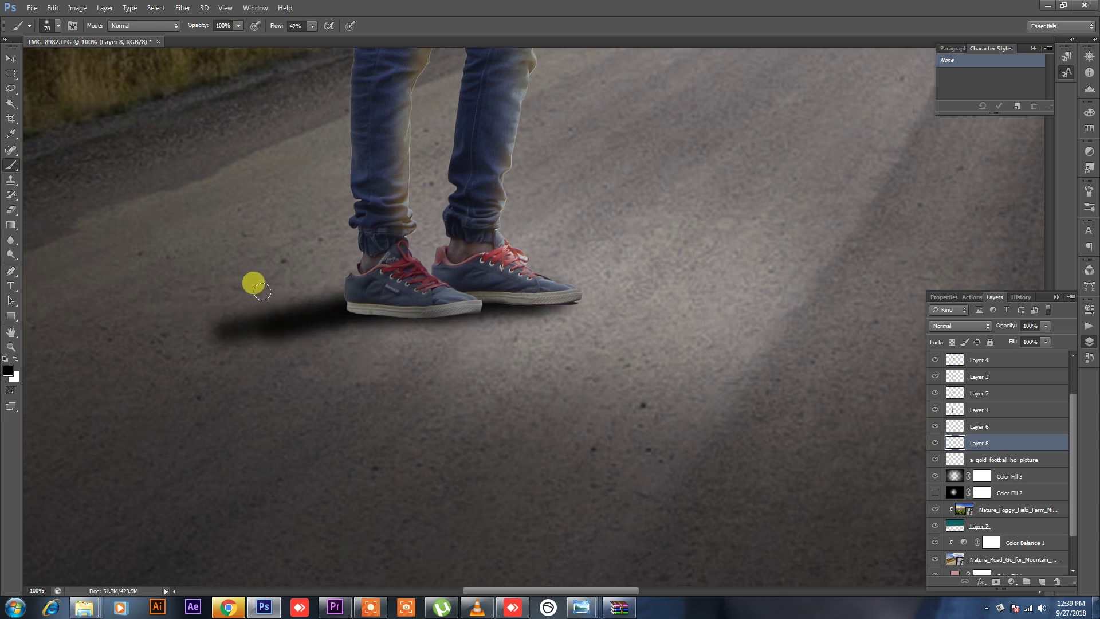
mouse_move(358, 313)
left_mouse_down()
mouse_move(375, 311)
mouse_move(244, 328)
mouse_move(333, 312)
mouse_move(264, 303)
mouse_move(334, 273)
left_mouse_up()
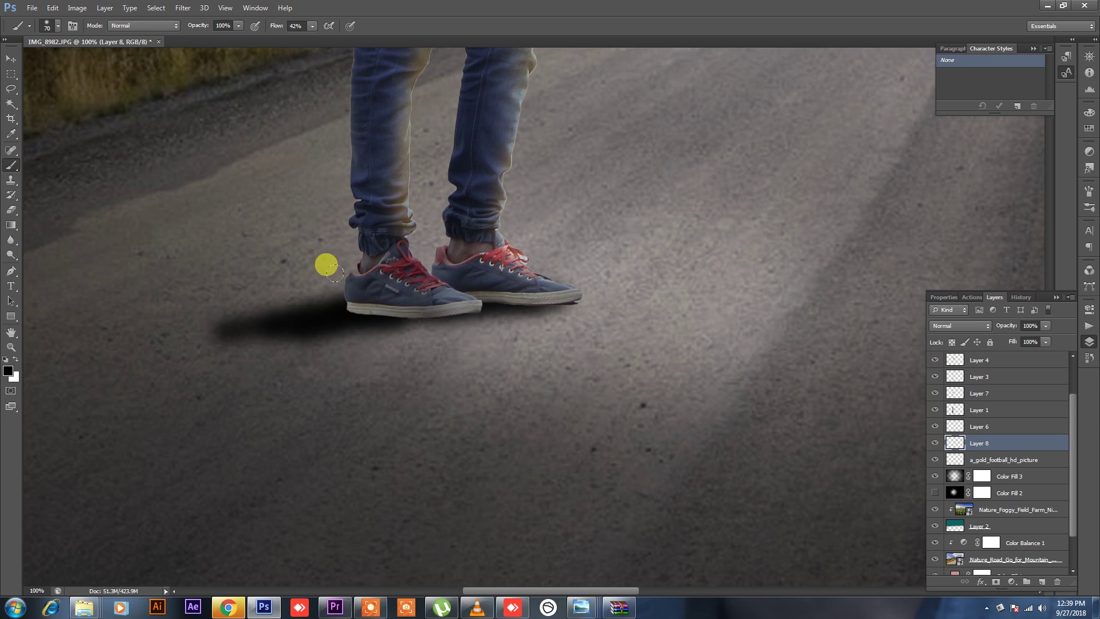
key("bracketright")
key("bracketright")
key("bracketright")
left_click_drag(312, 25, 296, 37)
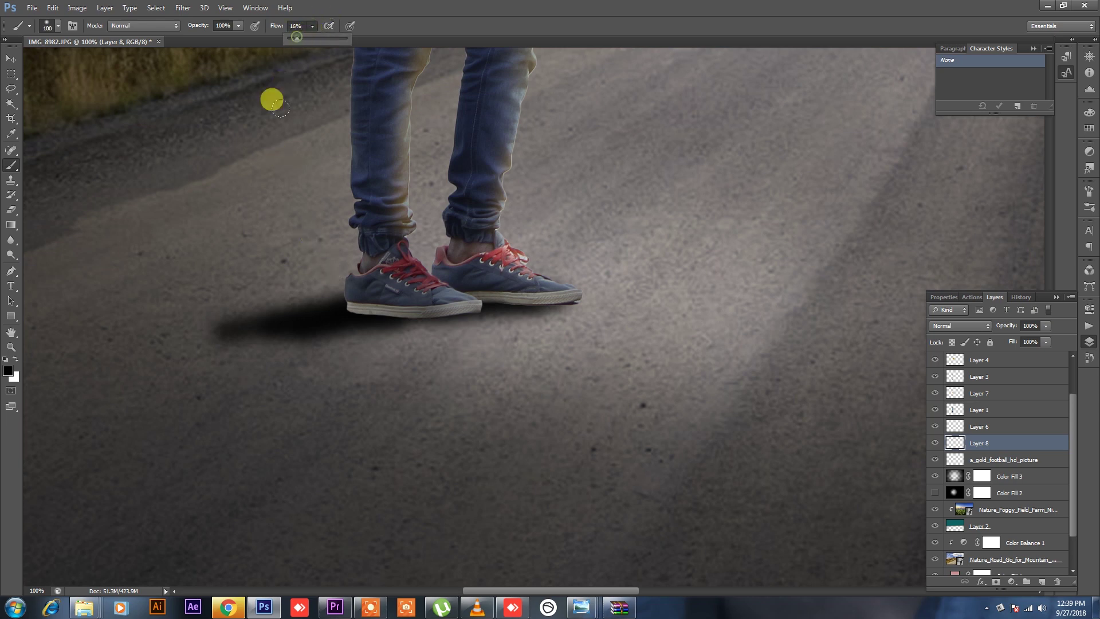
key("bracketright")
mouse_move(316, 243)
left_mouse_down()
mouse_move(187, 322)
mouse_move(361, 296)
mouse_move(123, 295)
mouse_move(152, 287)
left_mouse_up()
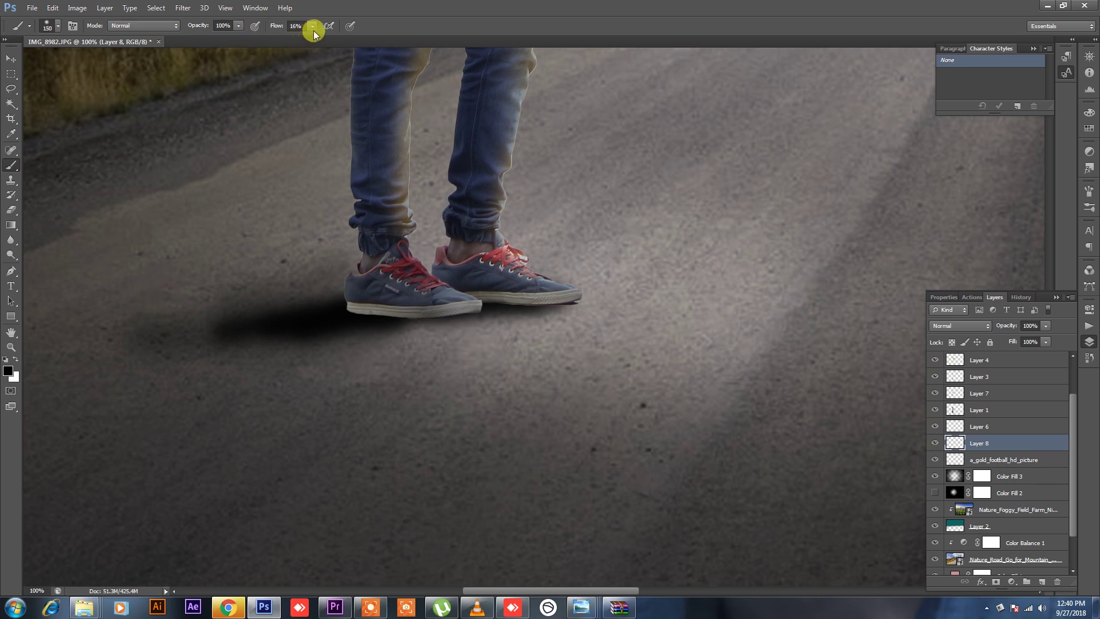
Step: Paint a wide 5%-flow shadow under both shoes, lower the layer opacity, and duplicate it
left_click_drag(306, 34, 252, 221)
key("bracketright")
key("bracketright")
key("bracketright")
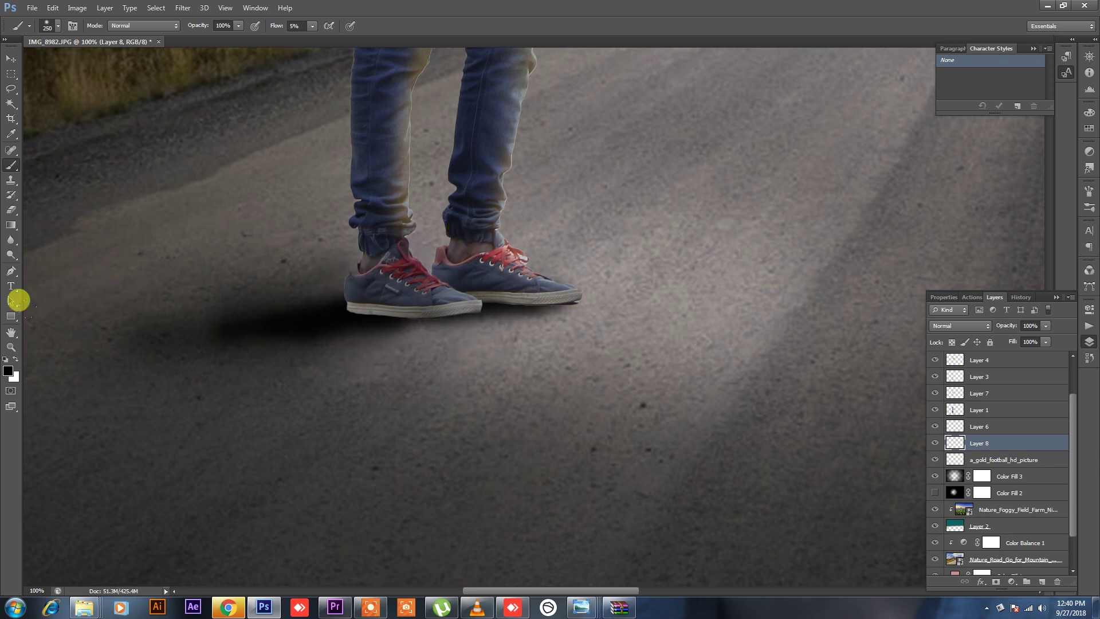
key("ctrl+minus")
key("ctrl+minus")
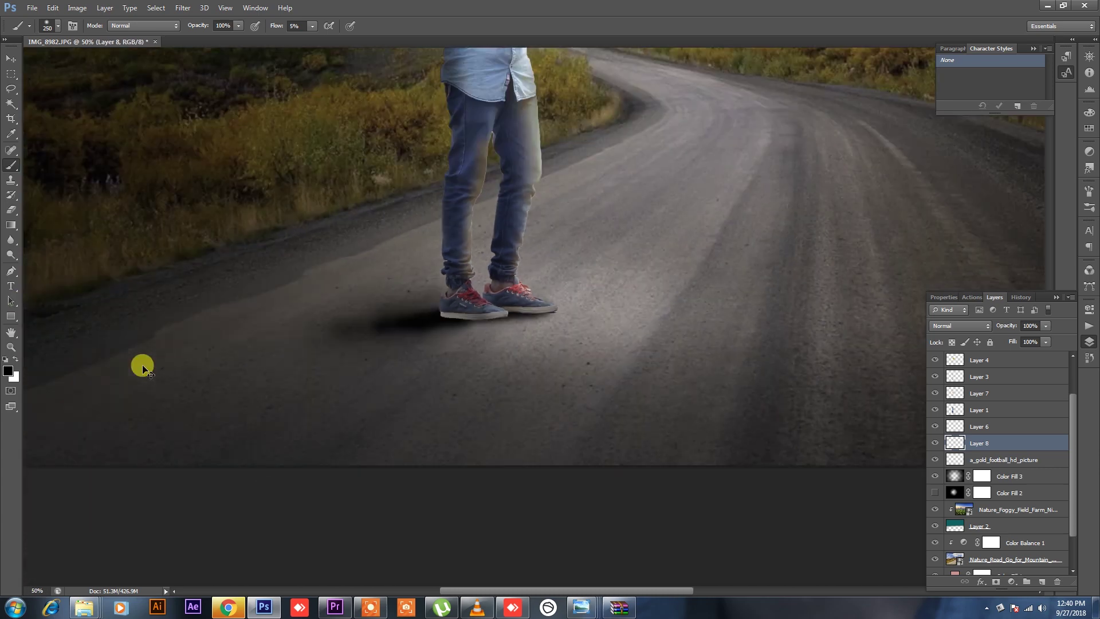
scroll(343, 338, "up", 1)
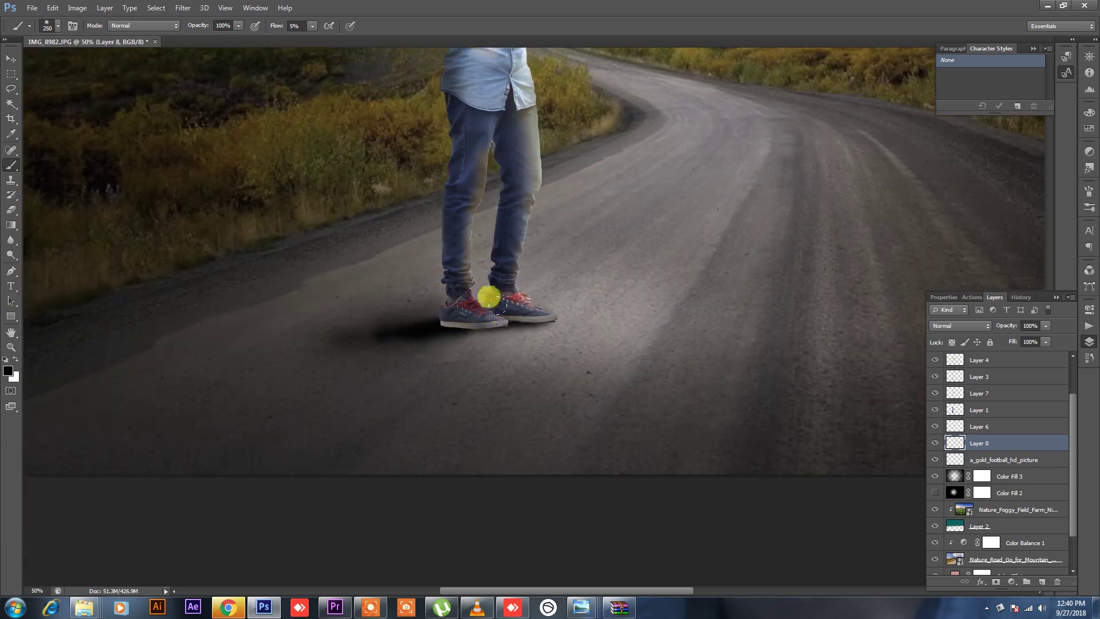
left_click(311, 27)
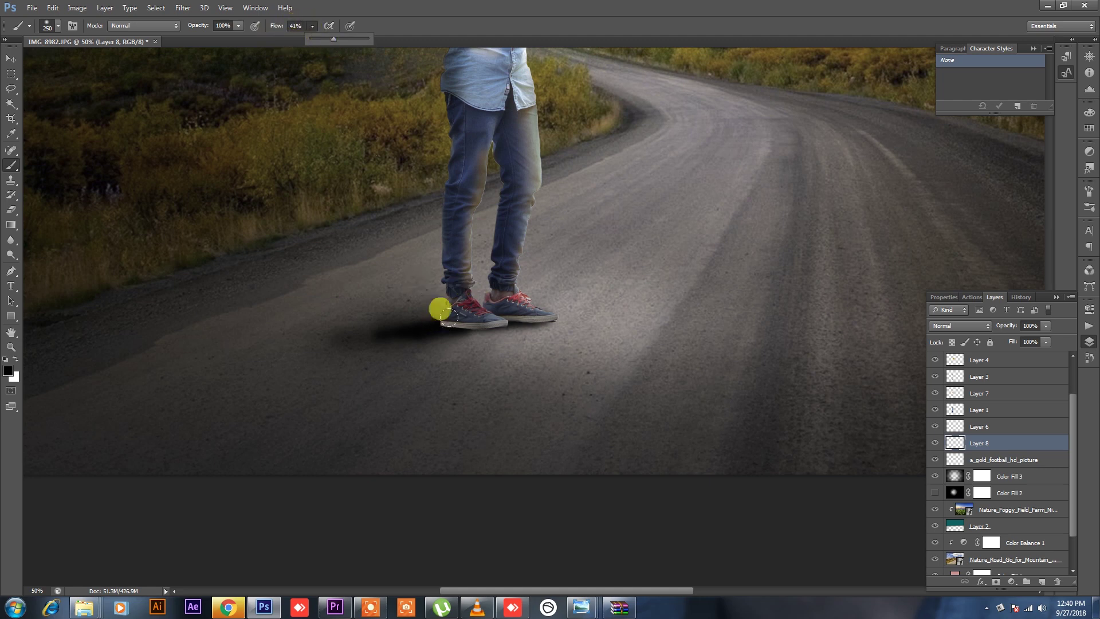
key("bracketright")
key("bracketright")
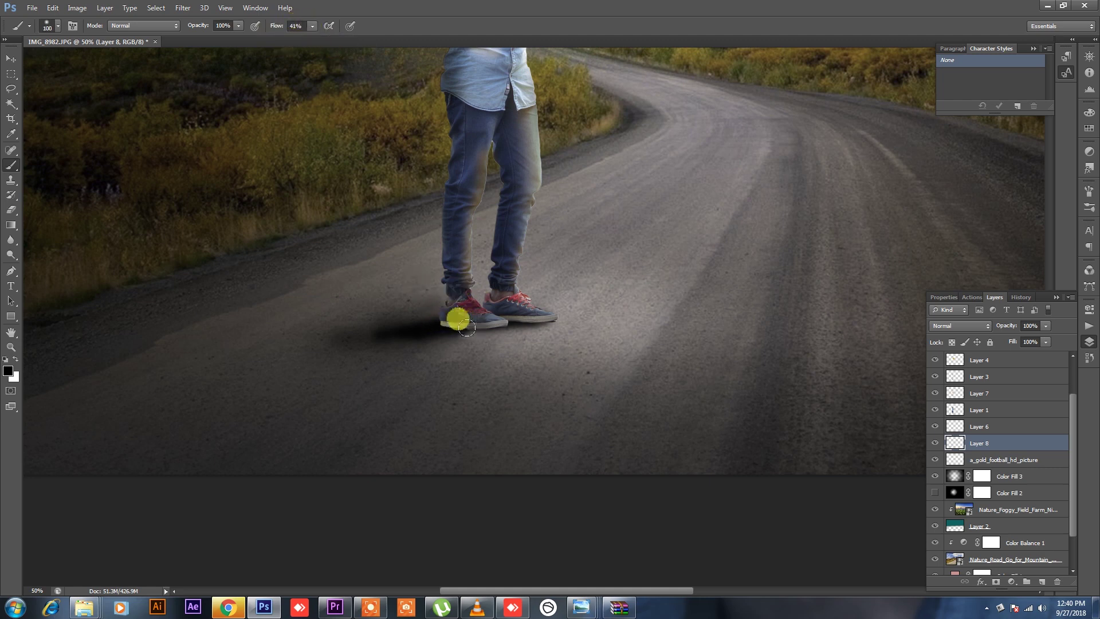
left_click_drag(494, 326, 453, 327)
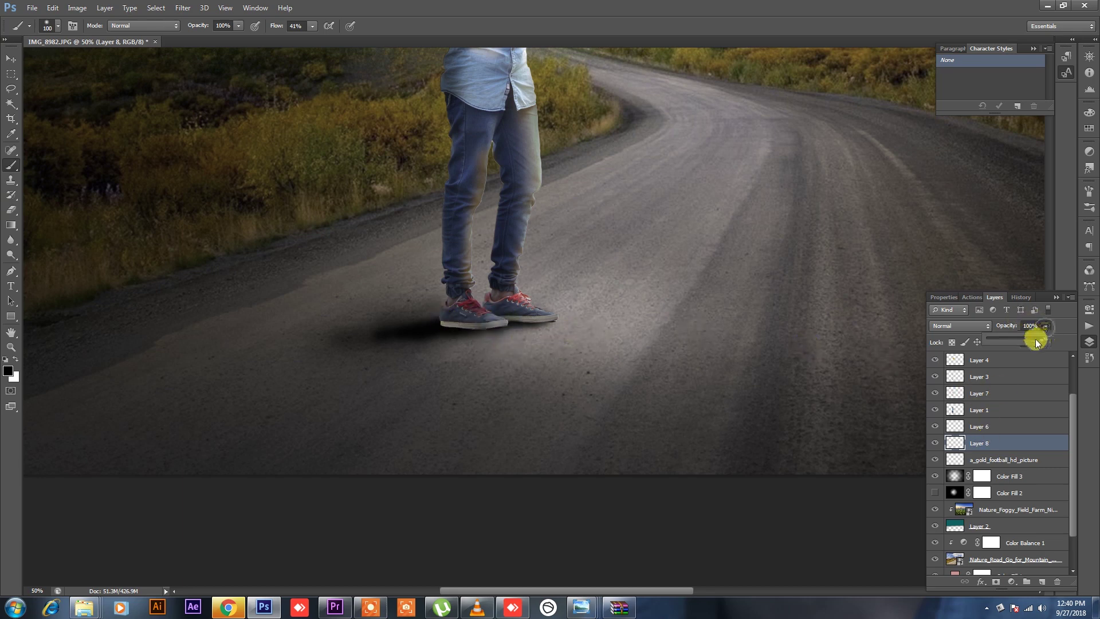
left_click_drag(1036, 338, 1025, 341)
key("ctrl+j")
Step: Hide Layer 8 copy and lower Layer 8's opacity to about half
left_click(1010, 461)
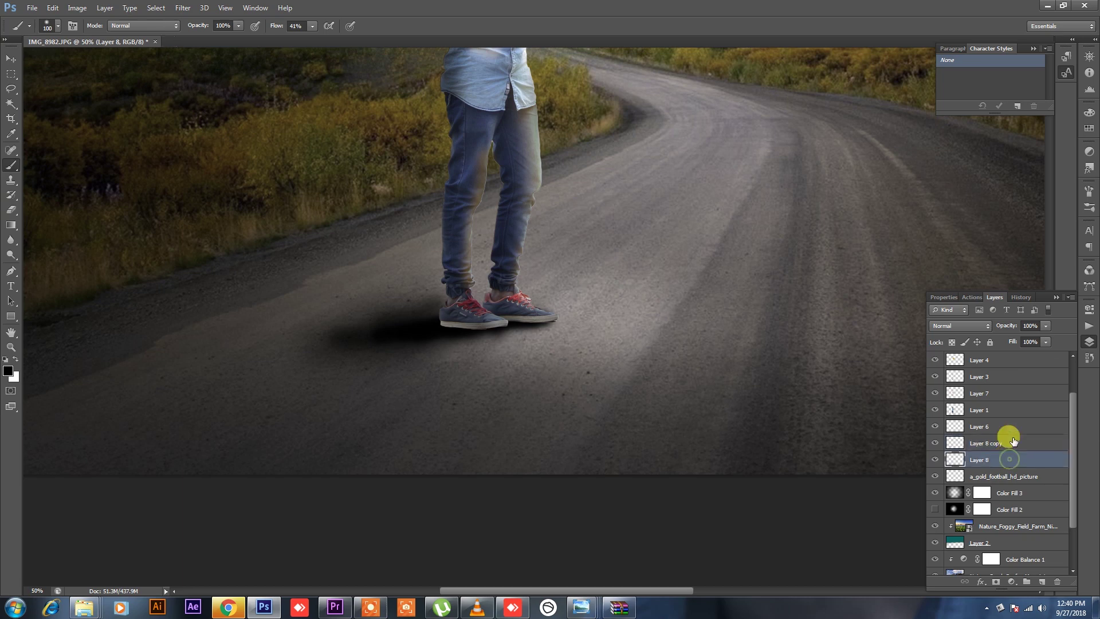
left_click(935, 443)
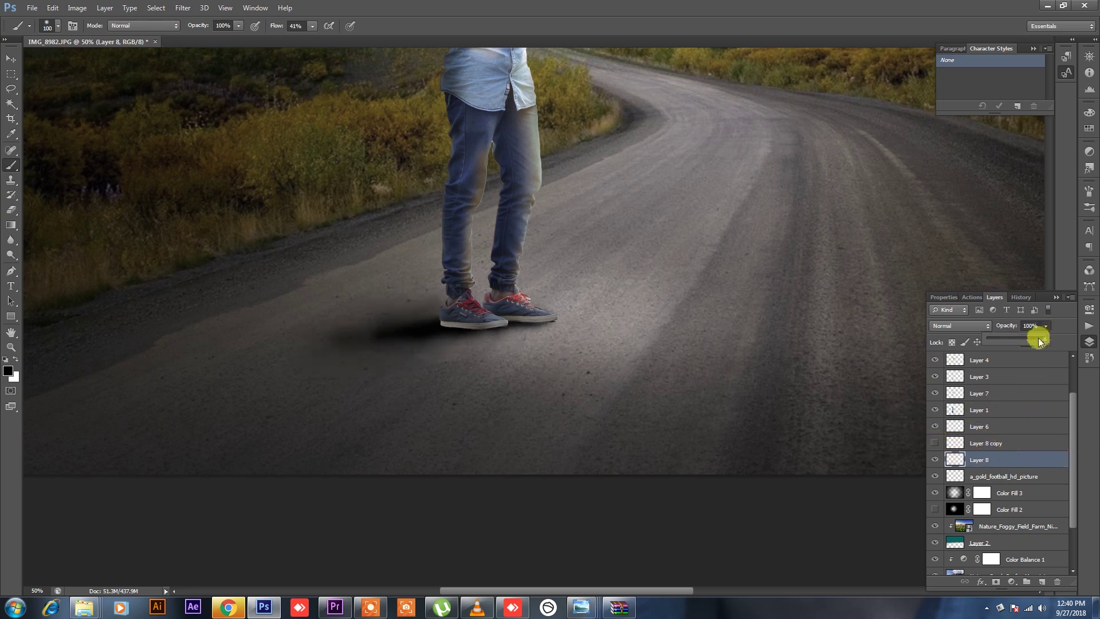
left_click_drag(1040, 341, 1019, 343)
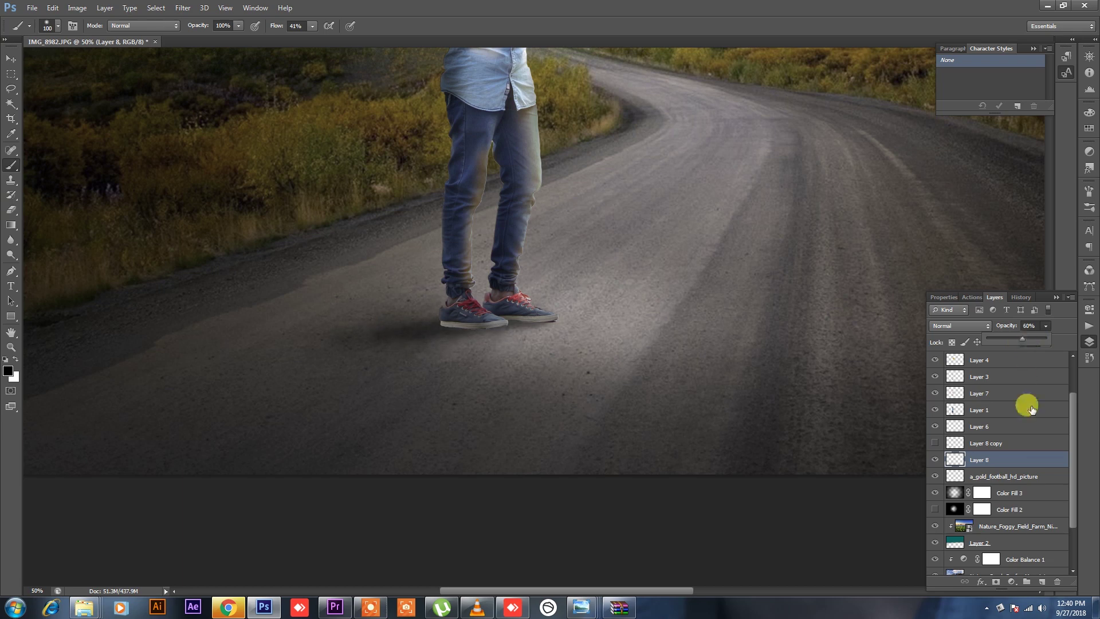
Step: Show Layer 8 copy at about 45% opacity, then take the Eraser and nudge the opacity up
left_click(974, 442)
left_click(935, 443)
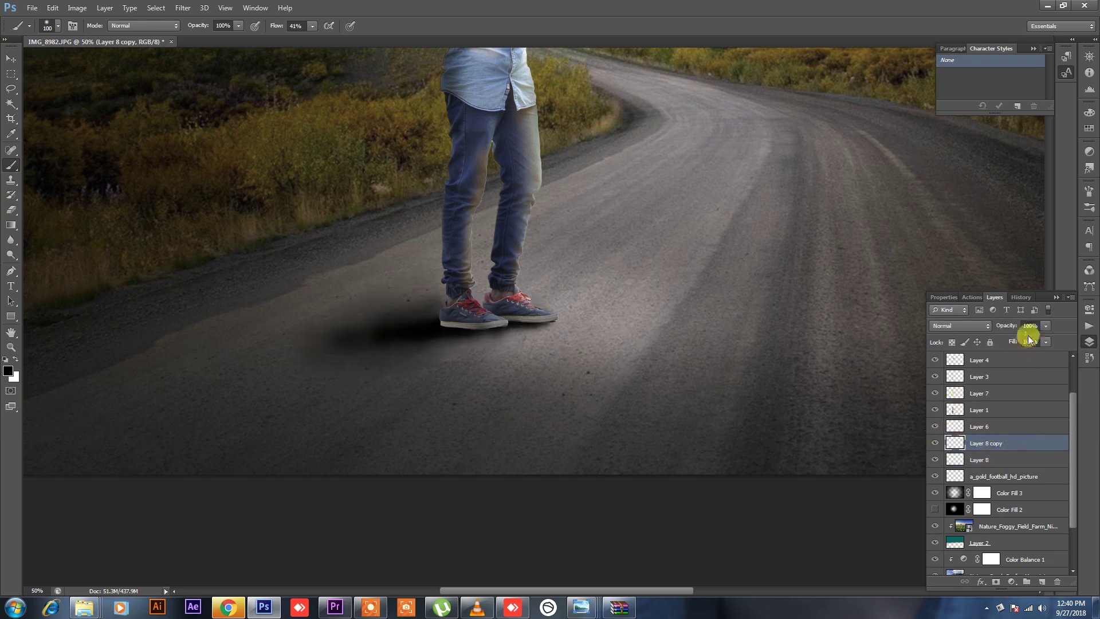
left_click_drag(1046, 325, 1013, 345)
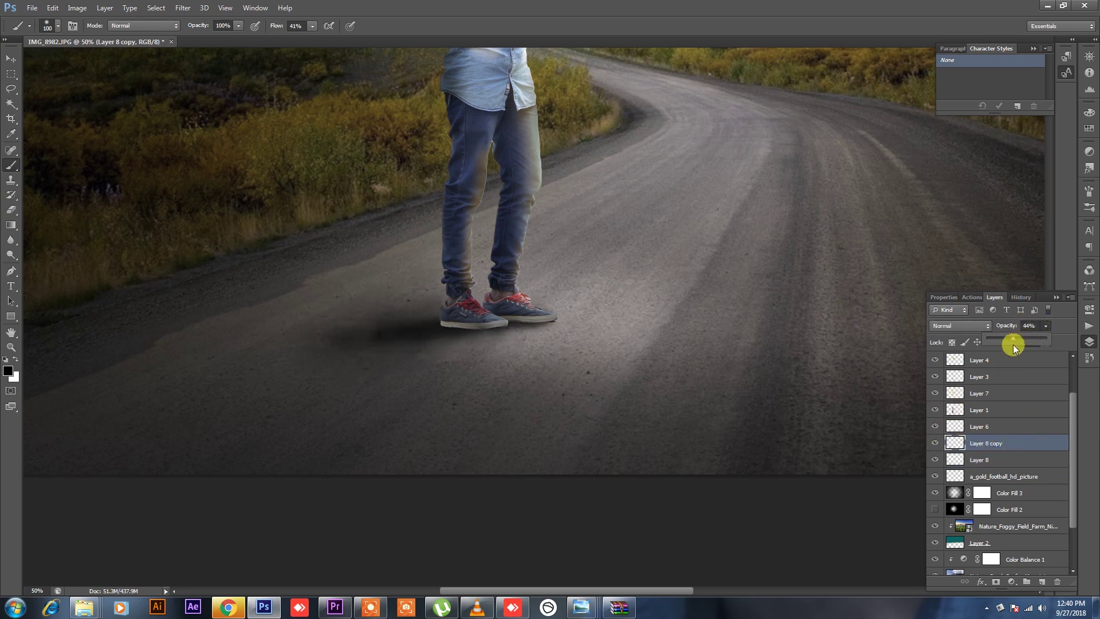
left_click(10, 212)
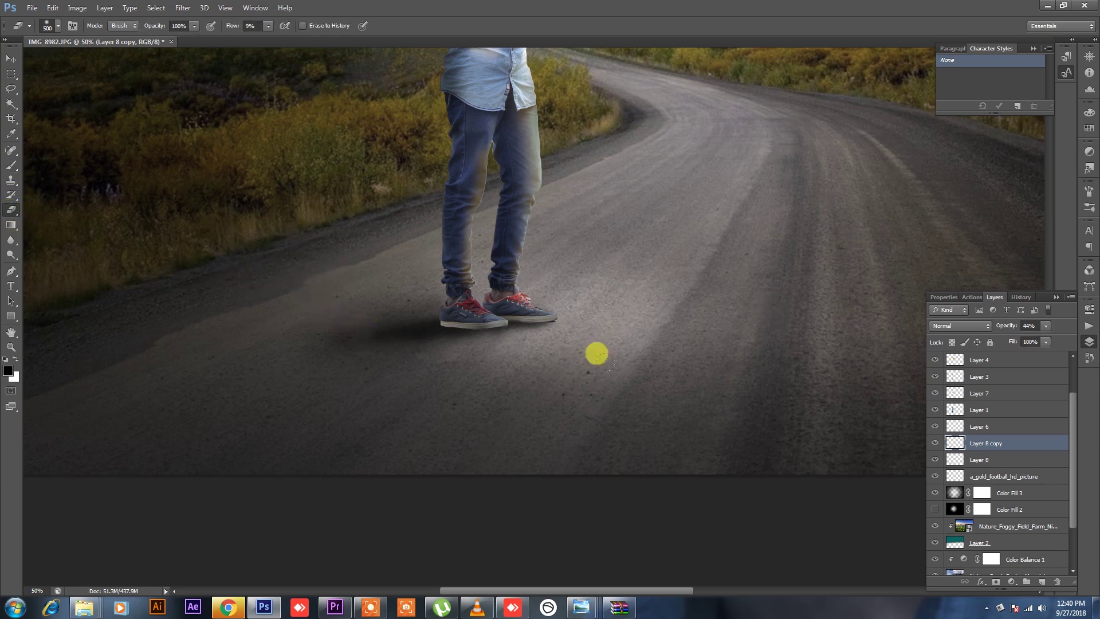
left_click_drag(1044, 342, 1060, 340)
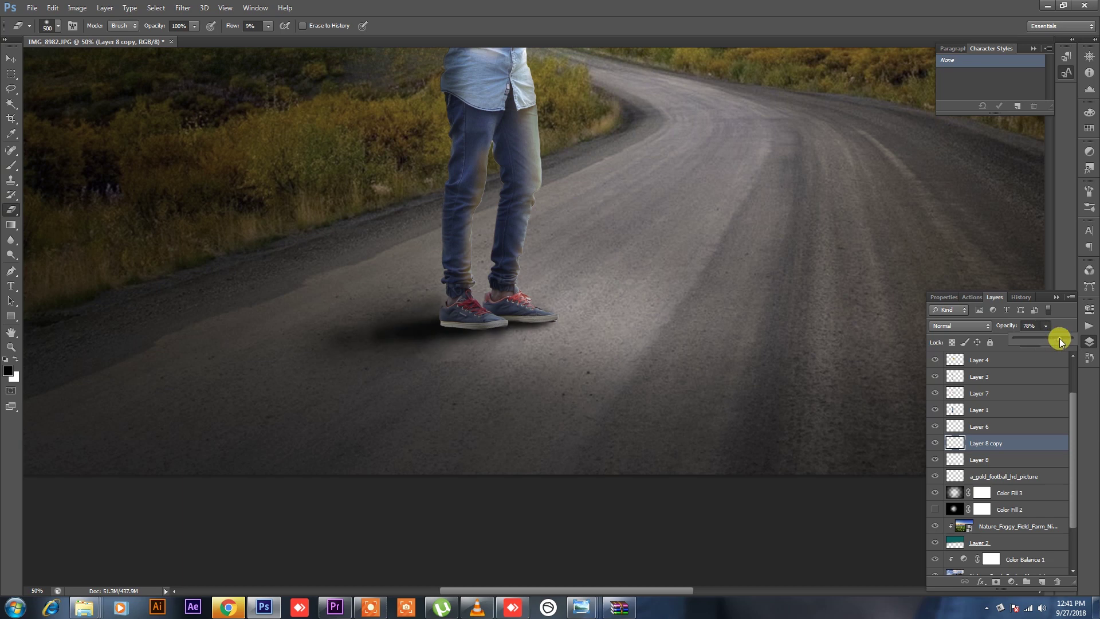
left_click(996, 415)
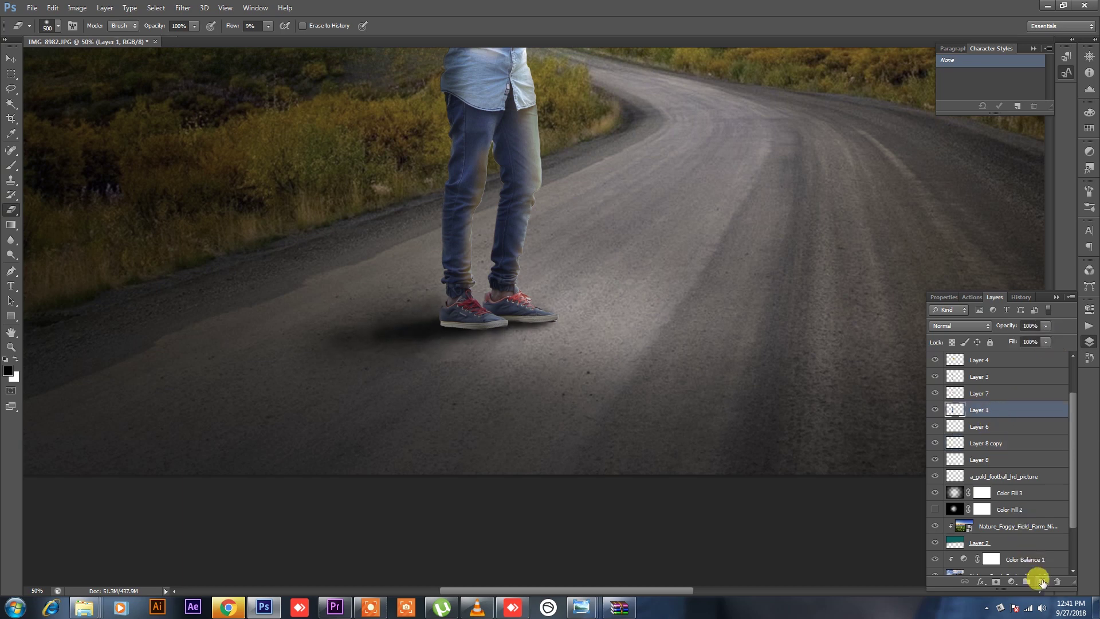
Step: Add a new Layer 9 and load the boy's legs-and-shoes outline as a selection, with the Brush active
left_click(1042, 581)
left_click(11, 166)
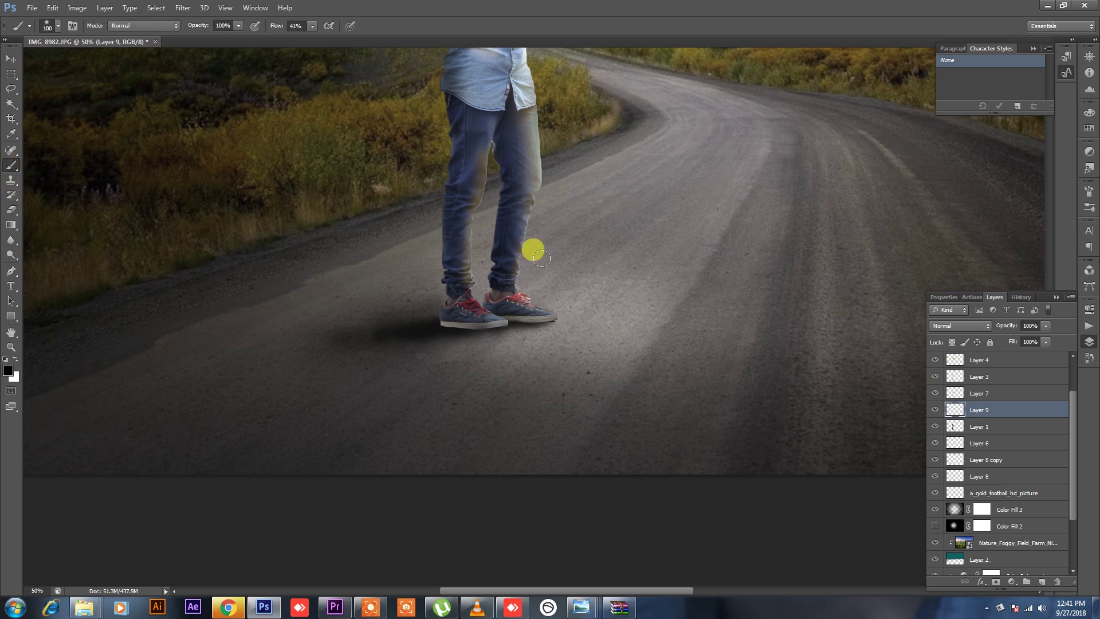
left_click(951, 426, "shift")
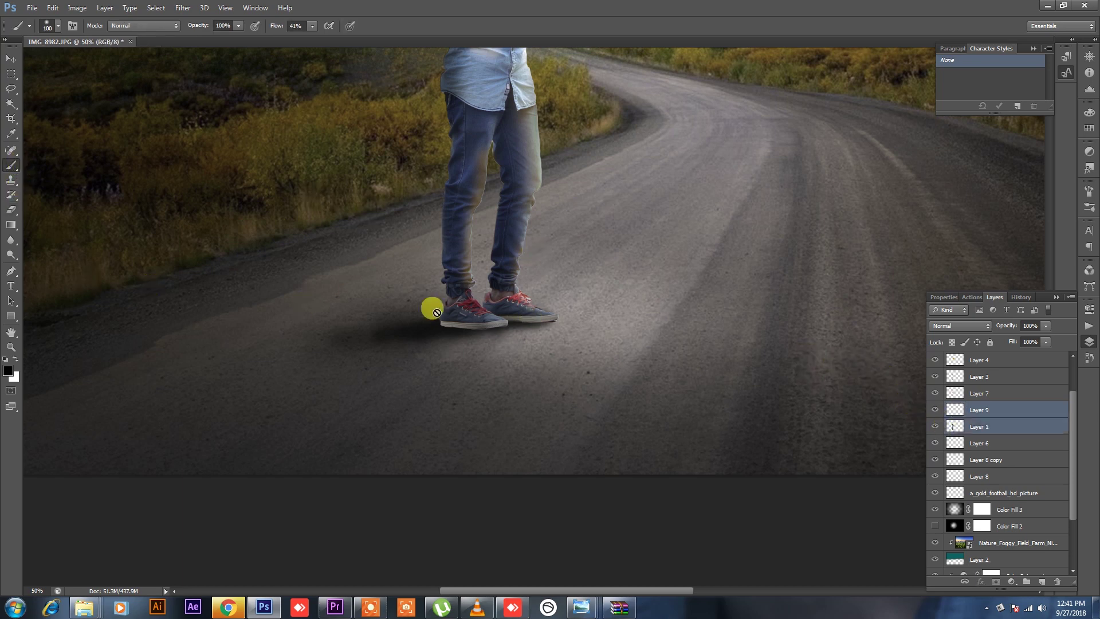
left_click(1010, 412)
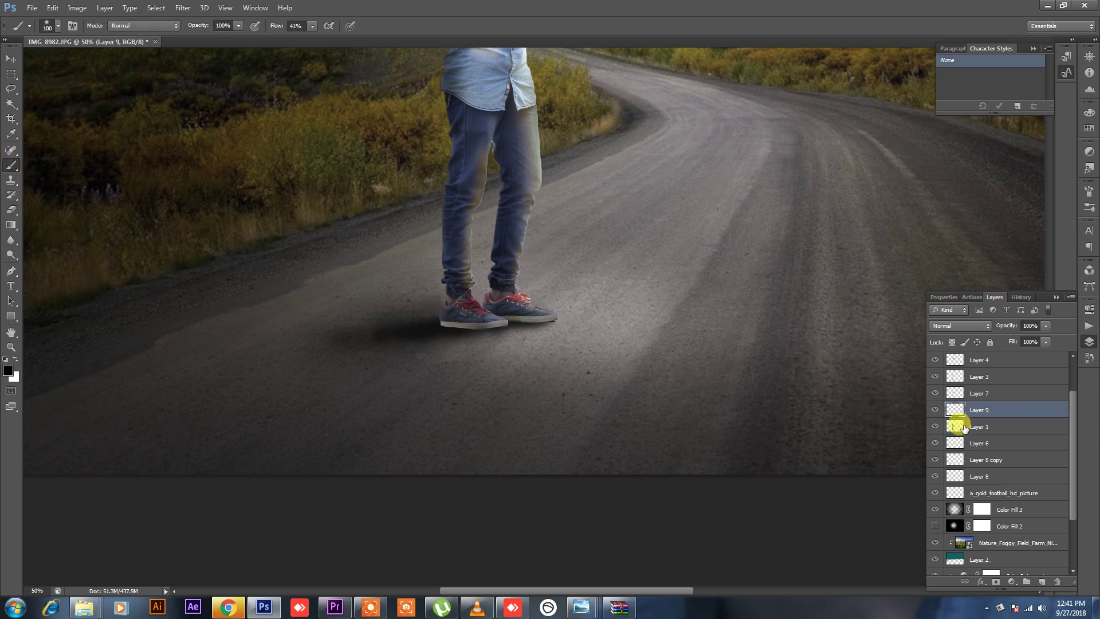
left_click(956, 426, "ctrl")
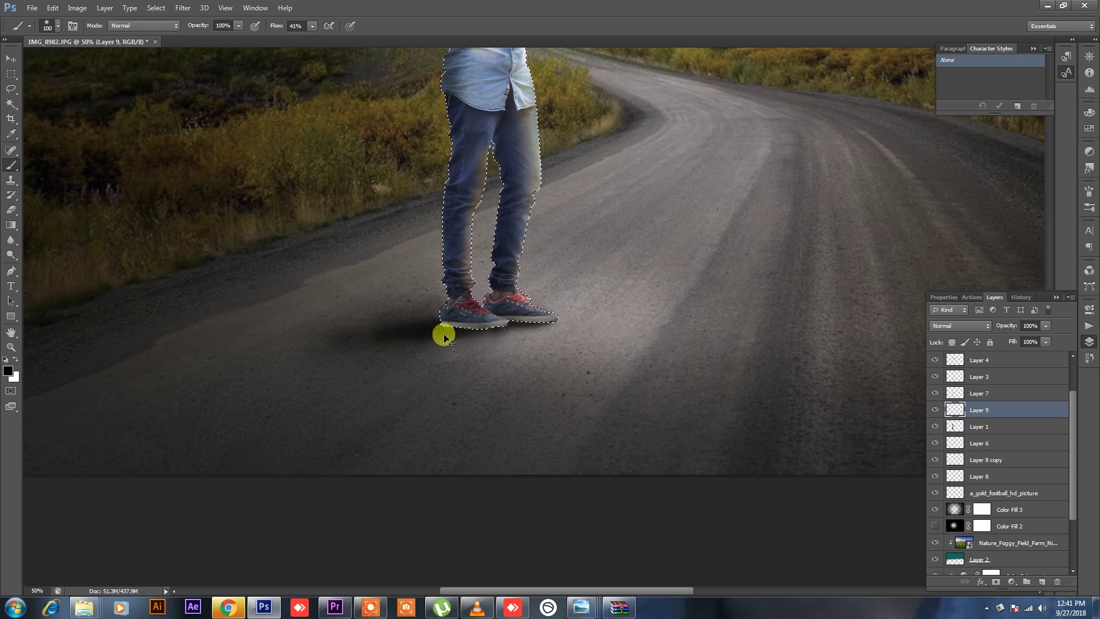
Step: Zoom in on the shoes and paint dark strokes over both soles inside the selection
key("ctrl+plus")
key("ctrl+plus")
key("ctrl+plus")
left_click_drag(277, 253, 455, 270)
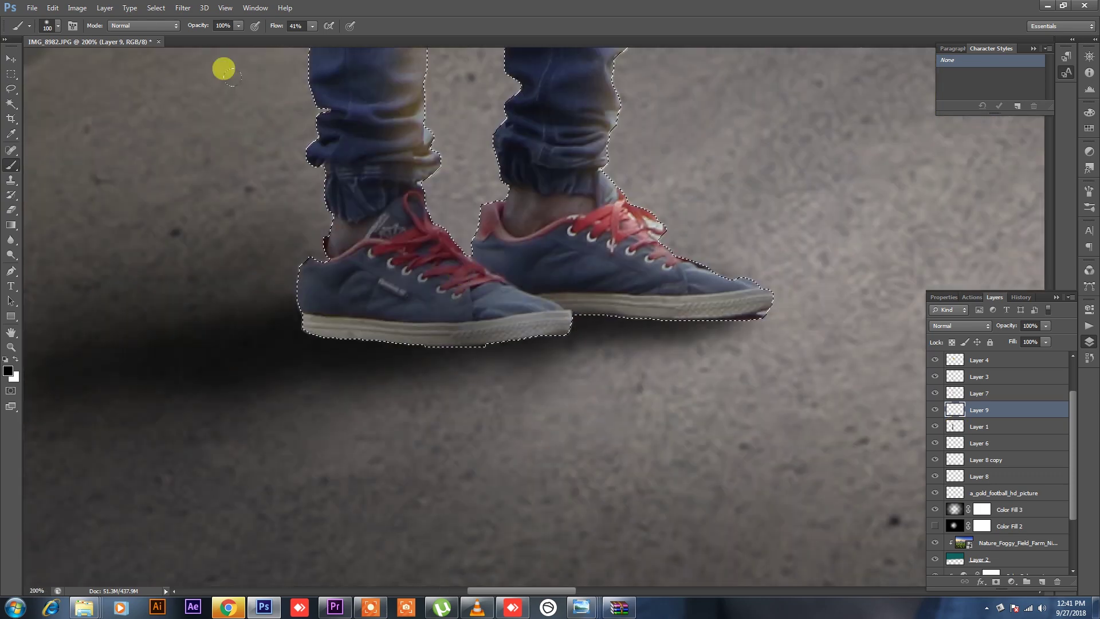
key("bracketleft")
key("bracketleft")
mouse_move(189, 270)
left_mouse_down()
mouse_move(502, 300)
mouse_move(189, 331)
mouse_move(315, 319)
left_mouse_up()
mouse_move(231, 238)
left_mouse_down()
mouse_move(420, 314)
mouse_move(687, 304)
mouse_move(567, 287)
mouse_move(646, 292)
mouse_move(681, 326)
mouse_move(639, 284)
mouse_move(756, 290)
mouse_move(592, 285)
mouse_move(562, 273)
mouse_move(775, 305)
mouse_move(450, 277)
left_mouse_up()
Step: Lower the brush flow and darken a band down the left jeans leg
left_click_drag(311, 26, 301, 40)
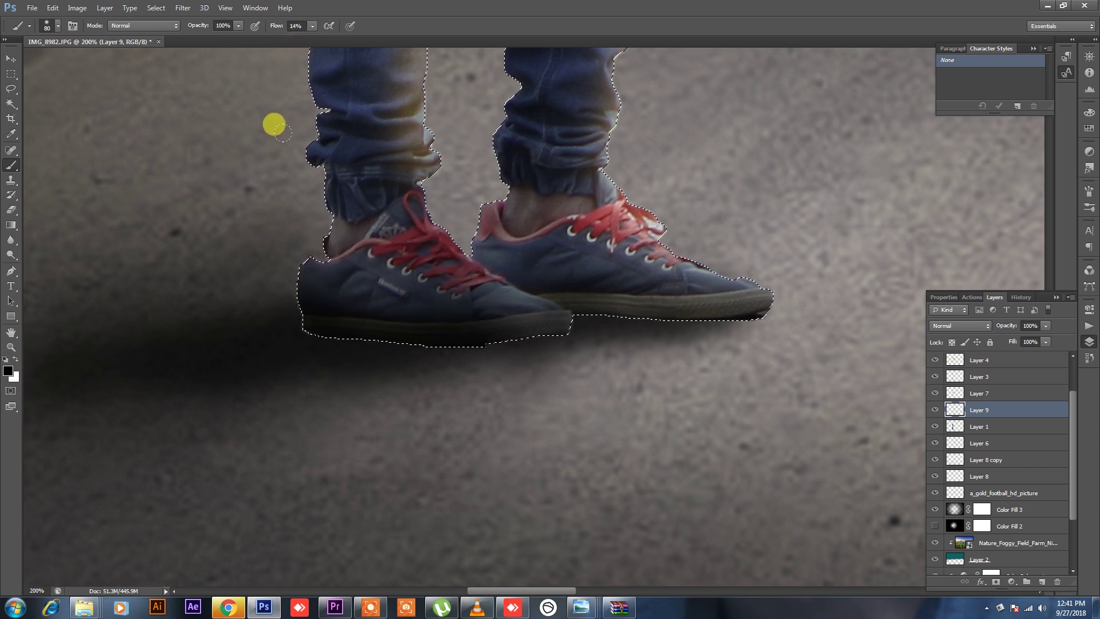
scroll(252, 230, "up", 5)
scroll(264, 166, "up", 5)
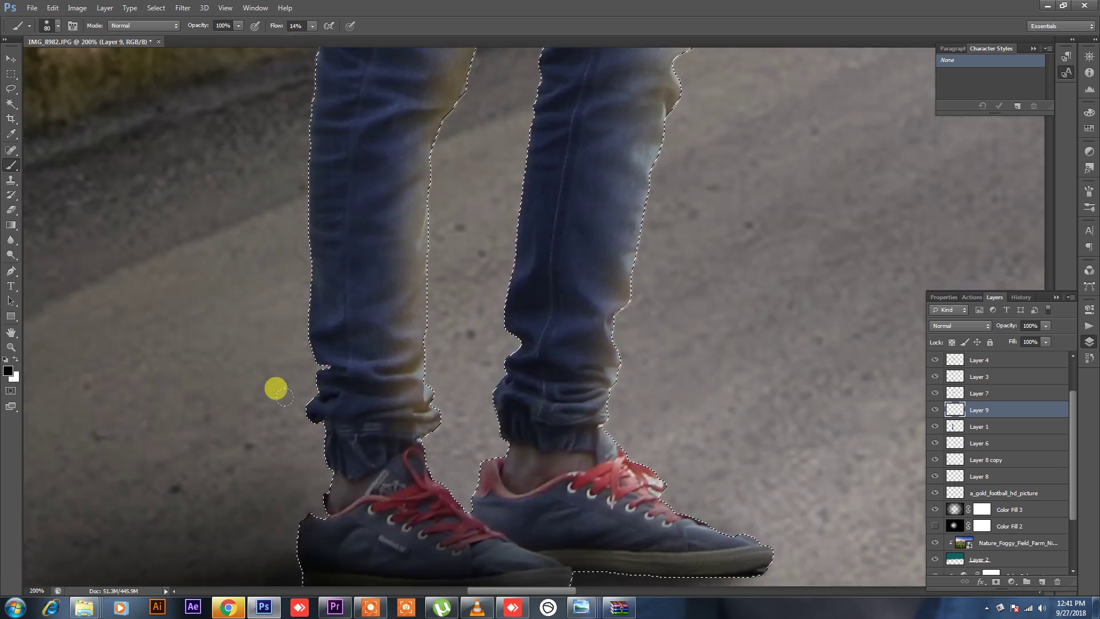
left_click_drag(275, 386, 300, 81)
scroll(287, 188, "up", 5)
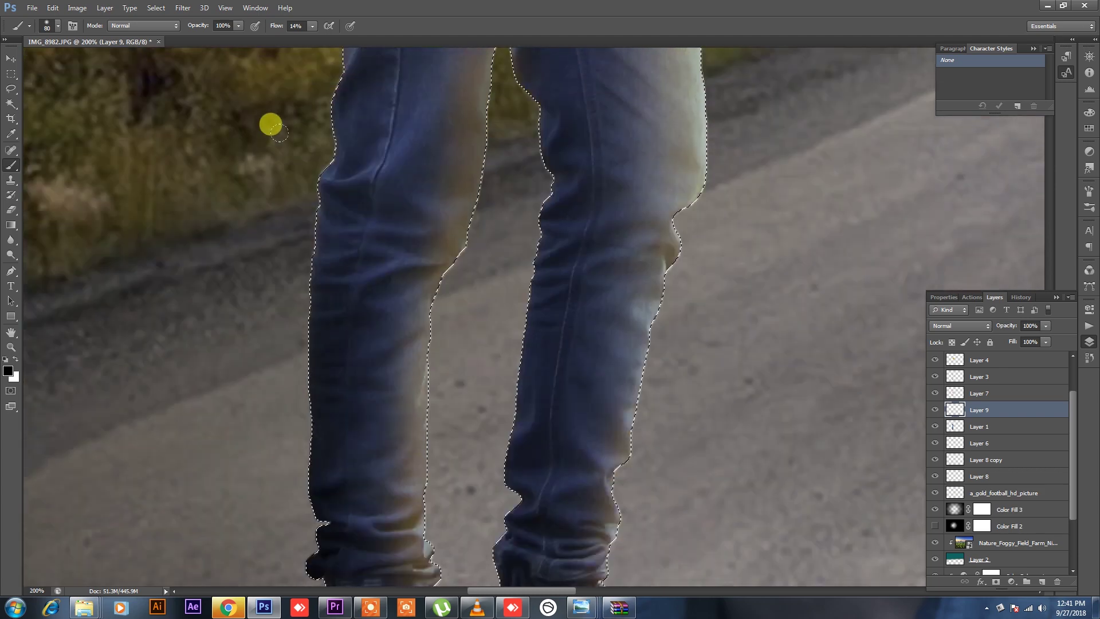
left_click_drag(270, 122, 295, 130)
left_click_drag(482, 122, 484, 319)
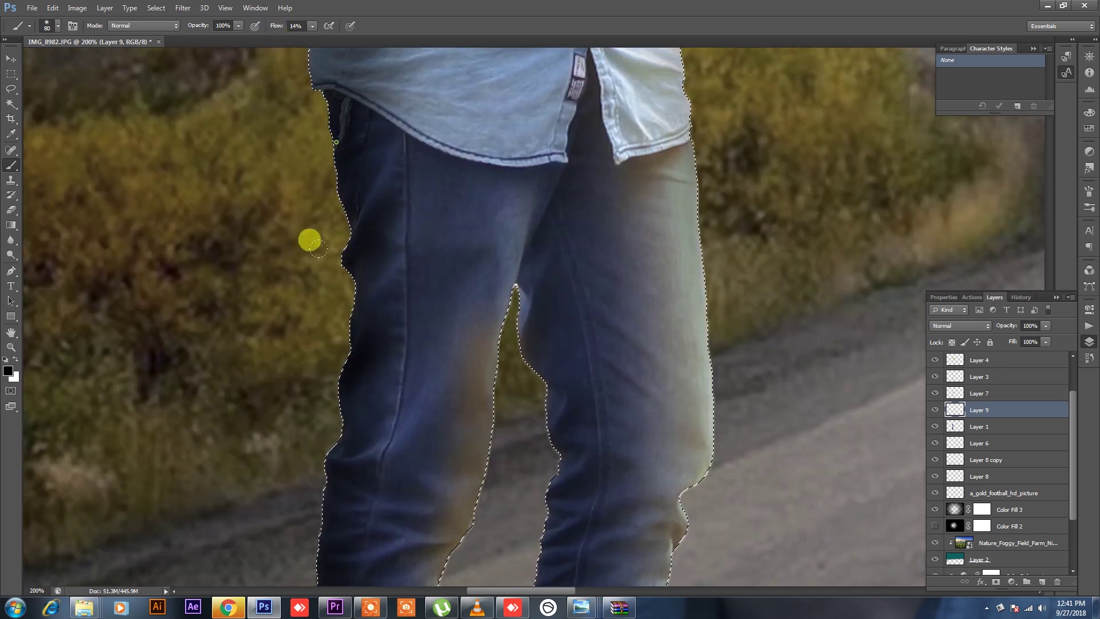
Step: Shade the shirt's lower folds, left edge and sleeve elbow with a smaller brush
scroll(395, 128, "up", 2)
scroll(430, 149, "up", 3)
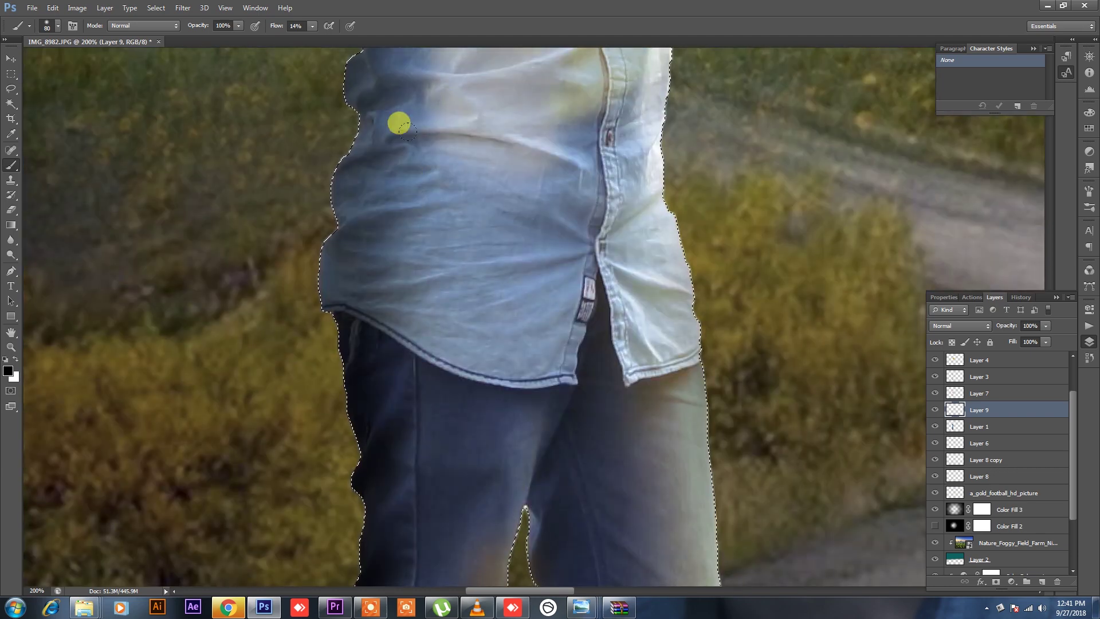
mouse_move(397, 118)
left_mouse_down()
mouse_move(361, 163)
mouse_move(503, 334)
mouse_move(548, 352)
left_mouse_up()
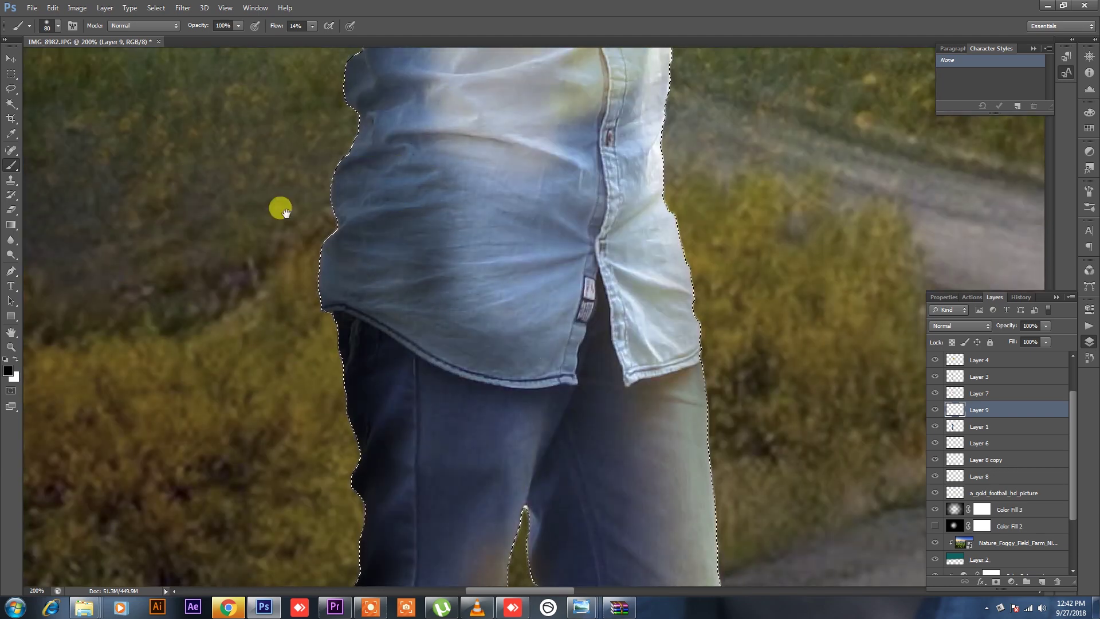
scroll(374, 295, "up", 3)
scroll(368, 189, "up", 3)
mouse_move(345, 173)
left_mouse_down()
mouse_move(329, 410)
mouse_move(334, 263)
mouse_move(411, 164)
mouse_move(411, 231)
left_mouse_up()
scroll(411, 231, "up", 3)
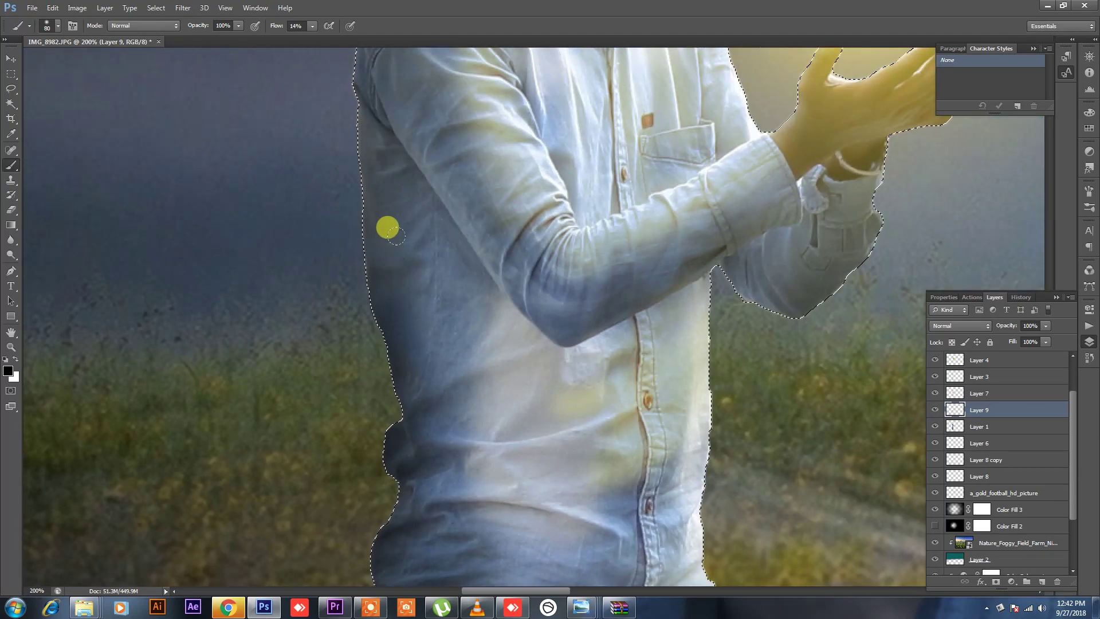
key("bracketleft")
mouse_move(439, 172)
left_mouse_down()
mouse_move(525, 287)
mouse_move(644, 231)
mouse_move(373, 96)
mouse_move(491, 231)
left_mouse_up()
scroll(395, 184, "up", 1)
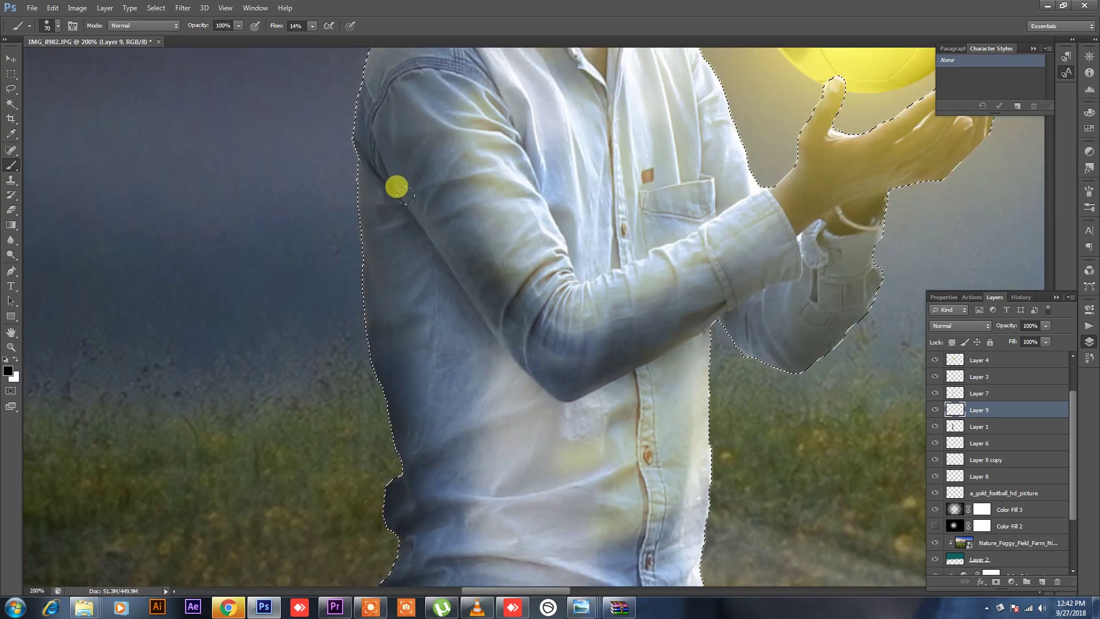
mouse_move(327, 152)
left_mouse_down()
mouse_move(352, 373)
mouse_move(337, 38)
left_mouse_up()
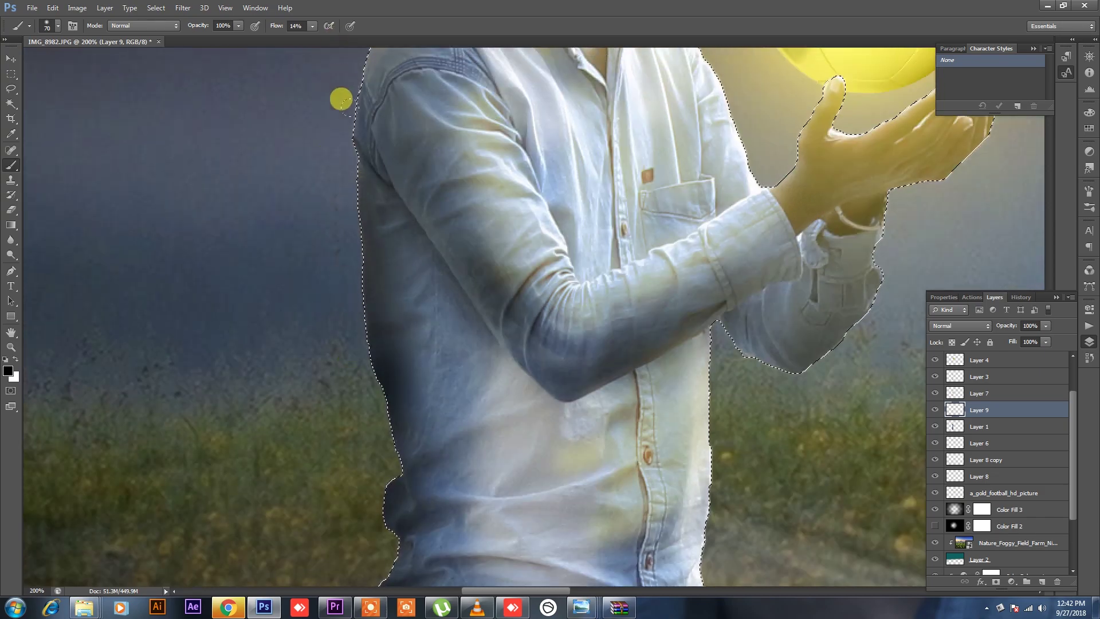
Step: Zoom out to review the shaded boy and bring up the selection context menu
scroll(337, 92, "up", 1)
scroll(325, 149, "up", 1)
scroll(323, 85, "up", 1)
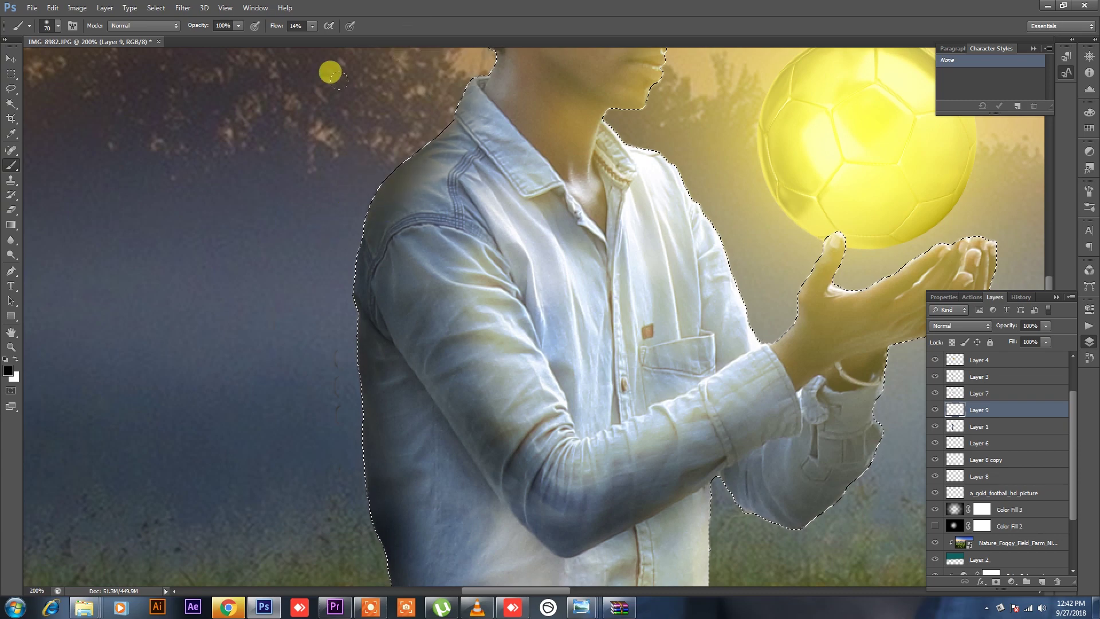
scroll(329, 69, "up", 1)
scroll(329, 69, "up", 1)
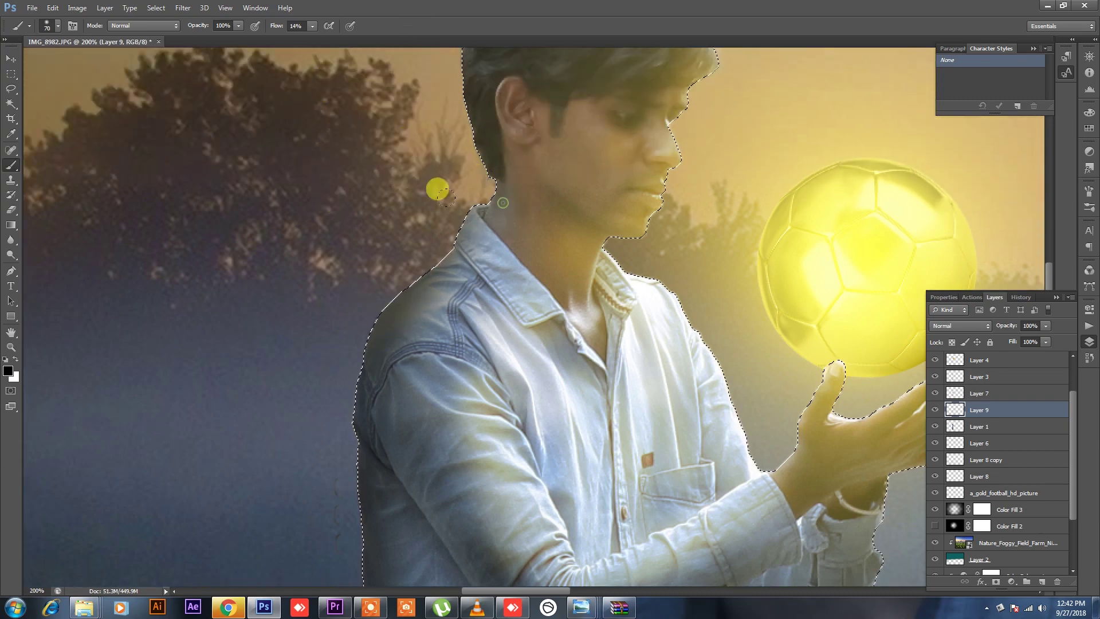
key("ctrl+minus")
key("ctrl+minus")
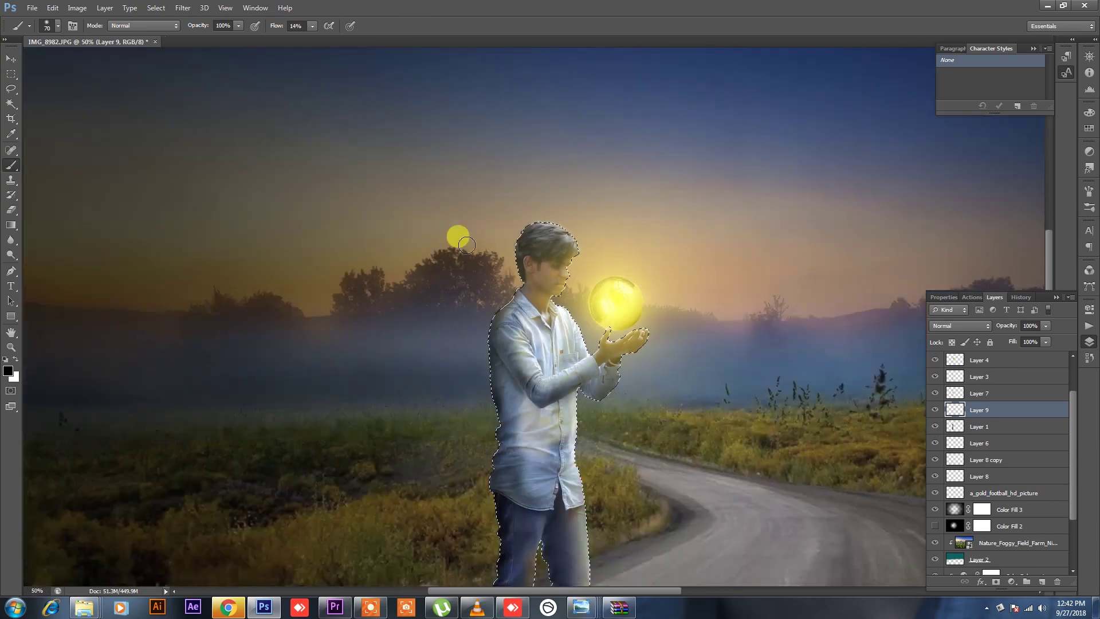
scroll(456, 235, "down", 1)
scroll(457, 234, "down", 1)
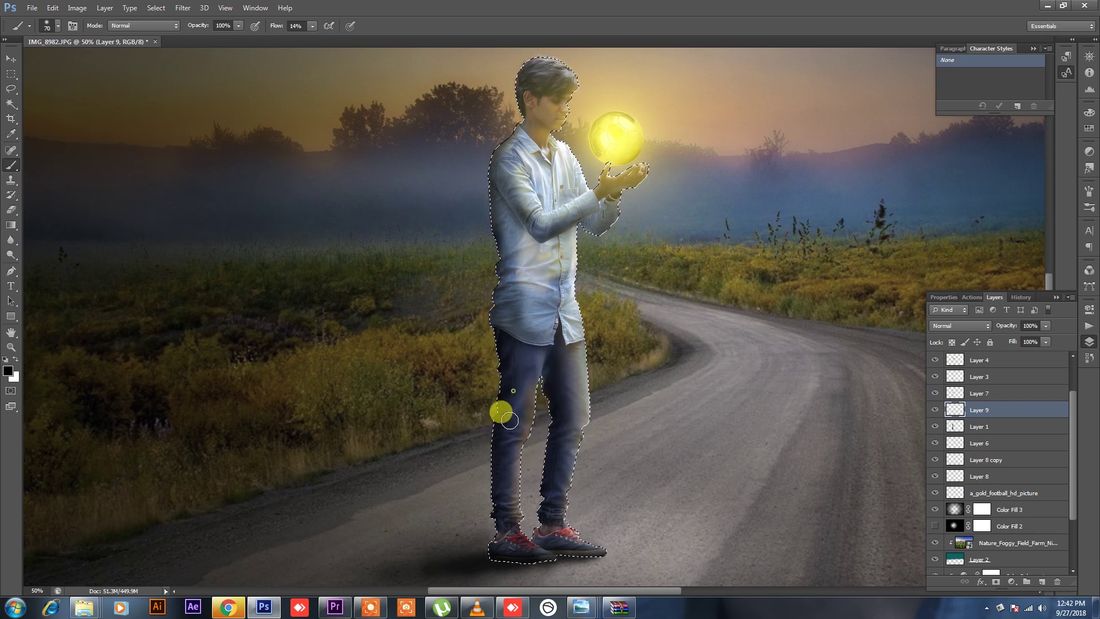
scroll(376, 469, "down", 3)
scroll(375, 469, "down", 3)
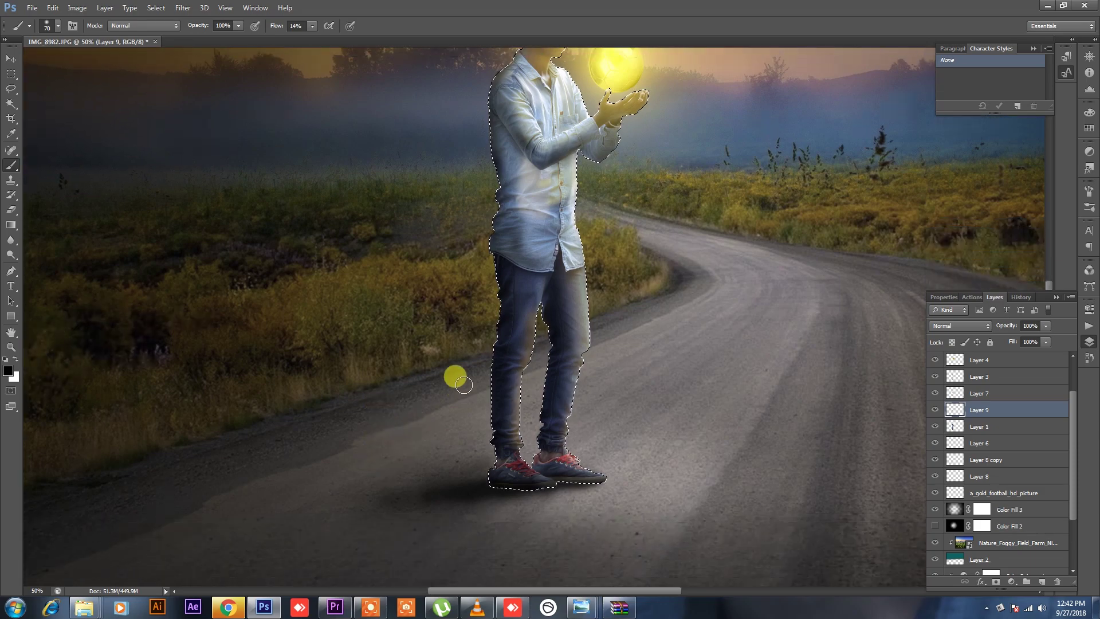
scroll(458, 381, "up", 4)
scroll(512, 346, "up", 2)
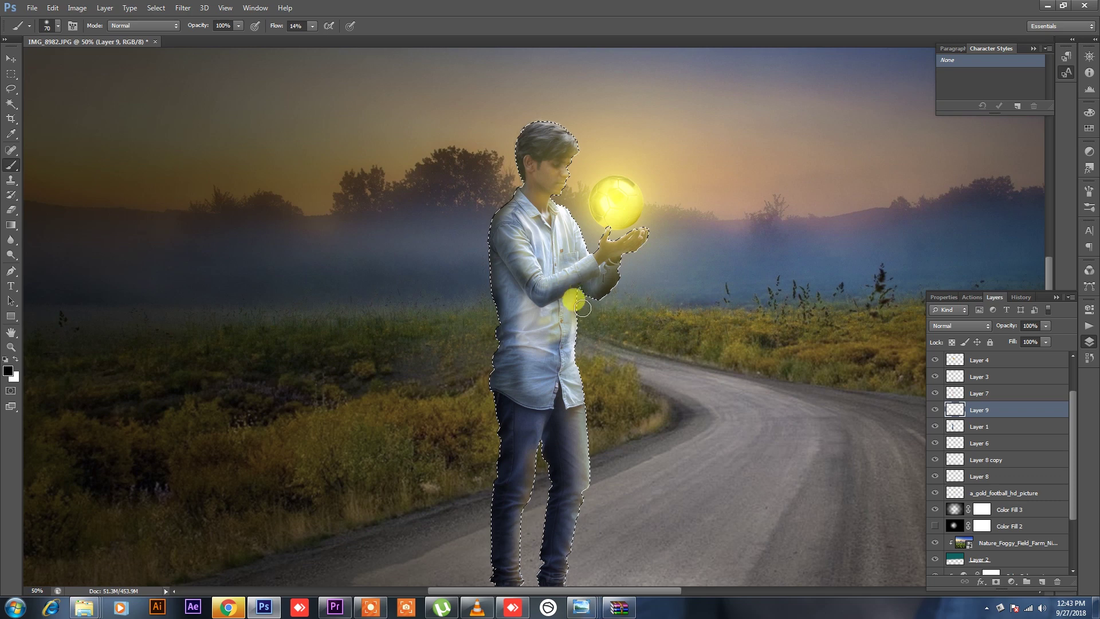
scroll(582, 308, "up", 2)
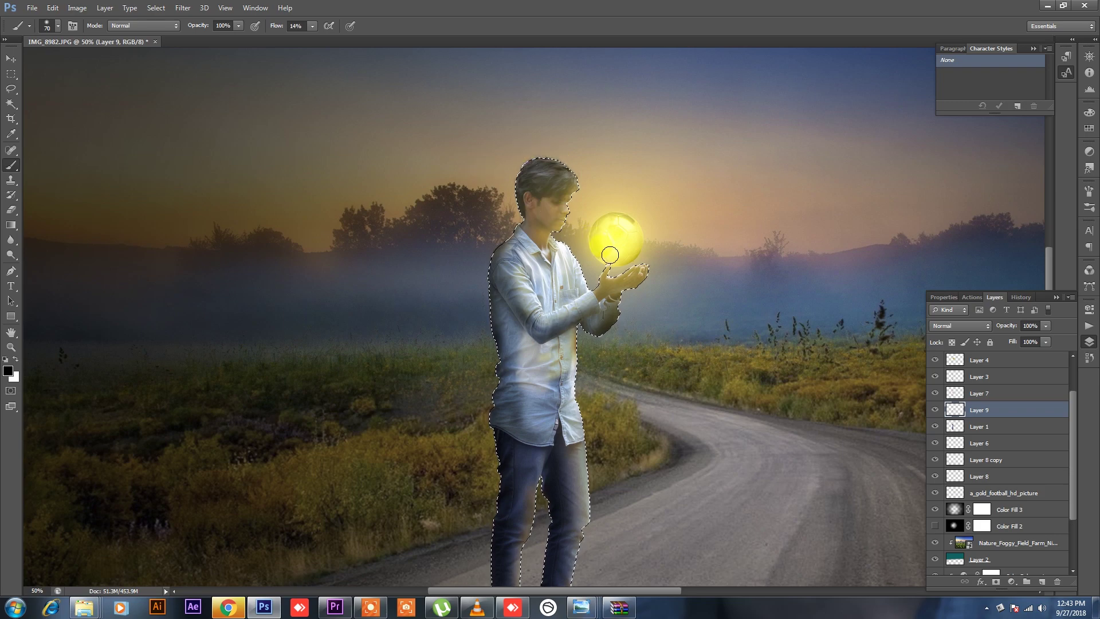
scroll(595, 262, "down", 3)
scroll(594, 262, "down", 6)
scroll(595, 262, "down", 1)
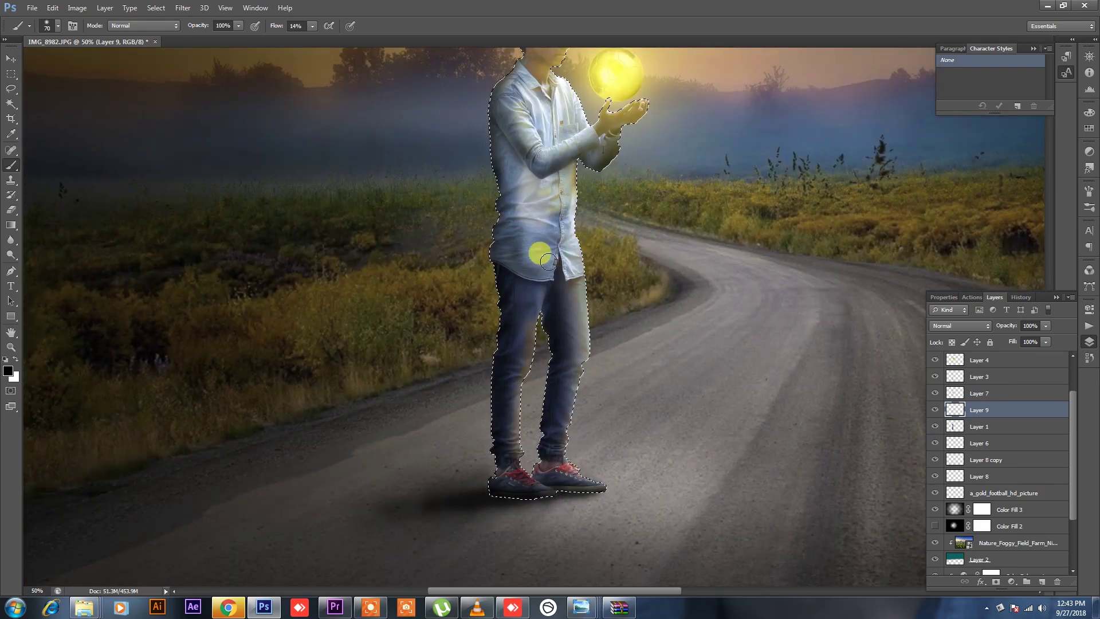
key("m")
right_click(494, 236)
Step: Deselect, add a new Layer 10, and zoom in on the boy's feet
left_click(519, 244)
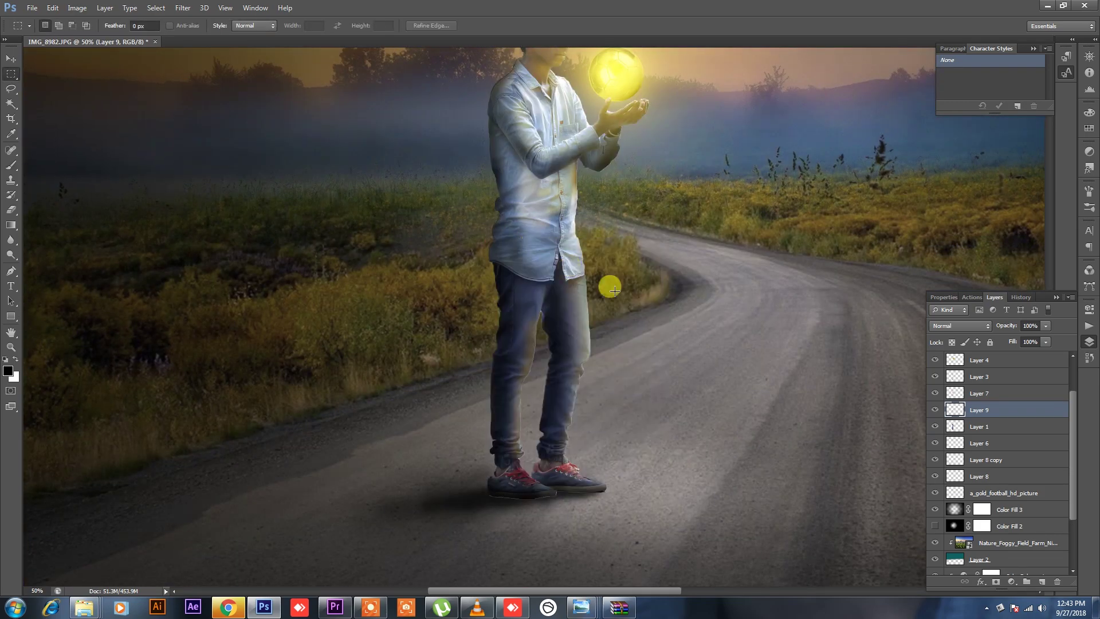
key("ctrl+minus")
key("ctrl+minus")
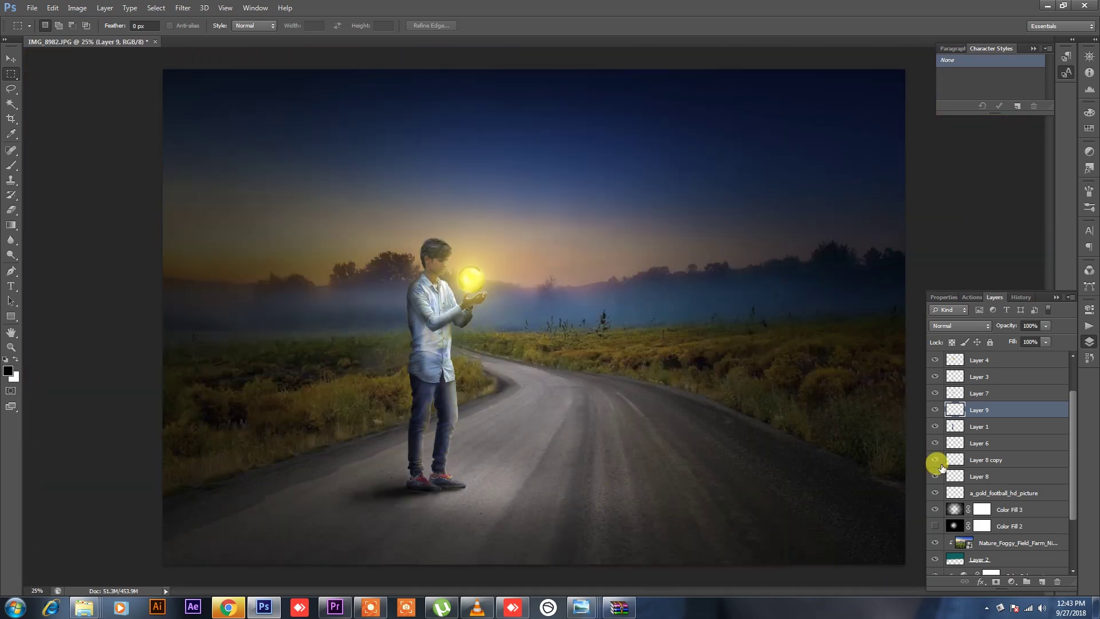
left_click(1042, 581)
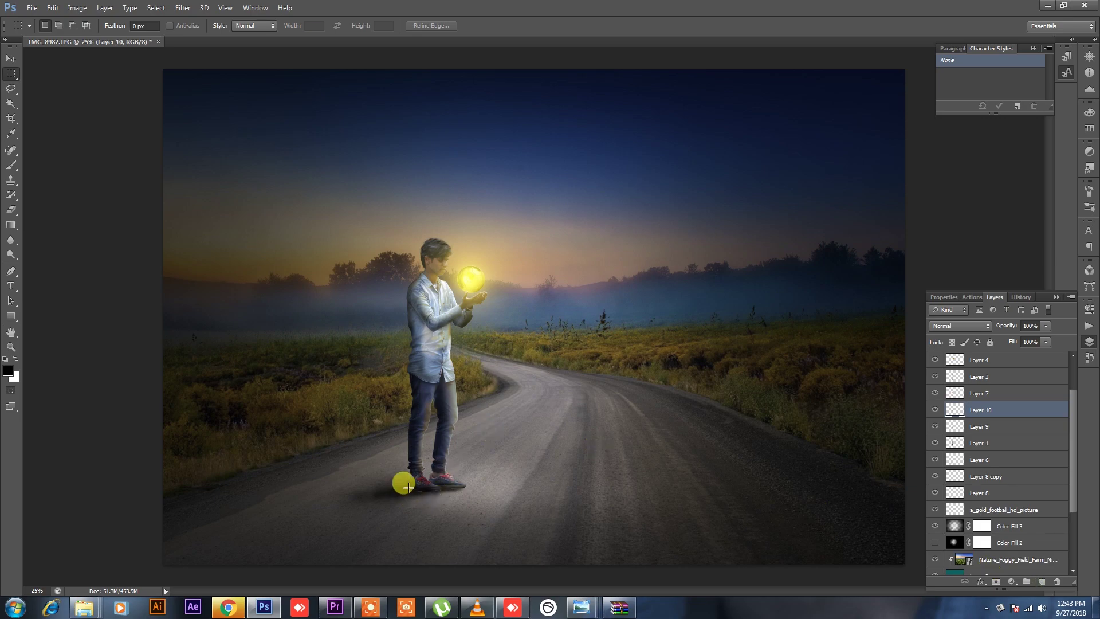
mouse_move(396, 492)
left_mouse_down()
mouse_move(301, 476)
mouse_move(516, 289)
mouse_move(489, 172)
left_mouse_up()
left_click_drag(435, 516, 432, 368)
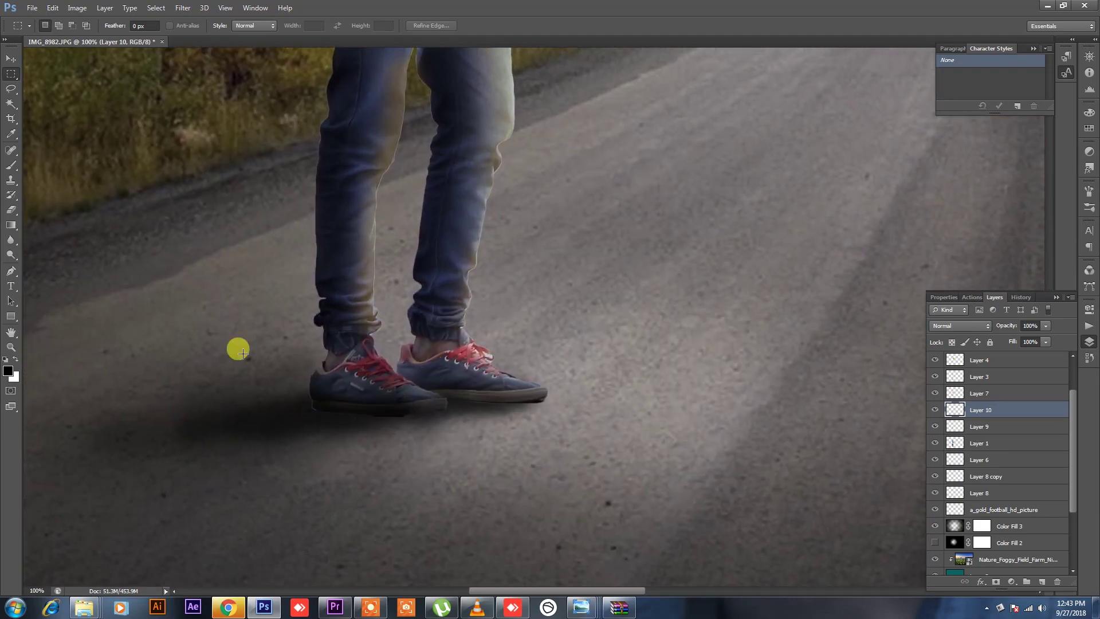
left_click(13, 169)
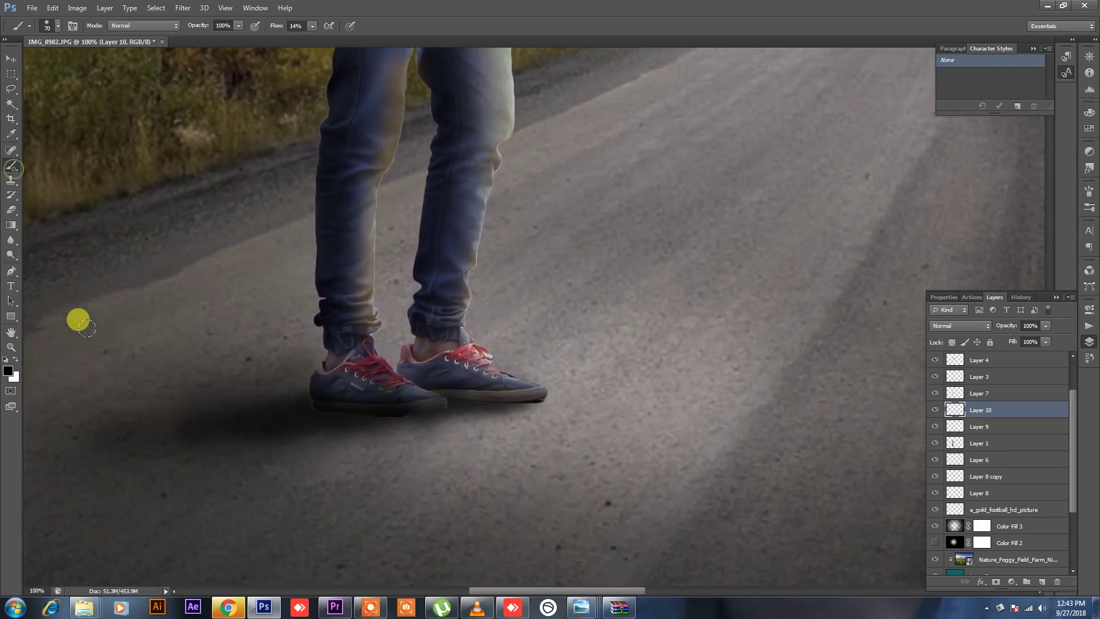
Step: Paint a dark shadow along the left shoe's sole and heel with a fine, higher-flow brush
left_click_drag(274, 400, 250, 393)
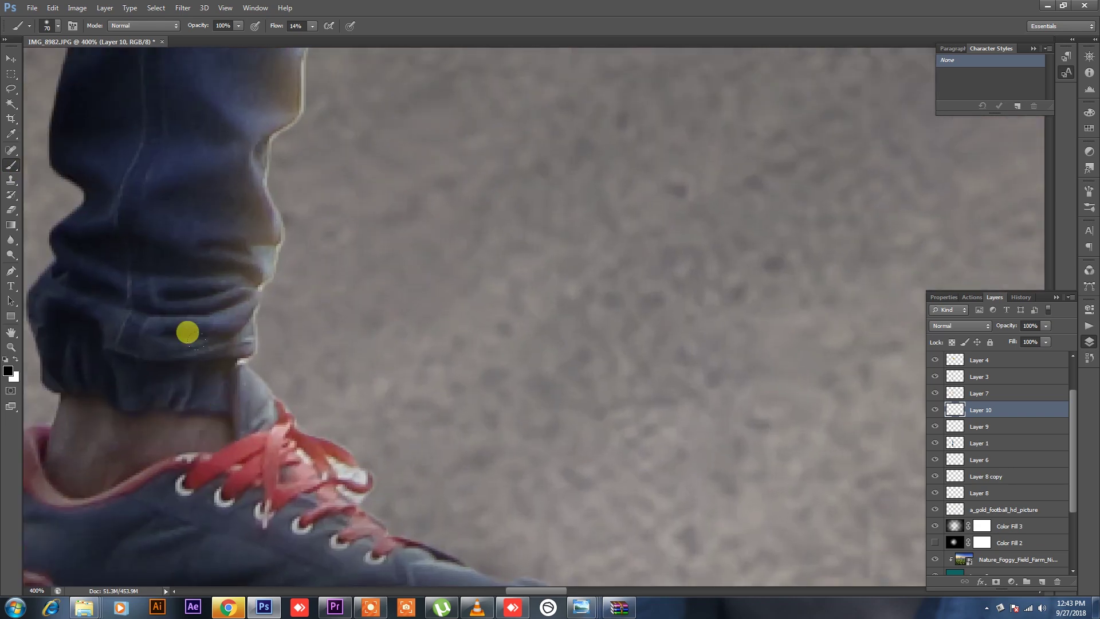
mouse_move(186, 329)
left_mouse_down()
mouse_move(700, 29)
mouse_move(673, 200)
left_mouse_up()
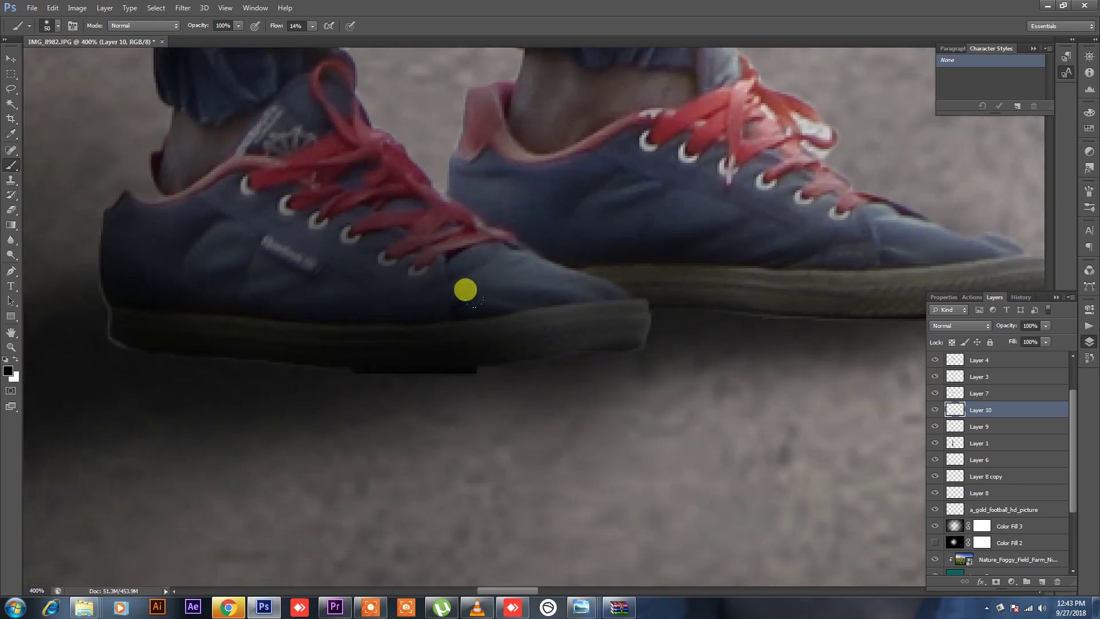
key("bracketleft")
key("bracketleft")
left_click_drag(312, 25, 350, 42)
mouse_move(584, 321)
left_mouse_down()
mouse_move(378, 346)
mouse_move(213, 336)
left_mouse_up()
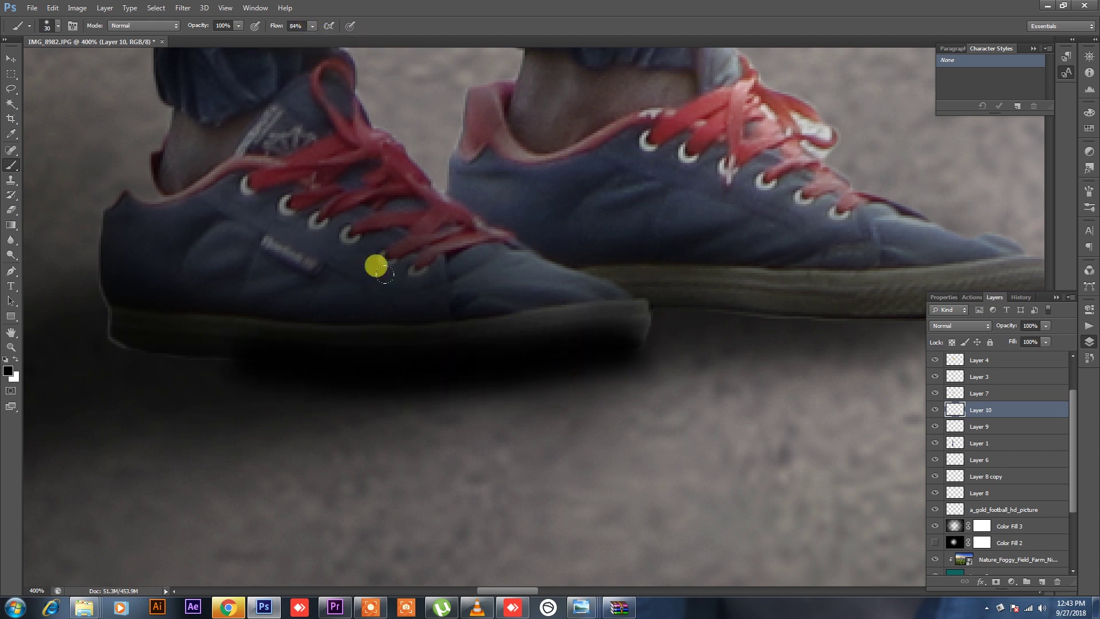
key("ctrl+z")
key("bracketleft")
key("bracketleft")
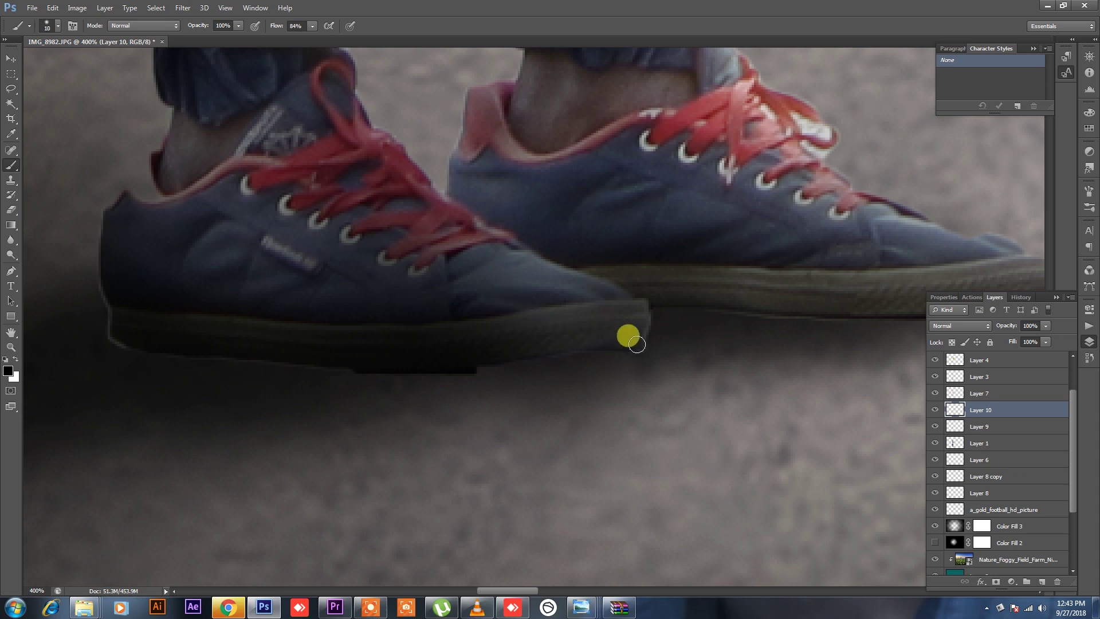
left_click(639, 345)
mouse_move(602, 346)
left_mouse_down()
mouse_move(498, 359)
mouse_move(246, 352)
left_mouse_up()
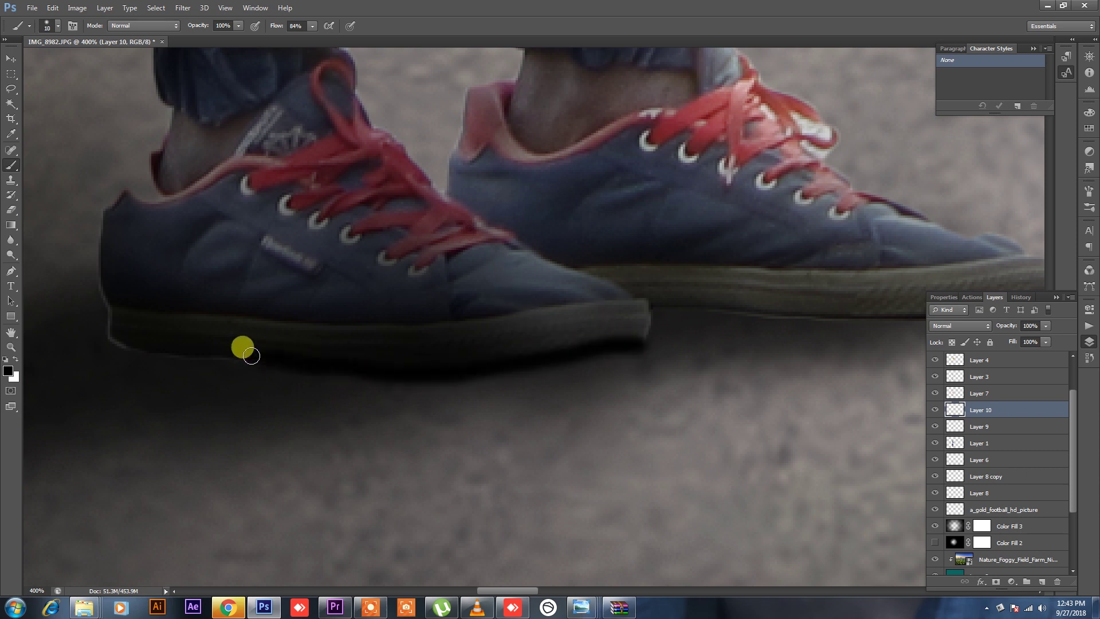
mouse_move(101, 218)
left_mouse_down()
mouse_move(93, 295)
mouse_move(140, 344)
mouse_move(319, 356)
mouse_move(663, 313)
mouse_move(835, 308)
mouse_move(434, 327)
mouse_move(323, 313)
mouse_move(518, 295)
mouse_move(569, 272)
left_mouse_up()
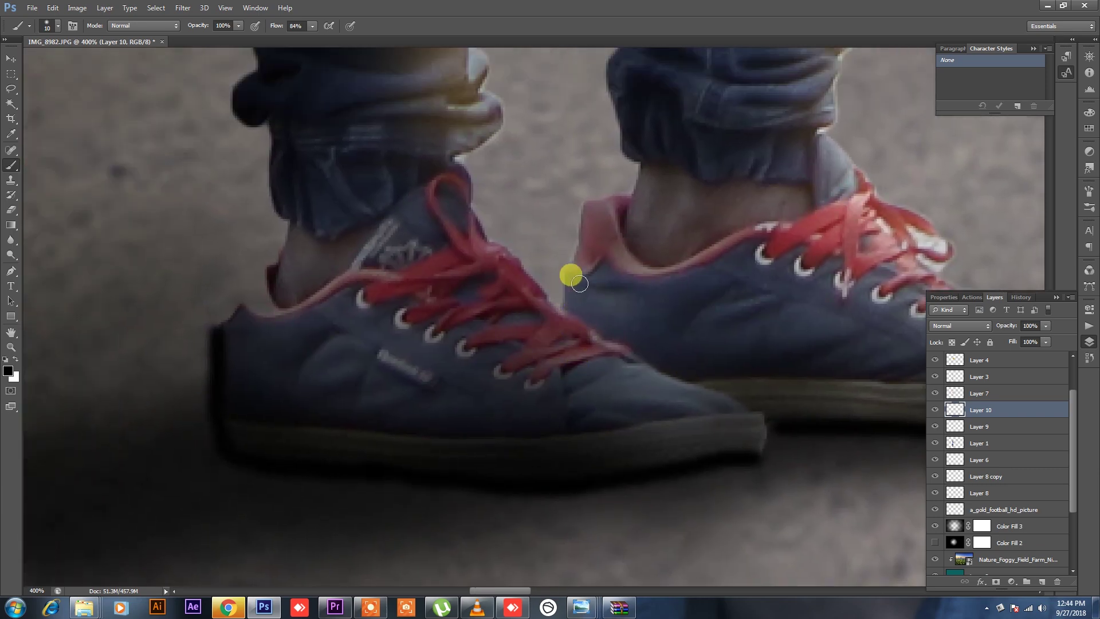
left_click_drag(211, 323, 246, 307)
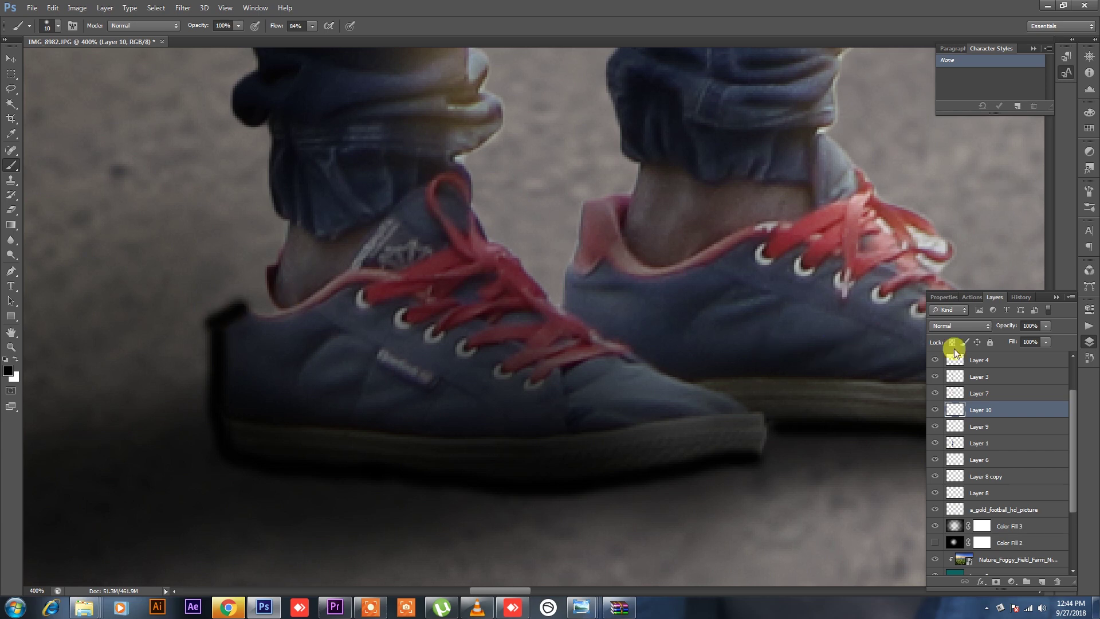
Step: Lower Layer 10's opacity to 68% to soften the shadow and zoom out to the full composite
left_click_drag(1050, 328, 1026, 339)
key("ctrl+minus")
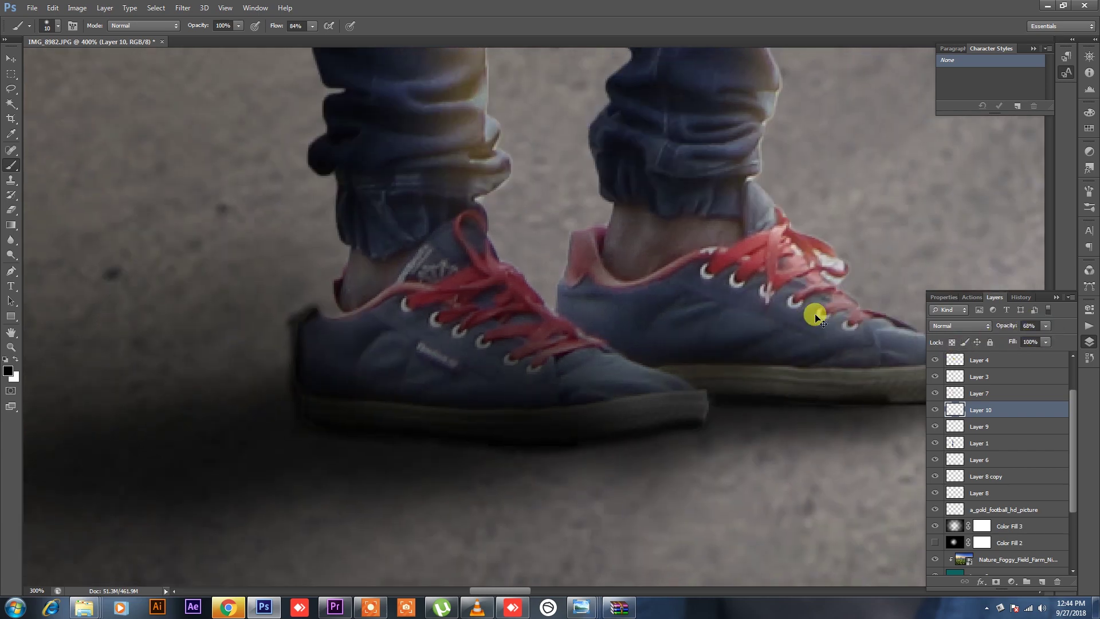
key("ctrl+minus")
key("ctrl+minus")
key("ctrl+minus")
key("ctrl+minus")
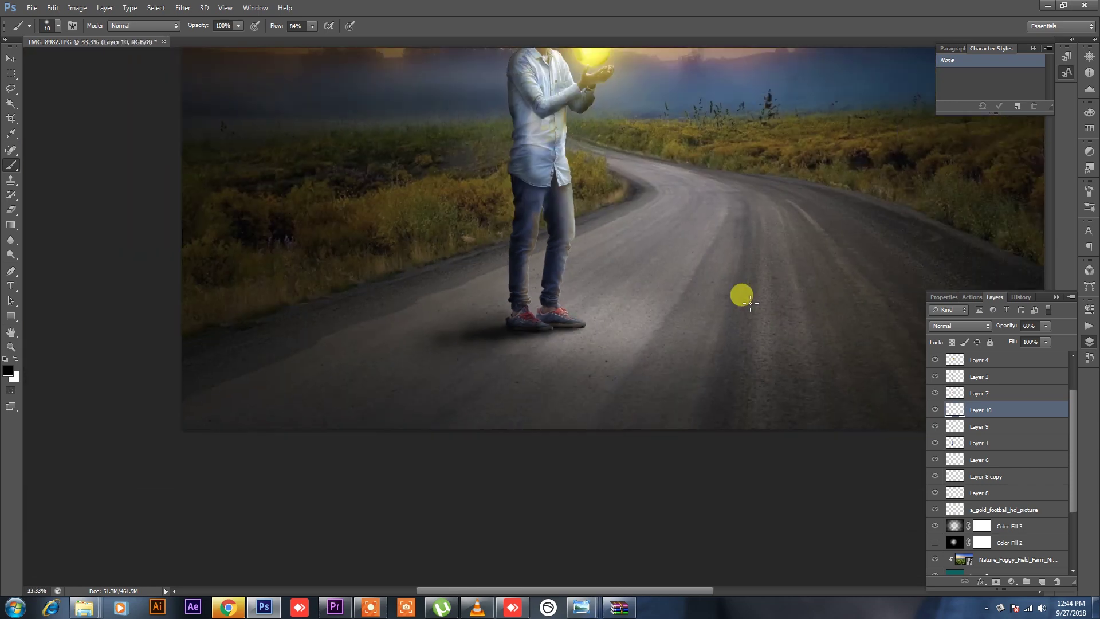
scroll(750, 303, "up", 5)
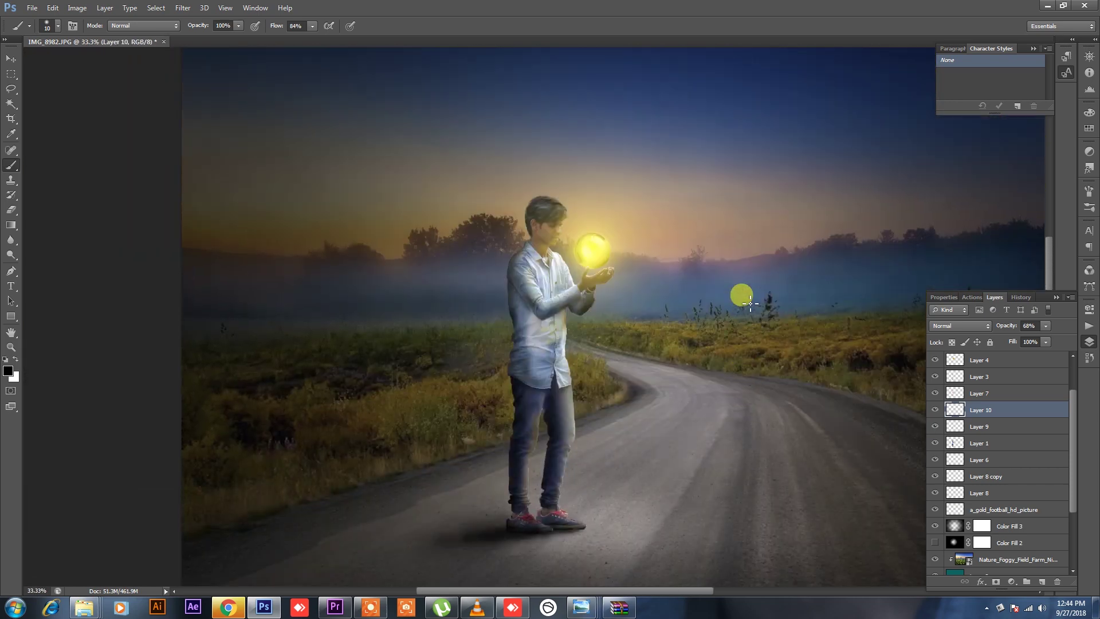
key("ctrl+minus")
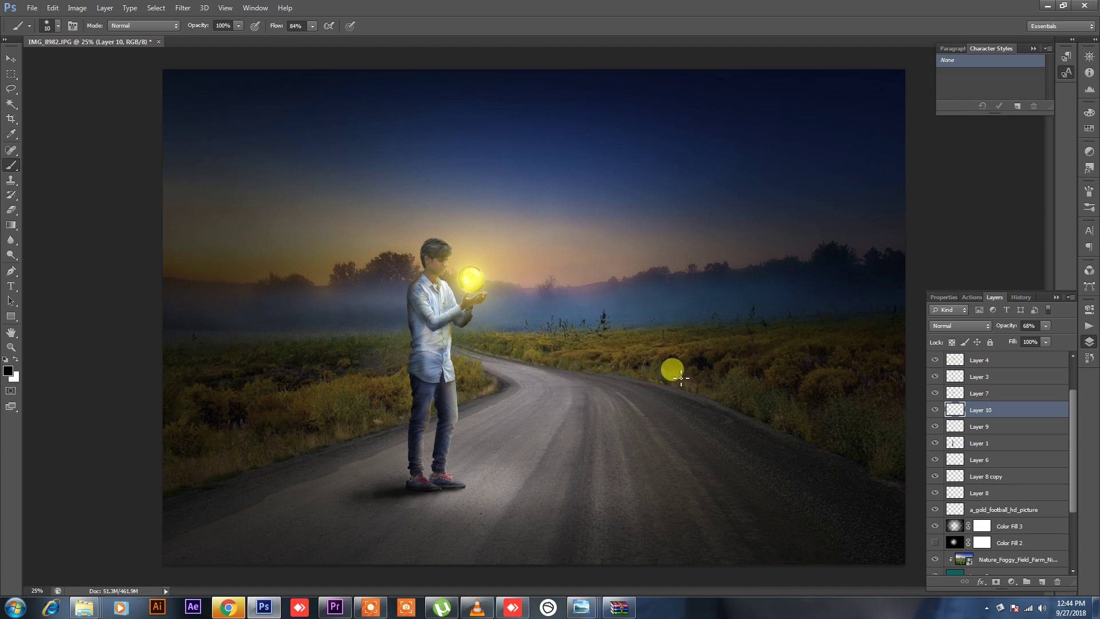
left_click(1029, 496)
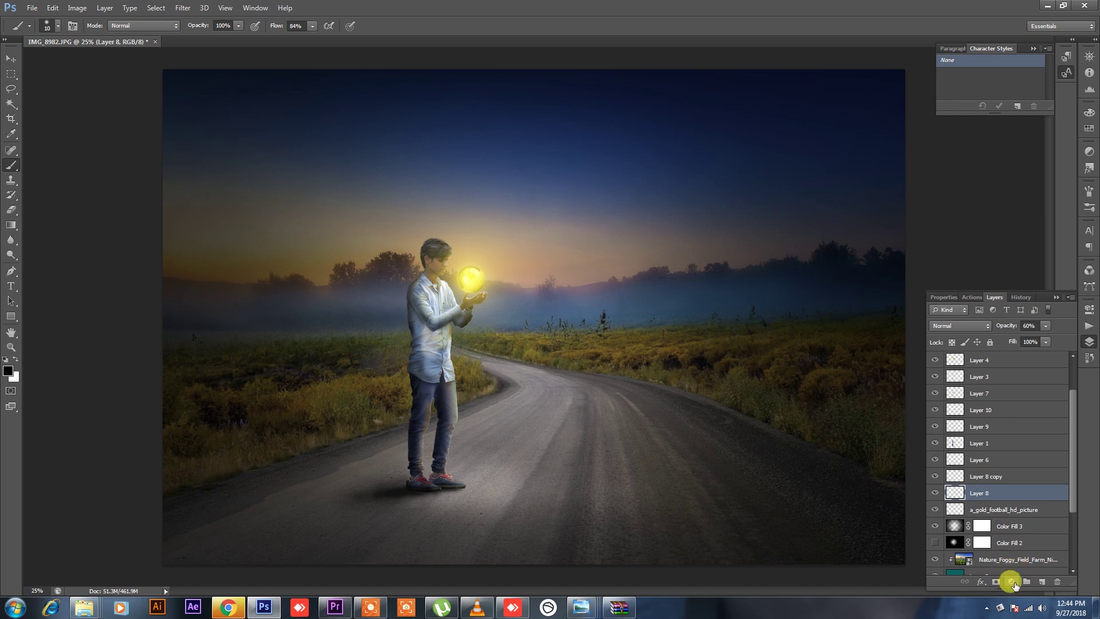
Step: Add a black Solid Color fill layer and lower its opacity
left_click(1012, 583)
left_click(997, 335)
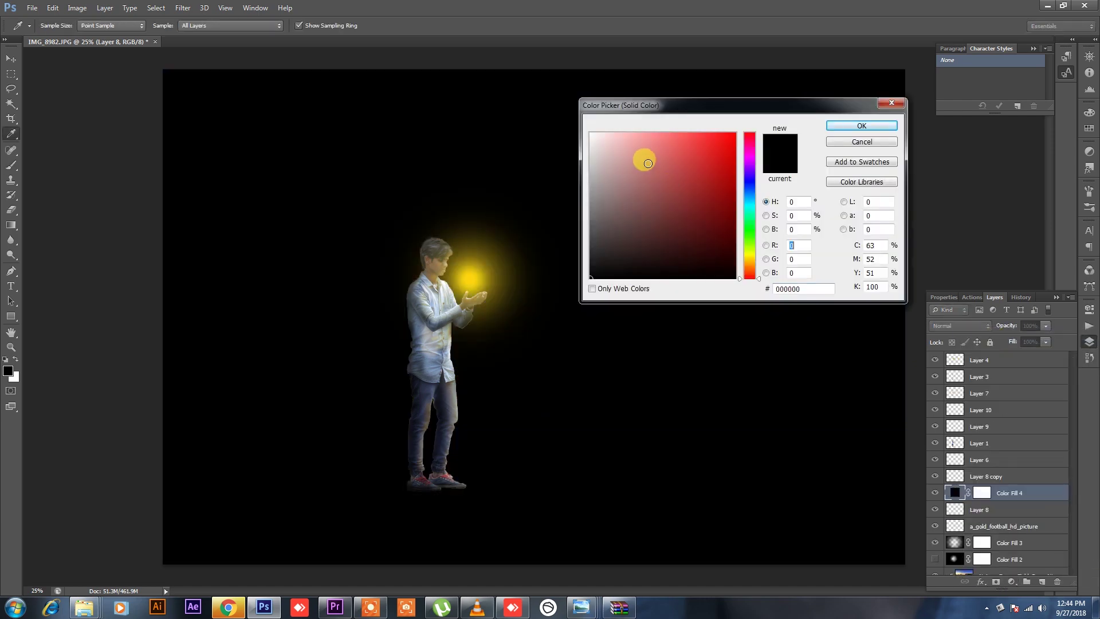
left_click(848, 127)
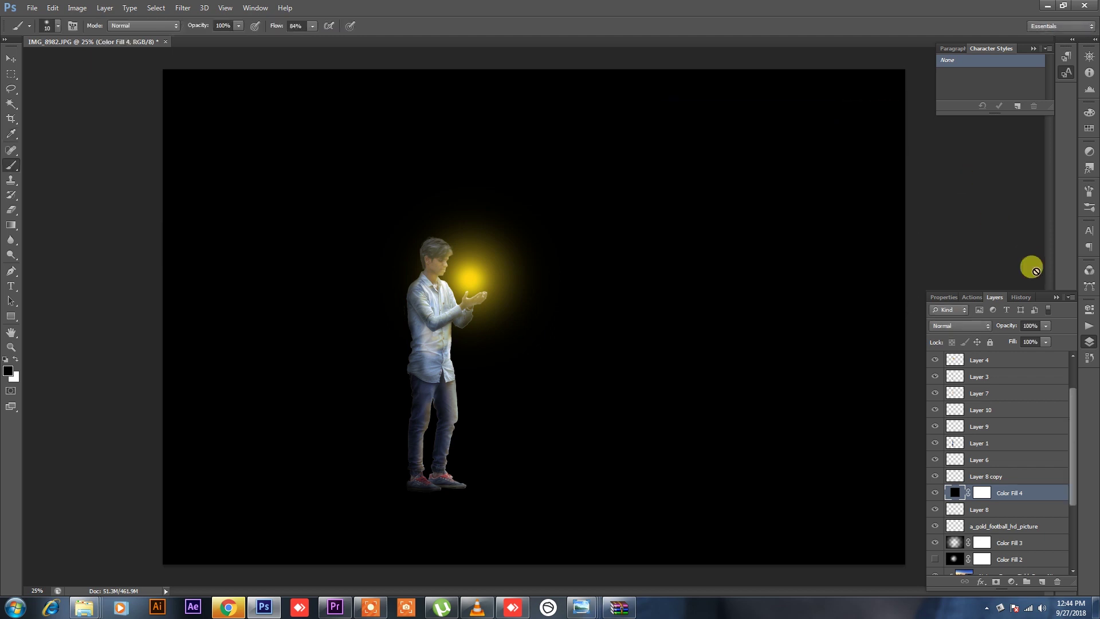
left_click(1047, 325)
left_click_drag(1033, 337, 1019, 343)
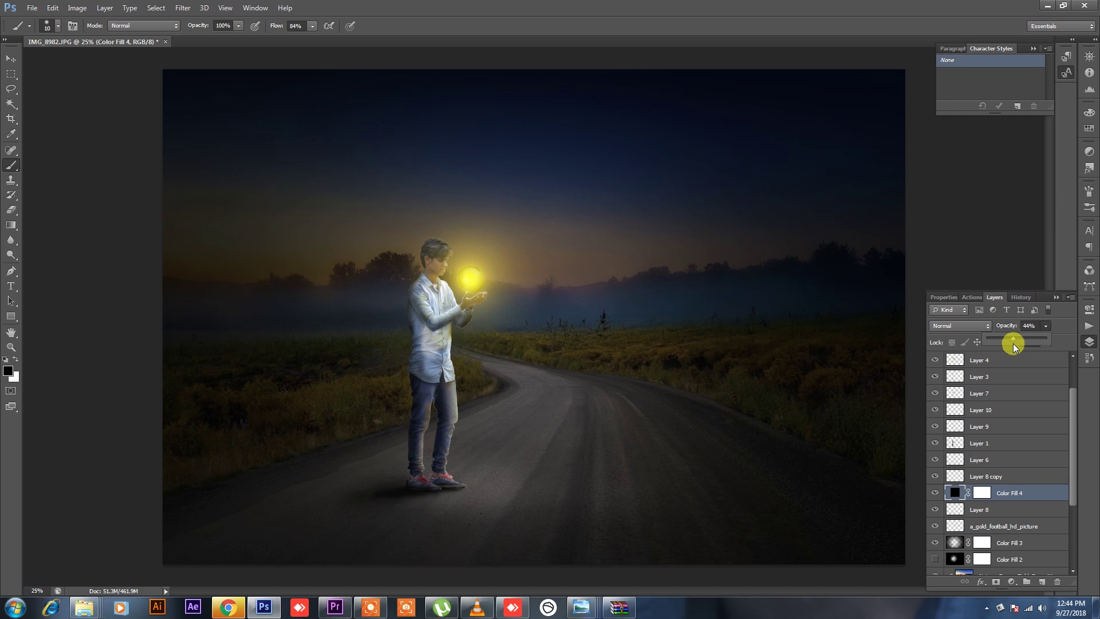
Step: Rasterize the black fill and set up a large Eraser at 100% flow
left_click(11, 209)
left_click(336, 184)
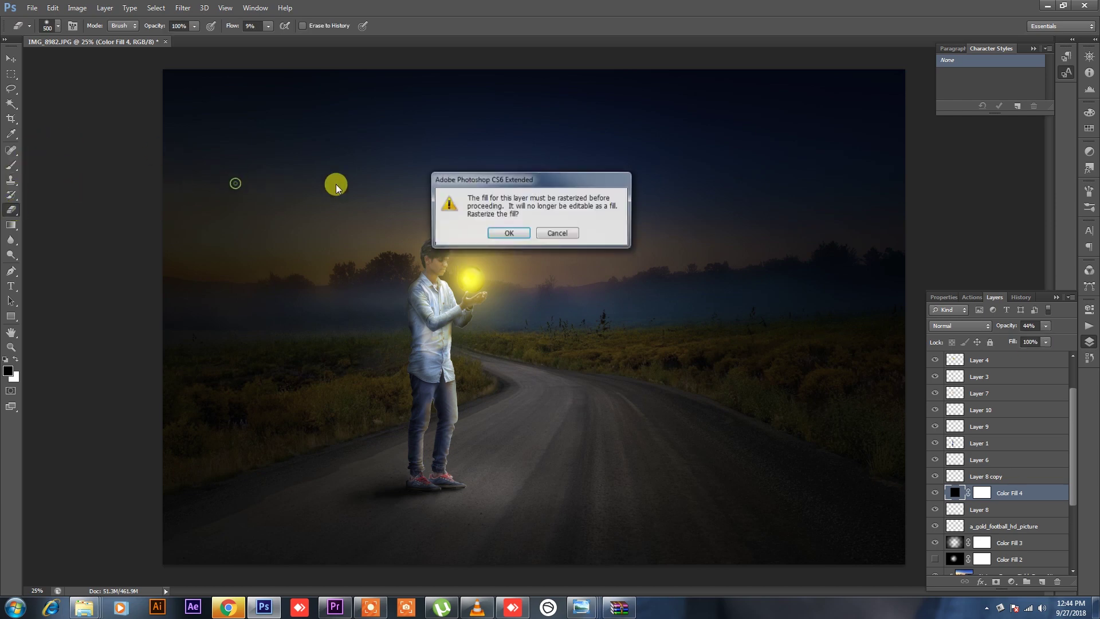
left_click(504, 232)
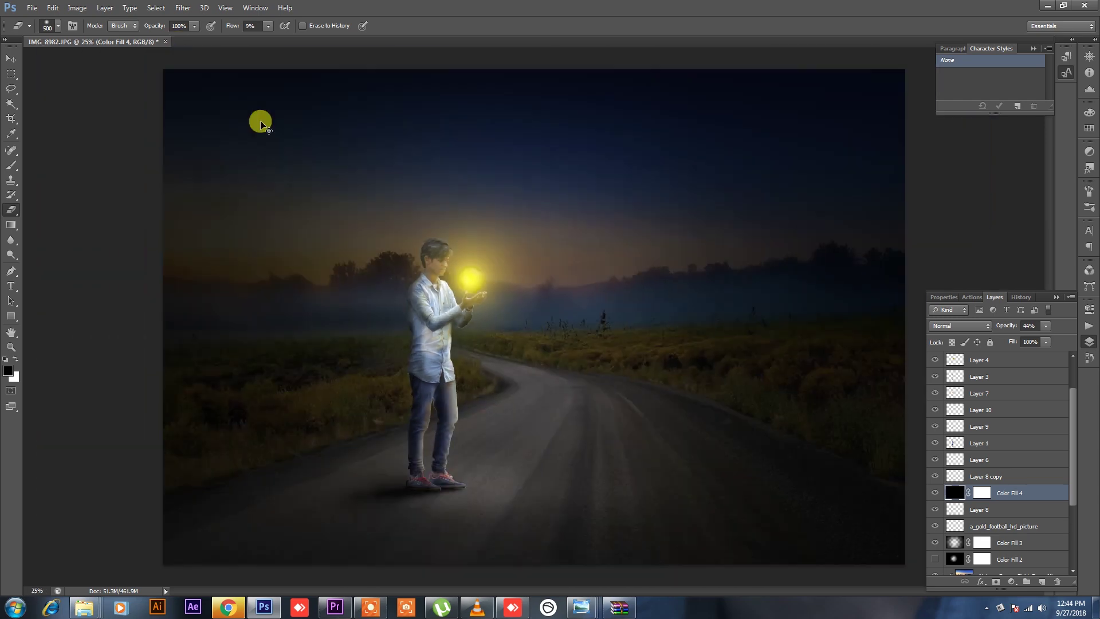
key("ctrl+minus")
key("ctrl+minus")
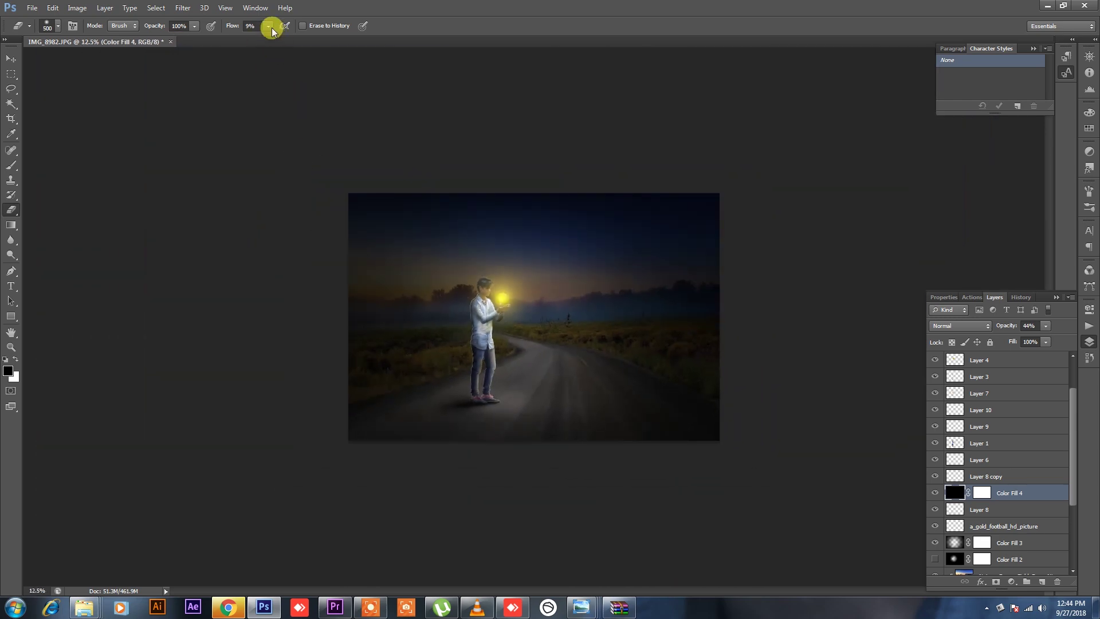
left_click_drag(269, 39, 338, 40)
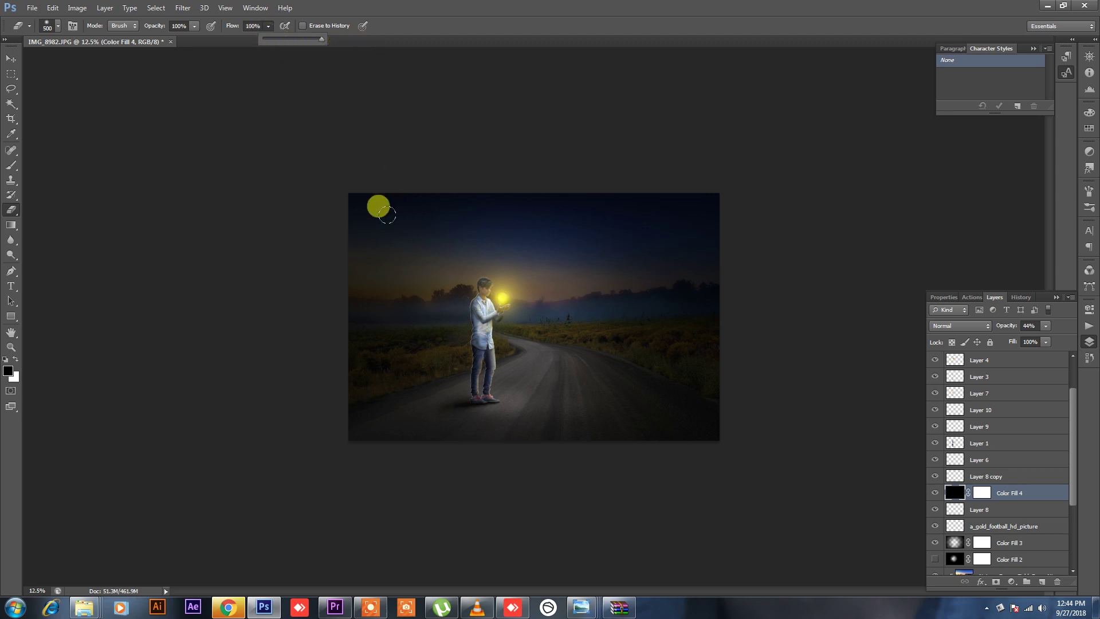
key("bracketright")
key("bracketright")
key("bracketright")
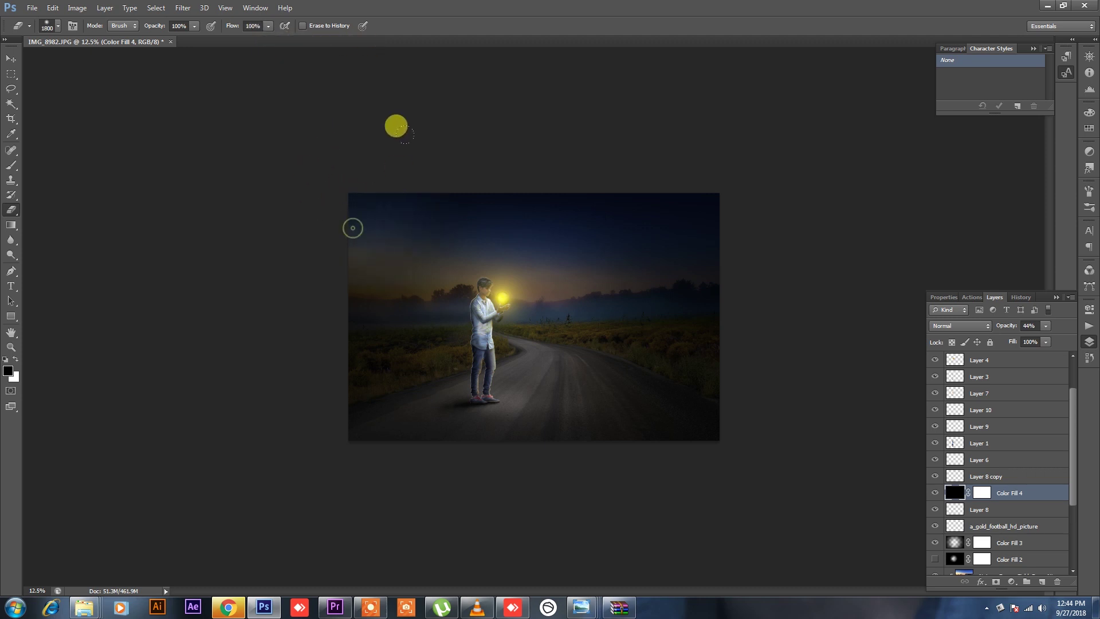
Step: Erase the fill over the road, the top of the sky and right of the boy; set opacity to 32%
left_click_drag(653, 343, 416, 402)
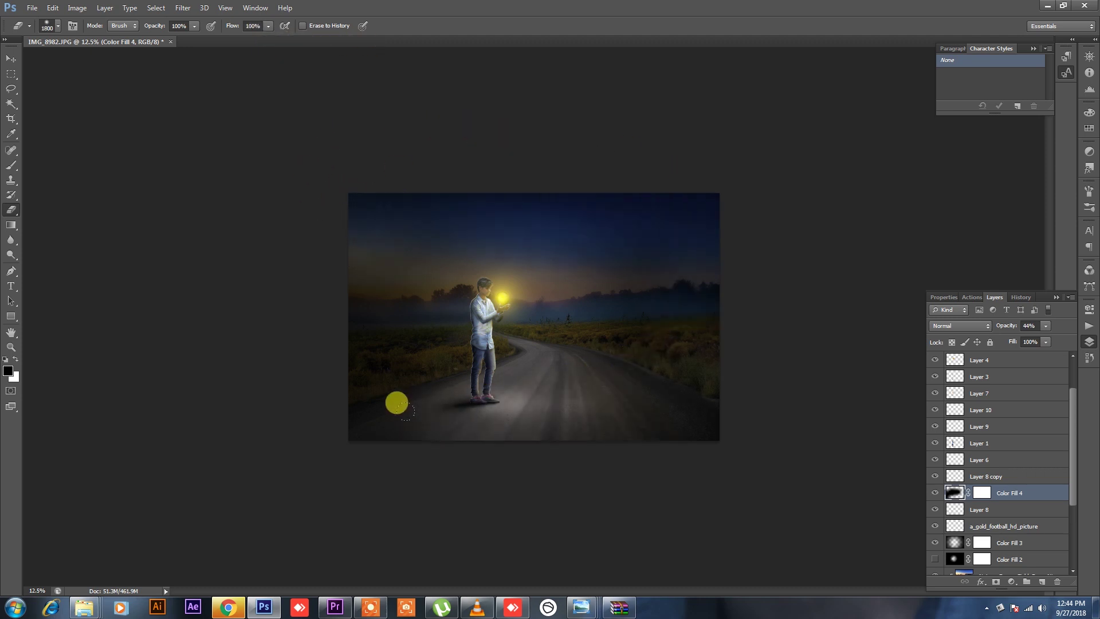
key("ctrl+z")
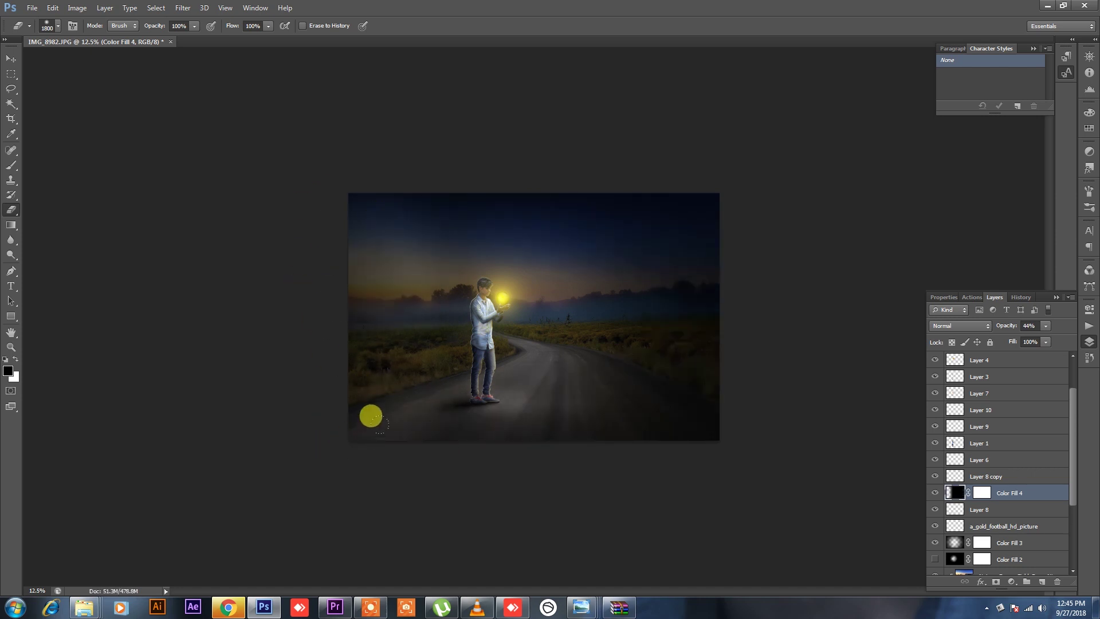
left_click_drag(394, 408, 671, 412)
mouse_move(514, 120)
left_mouse_down()
mouse_move(594, 108)
mouse_move(695, 114)
left_mouse_up()
left_click_drag(624, 202, 561, 397)
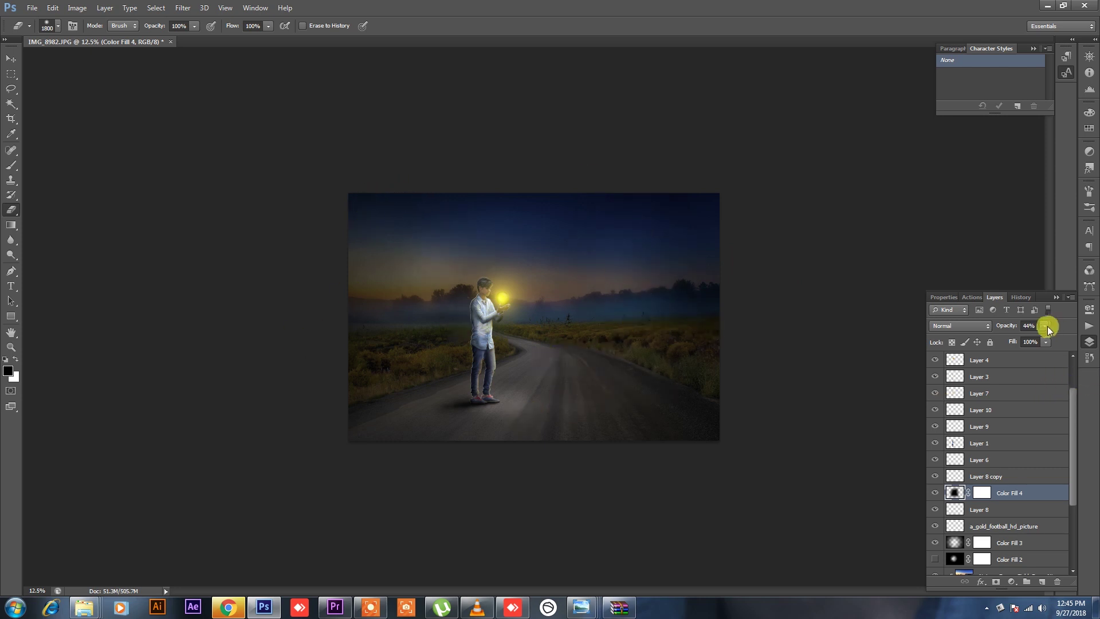
mouse_move(1047, 328)
left_mouse_down()
mouse_move(1078, 346)
mouse_move(1016, 353)
mouse_move(1053, 352)
mouse_move(1034, 353)
left_mouse_up()
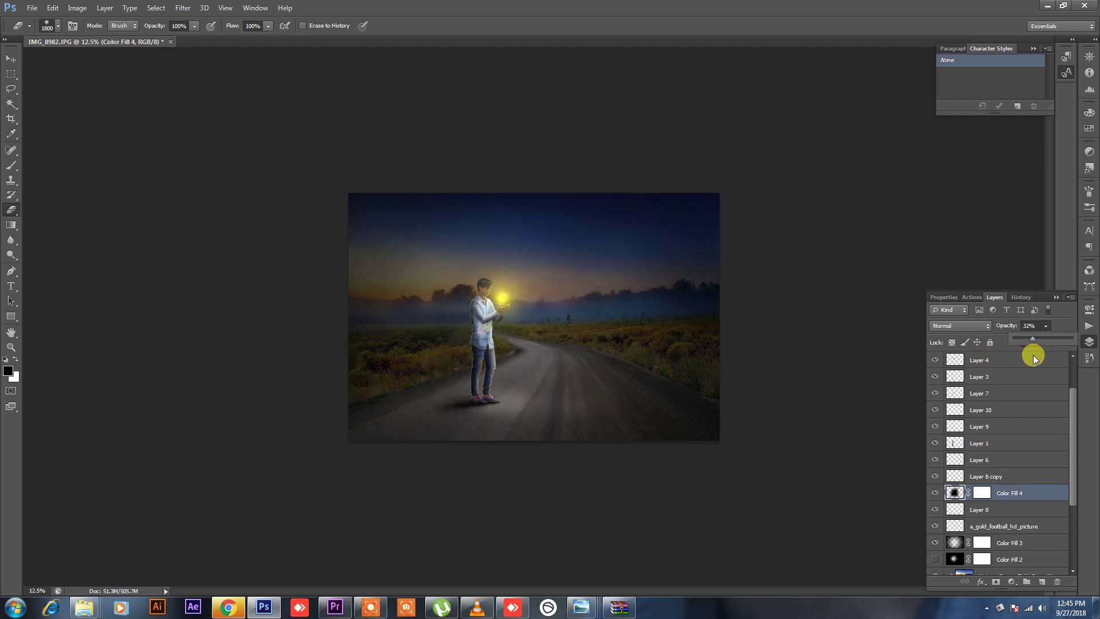
Step: Add a second black Solid Color fill layer at 32% opacity
left_click(1043, 582)
left_click(1011, 581)
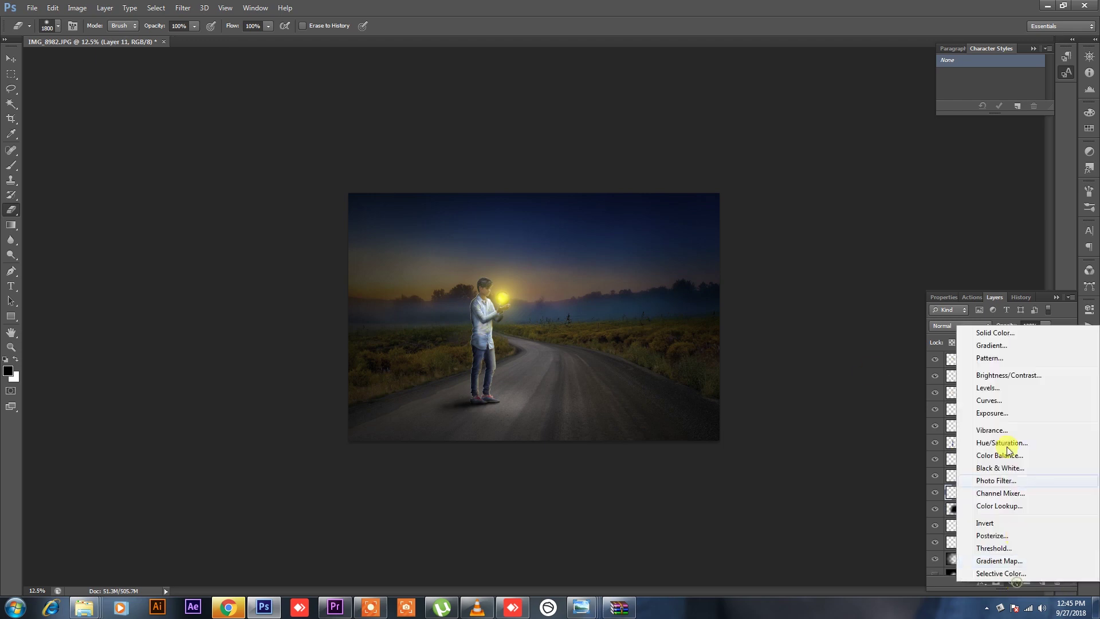
left_click(1002, 333)
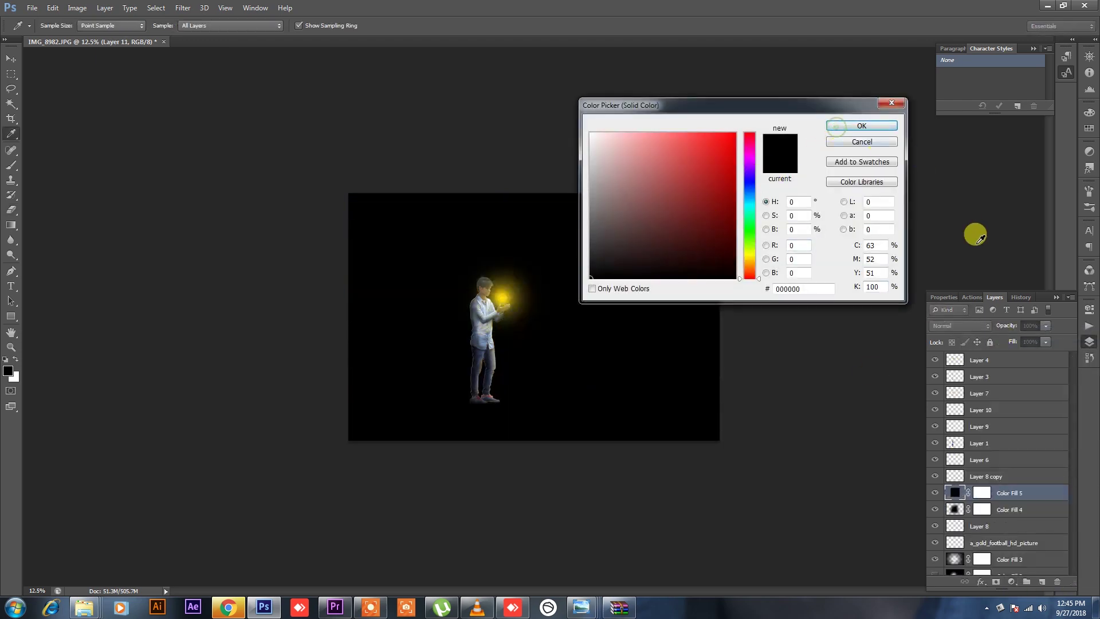
left_click(892, 125)
key("e")
mouse_move(1043, 334)
left_mouse_down()
mouse_move(1015, 338)
mouse_move(1013, 354)
left_mouse_up()
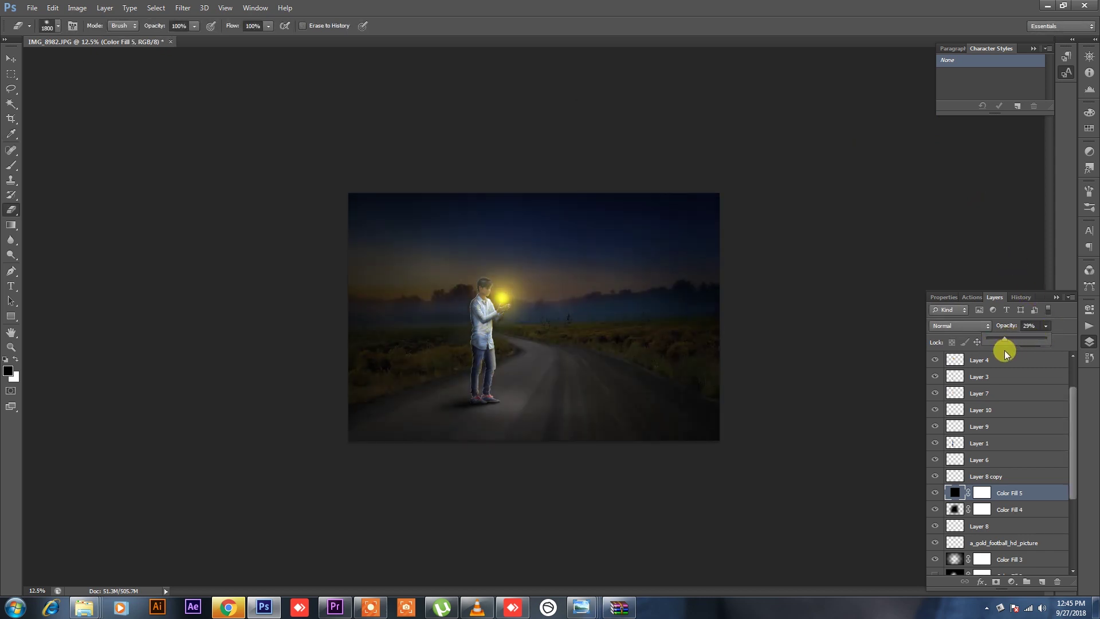
left_click_drag(1008, 352, 1006, 352)
Step: Rasterize Color Fill 5 and erase its centre around the boy with a huge Eraser
left_click(495, 258)
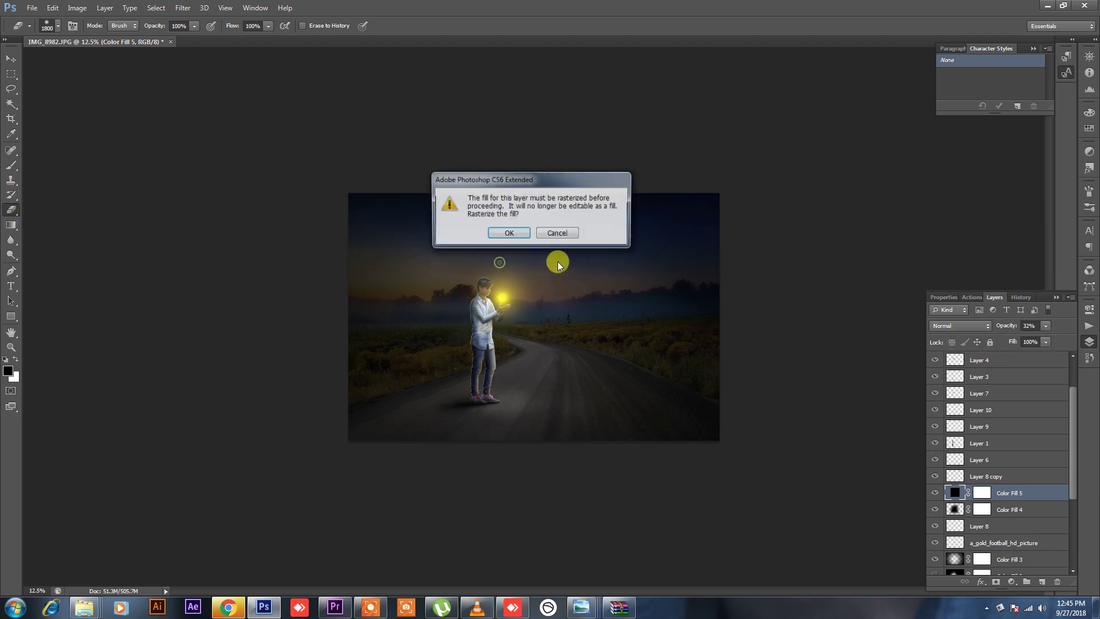
left_click(506, 235)
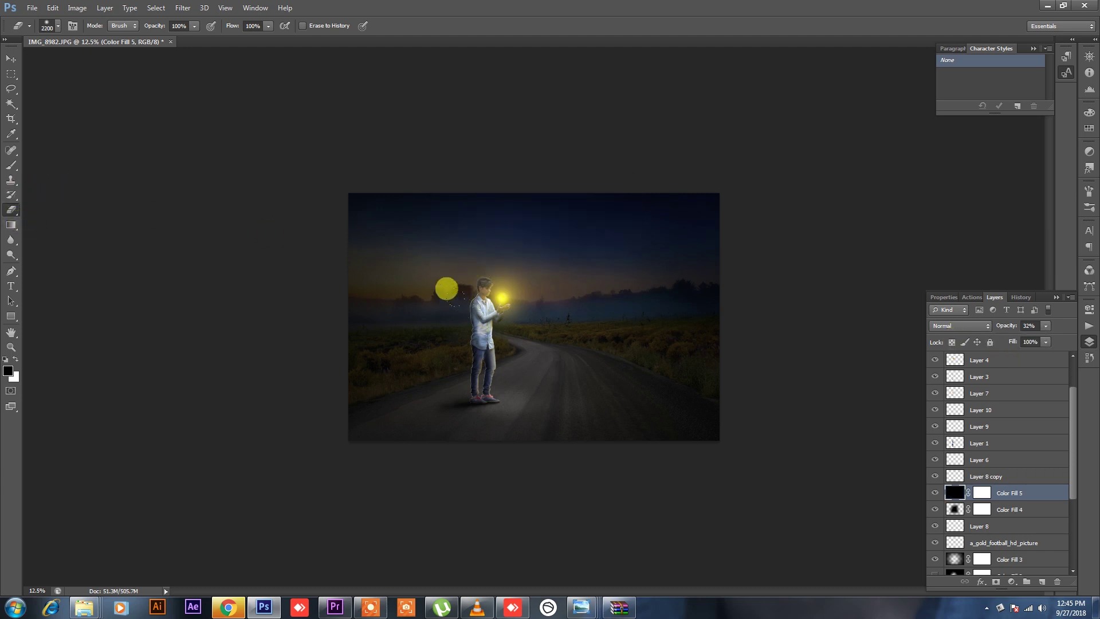
key("bracketright")
key("bracketright")
key("bracketright")
key("bracketright")
key("bracketright")
key("bracketright")
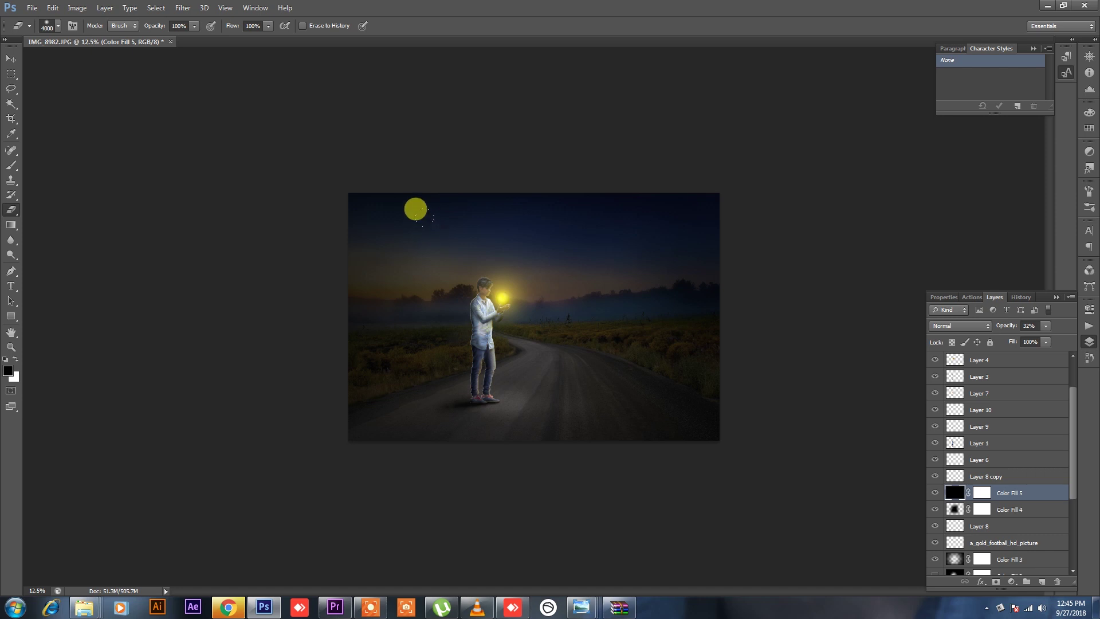
left_click(415, 208)
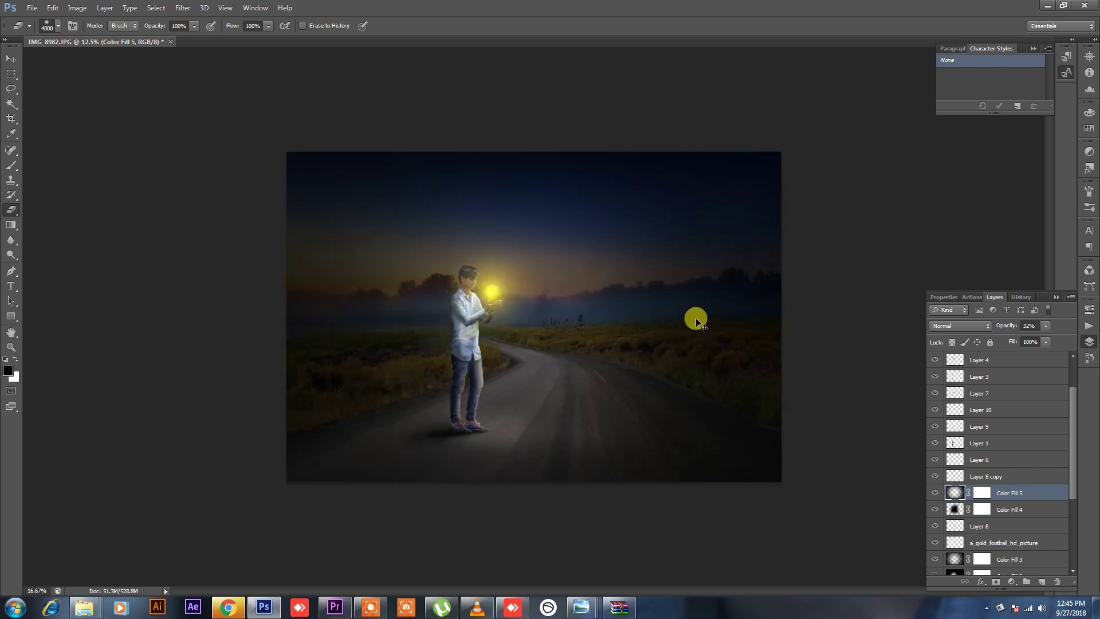
key("ctrl+plus")
key("ctrl+plus")
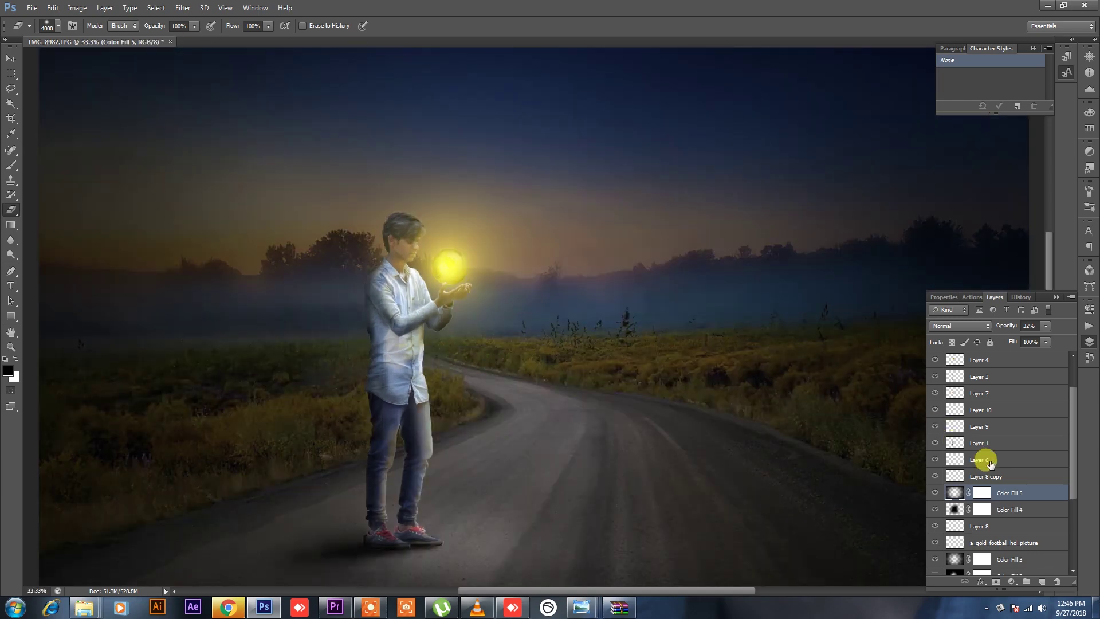
left_click(981, 444)
scroll(985, 435, "down", 1)
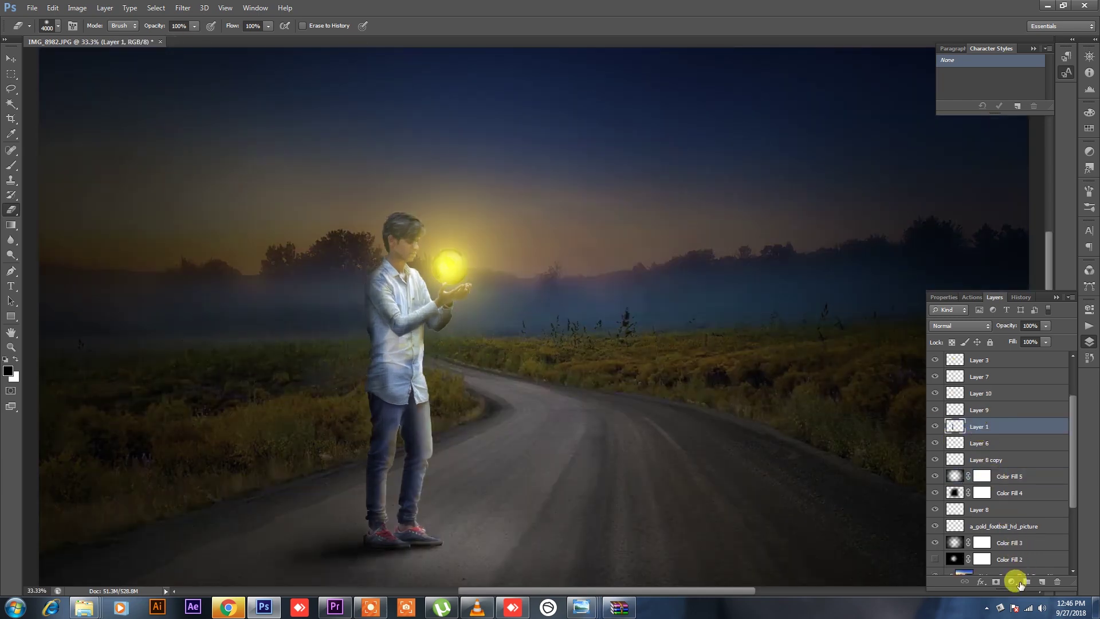
Step: Add a Color Balance adjustment above Layer 1 pushing midtones toward cyan and blue
left_click(1011, 582)
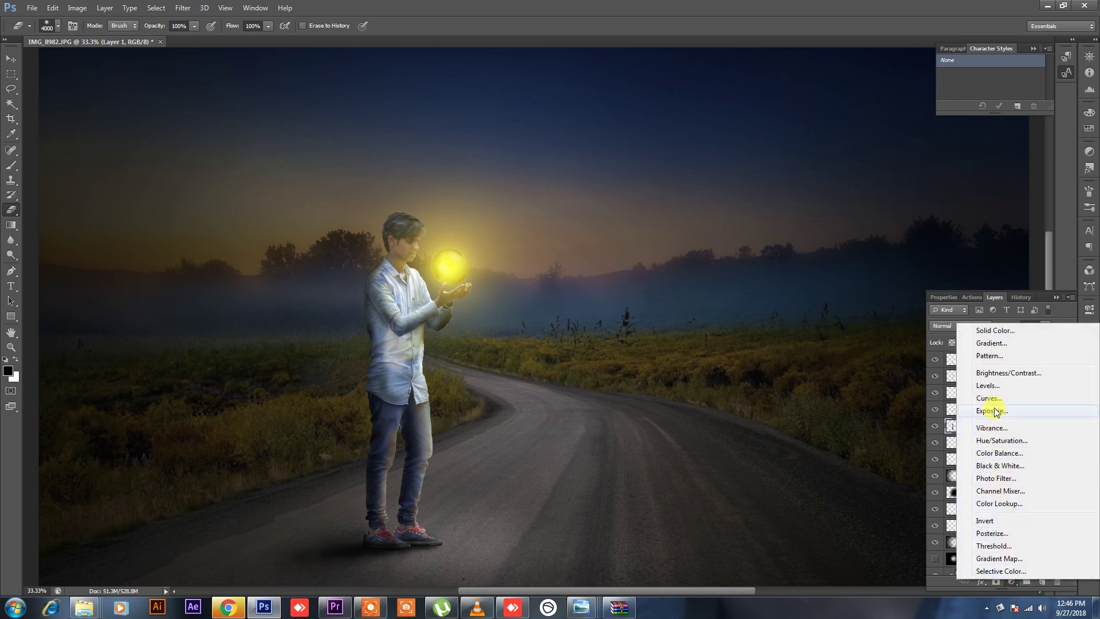
left_click(1000, 452)
mouse_move(976, 362)
left_mouse_down()
mouse_move(962, 363)
mouse_move(972, 368)
mouse_move(965, 380)
mouse_move(986, 383)
left_mouse_up()
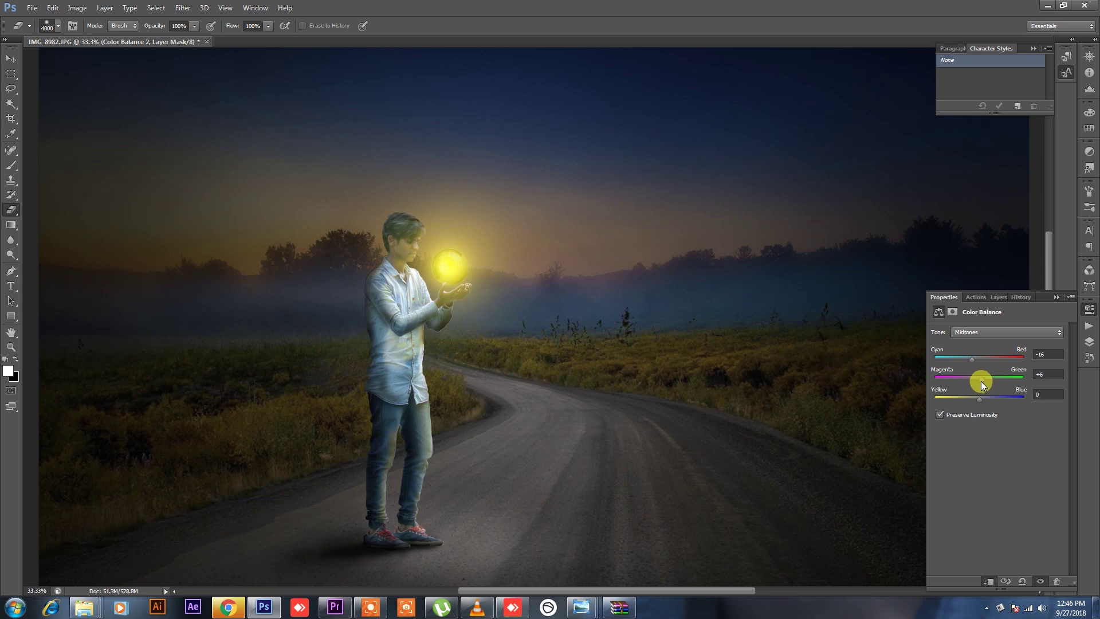
left_click_drag(973, 399, 992, 400)
left_click(997, 299)
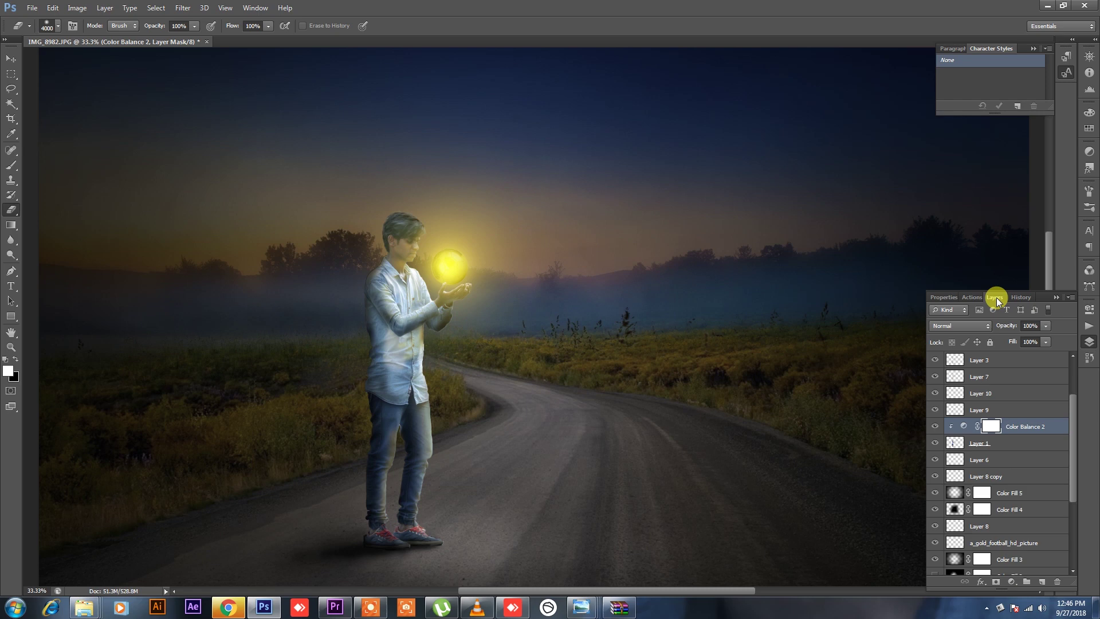
key("bracketleft")
key("bracketleft")
key("bracketleft")
key("bracketleft")
key("bracketleft")
key("bracketleft")
key("ctrl+minus")
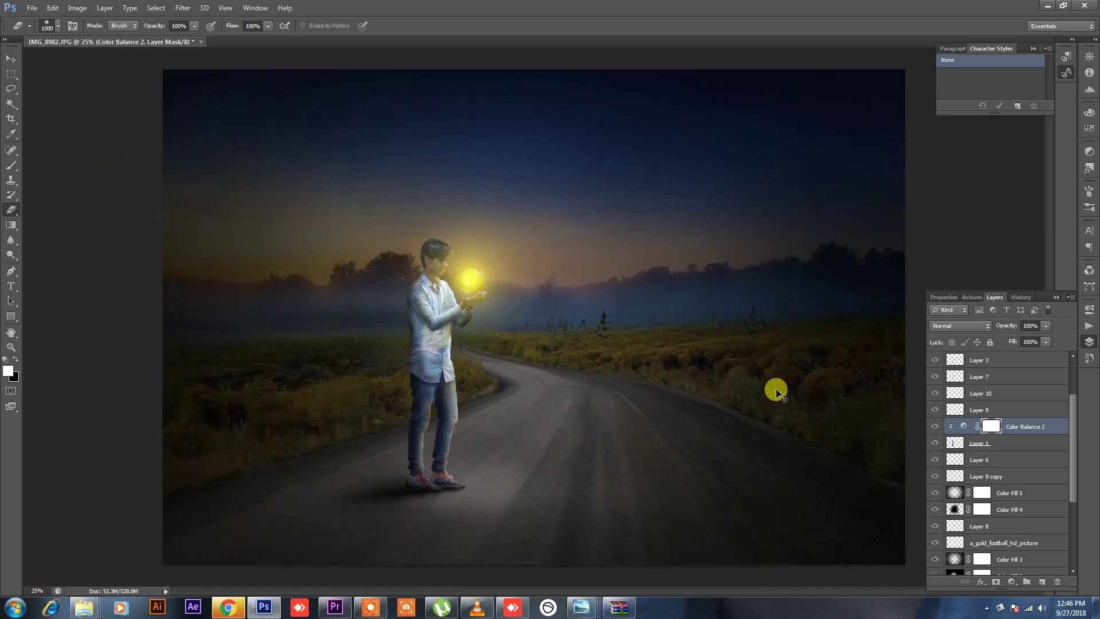
key("ctrl+minus")
key("ctrl+minus")
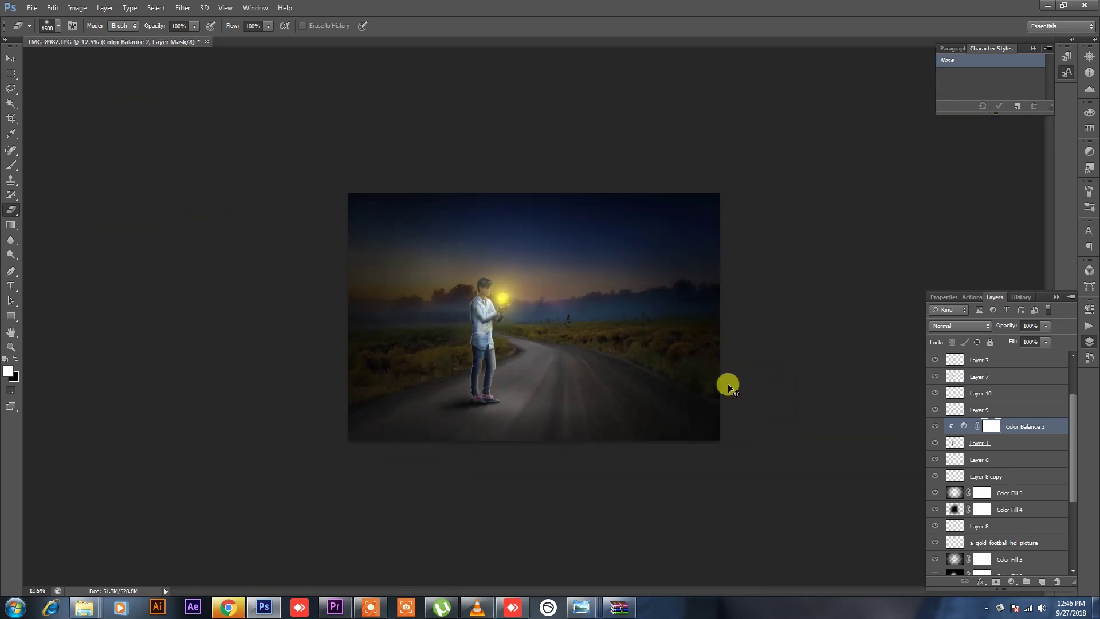
key("ctrl+plus")
key("ctrl+plus")
key("ctrl+plus")
key("ctrl+plus")
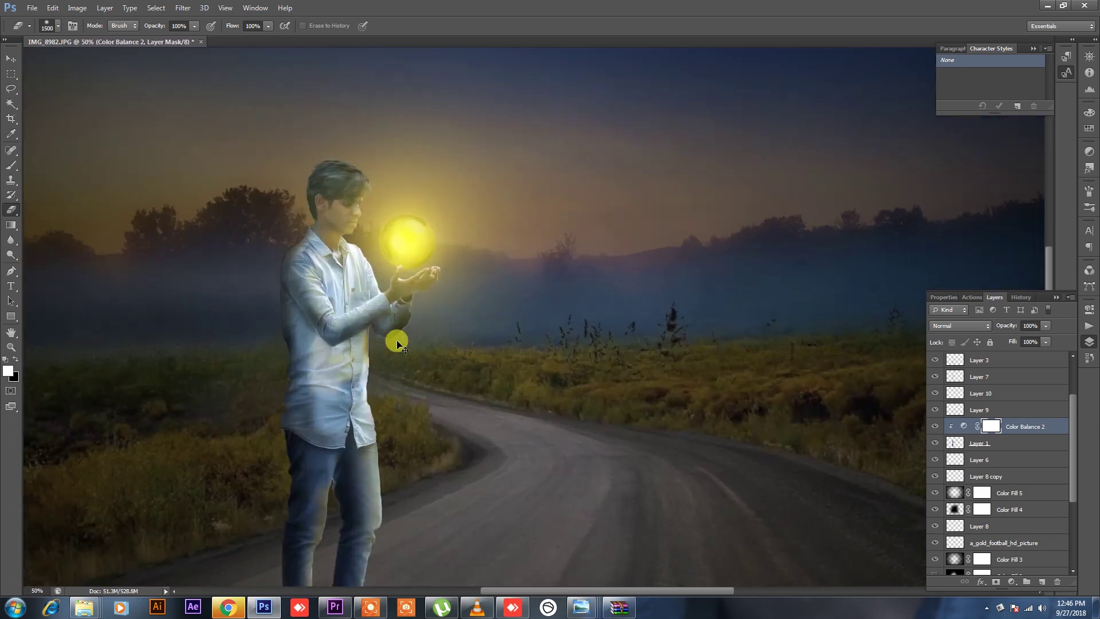
key("ctrl+minus")
key("ctrl+minus")
key("ctrl+minus")
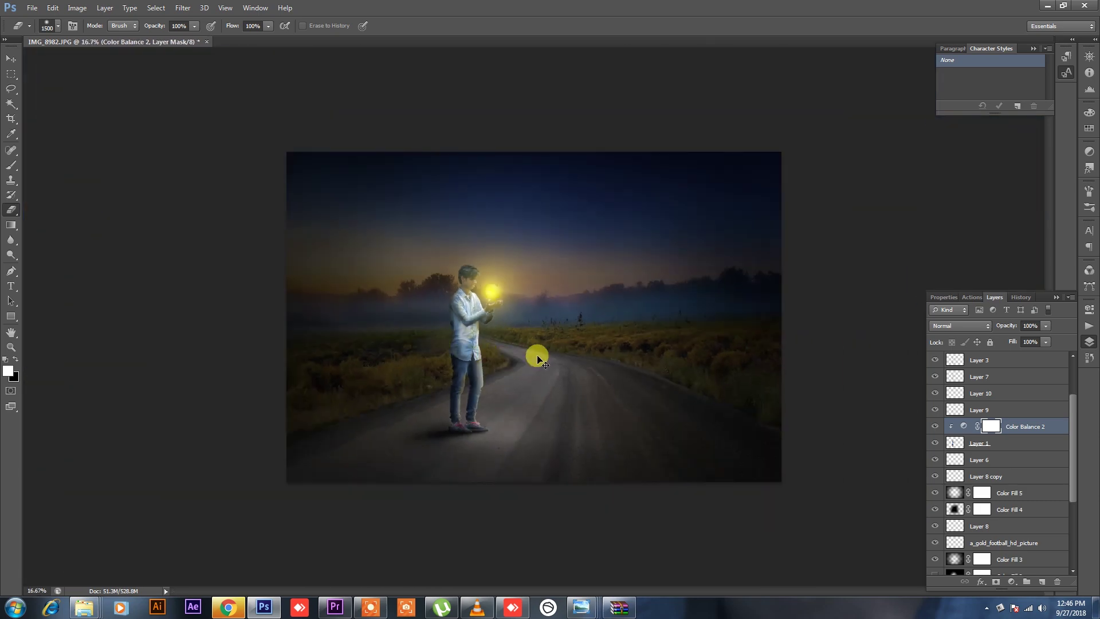
key("ctrl+plus")
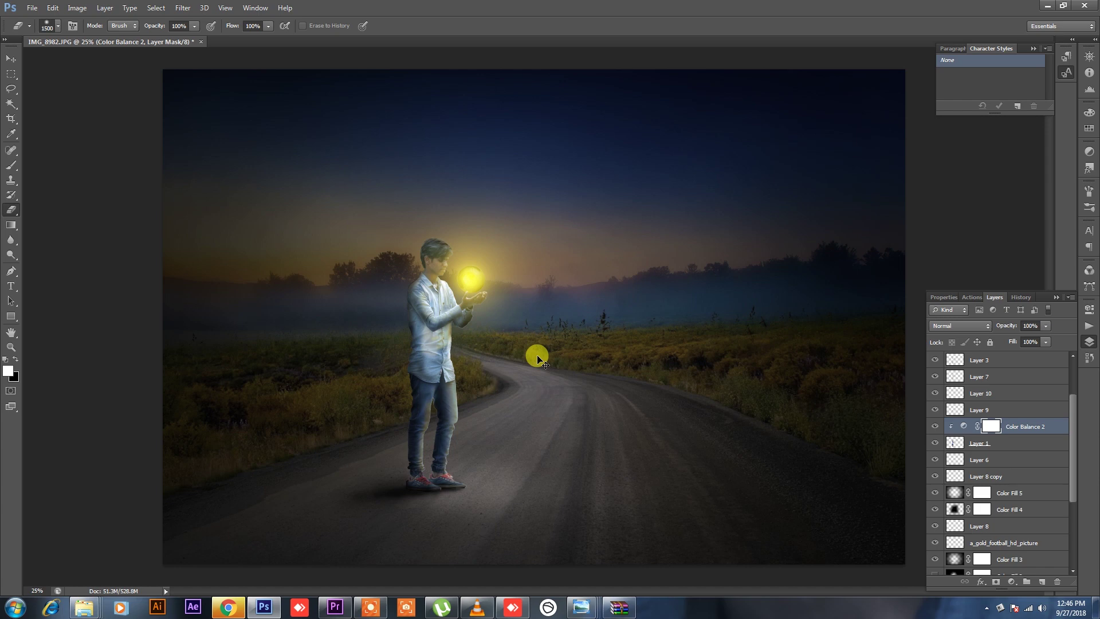
key("ctrl+plus")
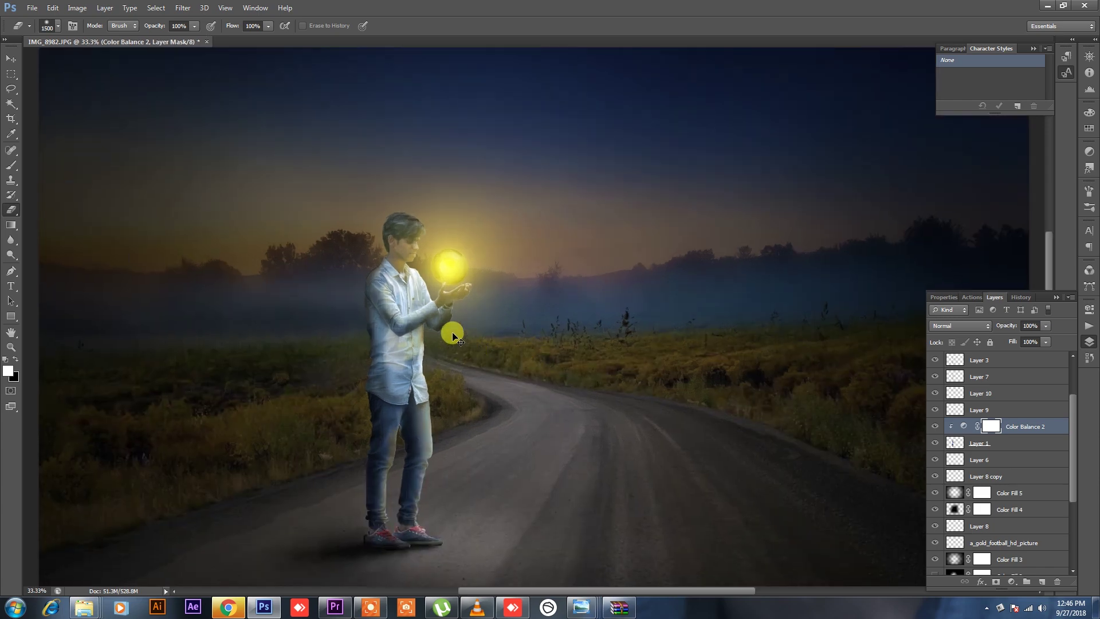
key("ctrl+plus")
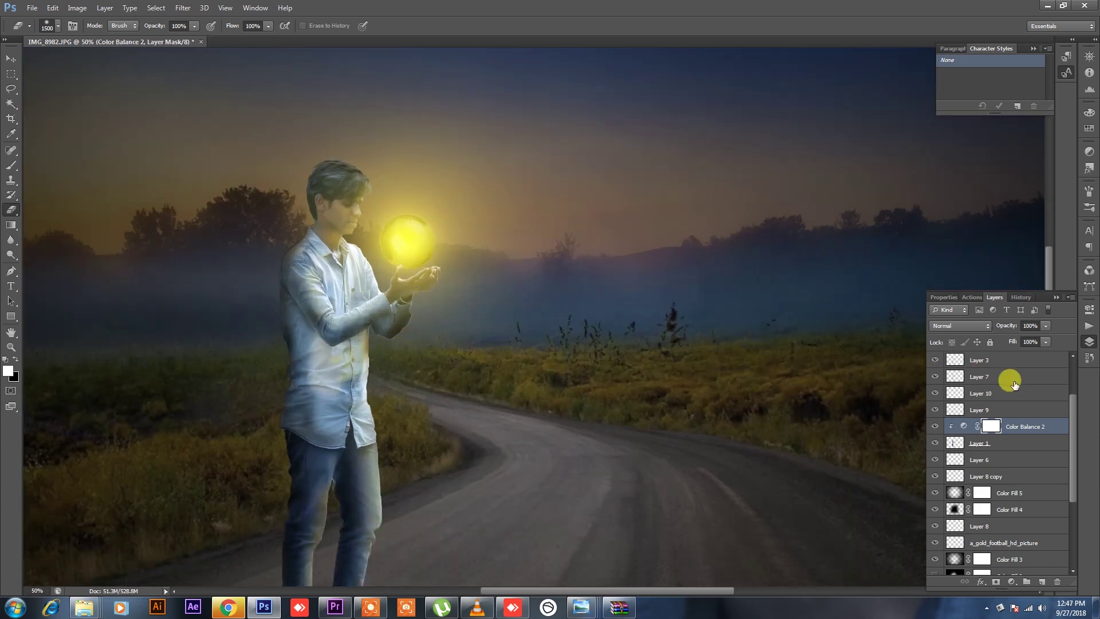
scroll(1014, 384, "up", 2)
Step: Add a new layer above Layer 5 and dab a huge soft white brush over the ball
left_click(1007, 390)
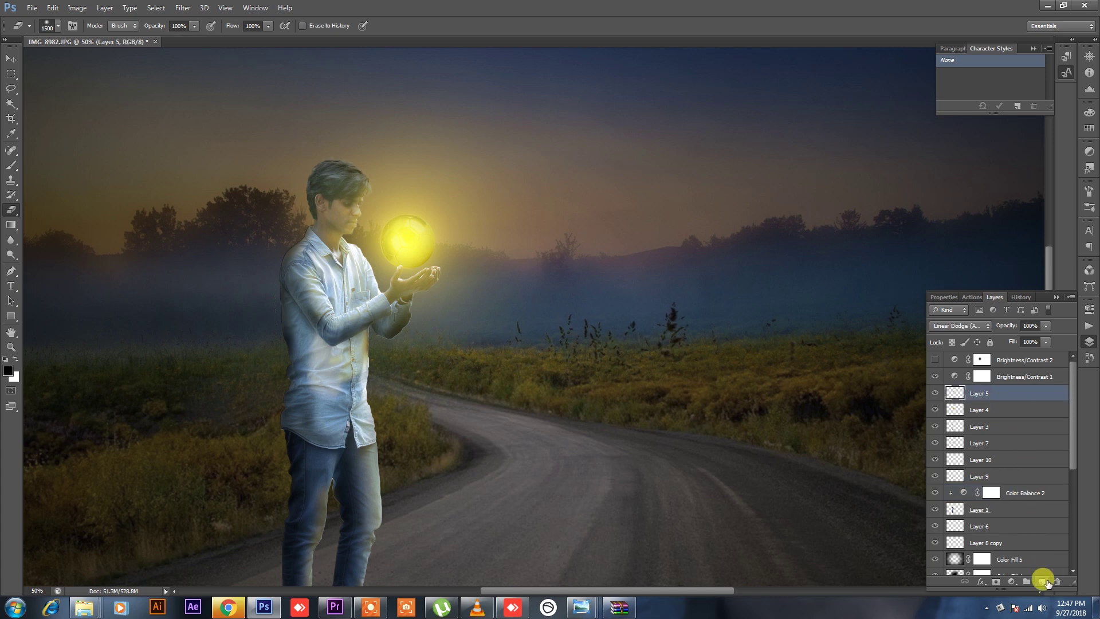
left_click(1042, 582)
key("x")
left_click(15, 359)
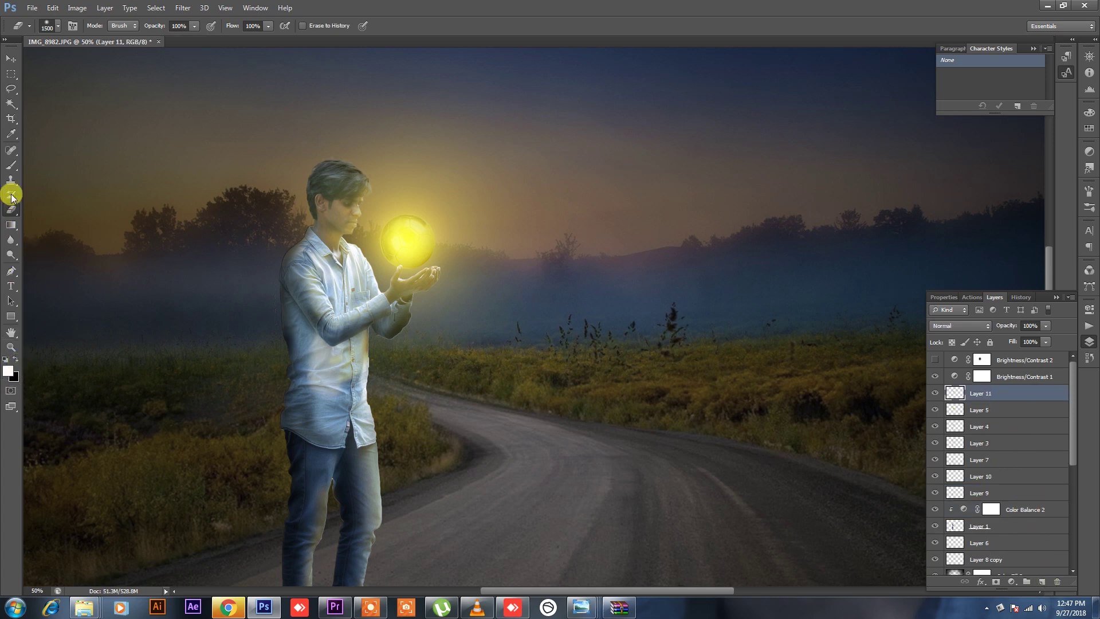
left_click(11, 166)
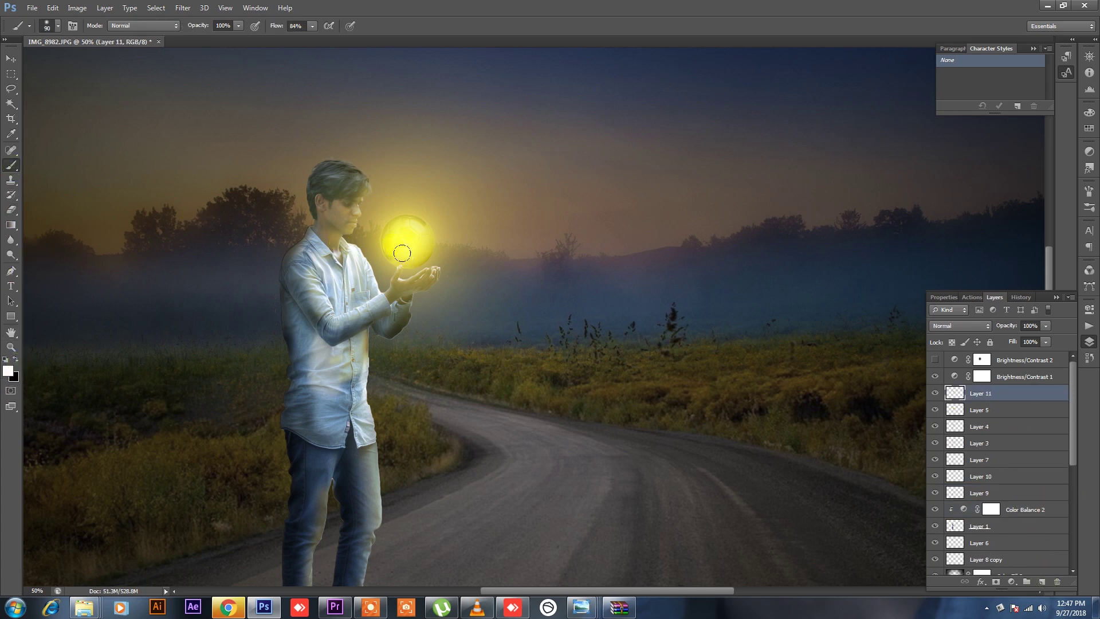
key("]")
key("]")
key("]")
left_click(408, 243)
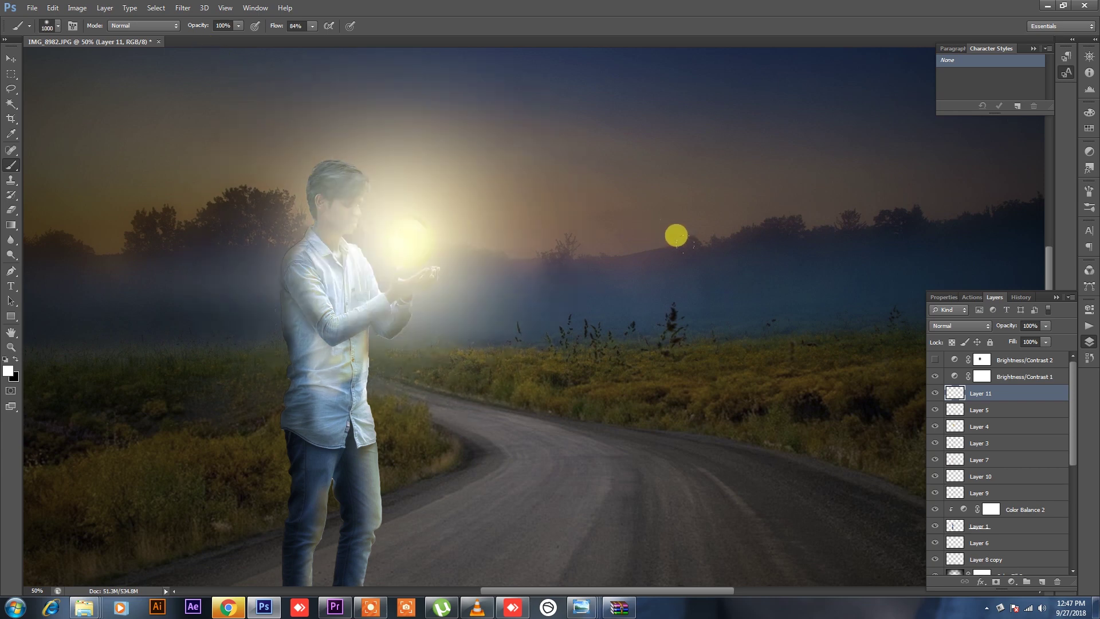
Step: Lower the white glow layer's opacity to about 36%
left_click(1046, 325)
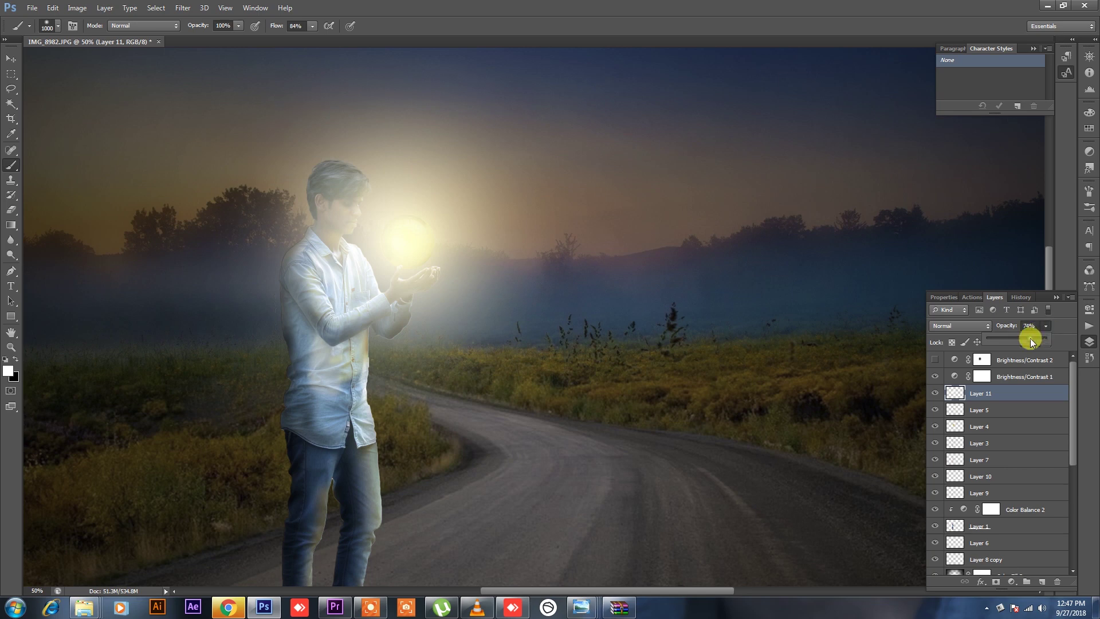
mouse_move(1030, 338)
left_mouse_down()
mouse_move(1015, 342)
mouse_move(1026, 342)
left_mouse_up()
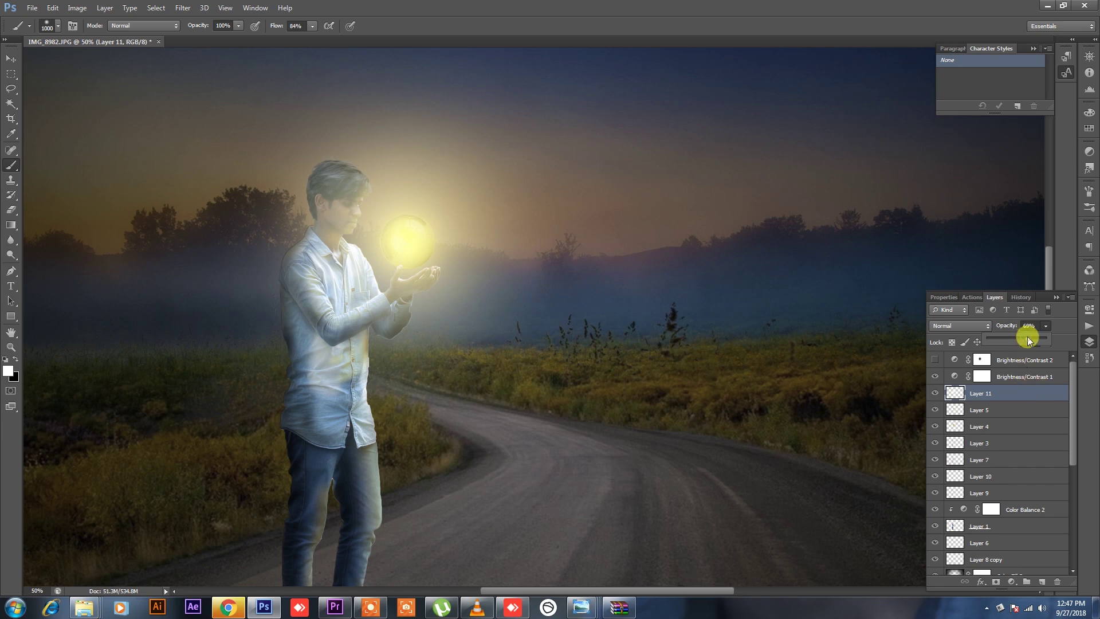
left_click_drag(1027, 340, 1017, 342)
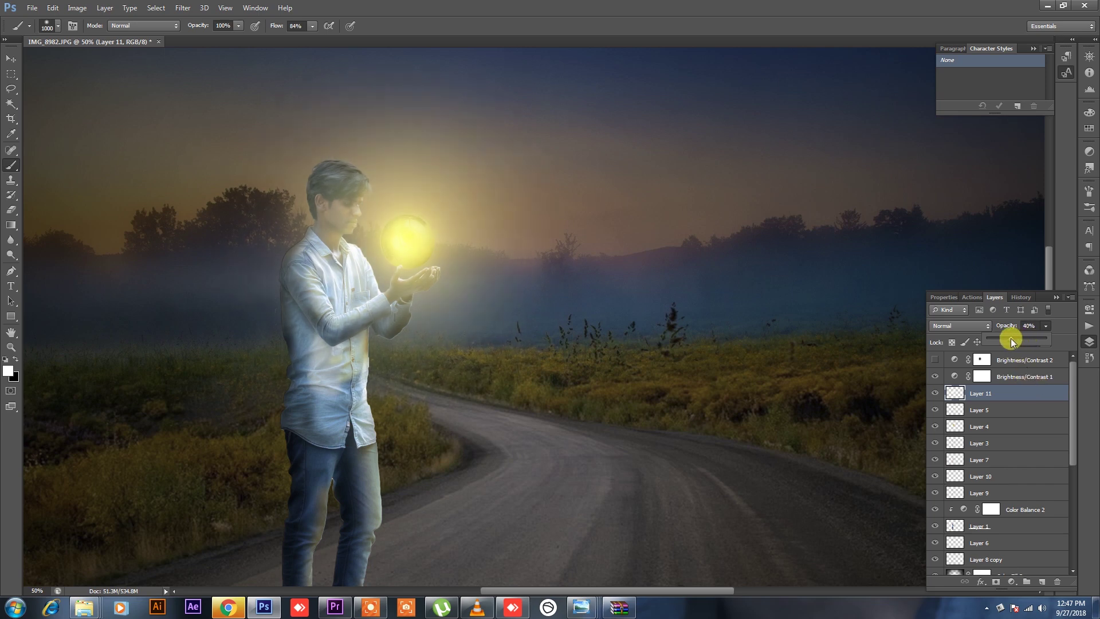
scroll(1011, 338, "down", 1)
scroll(1009, 339, "down", 1)
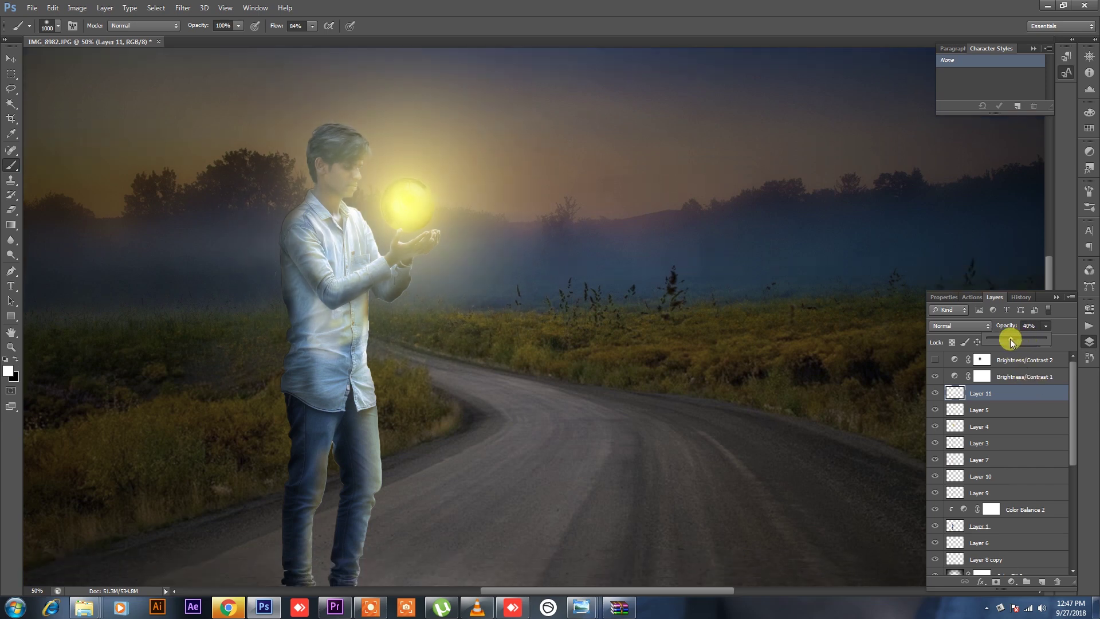
scroll(1010, 339, "down", 1)
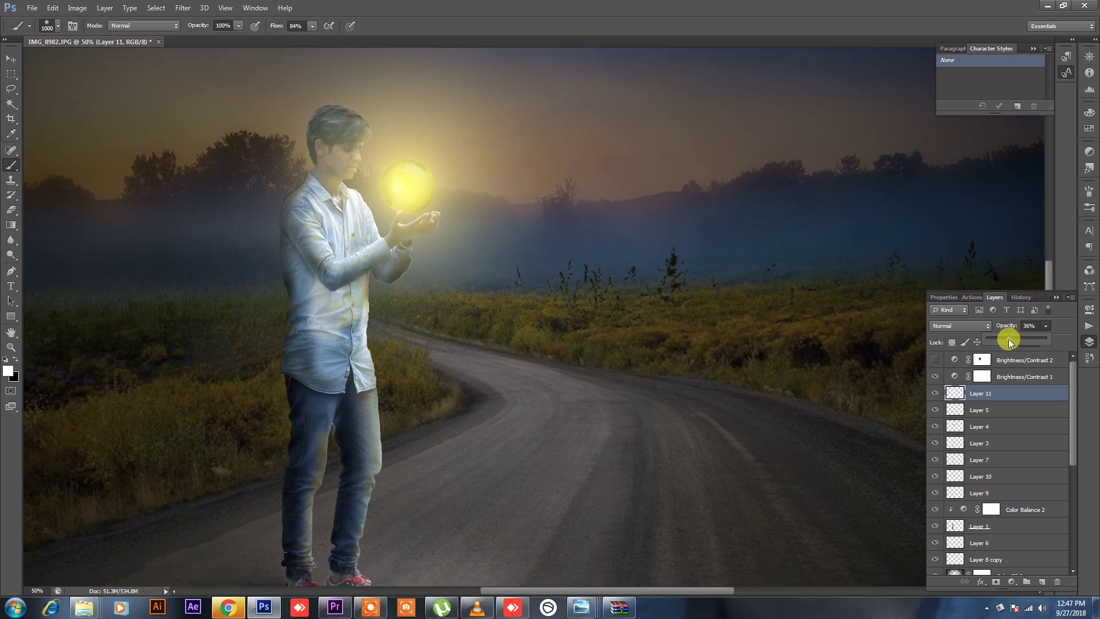
scroll(1009, 436, "down", 2)
left_click(994, 508)
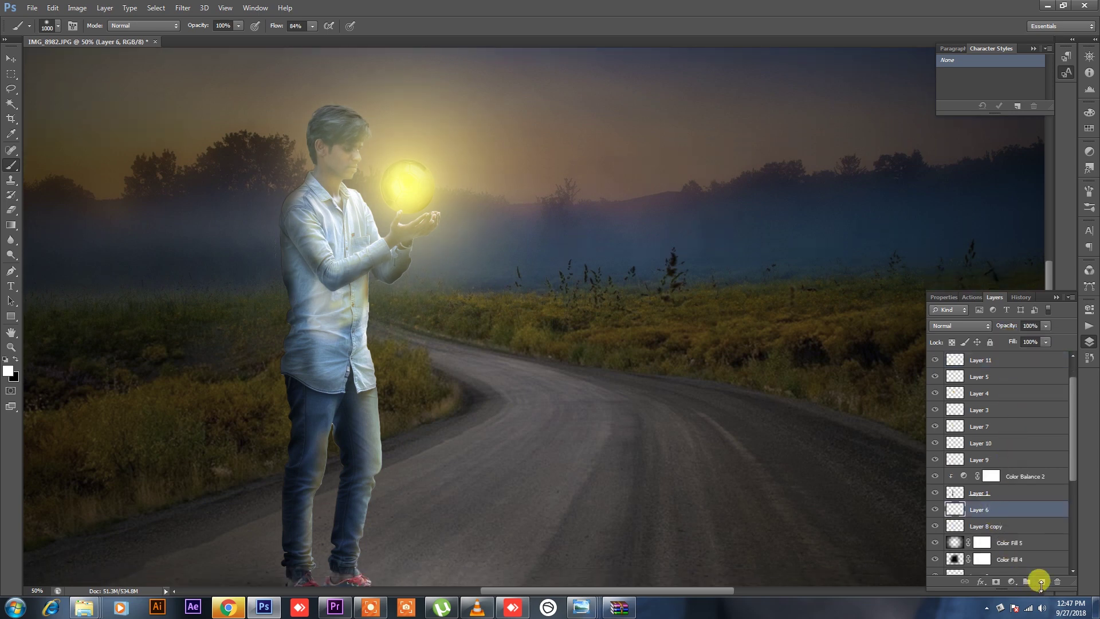
Step: Add a new layer above Layer 6 and paint a larger soft white glow around the boy and ball
left_click(1042, 583)
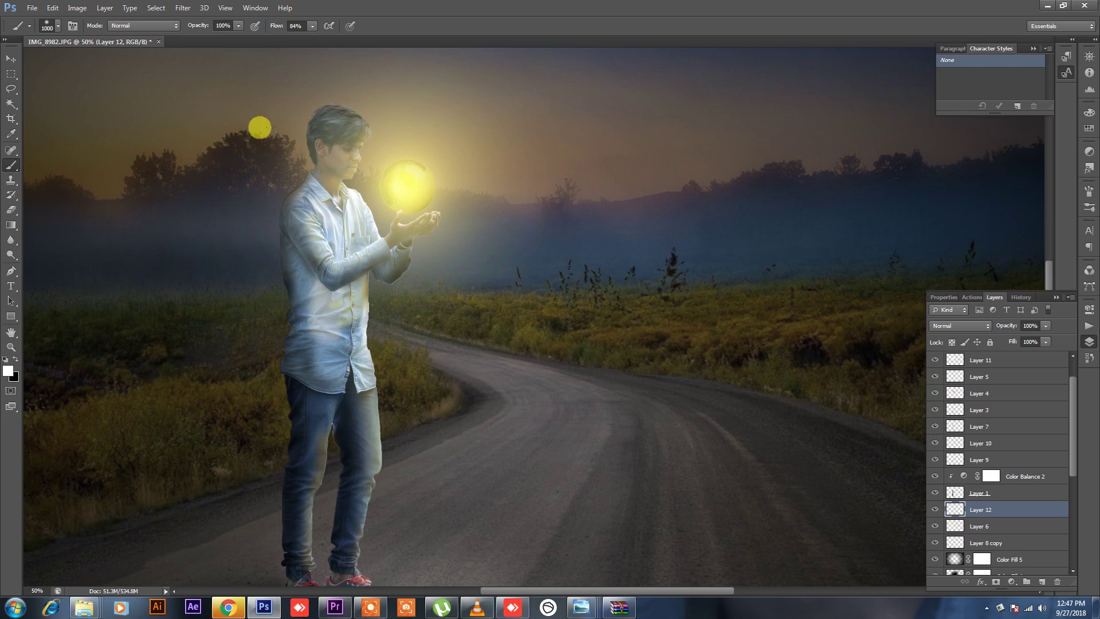
key("bracketright")
key("bracketright")
left_click(256, 100)
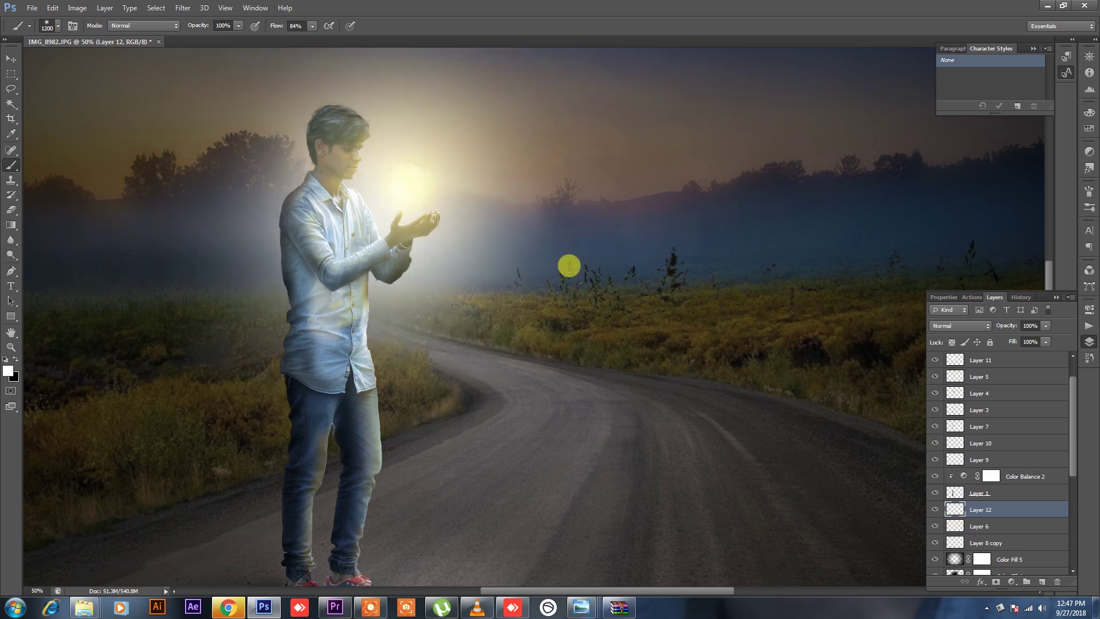
key("ctrl+z")
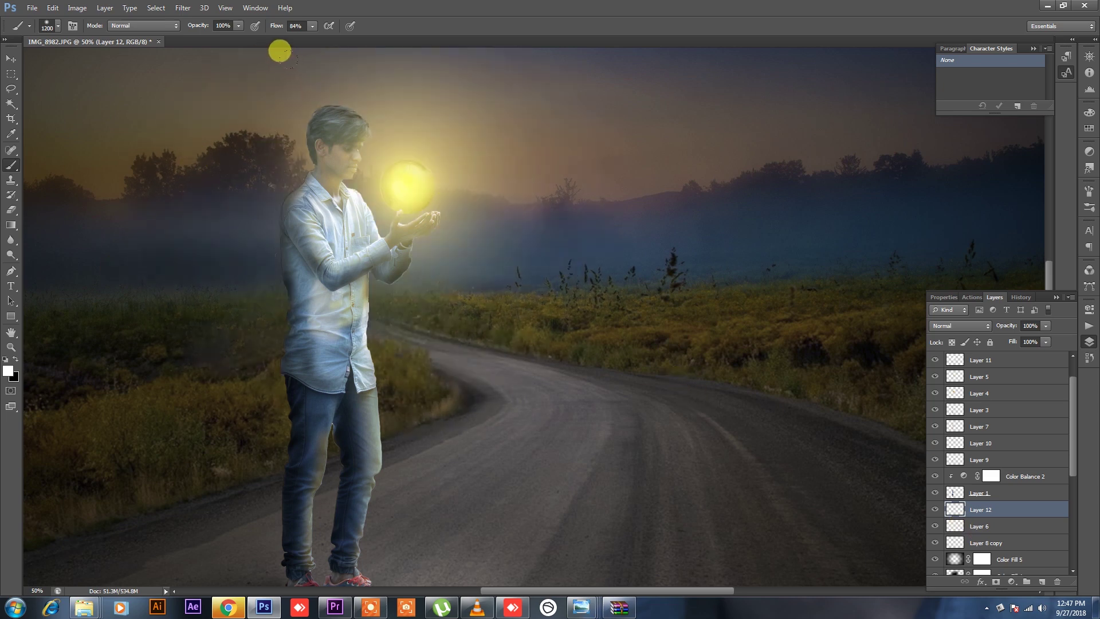
key("ctrl+z")
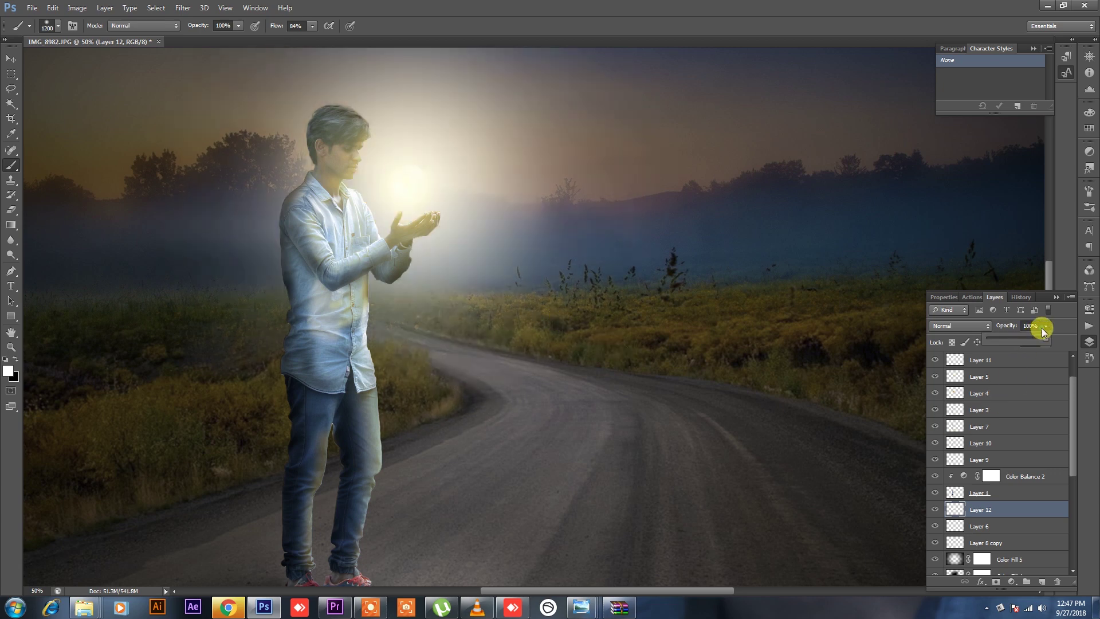
Step: Fade the new glow layer to about 40% opacity and check the full image
left_click_drag(1026, 338, 1012, 341)
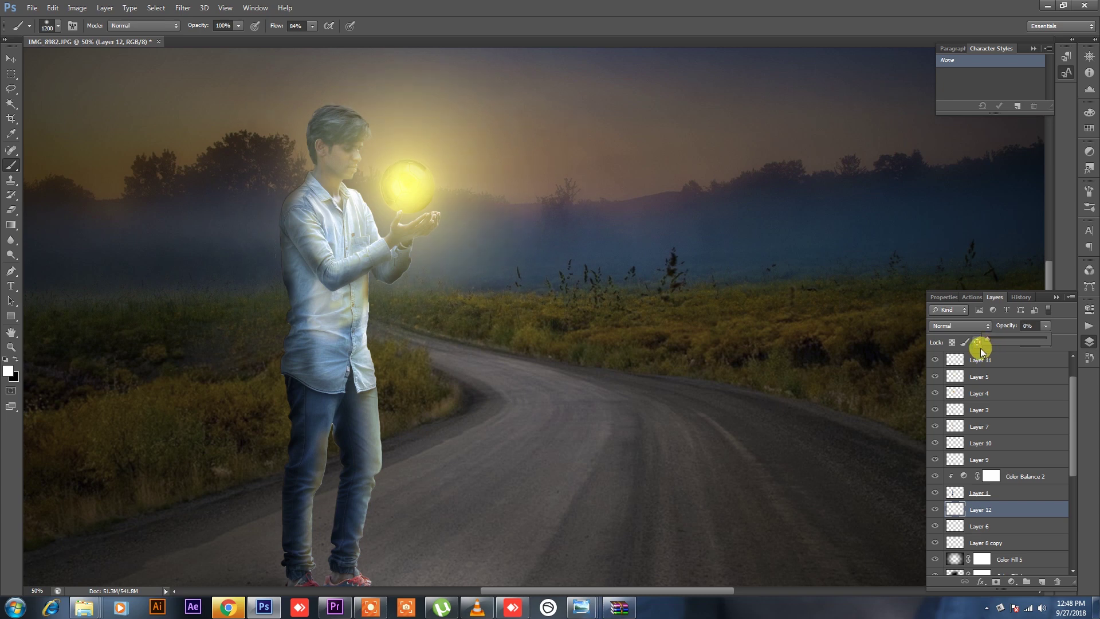
key("ctrl+minus")
key("ctrl+minus")
key("ctrl+plus")
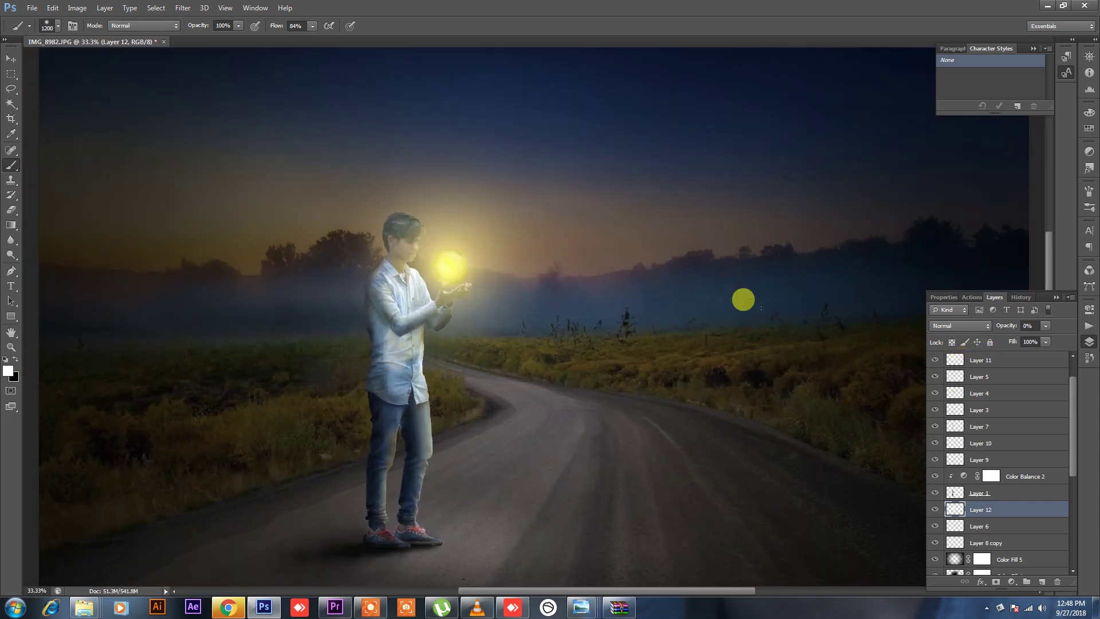
scroll(743, 299, "down", 1)
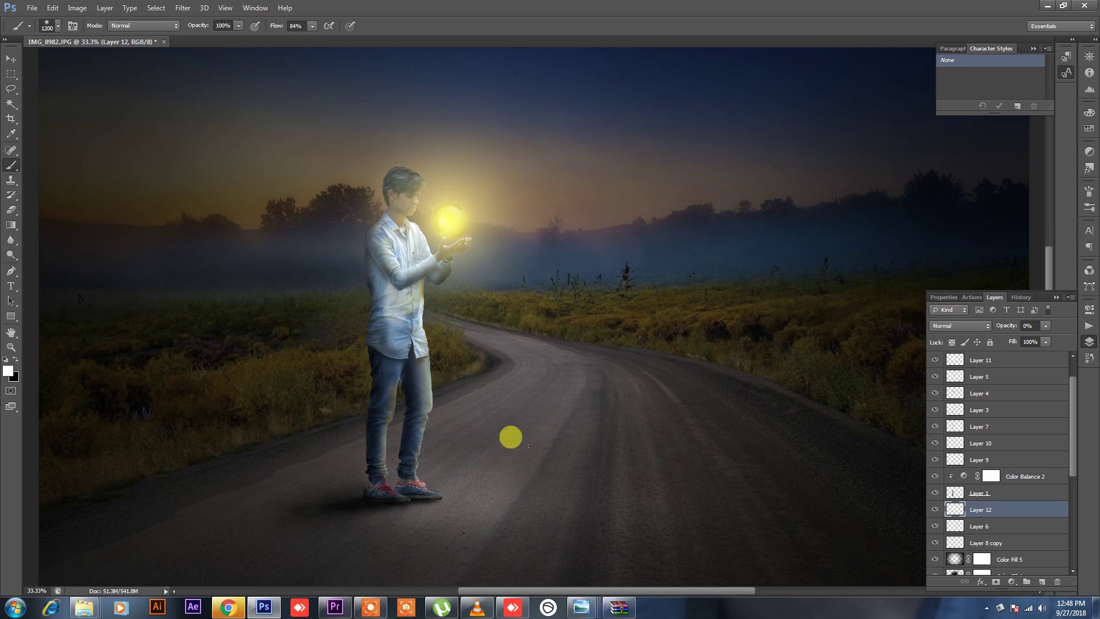
key("bracketleft")
key("bracketleft")
key("bracketleft")
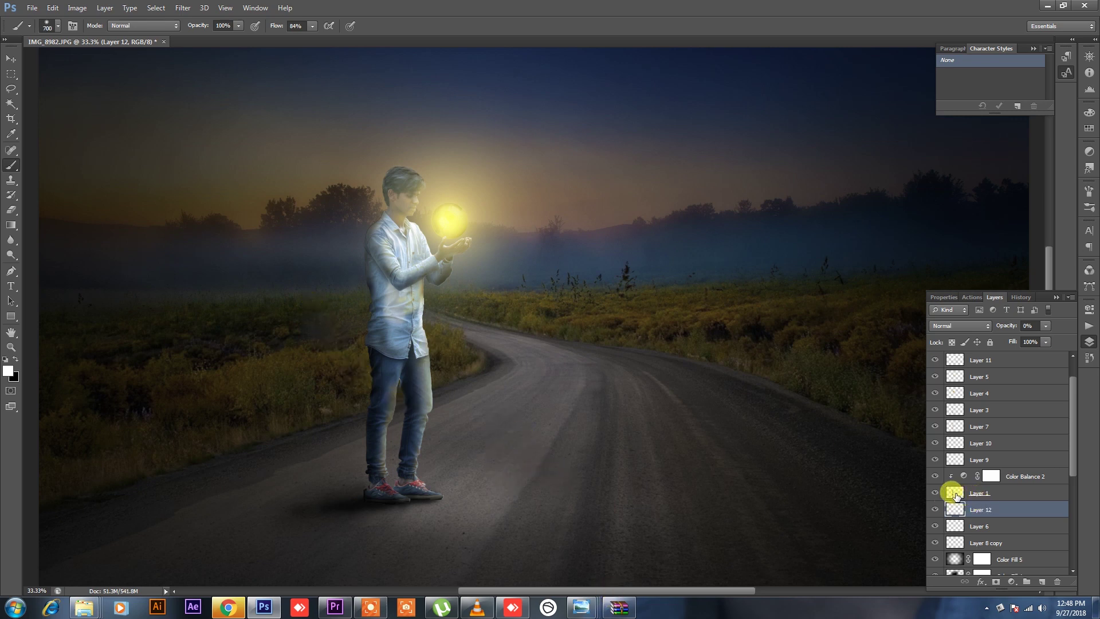
Step: Load the boy's outline as a selection and add a new layer above Layer 9, painting in black
left_click(967, 496)
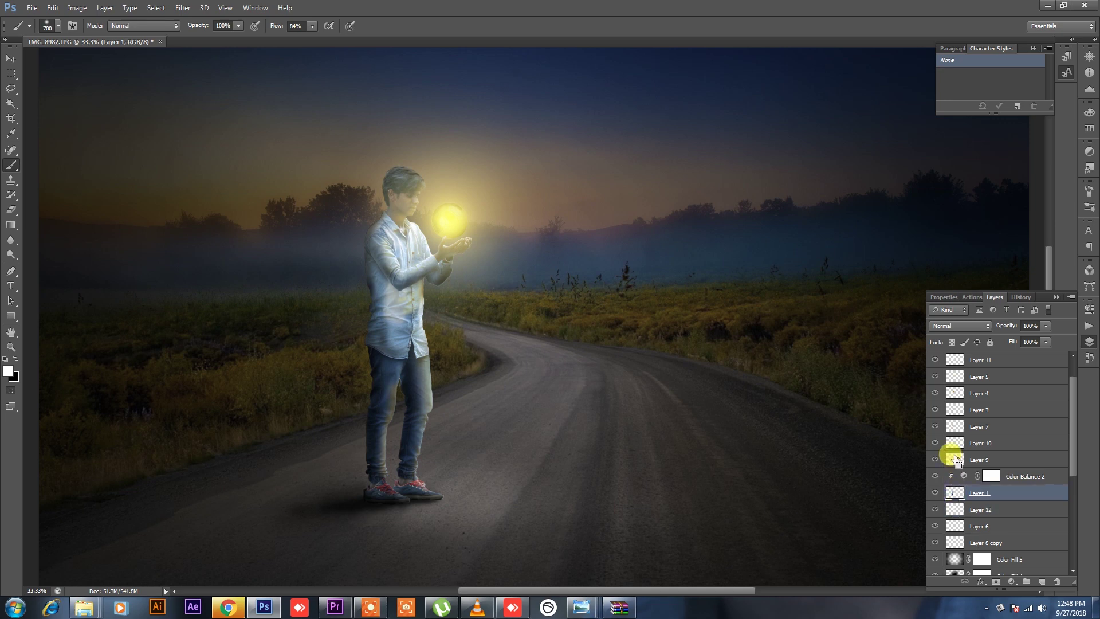
left_click(954, 492, "ctrl")
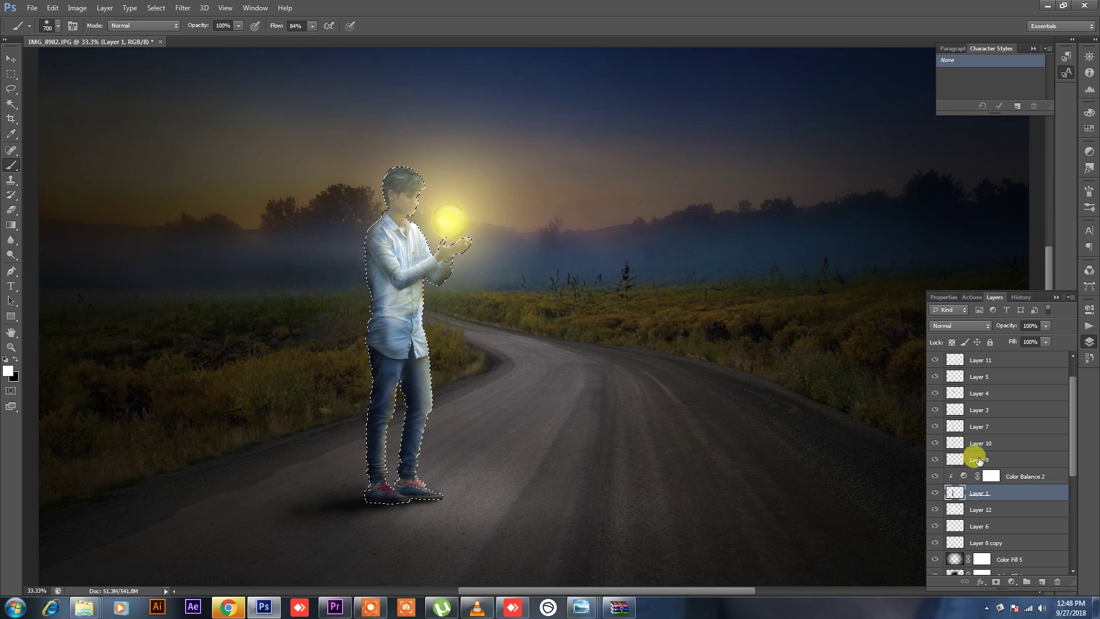
left_click(976, 458)
left_click(1043, 580)
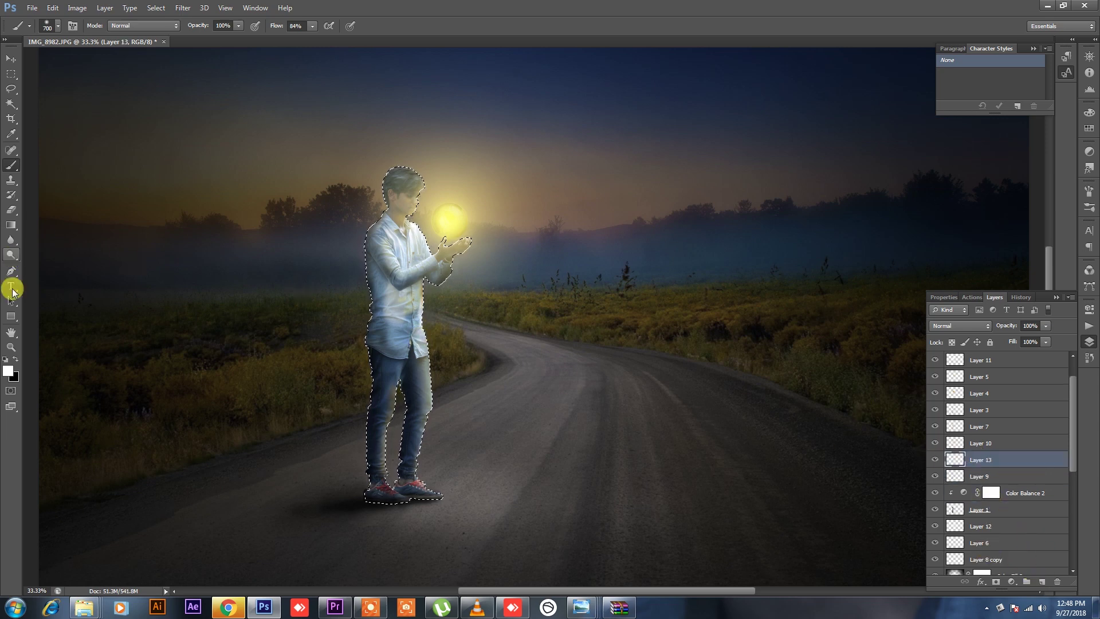
left_click(16, 359)
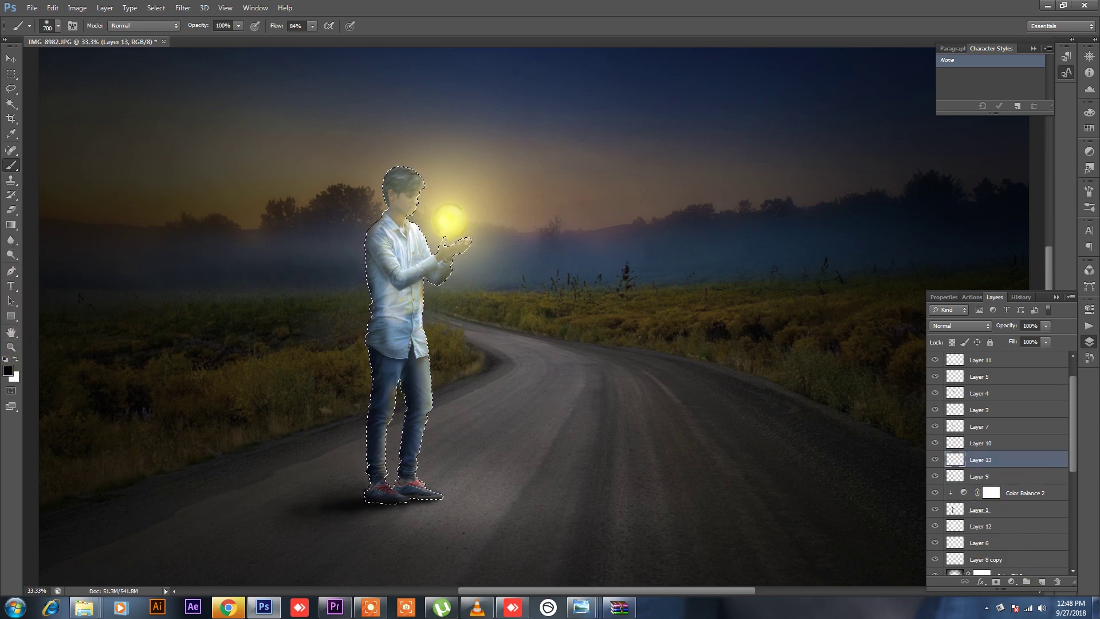
Step: Zoom in on the boy and paint dark shading along his shirt and arm with a smaller brush
key("ctrl+plus")
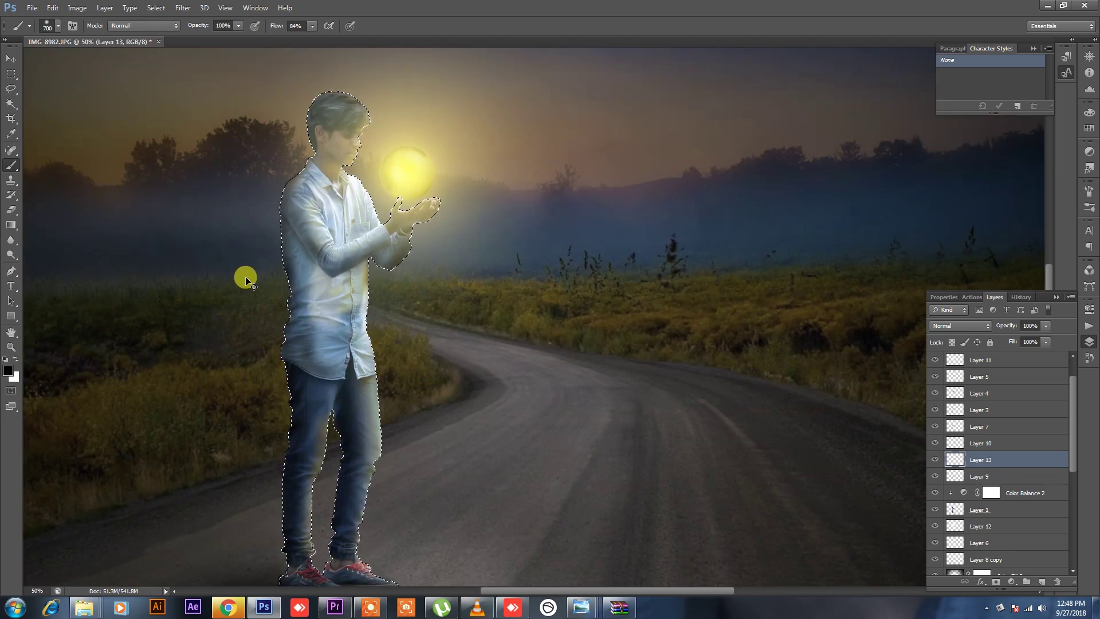
key("ctrl+plus")
left_click_drag(142, 177, 365, 342)
key("bracketleft")
key("bracketleft")
key("bracketleft")
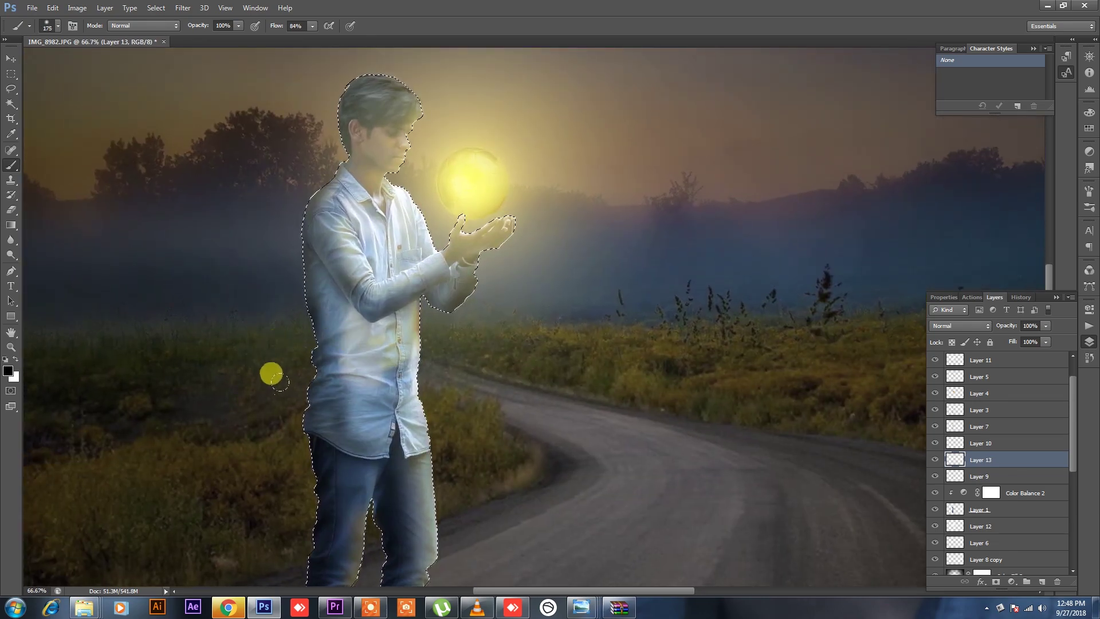
key("bracketleft")
left_click_drag(281, 334, 290, 128)
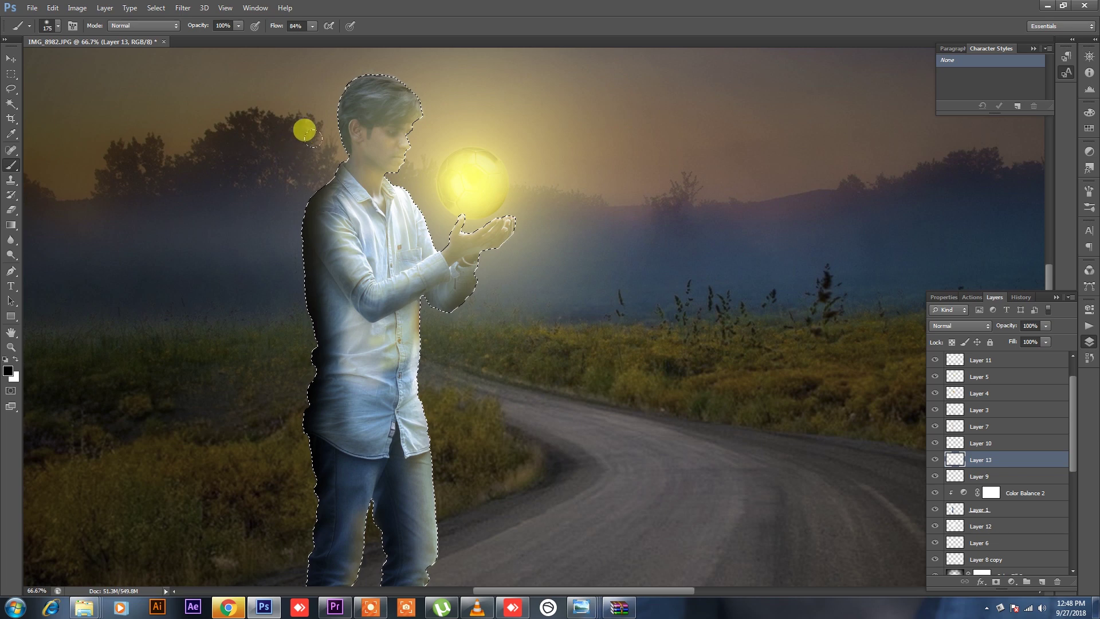
Step: Fade Layer 13 to 47% opacity and deselect the boy's outline
left_click(1046, 325)
left_click_drag(1041, 338, 1015, 341)
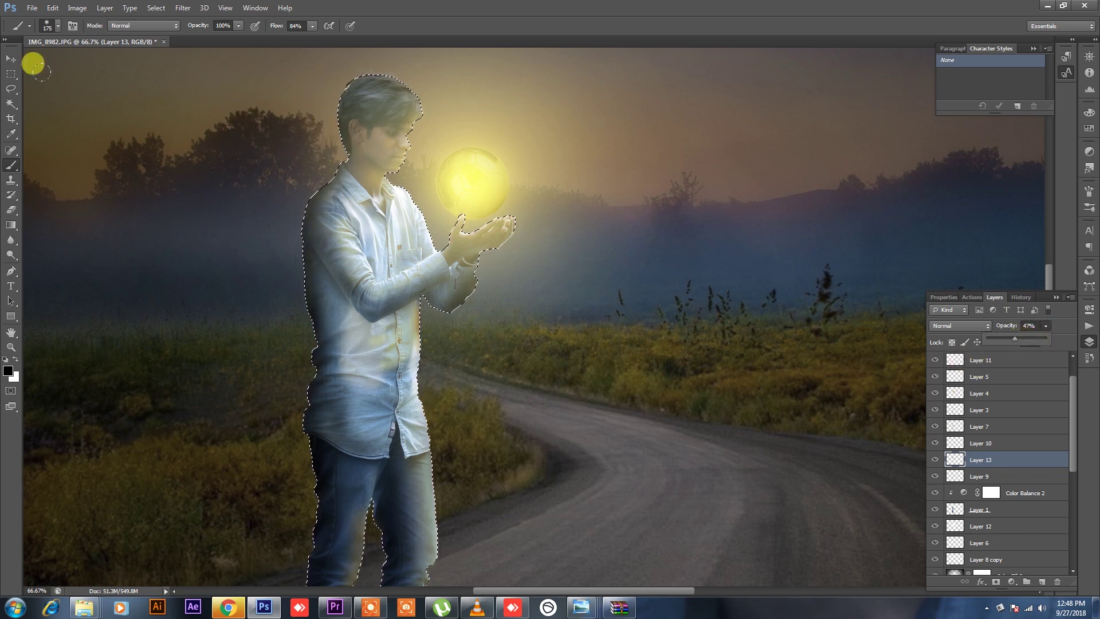
left_click(11, 74)
right_click(118, 133)
left_click(146, 150)
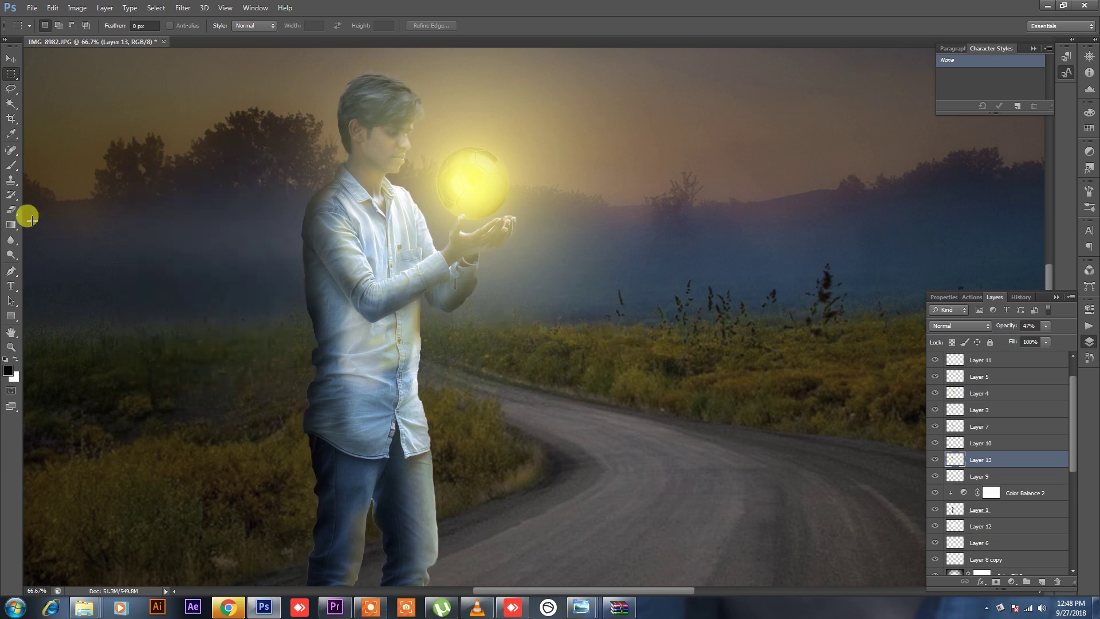
Step: Switch to a smaller Eraser and zoom out to view the whole scene
left_click(11, 209)
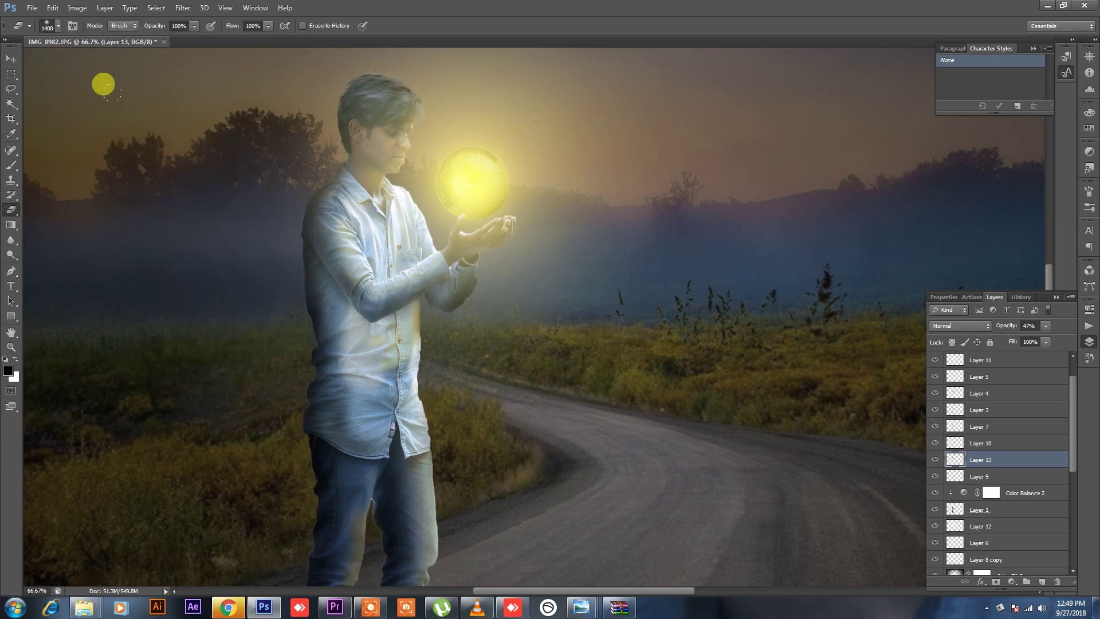
key("bracketleft")
key("bracketleft")
key("bracketleft")
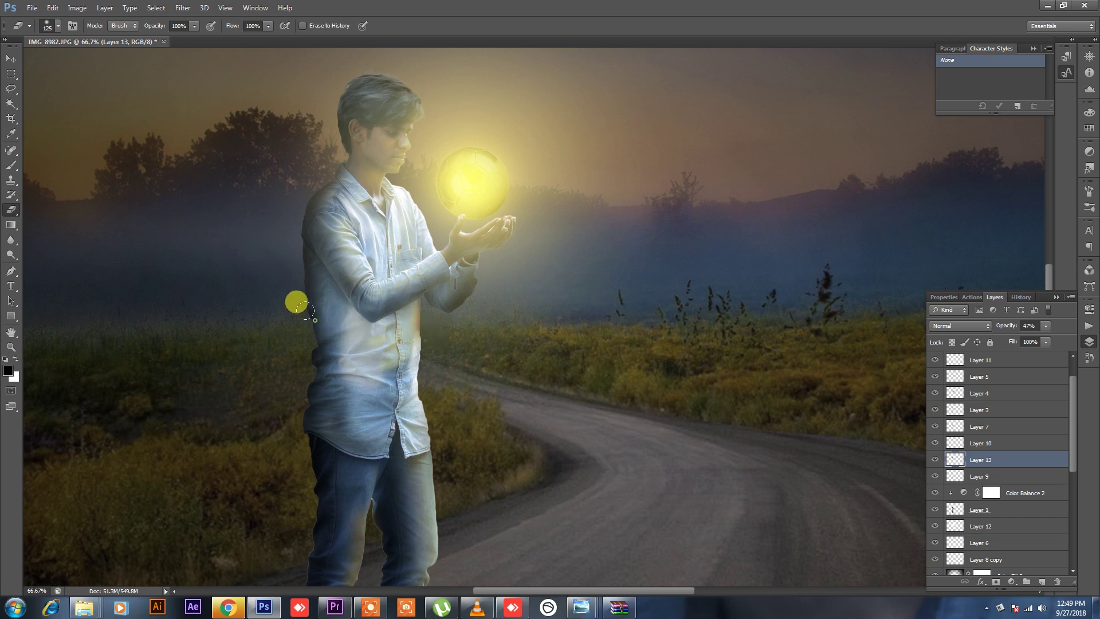
key("ctrl+minus")
key("ctrl+minus")
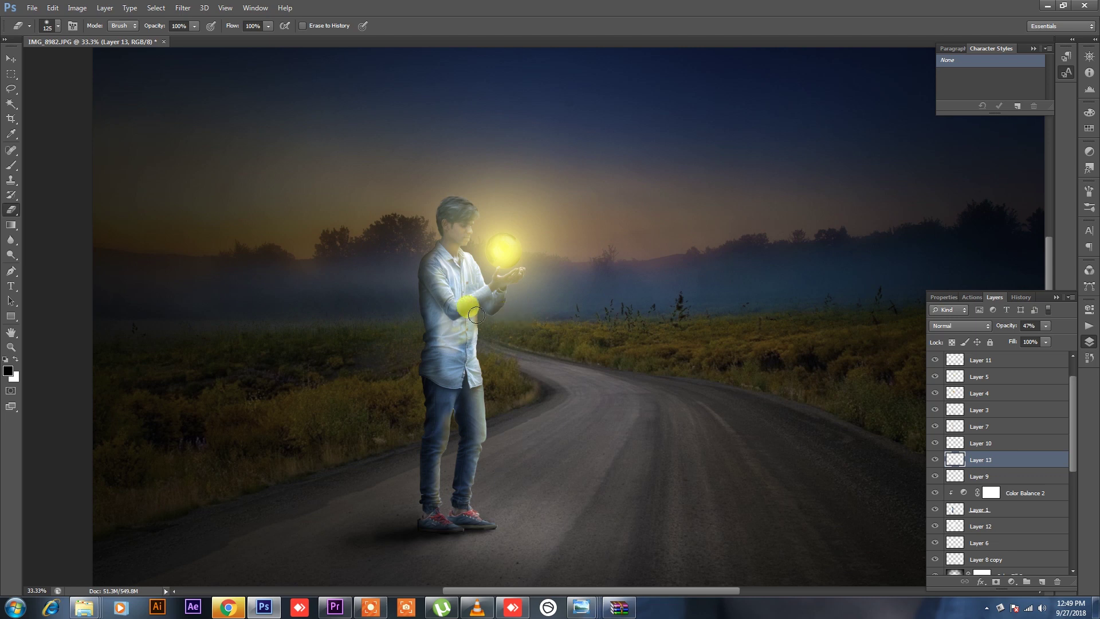
scroll(982, 458, "down", 1)
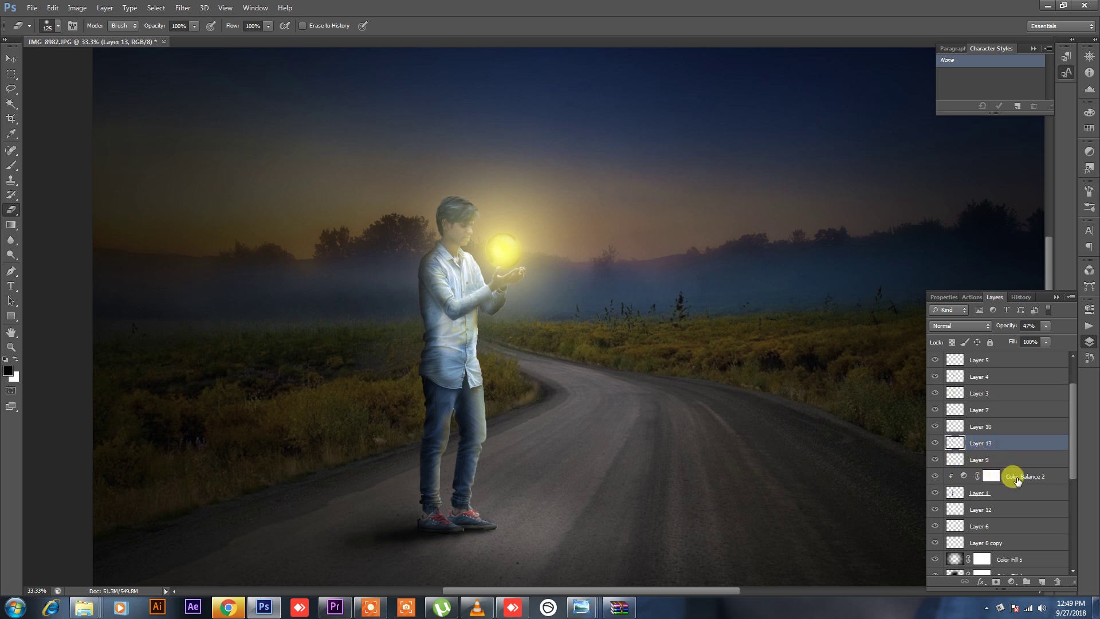
Step: Add a Levels adjustment clipped to the layer below, with black input 29 and midtone 0.92
left_click(1008, 476)
left_click(1012, 581)
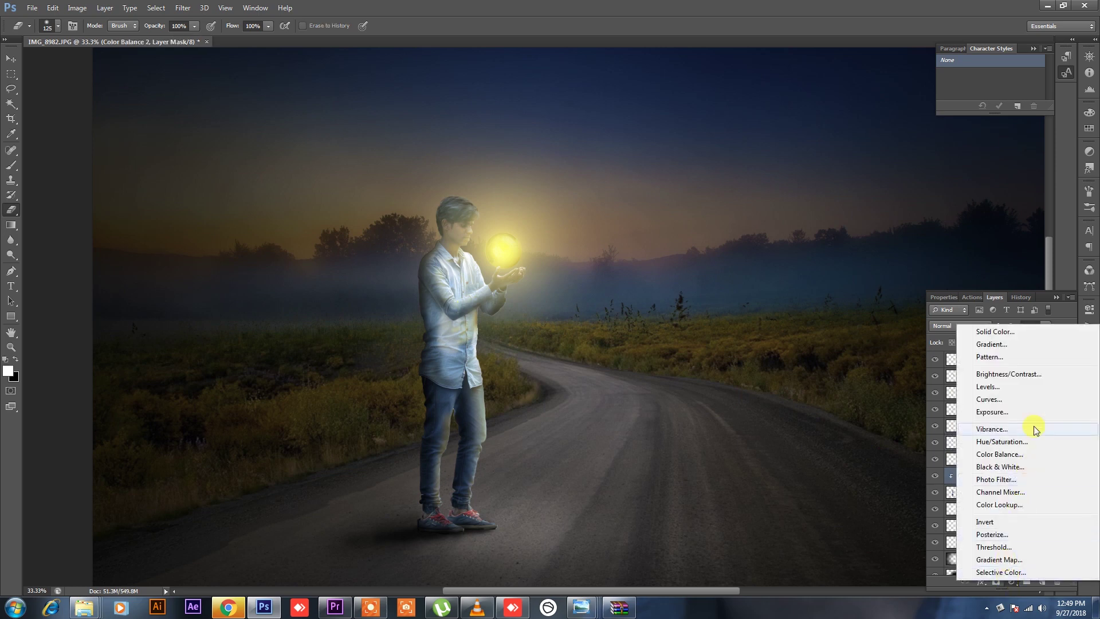
left_click(987, 386)
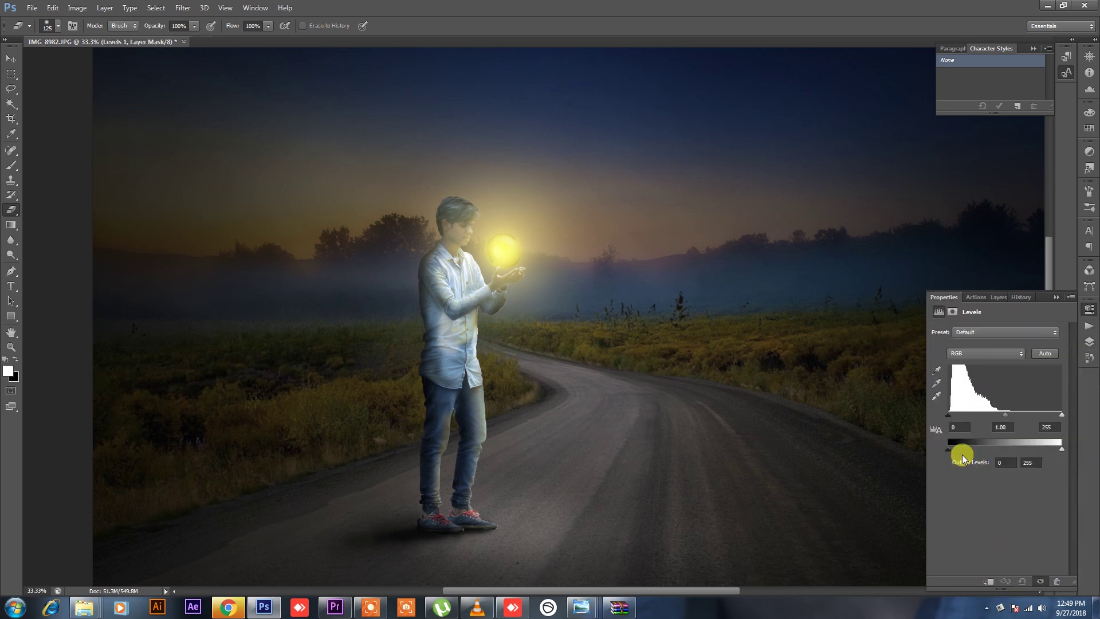
left_click_drag(949, 414, 953, 415)
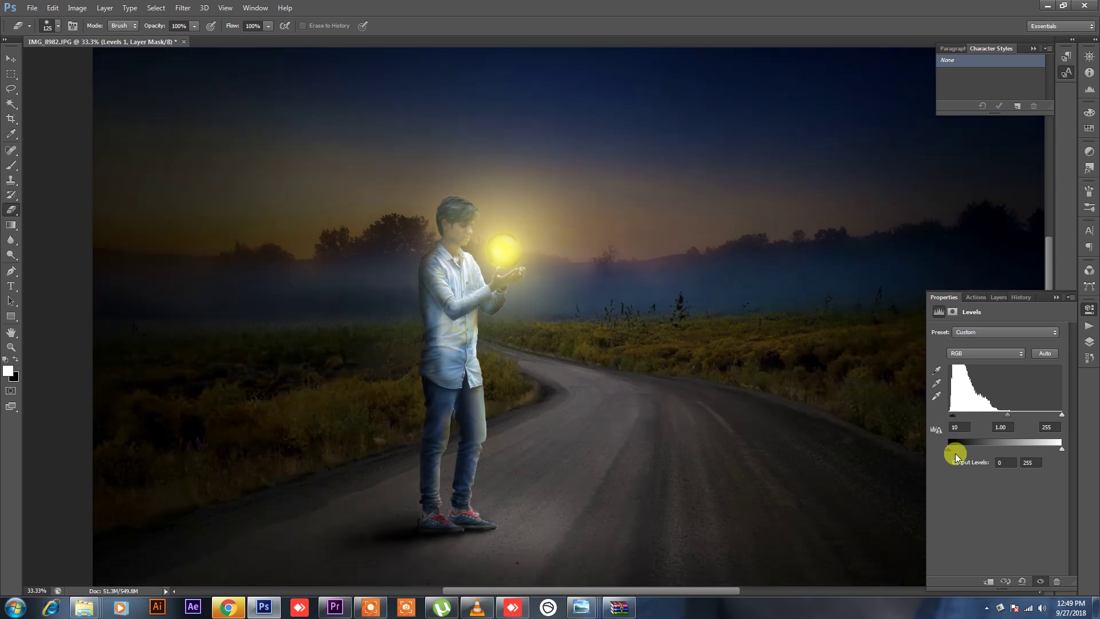
left_click(989, 581)
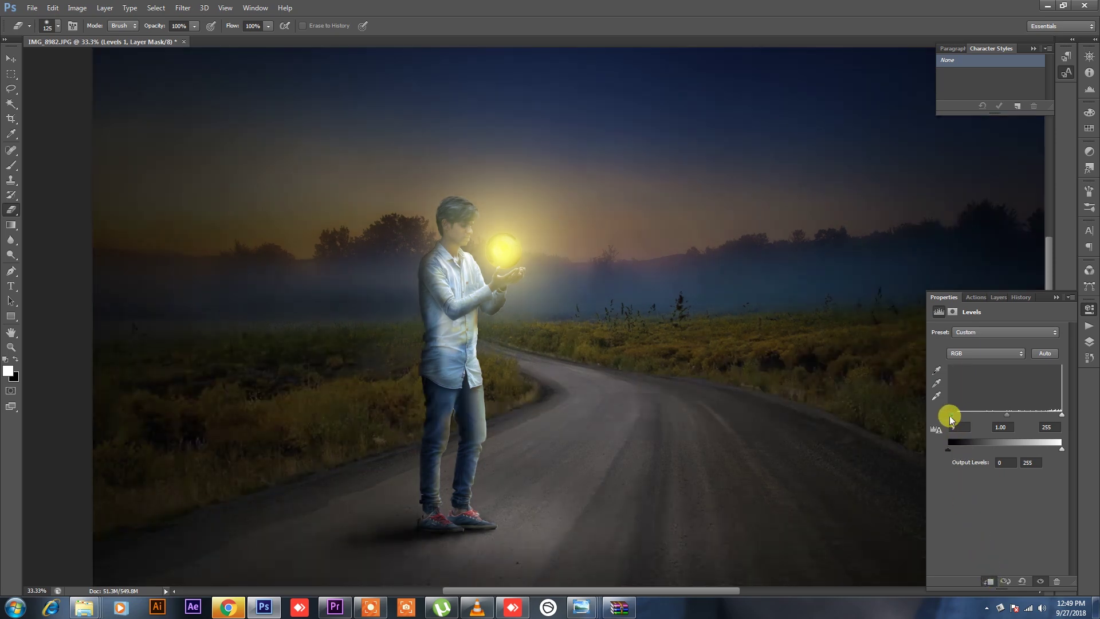
left_click_drag(950, 415, 966, 415)
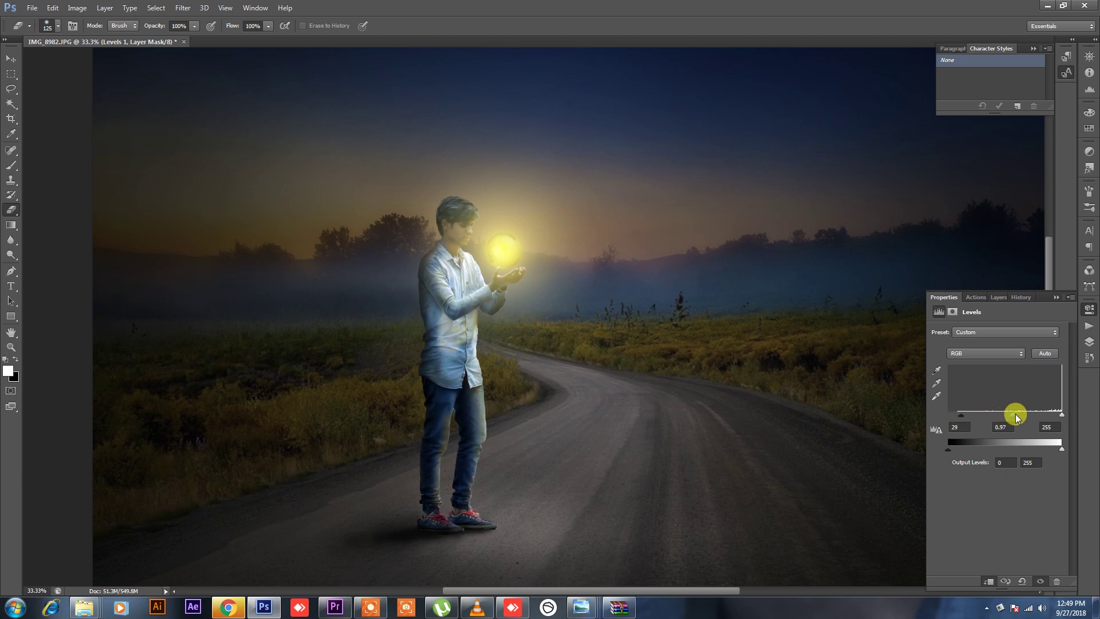
left_click_drag(1016, 417, 1019, 416)
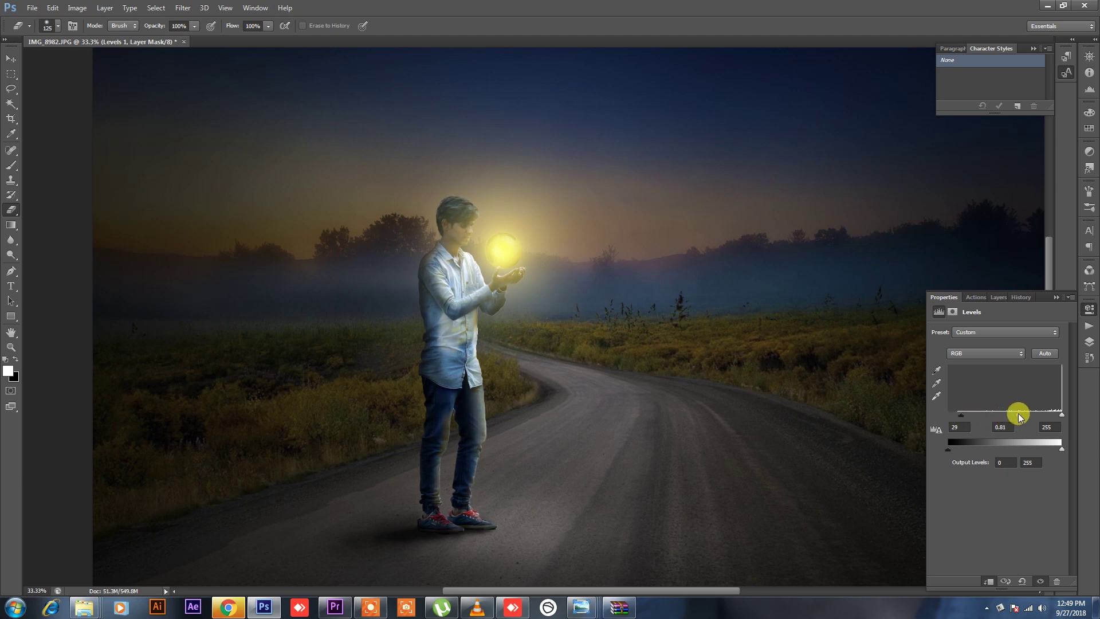
Step: Zoom out, select the Color Fill 4 layer, and bring up Explorer's vk folder
left_click(998, 297)
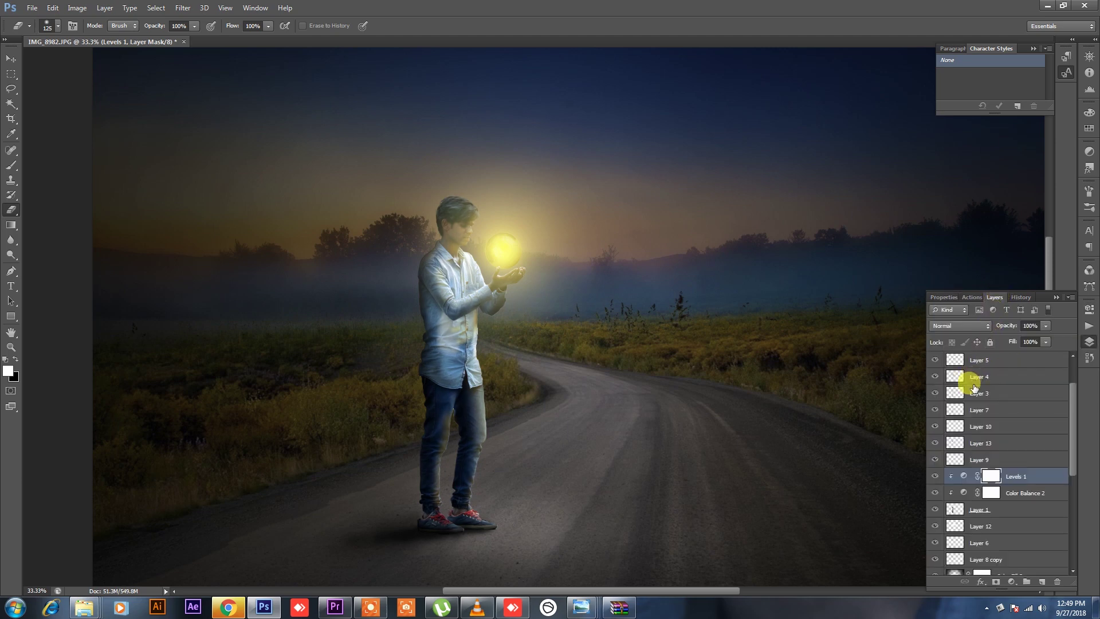
key("ctrl+minus")
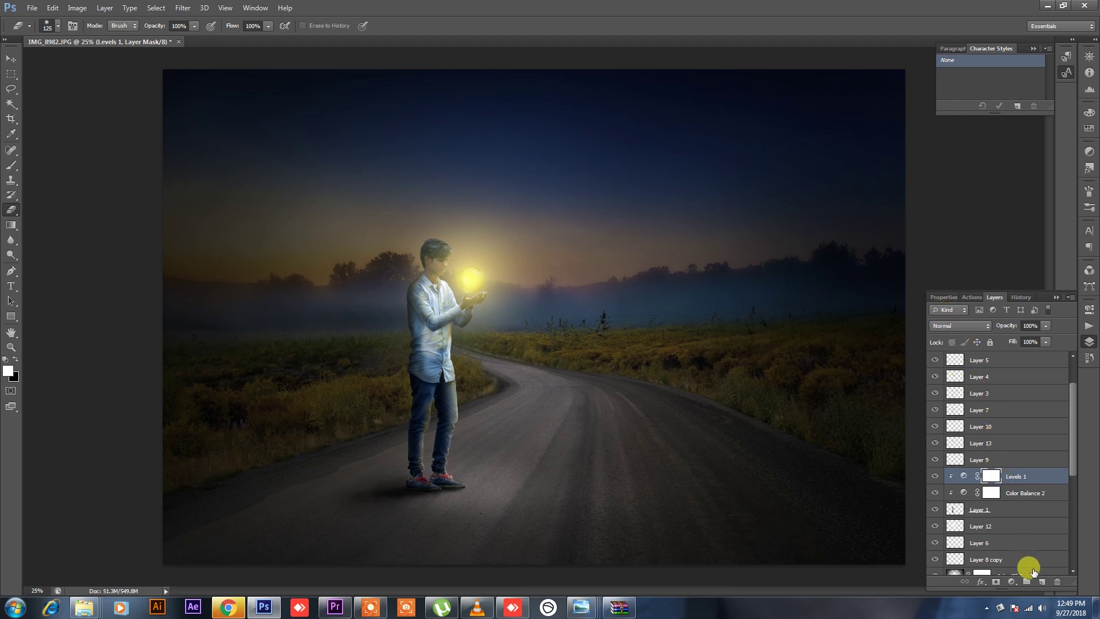
scroll(1033, 533, "down", 2)
left_click(1018, 526)
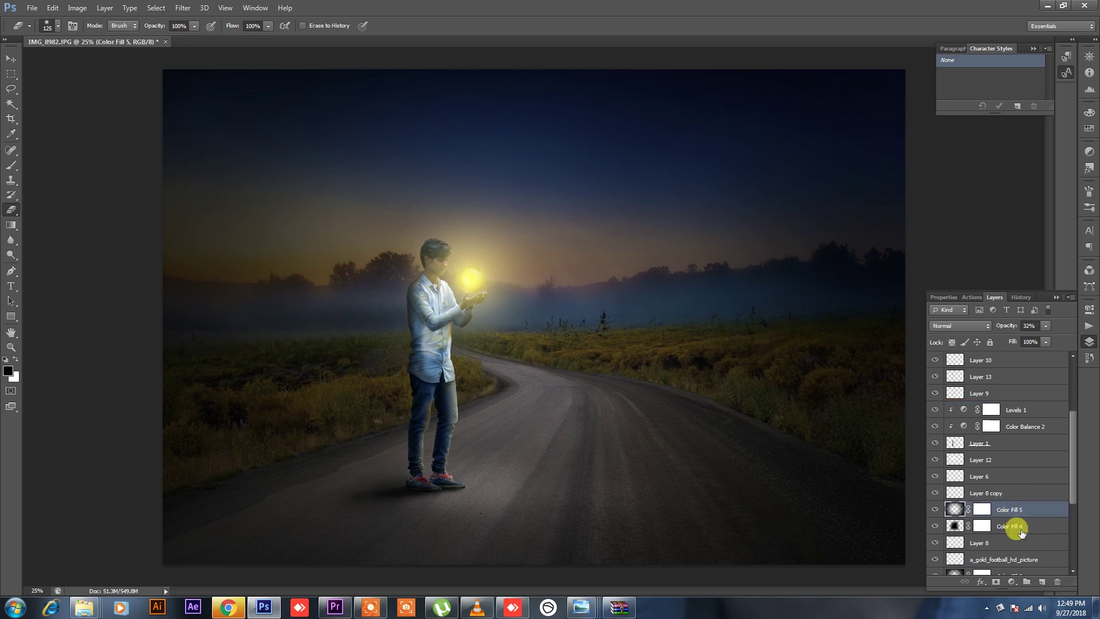
scroll(1020, 532, "down", 1)
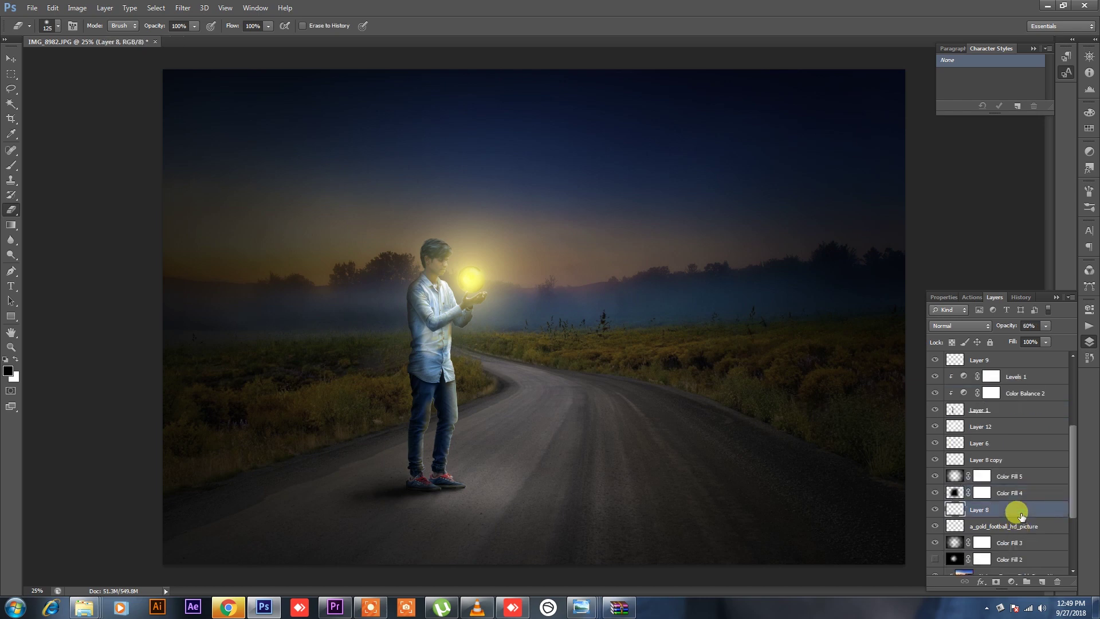
left_click(1047, 5)
Step: Open the Dry_Trees_in_Row_Nature_View photo and drag it into the Photoshop composite
double_click(211, 136)
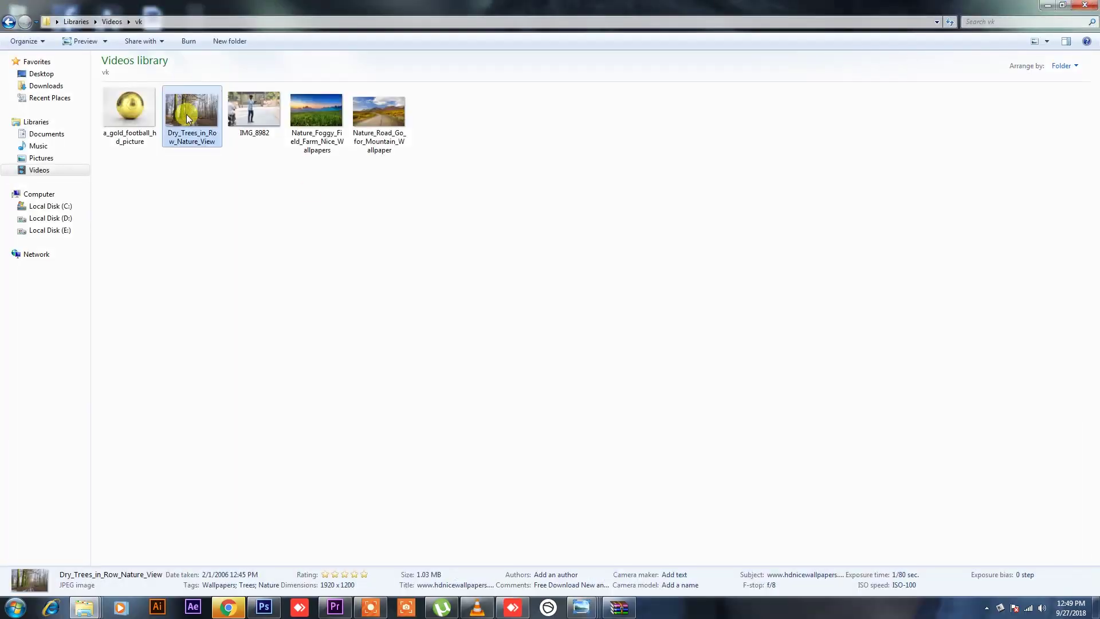
left_click_drag(189, 117, 448, 444)
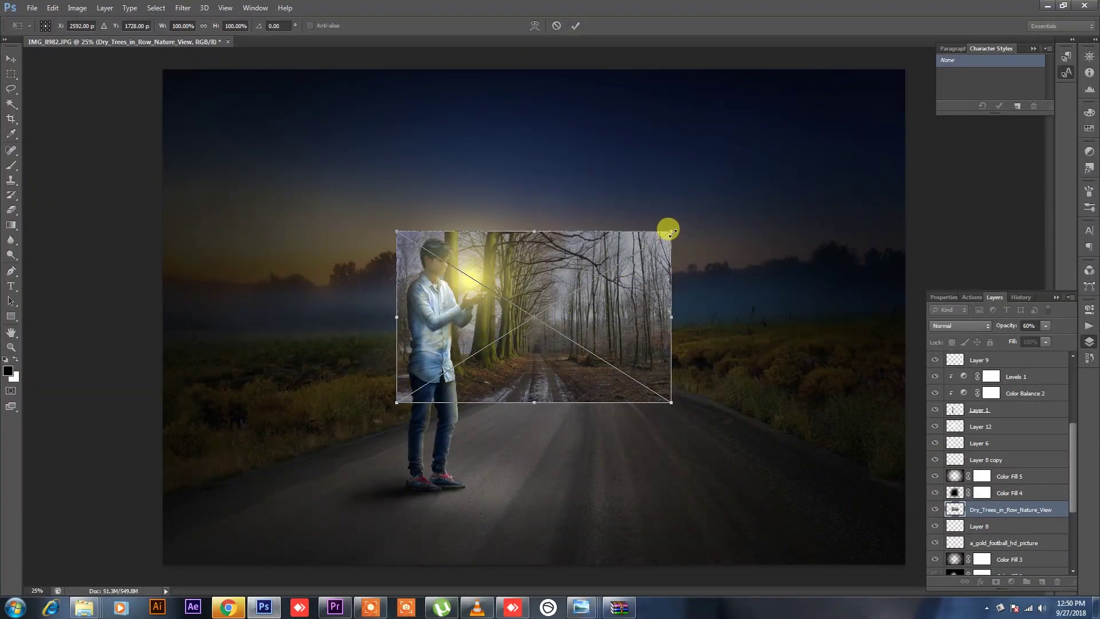
Step: Scale and reposition the dry-trees photo to cover the full canvas, then commit the transform
left_click_drag(670, 232, 739, 188)
left_click_drag(396, 402, 184, 535)
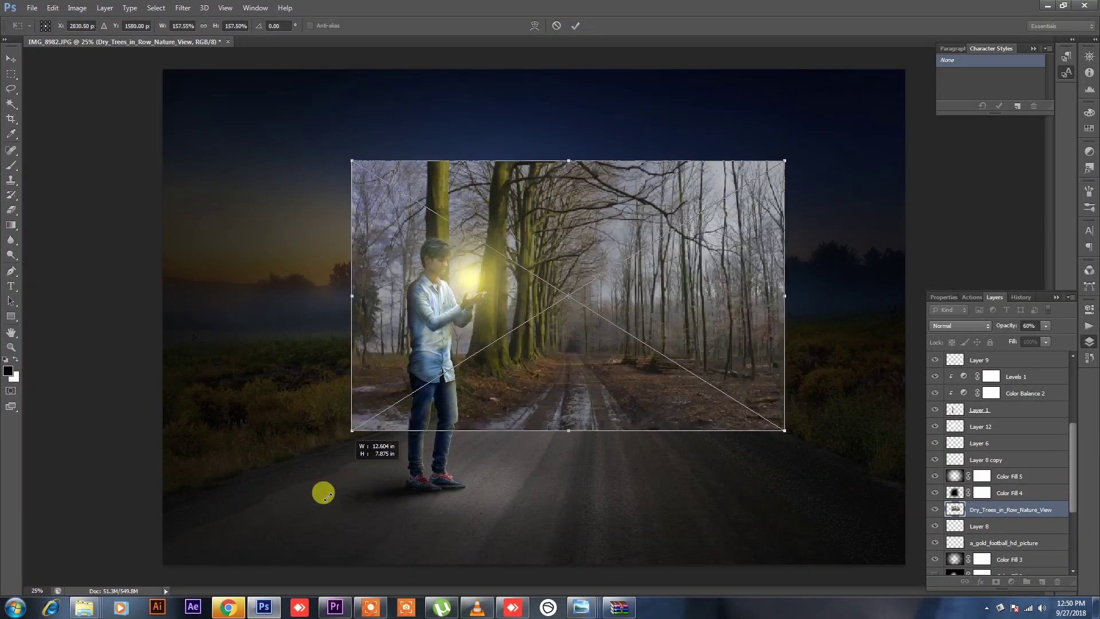
left_click_drag(532, 455, 498, 469)
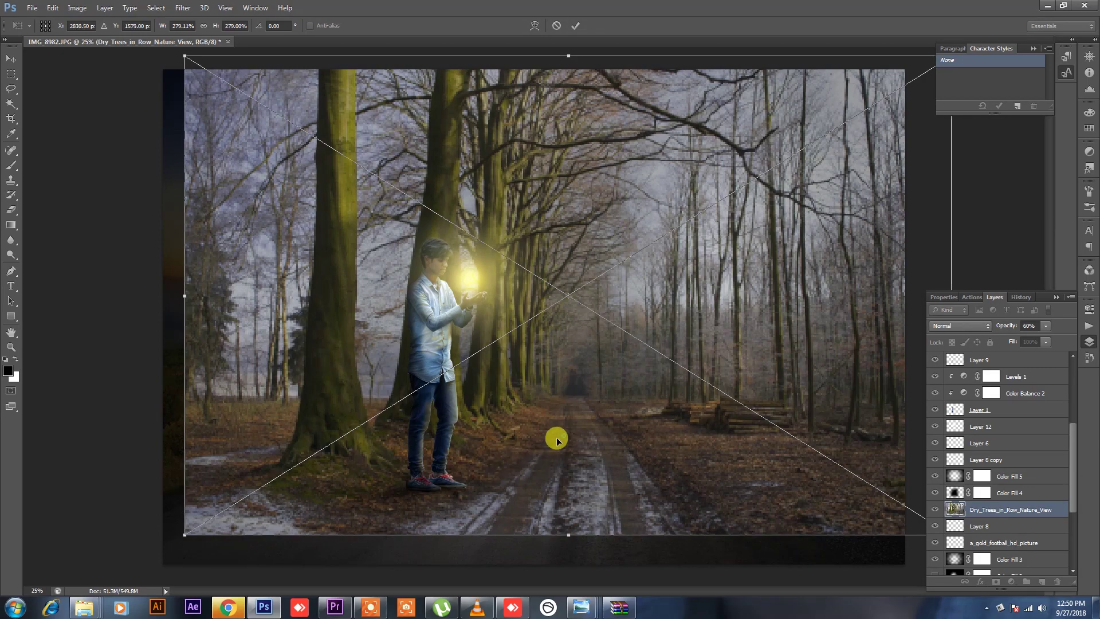
left_click_drag(558, 437, 523, 452)
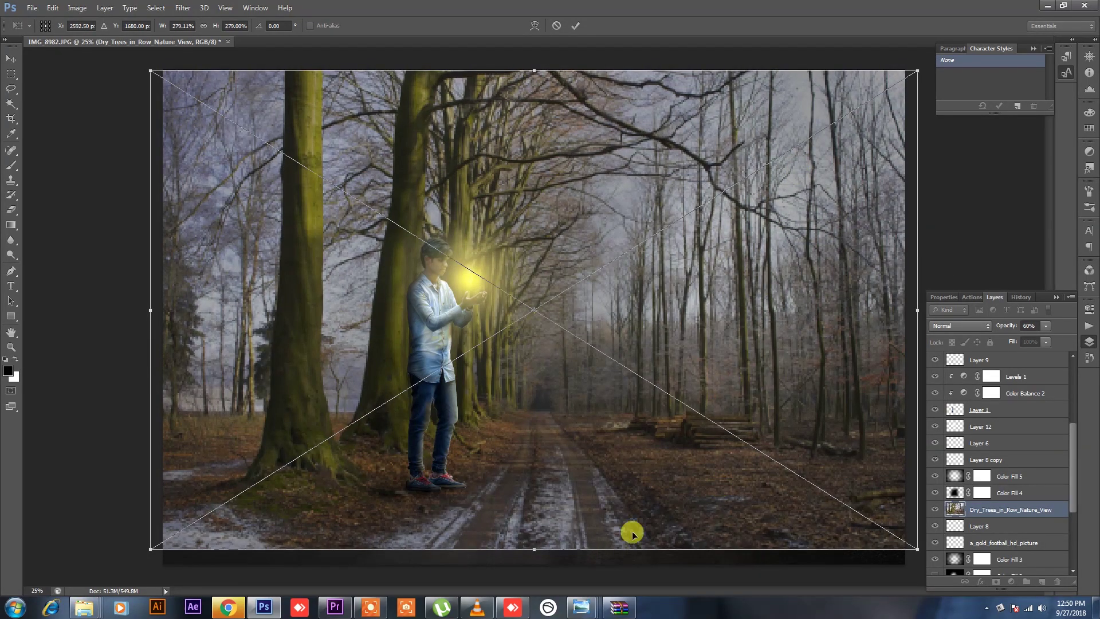
left_click_drag(150, 546, 128, 576)
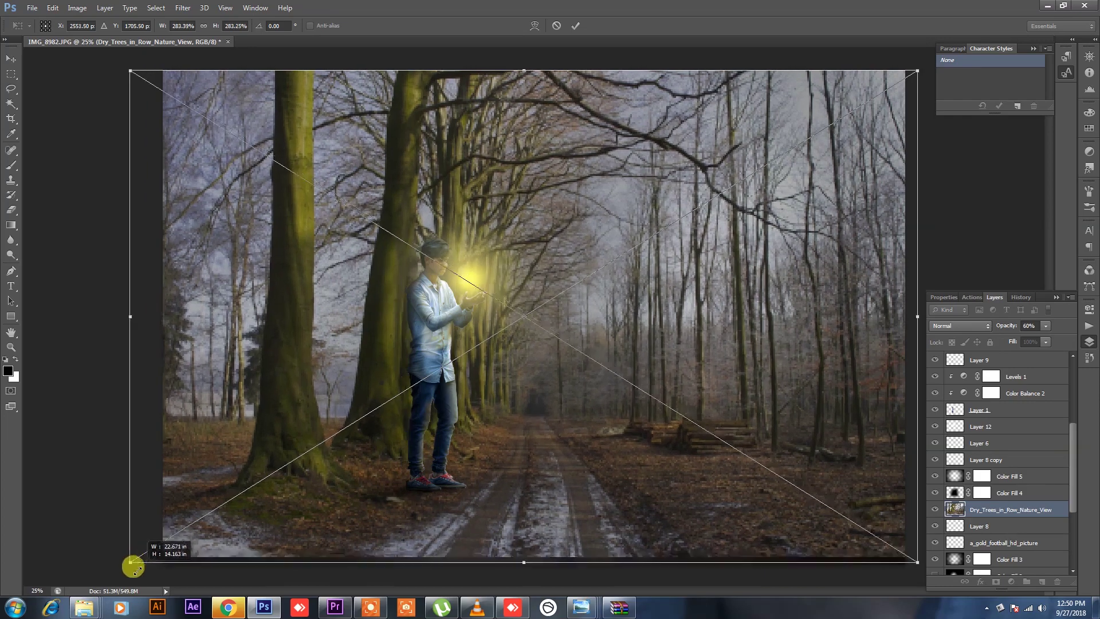
mouse_move(337, 511)
left_mouse_down()
mouse_move(365, 502)
mouse_move(248, 498)
left_mouse_up()
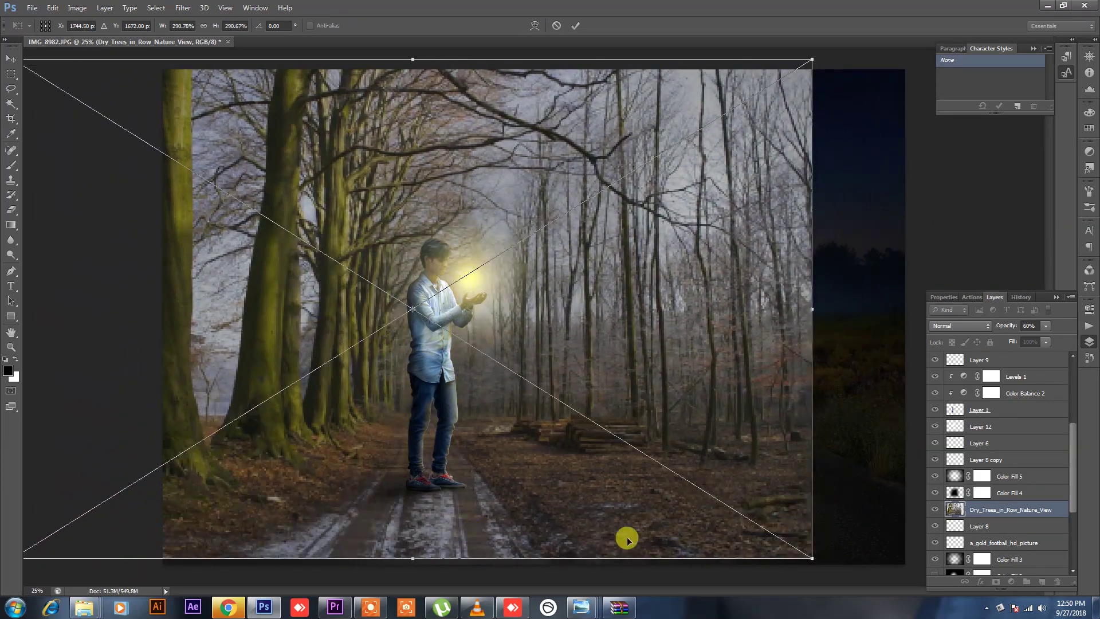
left_click_drag(811, 557, 906, 589)
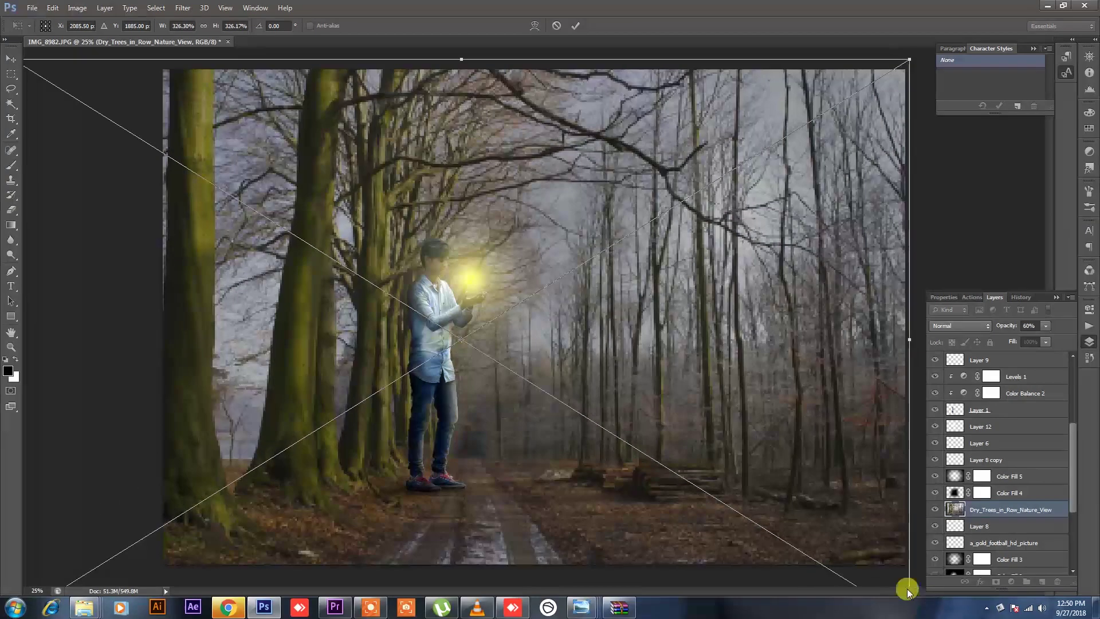
key("Return")
Step: Cycle the dry-trees layer through blend modes, settling on Linear Burn
key("e")
left_click(961, 326)
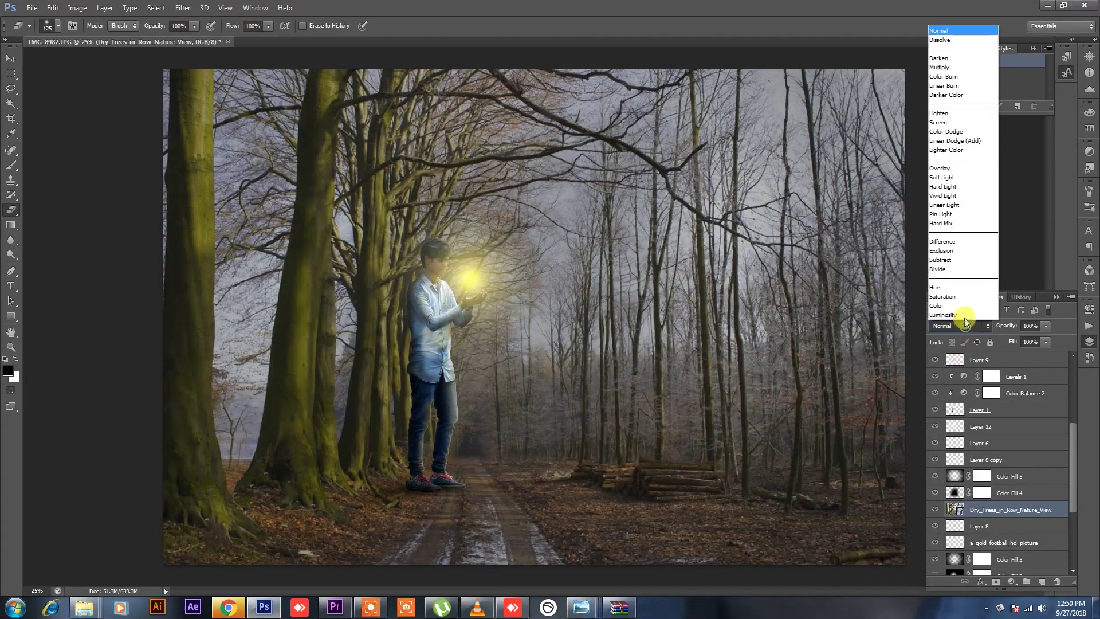
key("Up")
key("Up")
key("Up")
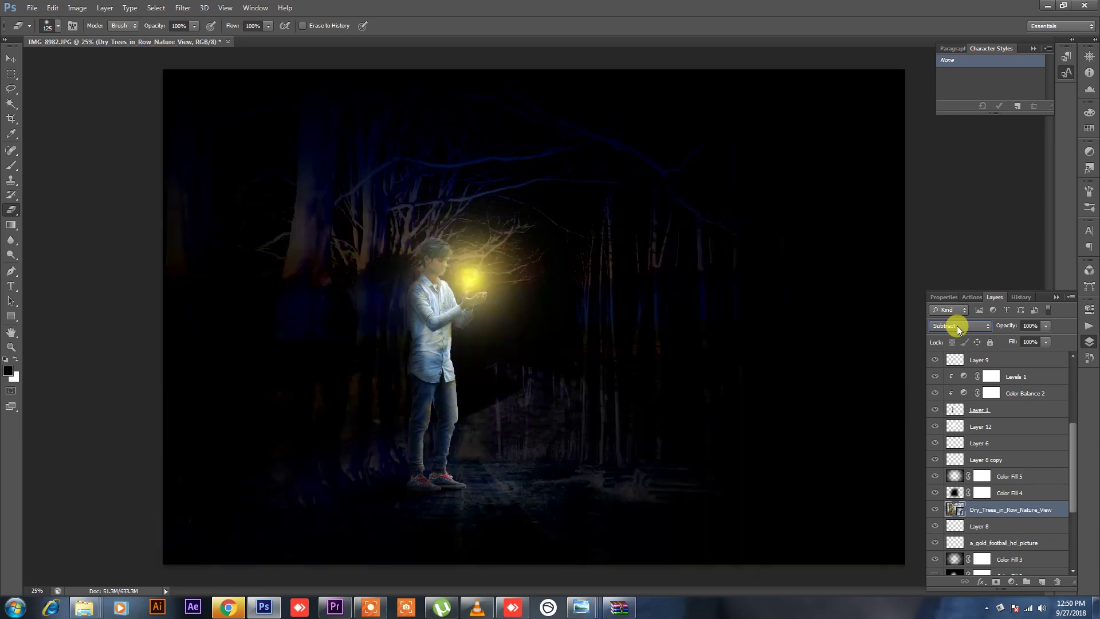
key("Up")
key("Up")
key("Up")
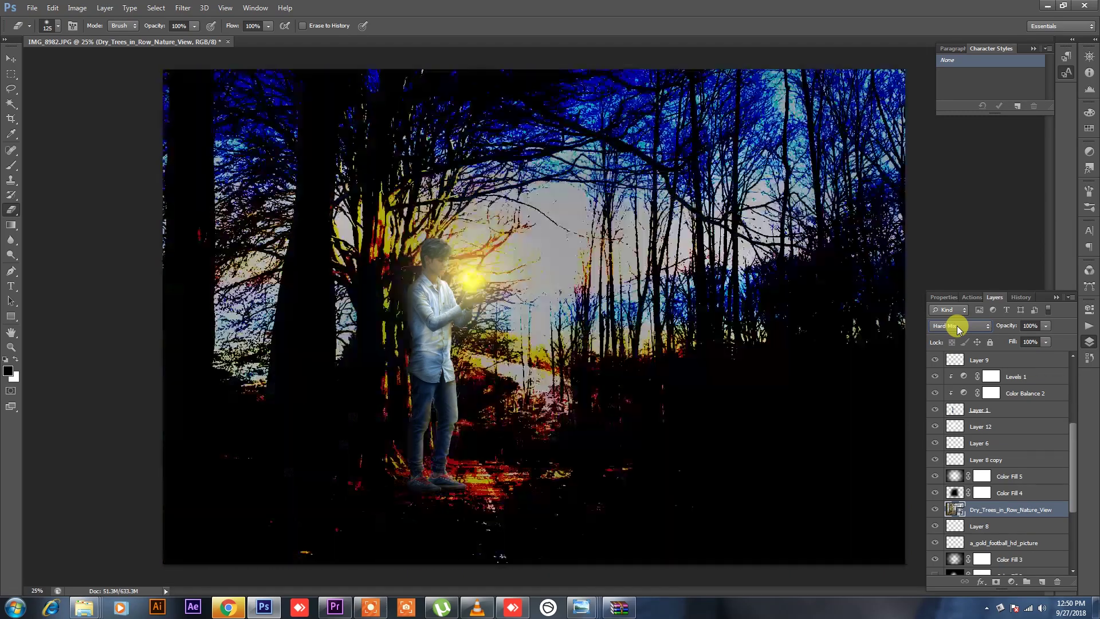
key("Up")
key("Up")
key("Up")
key("Up")
key("Up")
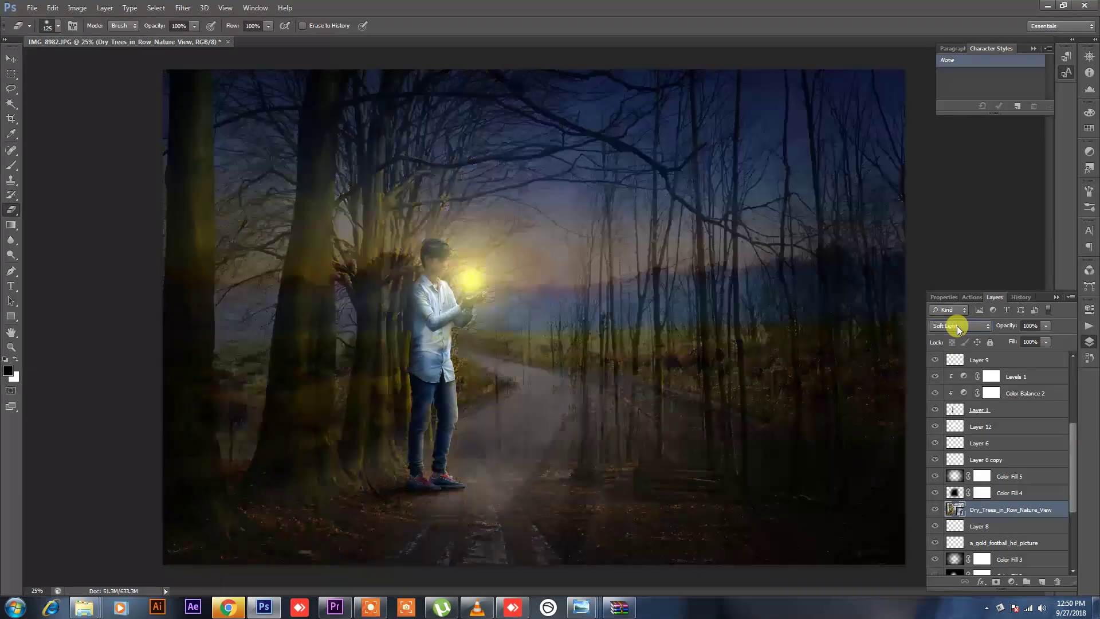
key("Up")
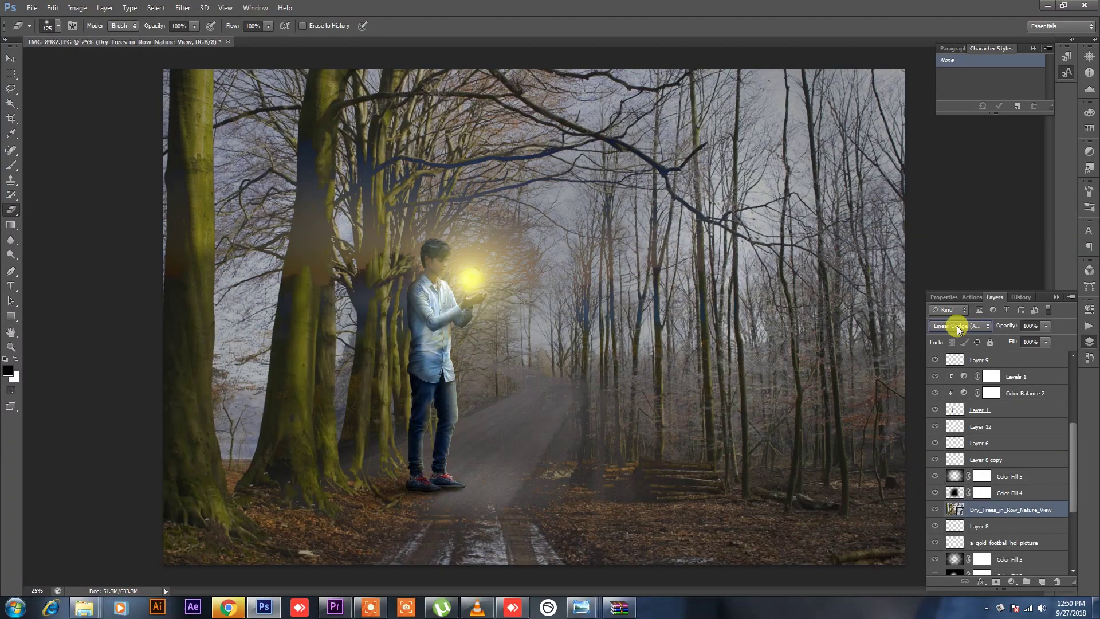
key("Up")
key("Up")
key("Up")
key("Up")
key("Up")
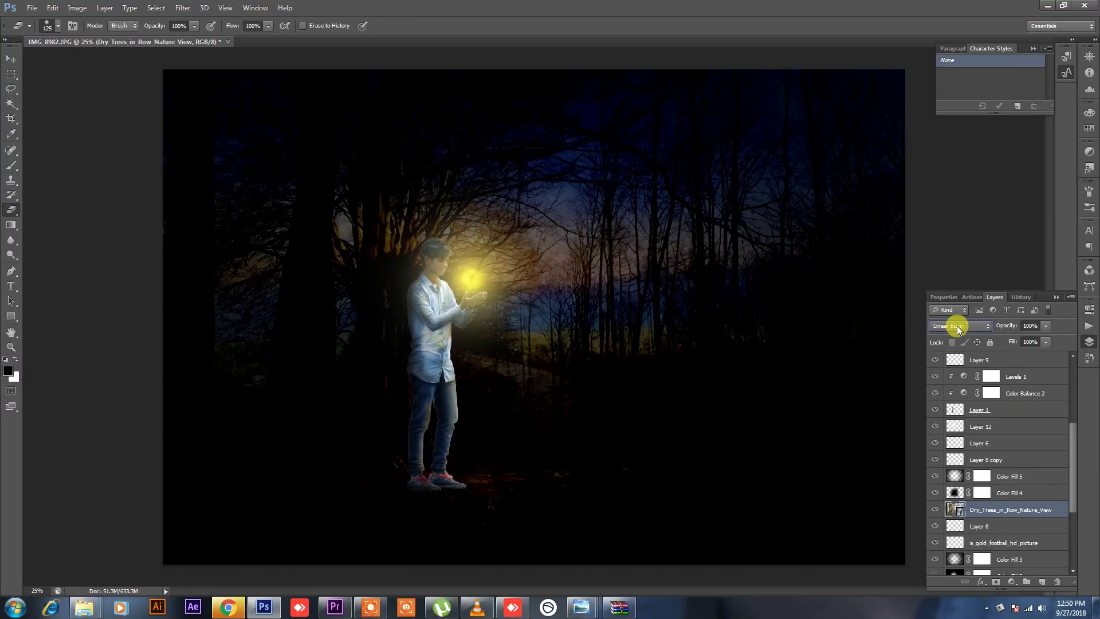
key("Down")
key("Up")
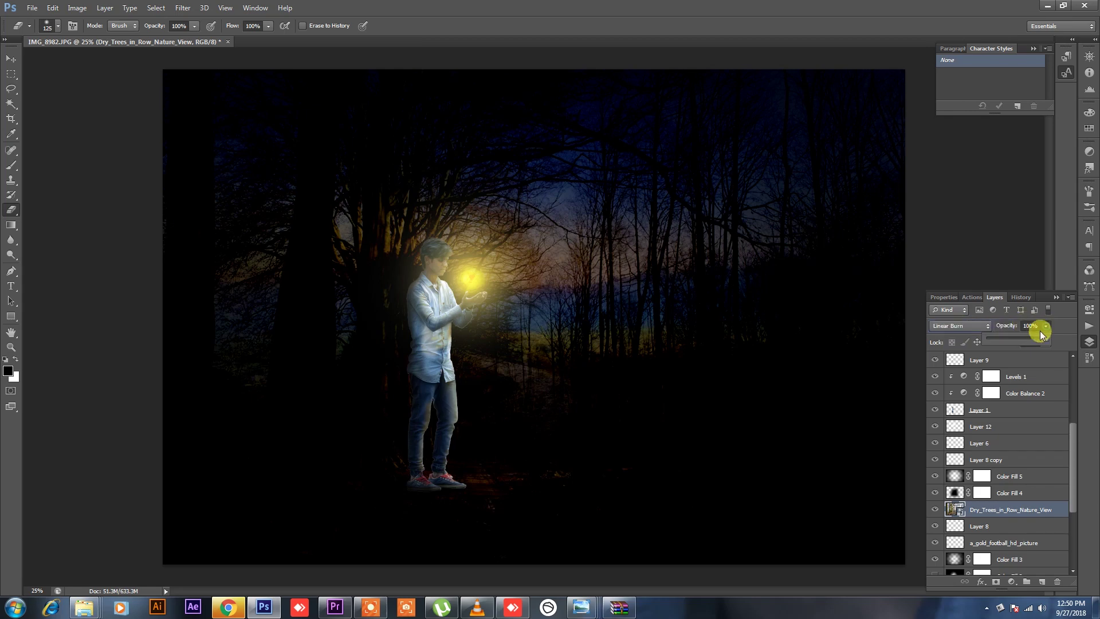
Step: Fade the dry-trees layer to 0% opacity and hide it
left_click_drag(1040, 331, 1013, 345)
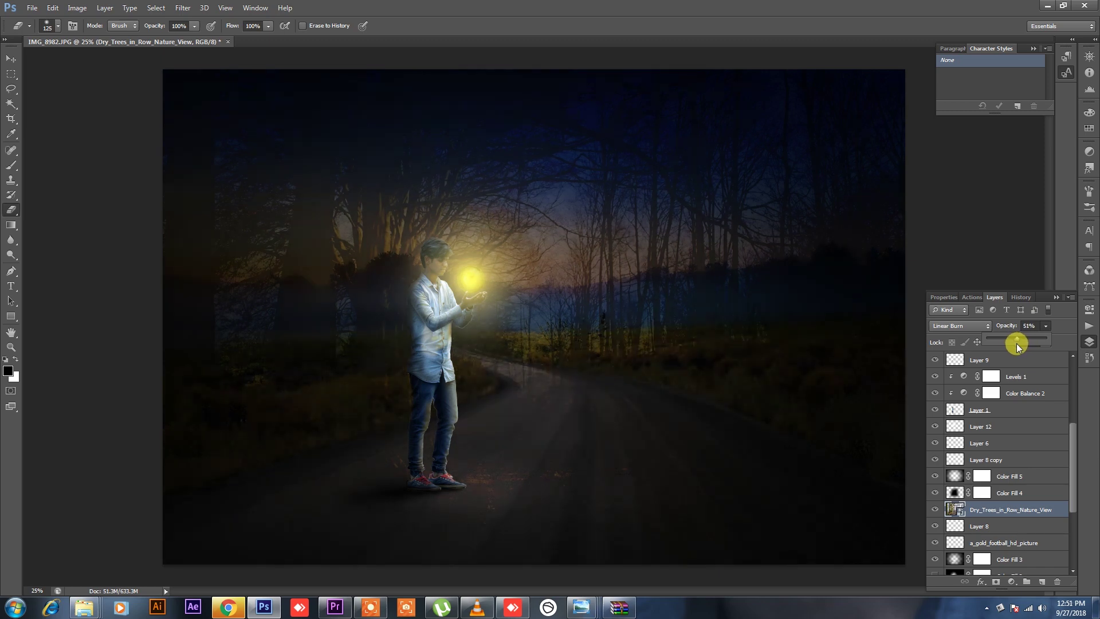
left_click_drag(1016, 343, 985, 356)
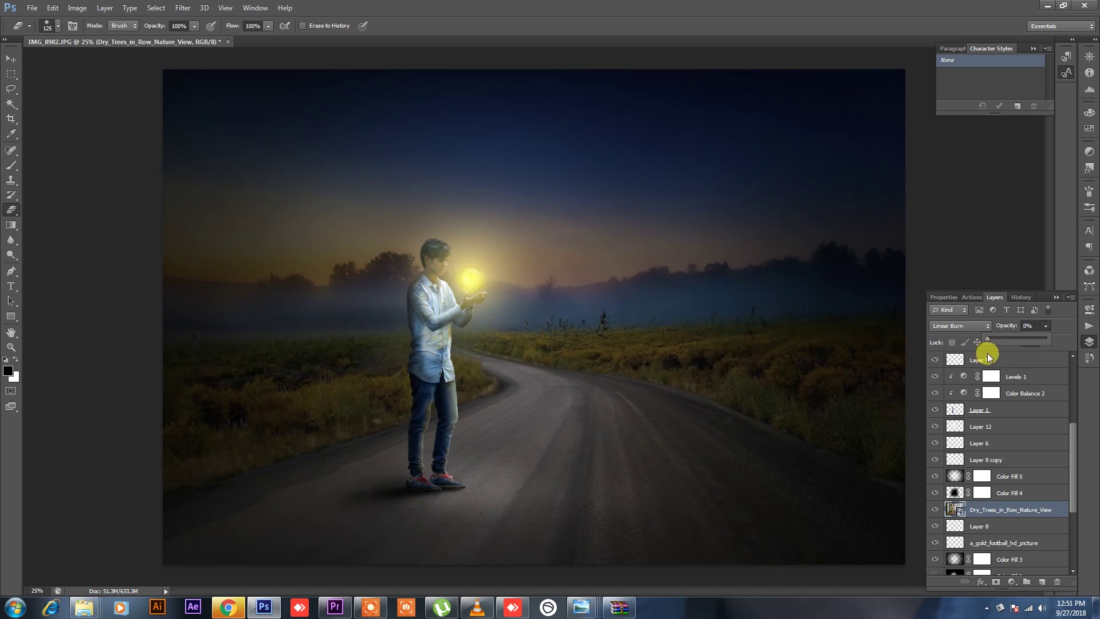
left_click(936, 509)
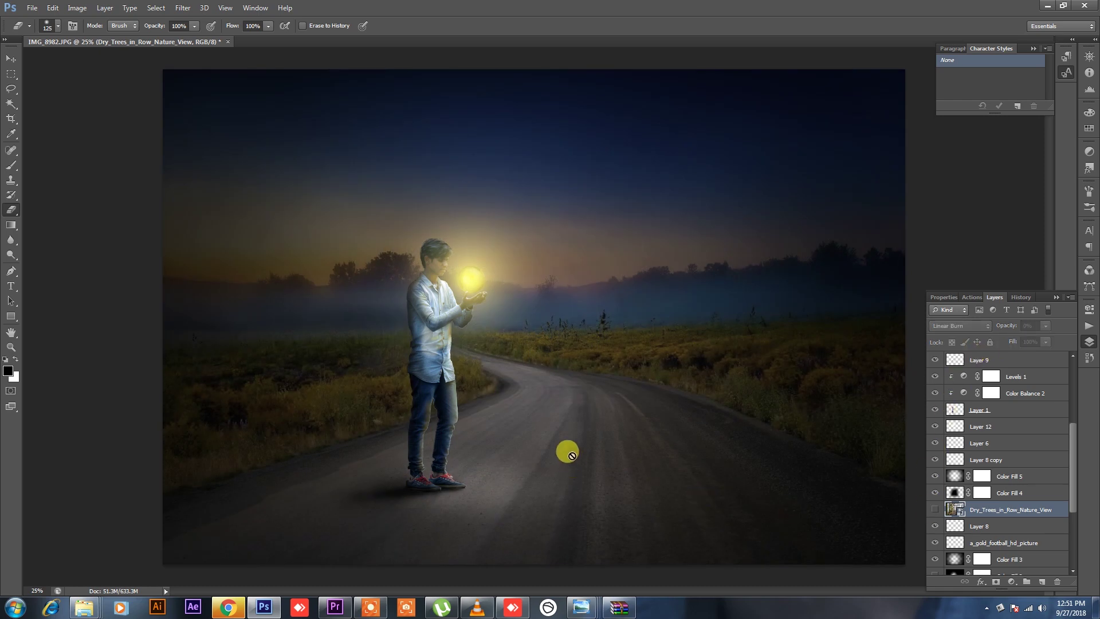
left_click(1049, 11)
Step: Preview Nature_Road_Go_for_Mountain_Wallpaper, then drag it onto the canvas and confirm placement
double_click(379, 133)
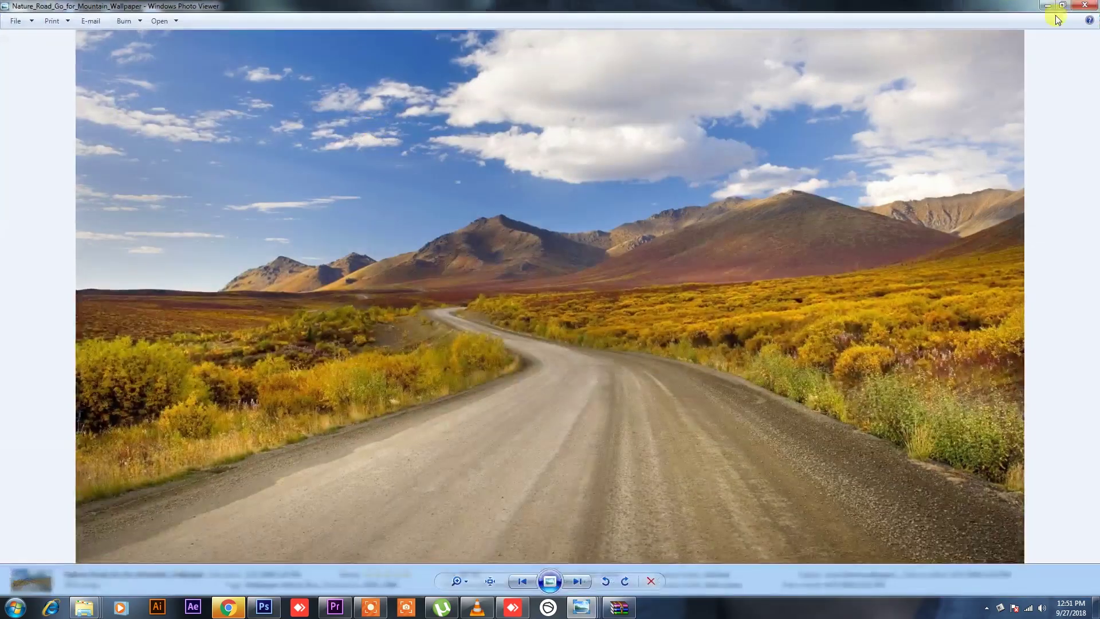
left_click(1085, 5)
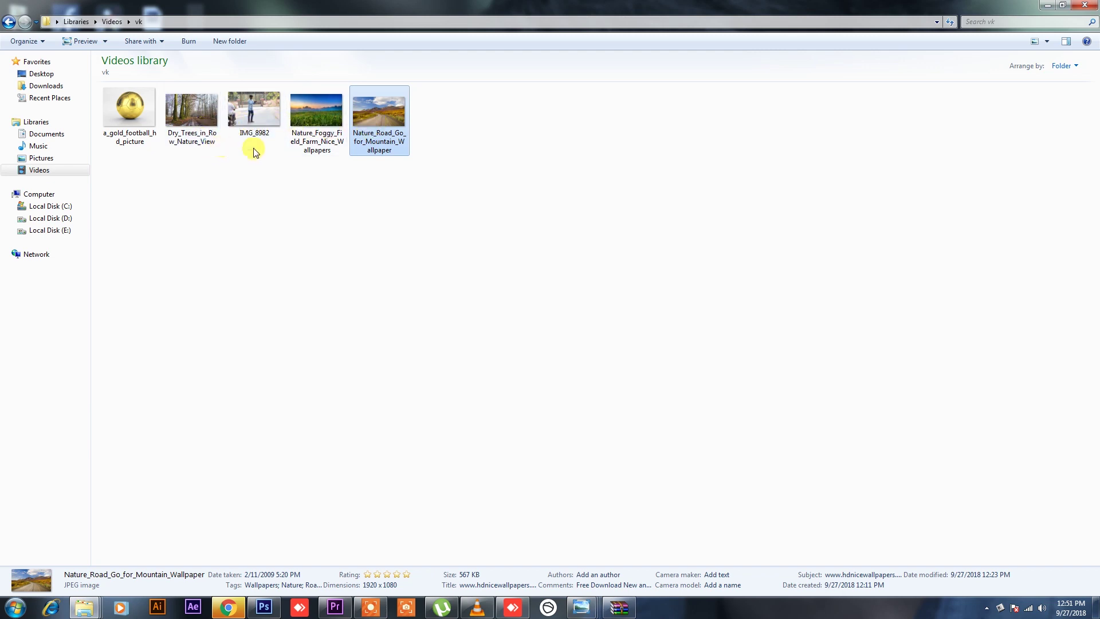
mouse_move(387, 119)
left_mouse_down()
mouse_move(507, 396)
mouse_move(550, 322)
mouse_move(523, 352)
left_mouse_up()
left_click(999, 597)
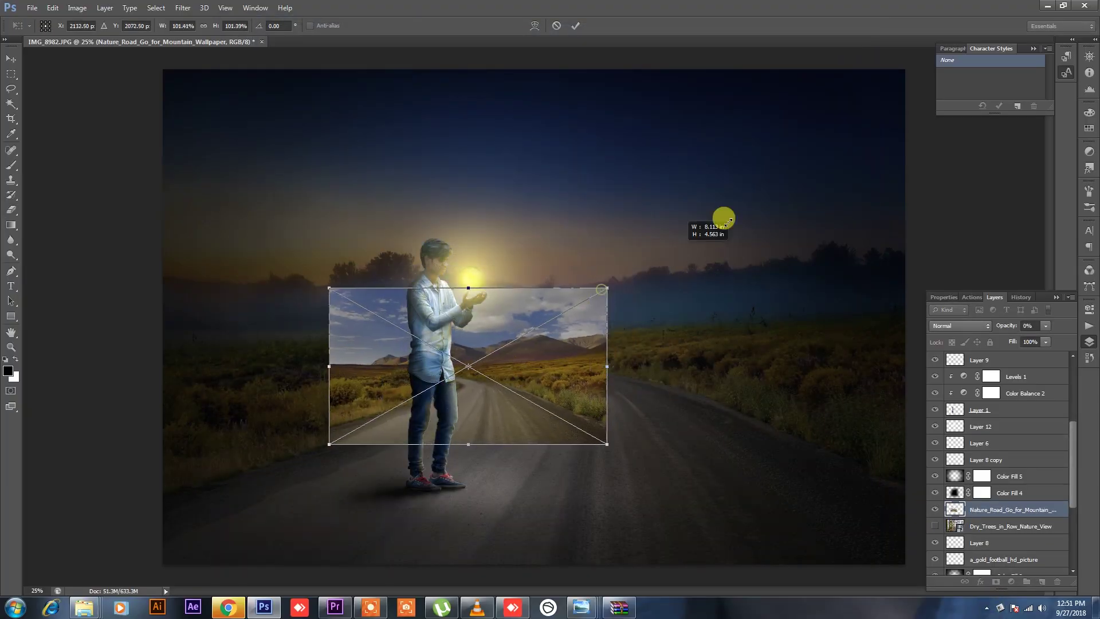
Step: Stretch the mountain-road photo to cover the whole canvas and commit it
left_click_drag(598, 298, 748, 209)
left_click_drag(329, 442, 150, 545)
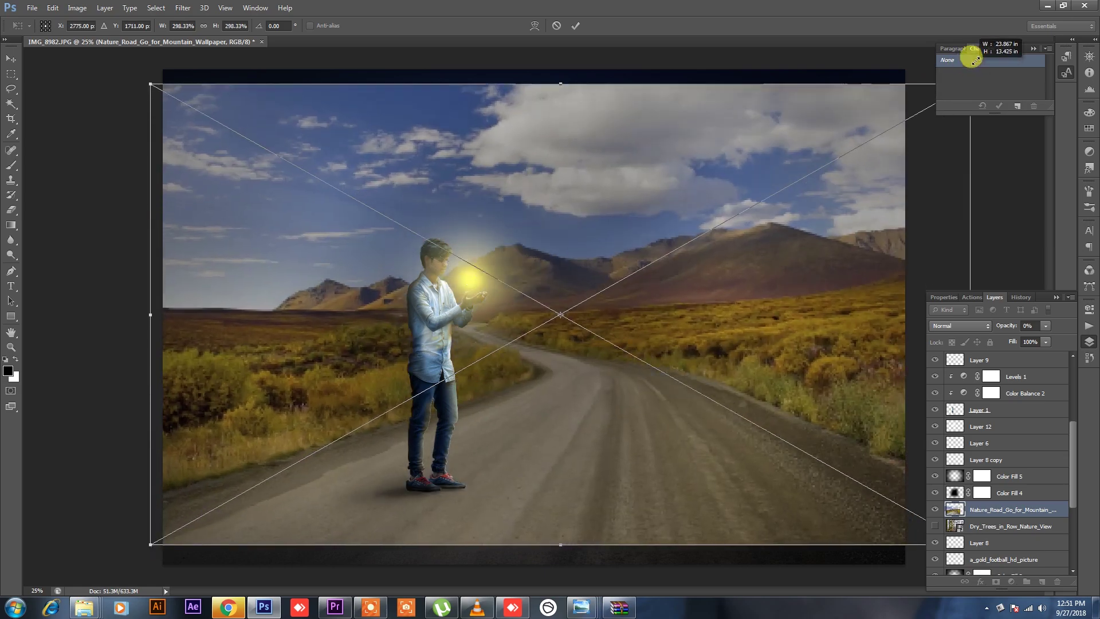
left_click_drag(773, 196, 982, 46)
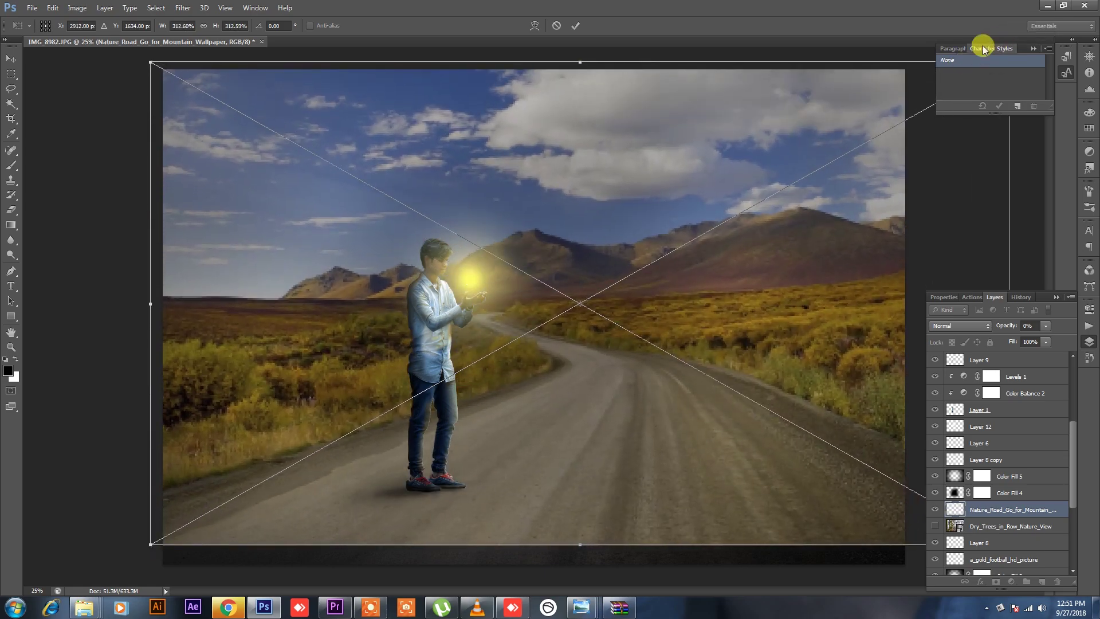
left_click(576, 27)
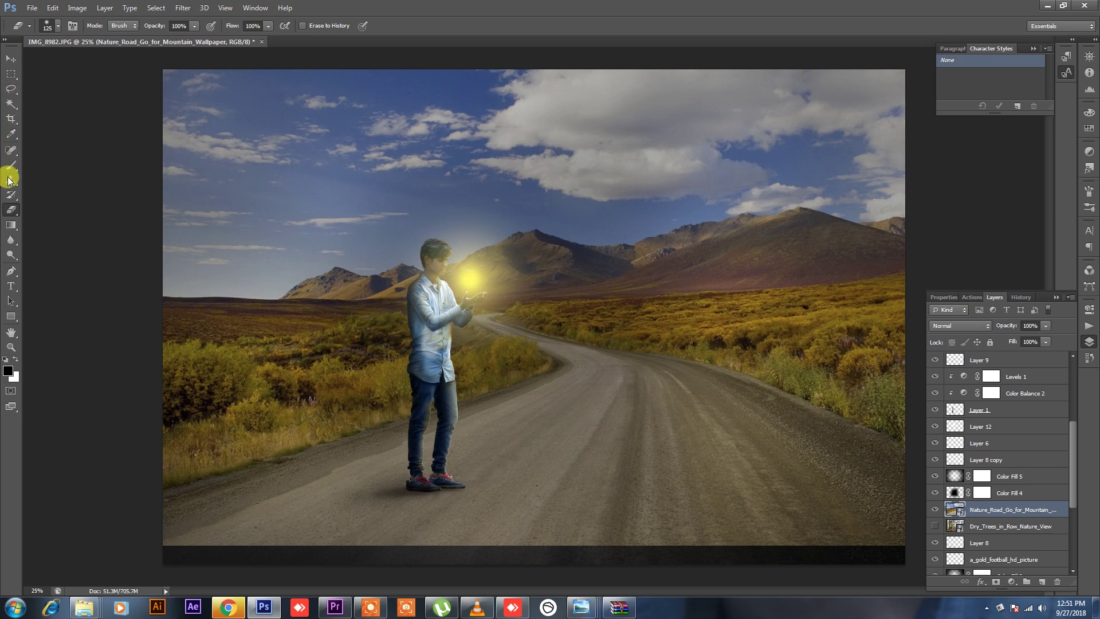
Step: Rasterize the photo and erase its lower road with a large 1500 px eraser
left_click(392, 291)
left_click(522, 233)
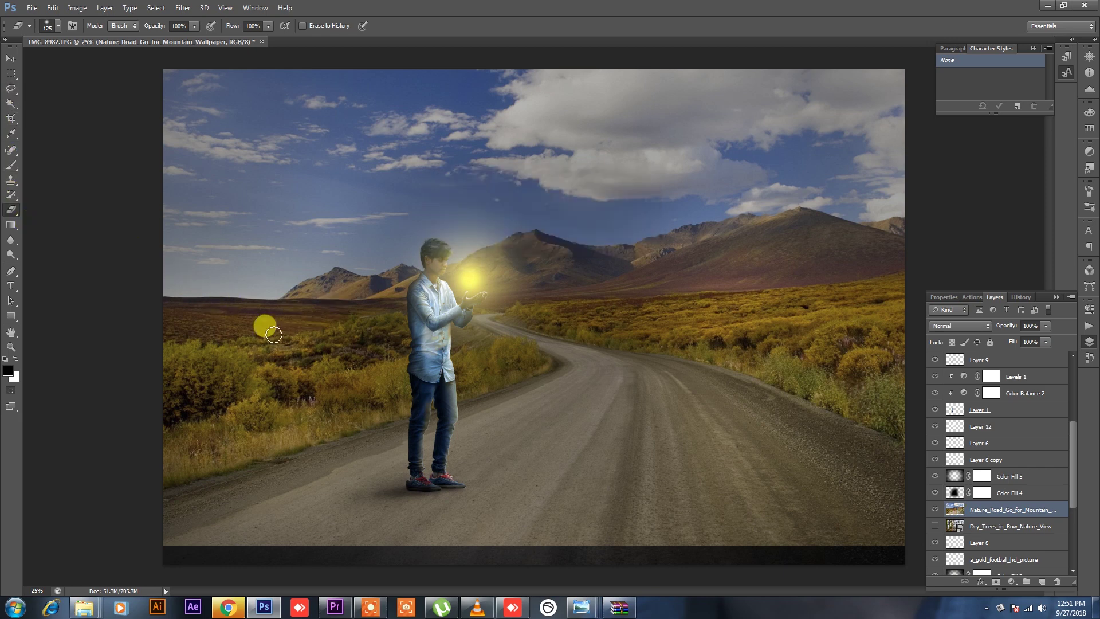
key("bracketright")
key("bracketright")
key("bracketright")
key("bracketright")
mouse_move(123, 376)
left_mouse_down()
mouse_move(468, 436)
mouse_move(769, 341)
mouse_move(462, 351)
mouse_move(153, 315)
mouse_move(153, 302)
mouse_move(447, 344)
mouse_move(791, 309)
left_mouse_up()
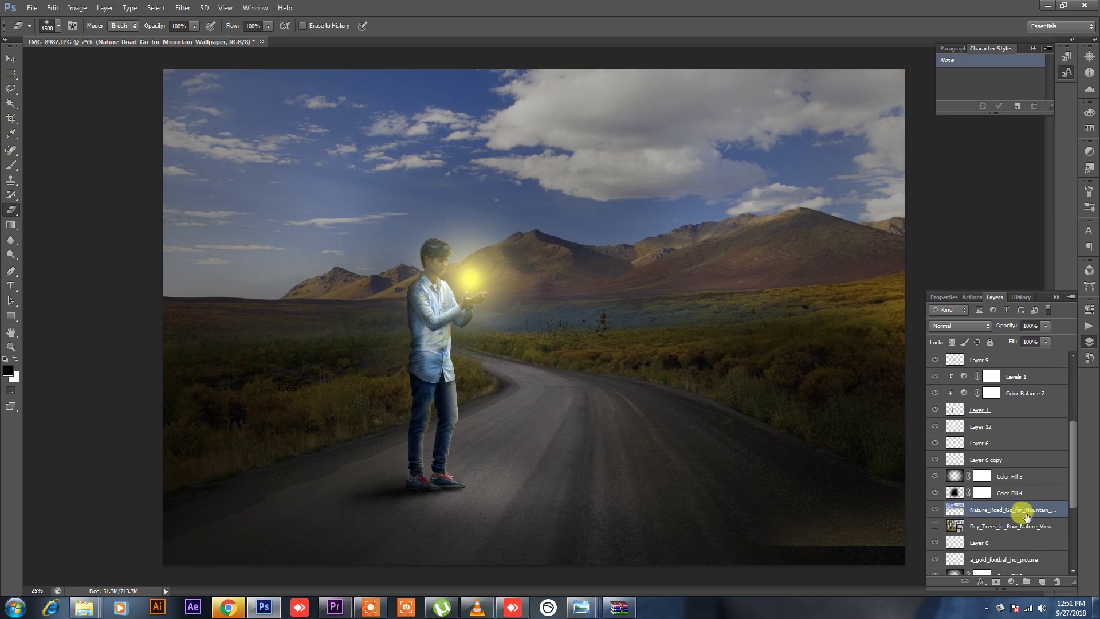
Step: Add a Brightness/Contrast adjustment at Brightness -107, clipped to the mountain-road photo
left_click(1012, 582)
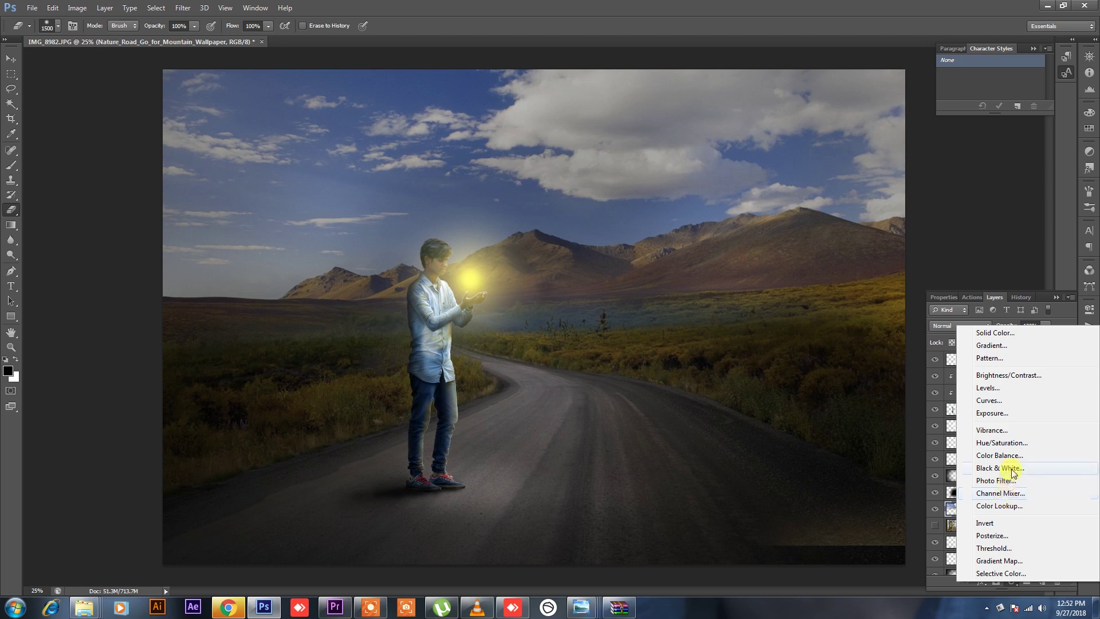
left_click(997, 376)
mouse_move(995, 358)
left_mouse_down()
mouse_move(926, 362)
mouse_move(978, 380)
mouse_move(936, 359)
left_mouse_up()
left_click(990, 582)
Step: Select the adjustment together with the road photo and fade both to about 4% opacity
left_click(1000, 297)
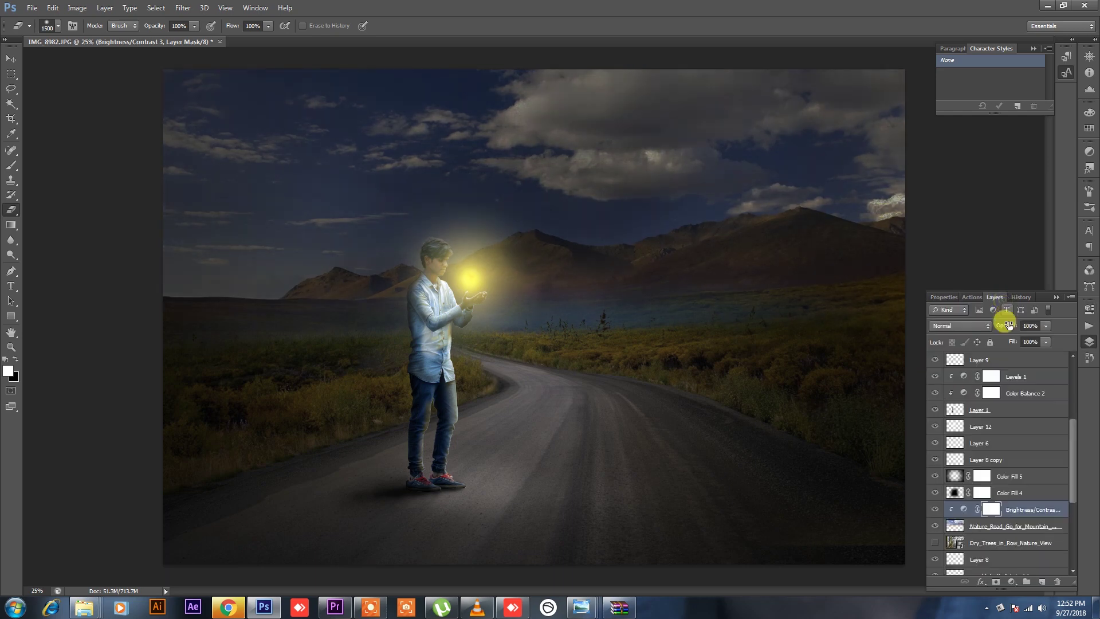
left_click(1031, 526, "shift")
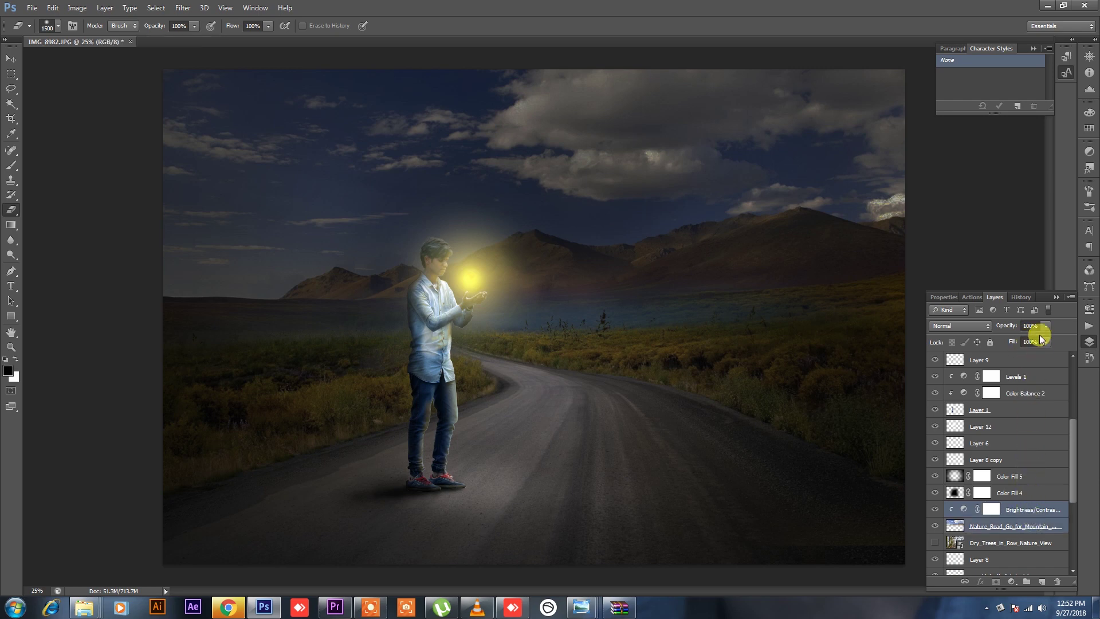
left_click(1043, 328)
mouse_move(1029, 342)
left_mouse_down()
mouse_move(982, 351)
mouse_move(995, 353)
left_mouse_up()
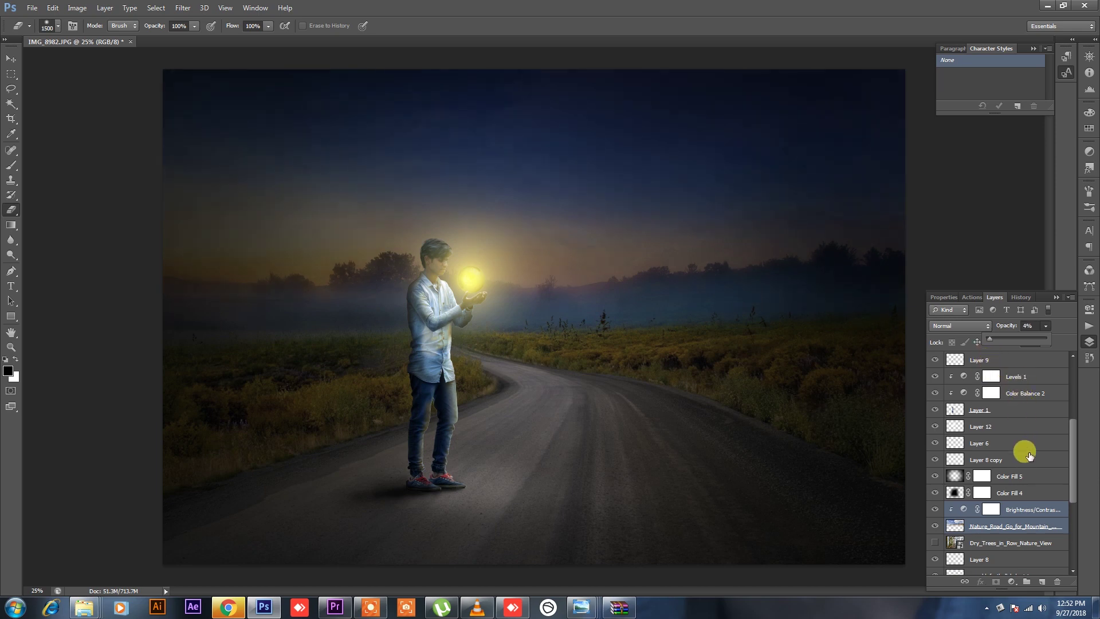
scroll(1030, 456, "down", 2)
scroll(1030, 459, "down", 5)
scroll(1023, 498, "down", 2)
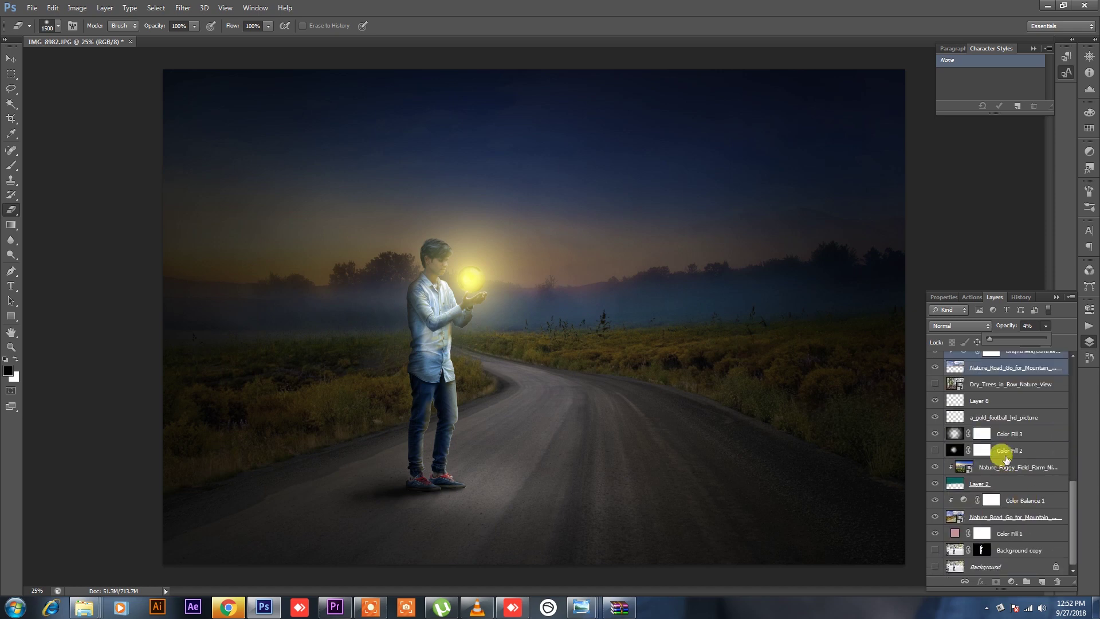
Step: Add a reversed radial Gradient Fill layer above the gold football layer
left_click(997, 423)
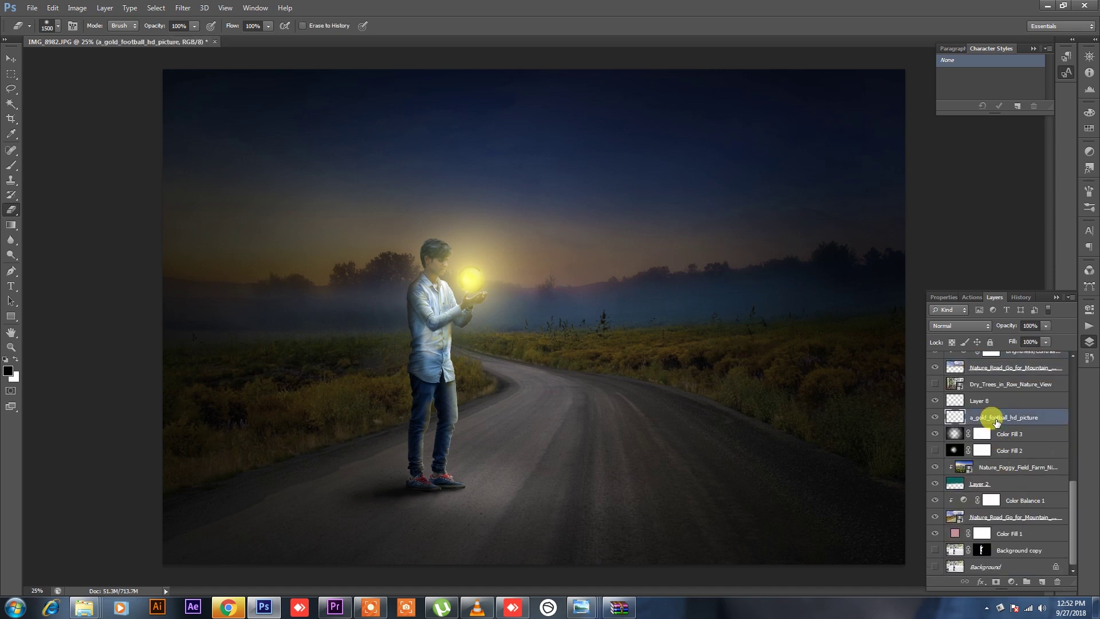
left_click(1011, 581)
left_click(1000, 339)
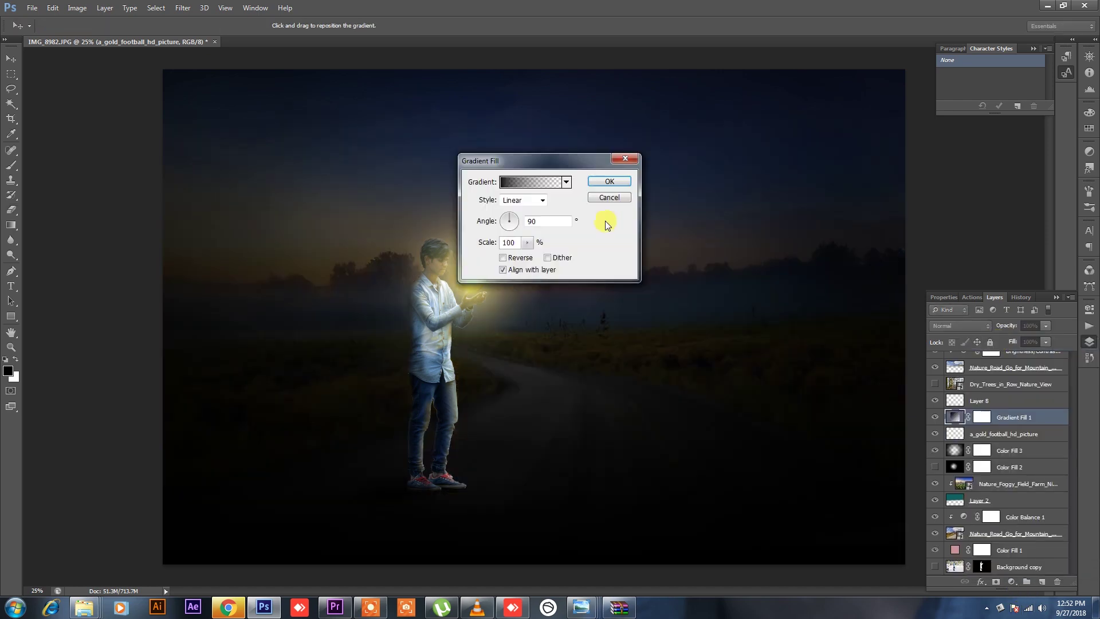
left_click(541, 182)
left_click(635, 139)
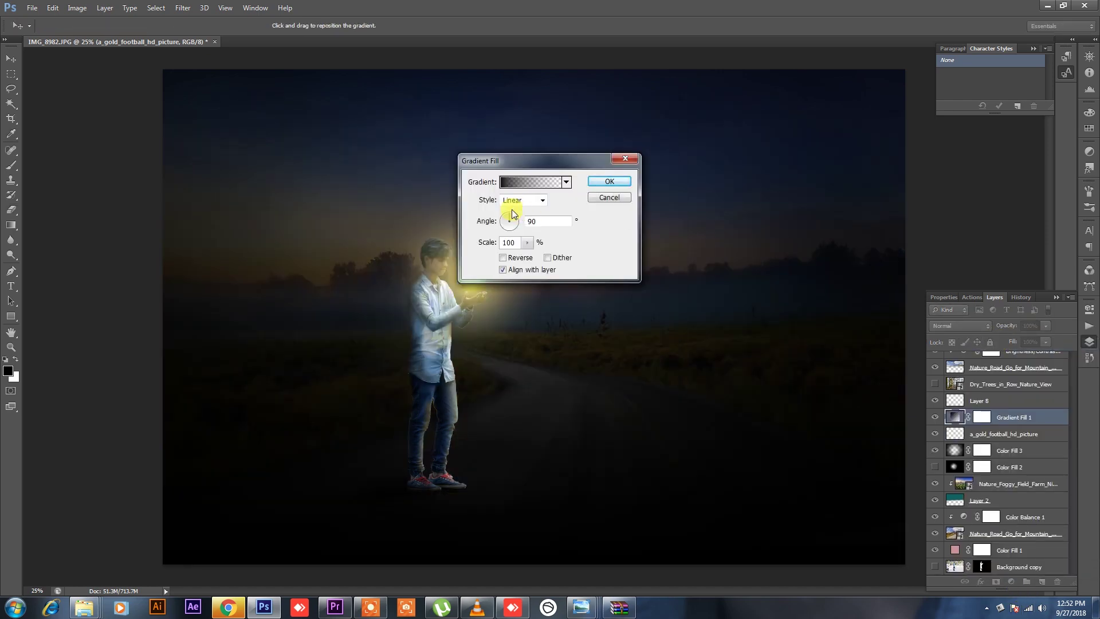
left_click(522, 200)
left_click(513, 218)
left_click(503, 257)
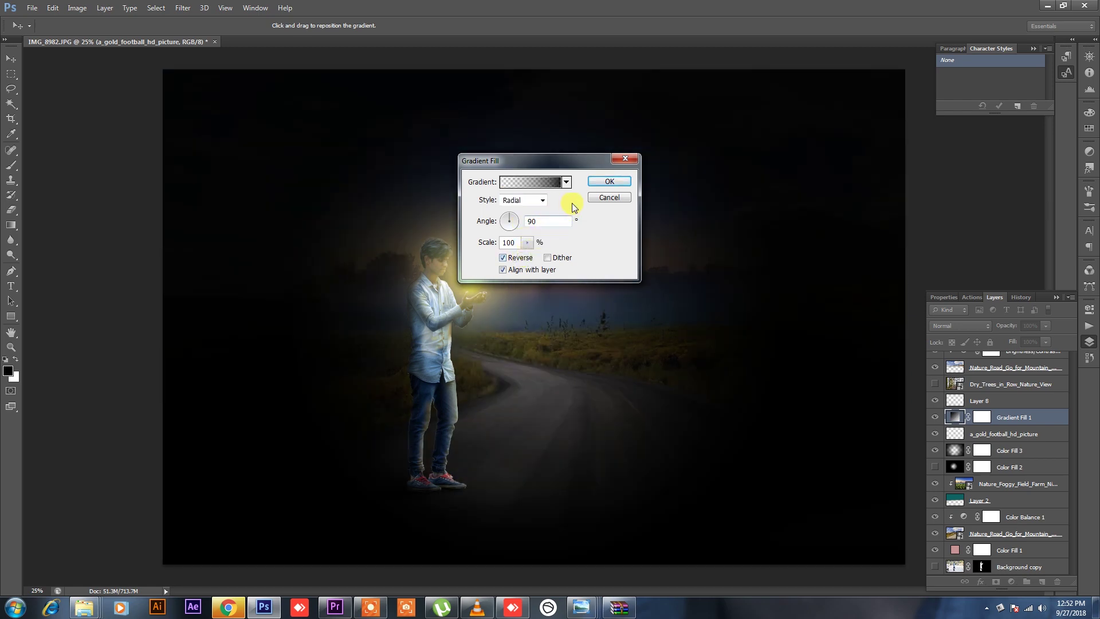
left_click(596, 186)
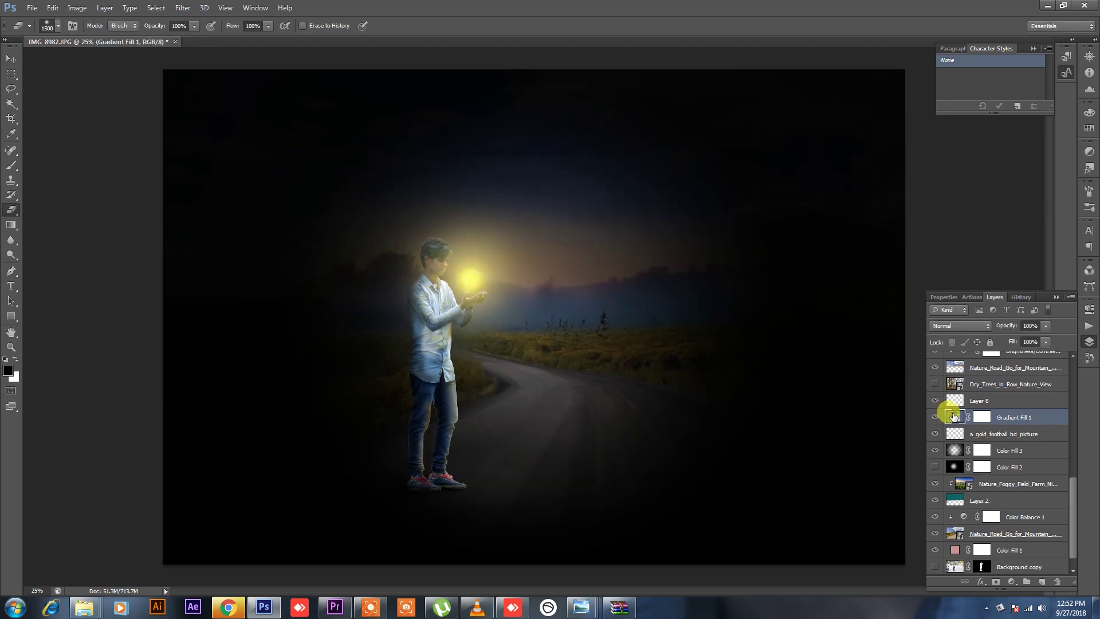
Step: Reopen the gradient fill and set its scale to about 278% to widen the bright centre
double_click(954, 416)
left_click_drag(552, 163, 674, 167)
left_click_drag(648, 247, 660, 264)
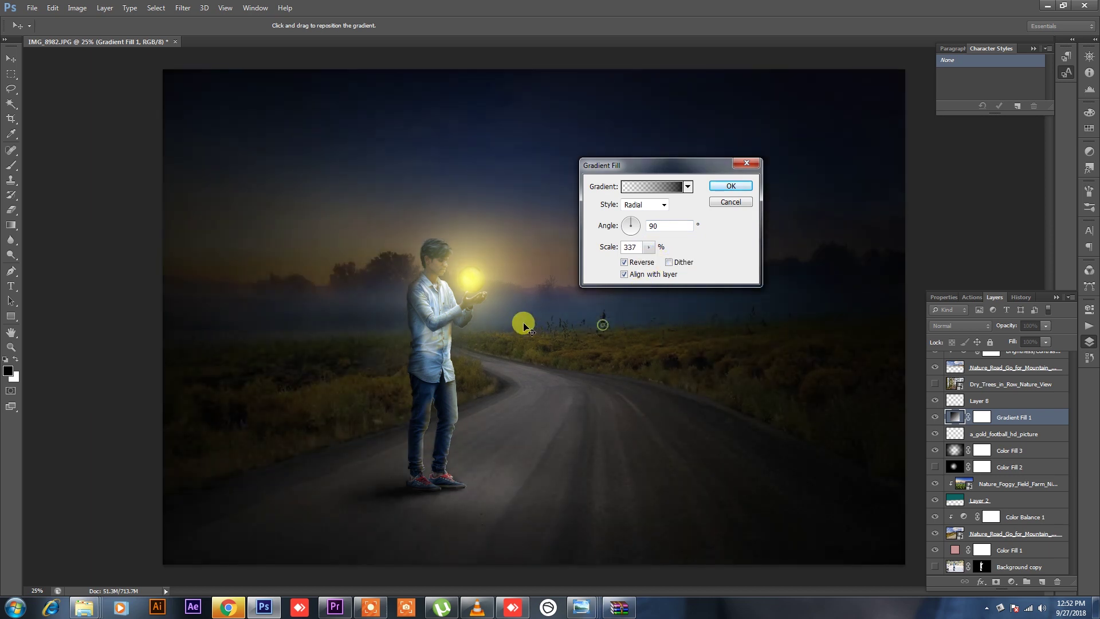
left_click(648, 247)
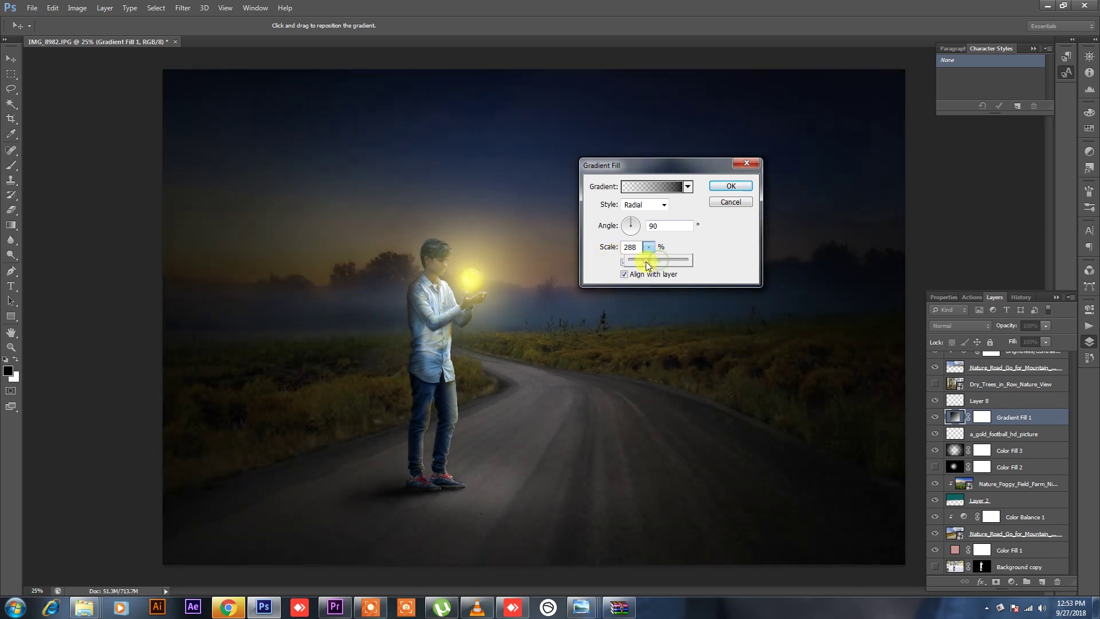
left_click_drag(635, 266, 573, 272)
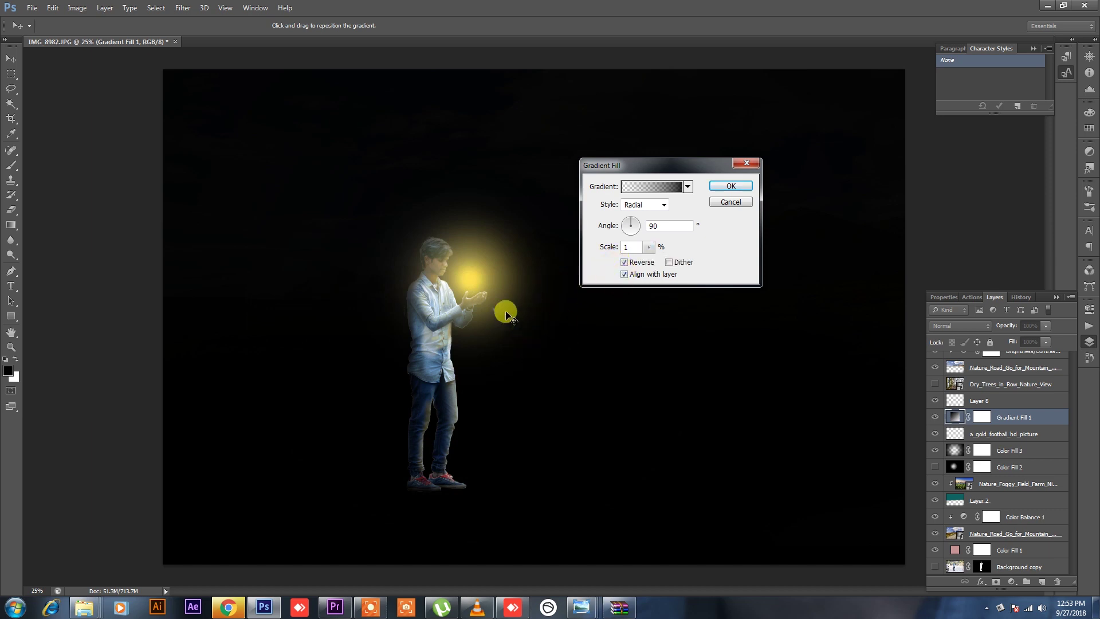
left_click(649, 247)
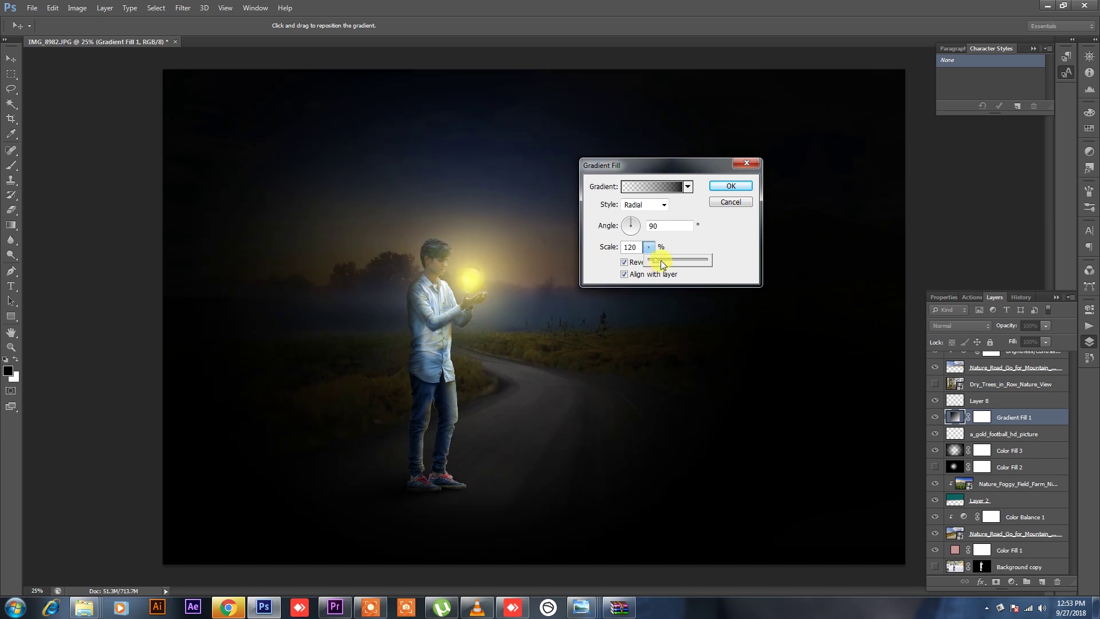
left_click_drag(661, 261, 666, 263)
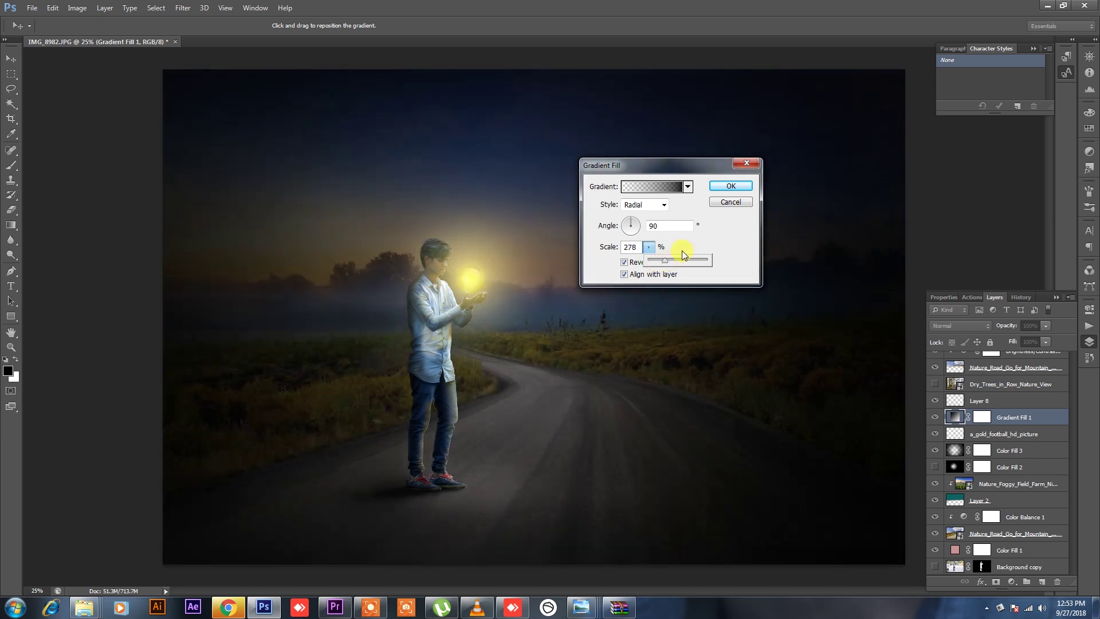
left_click(738, 185)
key("e")
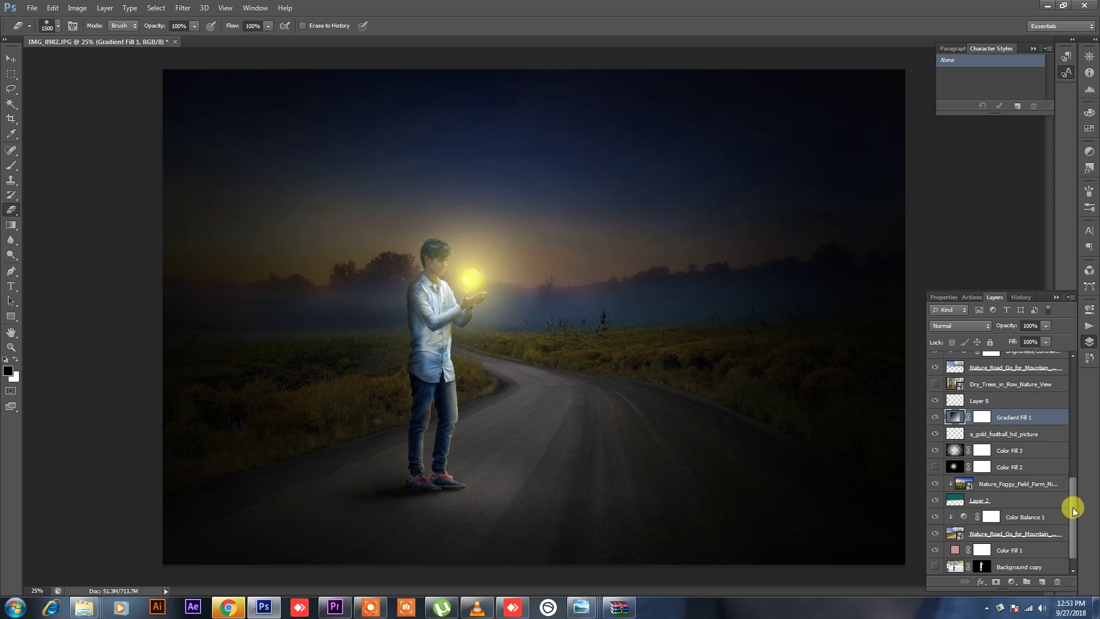
Step: Add a Color Lookup layer above Brightness/Contrast 2 using FoggyNight at 30% opacity
left_click_drag(1072, 503, 1065, 384)
left_click(1010, 363)
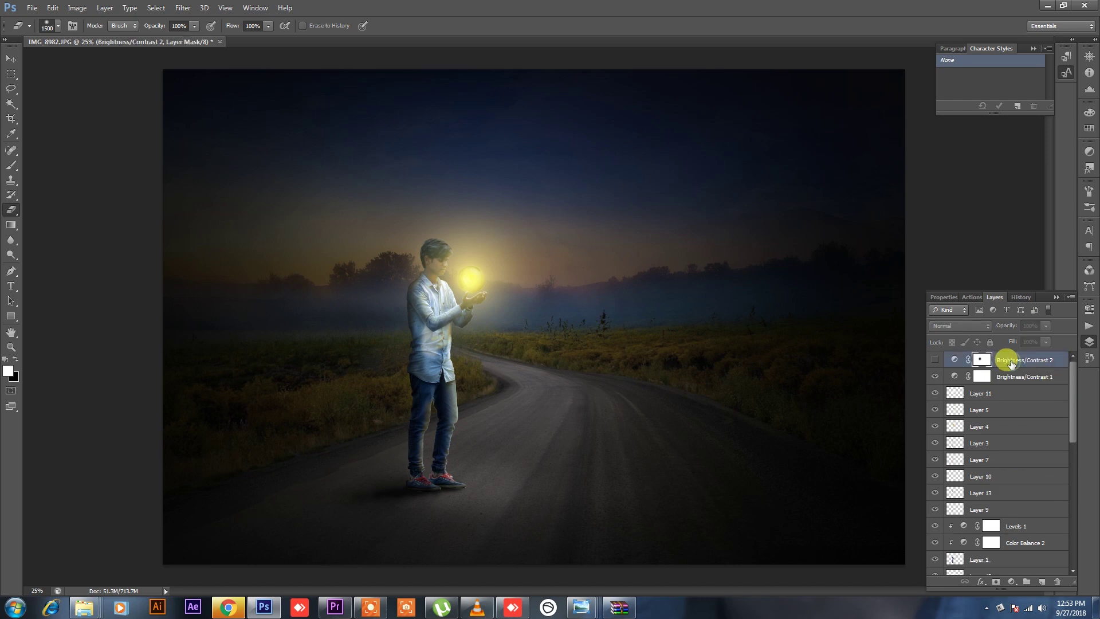
left_click(1013, 582)
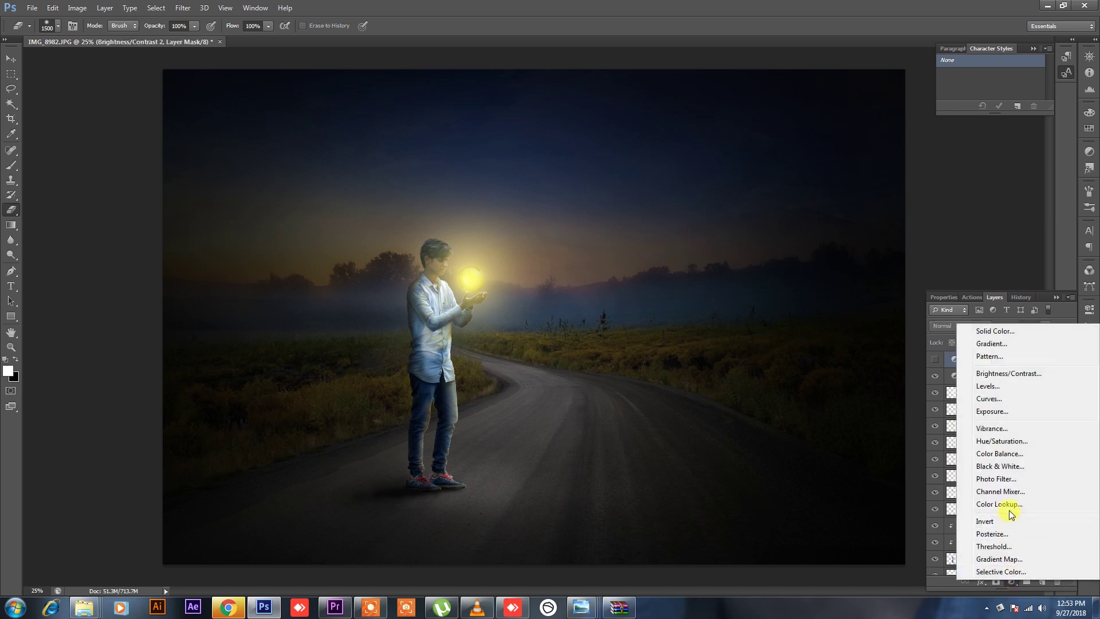
left_click(1011, 507)
left_click(1003, 334)
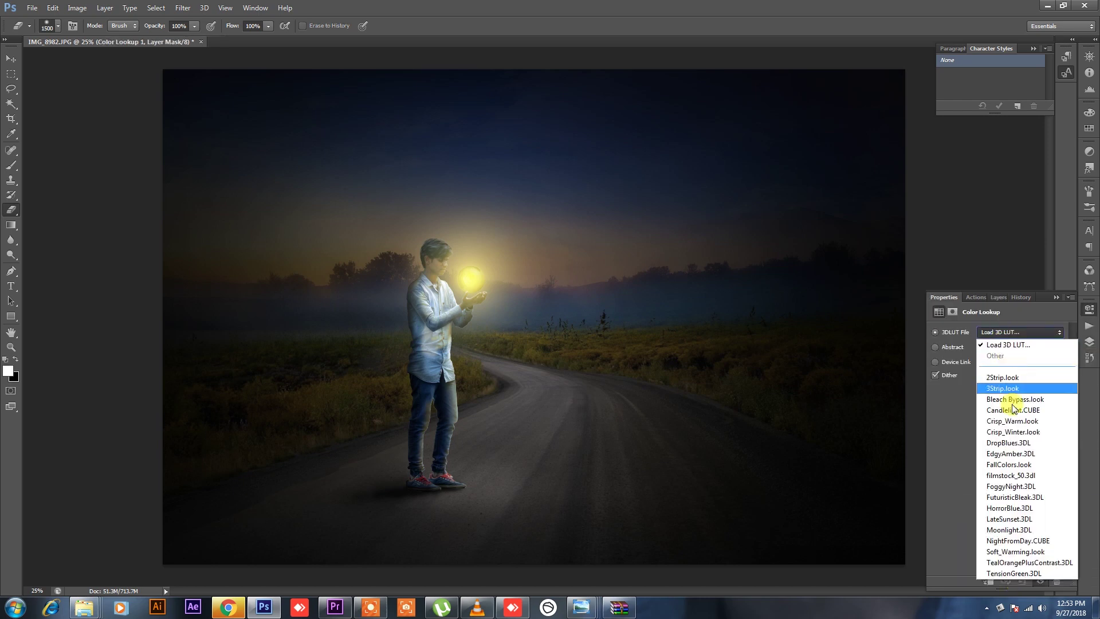
left_click(1019, 486)
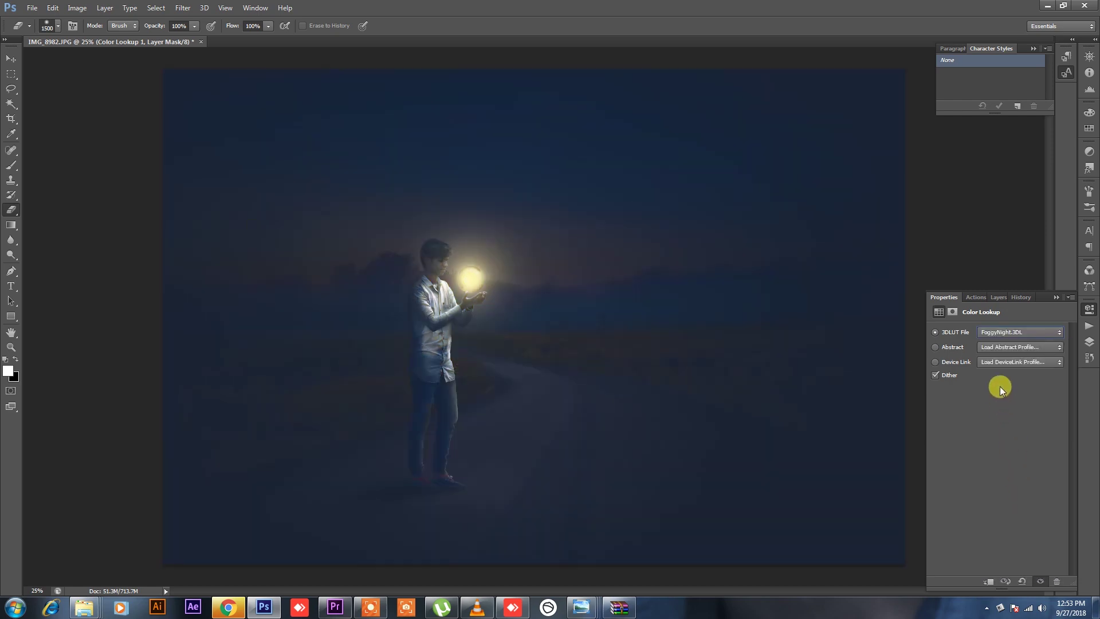
left_click(998, 297)
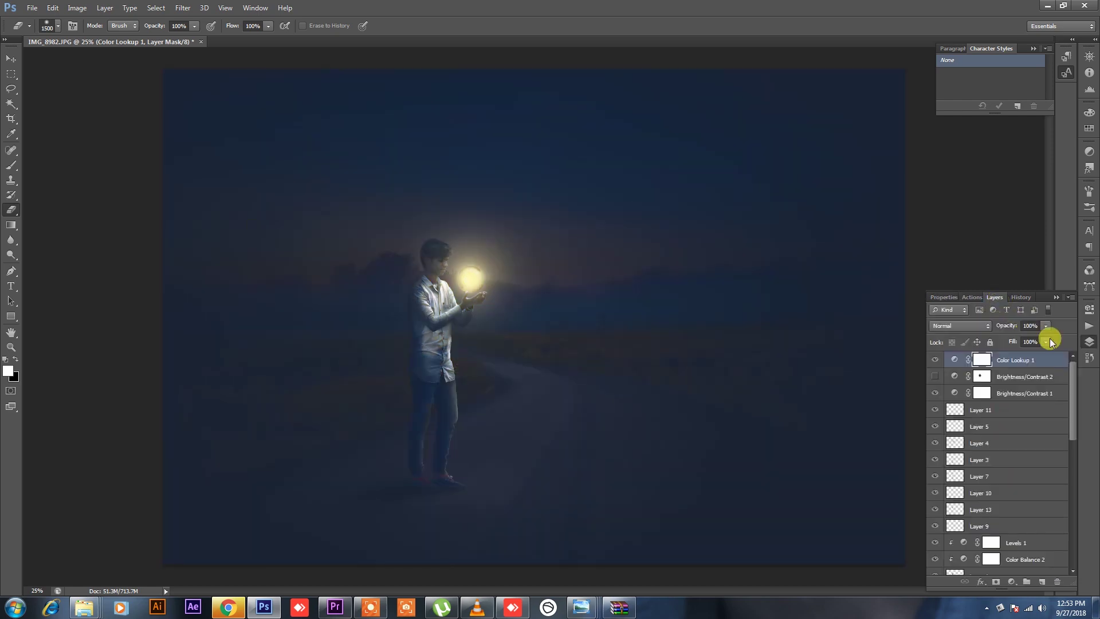
left_click_drag(1016, 339, 999, 338)
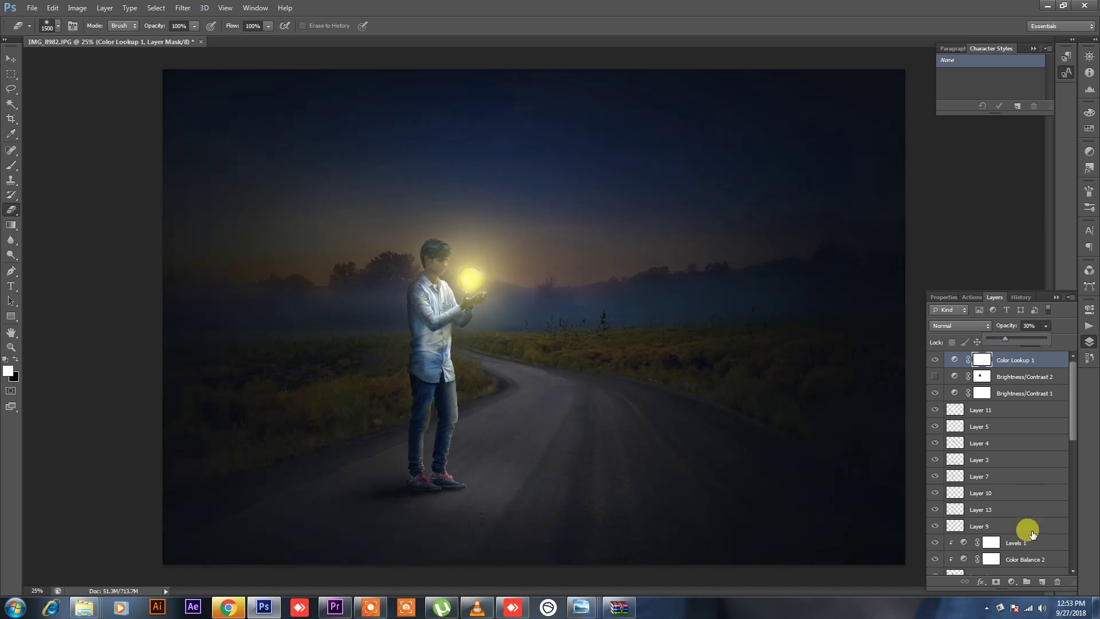
Step: Add a second Color Lookup layer with the HorrorBlue preset
left_click(1012, 582)
left_click(1013, 507)
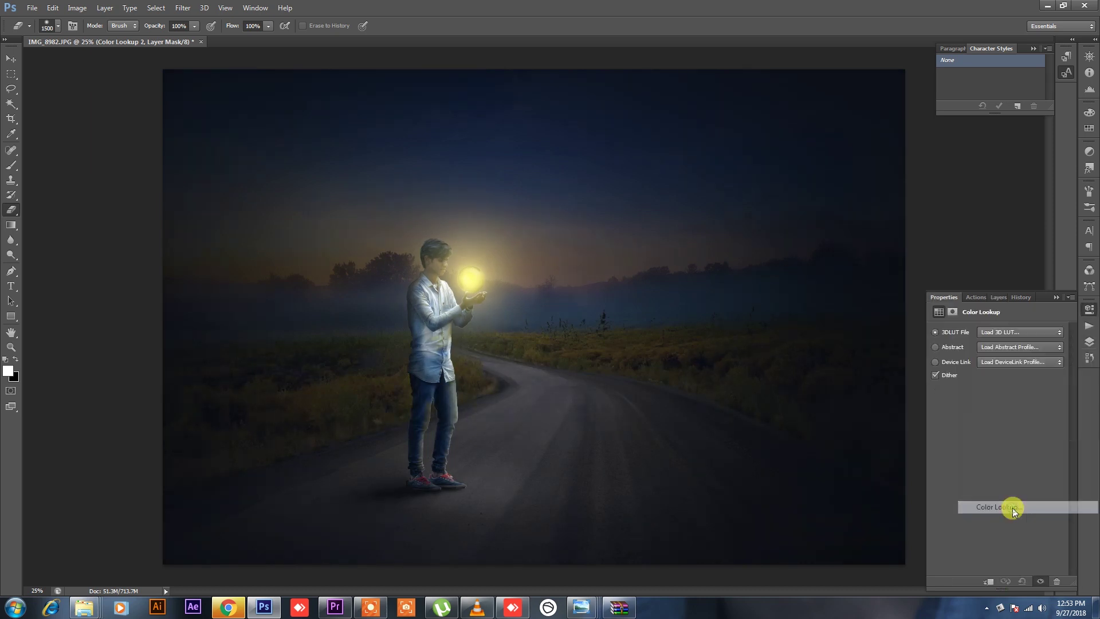
left_click(1009, 333)
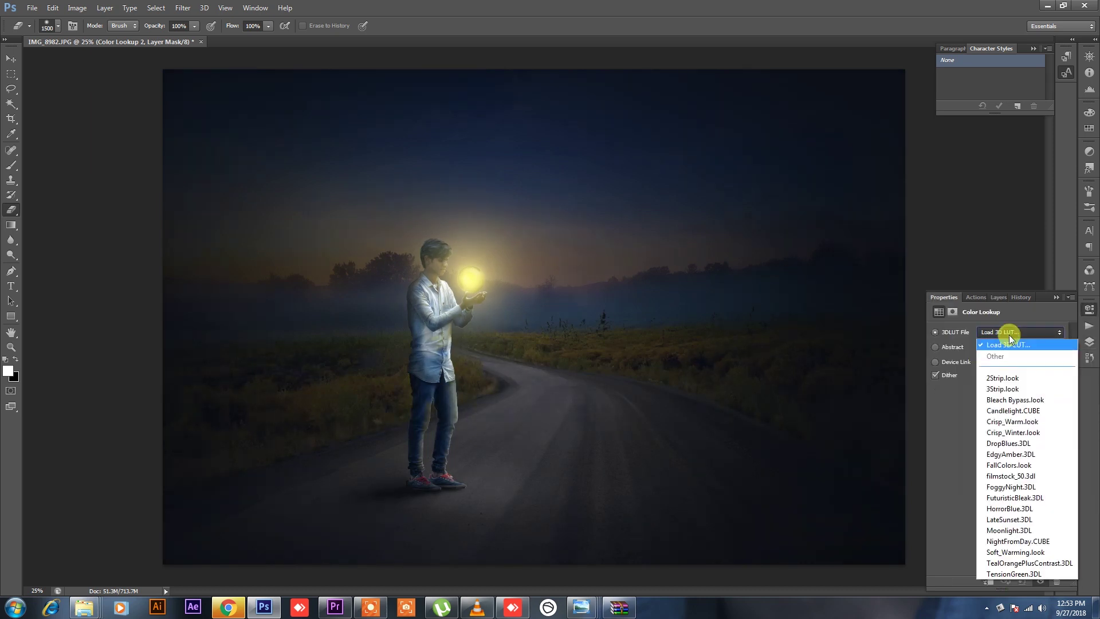
left_click(1018, 498)
scroll(1003, 338, "up", 1)
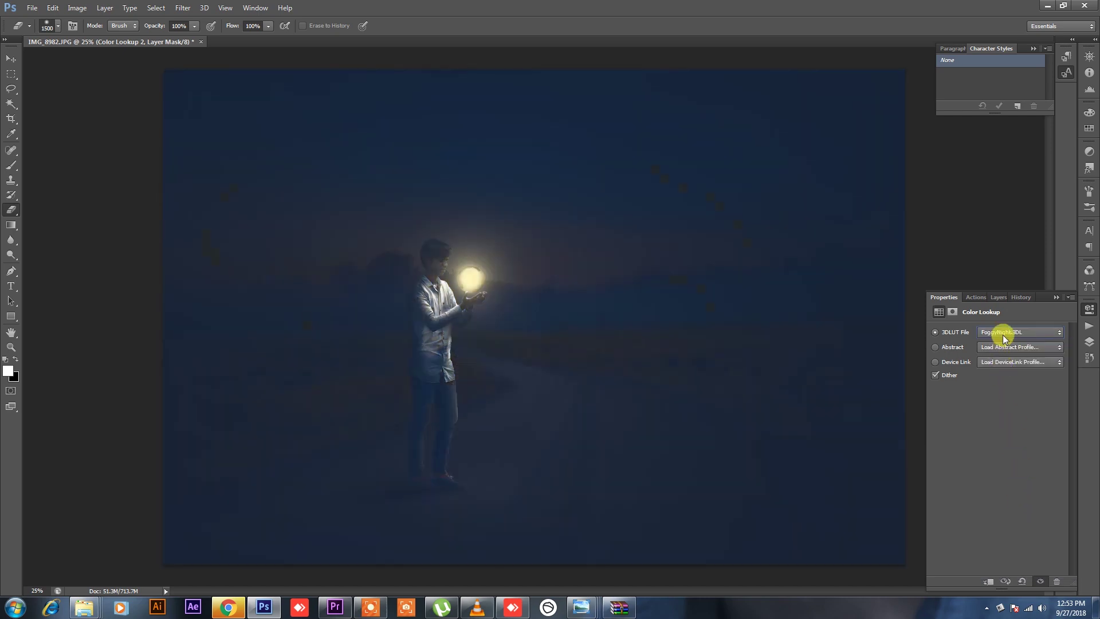
scroll(1003, 338, "down", 1)
scroll(1002, 338, "down", 1)
scroll(1003, 338, "down", 1)
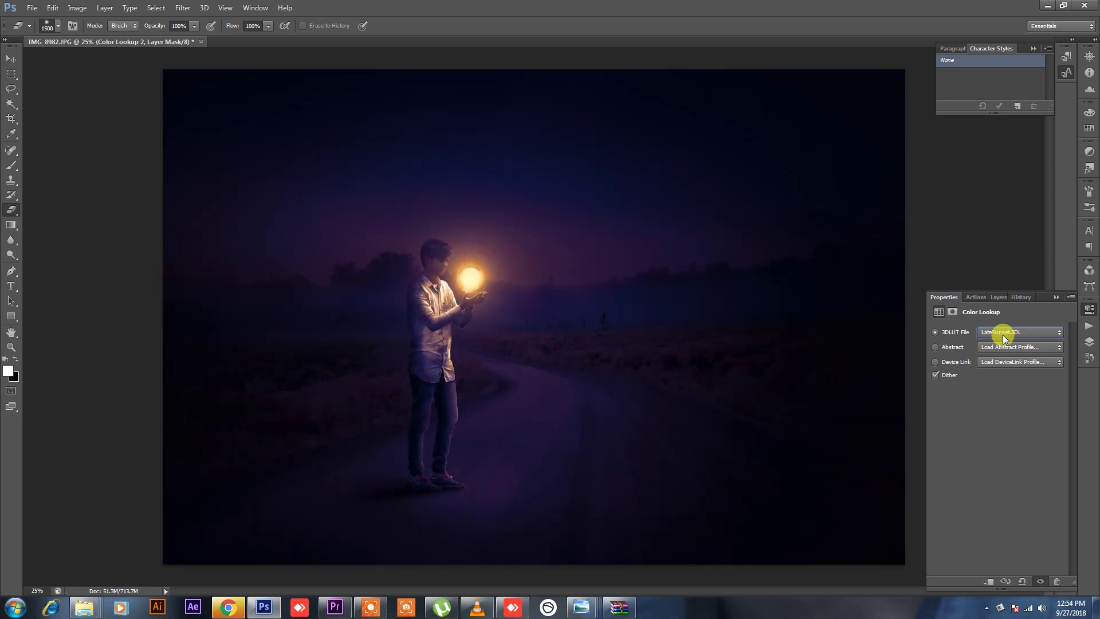
scroll(1003, 338, "up", 1)
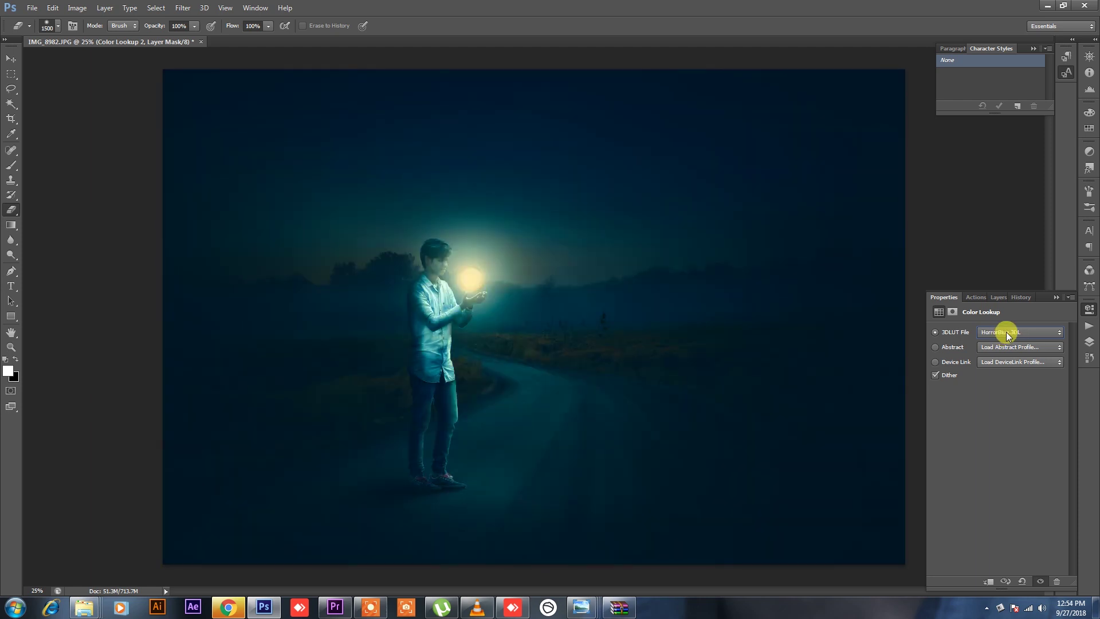
Step: Blend the second lookup layer in Screen mode at 29% opacity
left_click(996, 297)
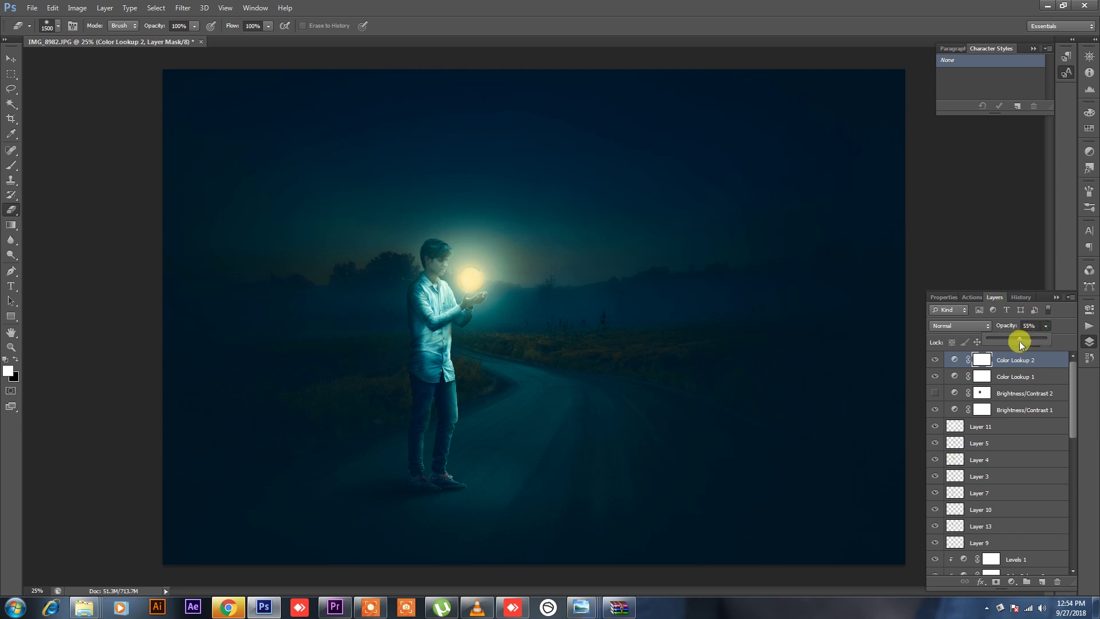
left_click_drag(1020, 342, 977, 333)
left_click(974, 326)
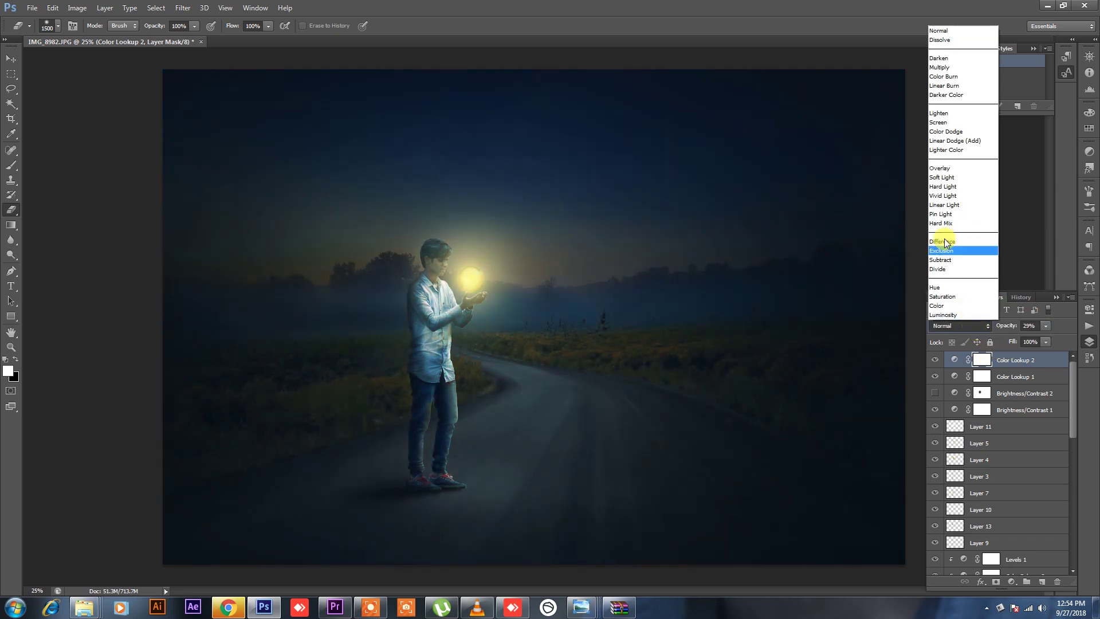
left_click(938, 122)
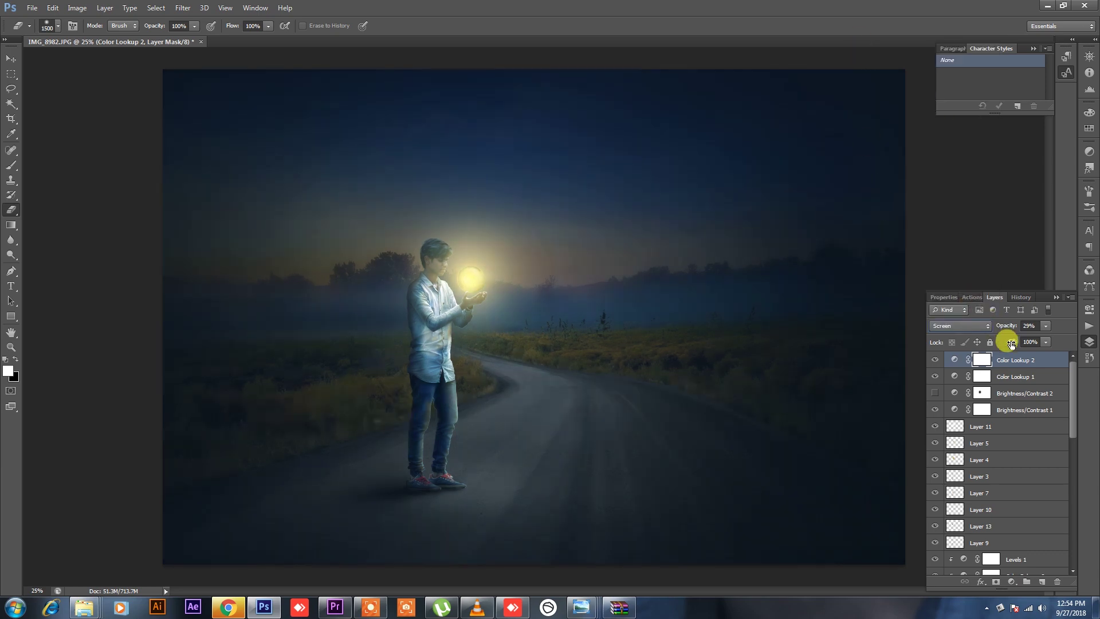
Step: Add a third Color Lookup layer using the filmstock_50.3dl look
left_click(1011, 581)
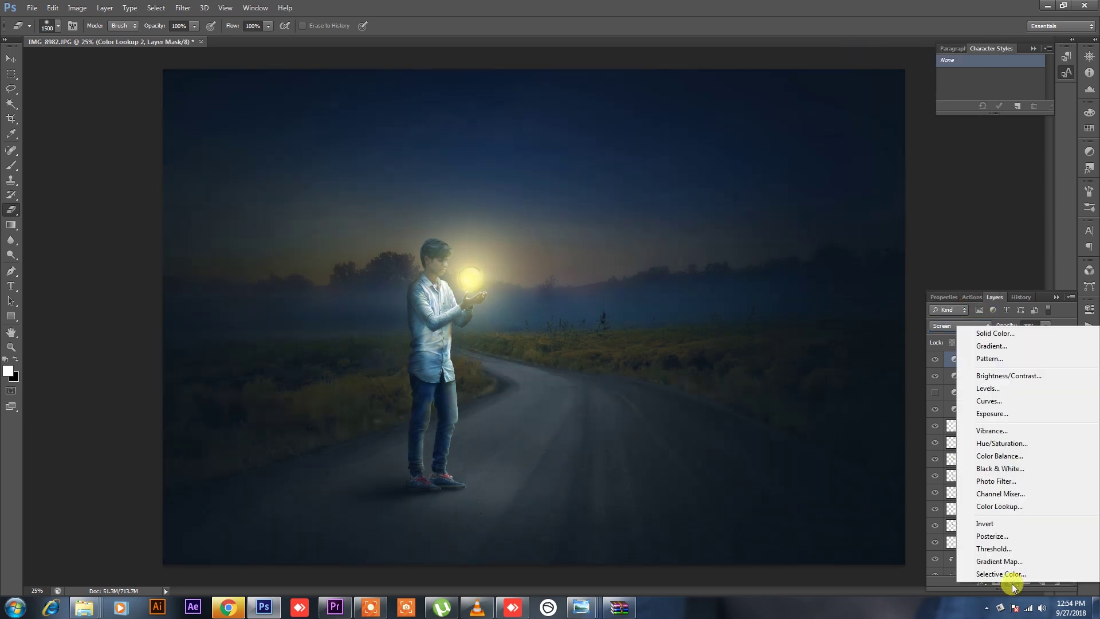
left_click(1003, 506)
left_click(1020, 332)
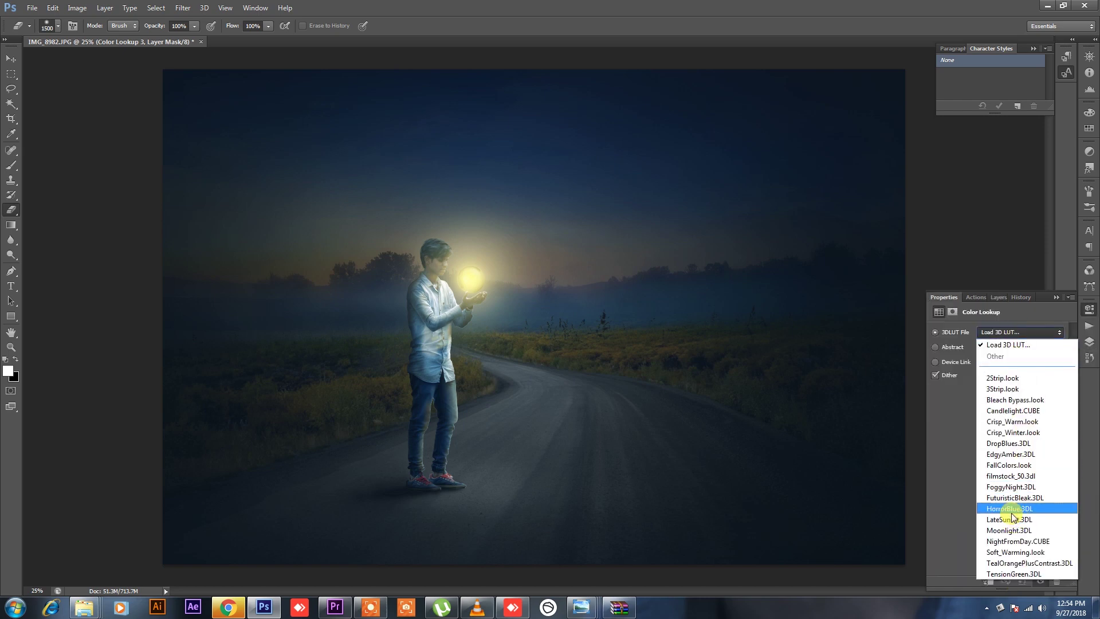
left_click(1011, 509)
key("Up")
key("Up")
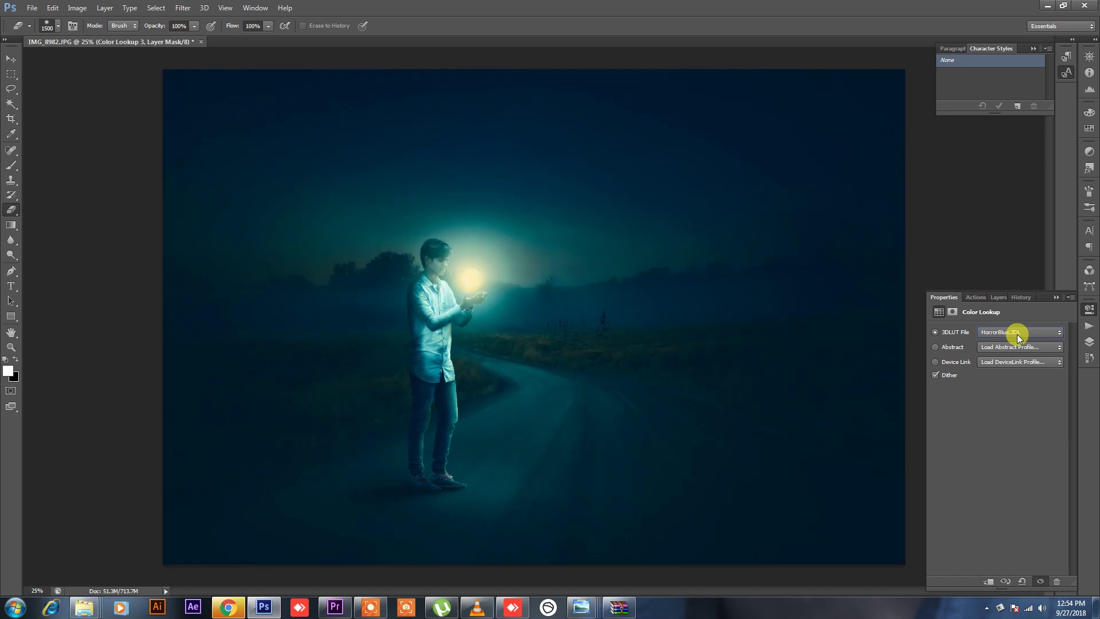
key("Up")
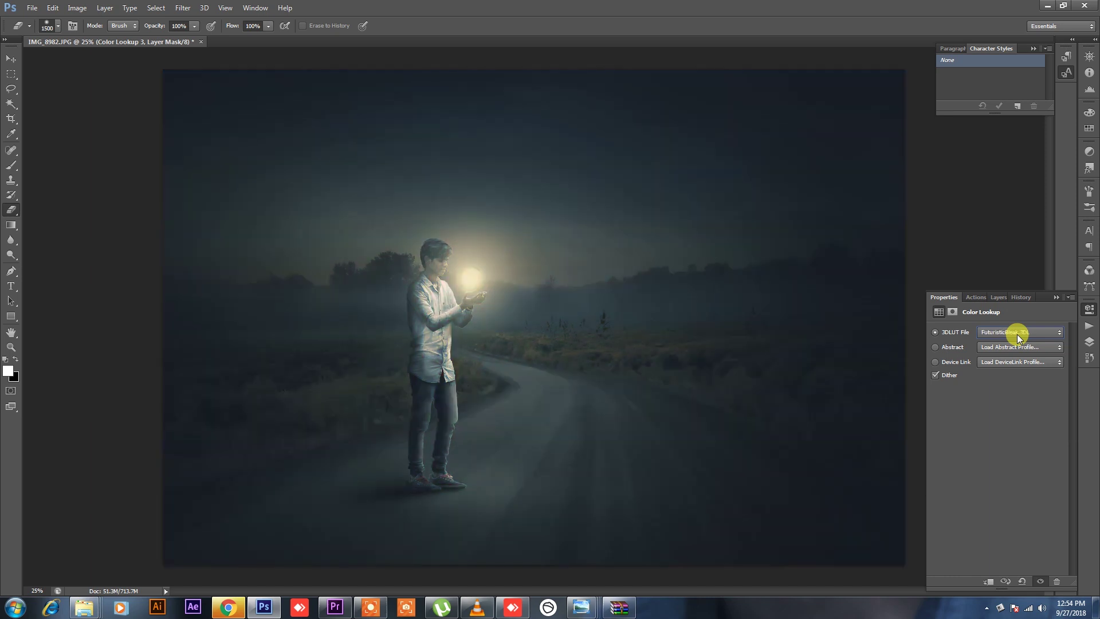
key("Up")
key("Up")
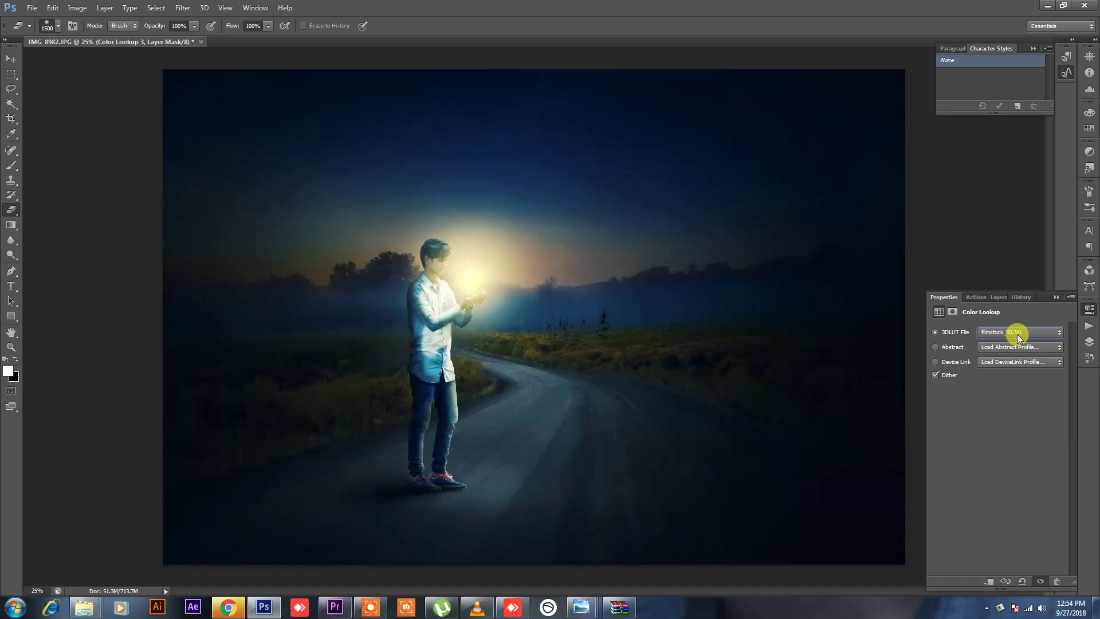
key("Up")
key("Down")
Step: Lower the third Color Lookup layer to about 10% opacity
left_click(1004, 297)
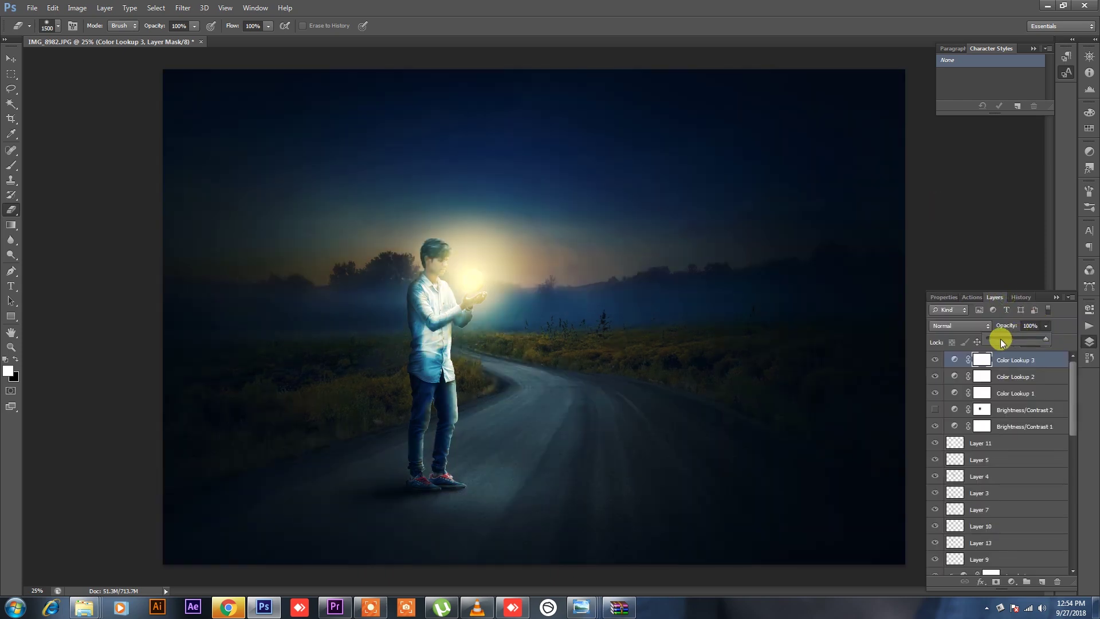
left_click(1000, 339)
left_click_drag(988, 343, 1009, 342)
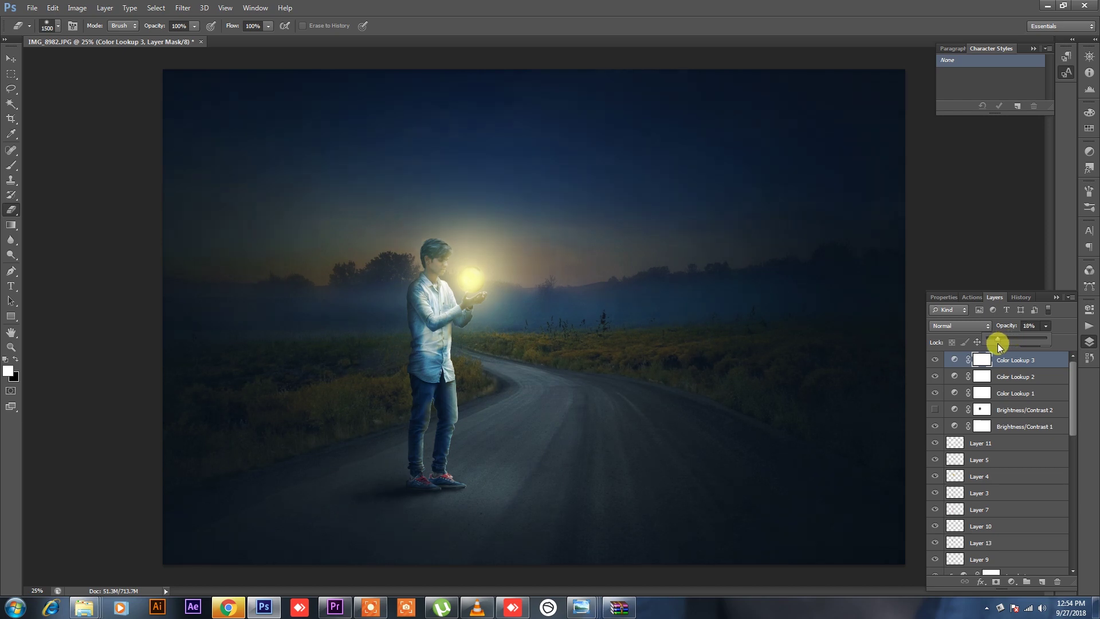
left_click(1014, 582)
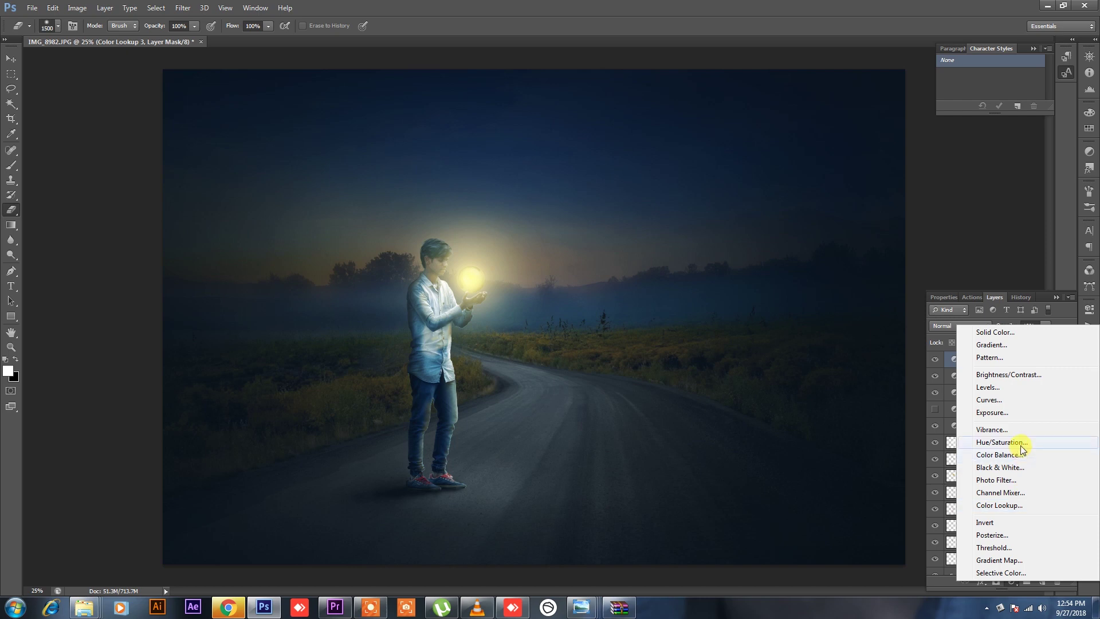
Step: Add a Vibrance layer with vibrance -32 and saturation -20
left_click(1015, 429)
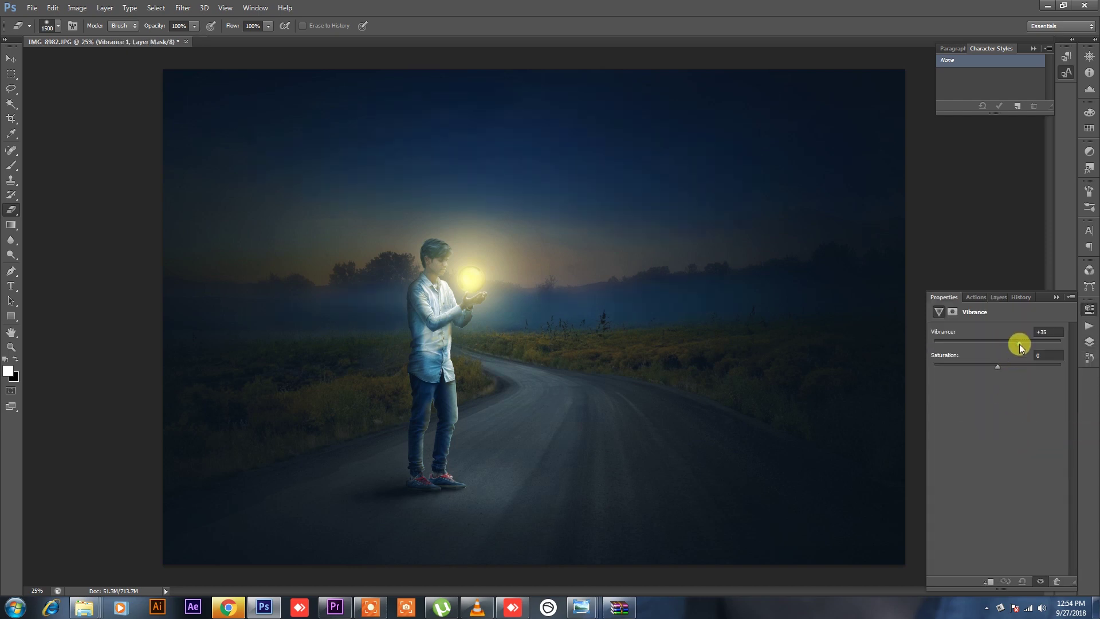
mouse_move(1019, 343)
left_mouse_down()
mouse_move(969, 359)
mouse_move(978, 358)
mouse_move(971, 370)
mouse_move(1043, 372)
mouse_move(995, 384)
left_mouse_up()
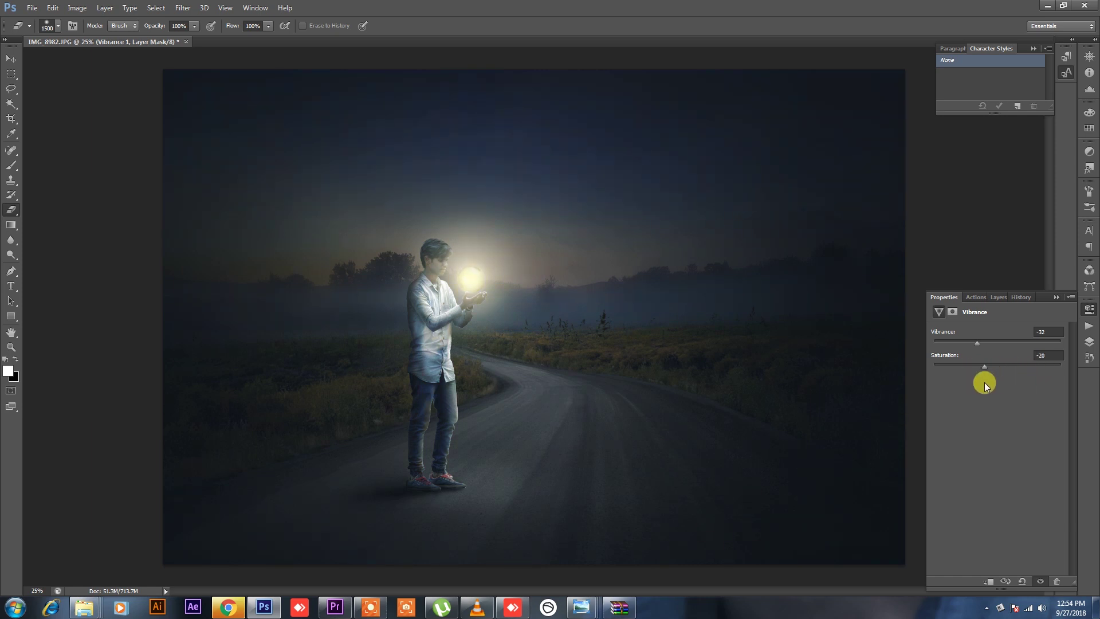
left_click(1002, 300)
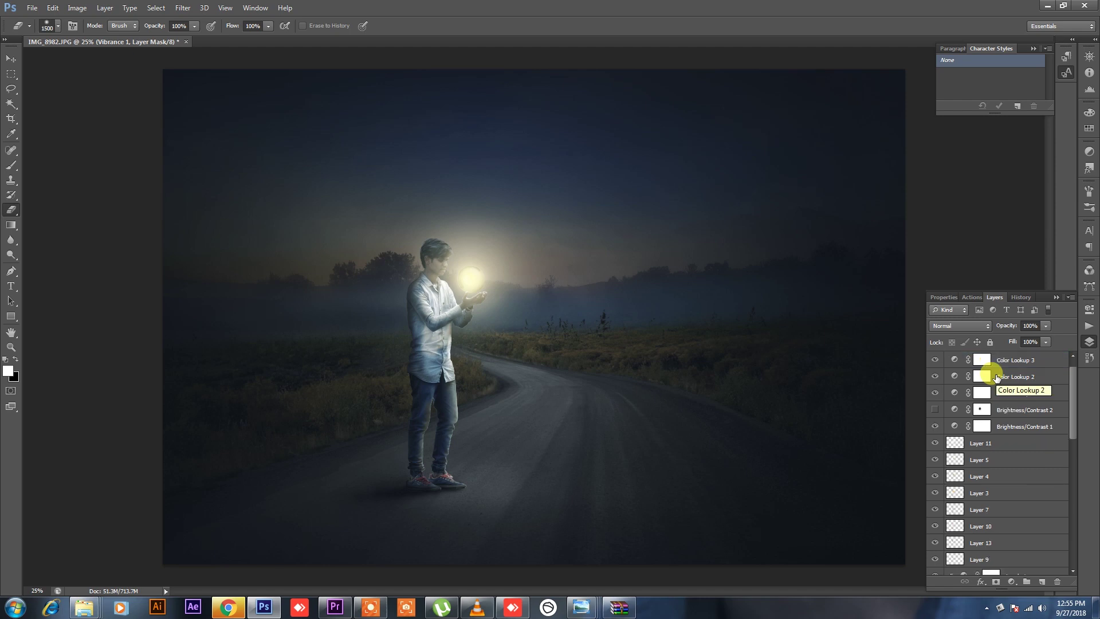
scroll(997, 384, "down", 3)
scroll(997, 387, "up", 3)
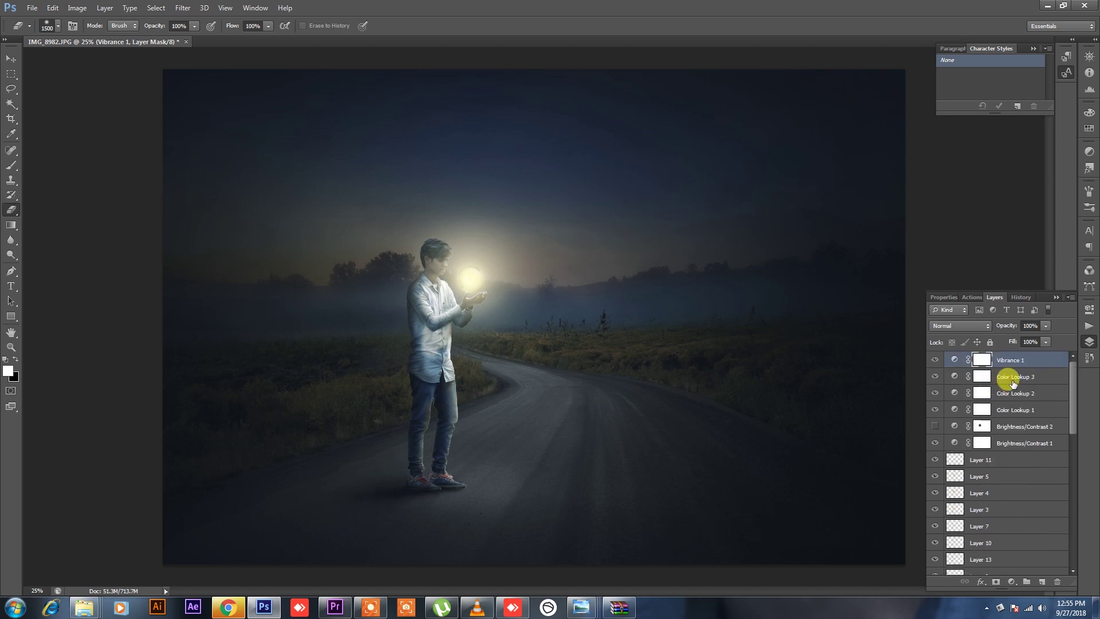
left_click(1000, 393, "shift")
Step: Group the Color Lookup and Vibrance grading layers into Group 1
left_click(1016, 410, "shift")
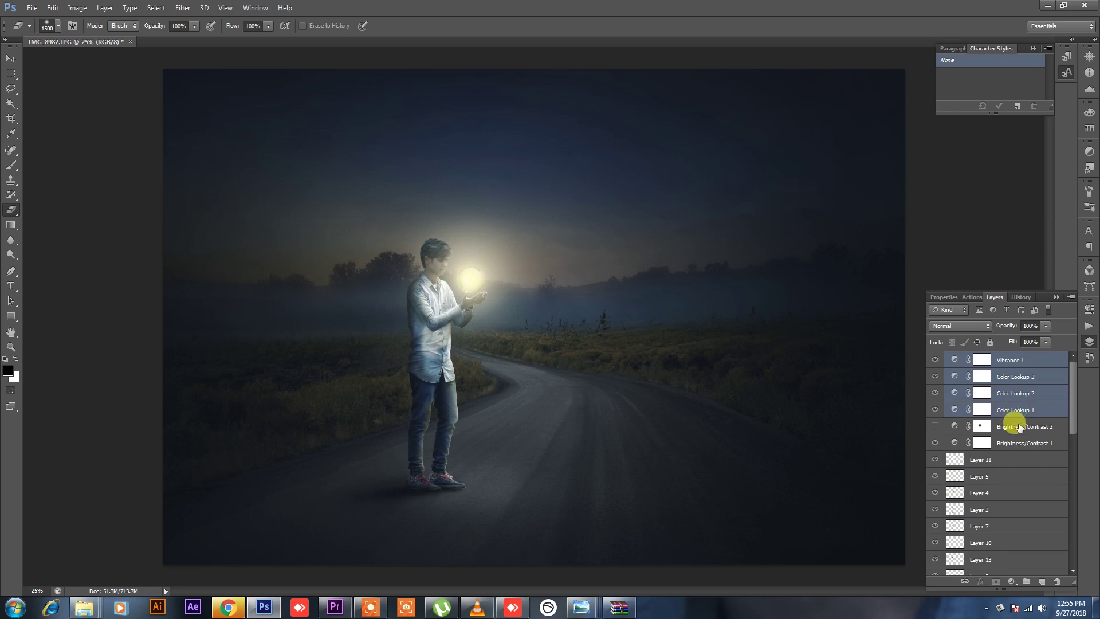
left_click(1026, 581)
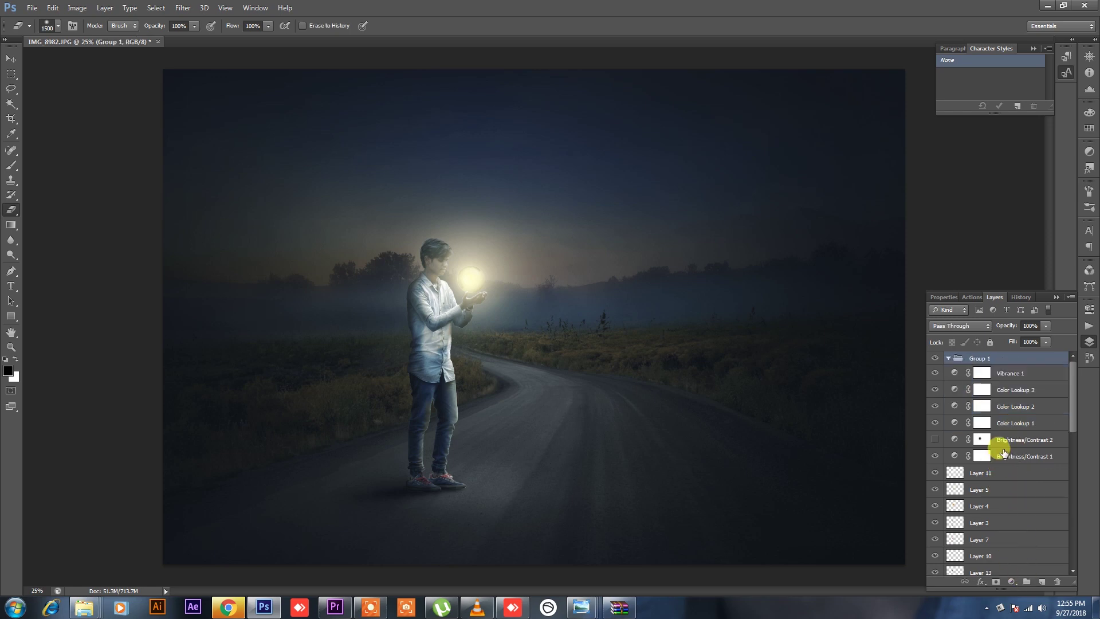
scroll(1004, 452, "down", 1)
scroll(1003, 450, "down", 2)
Step: Add empty Layer 14 above Layer 11 and select the Brush tool
left_click(1003, 407)
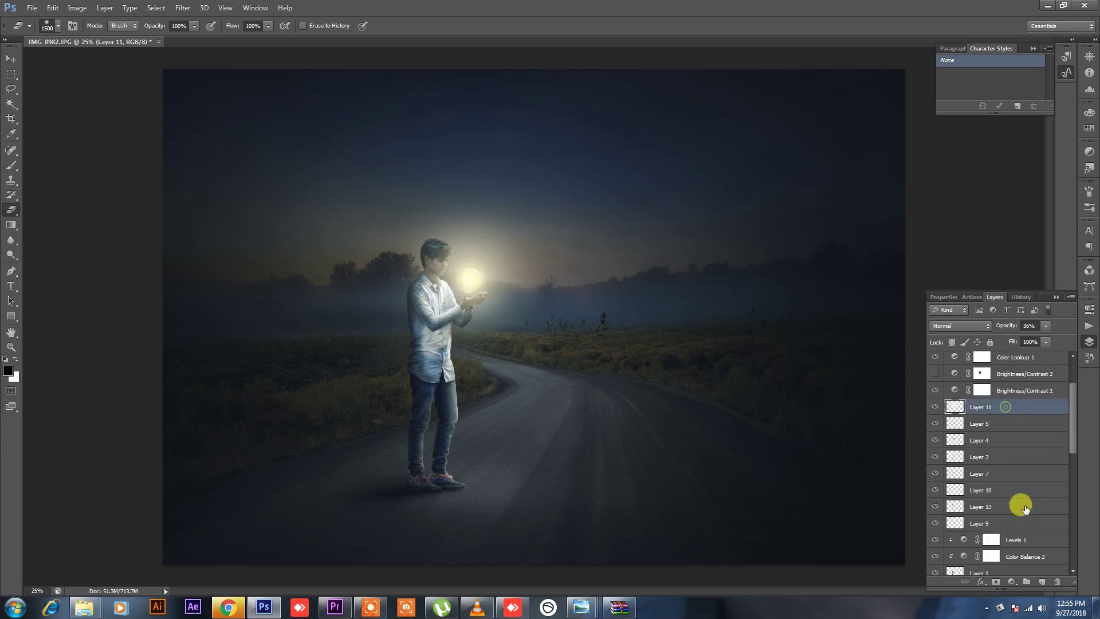
left_click(1042, 581)
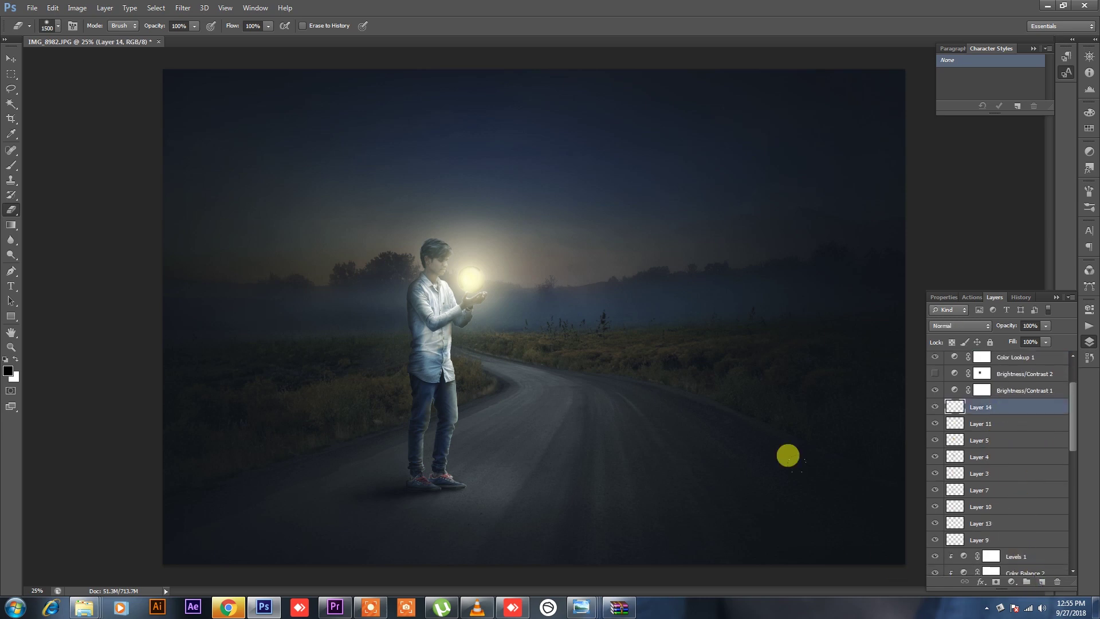
left_click(20, 165)
left_click(84, 166)
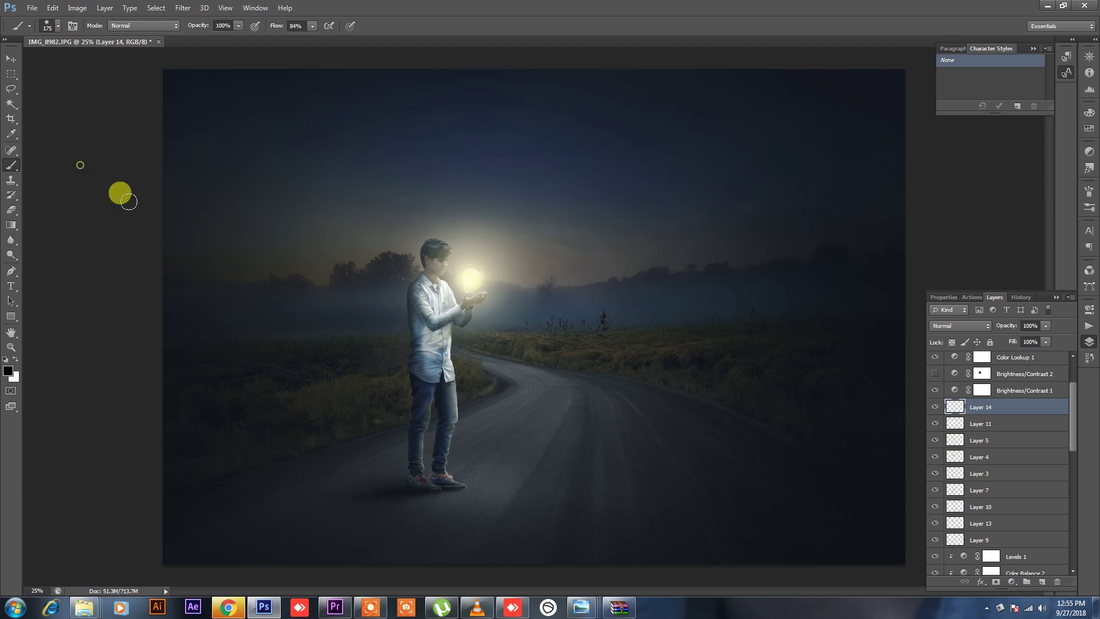
Step: Browse the round brush tips in the Brush panel
left_click(1089, 191)
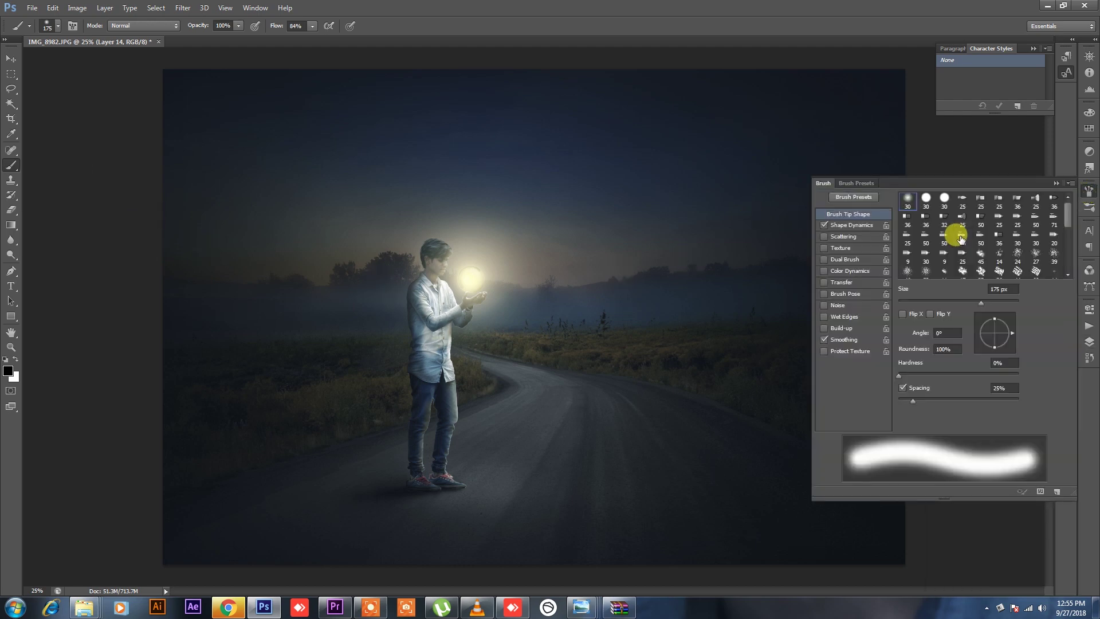
scroll(947, 246, "down", 2)
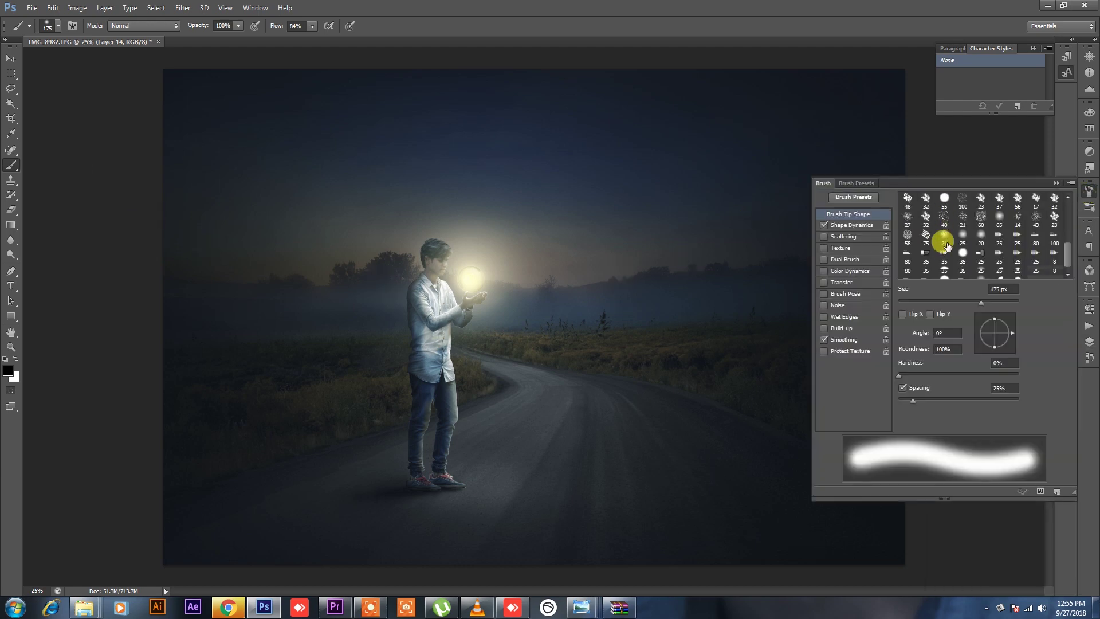
scroll(947, 246, "up", 1)
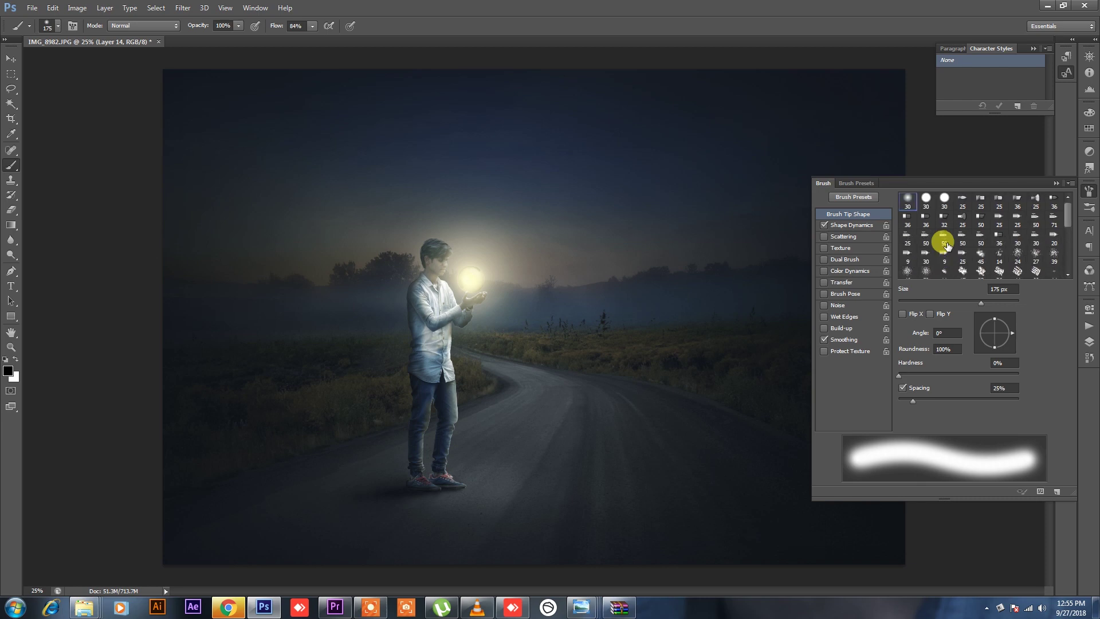
scroll(947, 245, "down", 2)
scroll(947, 246, "down", 2)
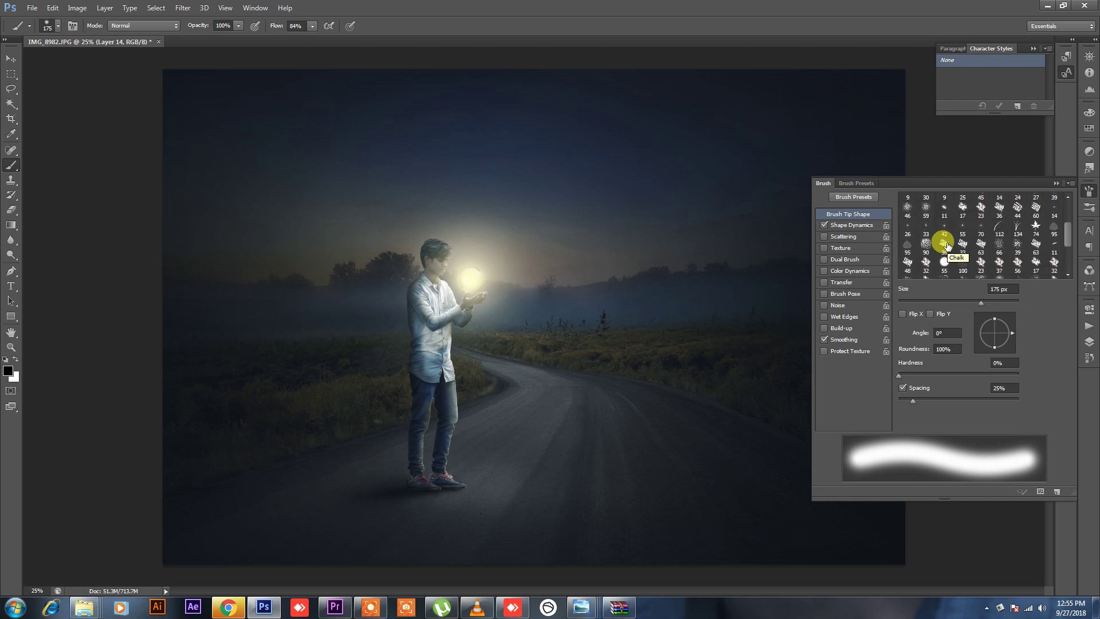
scroll(947, 246, "up", 1)
scroll(947, 245, "up", 1)
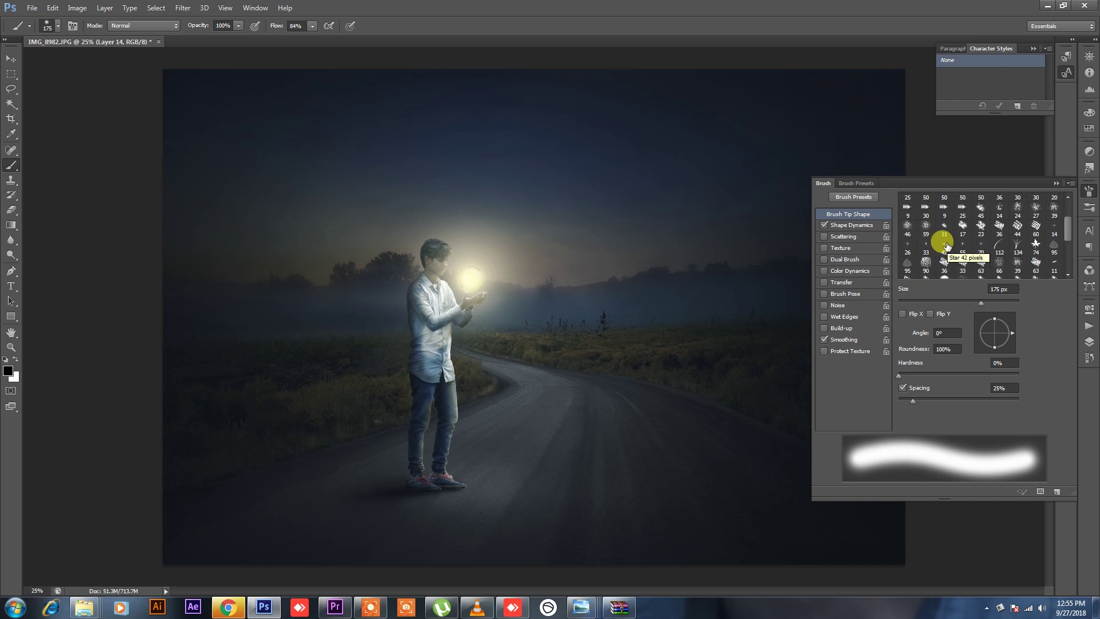
left_click(906, 241)
left_click(926, 245)
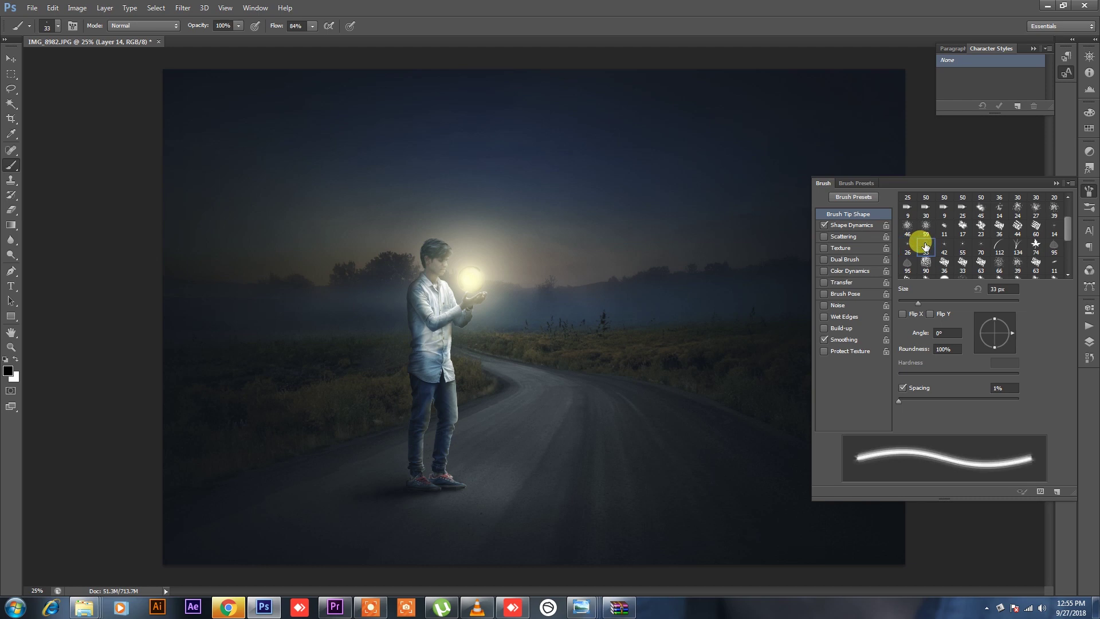
Step: Choose the 66 px dry brush tip and save it as 'Dry Brush Tip Light Flow'
scroll(919, 243, "down", 3)
left_click(920, 243)
left_click(960, 243)
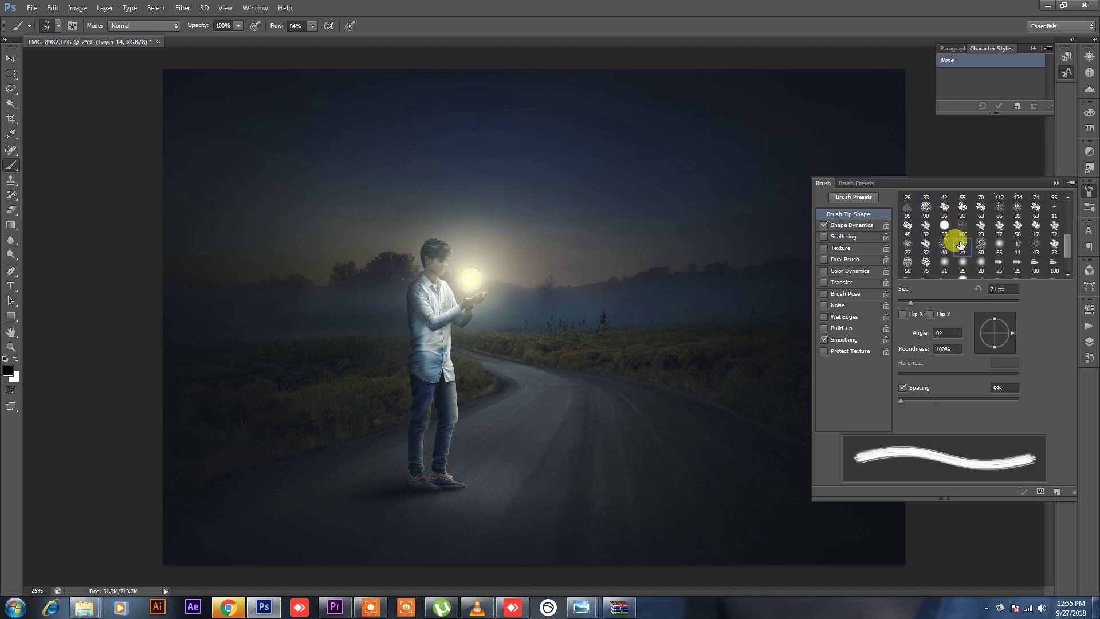
left_click(974, 252)
scroll(977, 268, "down", 2)
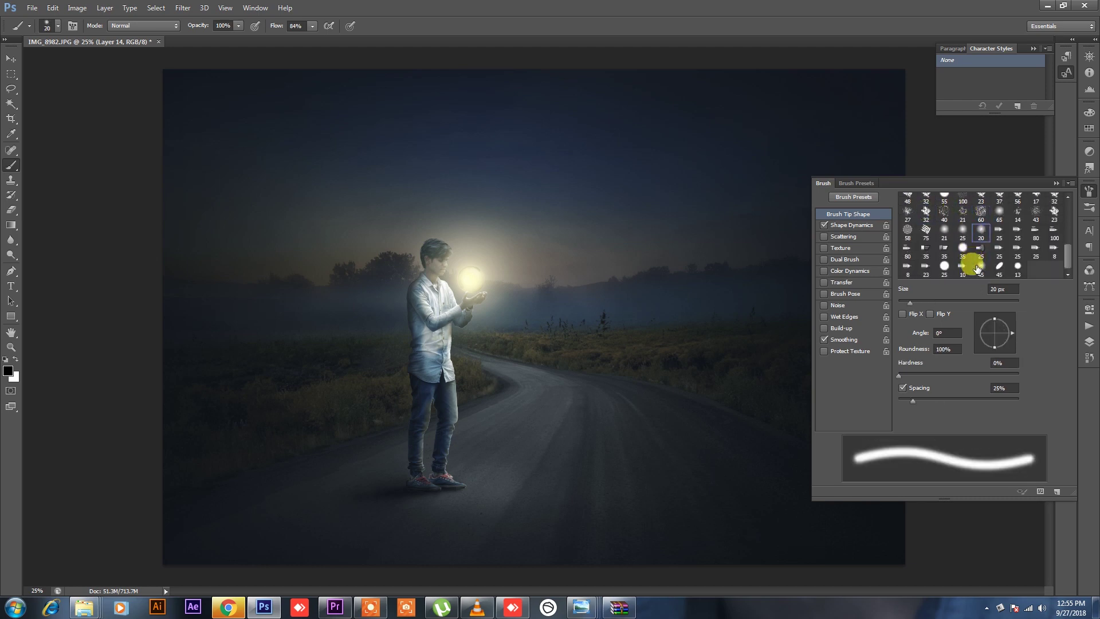
left_click(963, 250)
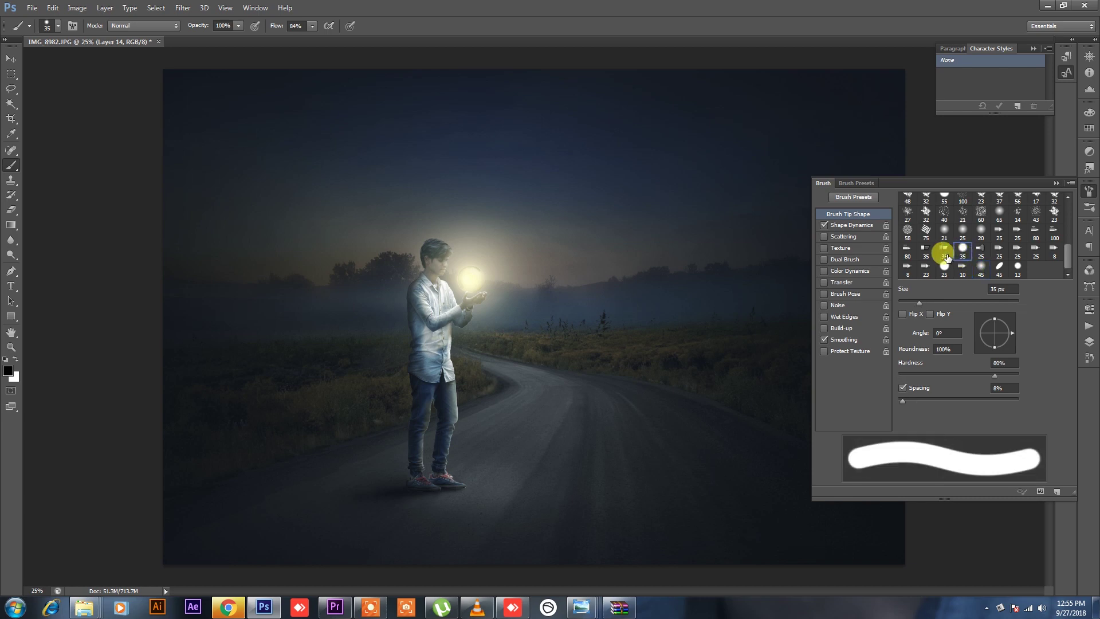
left_click(939, 255)
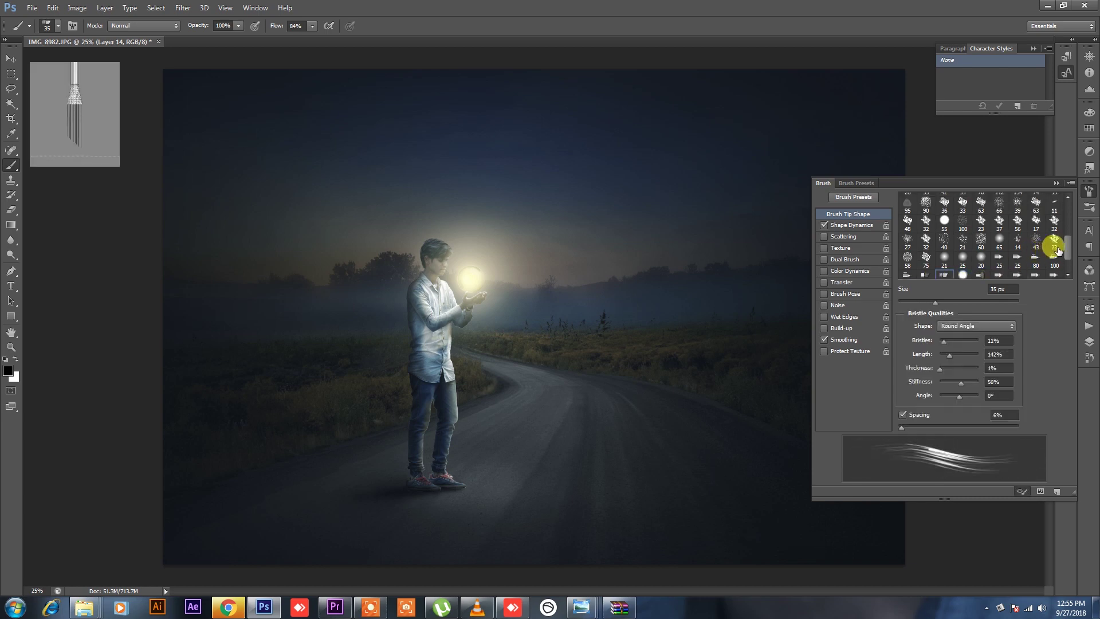
scroll(1069, 243, "up", 3)
scroll(1070, 244, "up", 1)
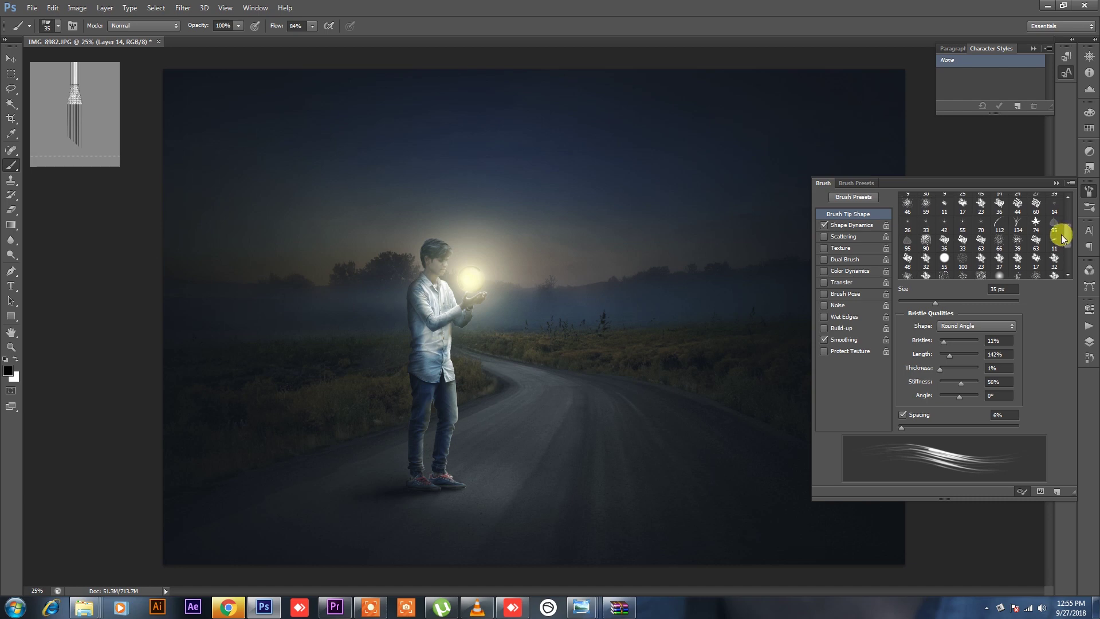
double_click(999, 240)
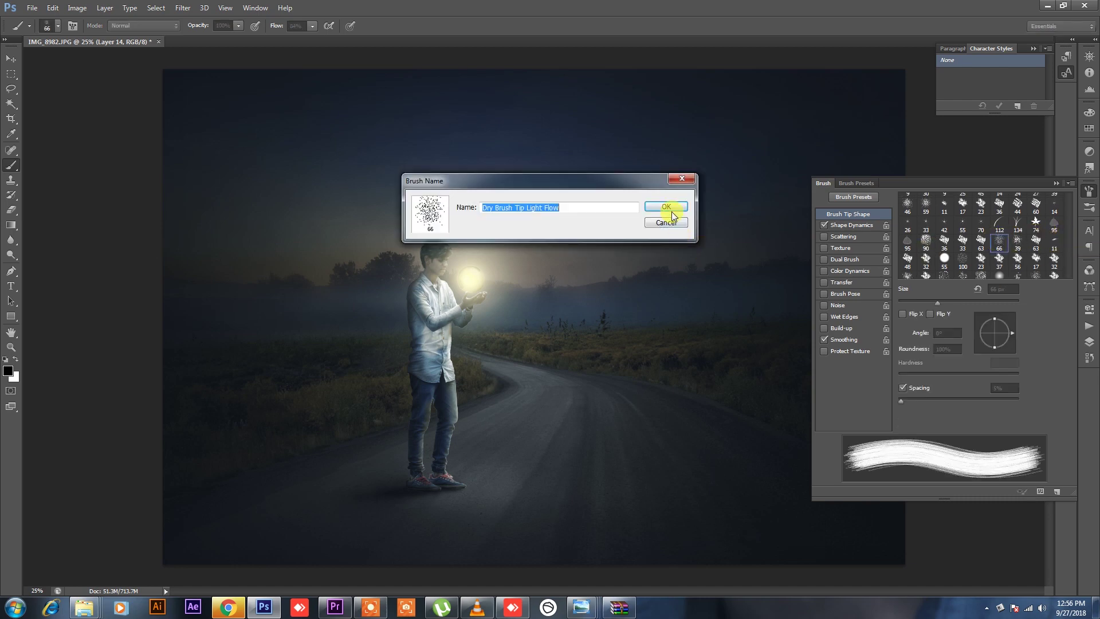
left_click(673, 214)
Step: Add empty Layer 15 above Layer 10 and enlarge the brush to 300 px, undoing a test stroke
left_click(1056, 183)
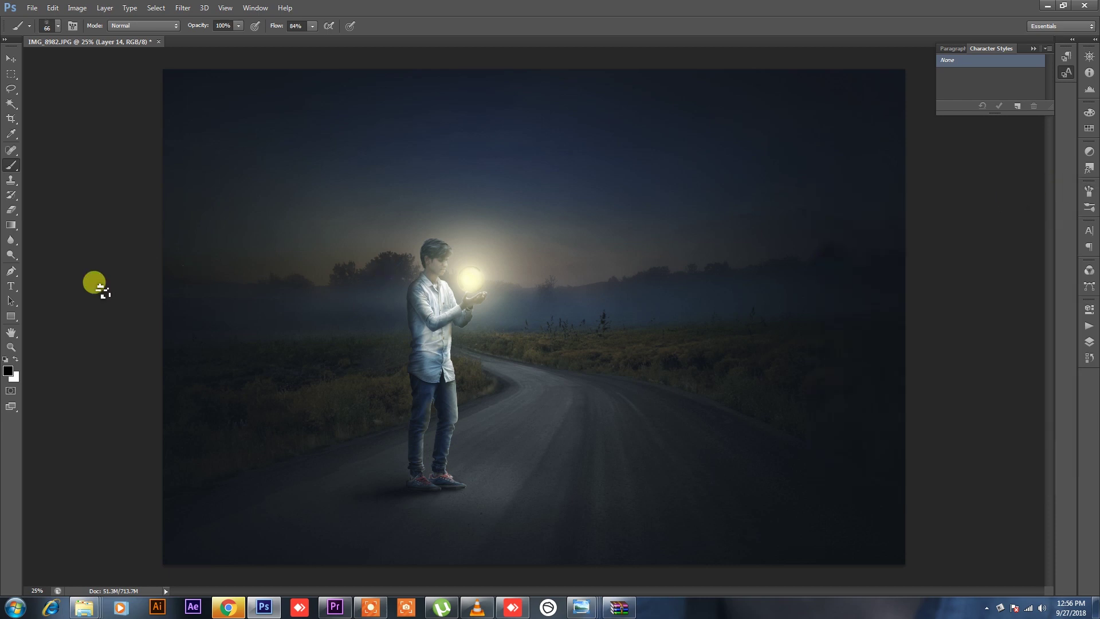
left_click(1089, 310)
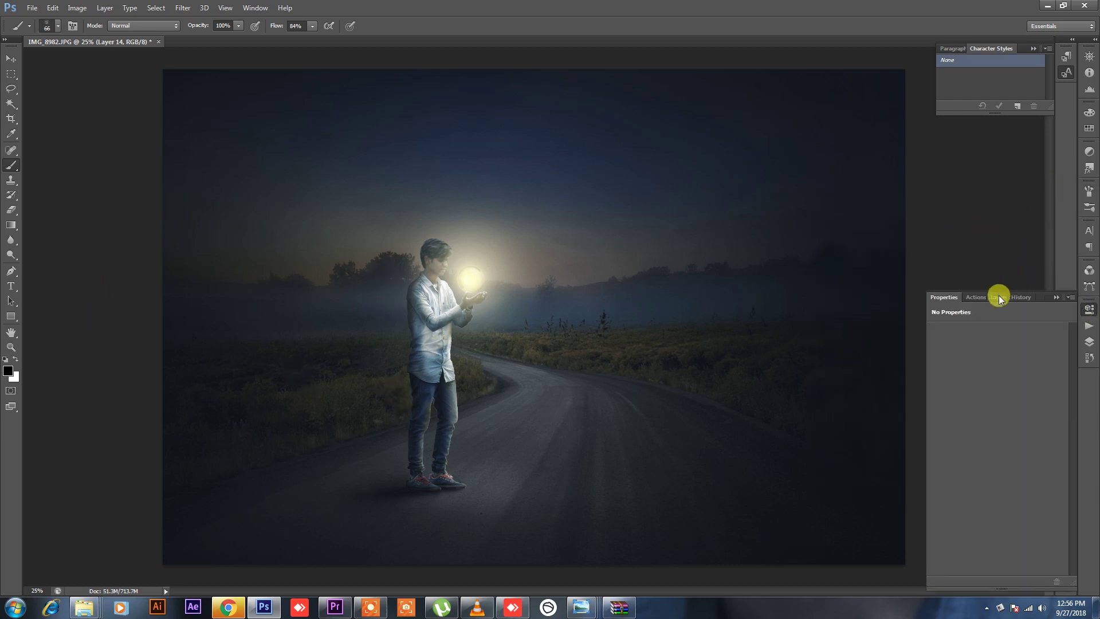
left_click(999, 298)
scroll(982, 455, "down", 3)
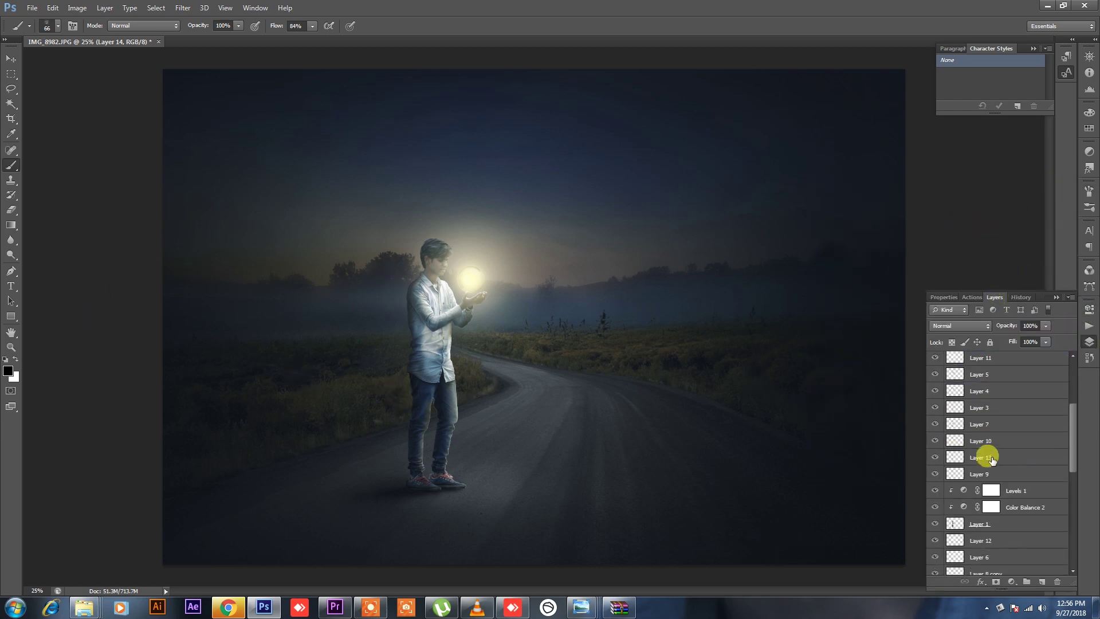
left_click(982, 441)
left_click(1042, 582)
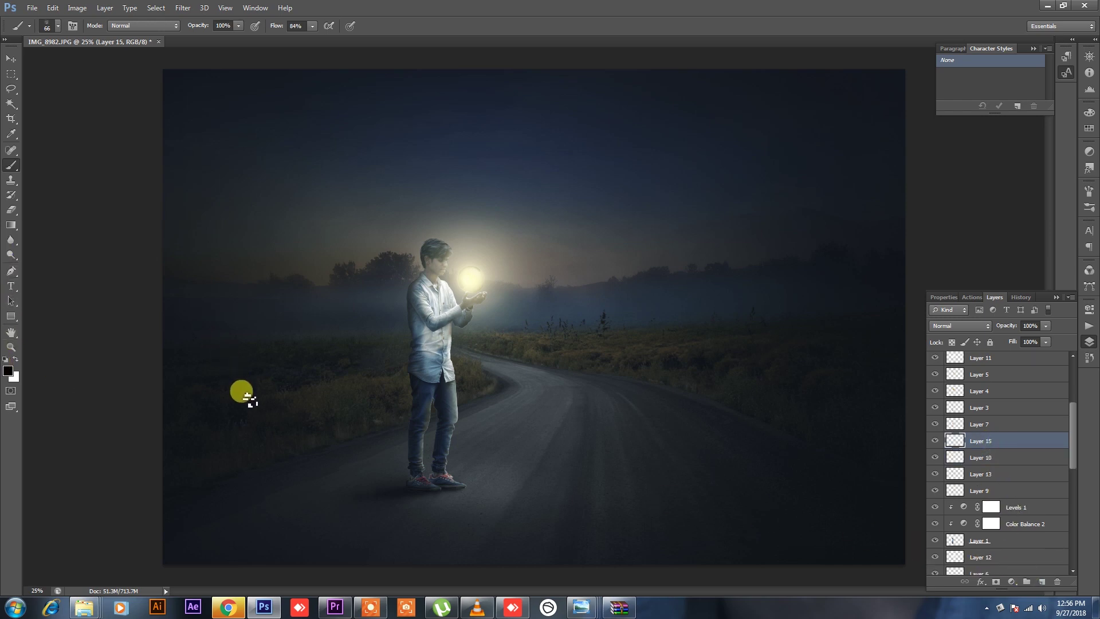
key("bracketright")
key("bracketright")
key("bracketright")
left_click_drag(247, 438, 410, 393)
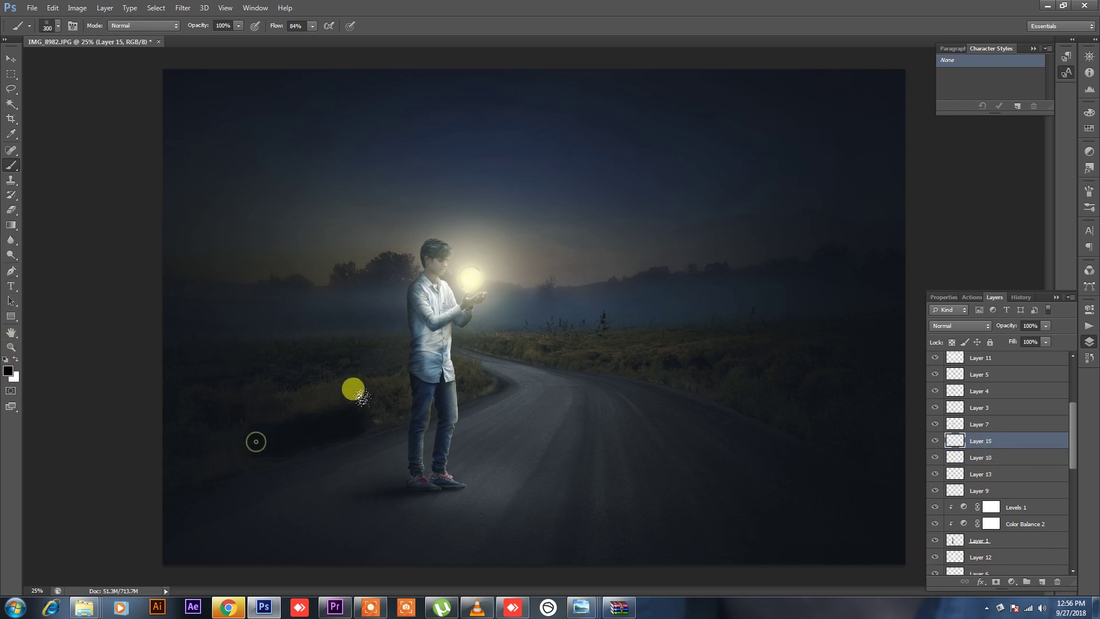
key("ctrl+z")
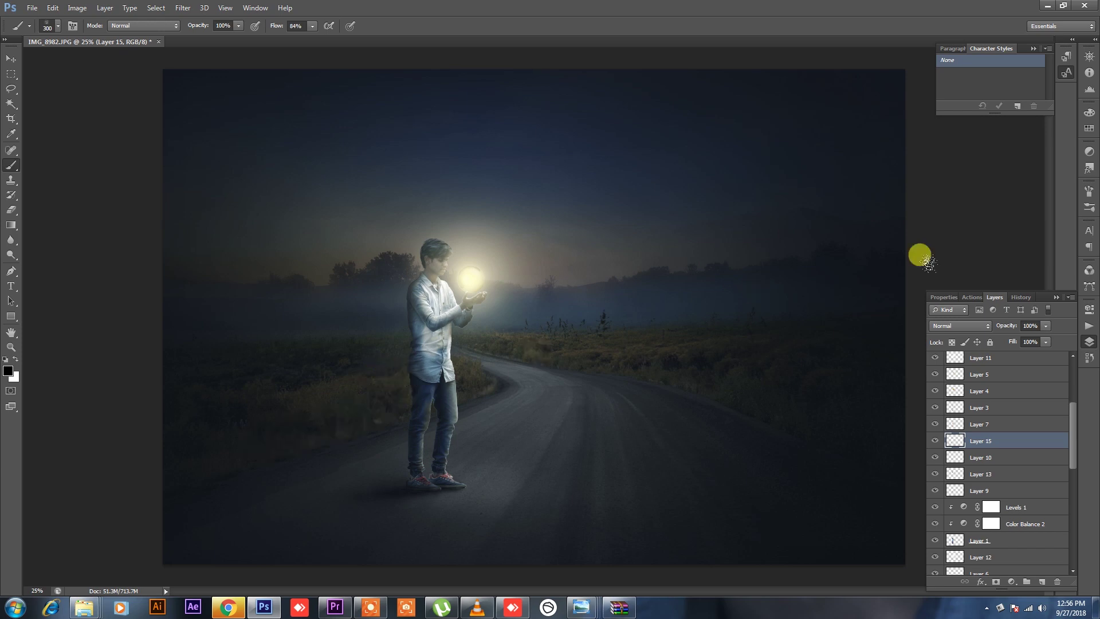
Step: Give the brush Shape Dynamics: 31% size jitter, 24% minimum diameter, slight angle jitter
left_click(1089, 191)
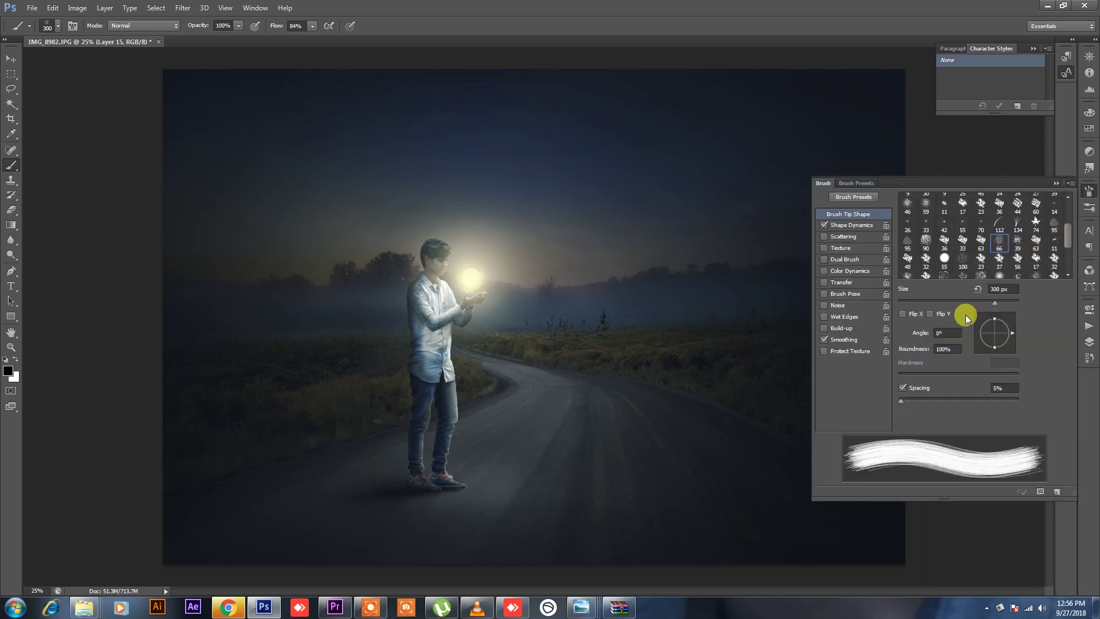
left_click(848, 225)
left_click_drag(899, 208, 934, 210)
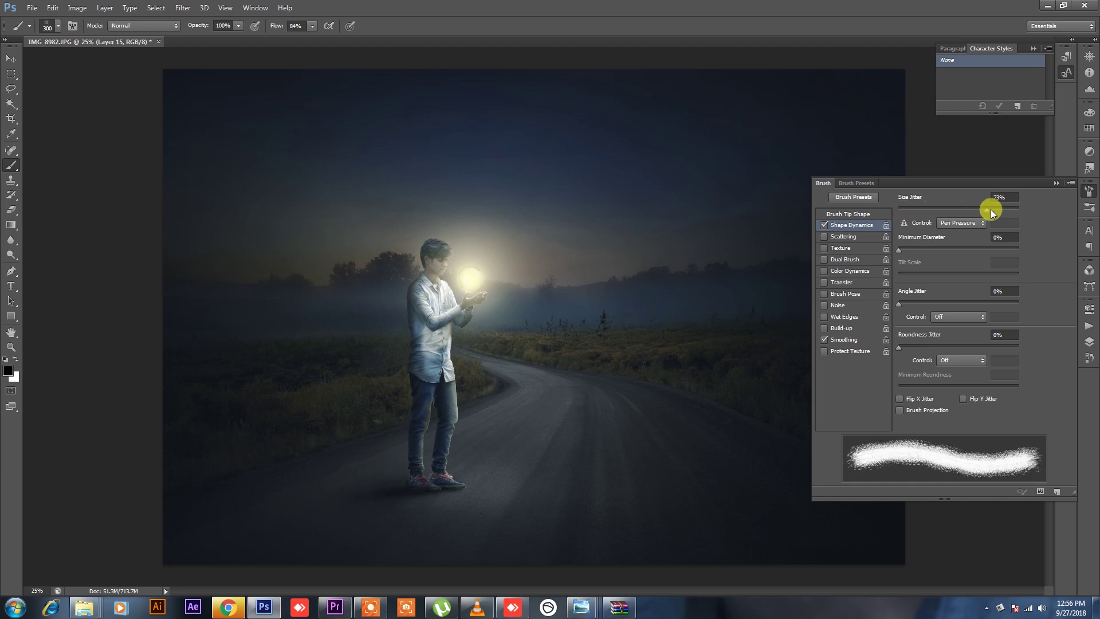
left_click_drag(900, 251, 928, 250)
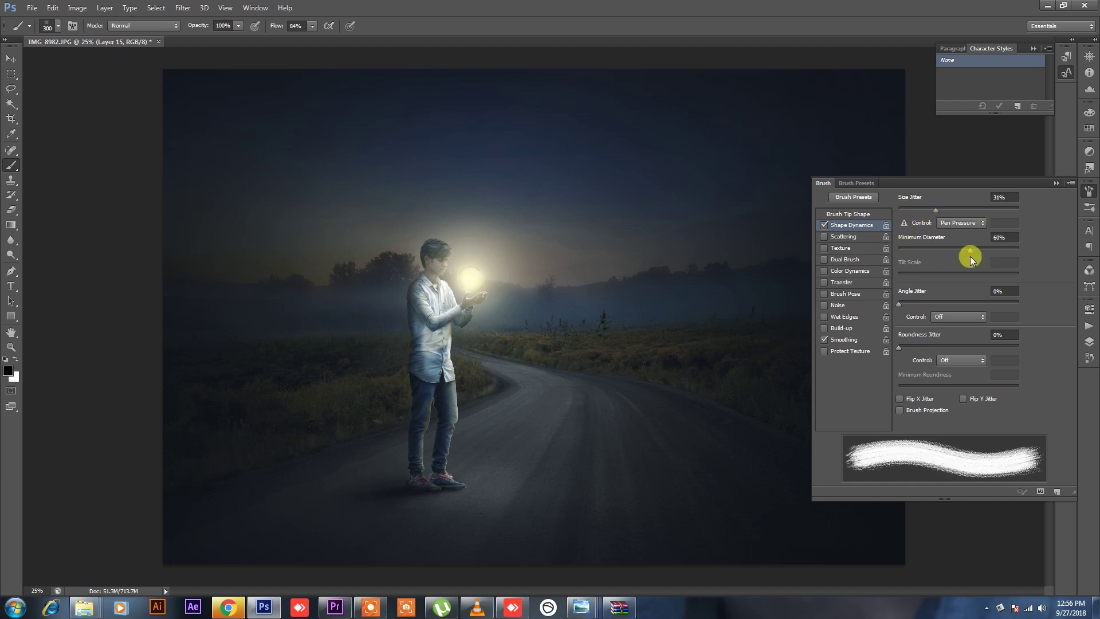
left_click_drag(899, 304, 908, 305)
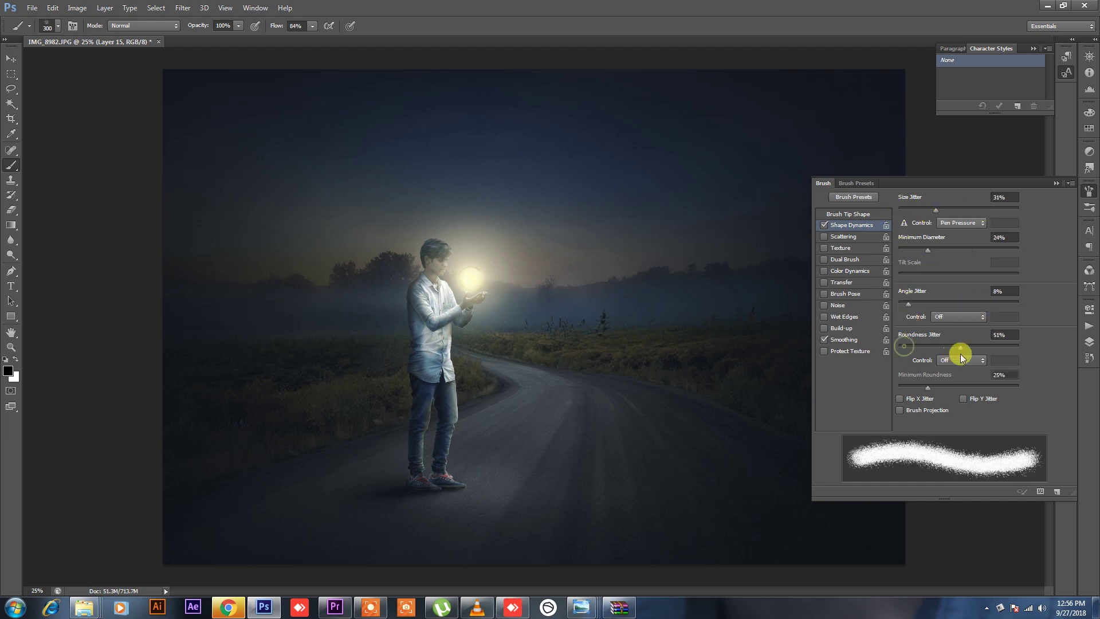
Step: Enable wide Scattering on both axes with count 1 and 22% count jitter
left_click(842, 236)
mouse_move(899, 252)
left_mouse_down()
mouse_move(921, 256)
mouse_move(897, 256)
left_mouse_up()
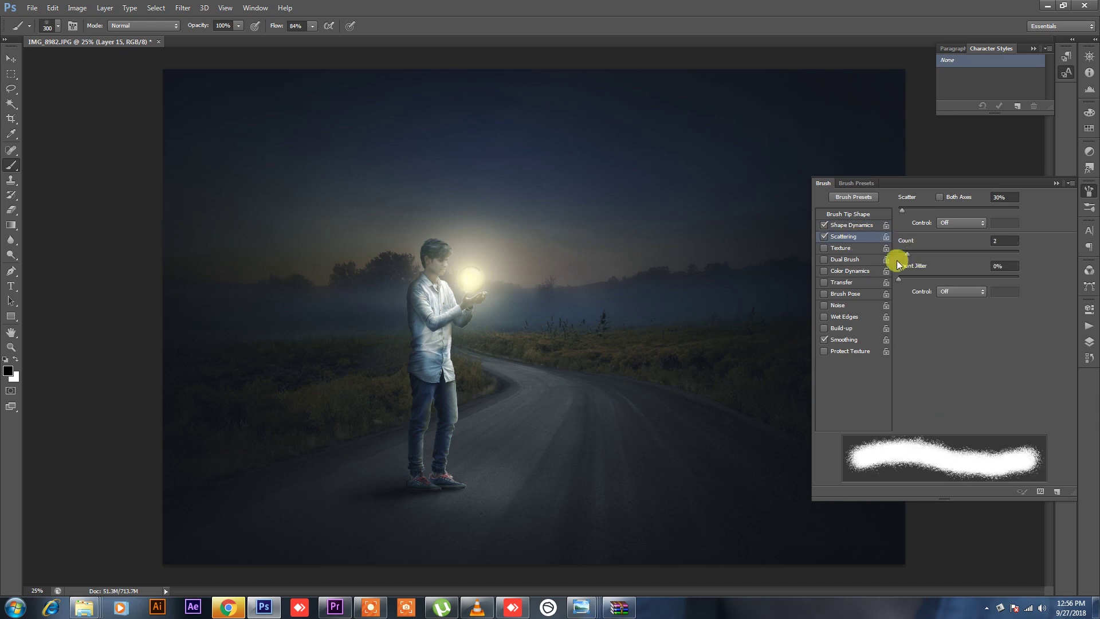
left_click_drag(902, 210, 1002, 211)
left_click(940, 197)
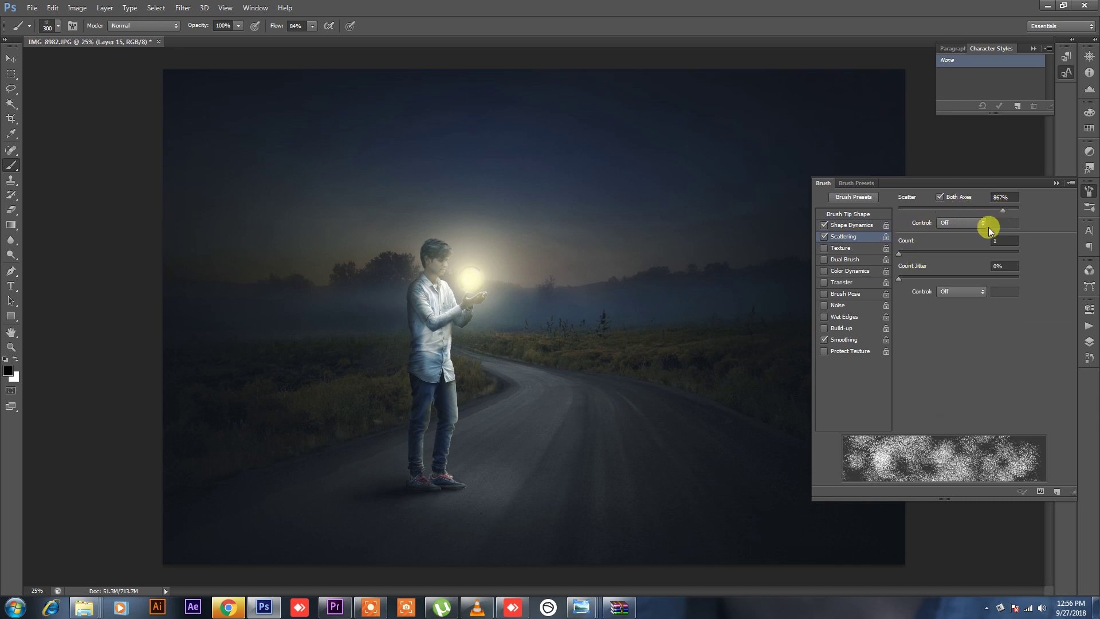
left_click_drag(899, 279, 925, 279)
left_click_drag(967, 247, 901, 259)
Step: Try and discard a texture, then enlarge the dual brush tip and widen its spacing
left_click(843, 247)
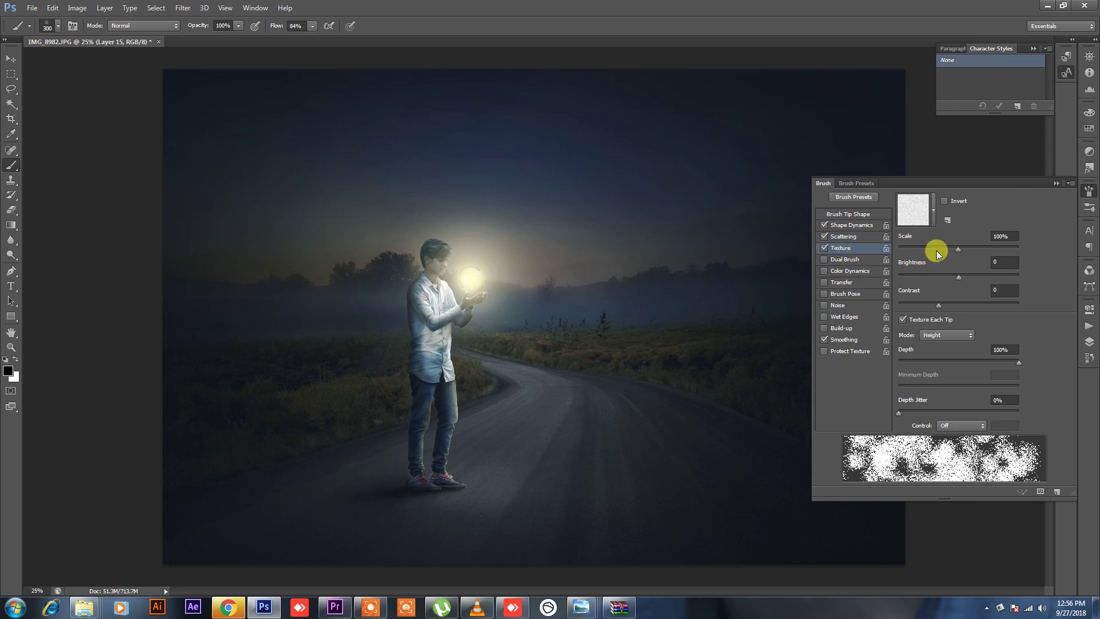
left_click_drag(958, 248, 981, 249)
left_click(825, 247)
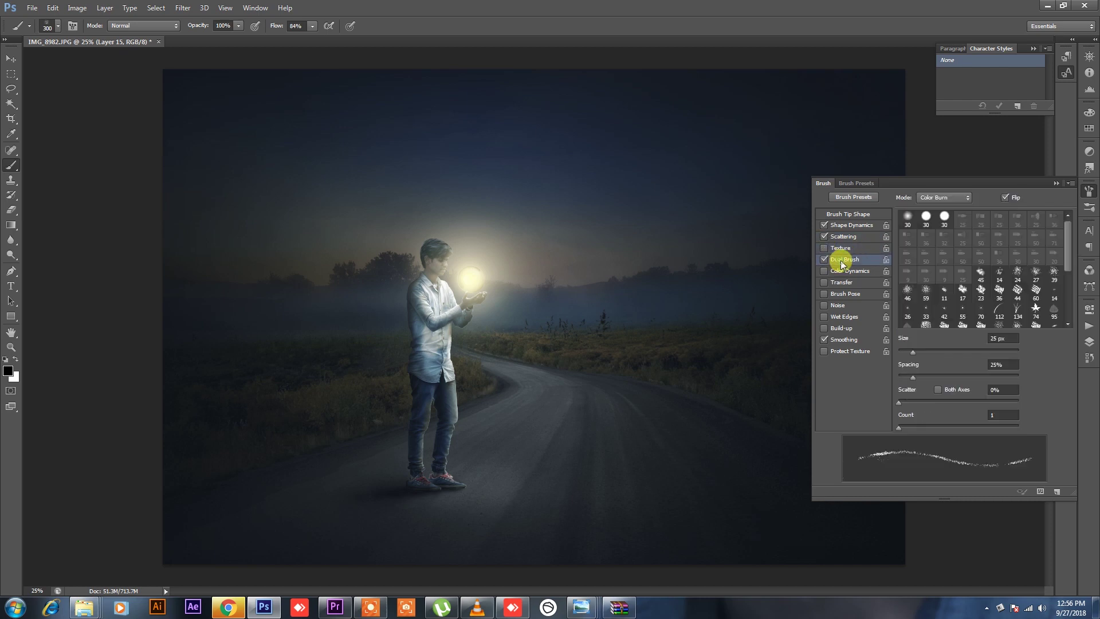
left_click_drag(904, 343, 1001, 342)
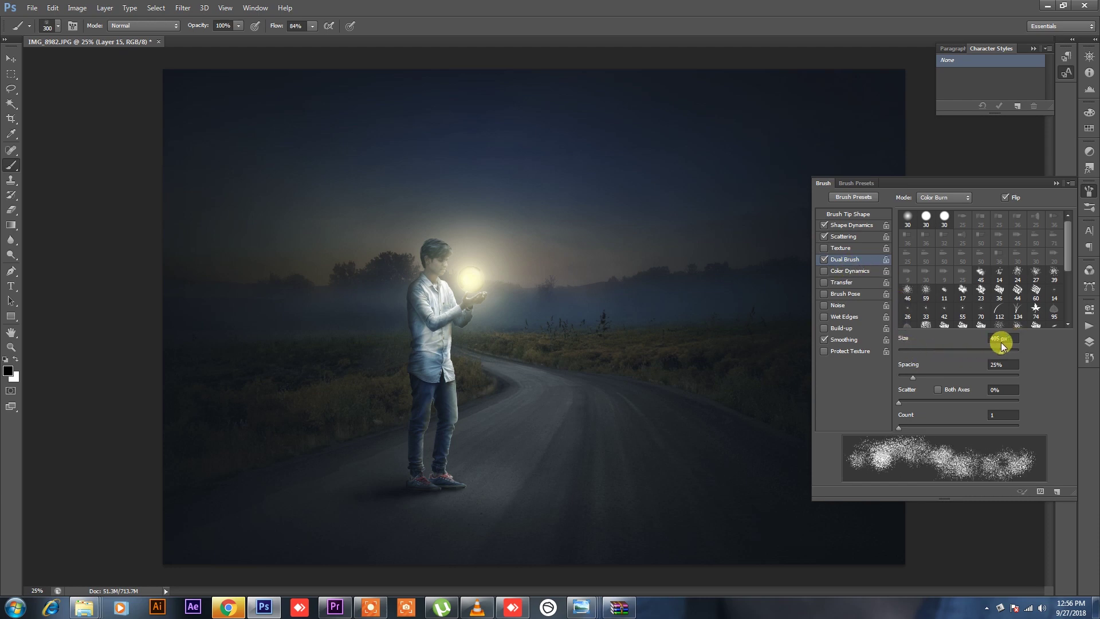
mouse_move(912, 377)
left_mouse_down()
mouse_move(977, 375)
mouse_move(946, 376)
mouse_move(938, 404)
mouse_move(922, 403)
mouse_move(938, 427)
left_mouse_up()
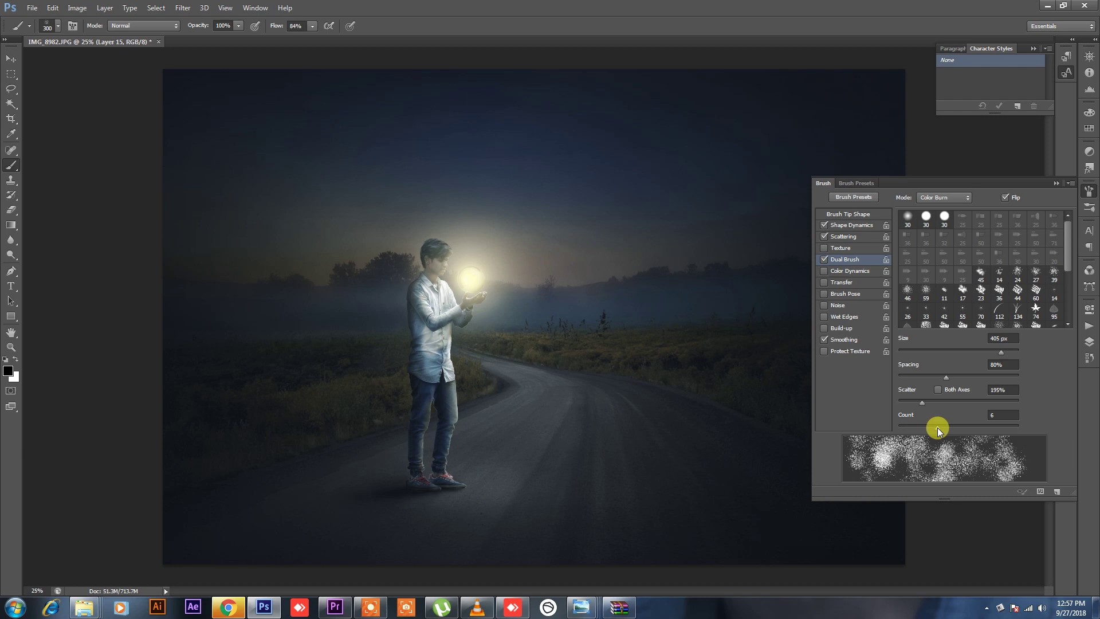
Step: Add Color Dynamics hue variation and Transfer jitter of 44% opacity, 53% flow, then close the panel
left_click(854, 270)
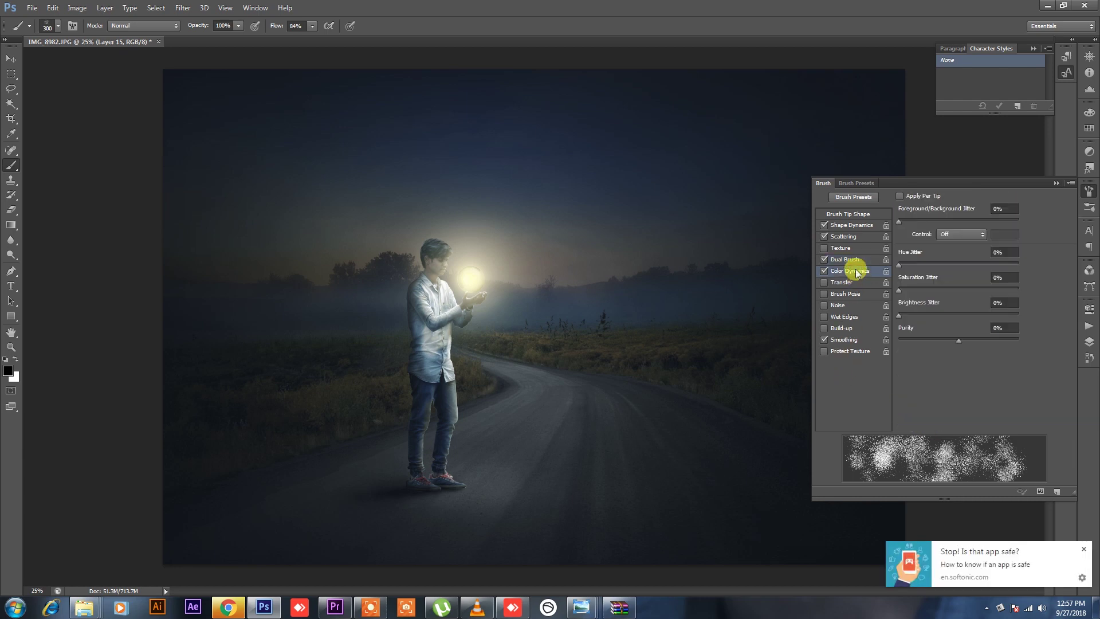
mouse_move(928, 265)
left_mouse_down()
mouse_move(917, 264)
mouse_move(962, 273)
left_mouse_up()
left_click(854, 282)
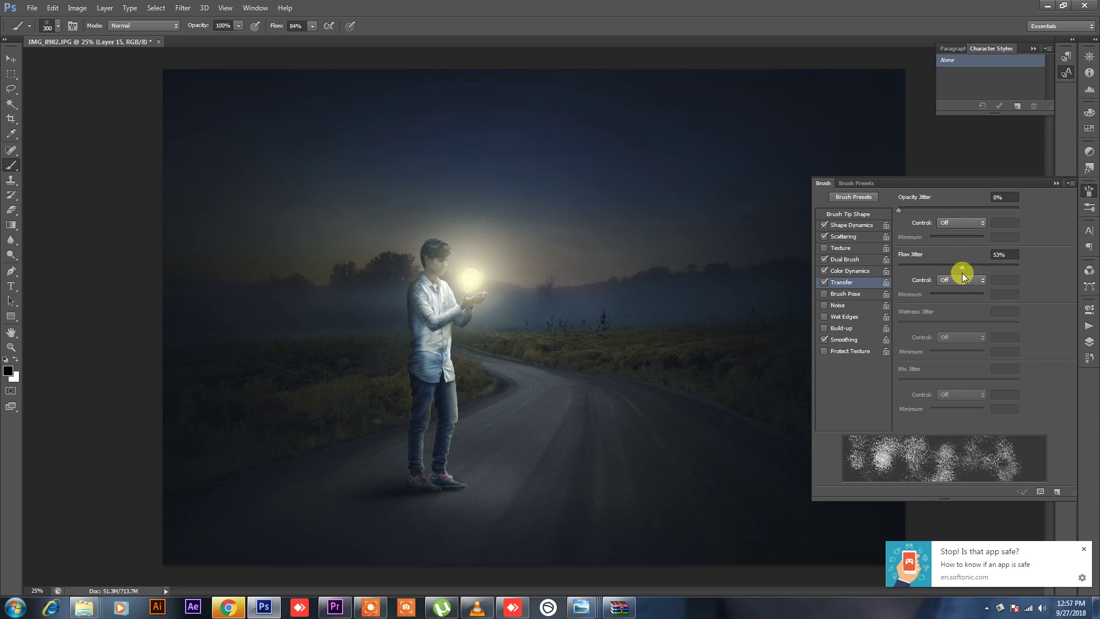
left_click_drag(899, 210, 965, 211)
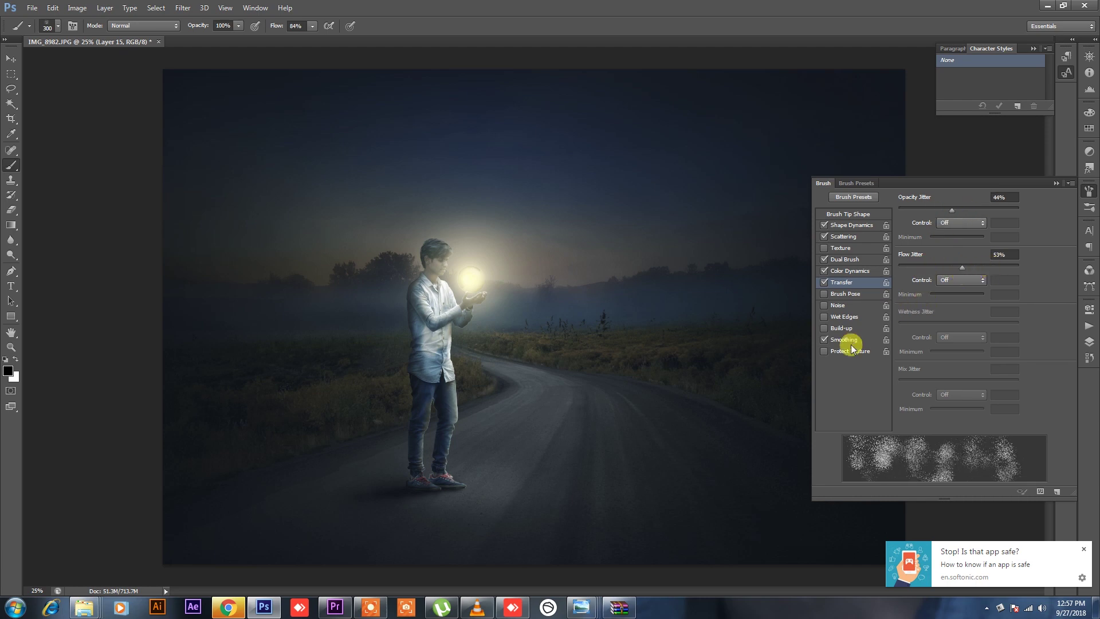
left_click(847, 306)
left_click(825, 305)
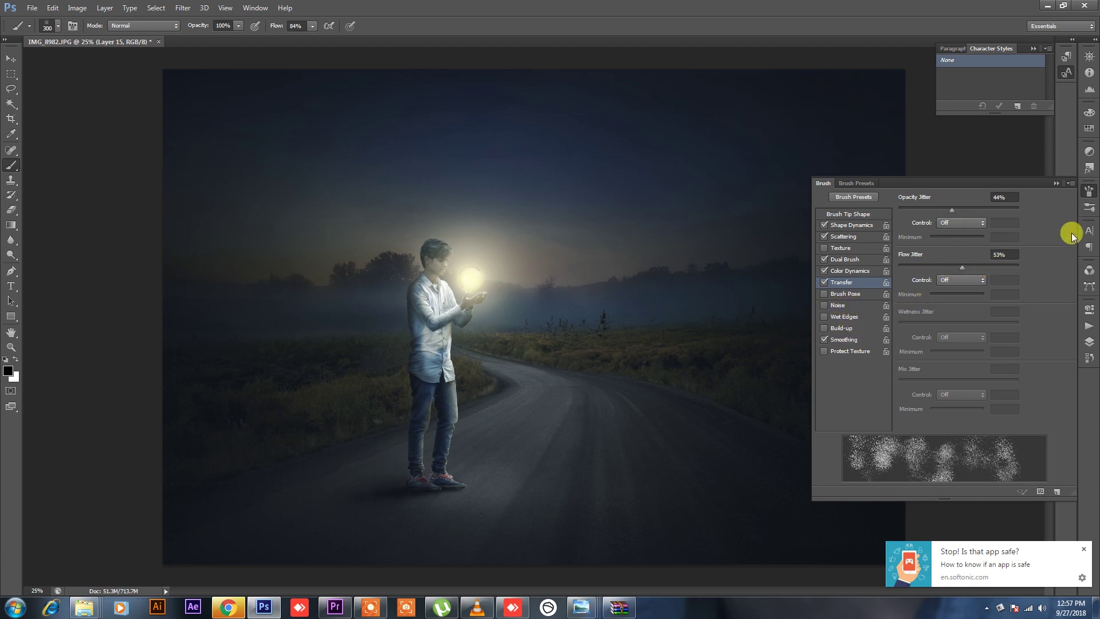
left_click(1055, 183)
left_click(1088, 315)
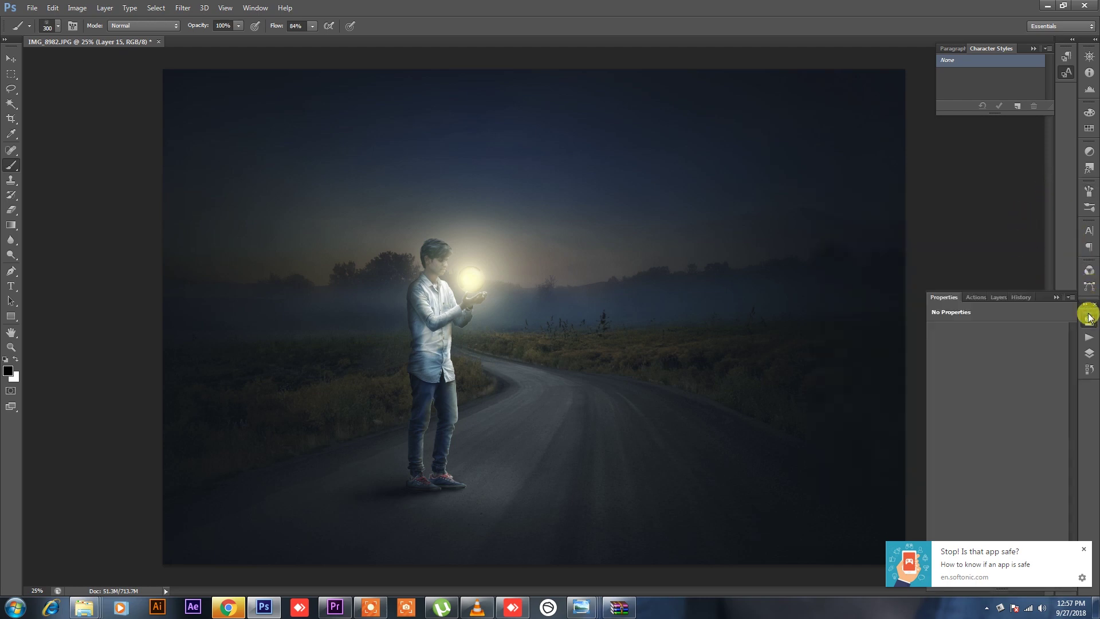
Step: Set the foreground colour to dark grey and switch to the Brush tool
left_click(998, 297)
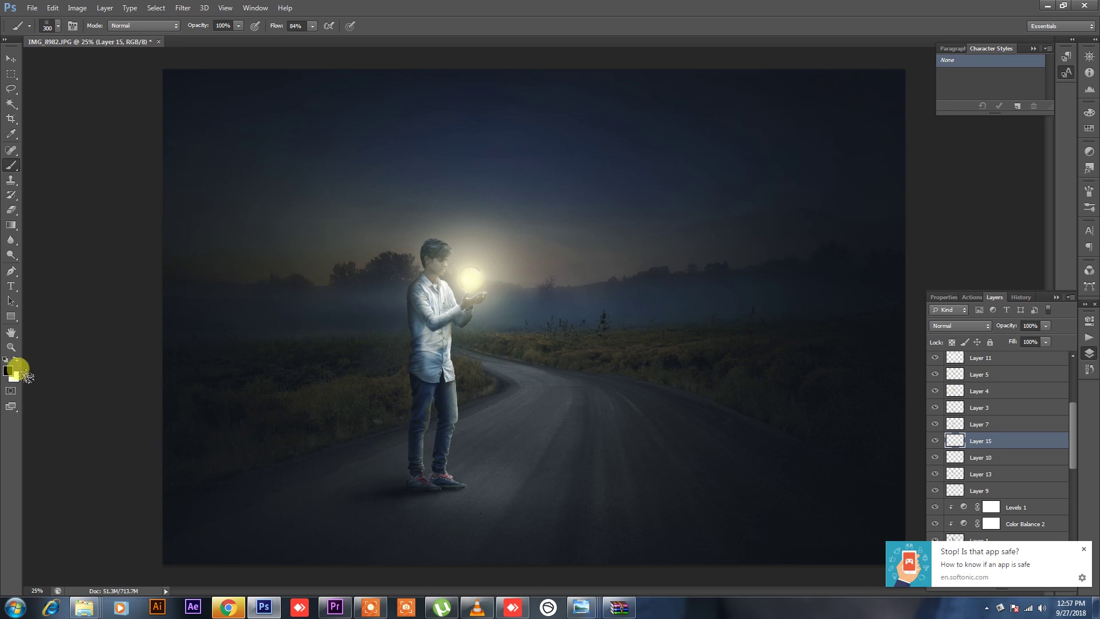
left_click(8, 370)
left_click(592, 235)
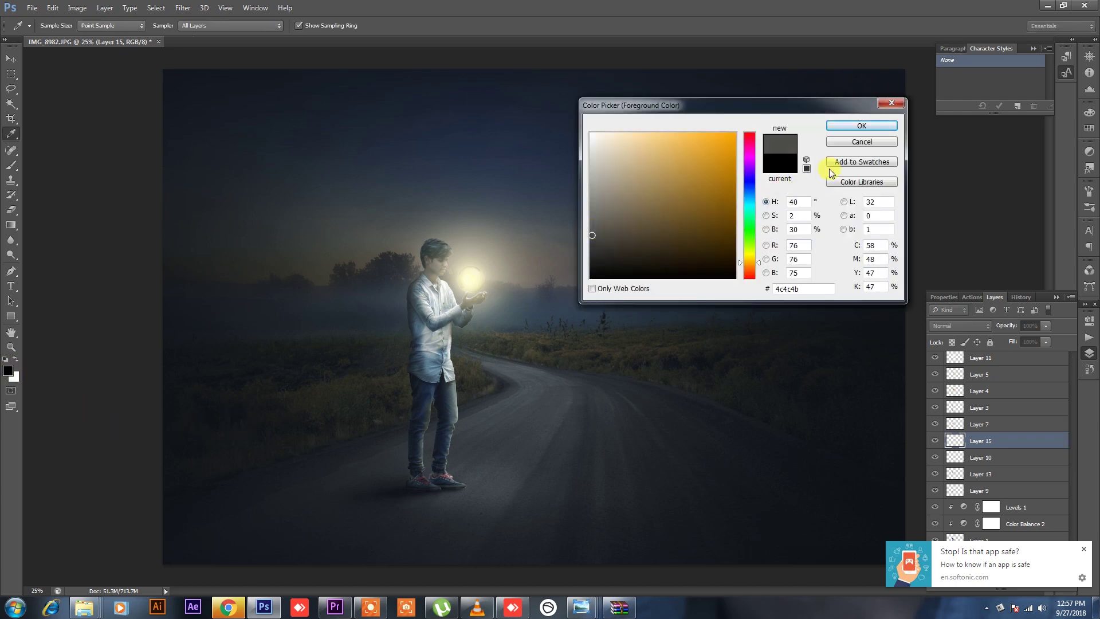
left_click(862, 126)
key("b")
Step: Paint speckled fog over both roadside fields and lower Layer 15 to 37% opacity
left_click(243, 415)
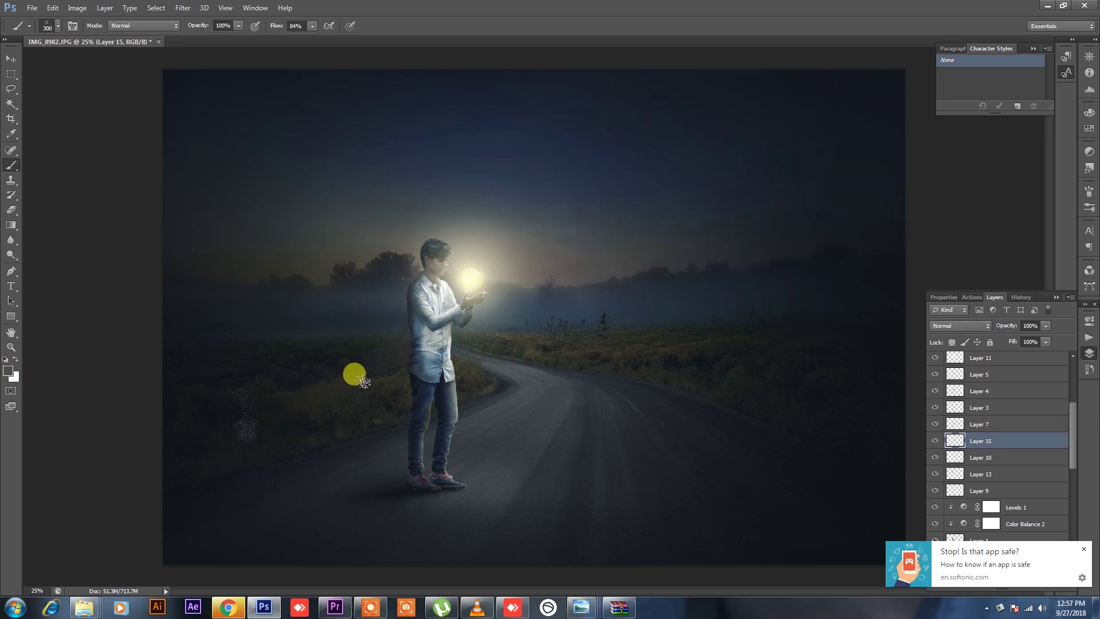
left_click_drag(363, 381, 463, 370)
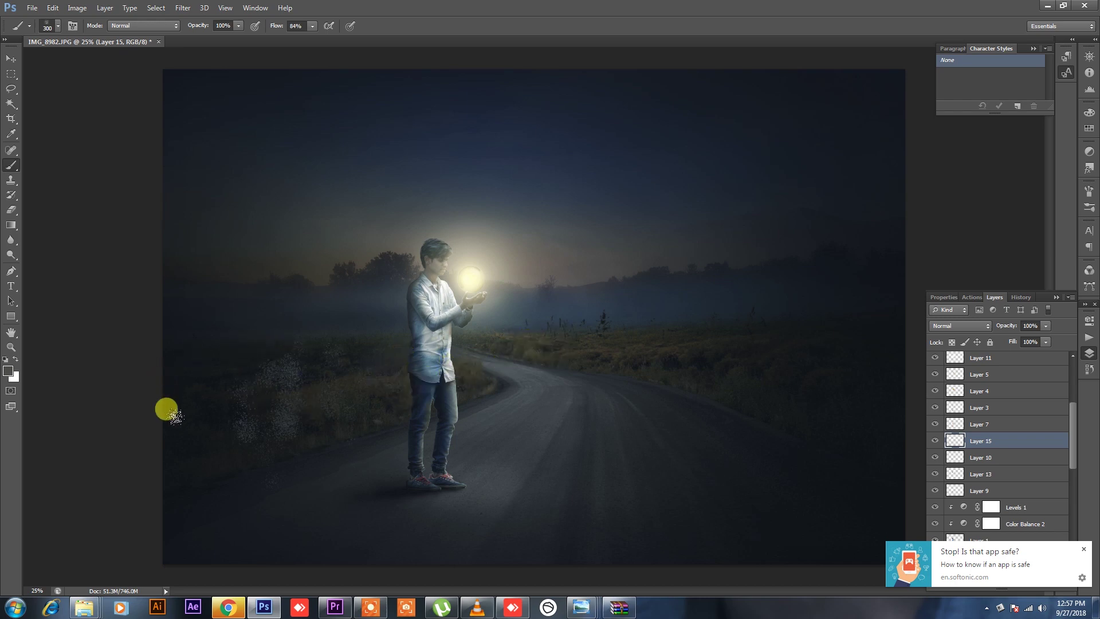
key("bracketleft")
key("bracketleft")
key("bracketleft")
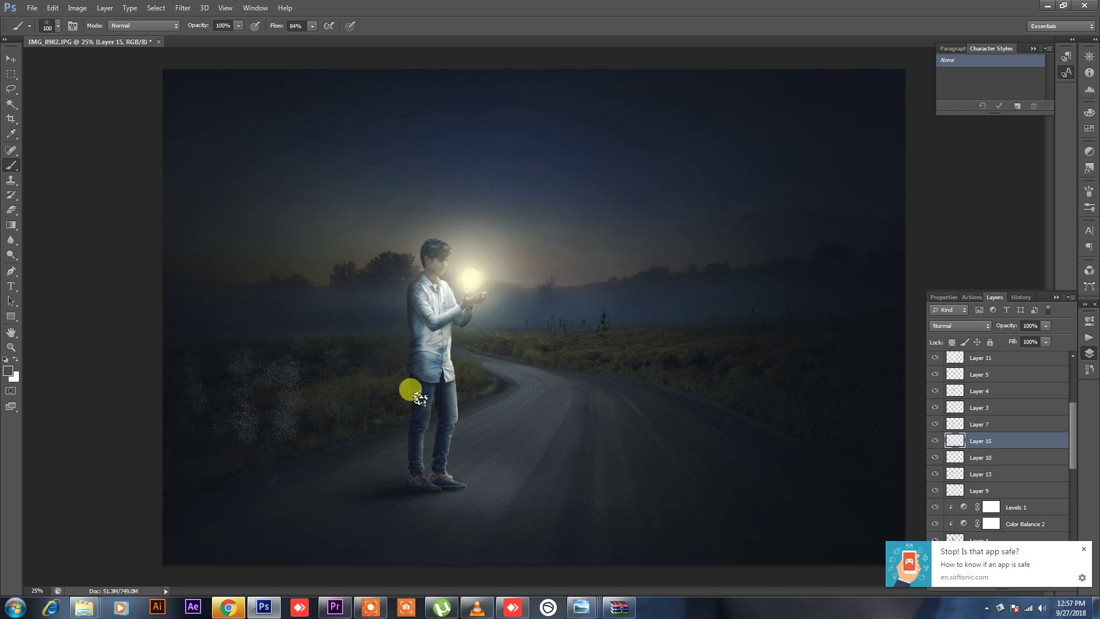
key("bracketleft")
key("bracketleft")
key("bracketleft")
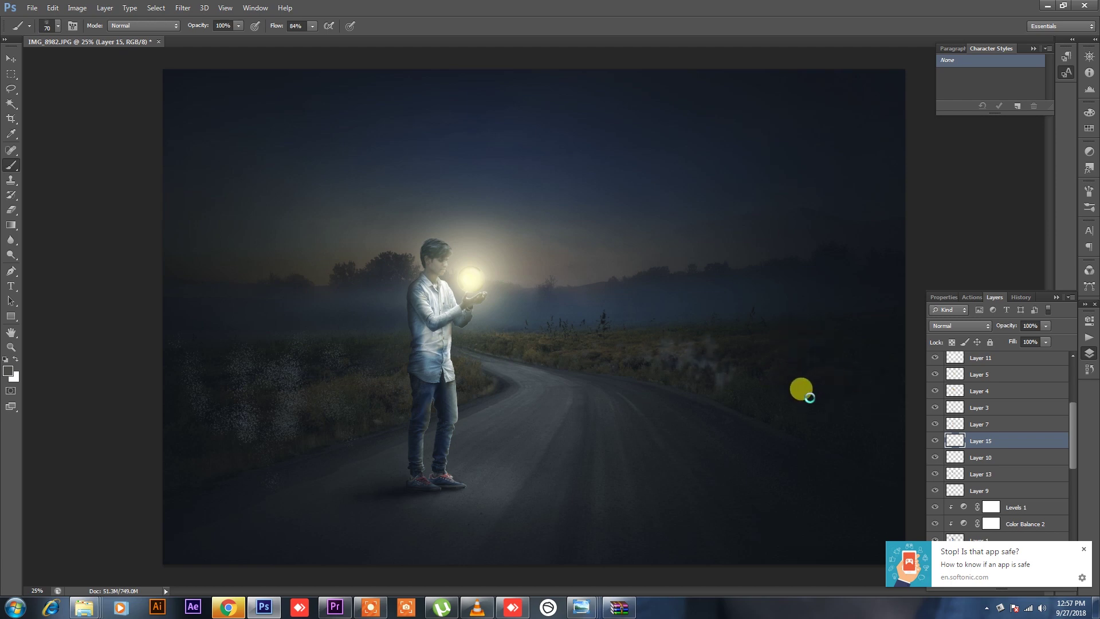
left_click_drag(810, 397, 855, 409)
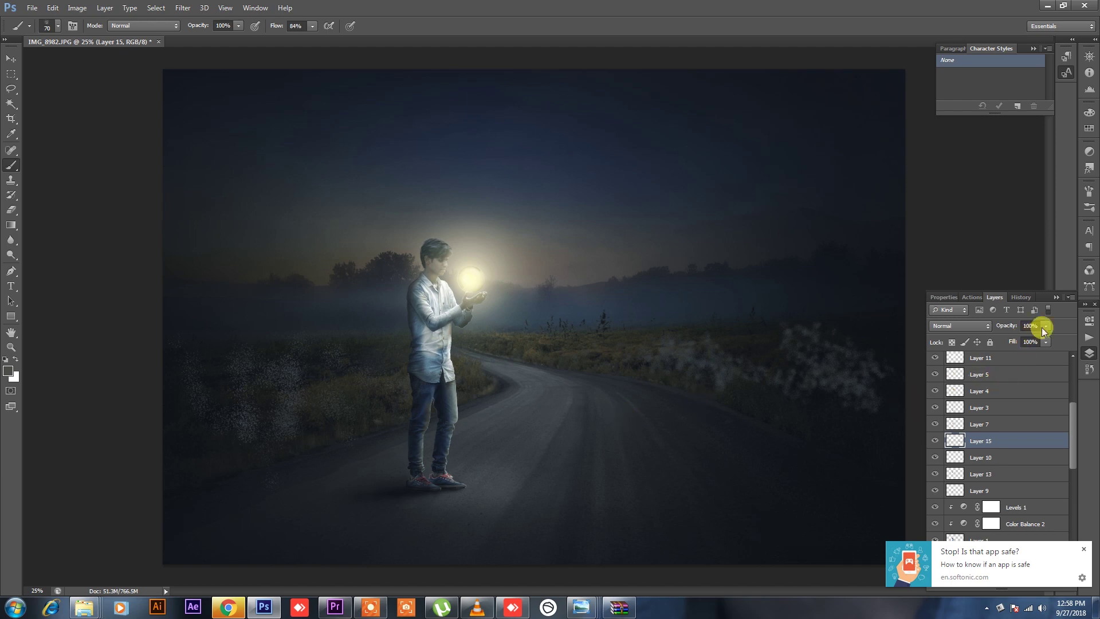
left_click_drag(1014, 339, 1006, 340)
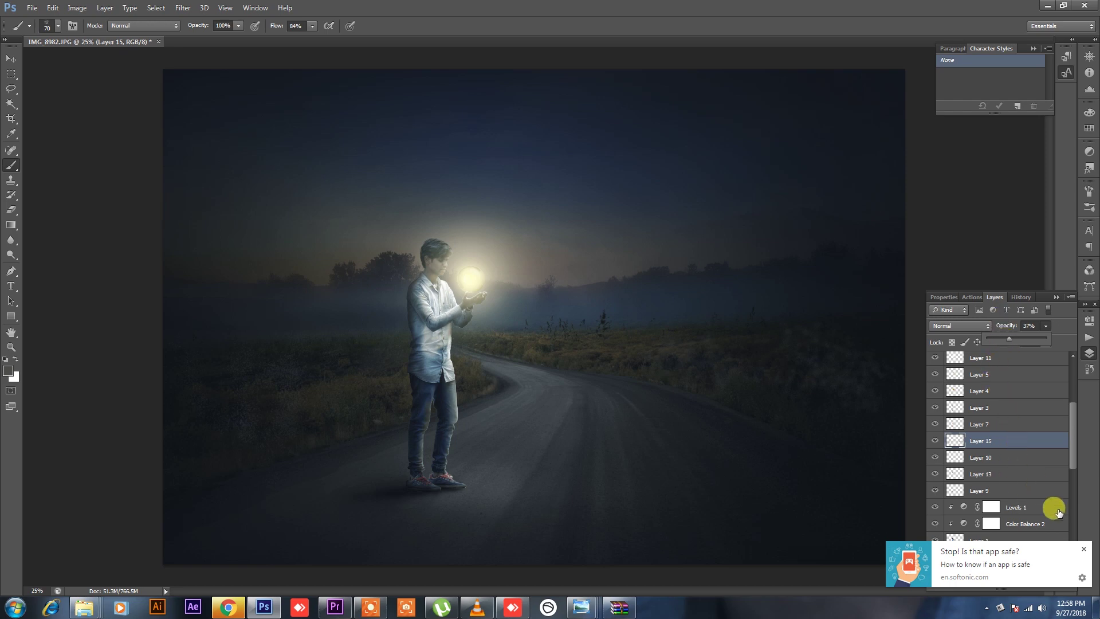
Step: Add a Curves layer lifting the Blue channel shadows and move it to the top of Group 1
left_click(1084, 550)
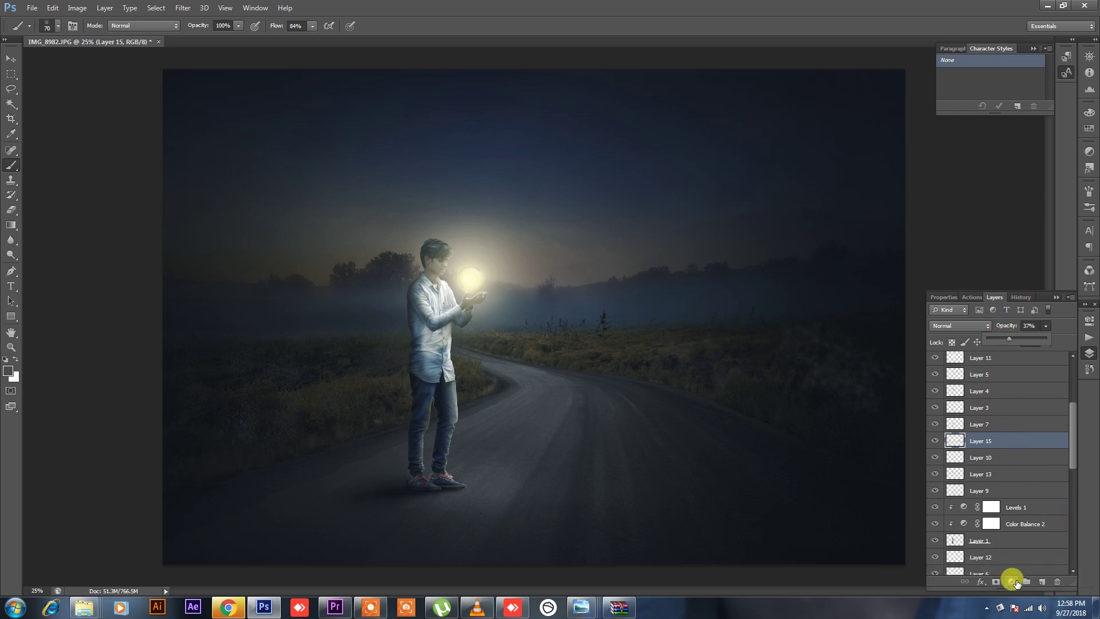
left_click(1017, 581)
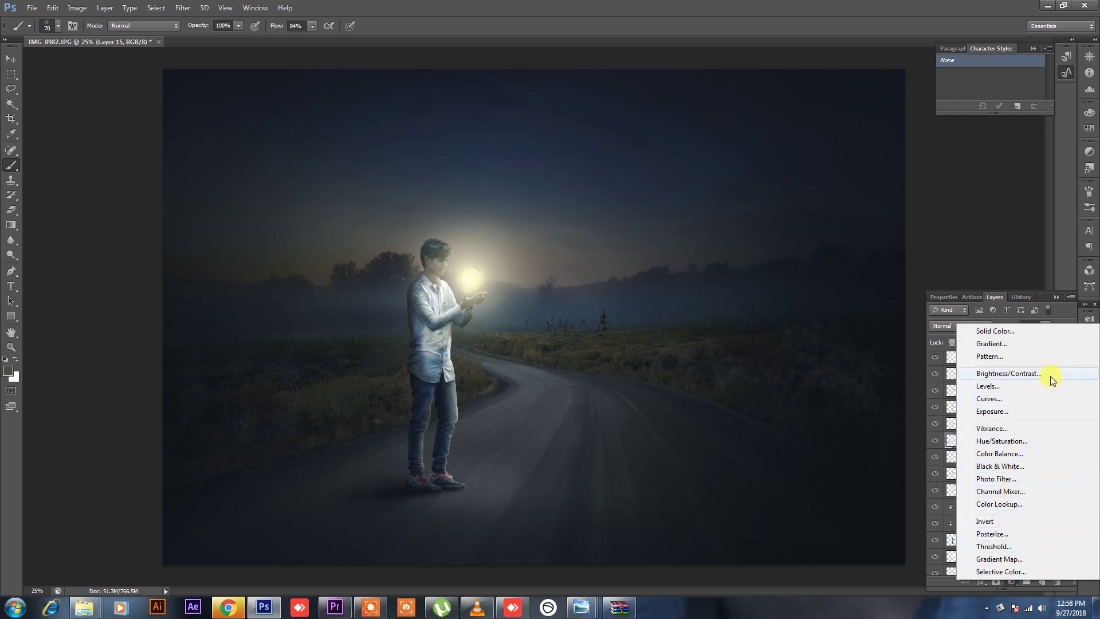
left_click(1043, 400)
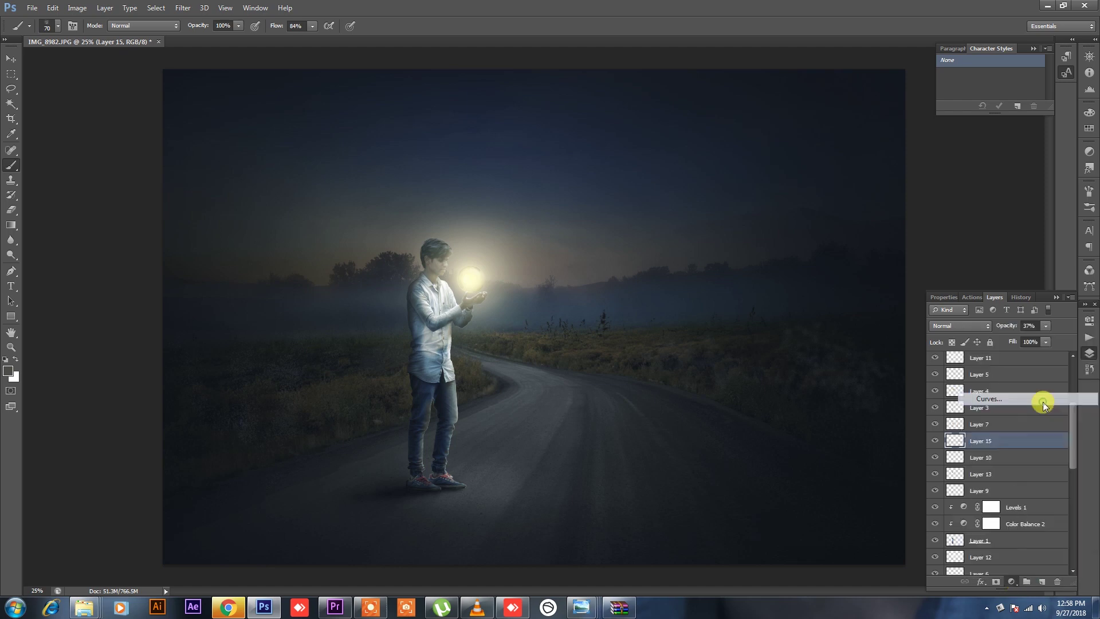
left_click(978, 347)
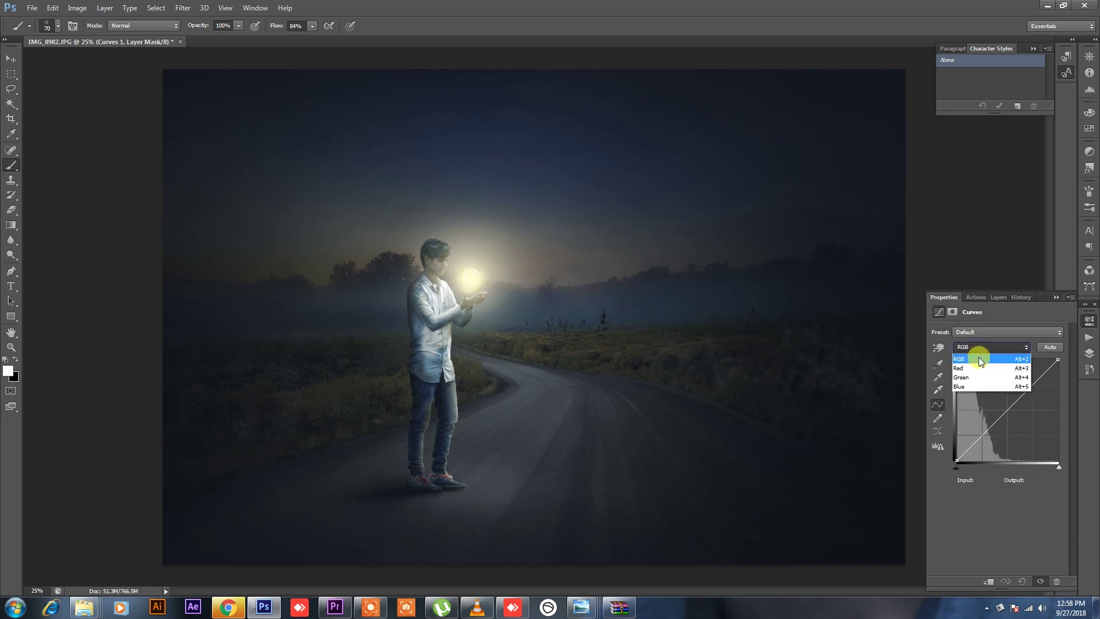
left_click(968, 387)
left_click_drag(955, 460, 952, 445)
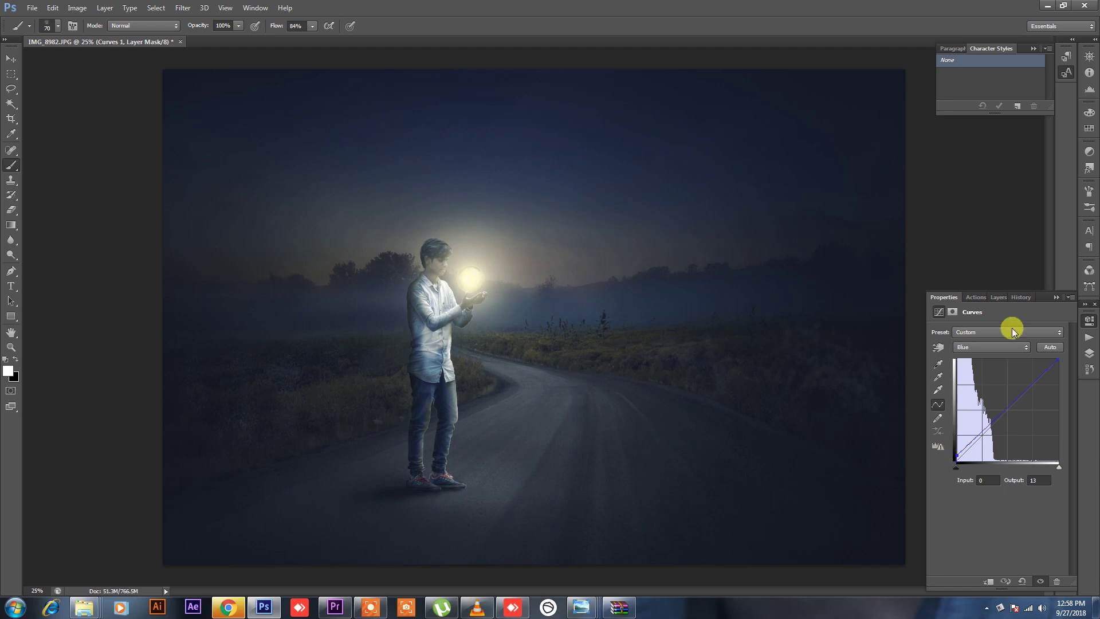
left_click(998, 297)
left_click_drag(1003, 444, 1004, 359)
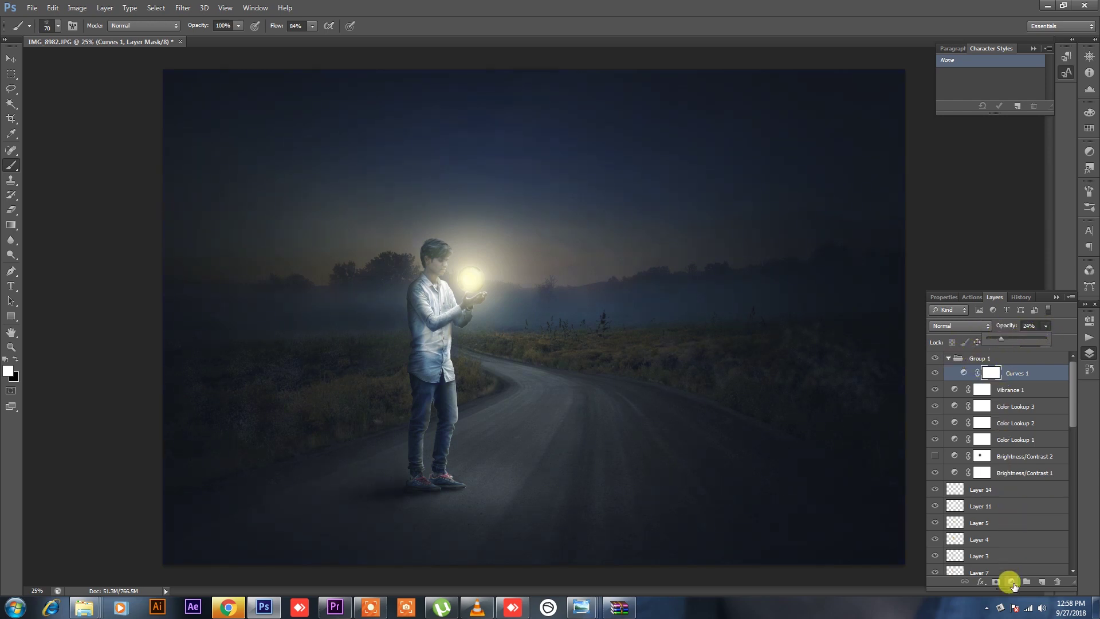
Step: Add a Black & White layer with brightened reds and darkened blues
left_click(1012, 581)
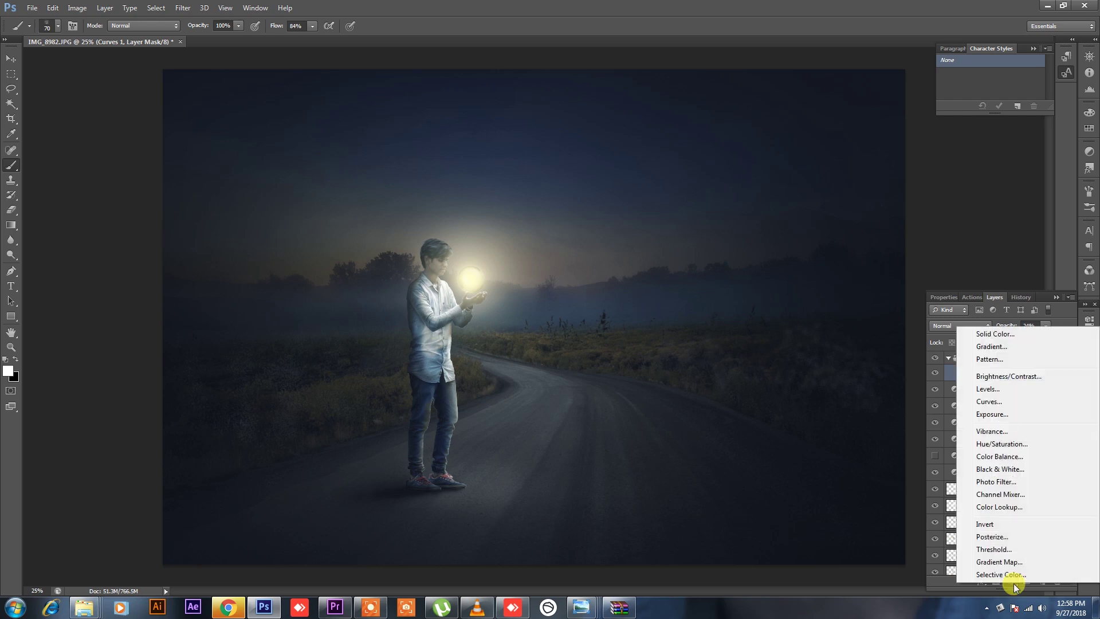
left_click(1001, 470)
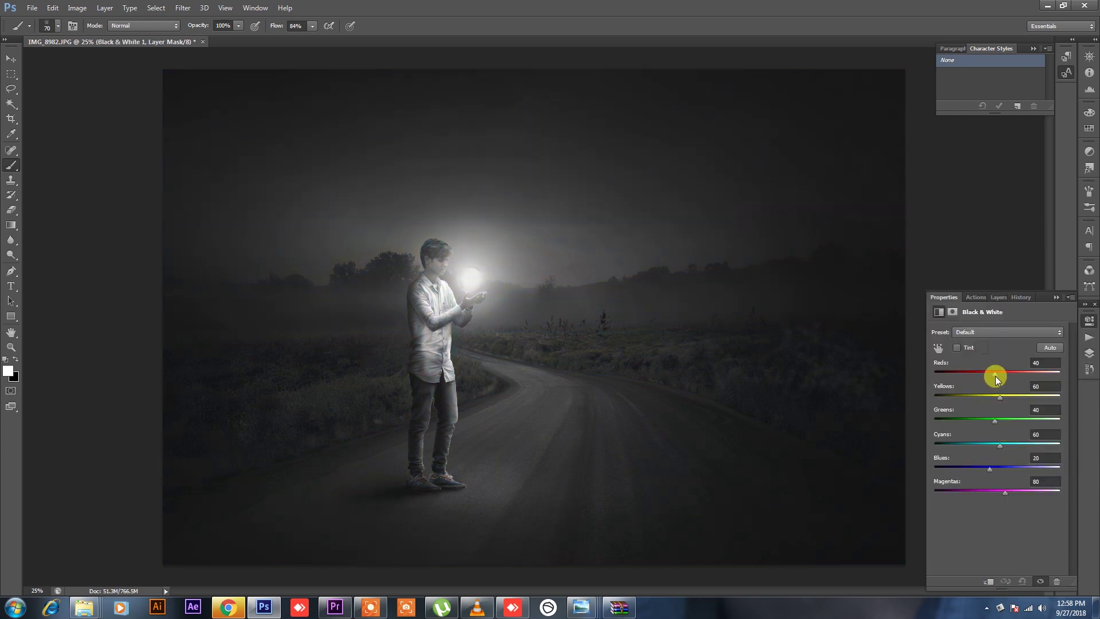
left_click_drag(995, 375, 1023, 378)
left_click_drag(990, 468, 956, 472)
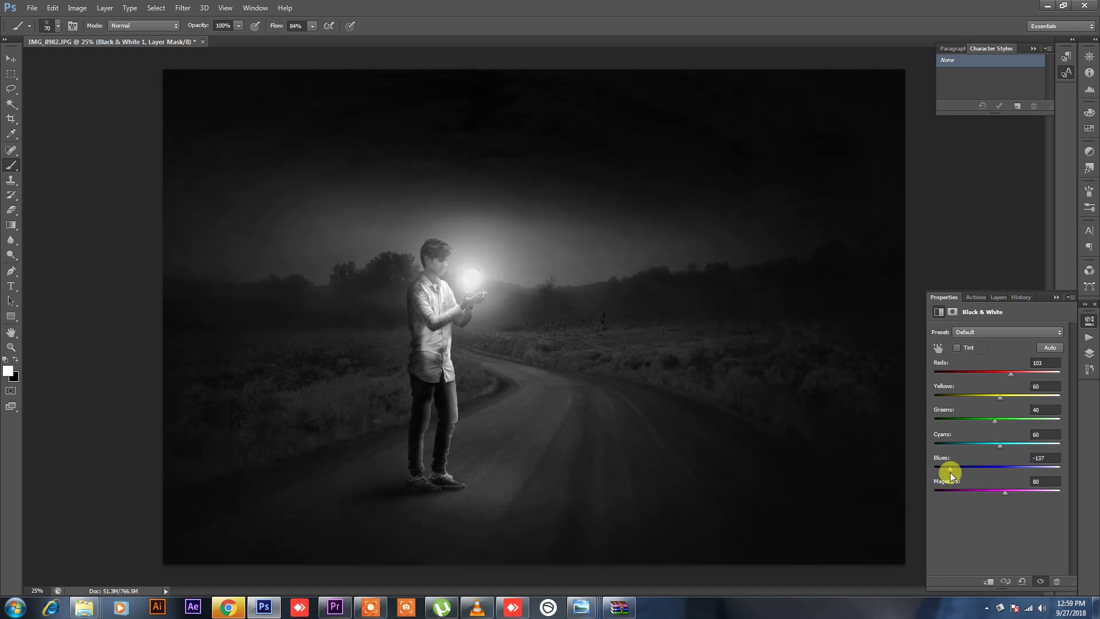
Step: Blend the Black & White layer as Soft Light at 18% opacity, then select Layer 14
left_click(1000, 297)
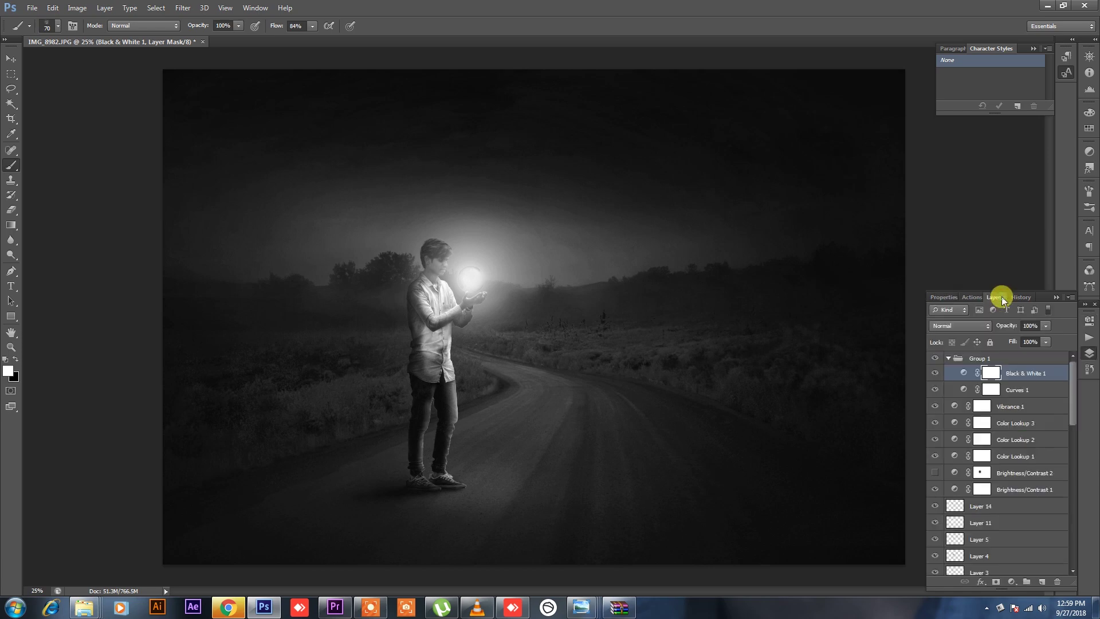
left_click(970, 326)
left_click(954, 174)
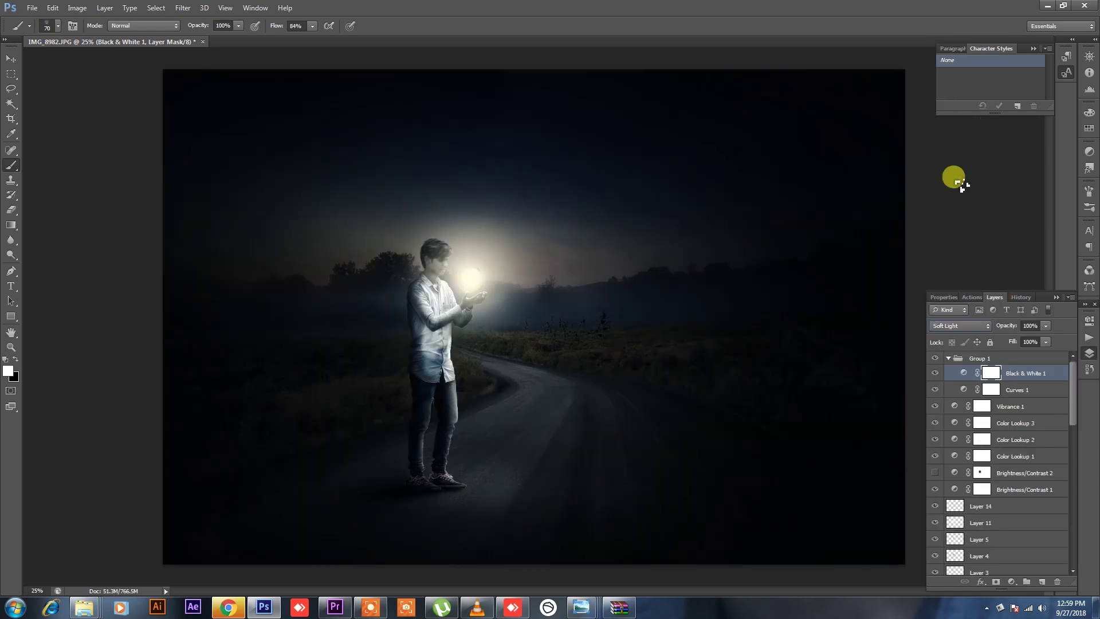
left_click(1032, 332)
mouse_move(1047, 325)
left_mouse_down()
mouse_move(1026, 341)
mouse_move(966, 343)
left_mouse_up()
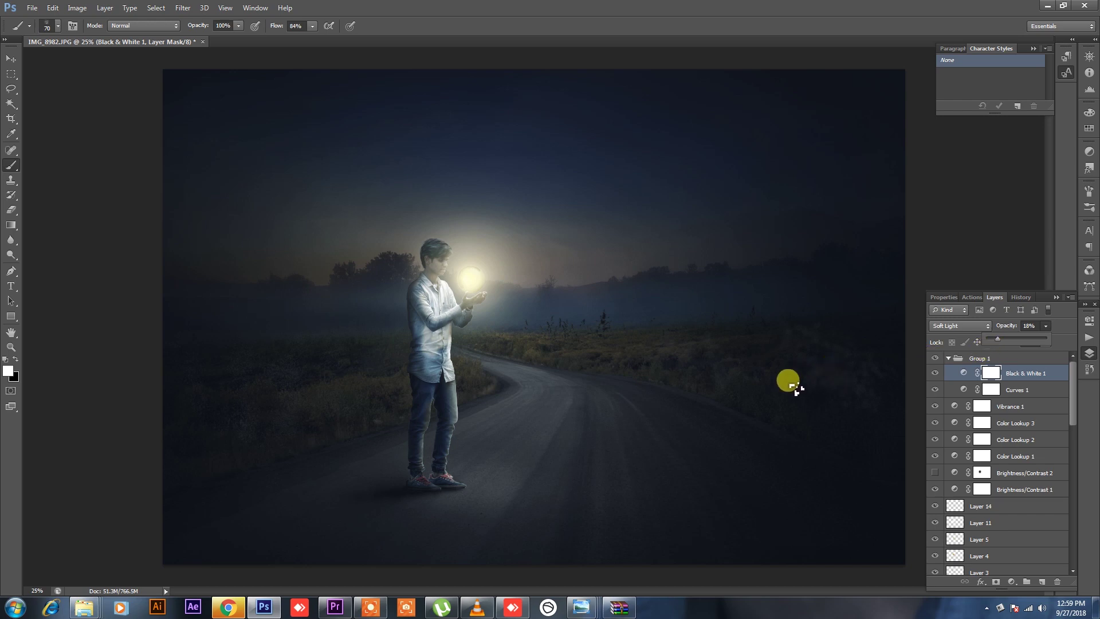
left_click(1002, 360)
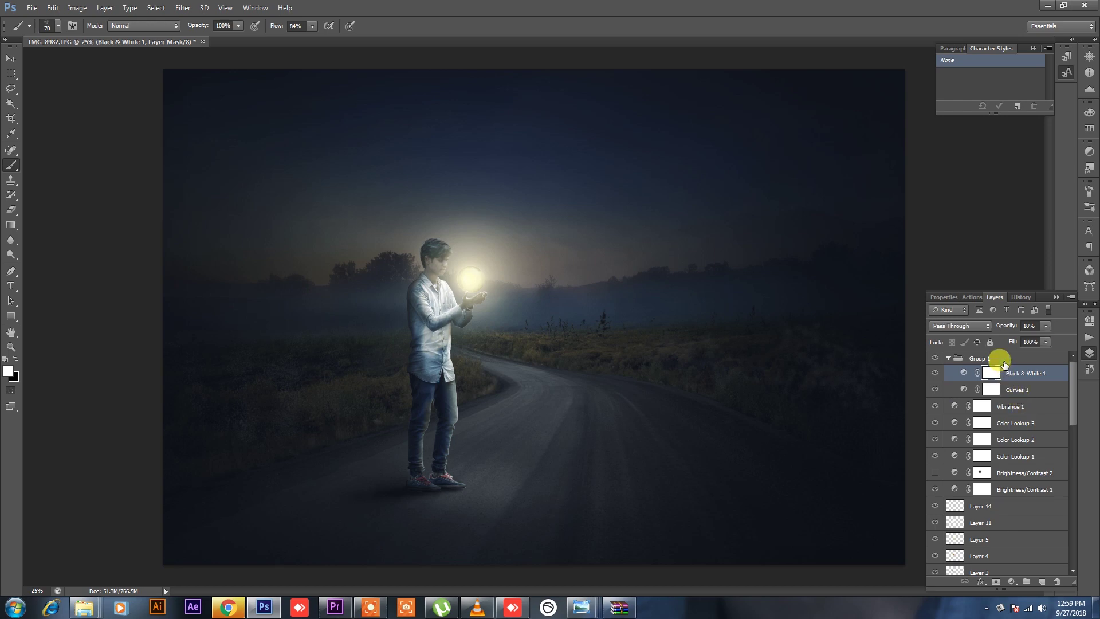
left_click(1023, 506)
Step: Add Layer 16 with white as the painting colour and a very large soft brush
left_click(1042, 581)
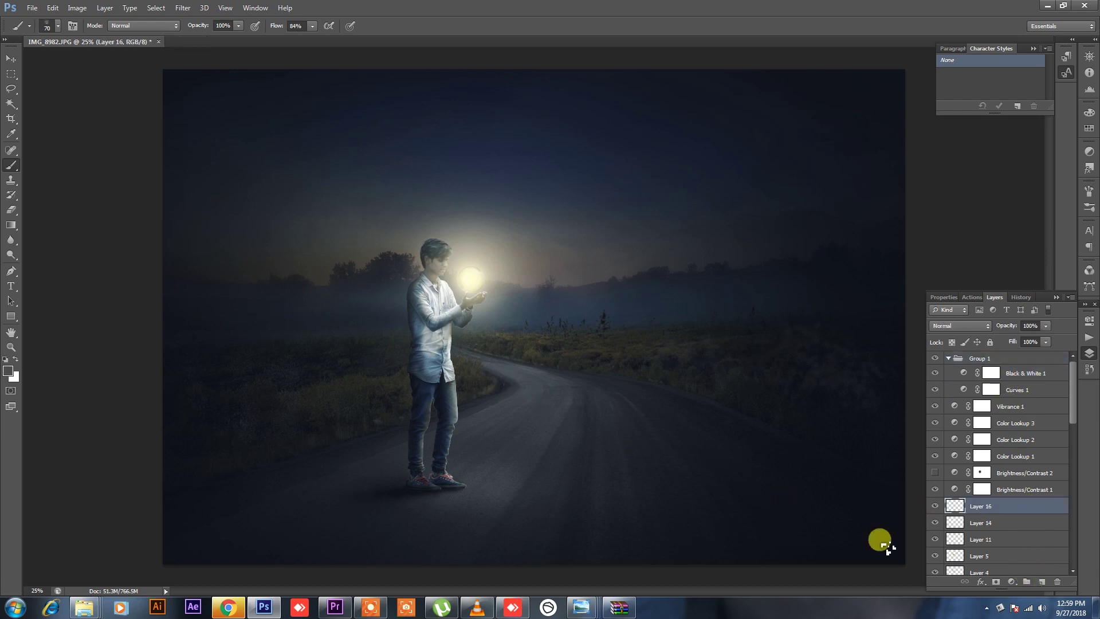
left_click(18, 359)
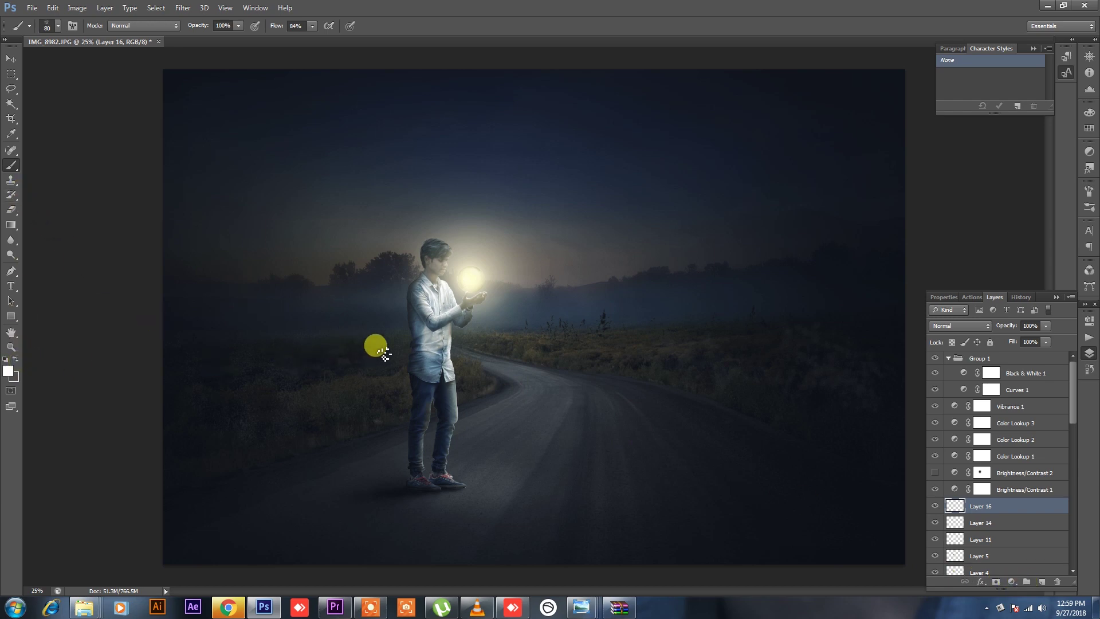
right_click(412, 252)
left_click_drag(470, 290, 491, 290)
key("Return")
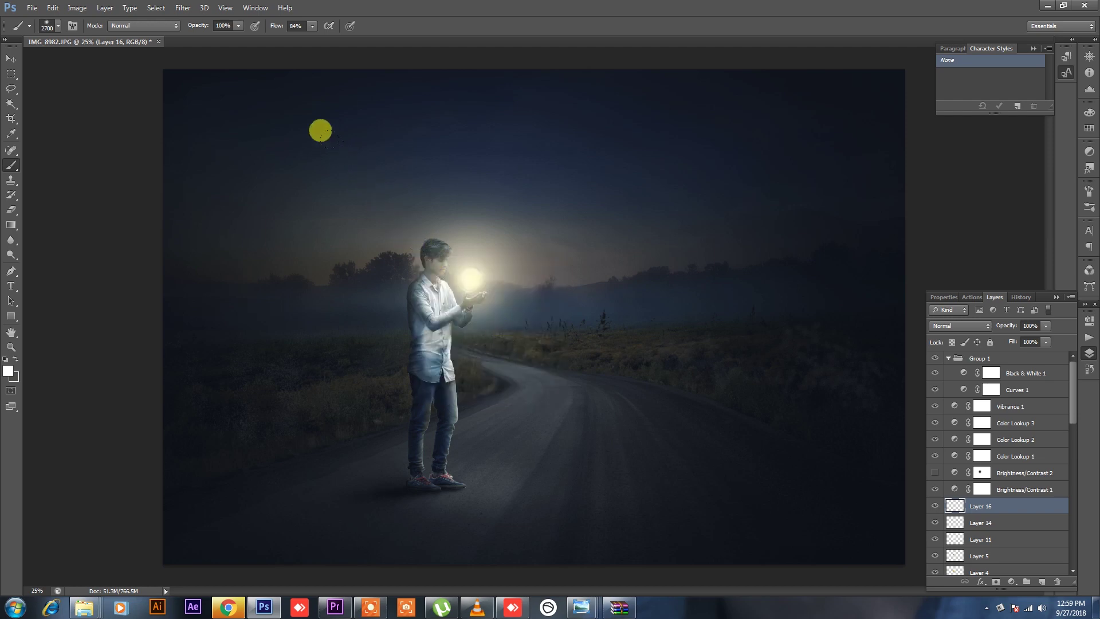
key("bracketright")
key("bracketright")
key("bracketright")
key("bracketleft")
key("bracketleft")
key("bracketleft")
Step: Paint a soft white glow around the hands and figure, then fade Layer 16 to 8%
left_click(398, 208)
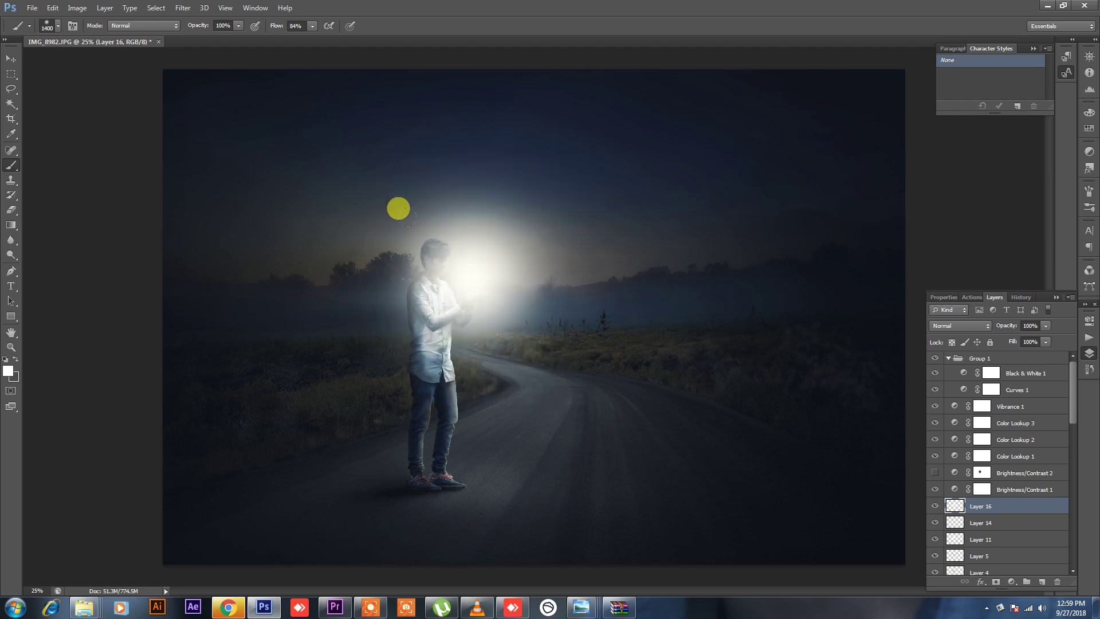
key("bracketright")
key("bracketright")
key("bracketright")
left_click(471, 280)
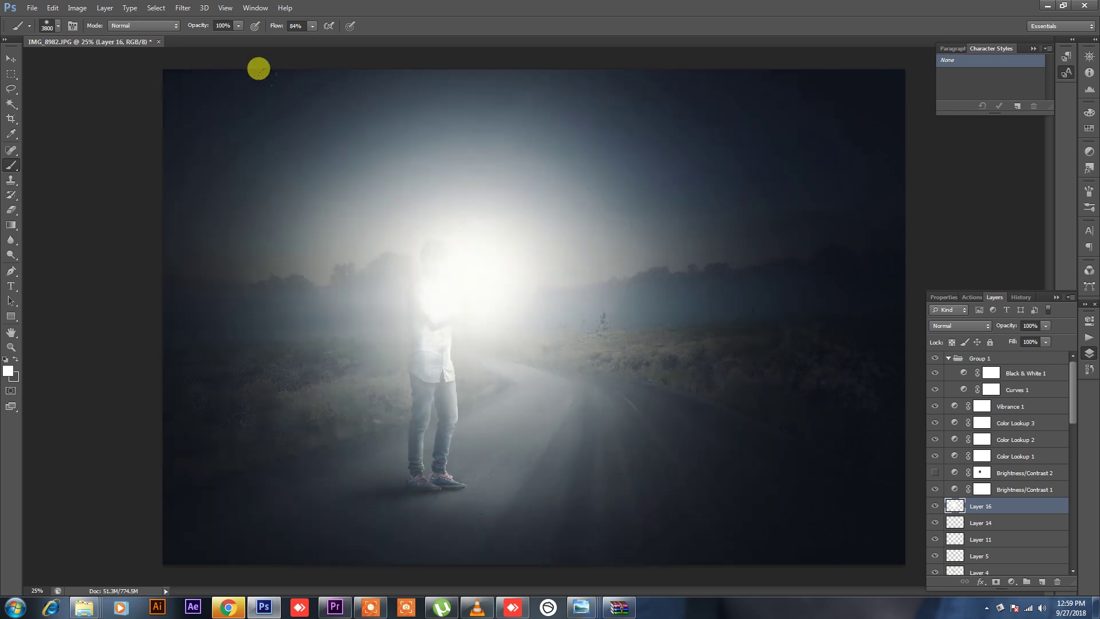
left_click(1042, 327)
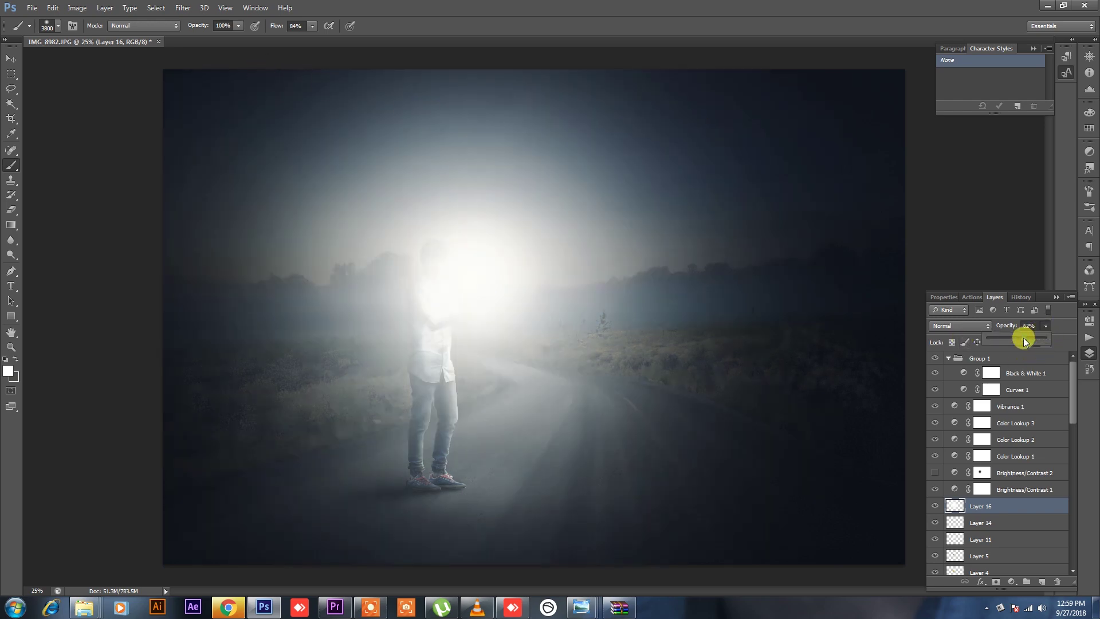
left_click_drag(1025, 340, 992, 348)
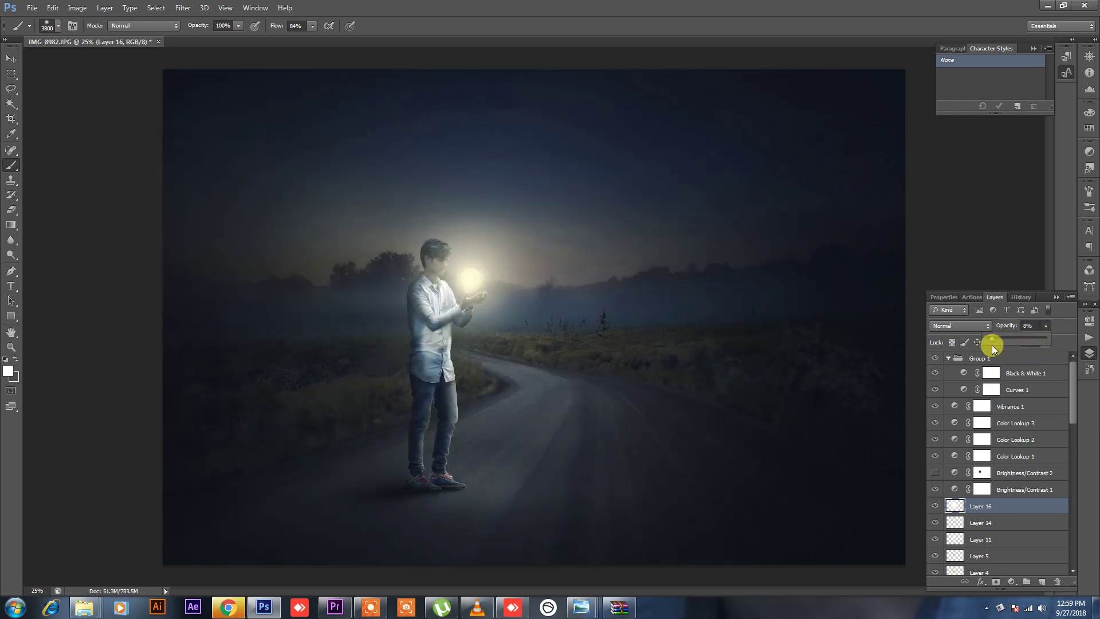
Step: Zoom in on the orb, toggle the glow layer to compare, then zoom back out
key("ctrl+plus")
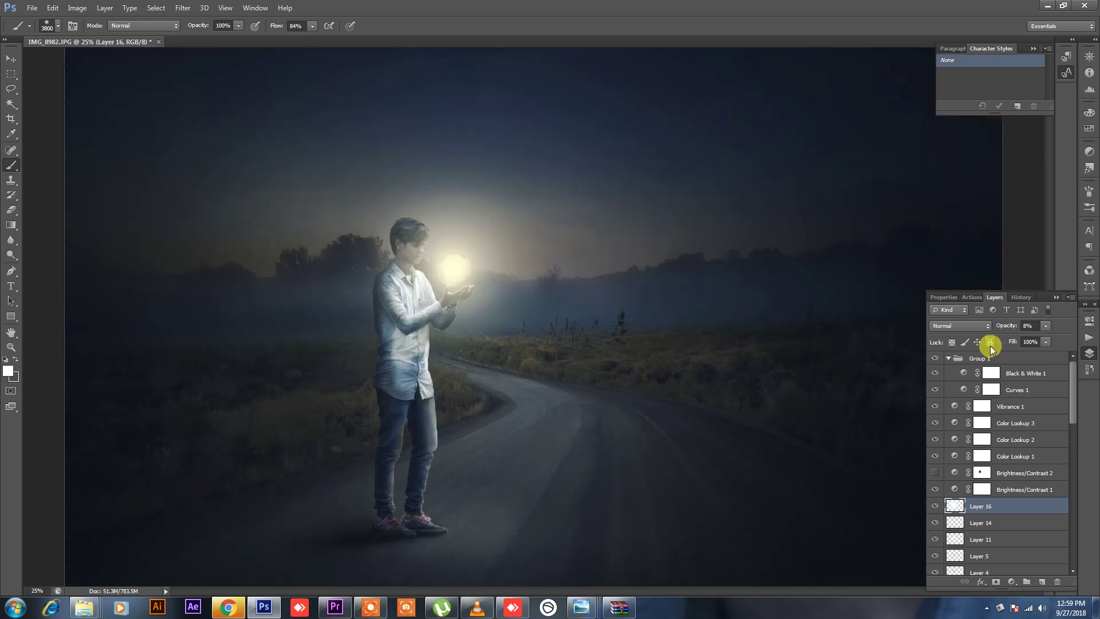
key("ctrl+plus")
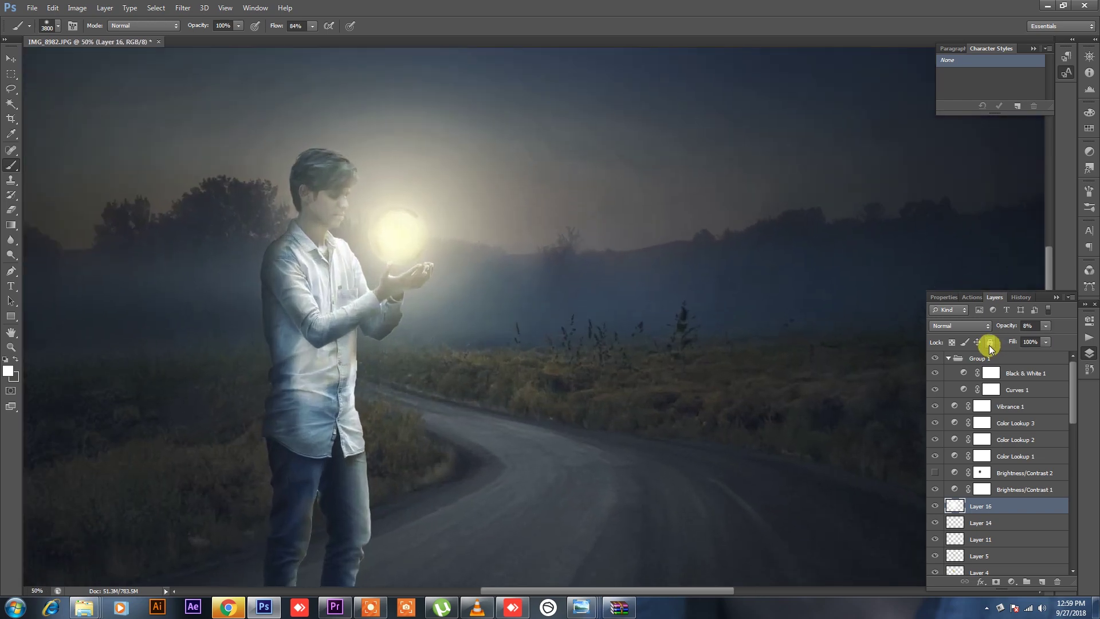
key("ctrl+plus")
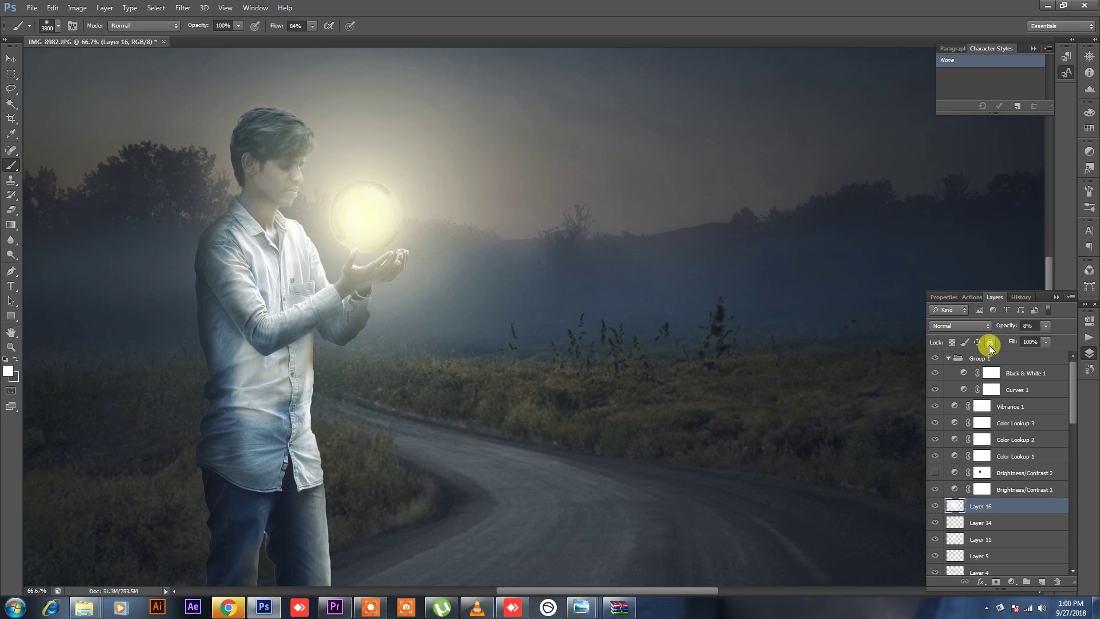
left_click(934, 506)
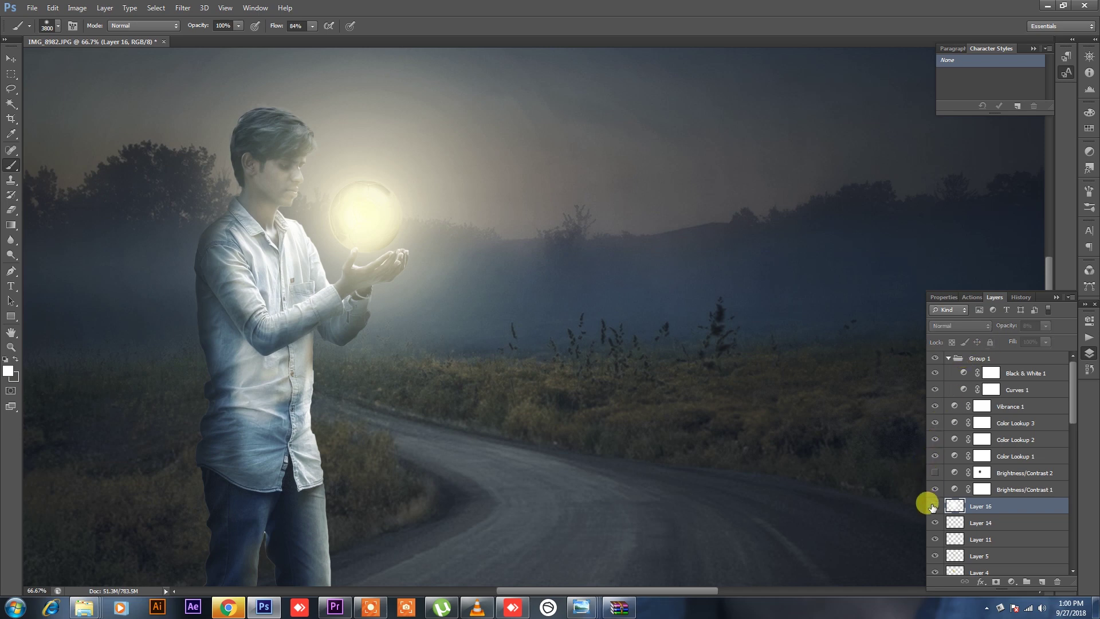
left_click(934, 506)
left_click(934, 506)
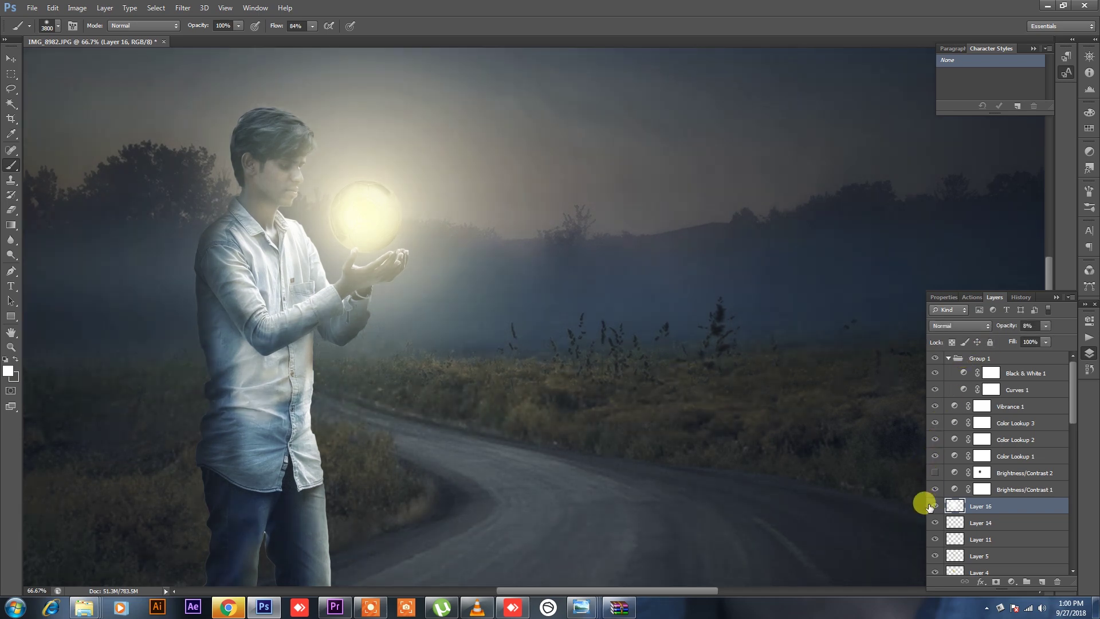
key("ctrl+minus")
key("ctrl+minus")
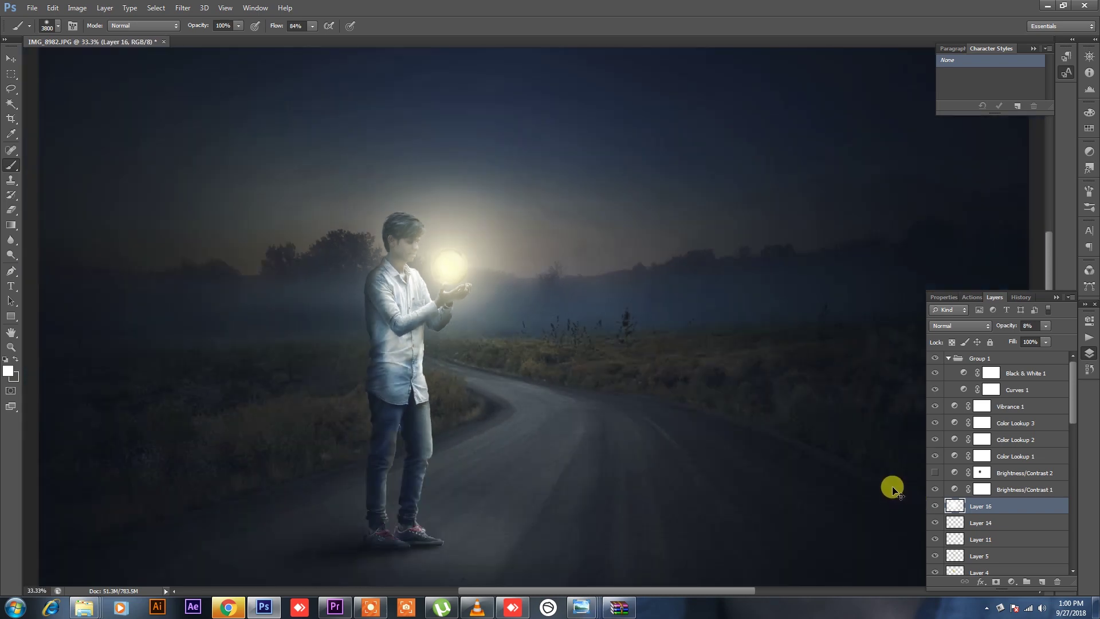
key("ctrl+minus")
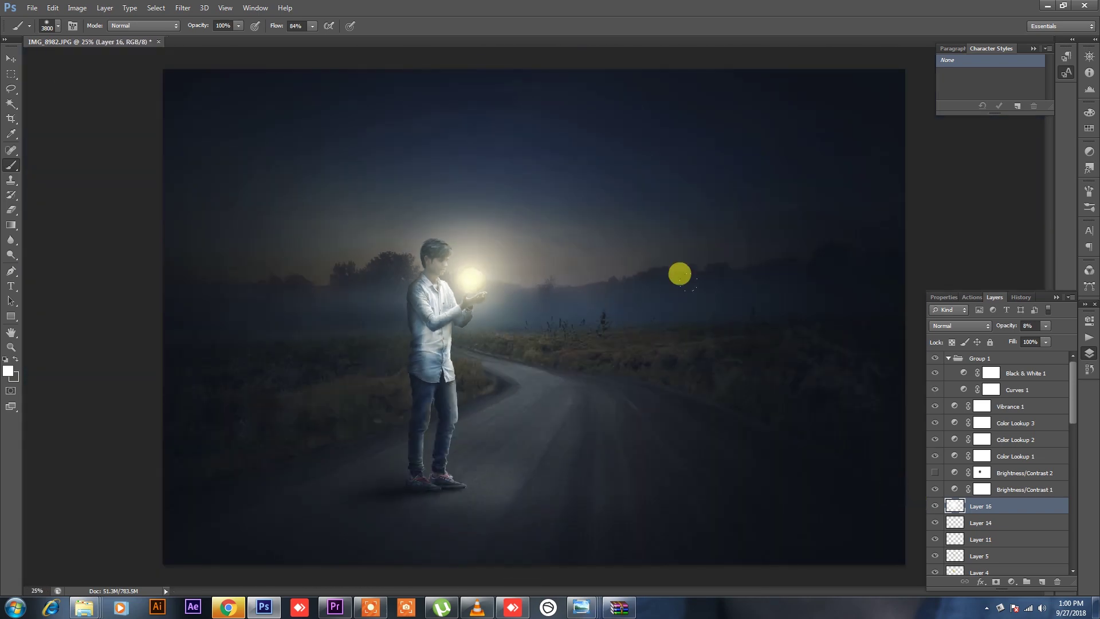
Step: Crop the image by lowering the top edge and repositioning the boy on the road
left_click(10, 120)
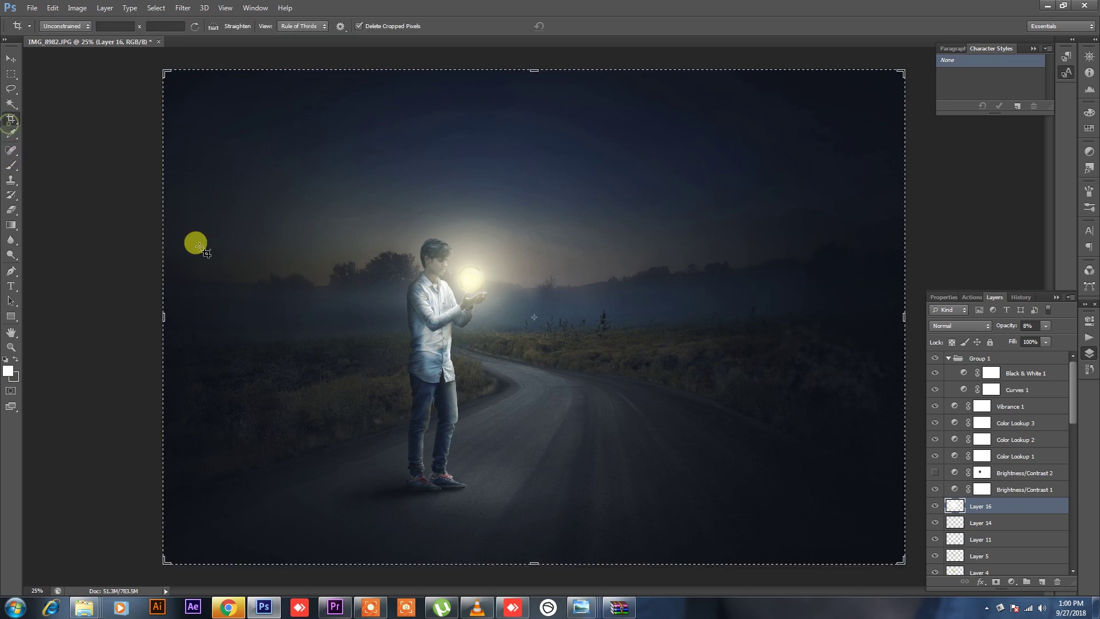
left_click_drag(524, 542, 525, 543)
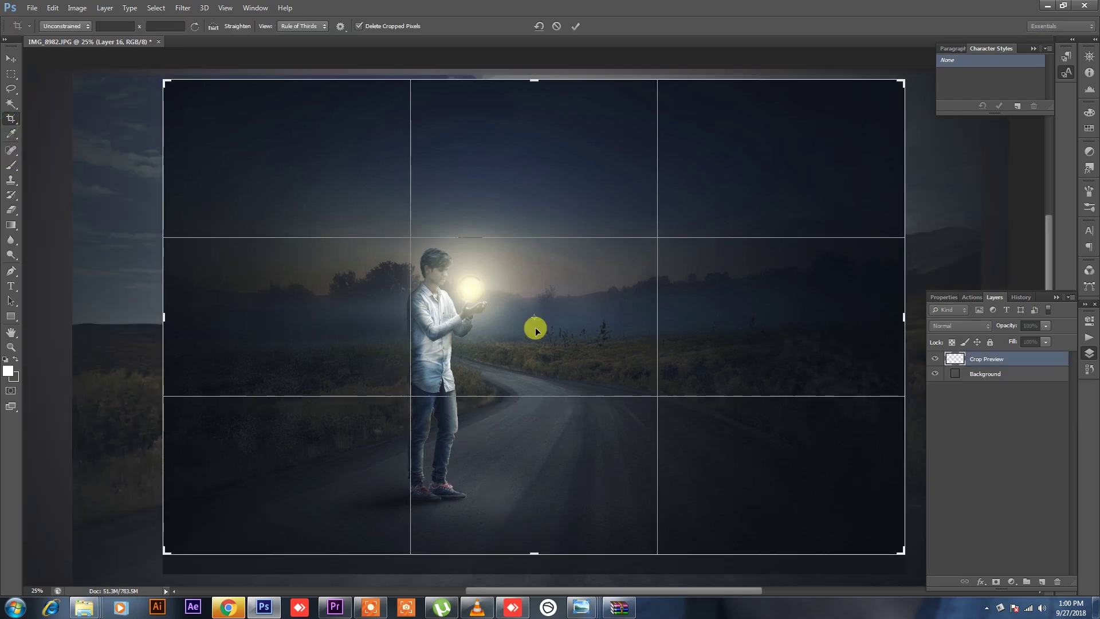
left_click_drag(527, 81, 528, 95)
left_click_drag(541, 339, 539, 337)
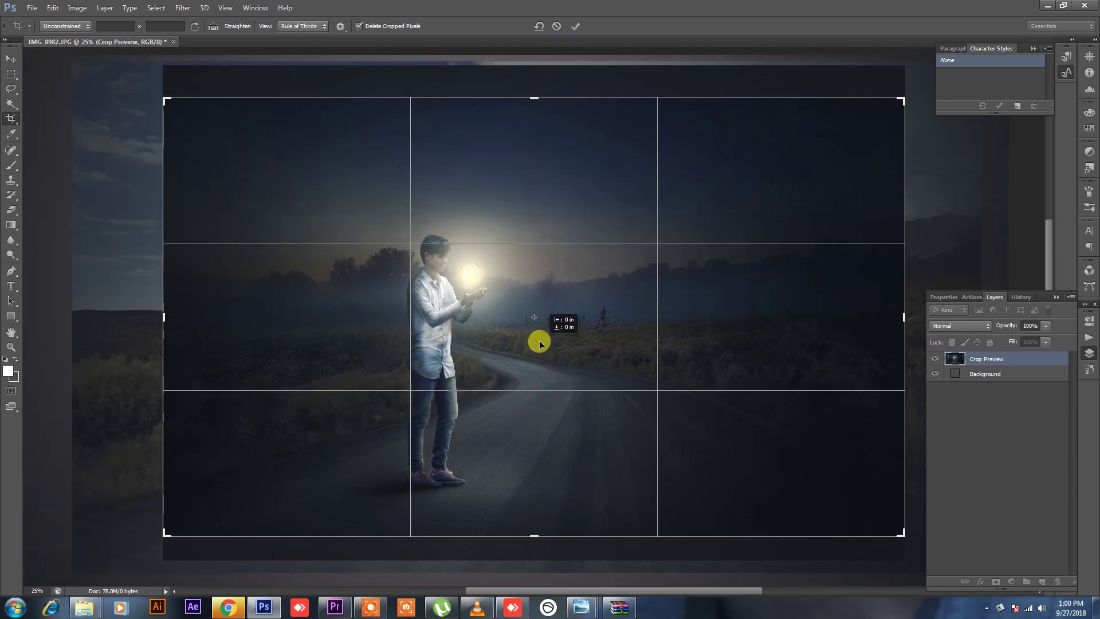
left_click(575, 25)
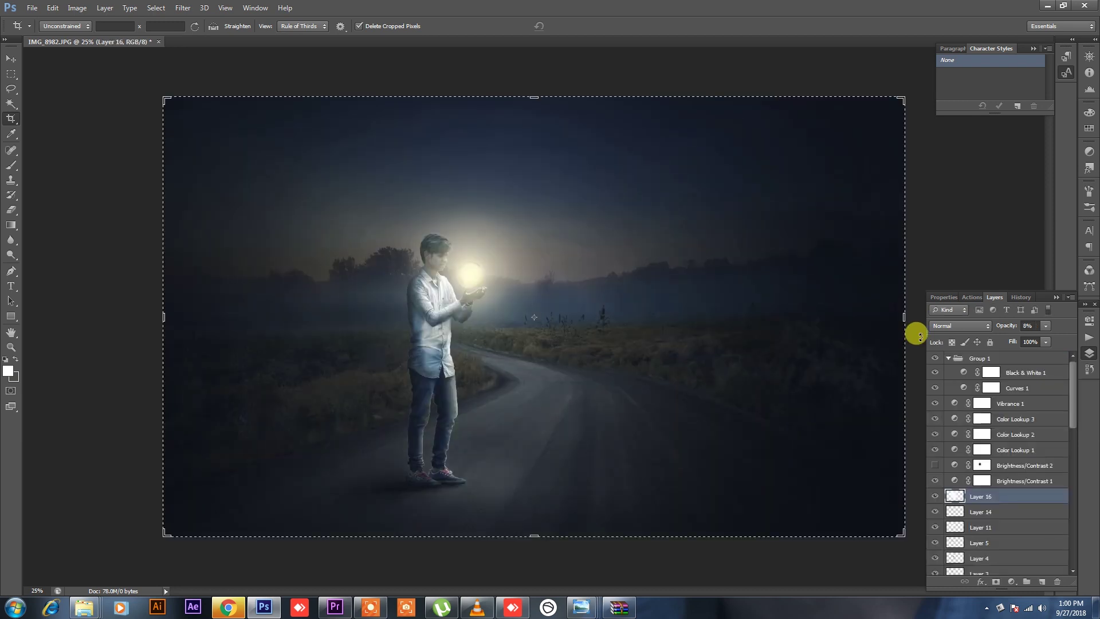
Step: Add a Color Lookup adjustment with the EdgyAmber preset inside Group 1
left_click(989, 359)
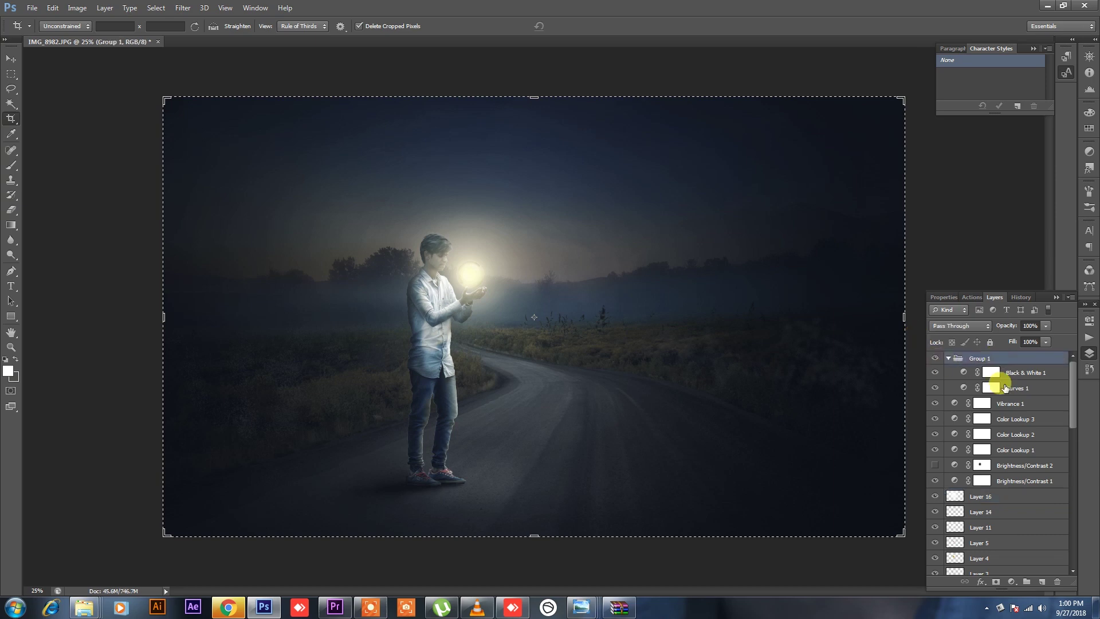
left_click(1011, 582)
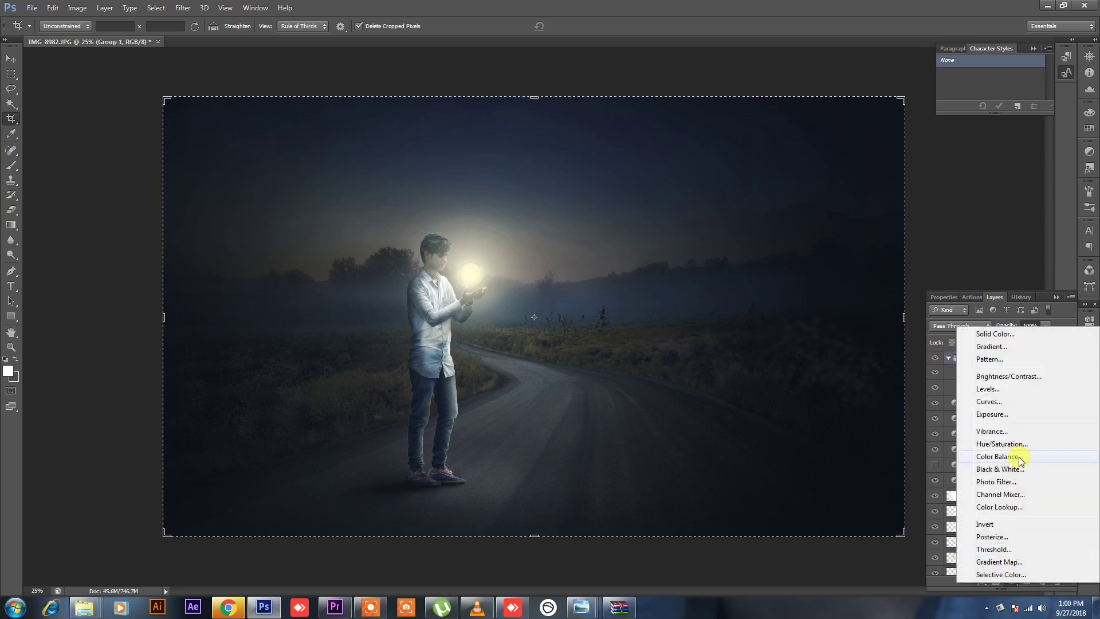
left_click(1015, 507)
left_click(1016, 331)
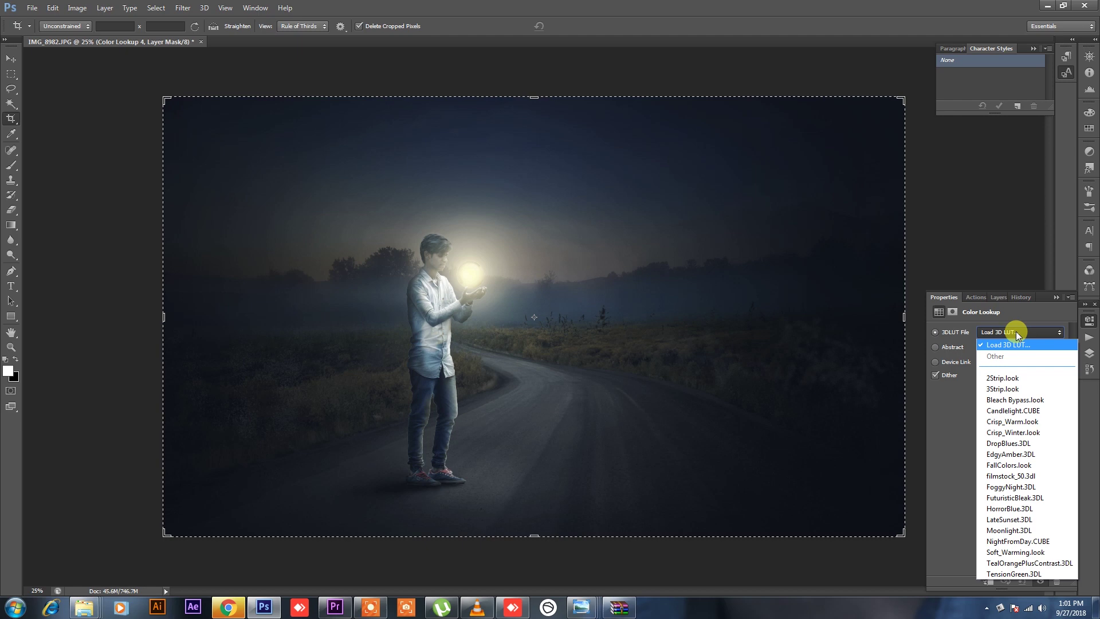
left_click(1010, 454)
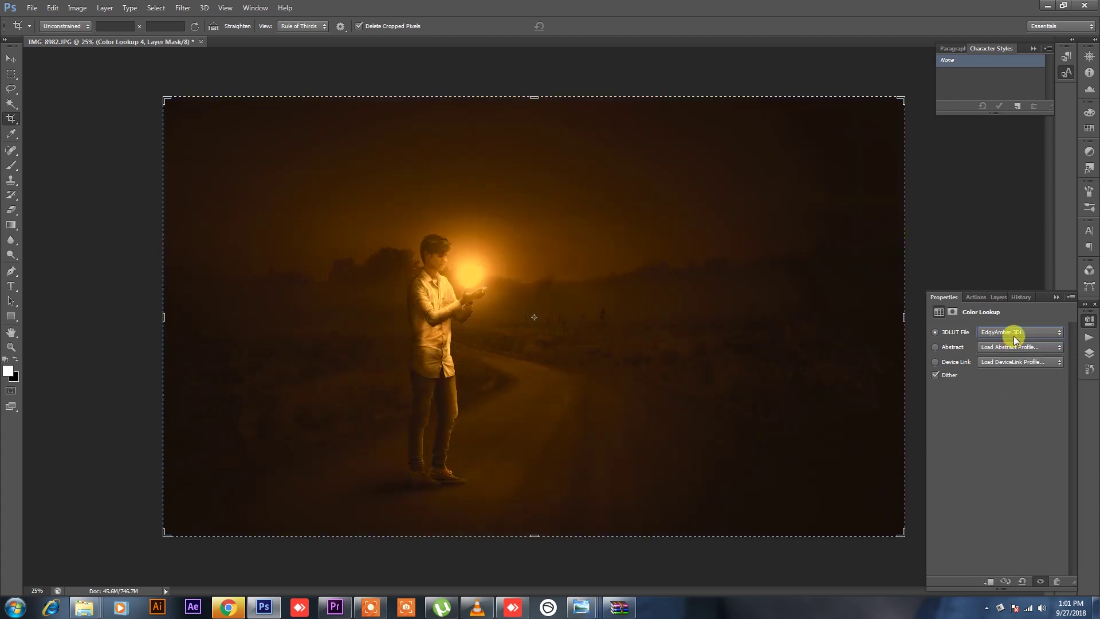
Step: Set the Color Lookup 4 layer's blend mode to Soft Light
scroll(1013, 336, "down", 1)
scroll(1013, 335, "down", 1)
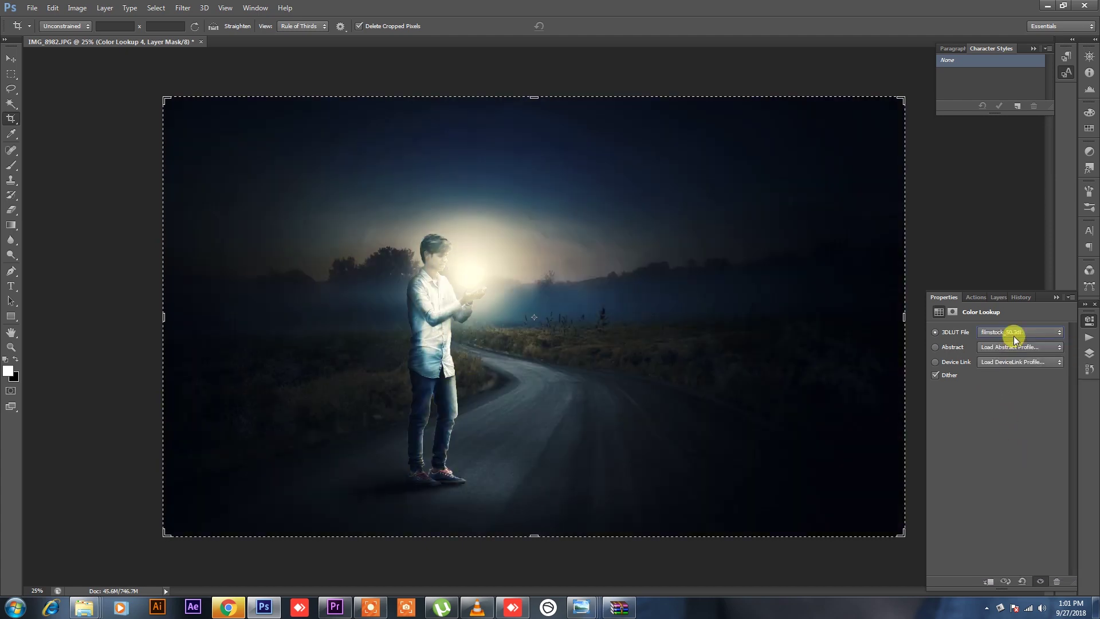
scroll(1013, 336, "down", 1)
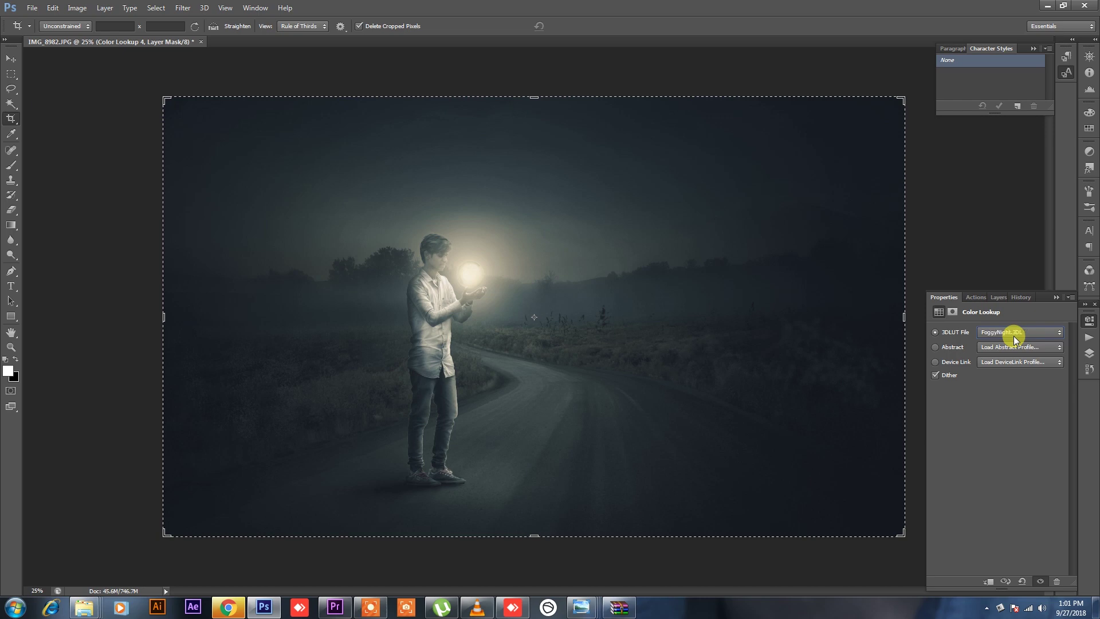
scroll(1014, 336, "down", 1)
left_click(999, 297)
left_click(960, 325)
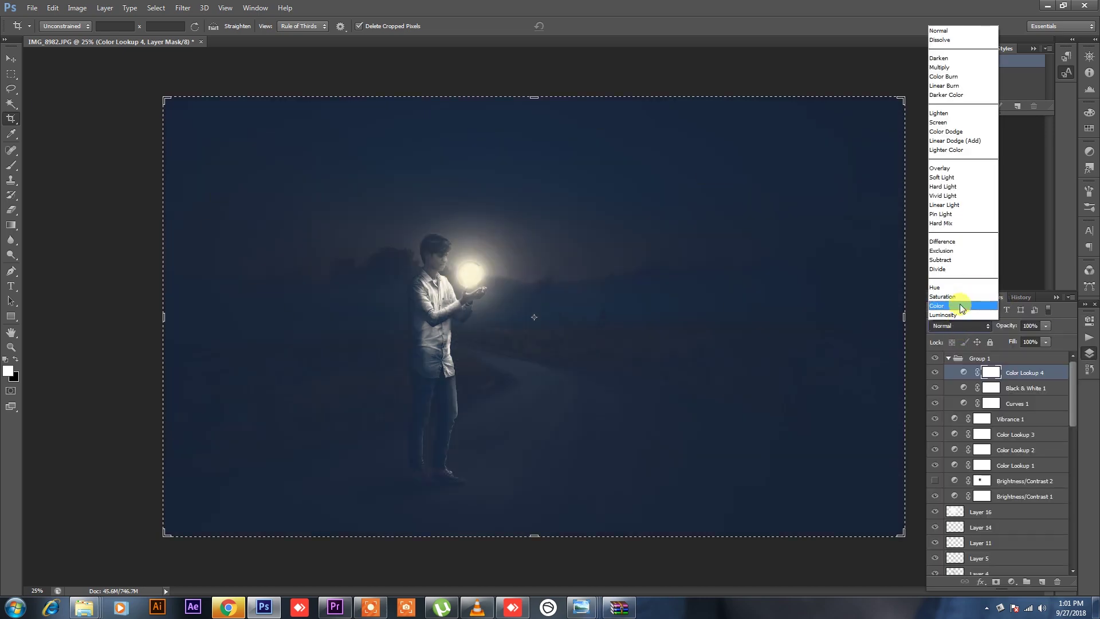
left_click(952, 244)
Step: Lower the Color Lookup 4 layer's opacity to about 17%
scroll(973, 321, "up", 3)
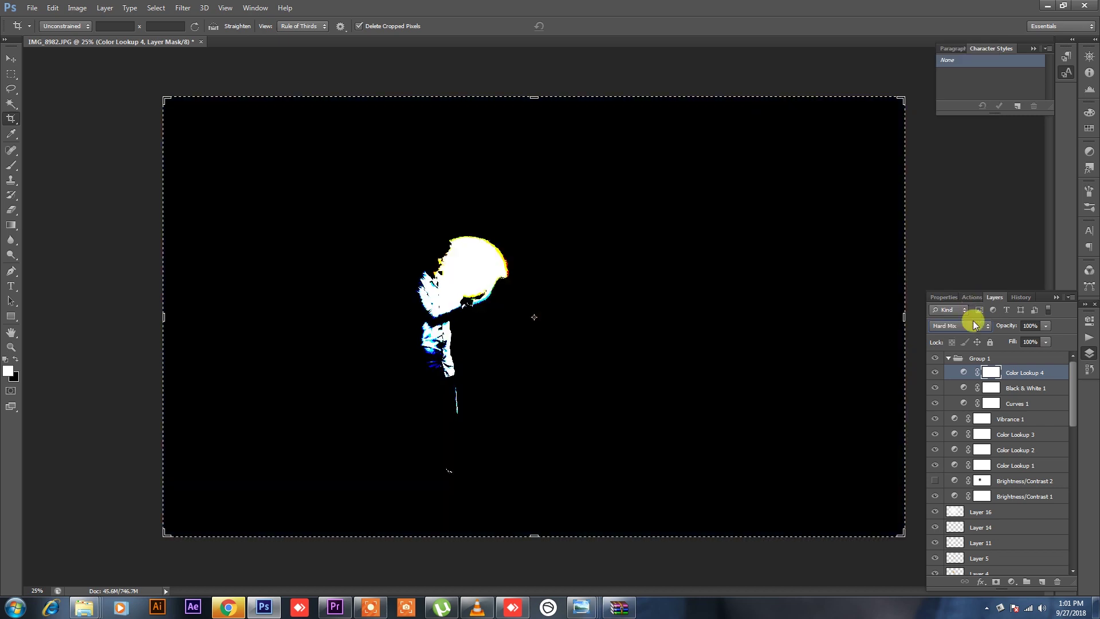
scroll(973, 321, "up", 1)
scroll(972, 321, "up", 1)
scroll(973, 321, "up", 1)
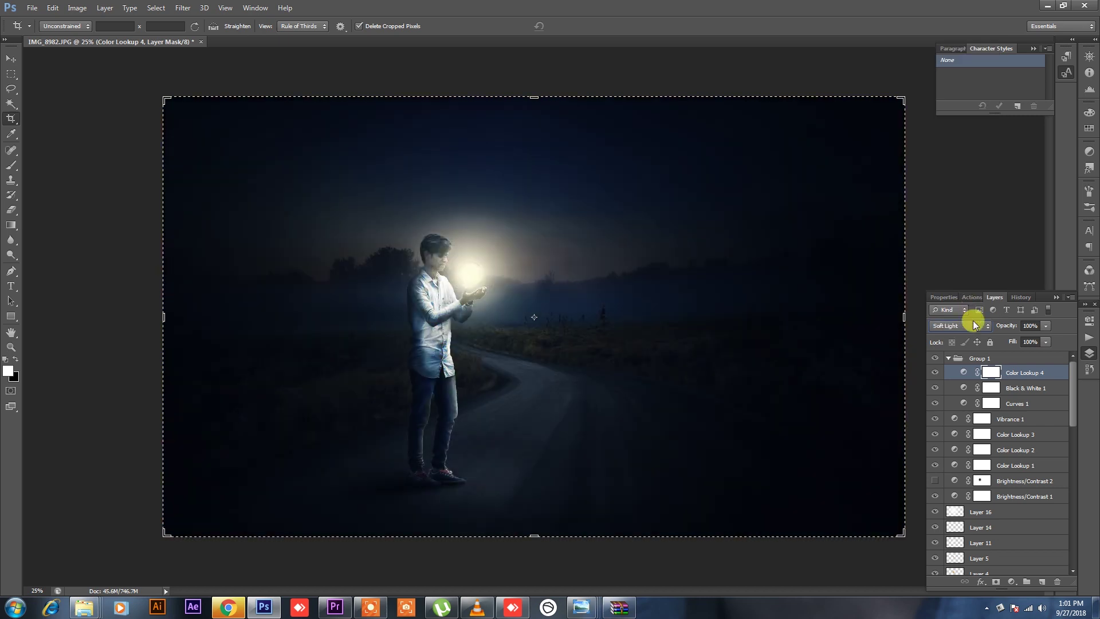
left_click_drag(1046, 325, 998, 343)
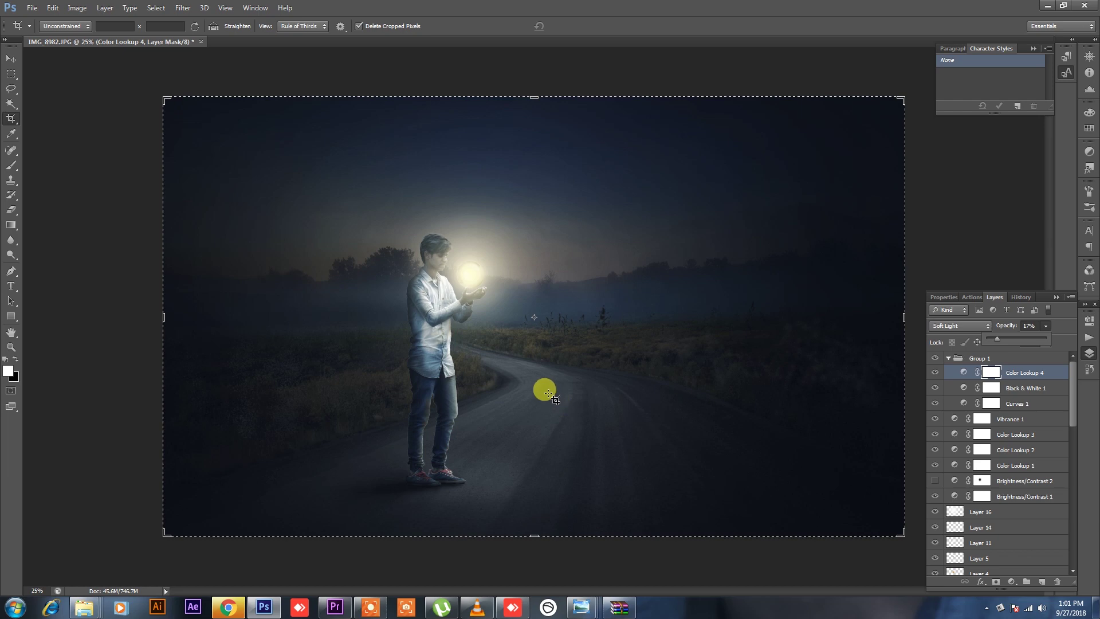
left_click(11, 285)
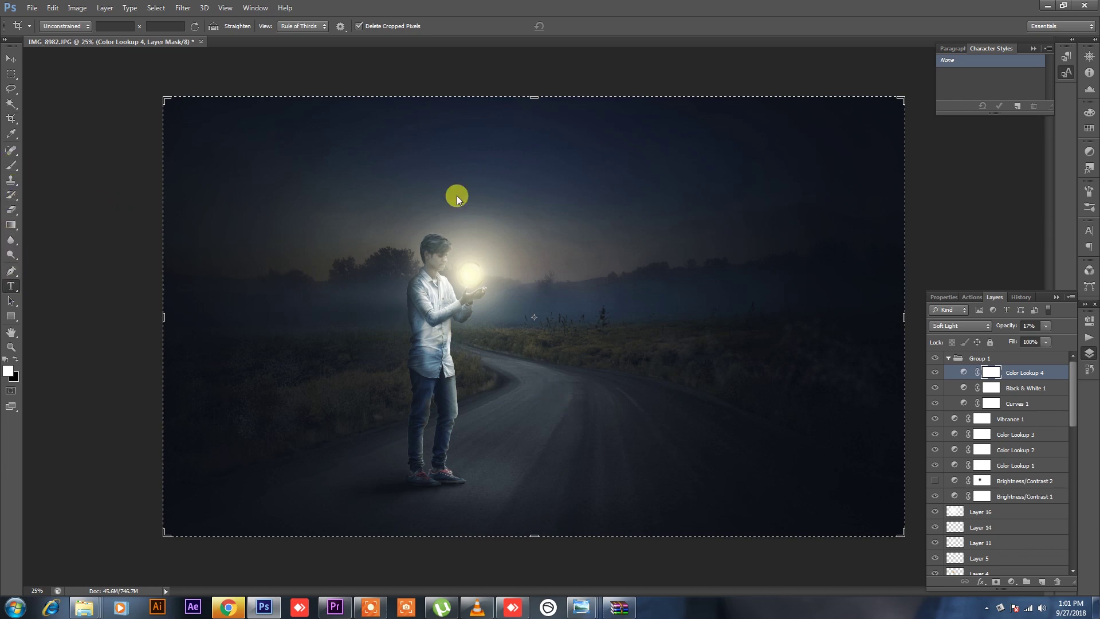
left_click(11, 285)
Step: Start a new text layer above the boy with a 36 pt text size
left_click(11, 286)
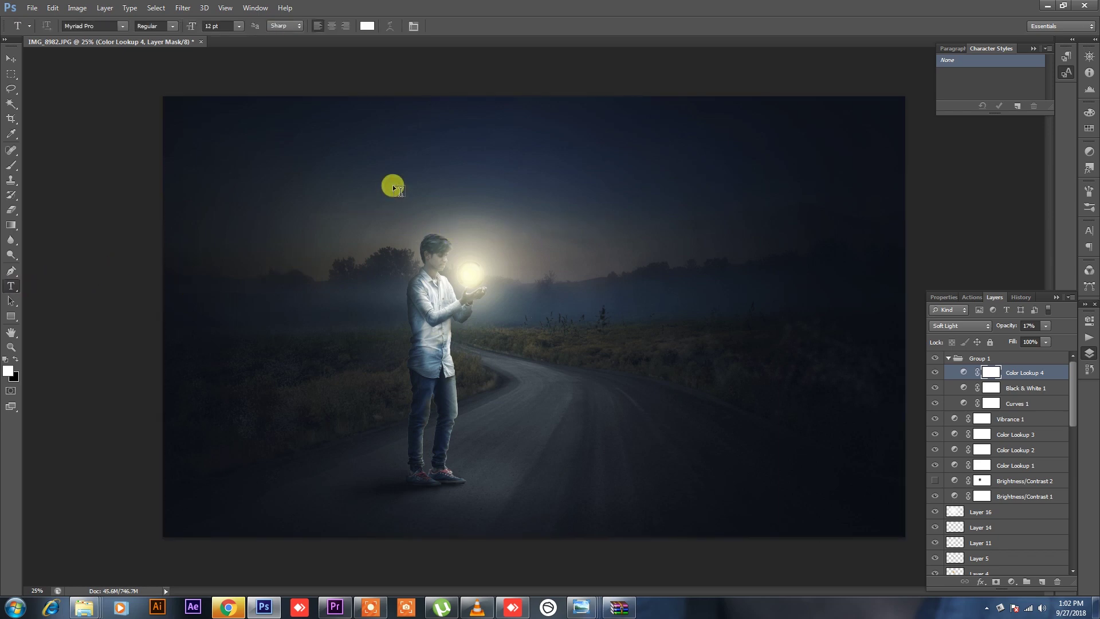
left_click(393, 185)
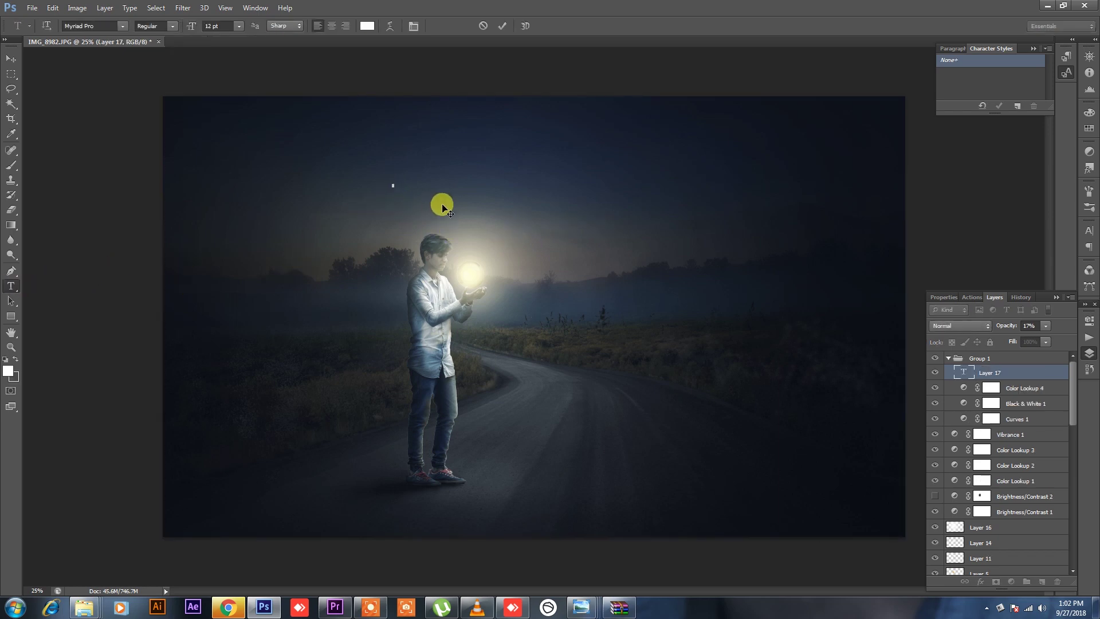
left_click(239, 26)
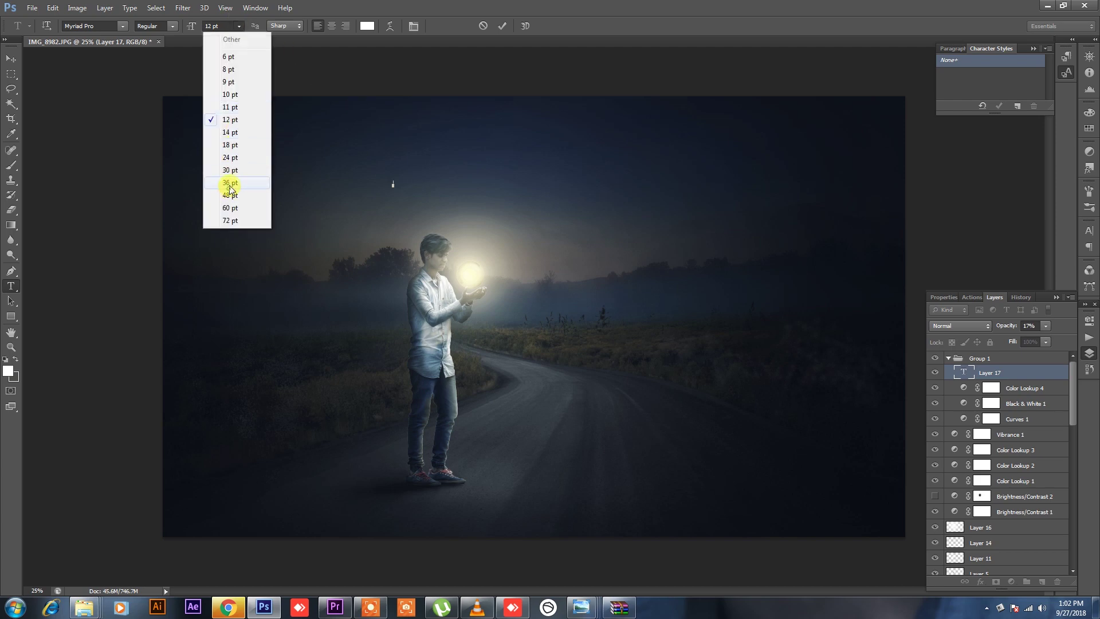
left_click(228, 182)
left_click(255, 8)
left_click(280, 128)
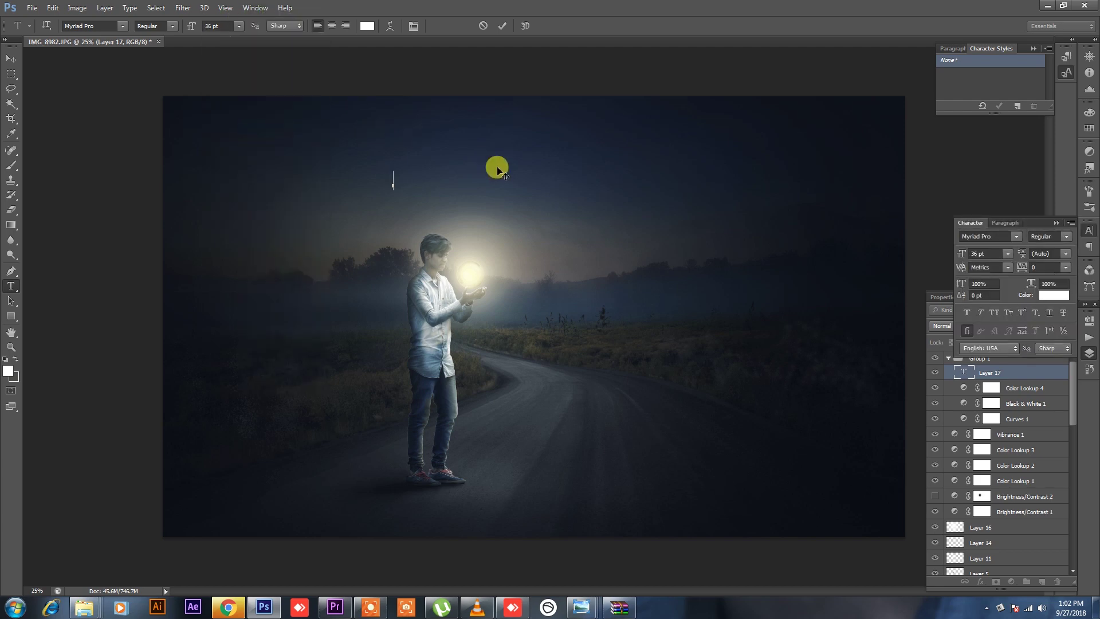
Step: Type the two-line title FIGGY / NIGHT
type("f")
key("BackSpace")
type("F")
type("IGGY")
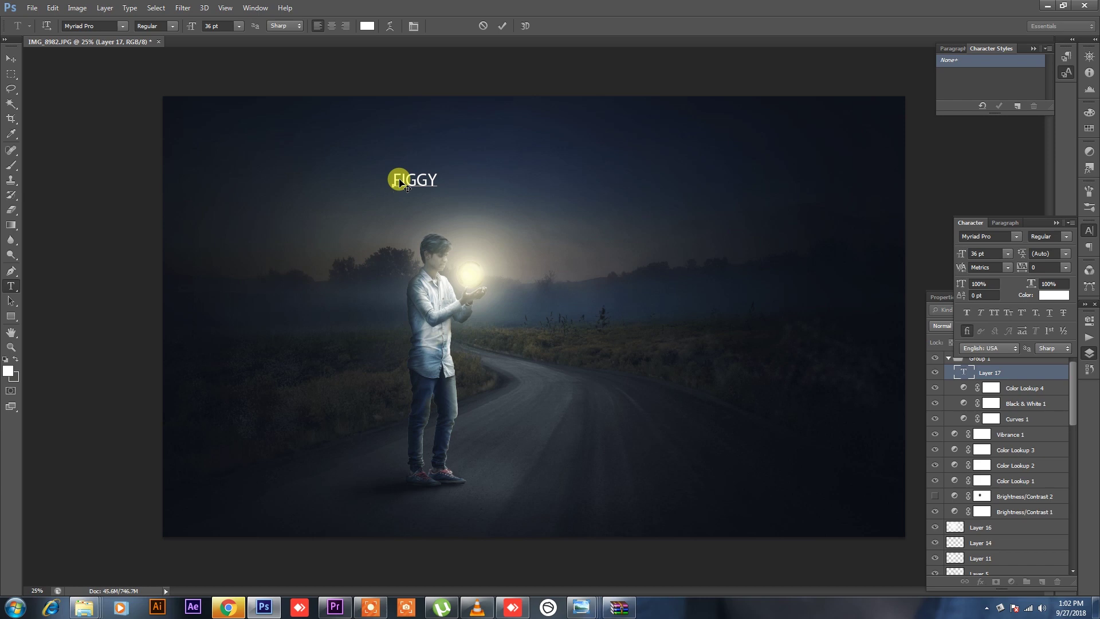
key("Return")
type("G")
key("BackSpace")
type("N")
type("IGHT")
Step: Set the whole title's font to Arial
key("ctrl+a")
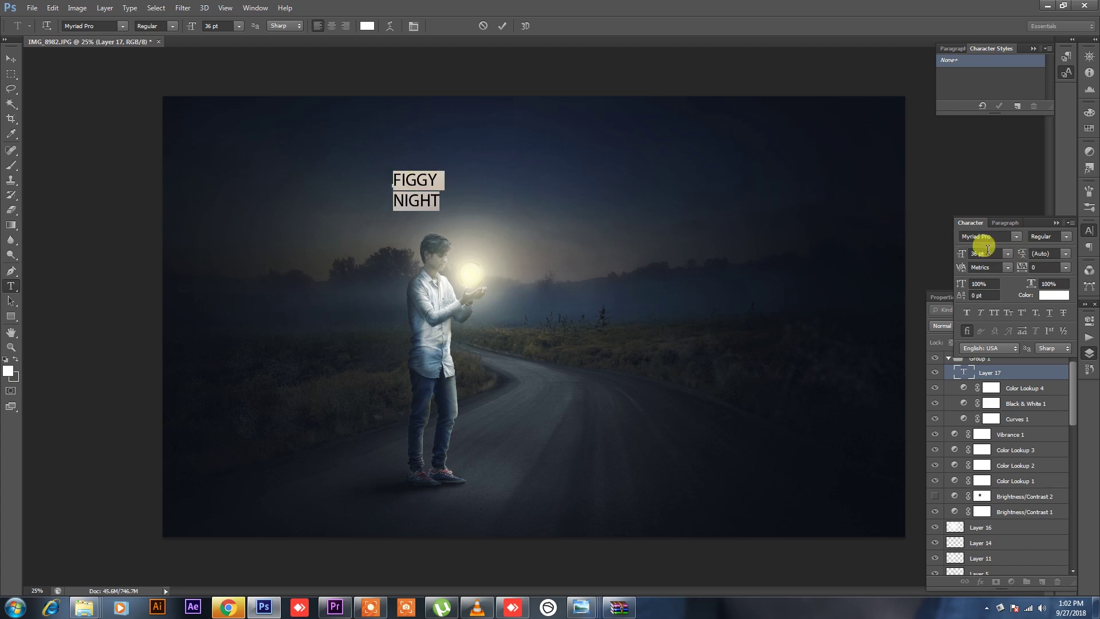
left_click(123, 26)
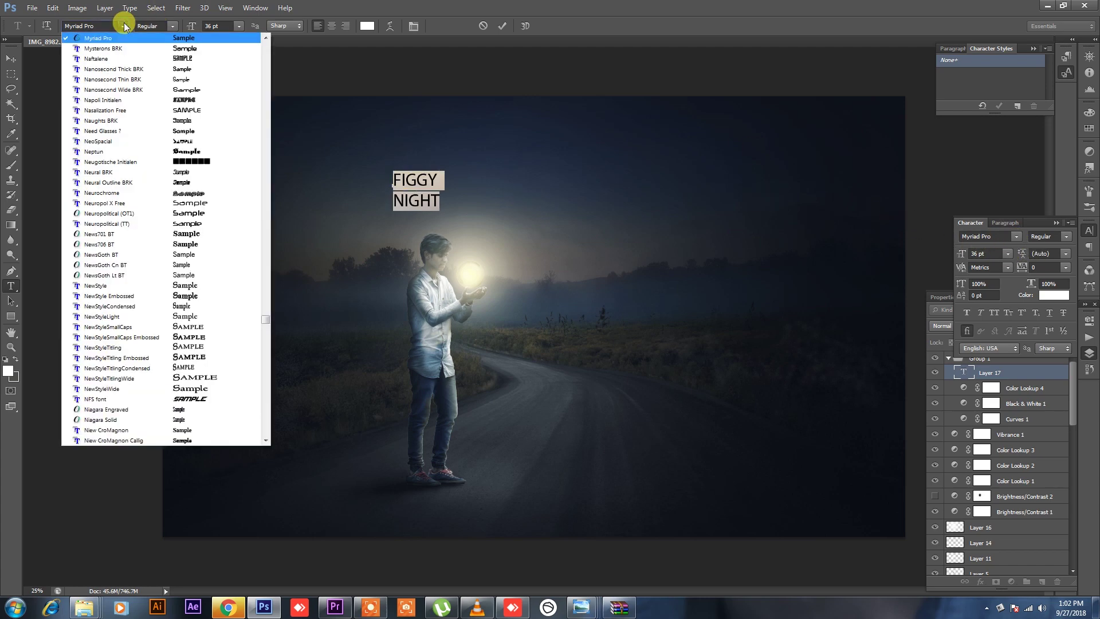
left_click(232, 99)
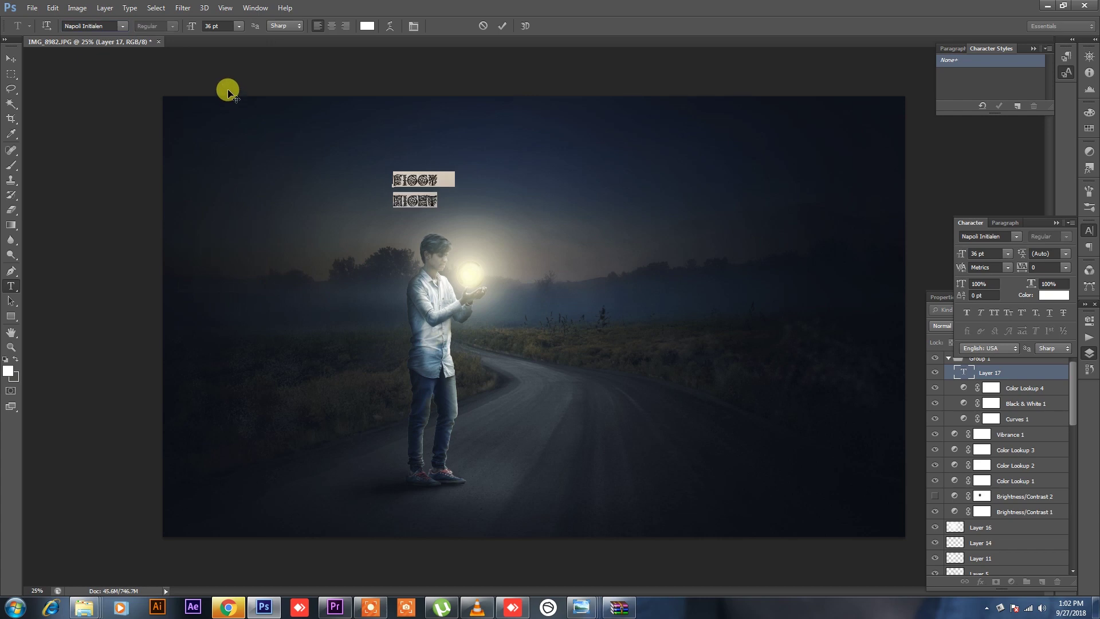
left_click(121, 26)
left_click_drag(264, 316, 267, 75)
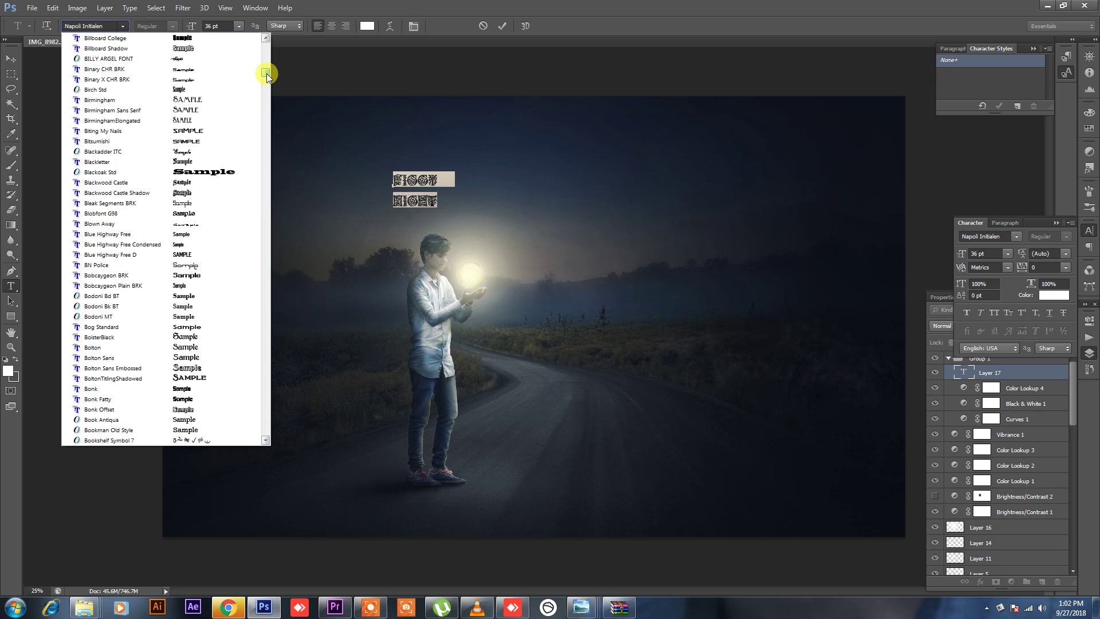
mouse_move(266, 75)
left_mouse_down()
mouse_move(271, 43)
mouse_move(272, 56)
left_mouse_up()
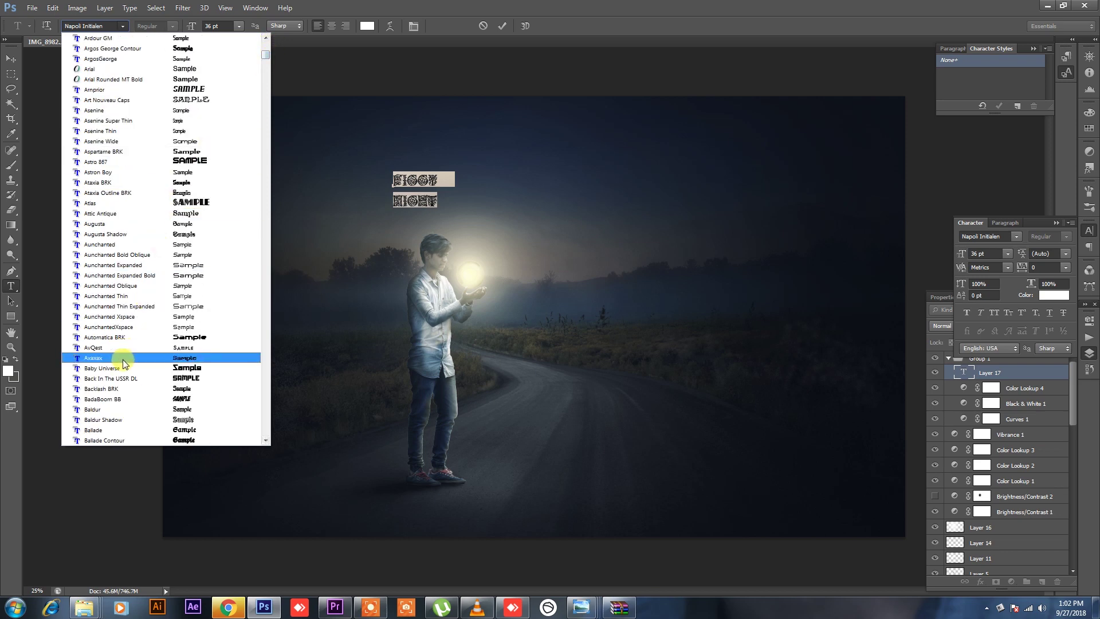
left_click(132, 69)
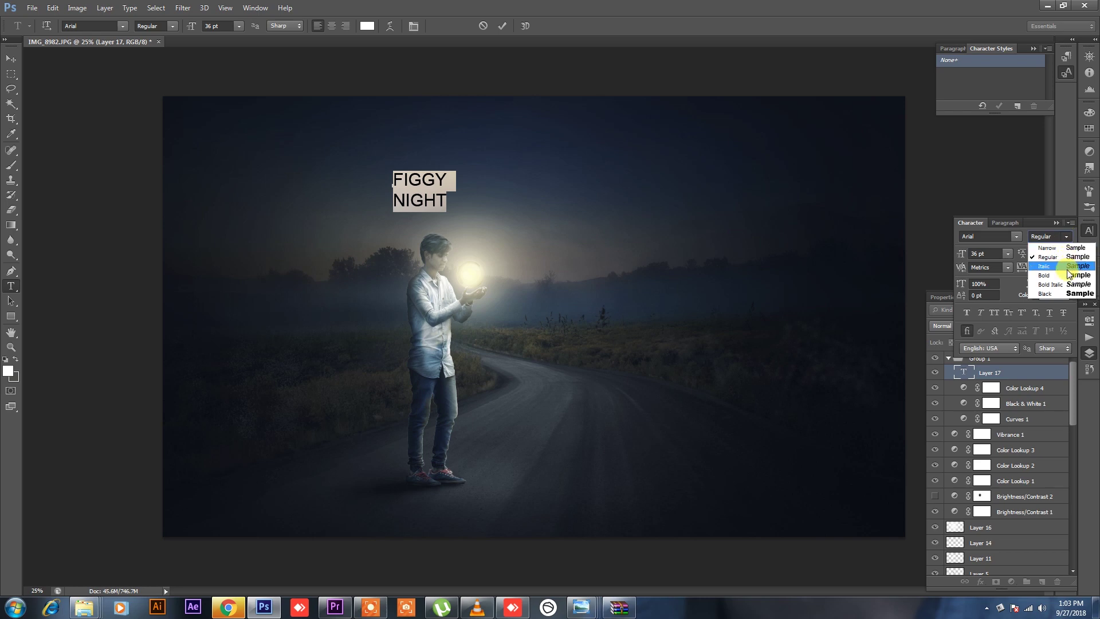
Step: Make the word NIGHT bold in the Character panel
left_click(397, 199)
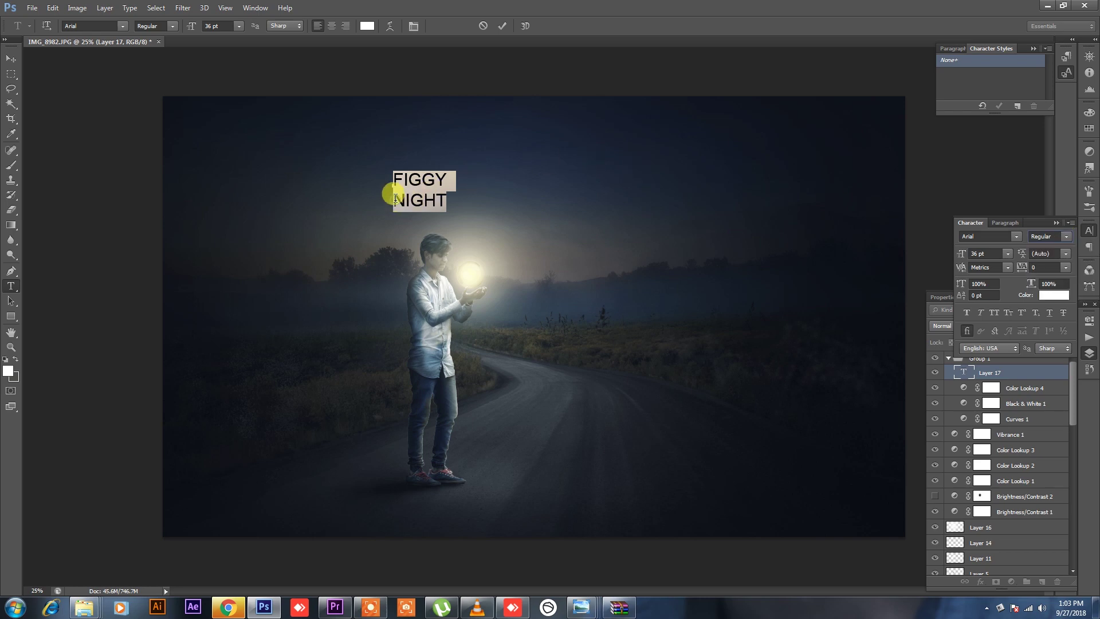
left_click_drag(393, 201, 490, 204)
left_click(1067, 254)
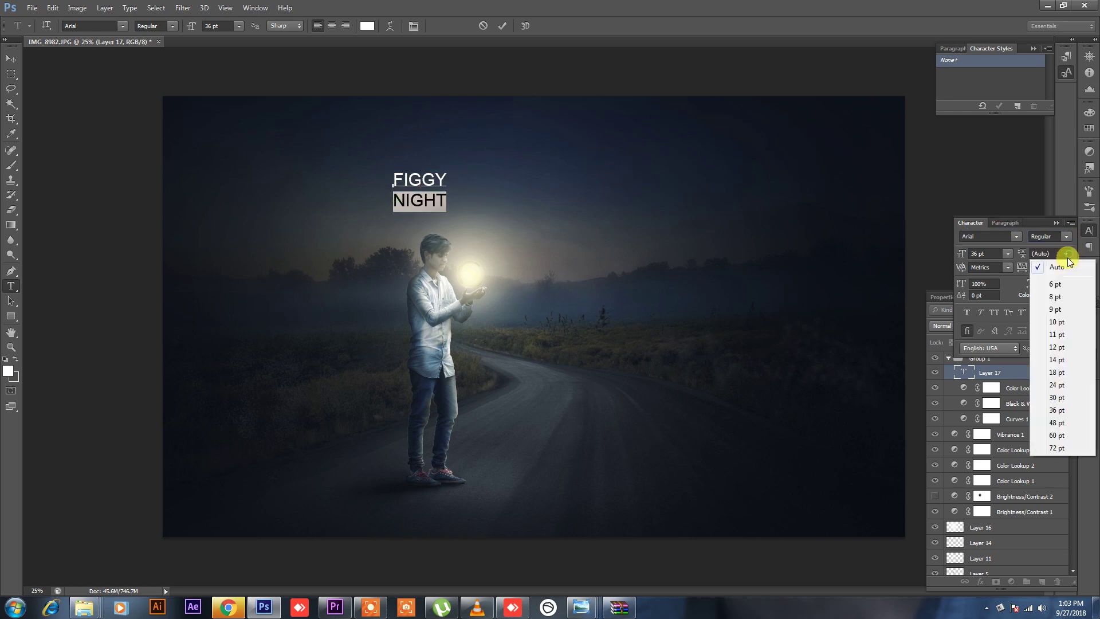
left_click(1064, 267)
left_click(1065, 240)
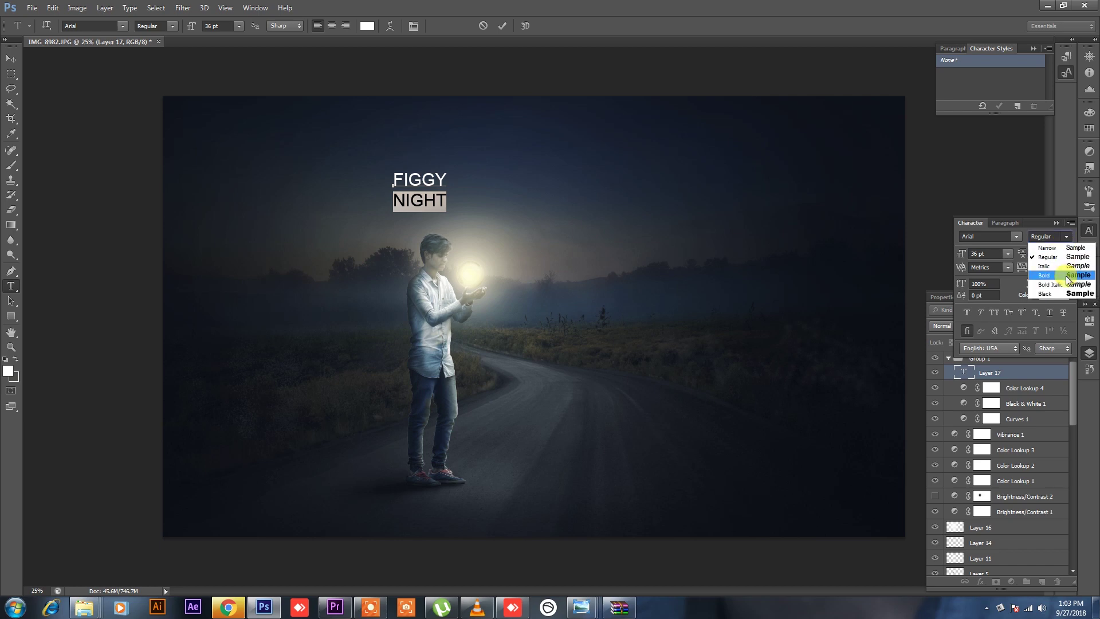
left_click(1066, 276)
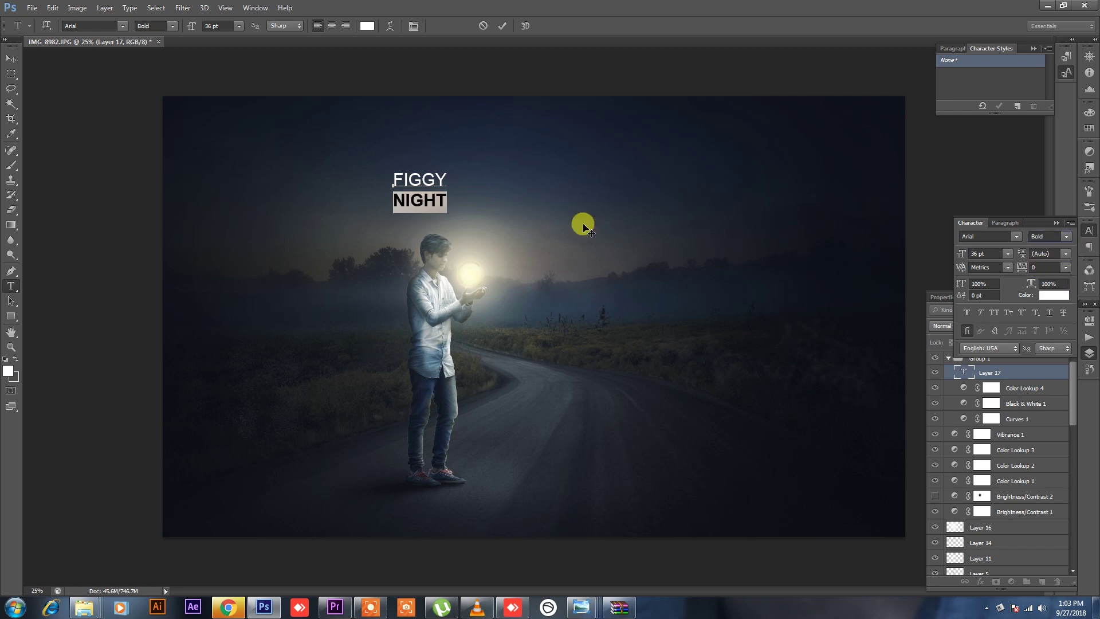
Step: Shrink FIGGY to 21 pt with wider letter spacing, and enlarge NIGHT
left_click_drag(395, 179, 449, 177)
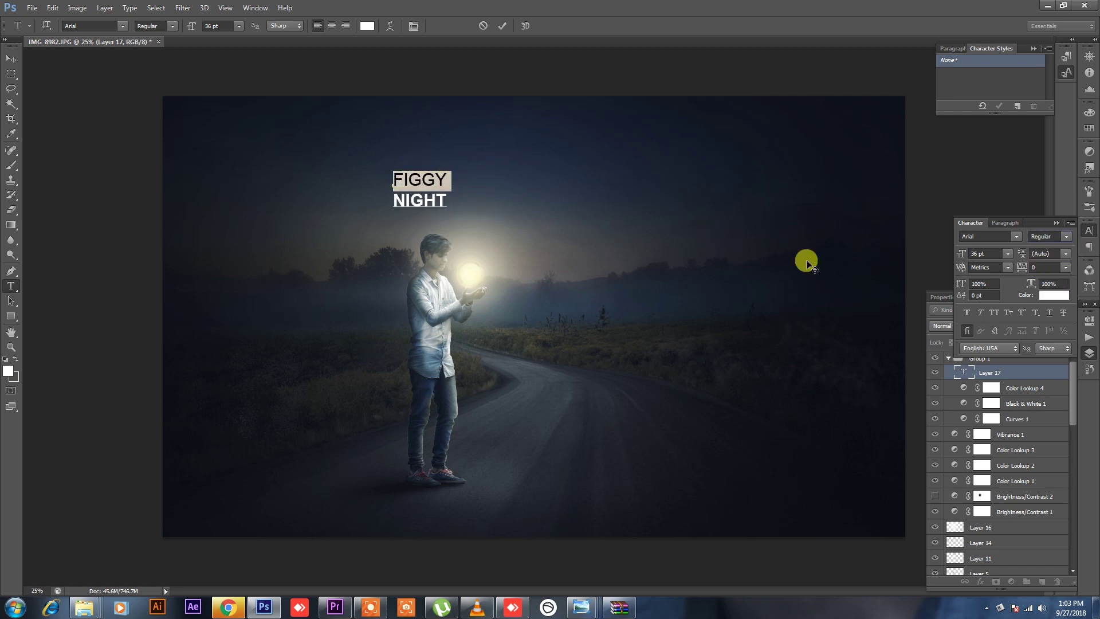
left_click_drag(960, 257, 954, 258)
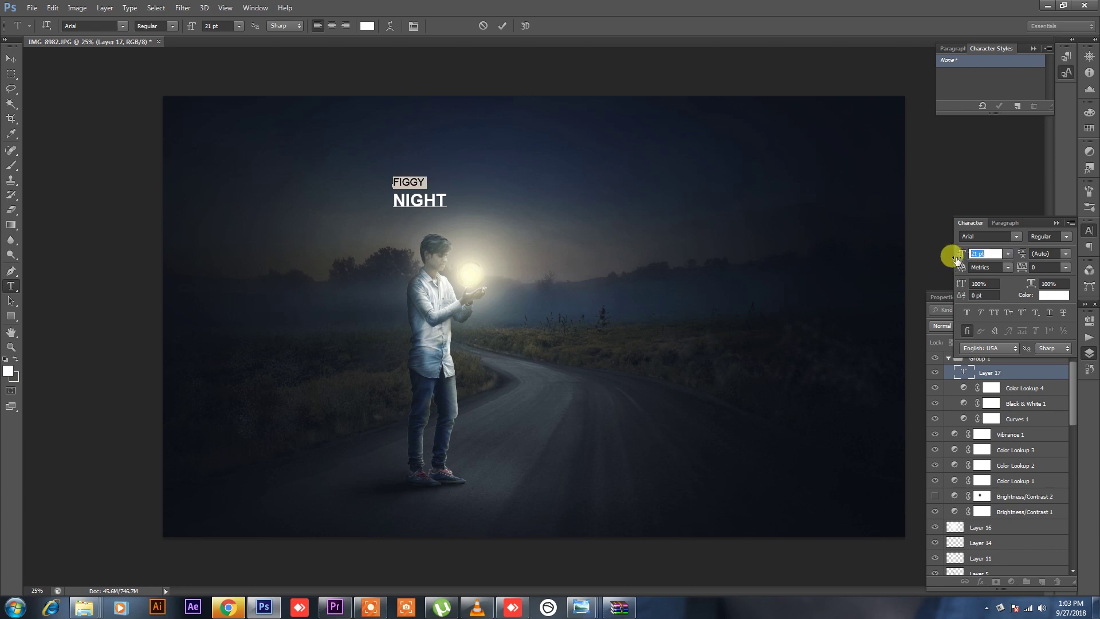
left_click_drag(1023, 267, 1032, 271)
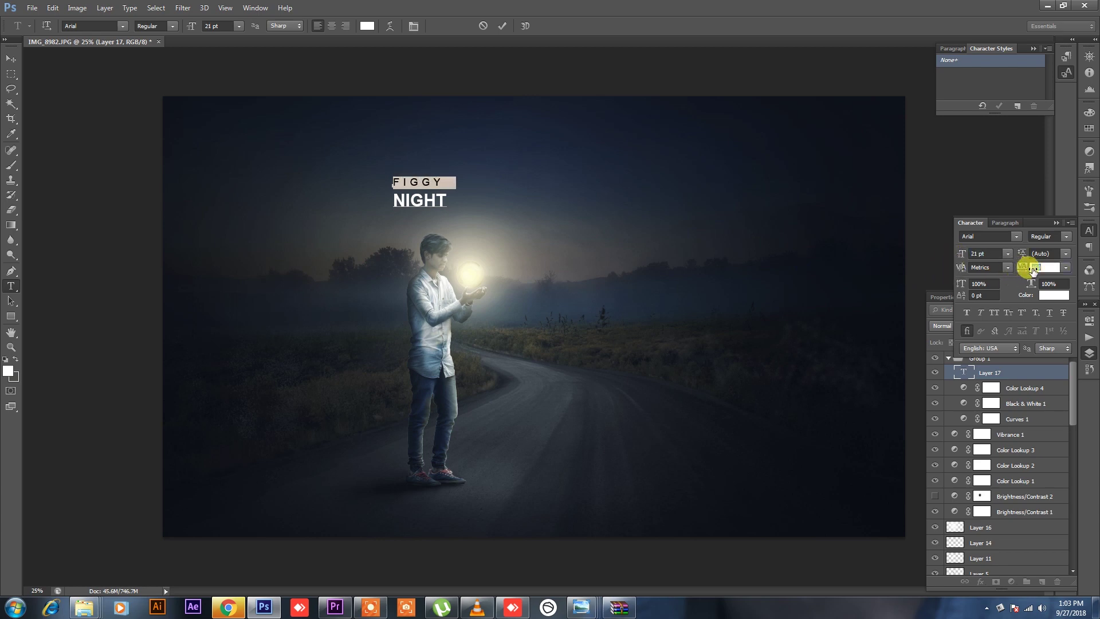
left_click_drag(394, 200, 450, 201)
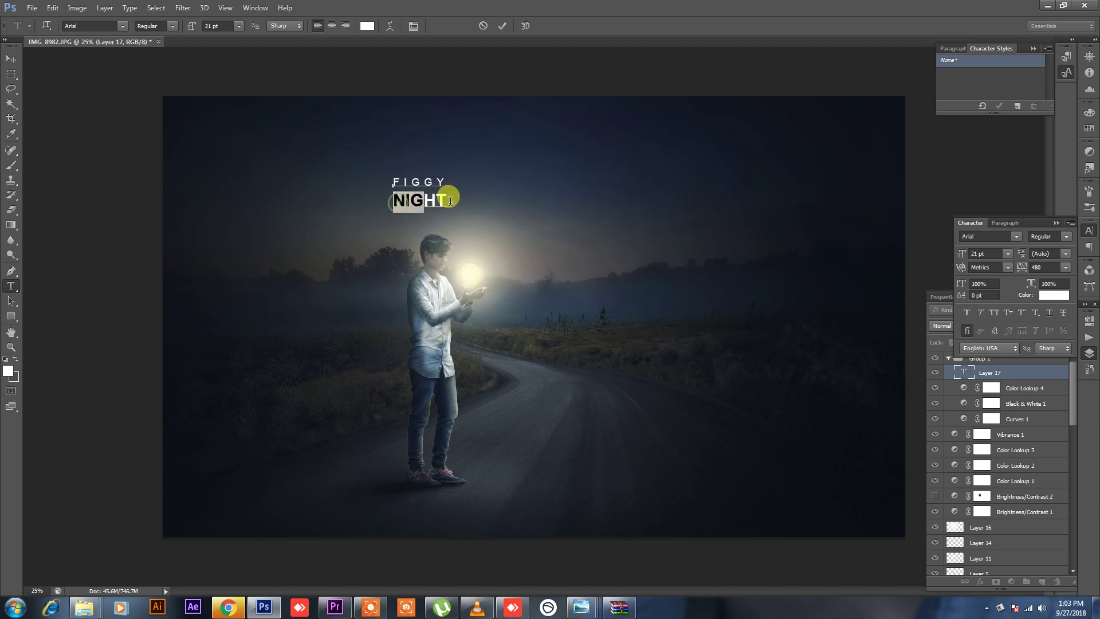
left_click_drag(963, 254, 974, 254)
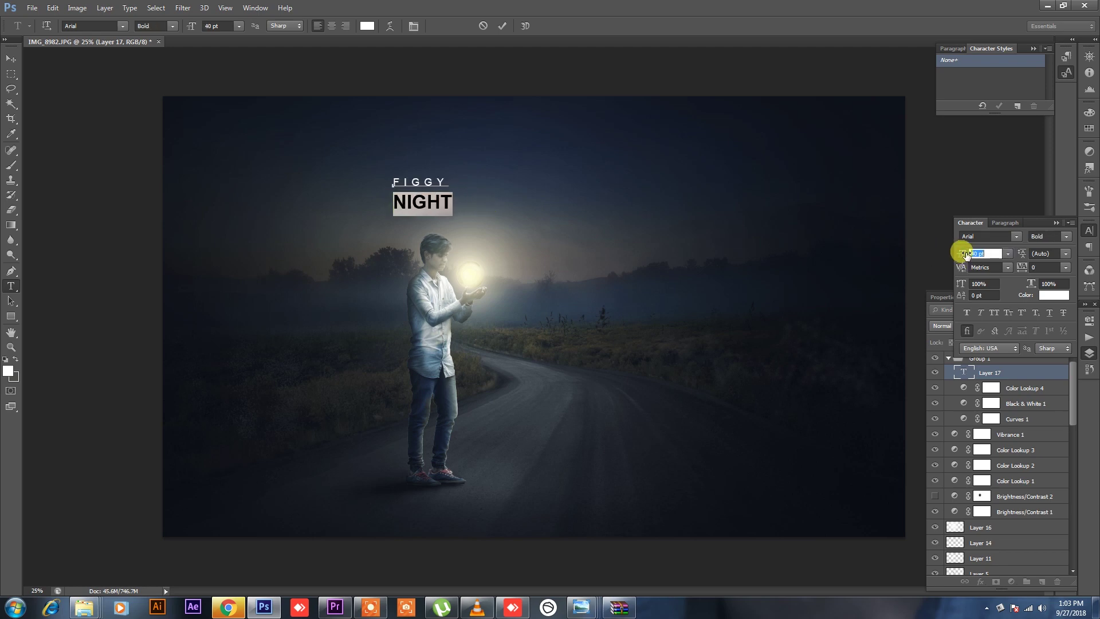
Step: Centre-align both lines of the title
key("ctrl+a")
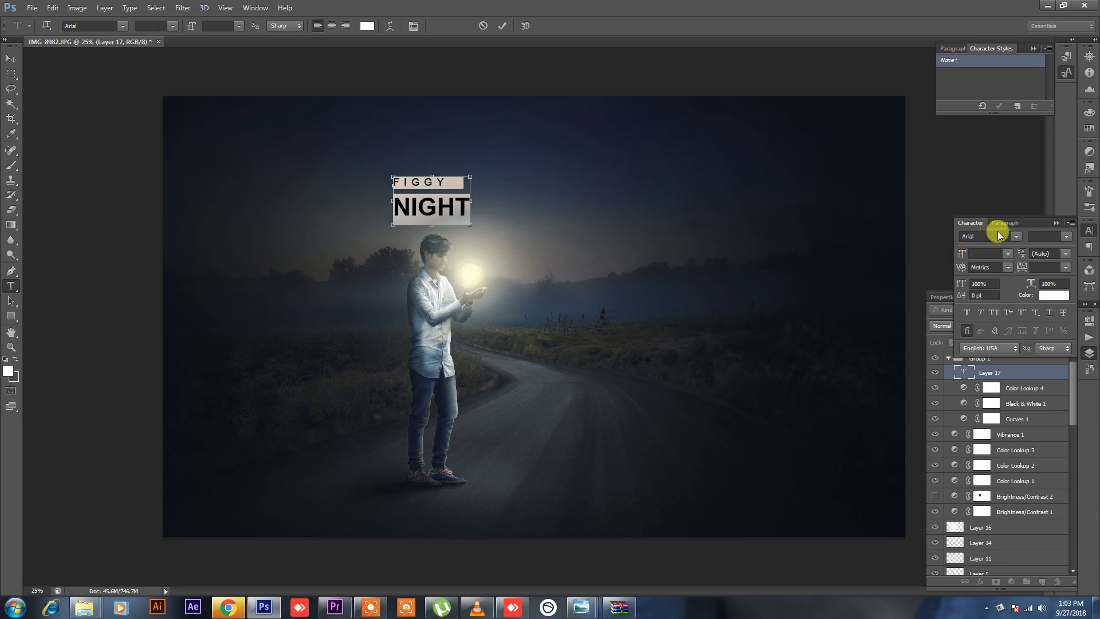
left_click(1006, 223)
left_click(983, 236)
left_click(974, 223)
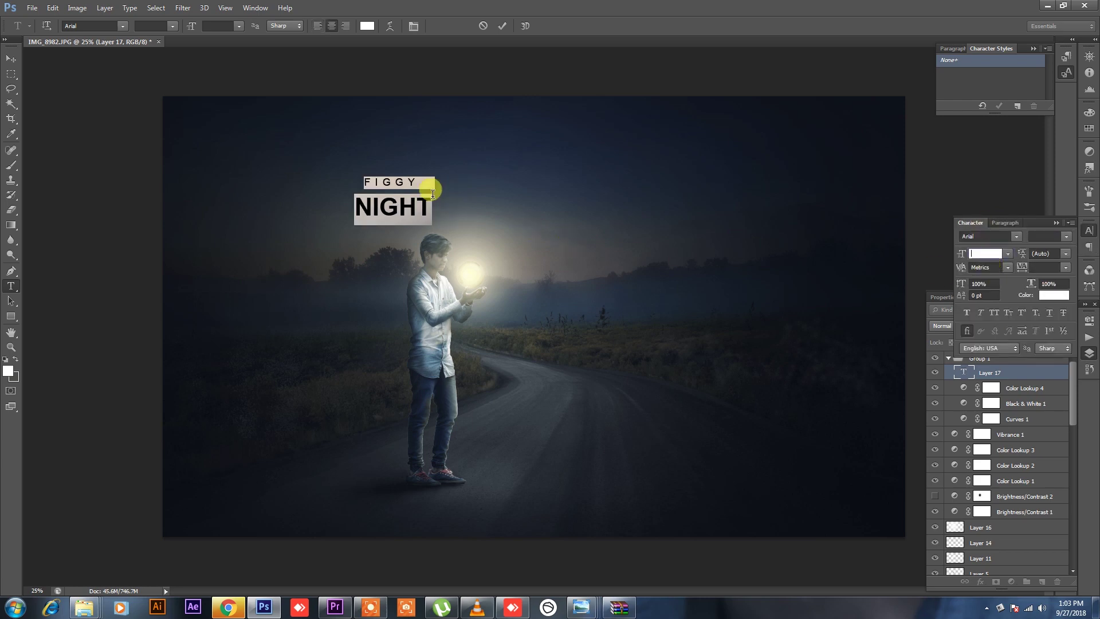
Step: Redo the line break so NIGHT sits on its own line below FIGGY
left_click(432, 182)
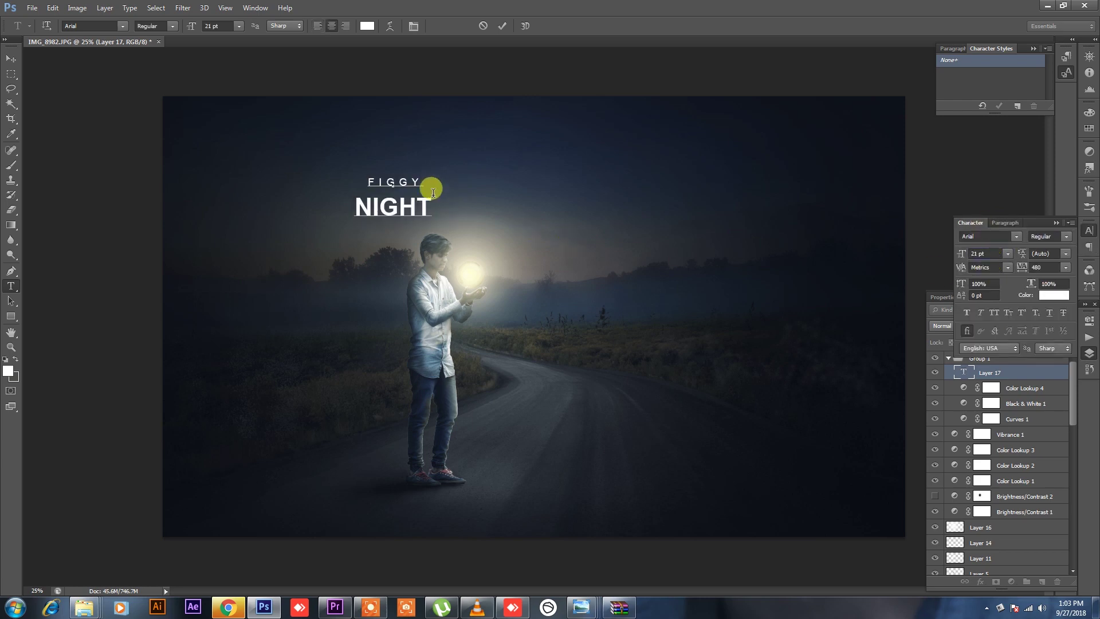
left_click_drag(433, 183, 385, 183)
left_click(356, 198)
key("BackSpace")
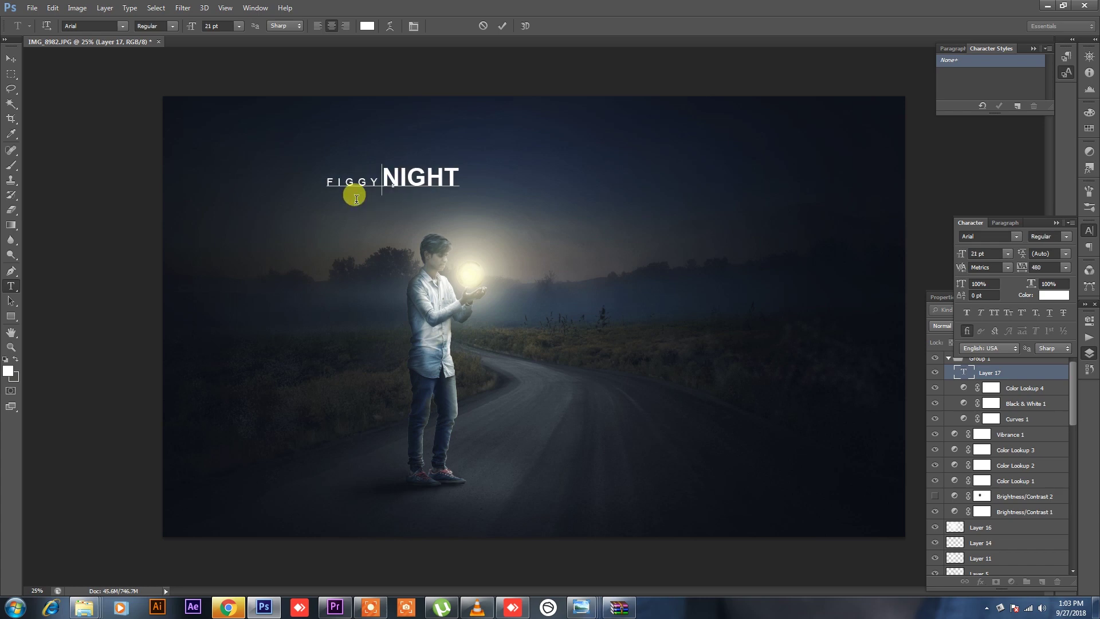
key("Return")
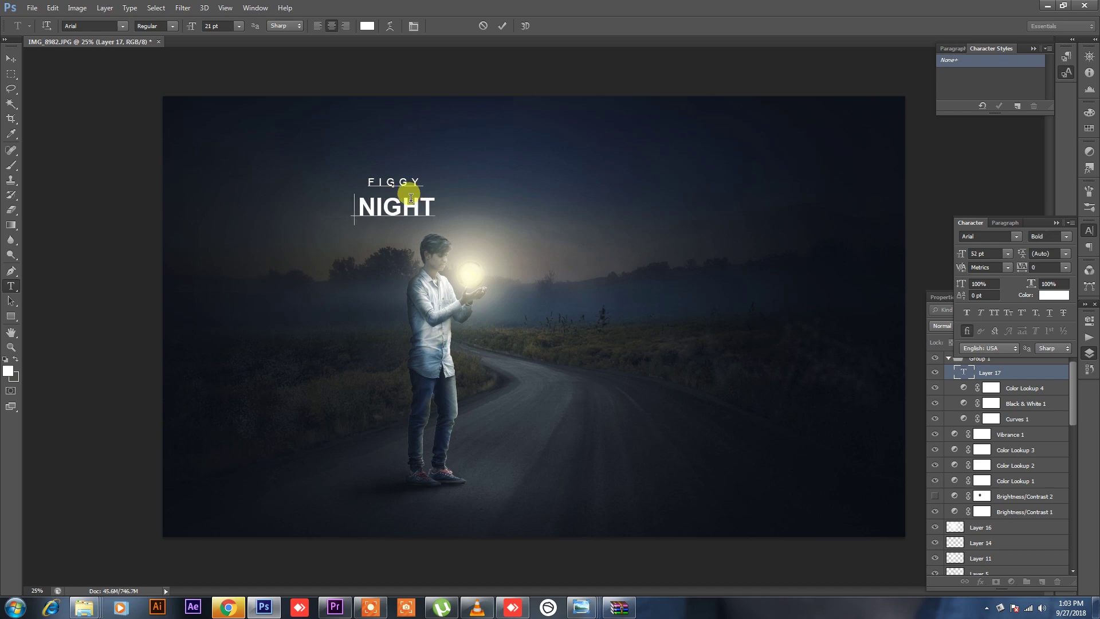
Step: Tighten the title's leading to about 44 pt
key("BackSpace")
key("ctrl+a")
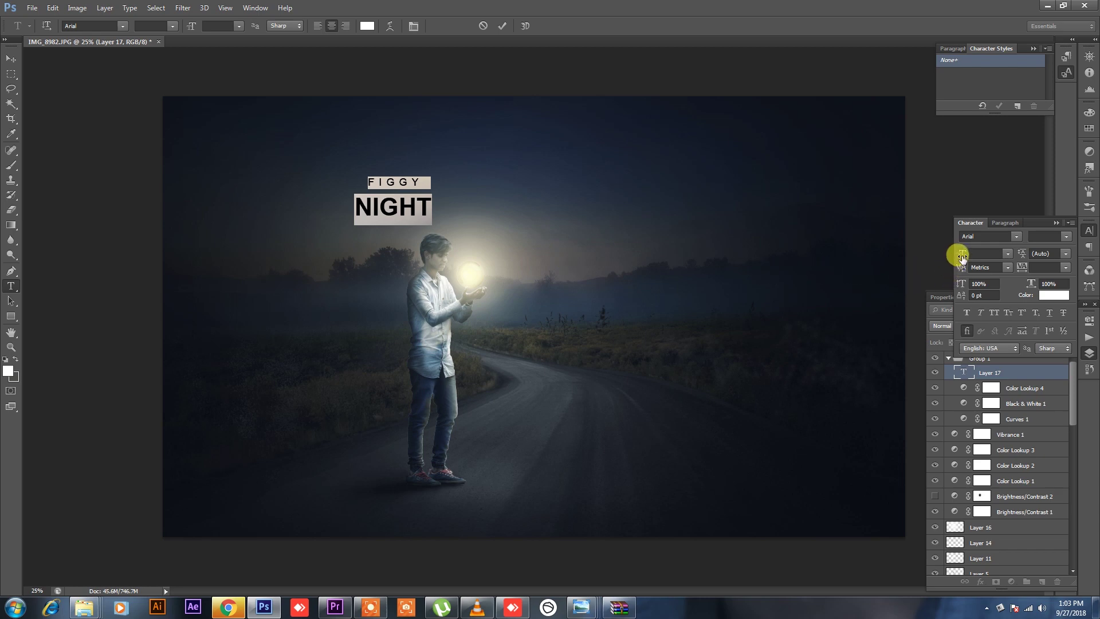
mouse_move(1023, 252)
left_mouse_down()
mouse_move(1040, 252)
mouse_move(1029, 252)
left_mouse_up()
left_click(400, 201)
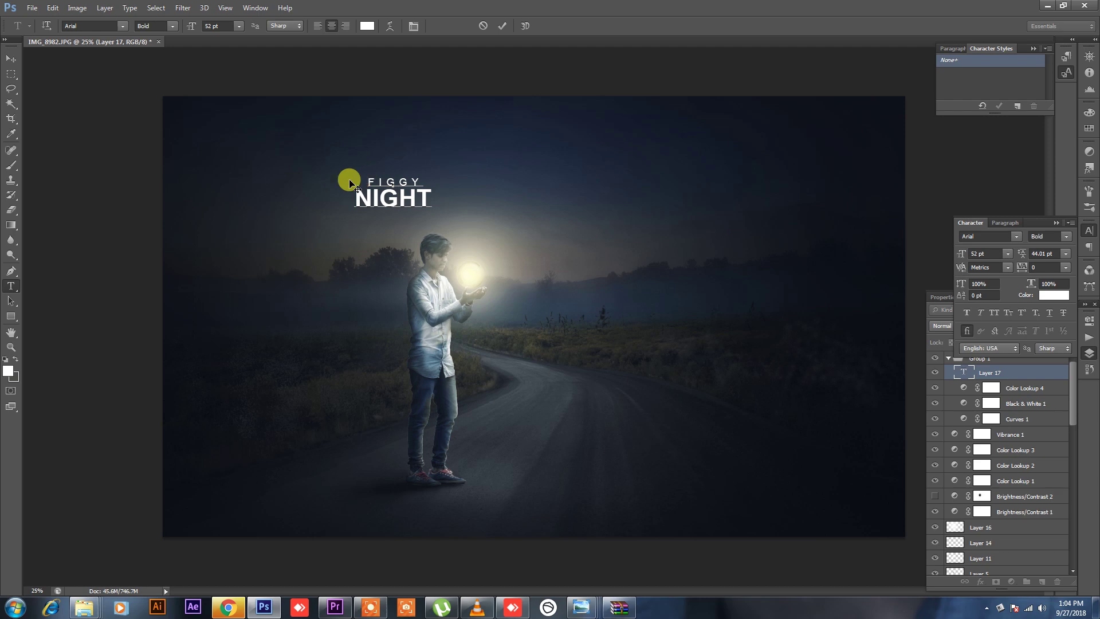
key("ctrl+a")
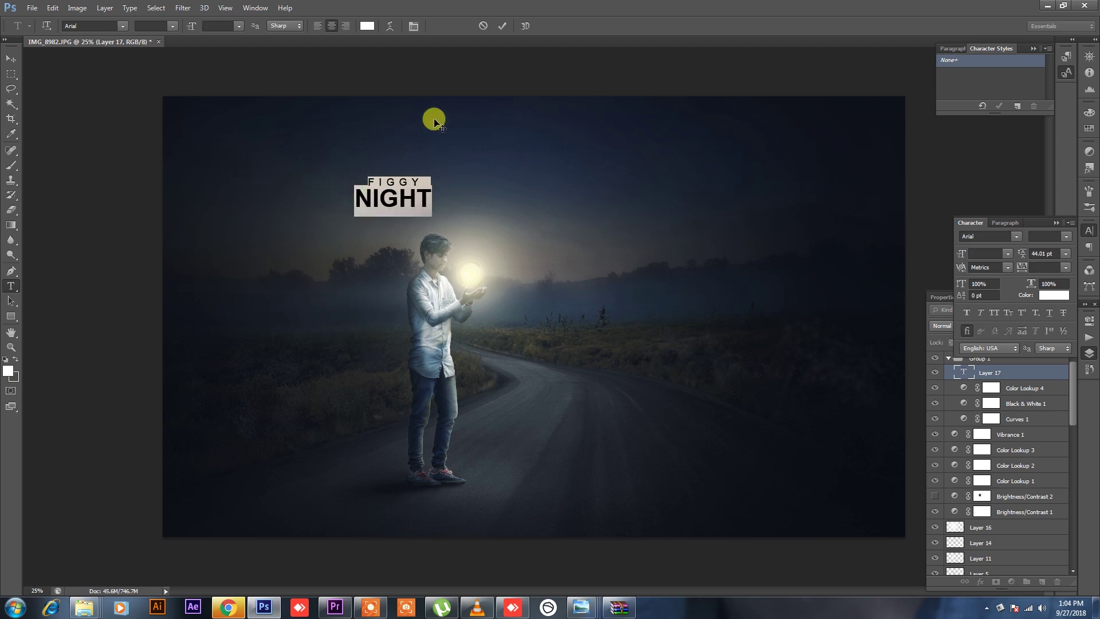
Step: Colour the title pale cream sampled from the orb and trim leading to about 42 pt
left_click(367, 26)
left_click(468, 270)
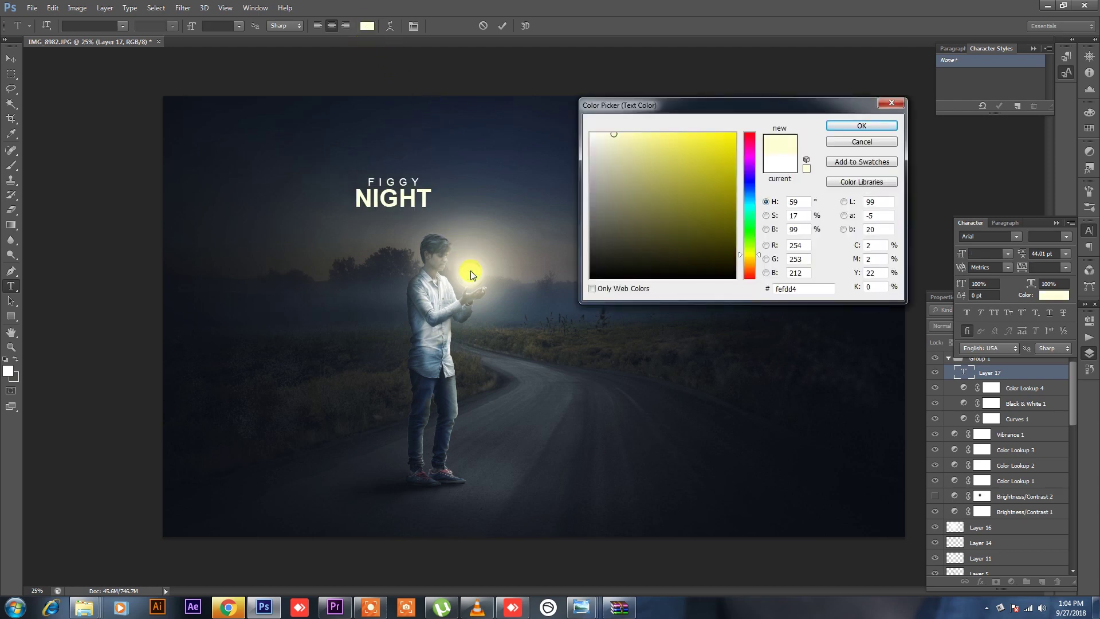
left_click(836, 127)
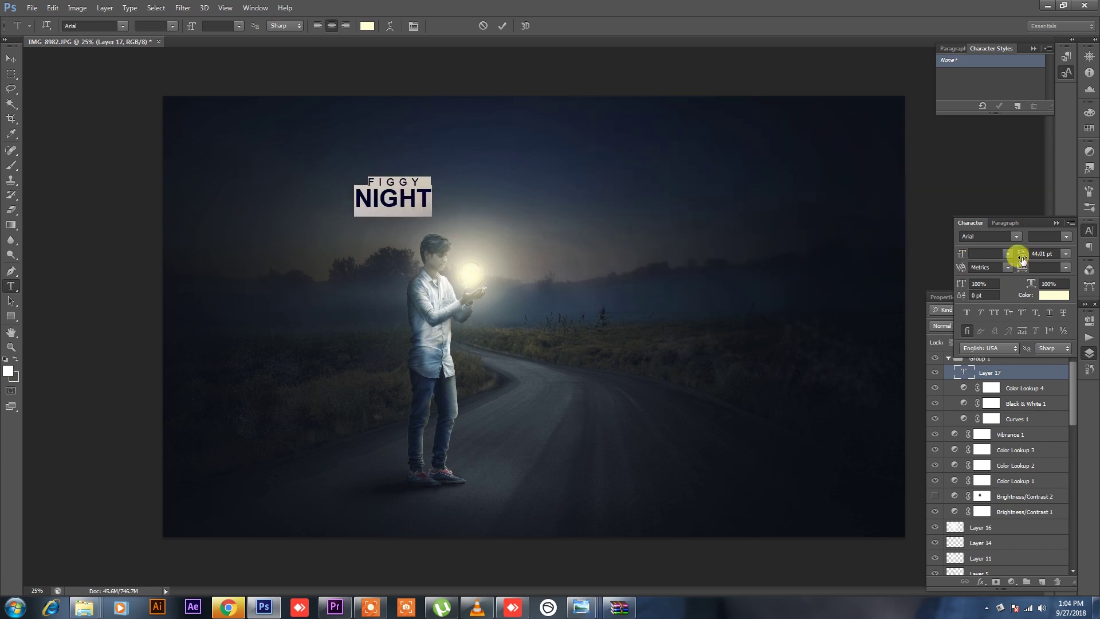
left_click_drag(1022, 256, 1020, 258)
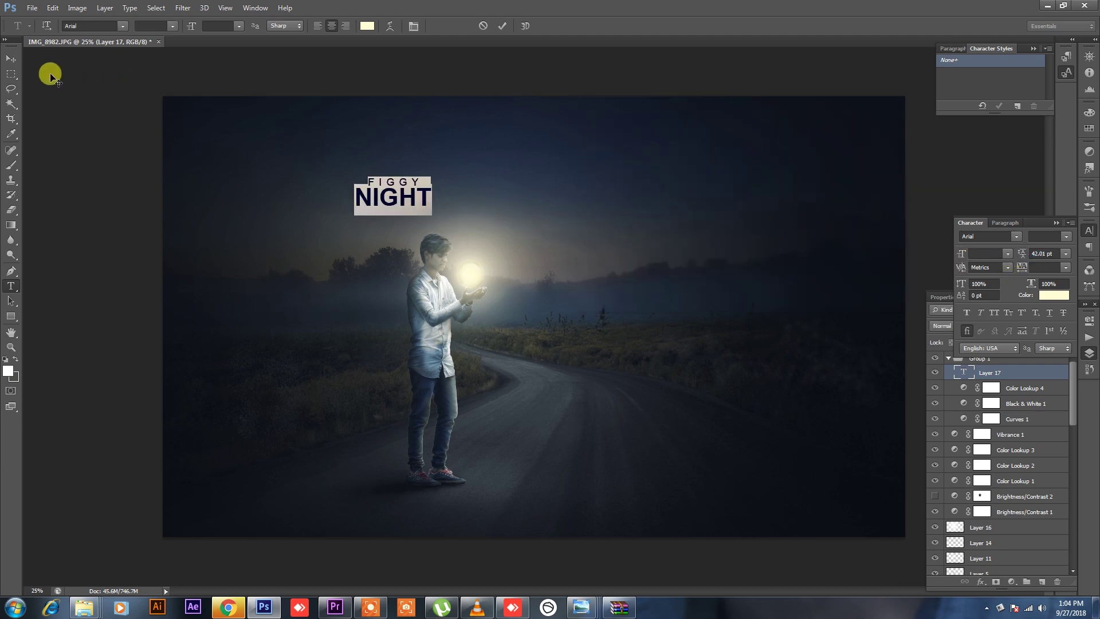
Step: Tighten the tracking of NIGHT to -40
left_click(12, 60)
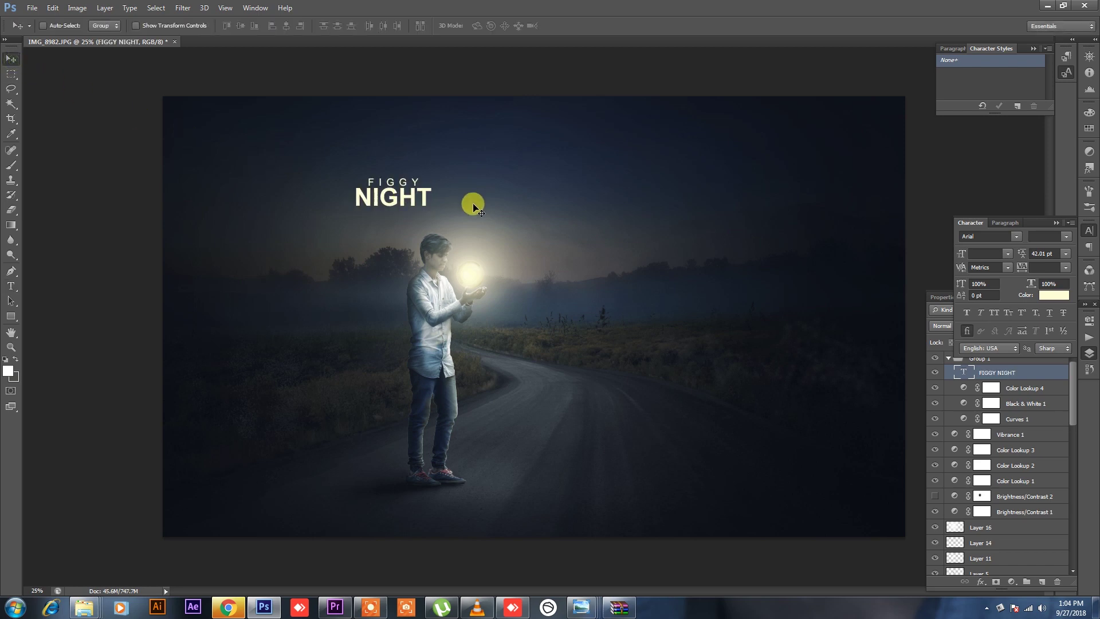
left_click(10, 286)
left_click_drag(357, 195, 433, 201)
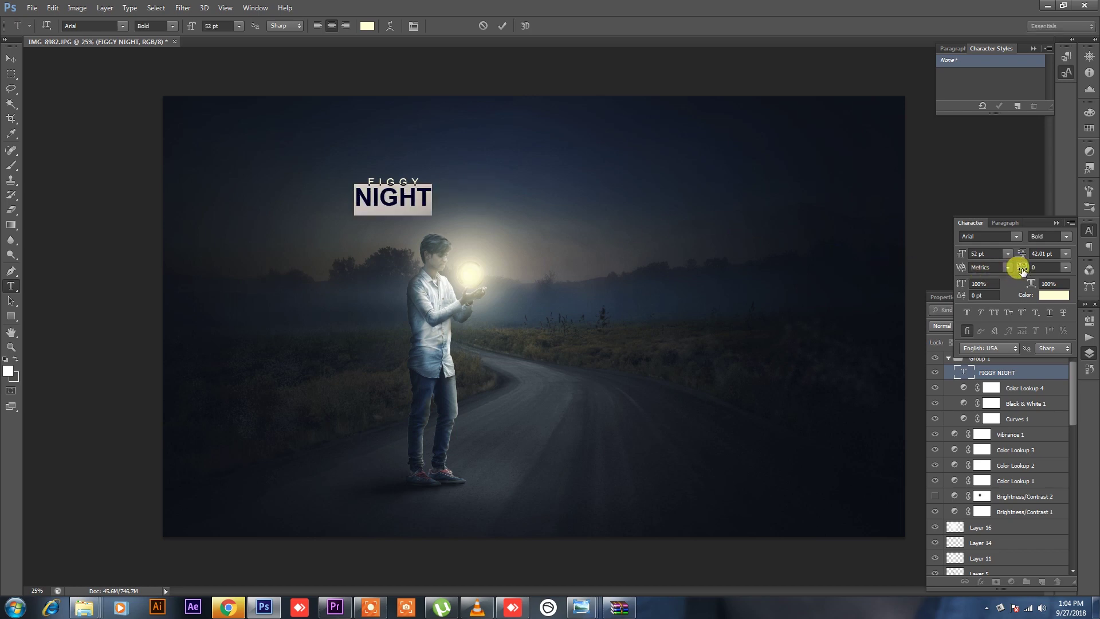
left_click_drag(1023, 271, 1024, 271)
Step: Move the title to the top centre, scale it to about half size, and fade it to 64% opacity
left_click(10, 58)
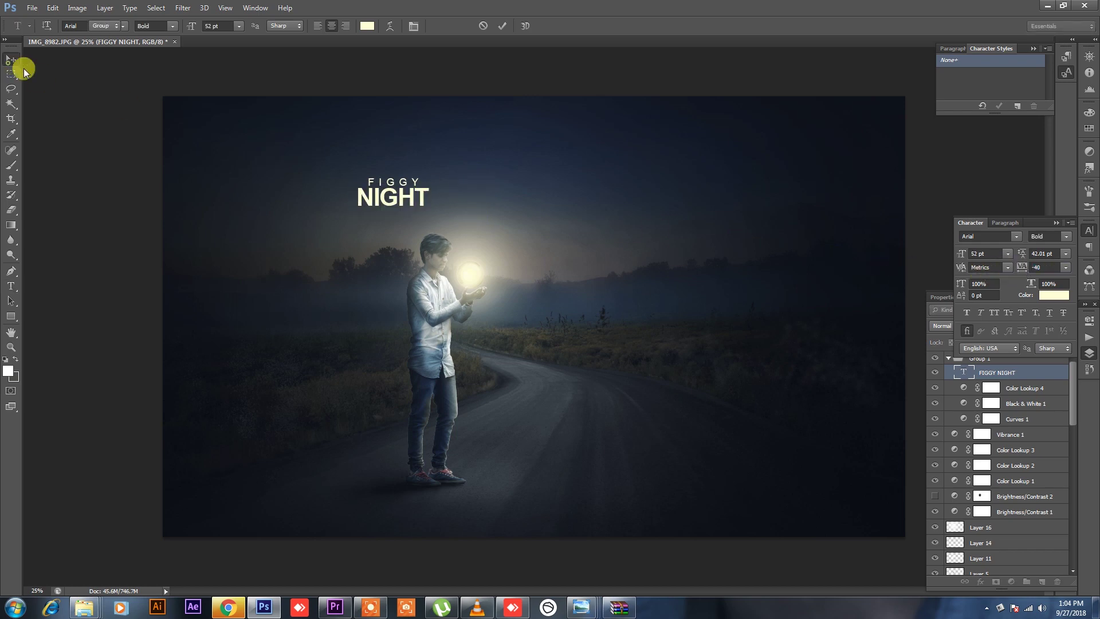
key("ctrl+t")
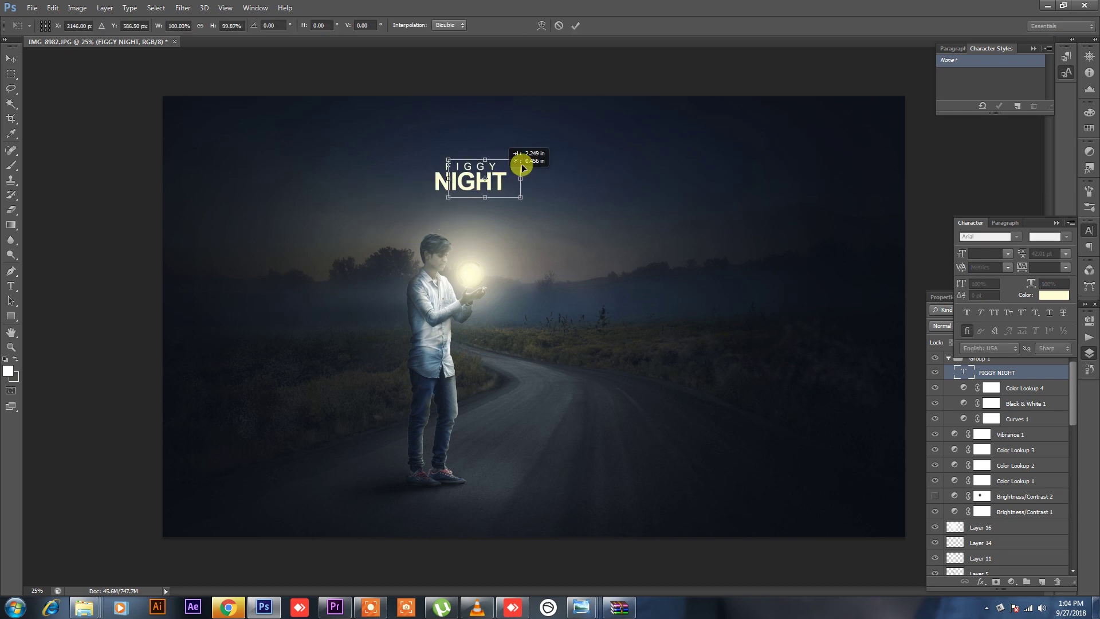
mouse_move(418, 195)
left_mouse_down()
mouse_move(556, 162)
mouse_move(596, 198)
mouse_move(573, 160)
left_mouse_up()
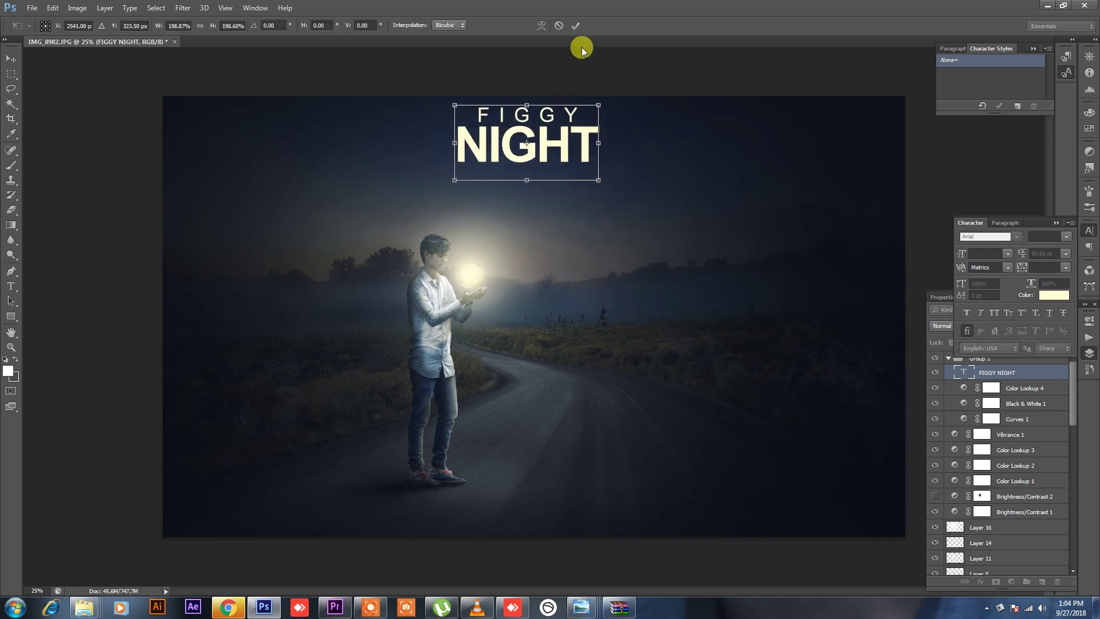
left_click(576, 26)
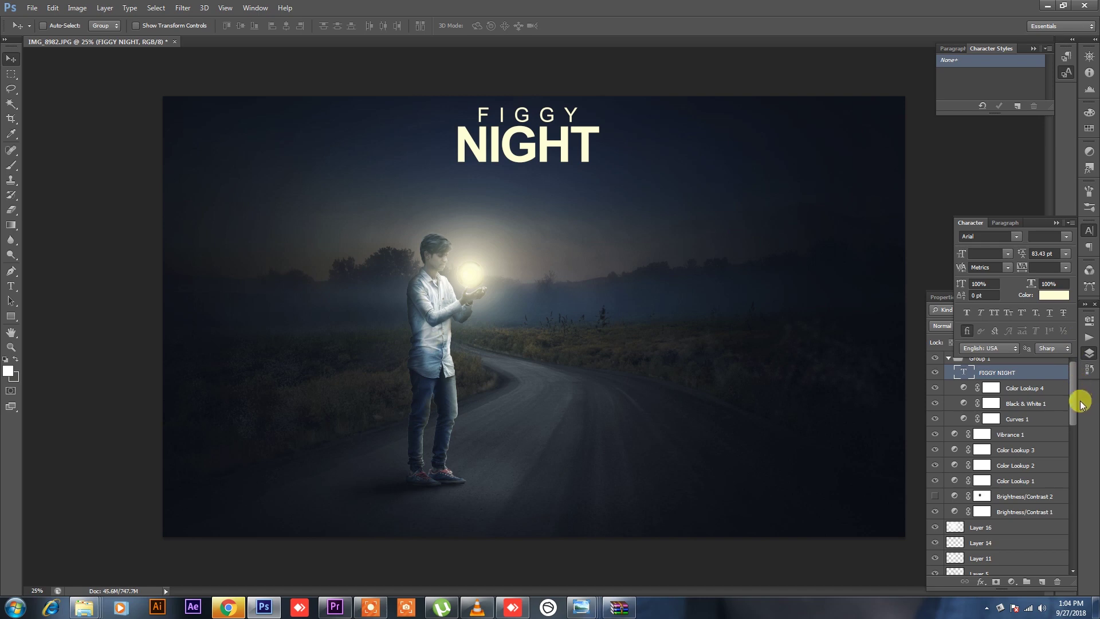
key("ctrl+t")
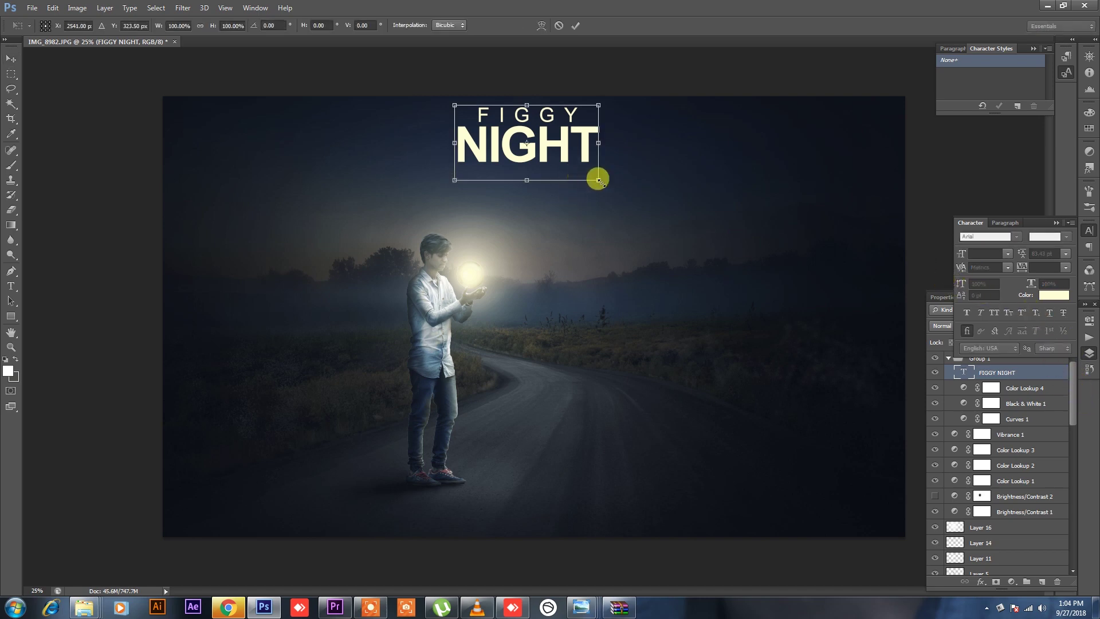
left_click_drag(599, 180, 565, 162)
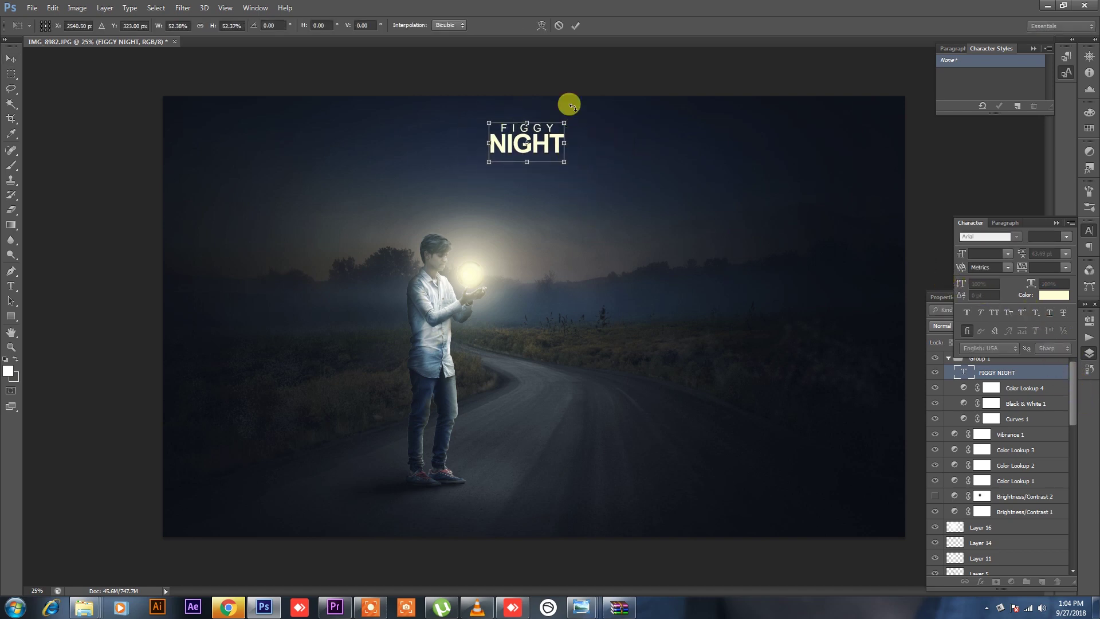
left_click(578, 33)
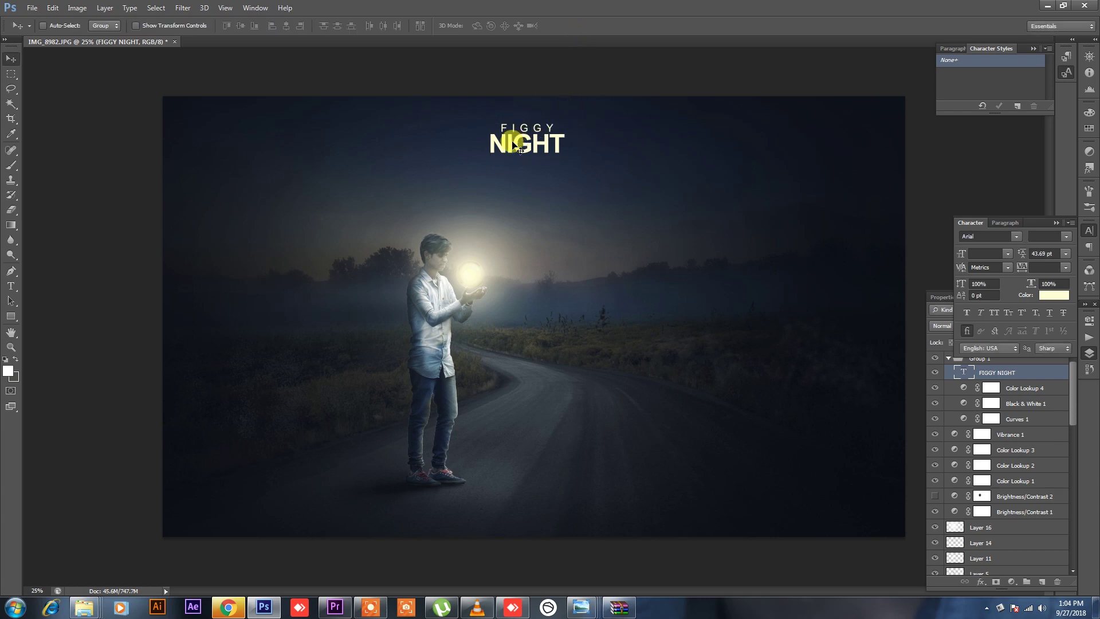
left_click(1055, 223)
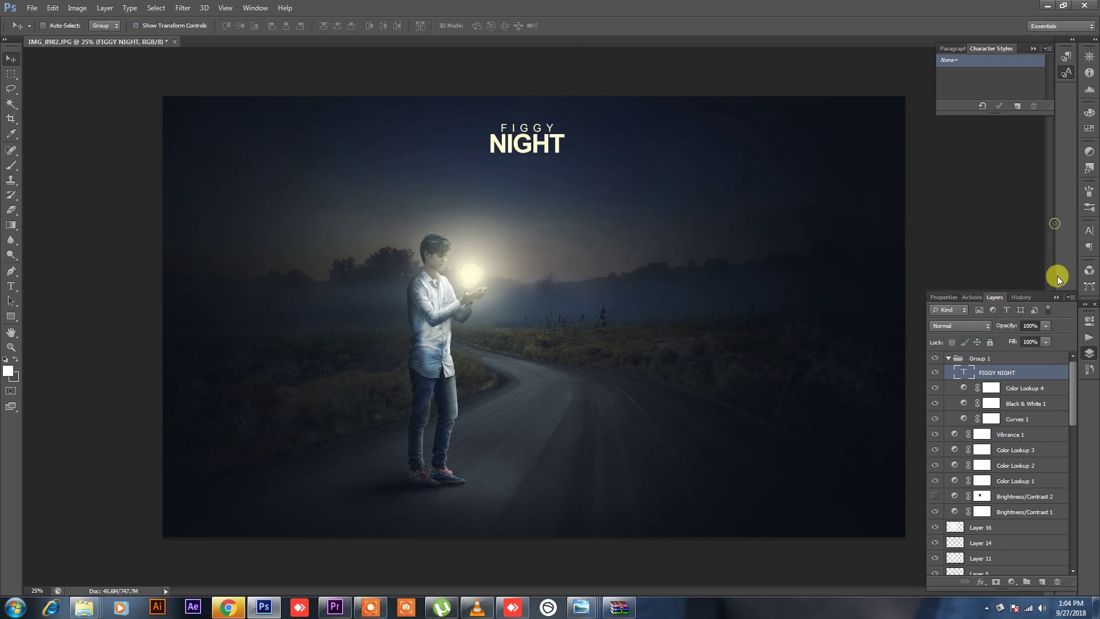
left_click_drag(1036, 340, 1028, 342)
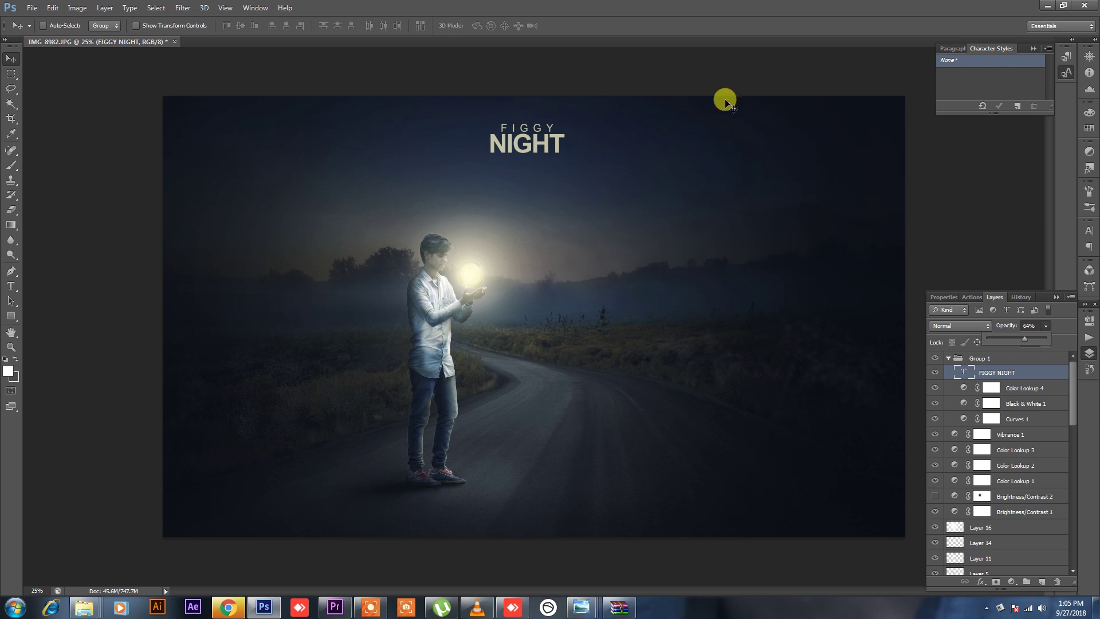
Step: Minimize Photoshop and the vk folder, refresh the desktop, and bring up the screen recorder's controls
left_click(1044, 7)
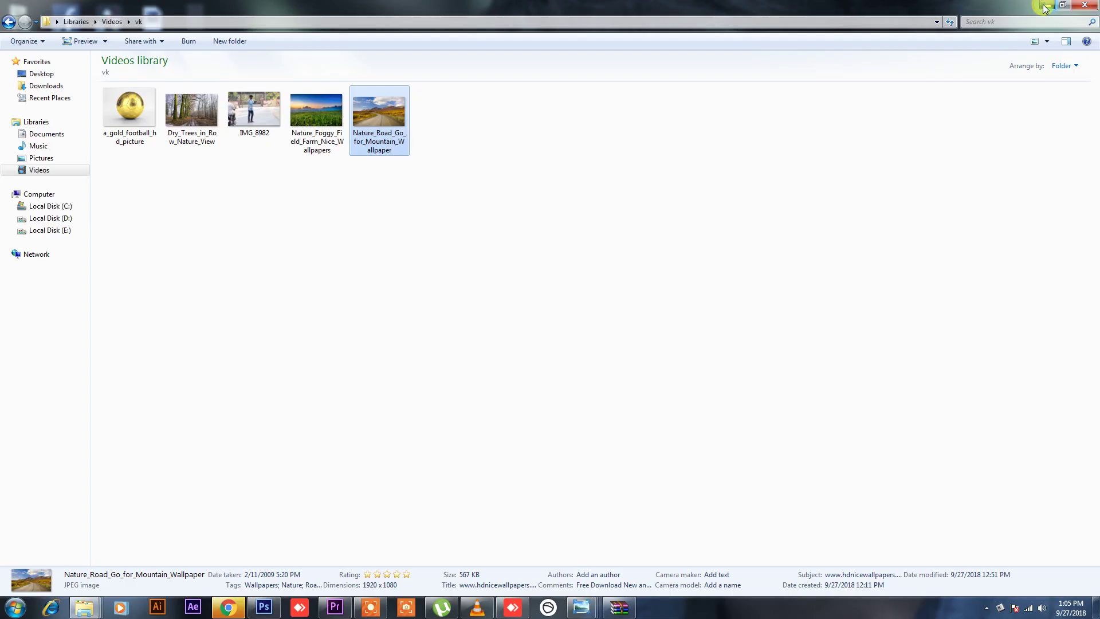
left_click(1044, 7)
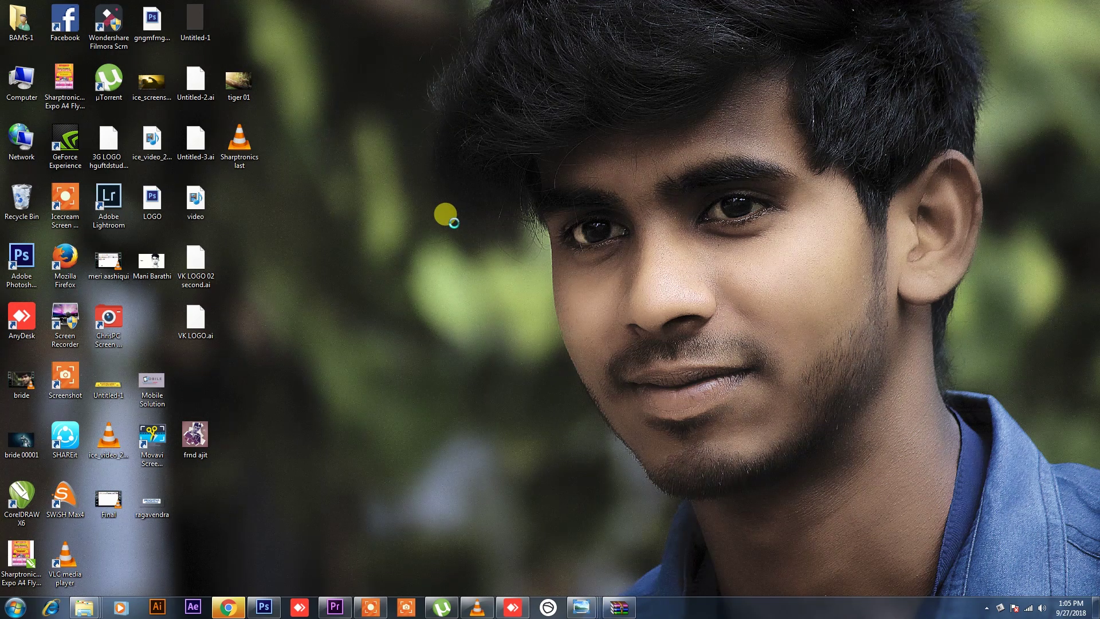
right_click(446, 215)
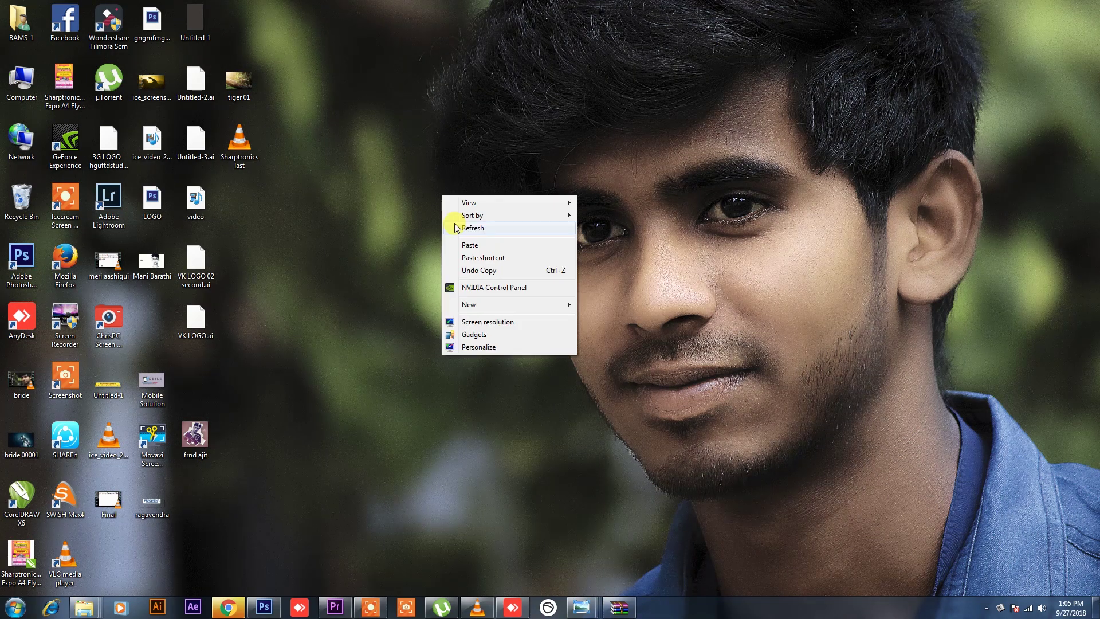
left_click(456, 223)
right_click(455, 226)
left_click(484, 256)
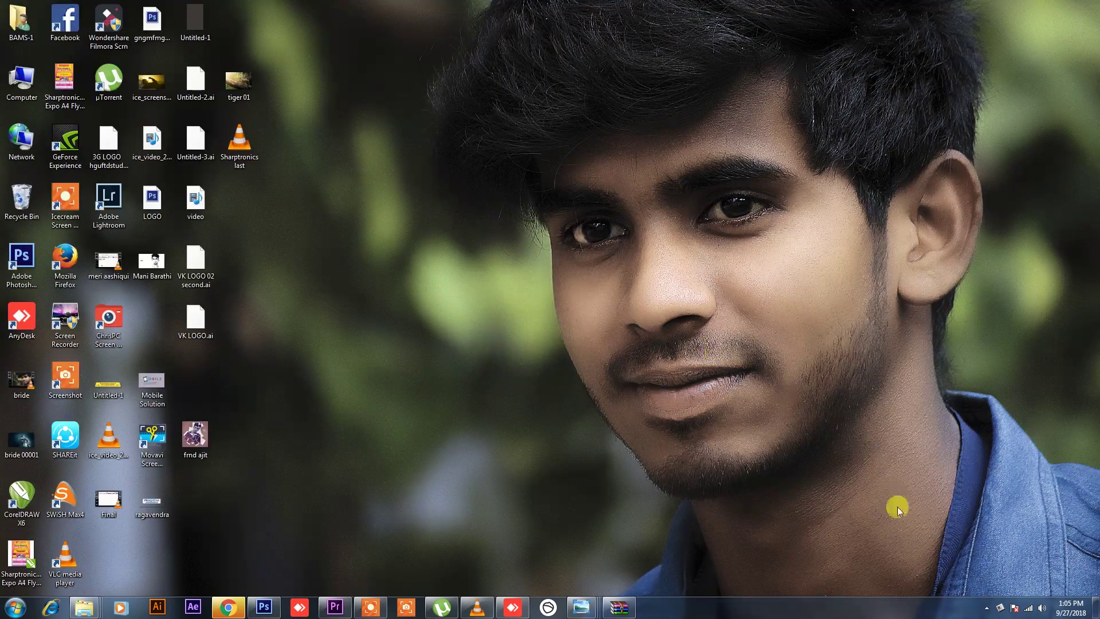
left_click(987, 608)
left_click(966, 550)
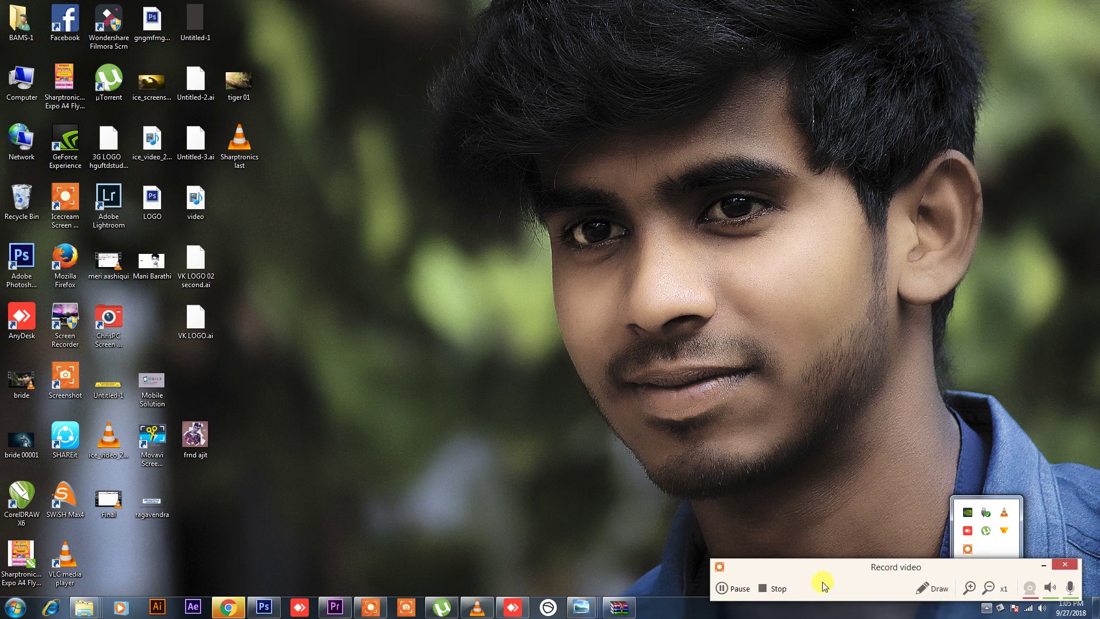